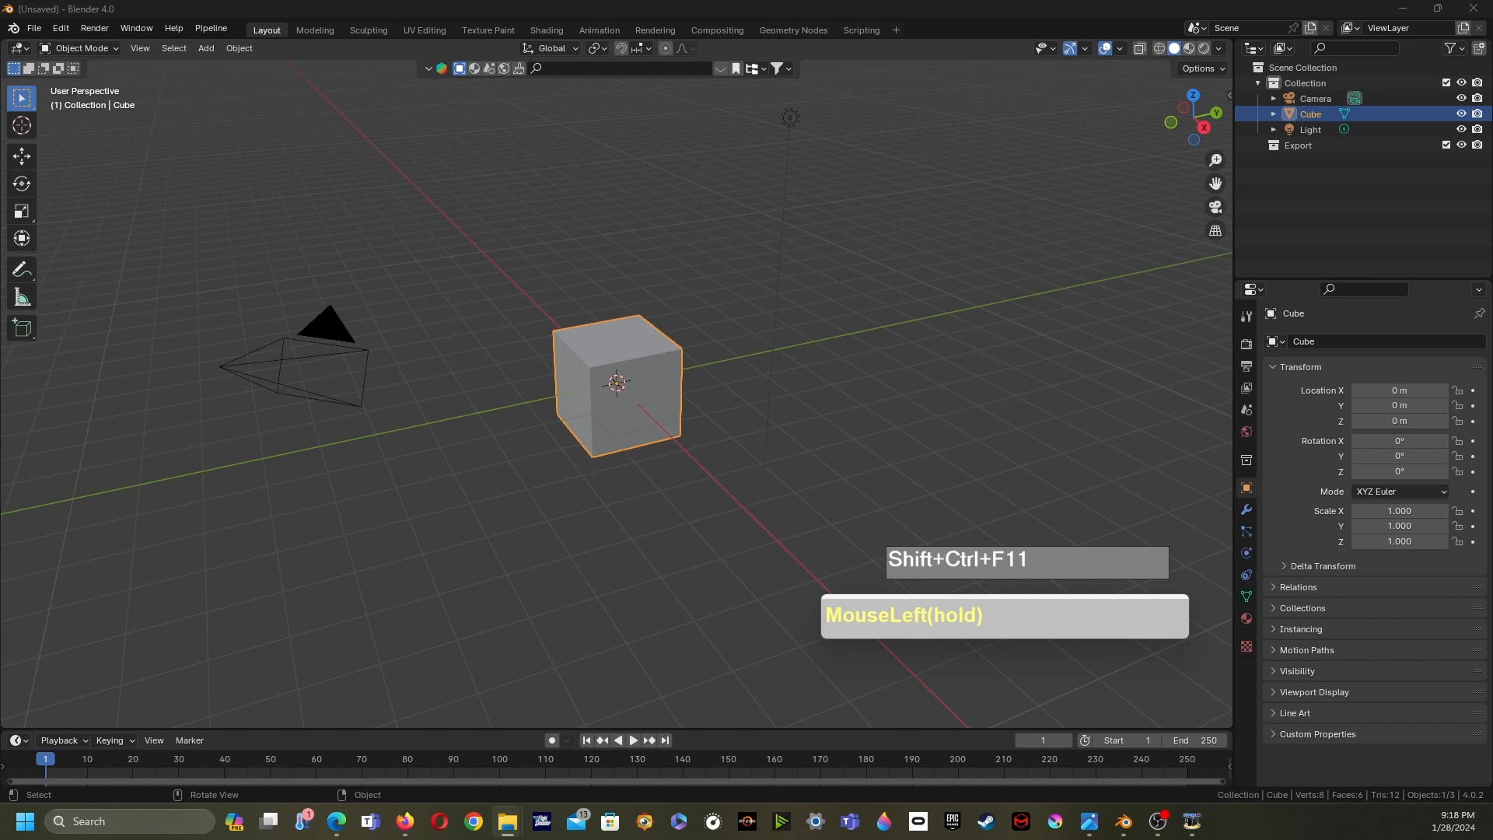
- Review the two hat reference images in the Blender_Request folder
drag(0, 545, 0, 107)
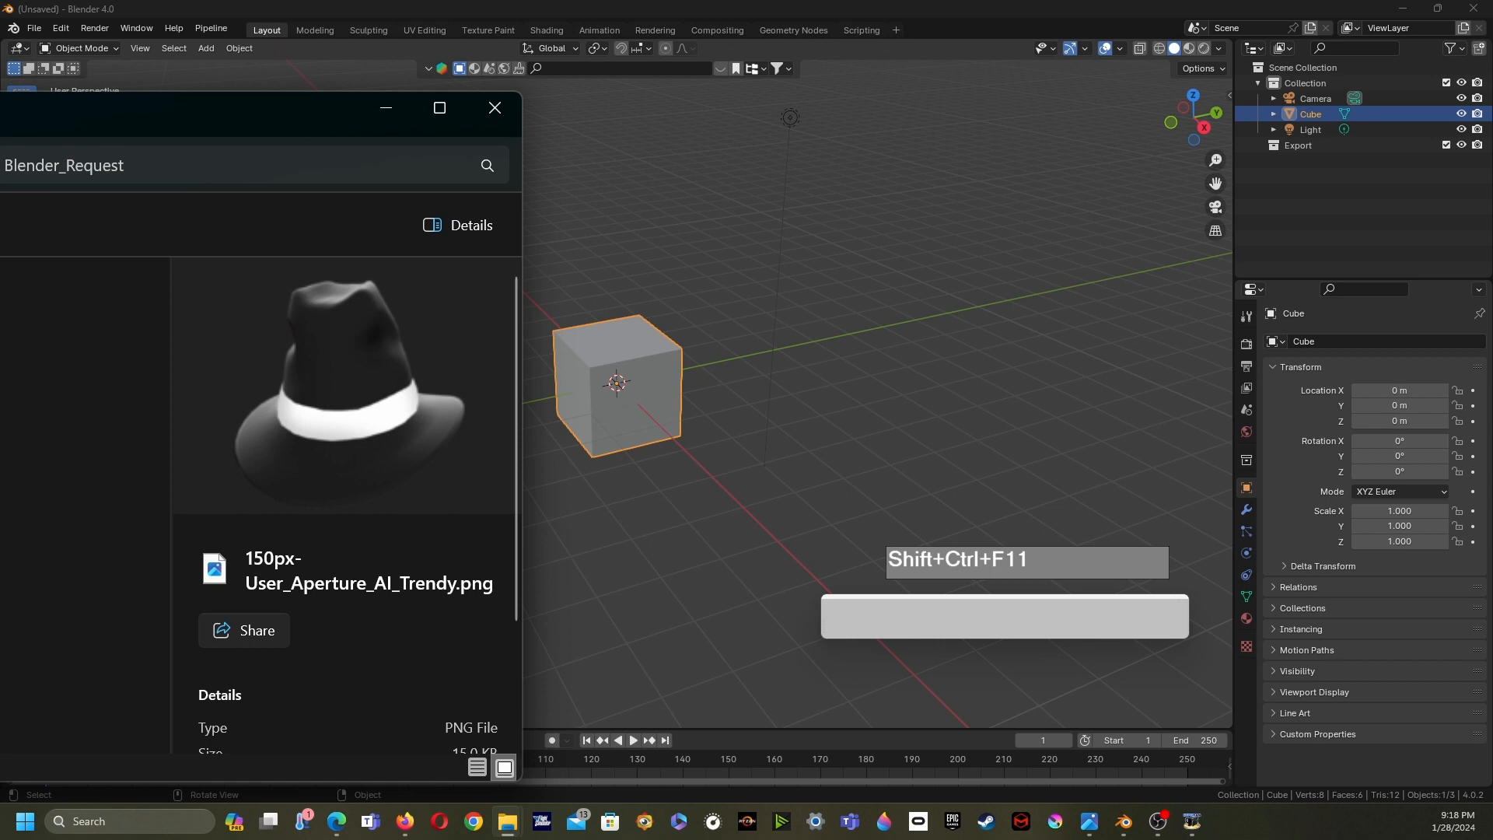
click(0, 388)
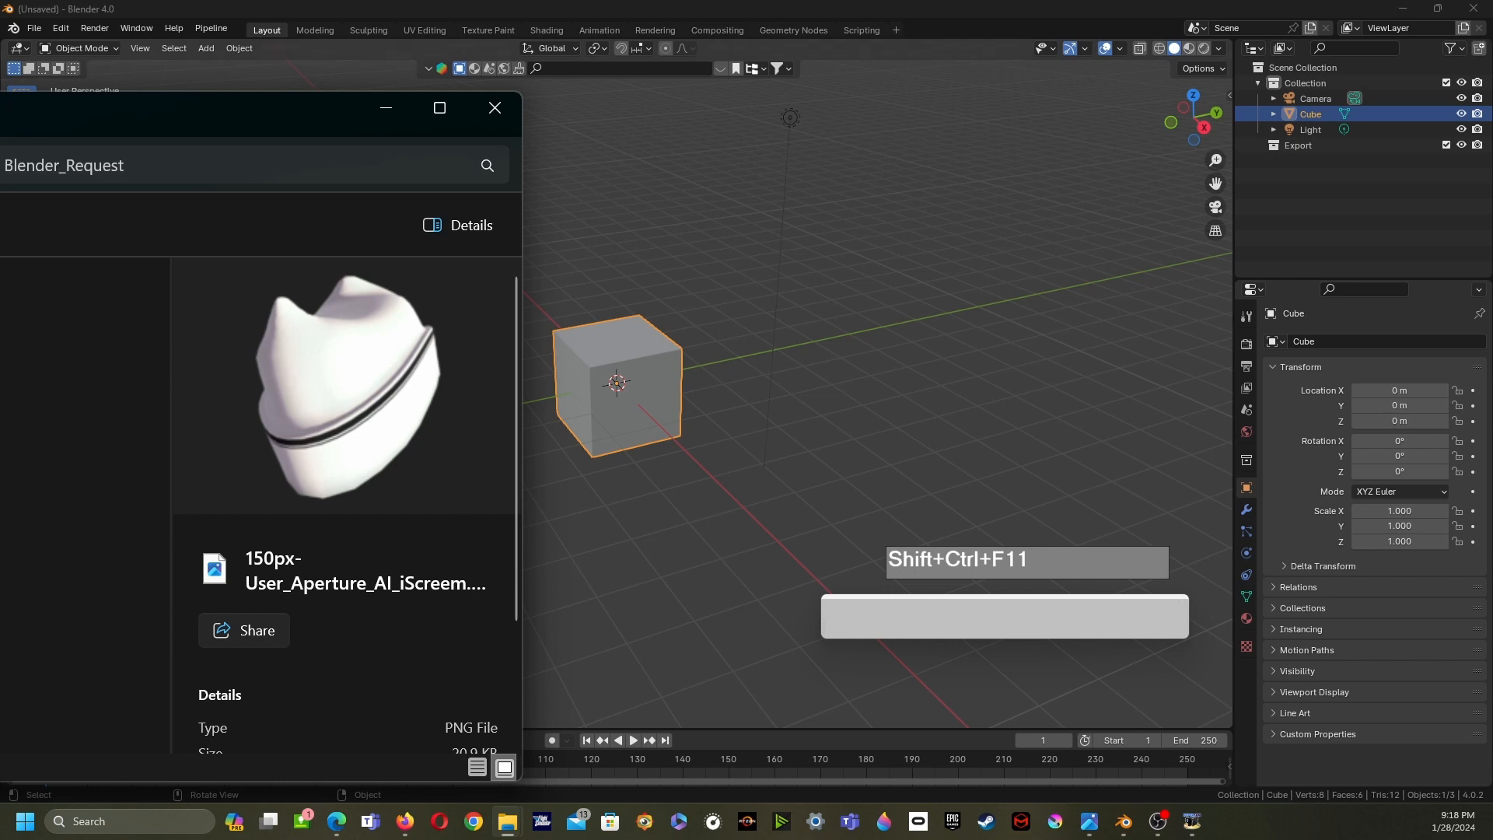
drag(187, 114, 0, 116)
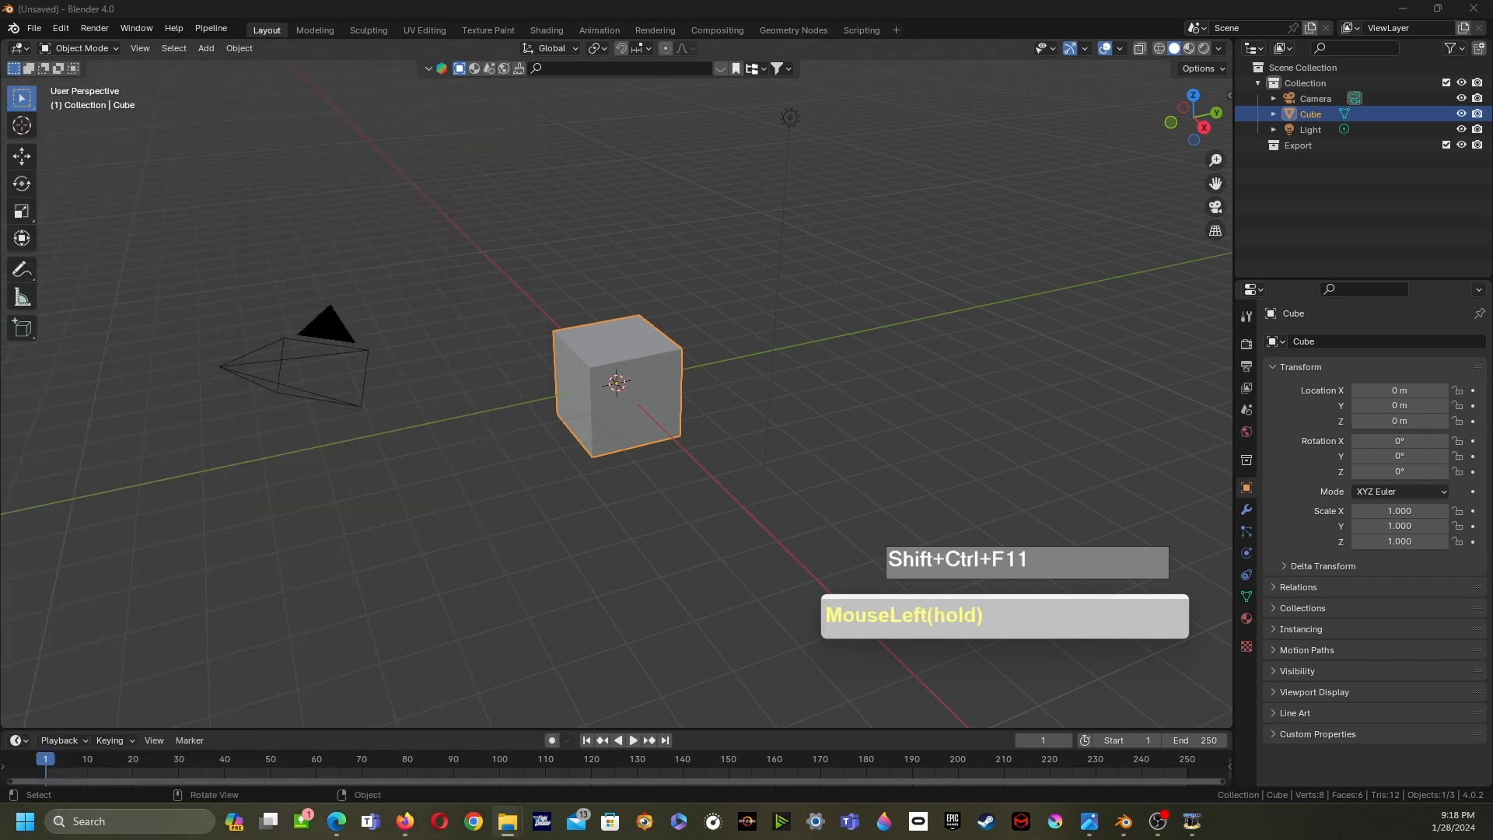
- Delete the default cube from the scene
middle_click(622, 388)
click(622, 389)
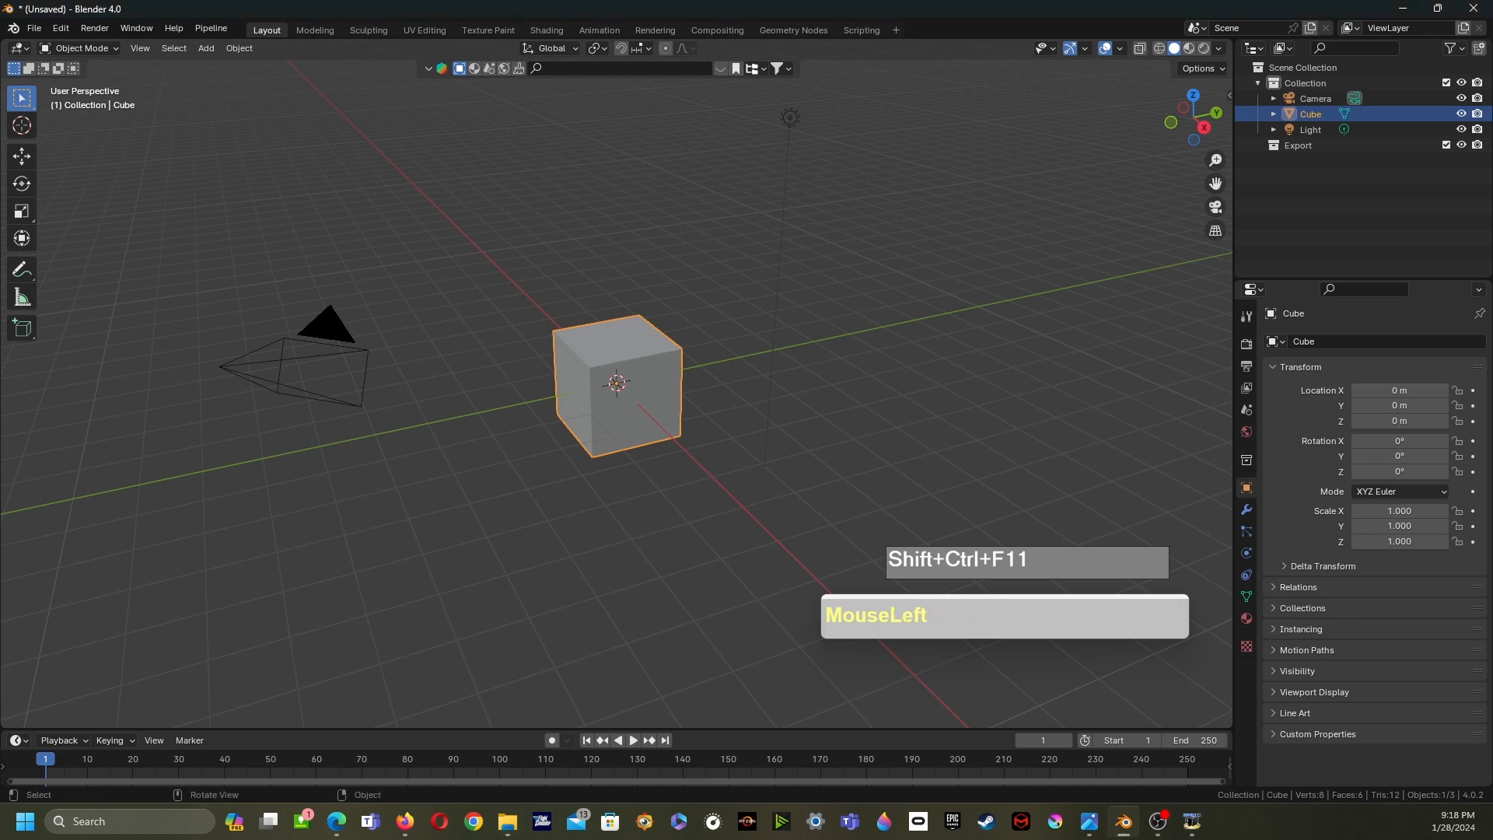
key(x)
click(544, 359)
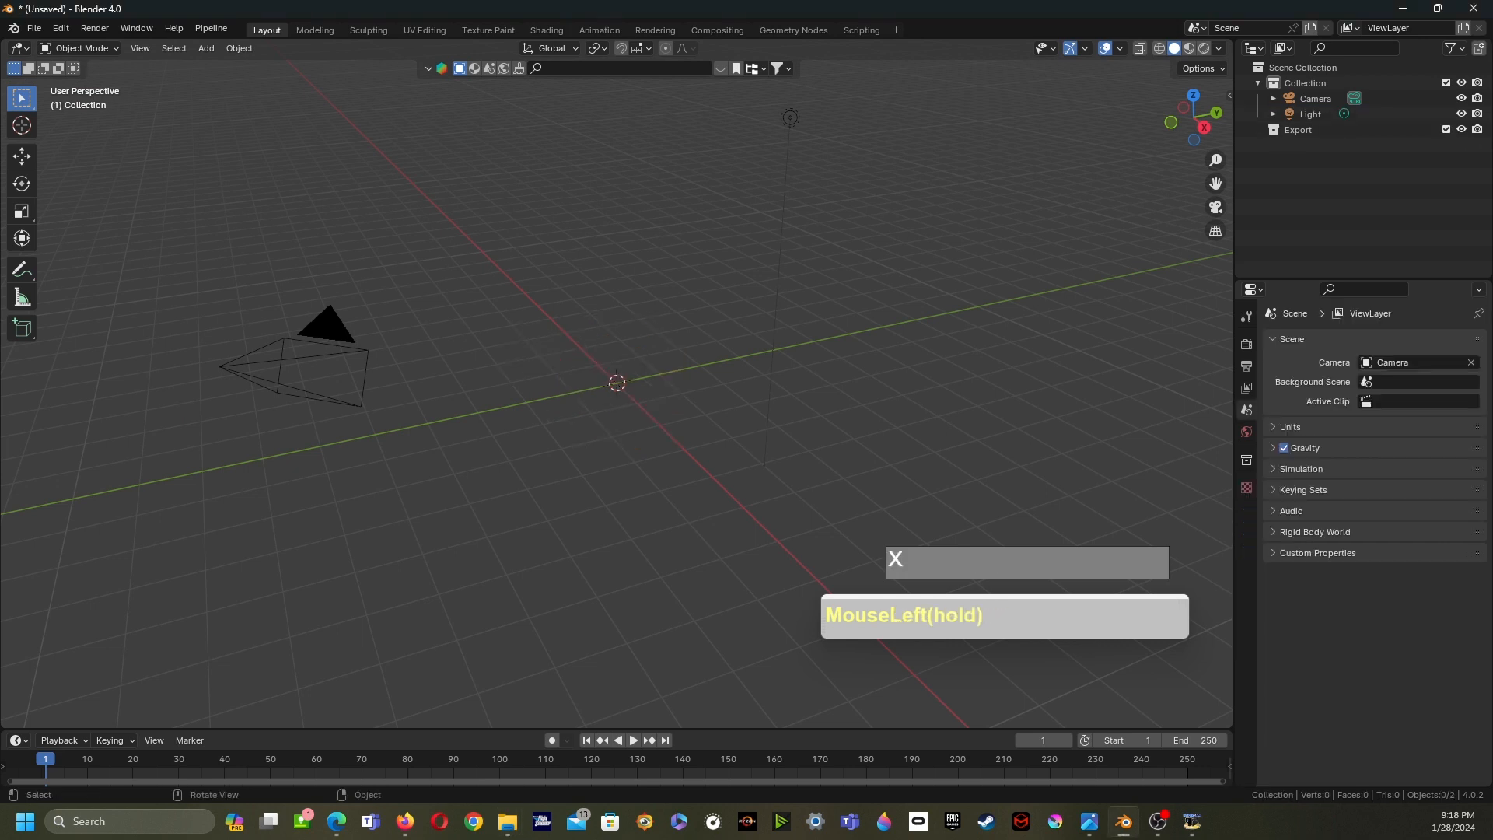
- Add an image empty at the world origin
key(shift+a)
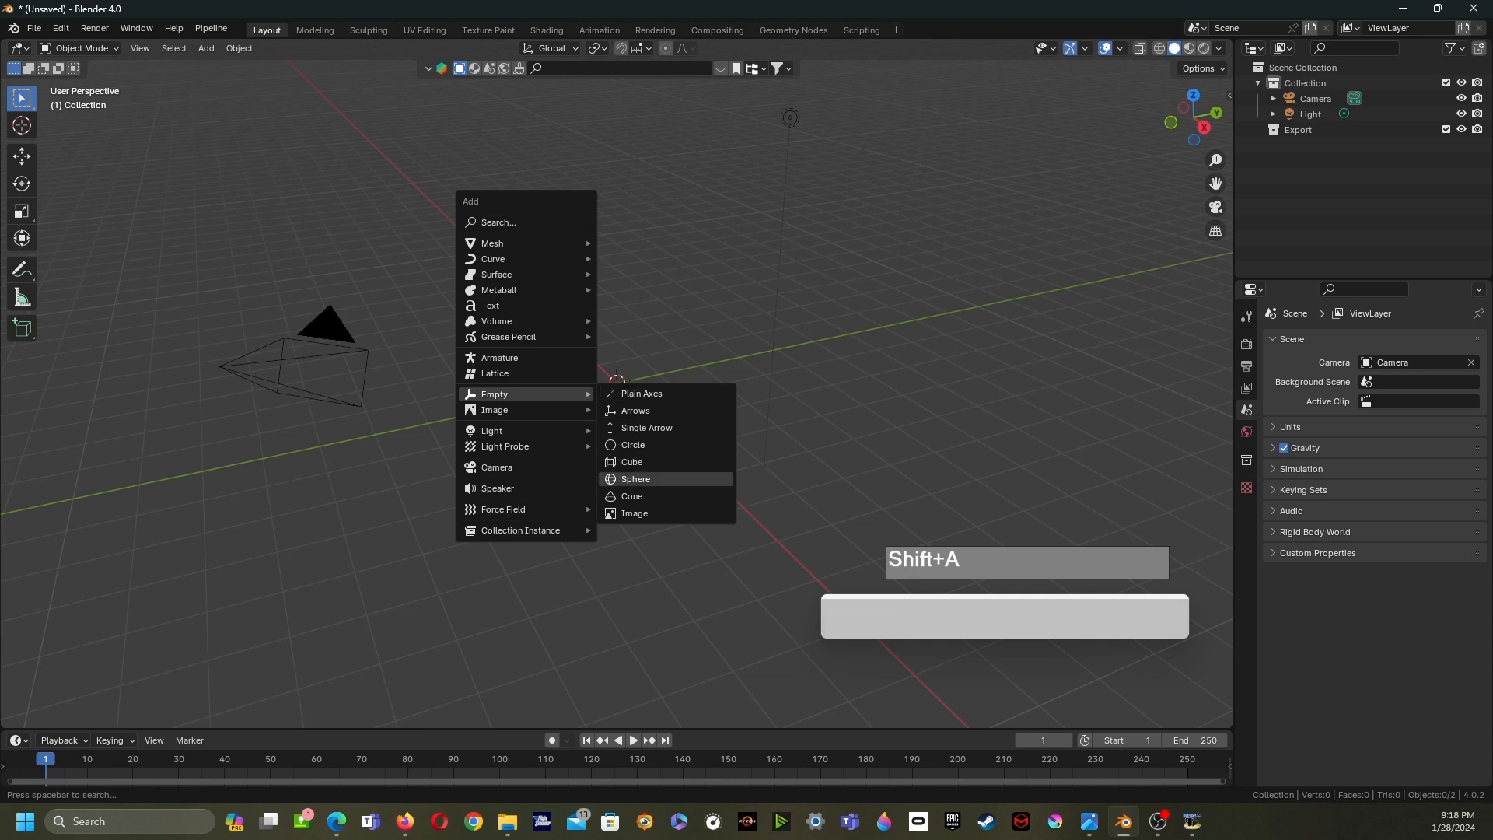
key(Escape)
key(shift+a)
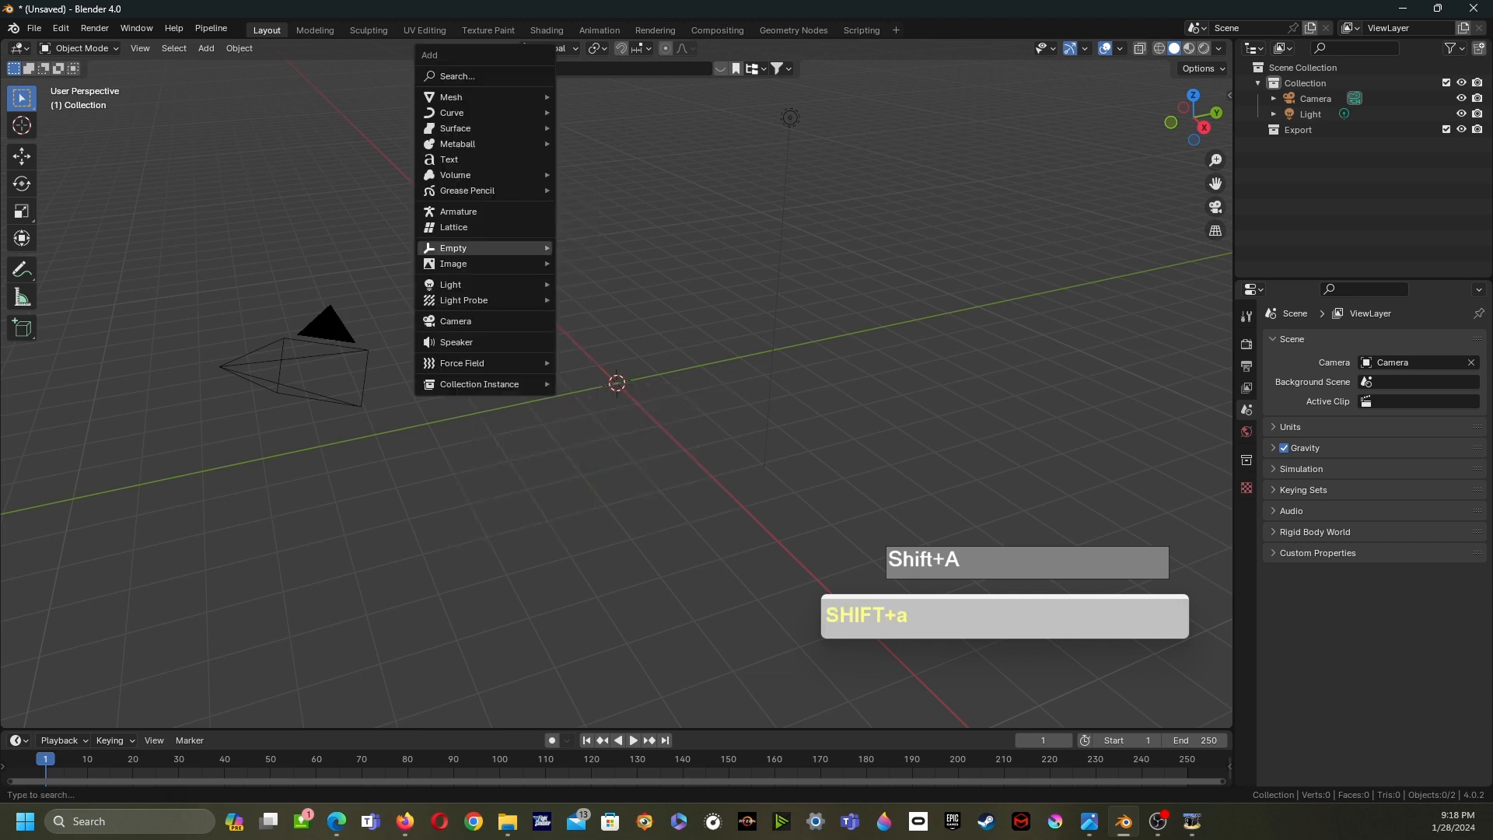
mouse_move(482, 248)
click(598, 367)
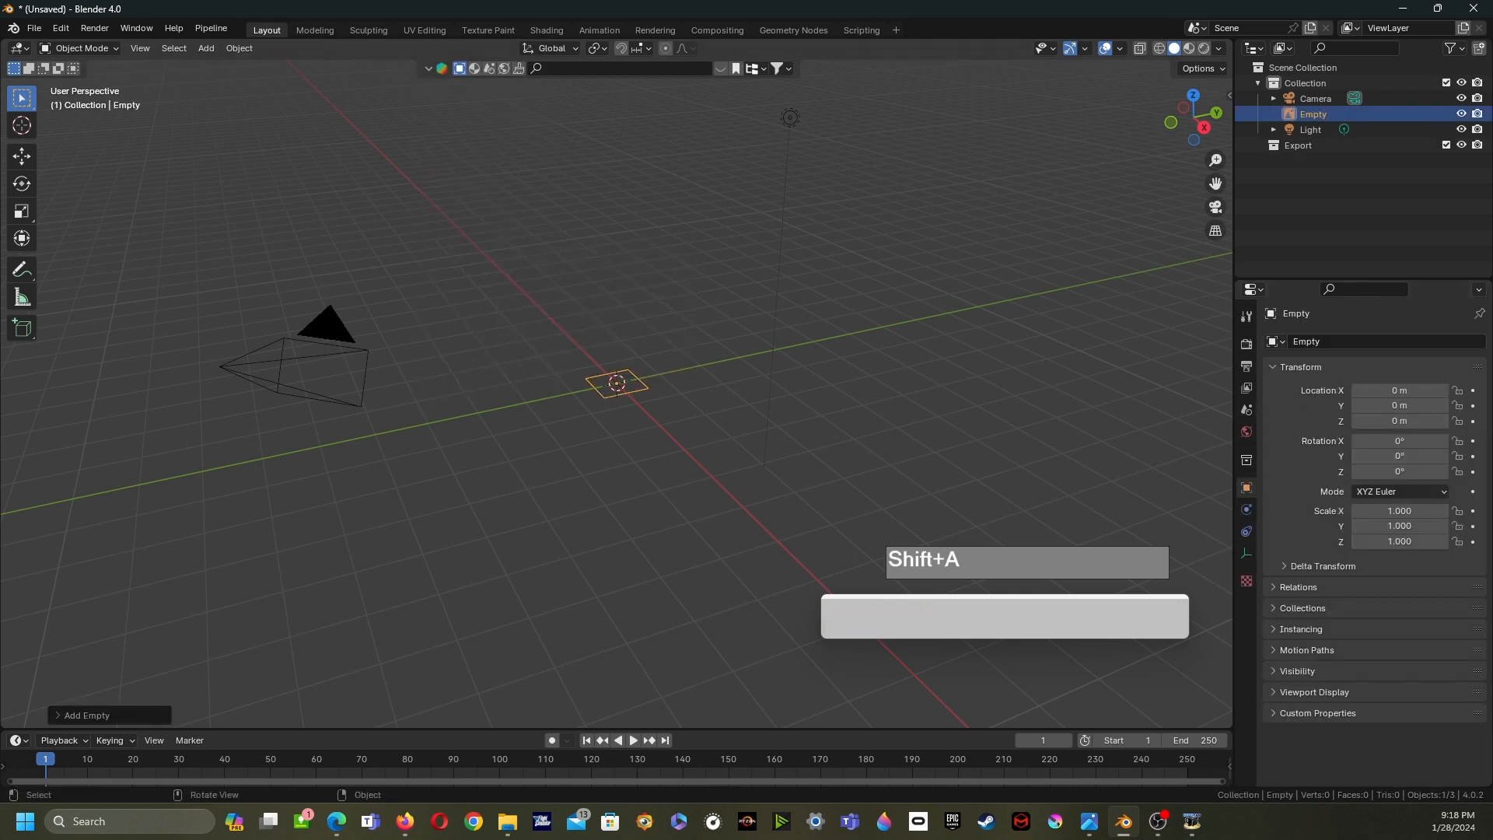
- Load 150px-User_Aperture_AI_Trendy.png from F:\WorkFolder\2024\Blender_Request into the image empty
click(1246, 553)
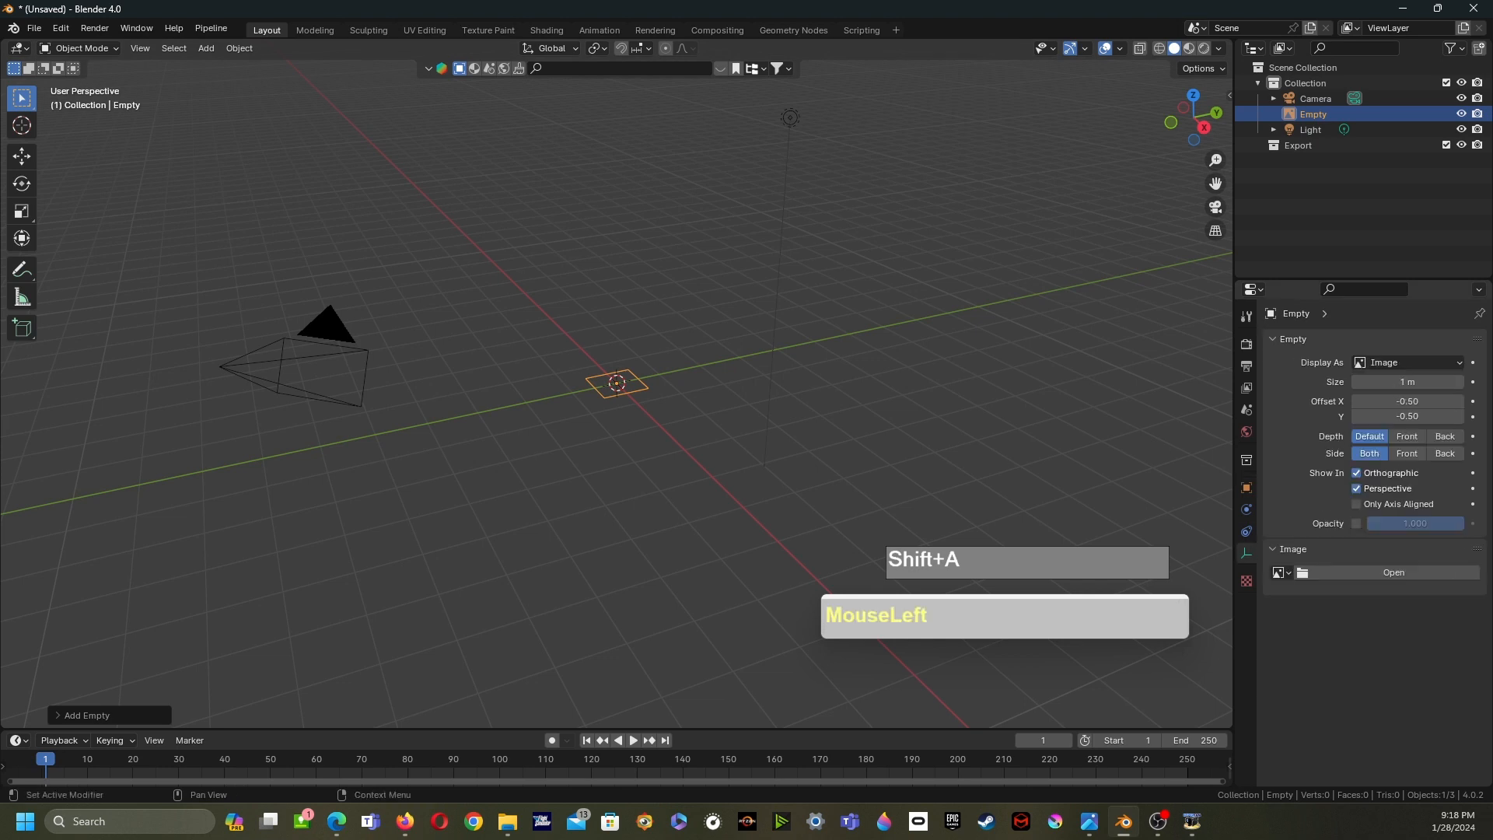
click(1392, 572)
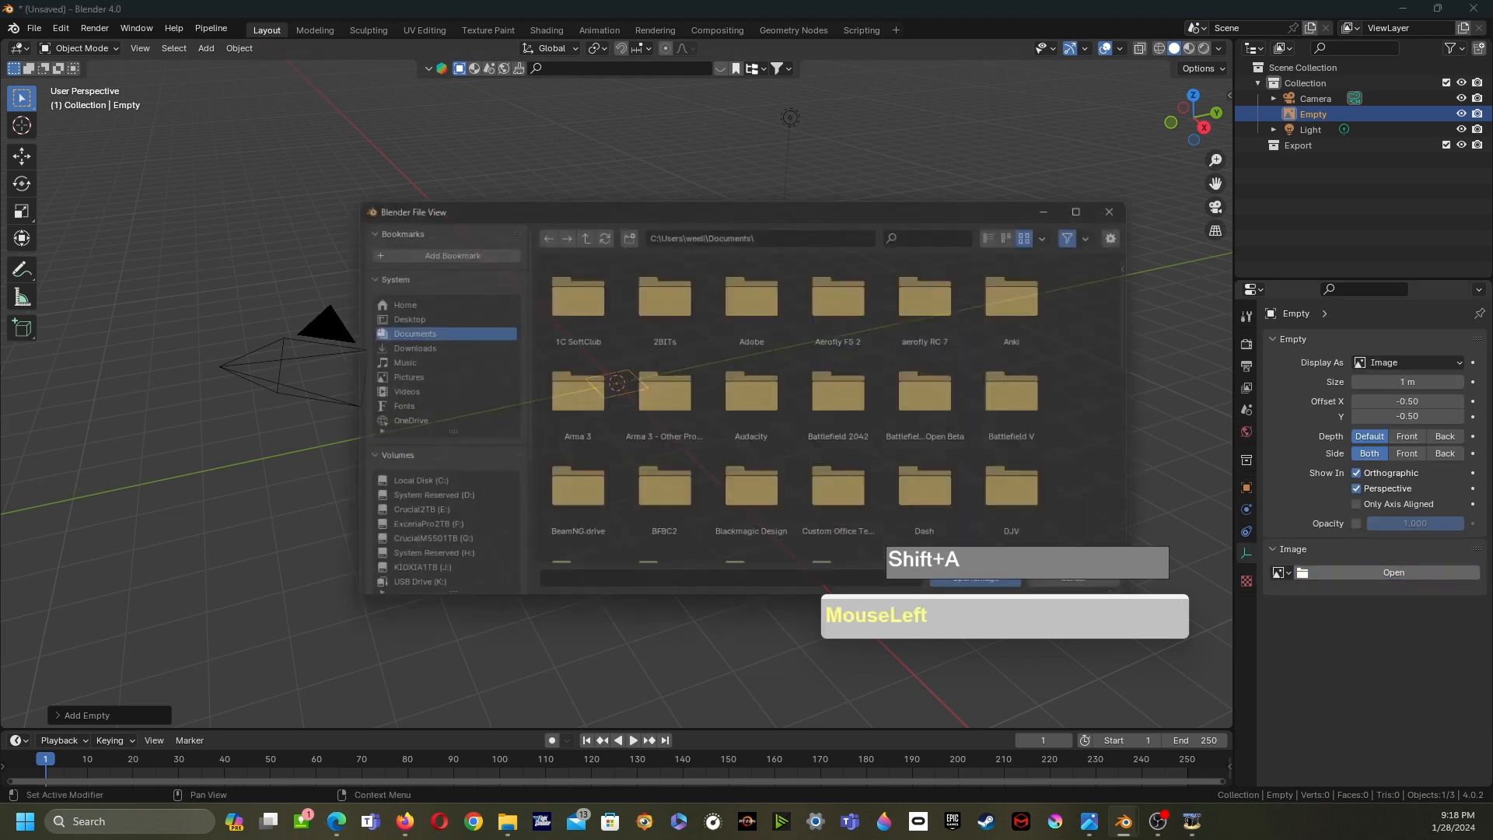
click(404, 535)
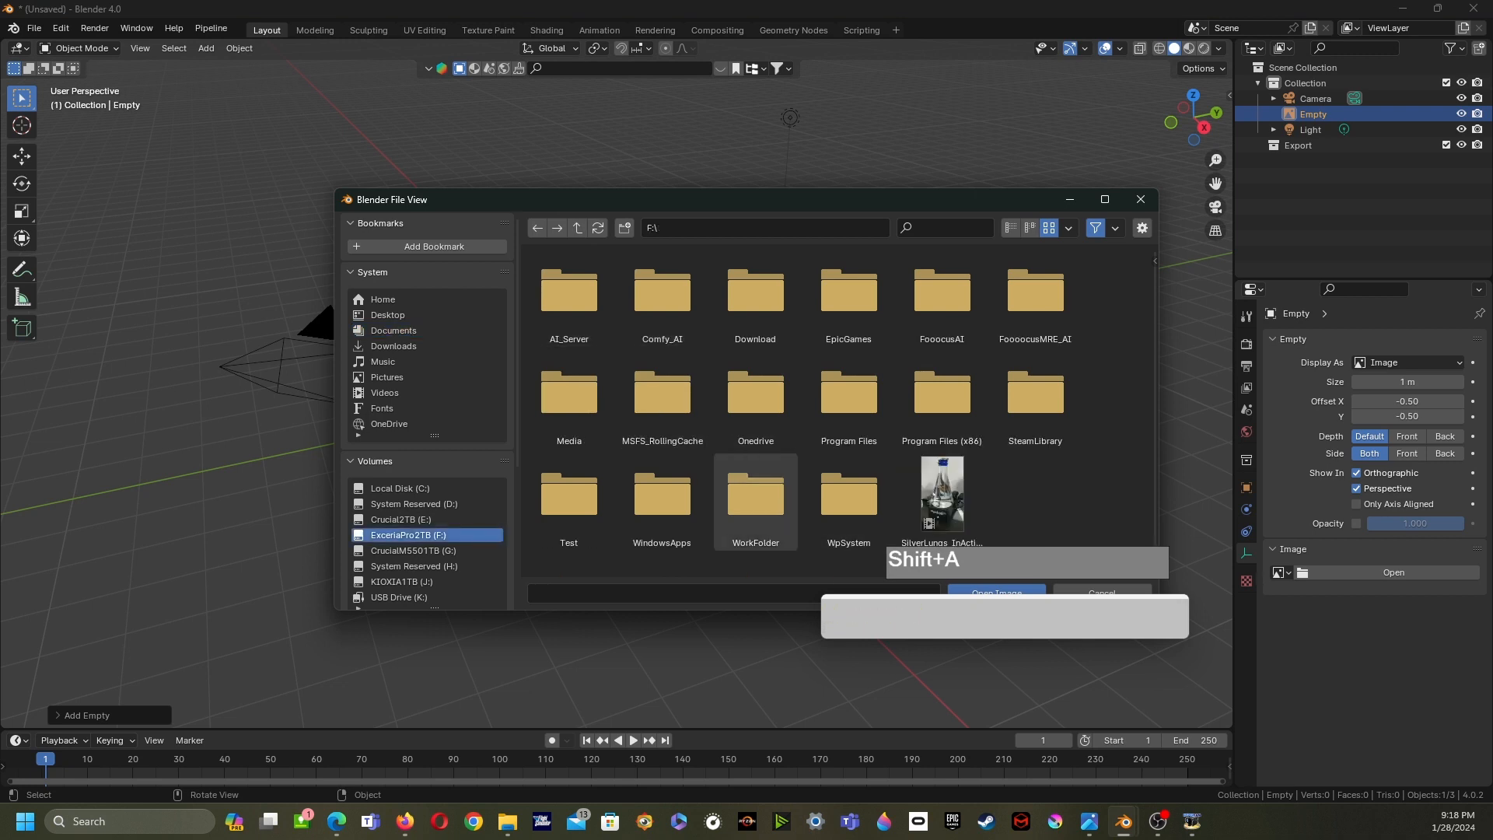
double_click(755, 497)
double_click(755, 296)
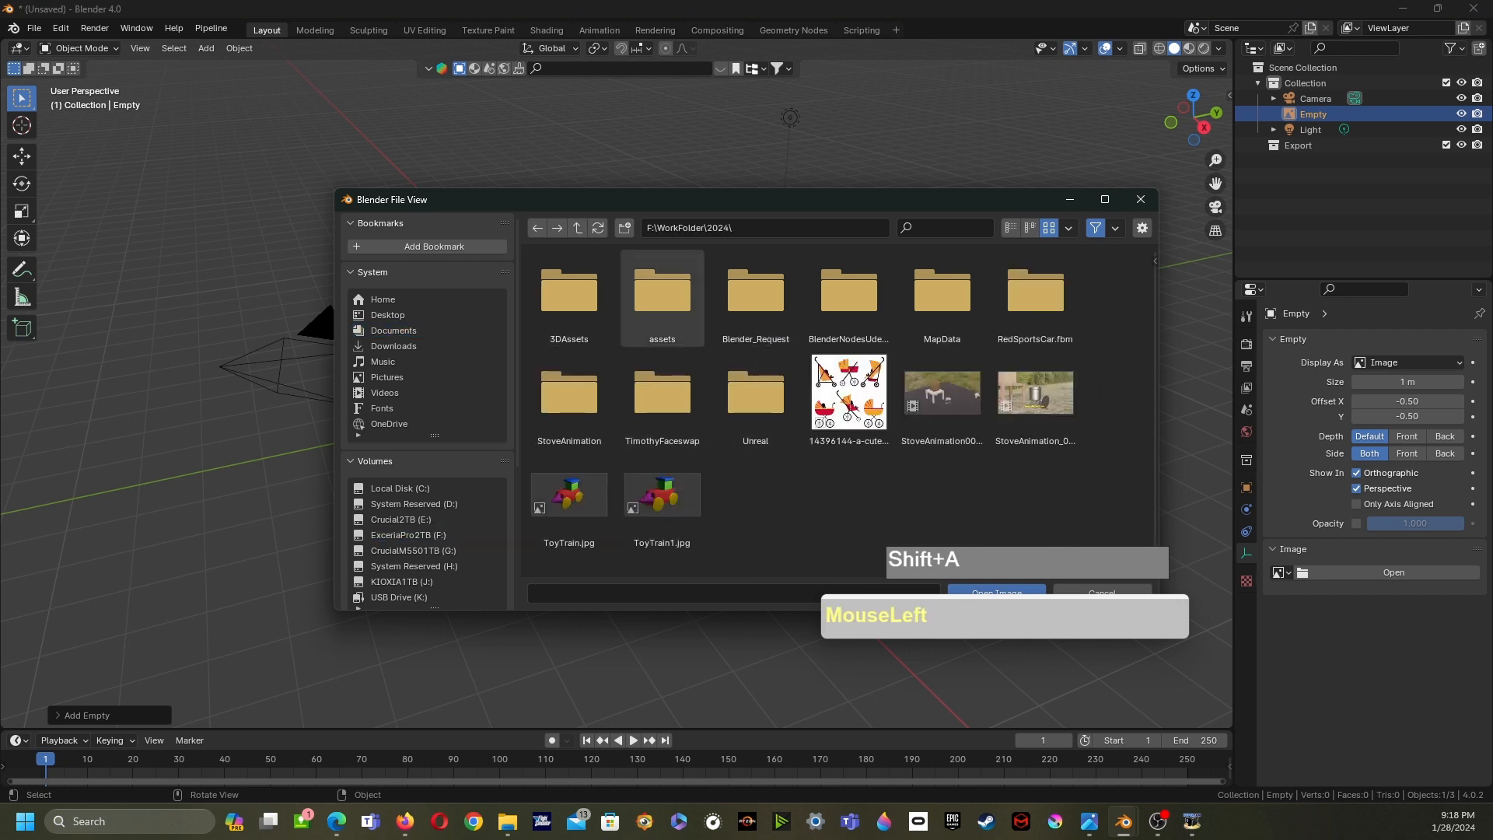
double_click(755, 295)
click(663, 295)
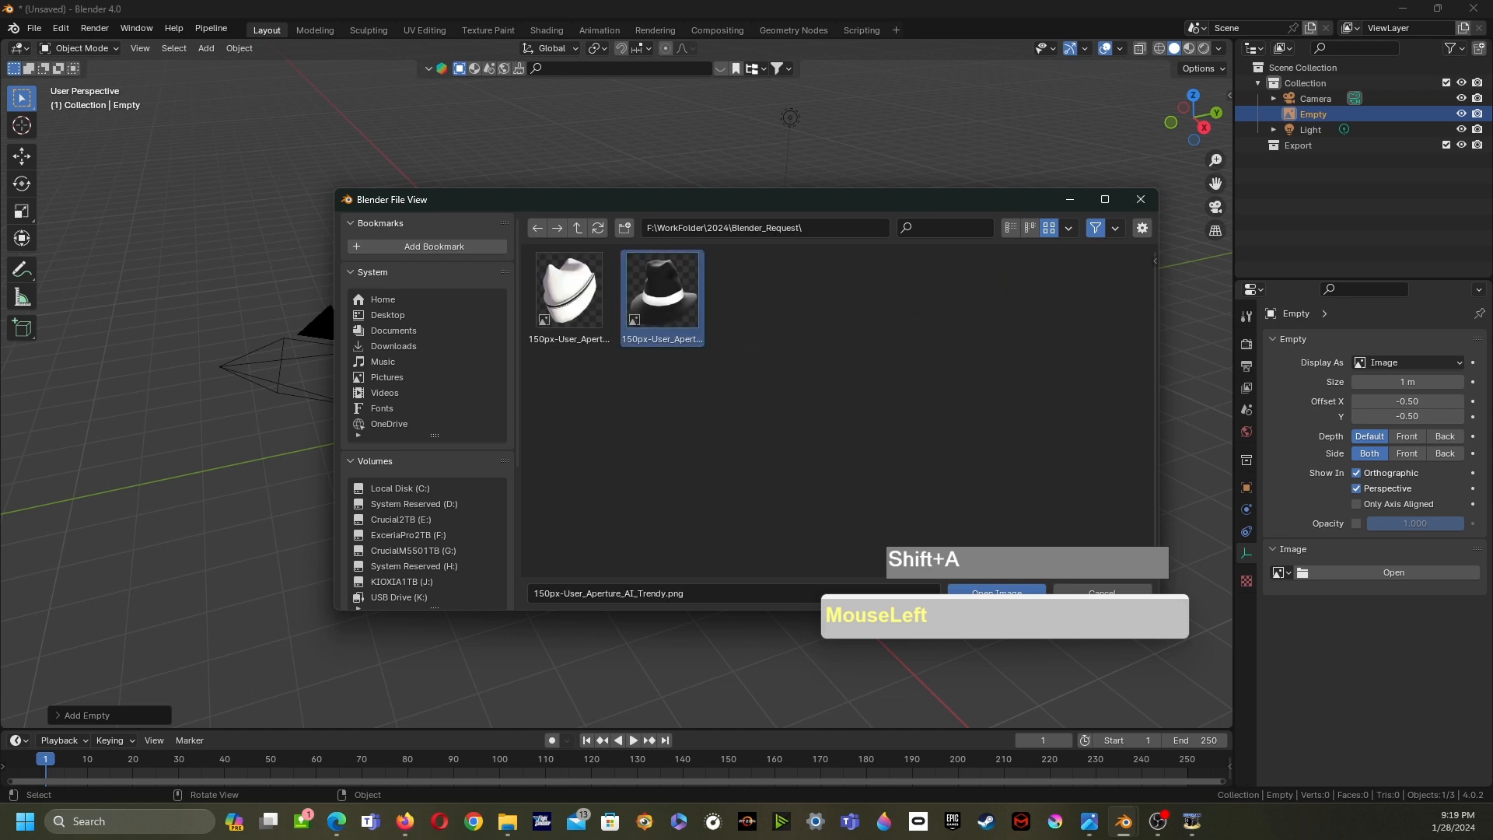
drag(684, 200, 468, 145)
click(781, 538)
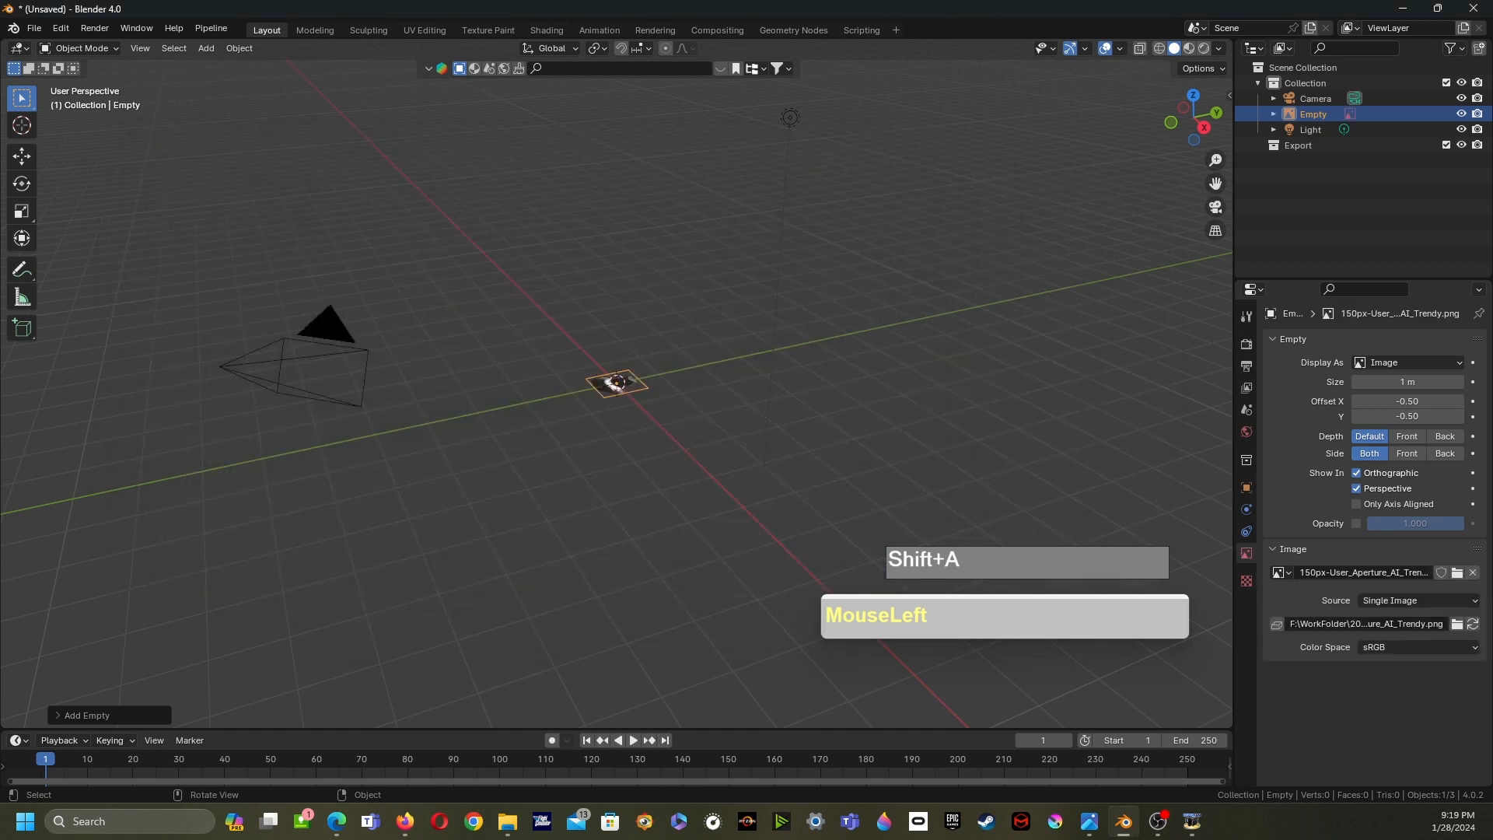
- Scale the black hat image up and move it along the Y axis away from the origin
key(s)
click(880, 530)
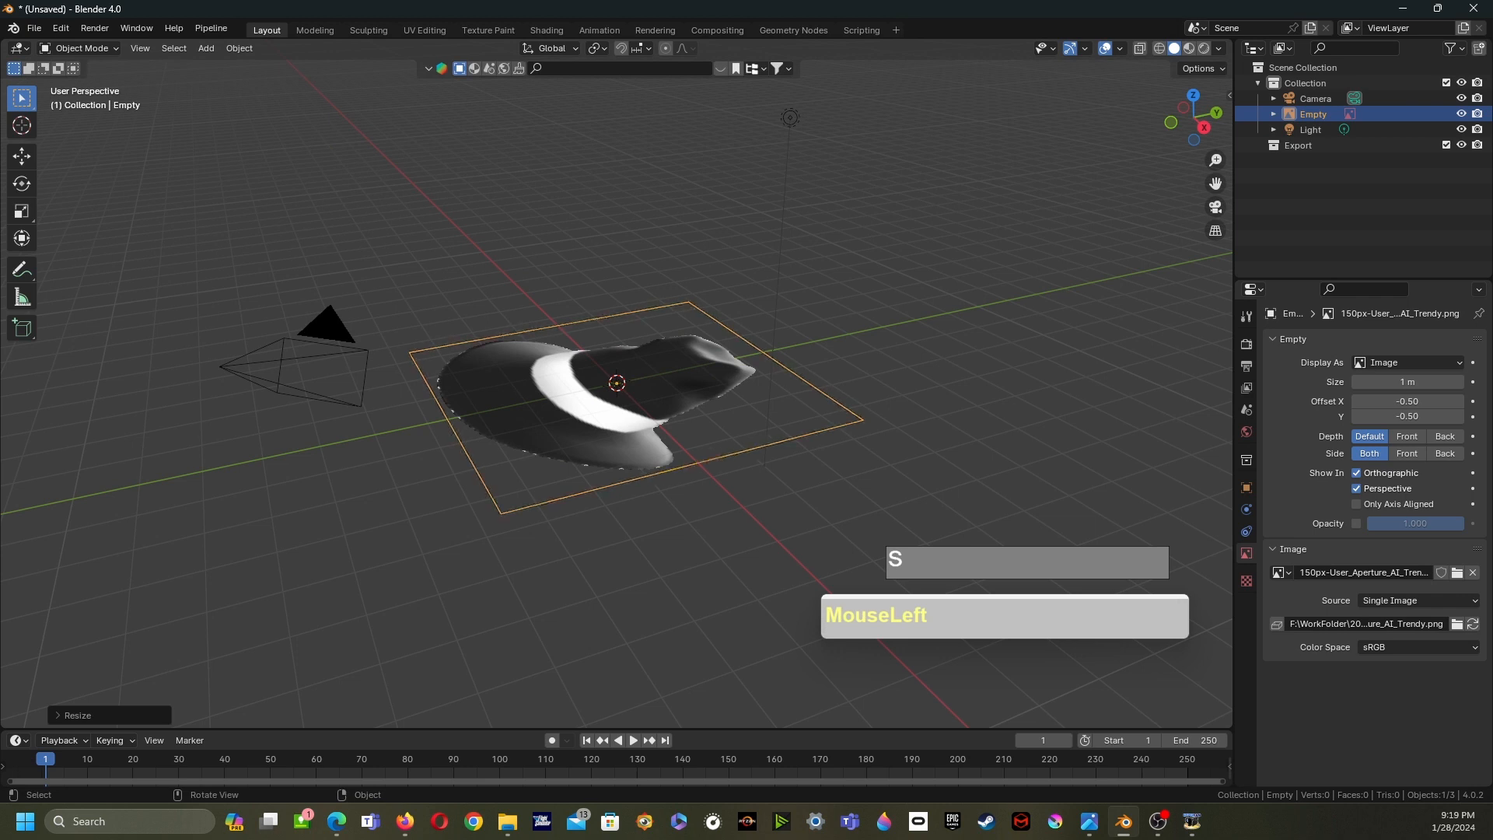
key(g)
key(y)
click(1198, 457)
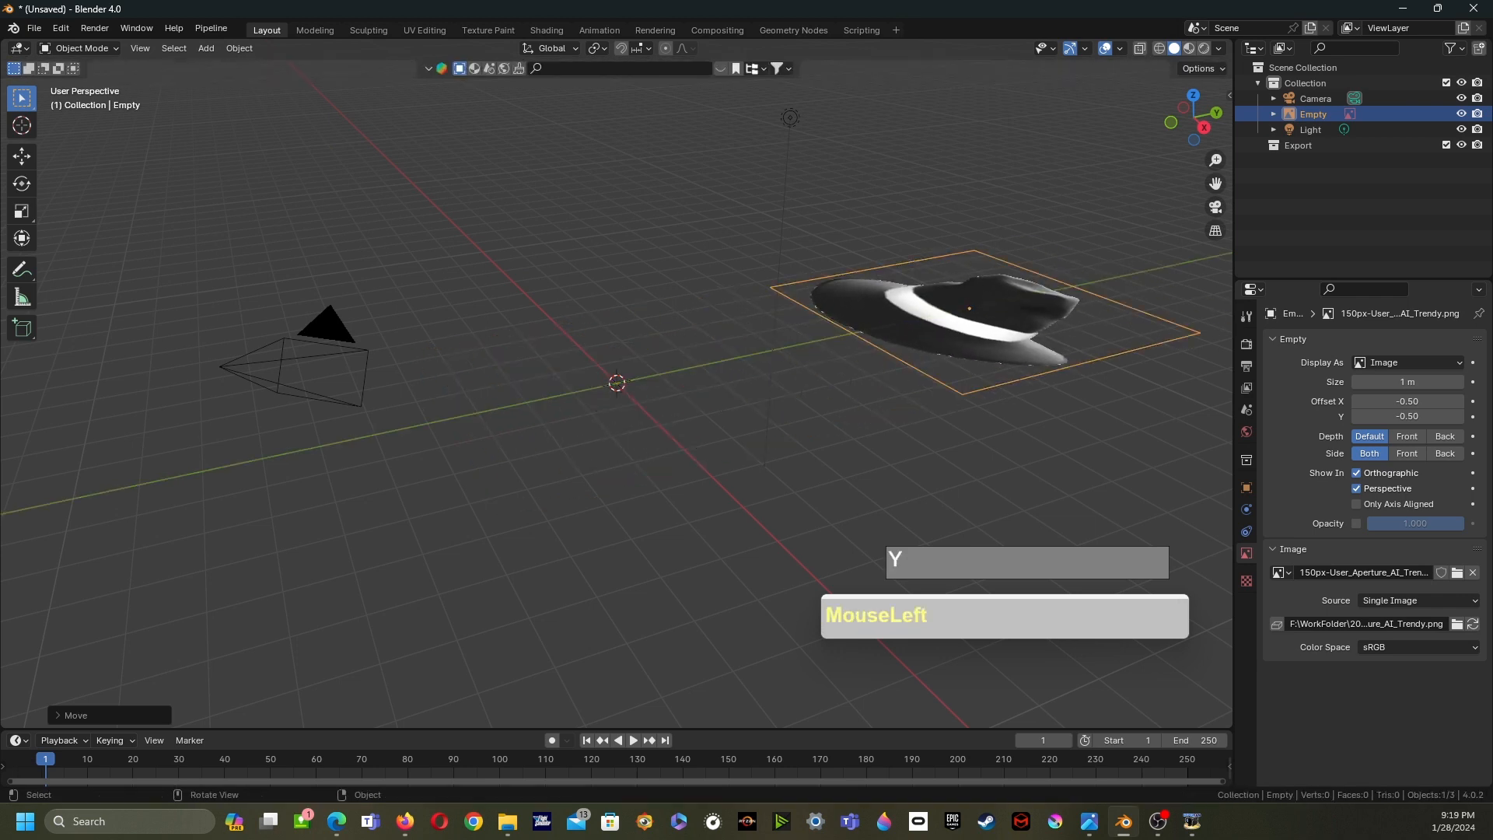
- Add a second image empty at the origin
key(shift+a)
mouse_move(462, 377)
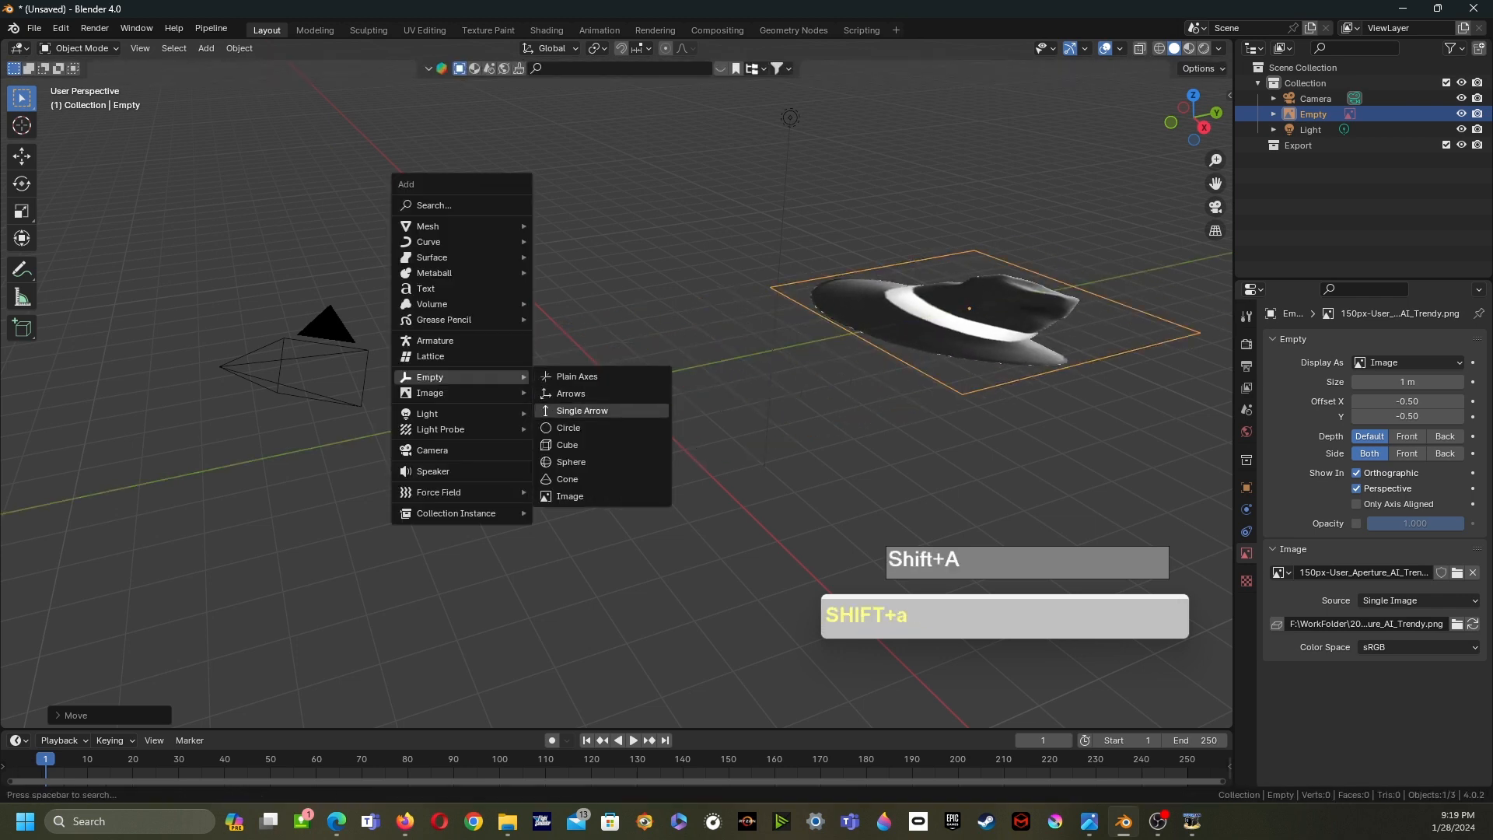
click(570, 496)
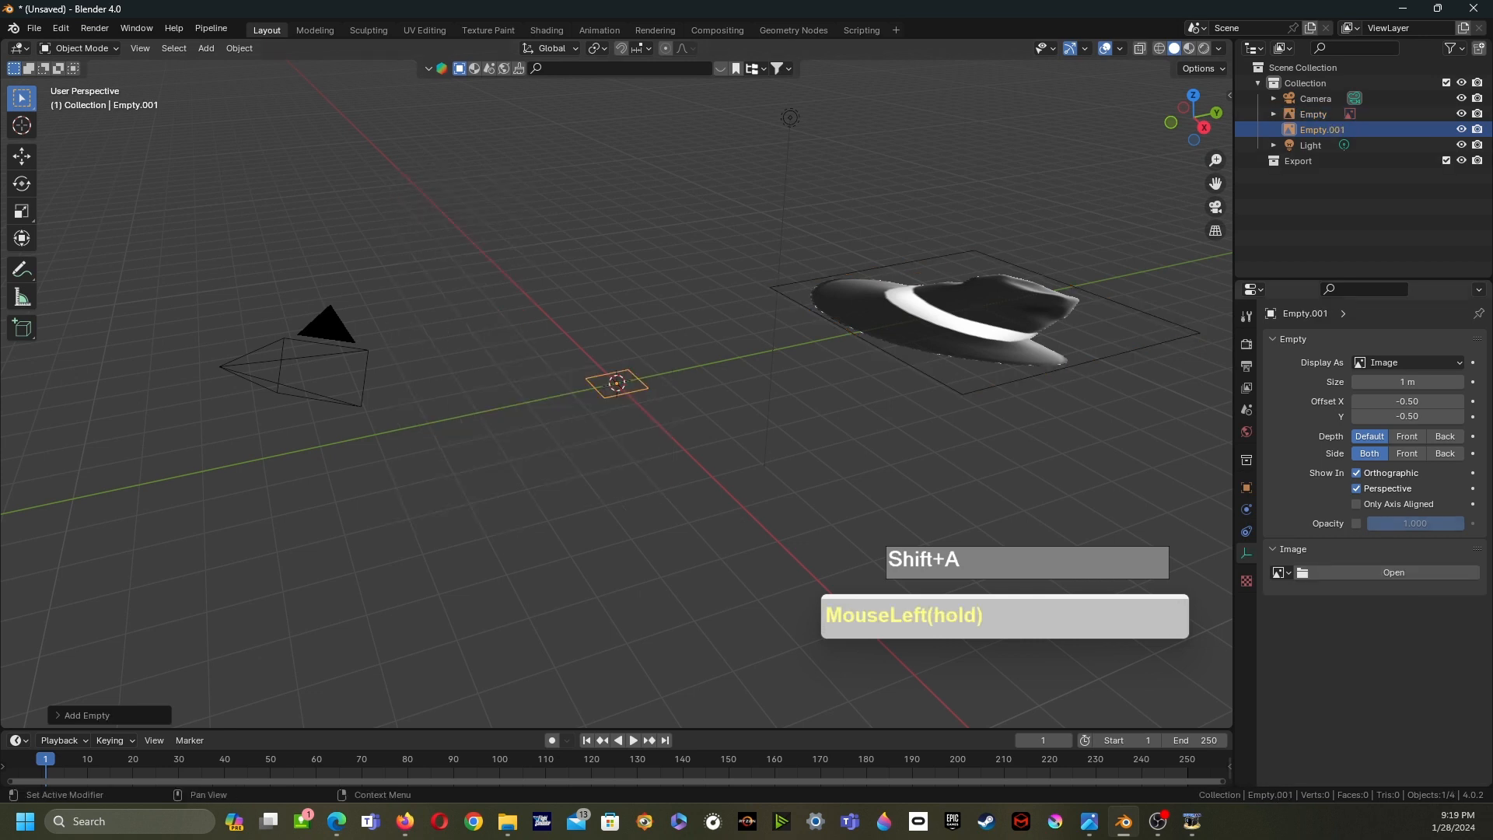
- Load the iScreem hat image (150px-User_Aperture_AI_iScreem.png) from the Blender_Request folder into the second empty
click(1393, 572)
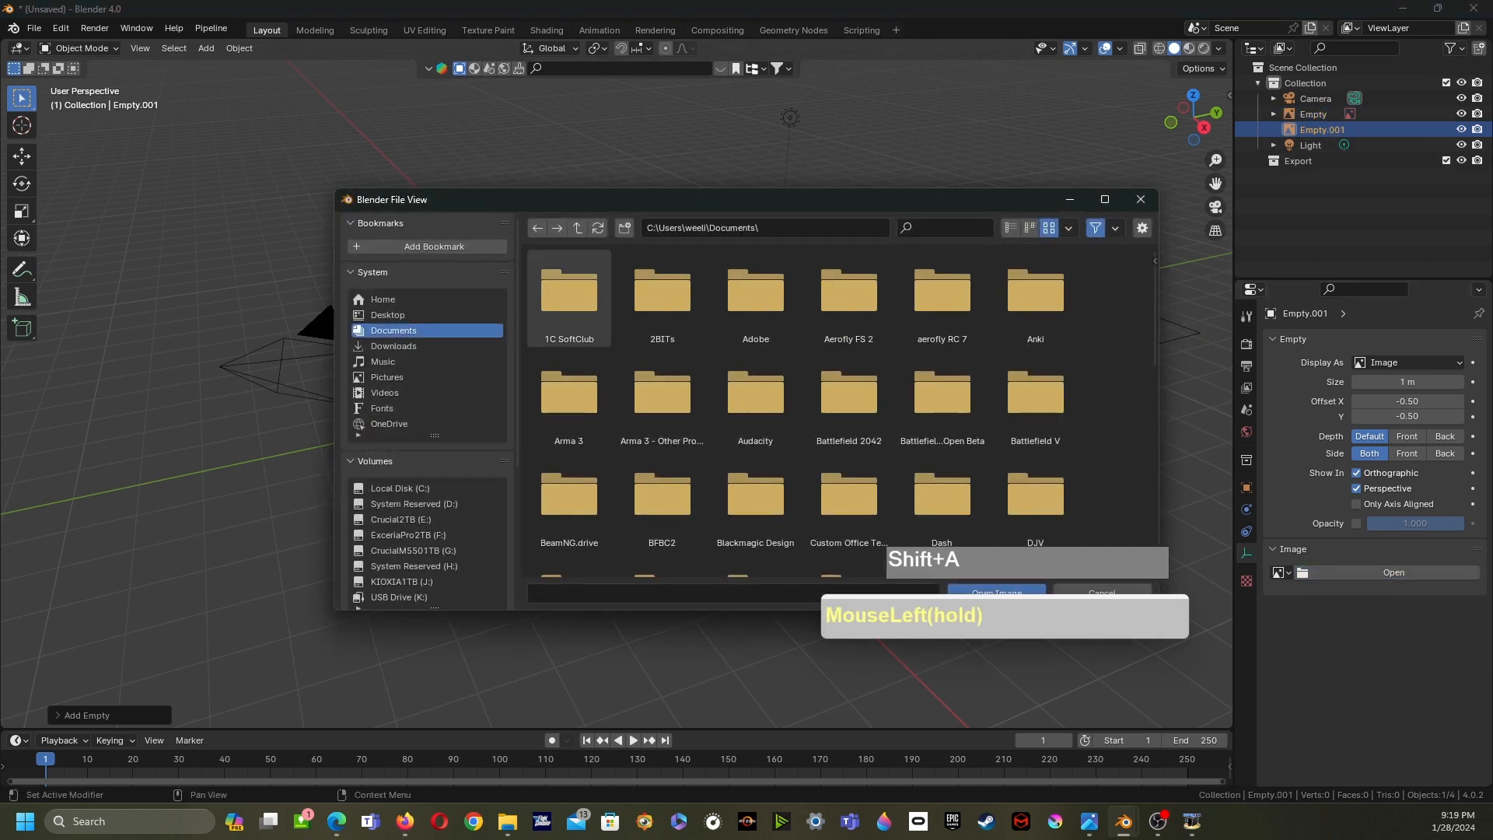
click(408, 534)
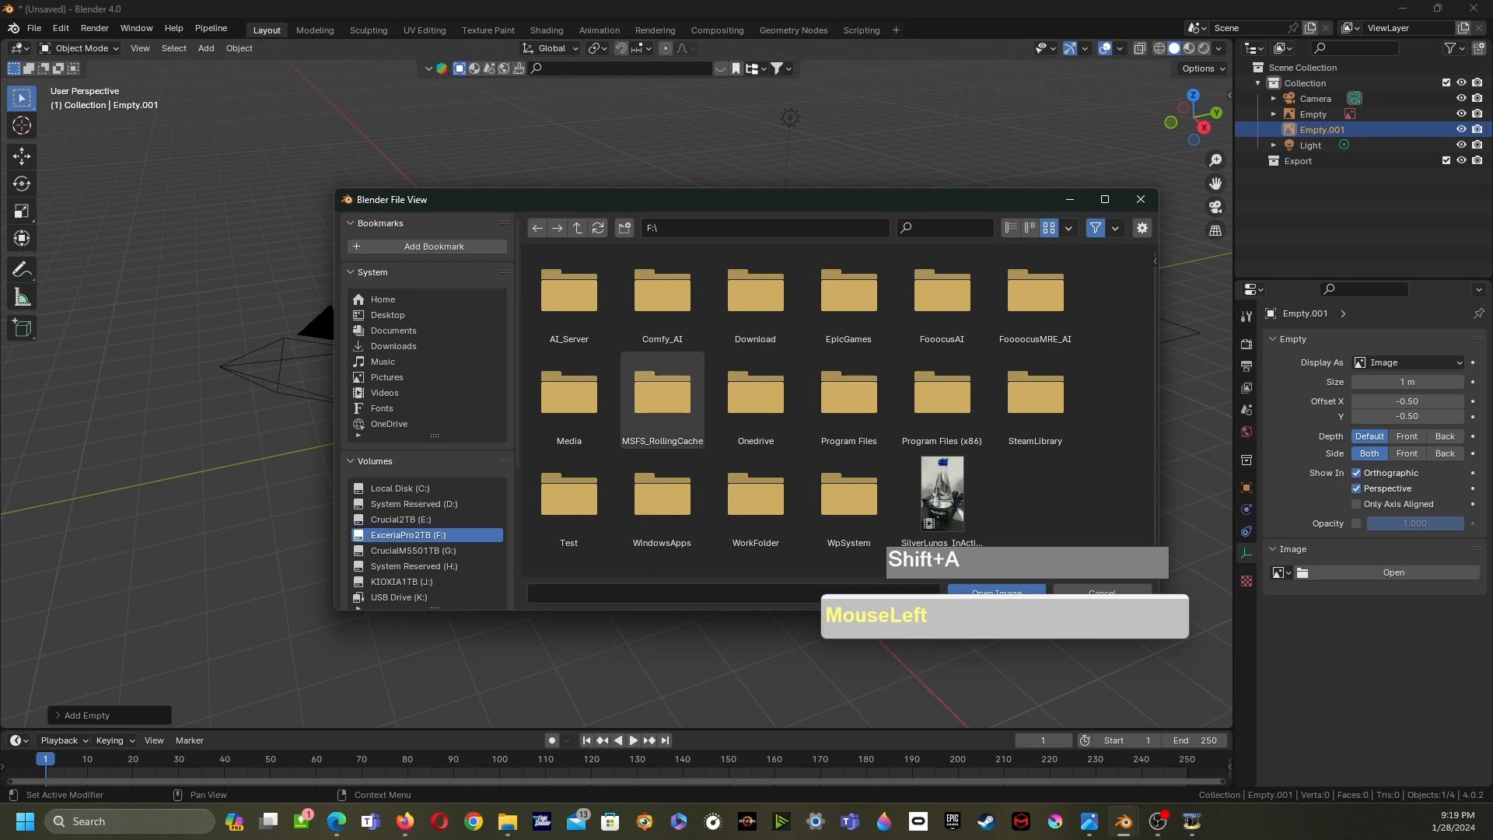
click(755, 502)
double_click(755, 502)
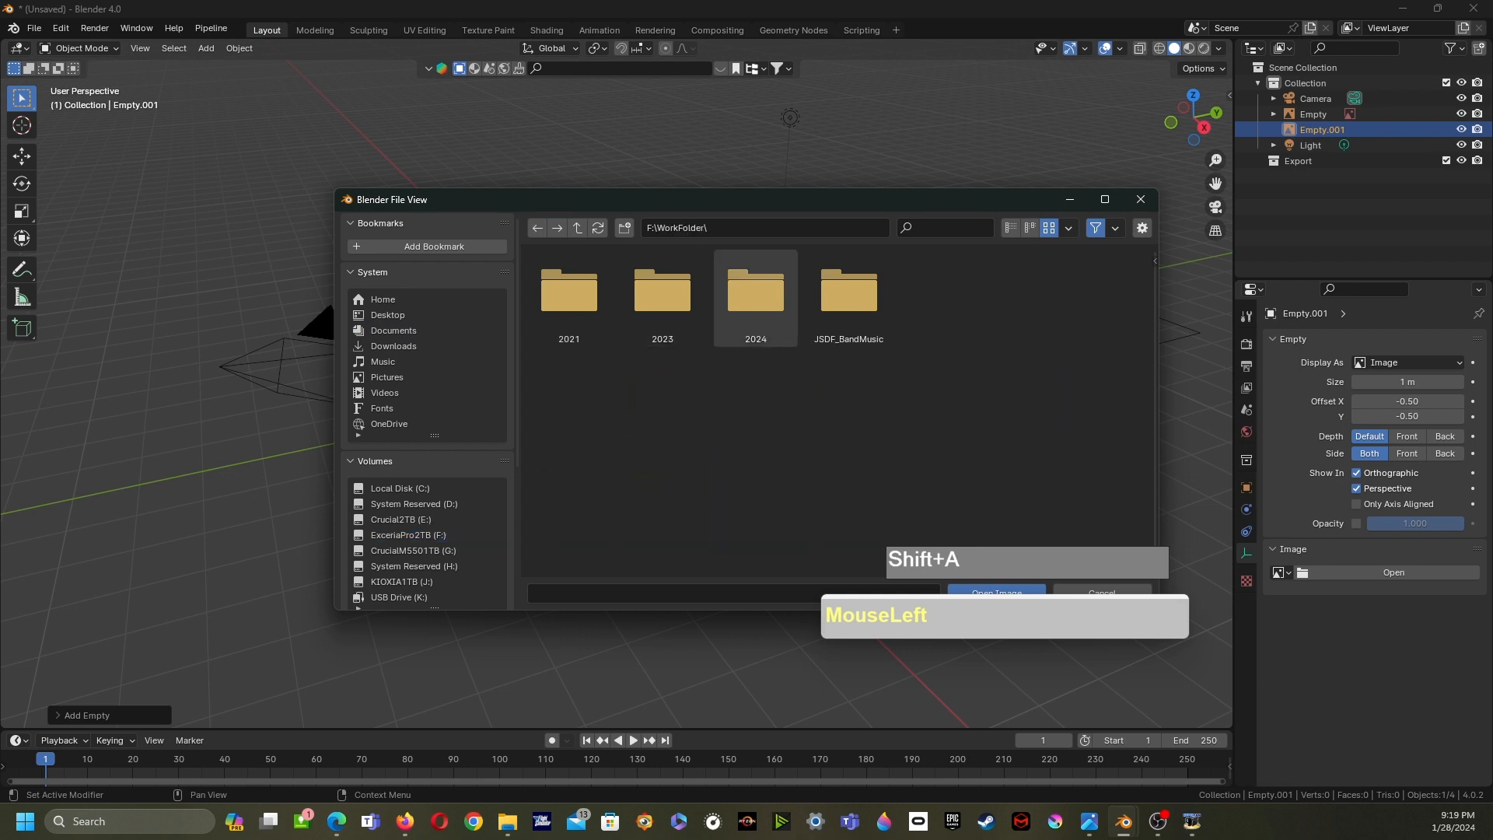
double_click(755, 291)
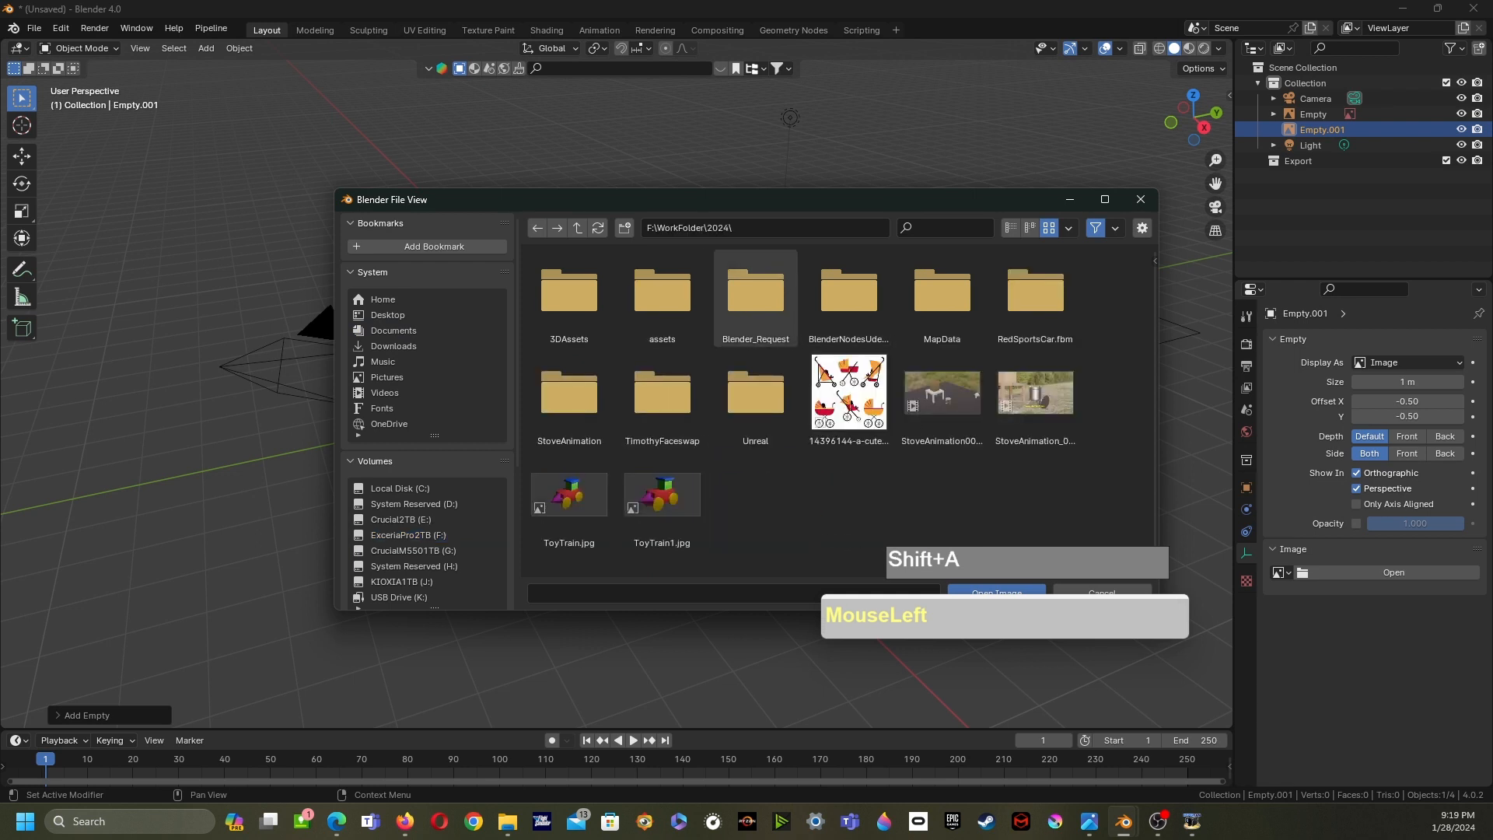
double_click(755, 291)
double_click(569, 299)
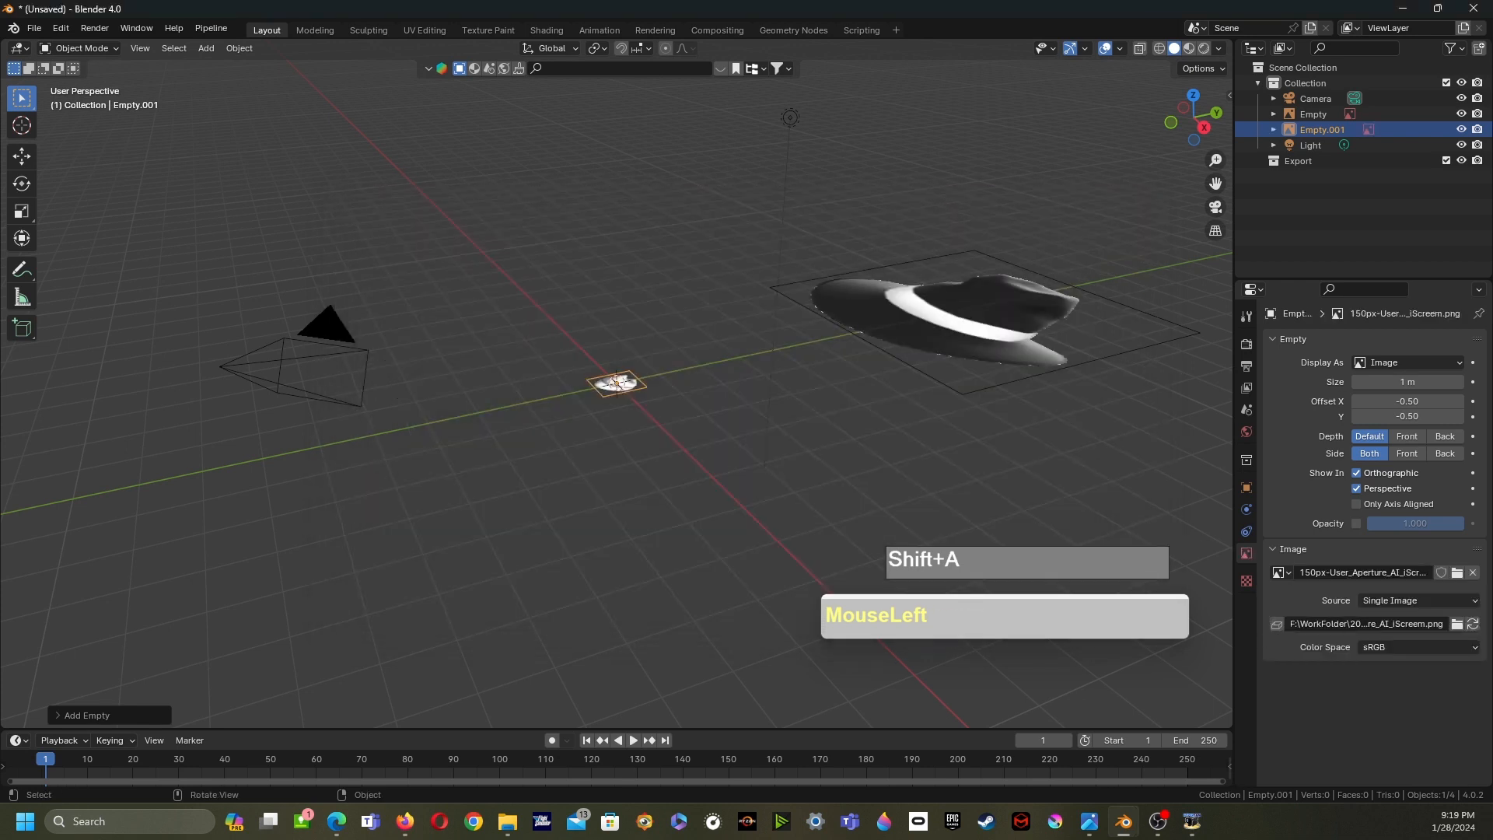
- Scale the white hat image about 10.5 times and move it along the Y axis
key(s)
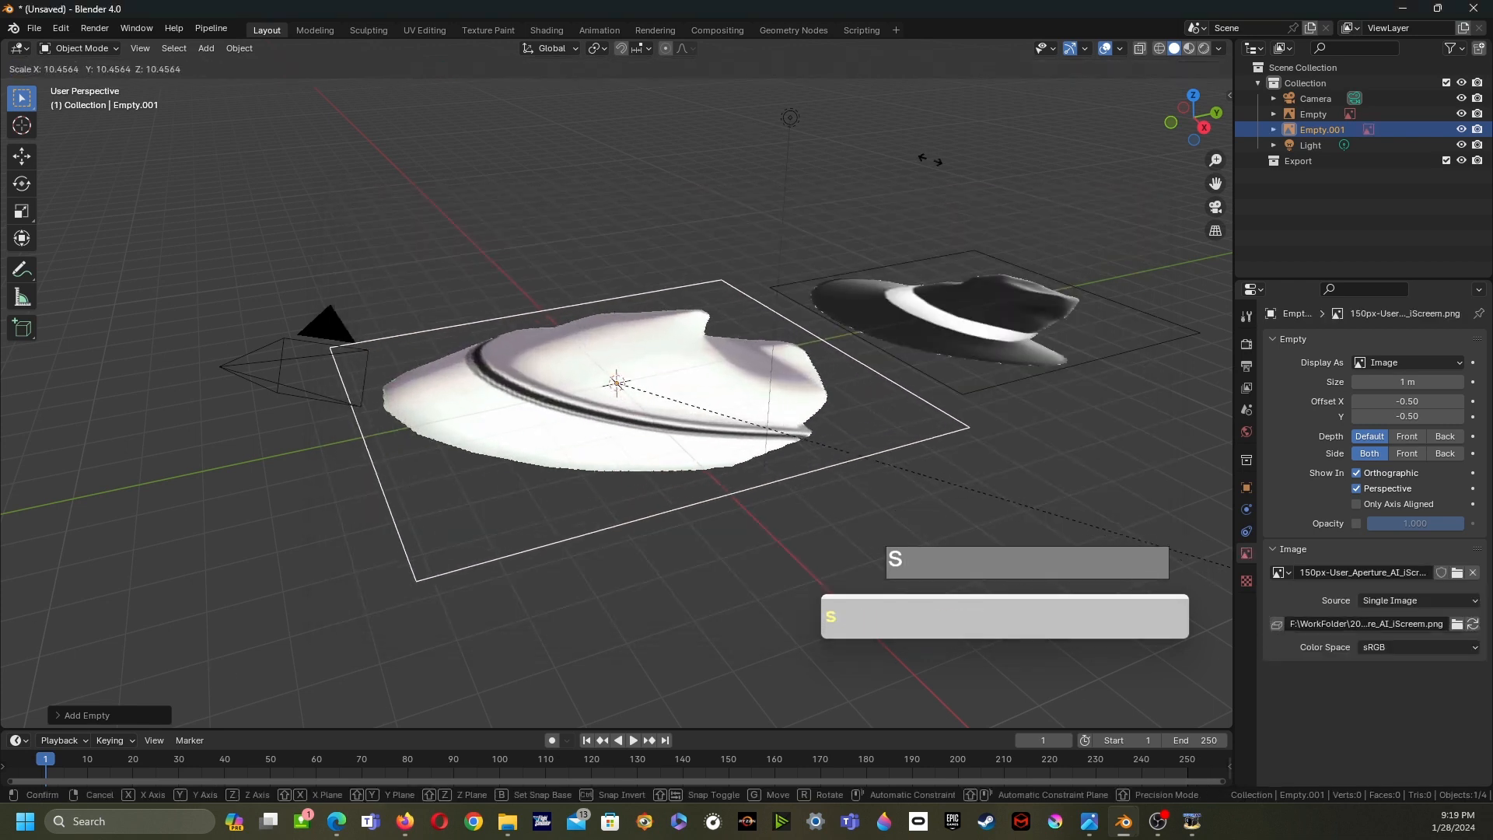
click(866, 160)
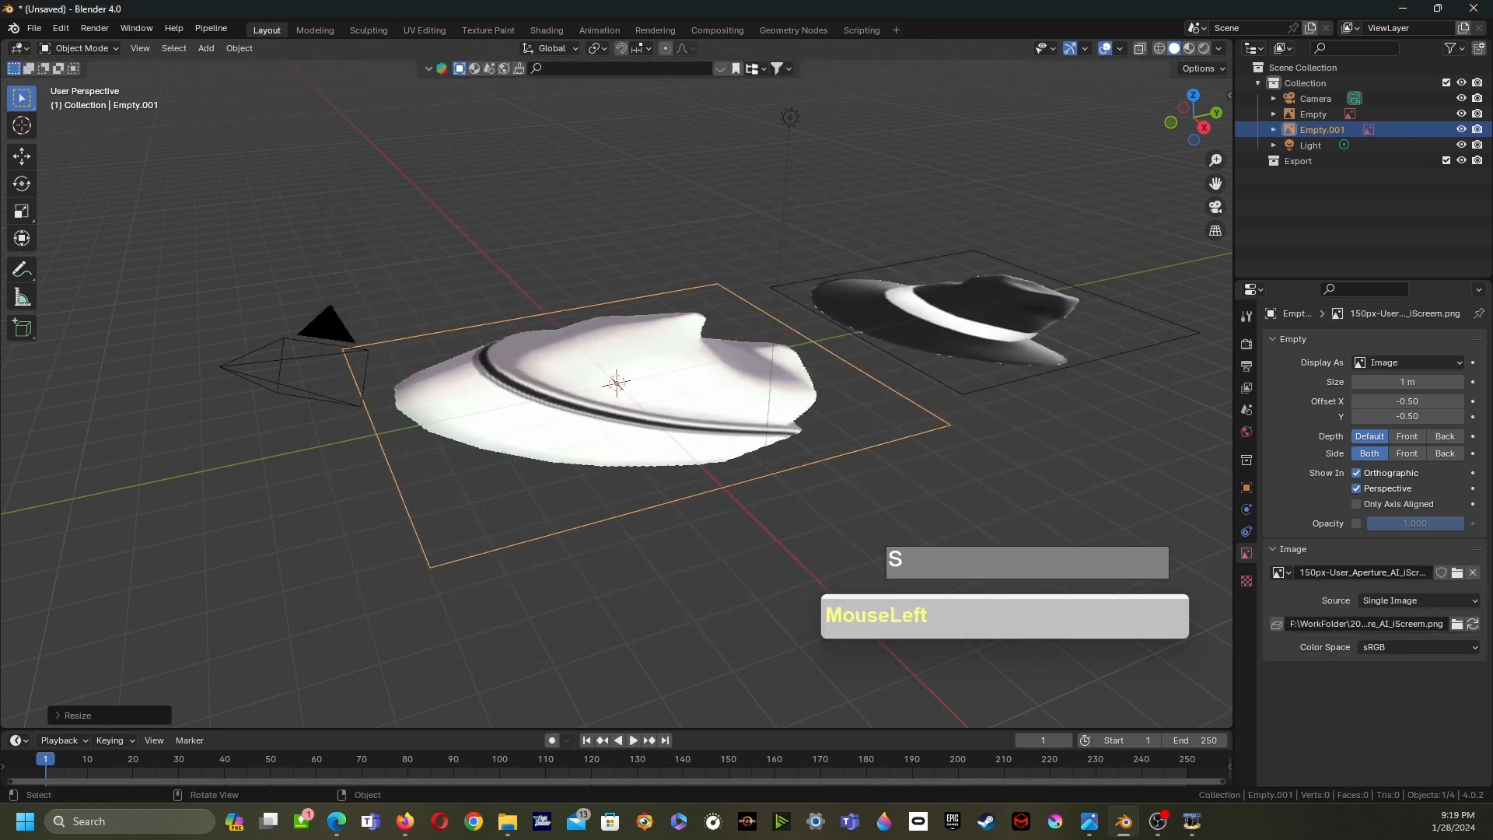
key(g)
key(y)
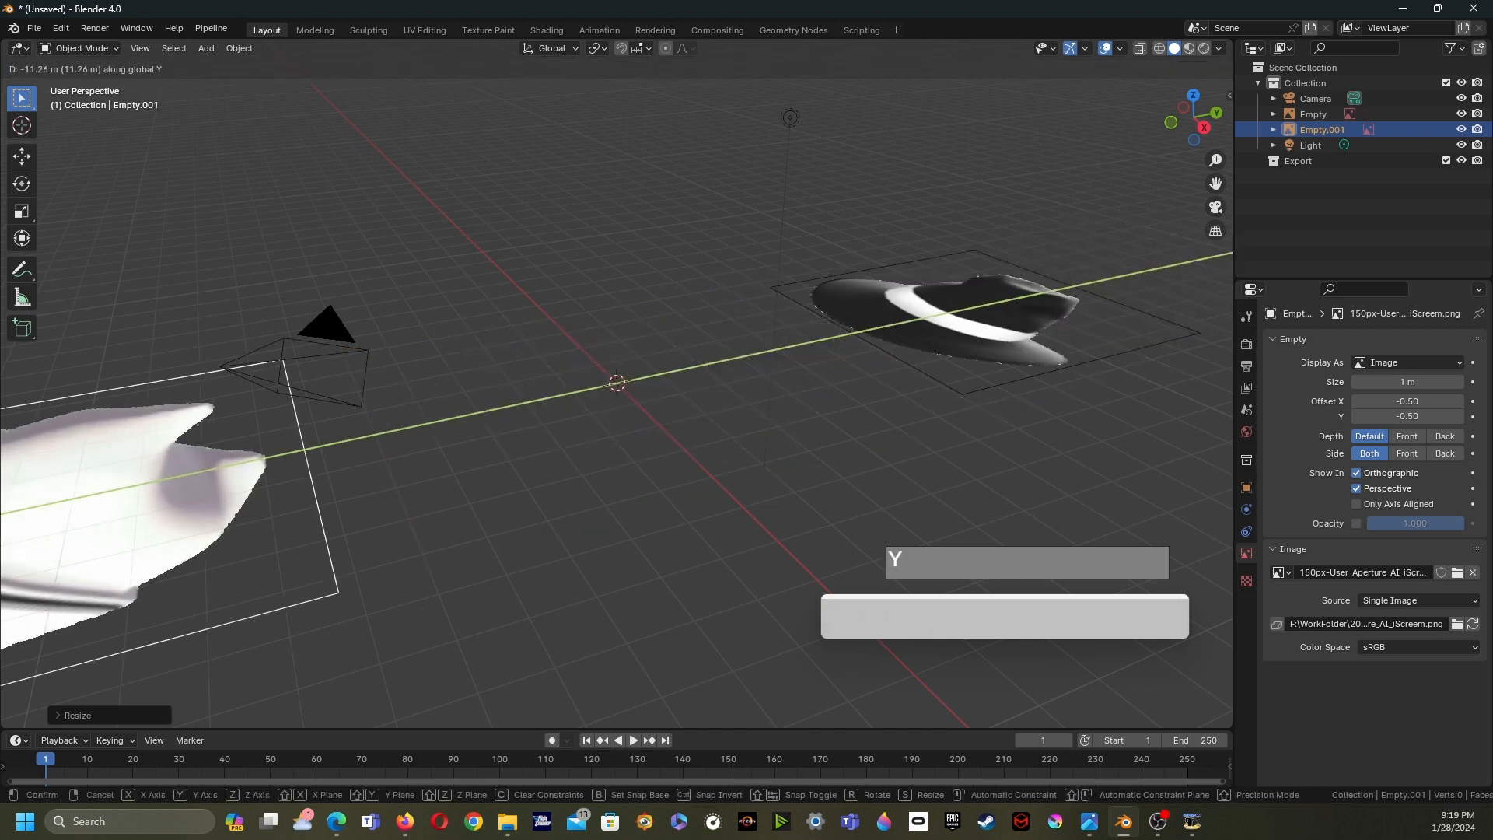
click(748, 356)
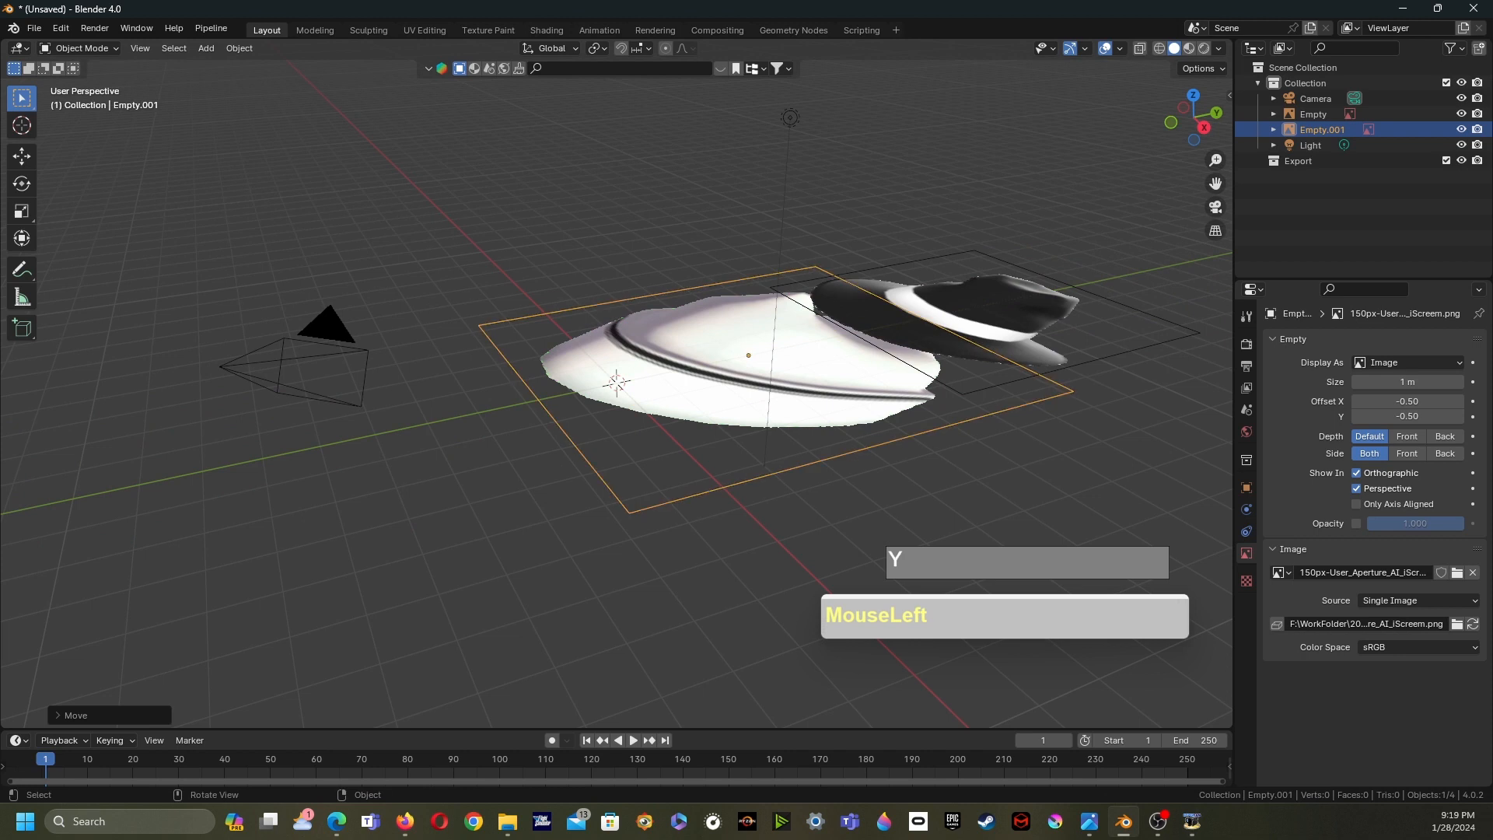
- Move the white hat image along the X axis
key(g)
key(x)
click(552, 219)
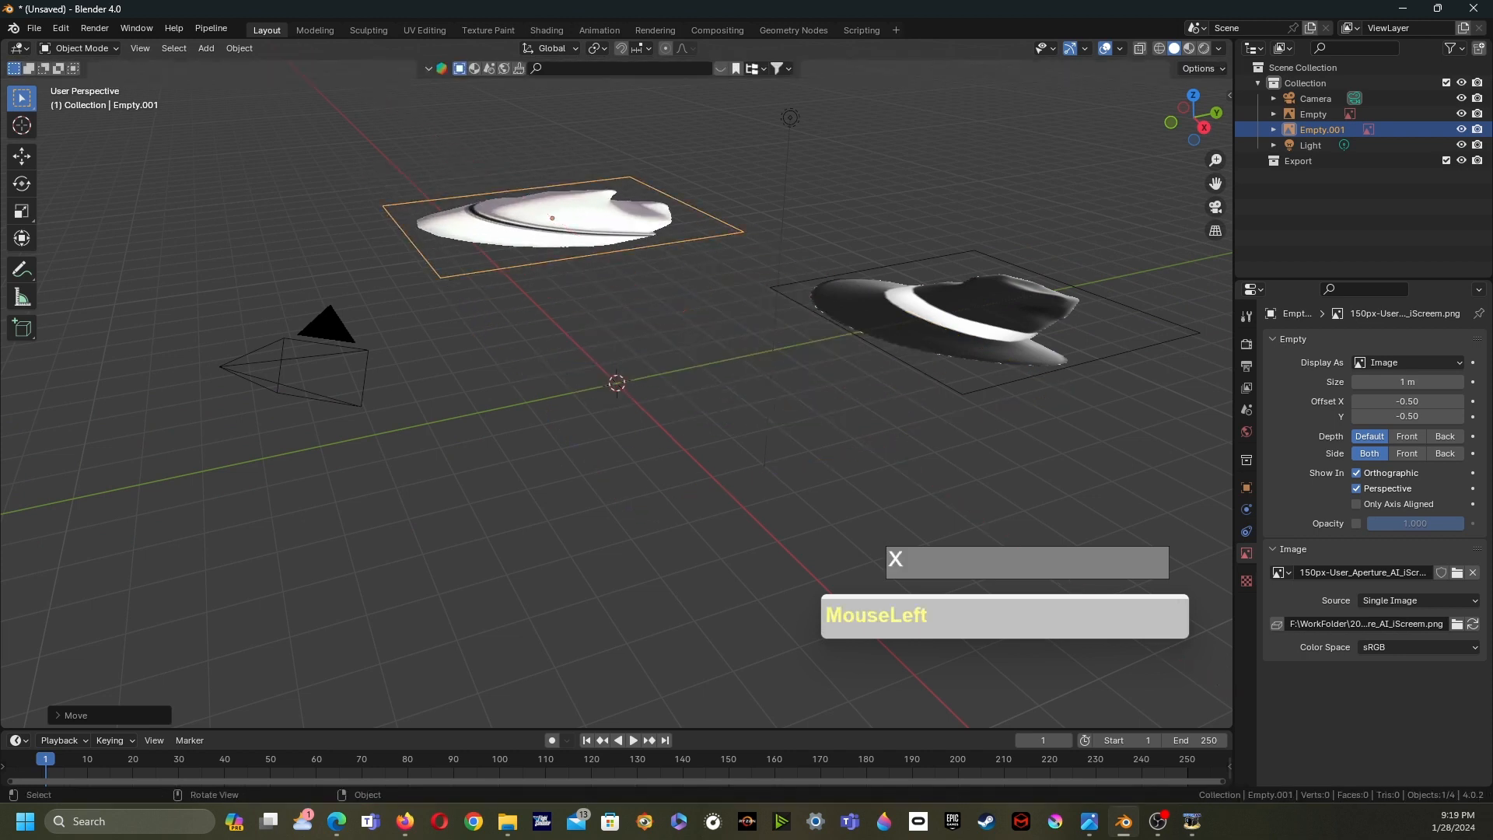
- Move the black hat image along the X axis beside the white hat
click(964, 315)
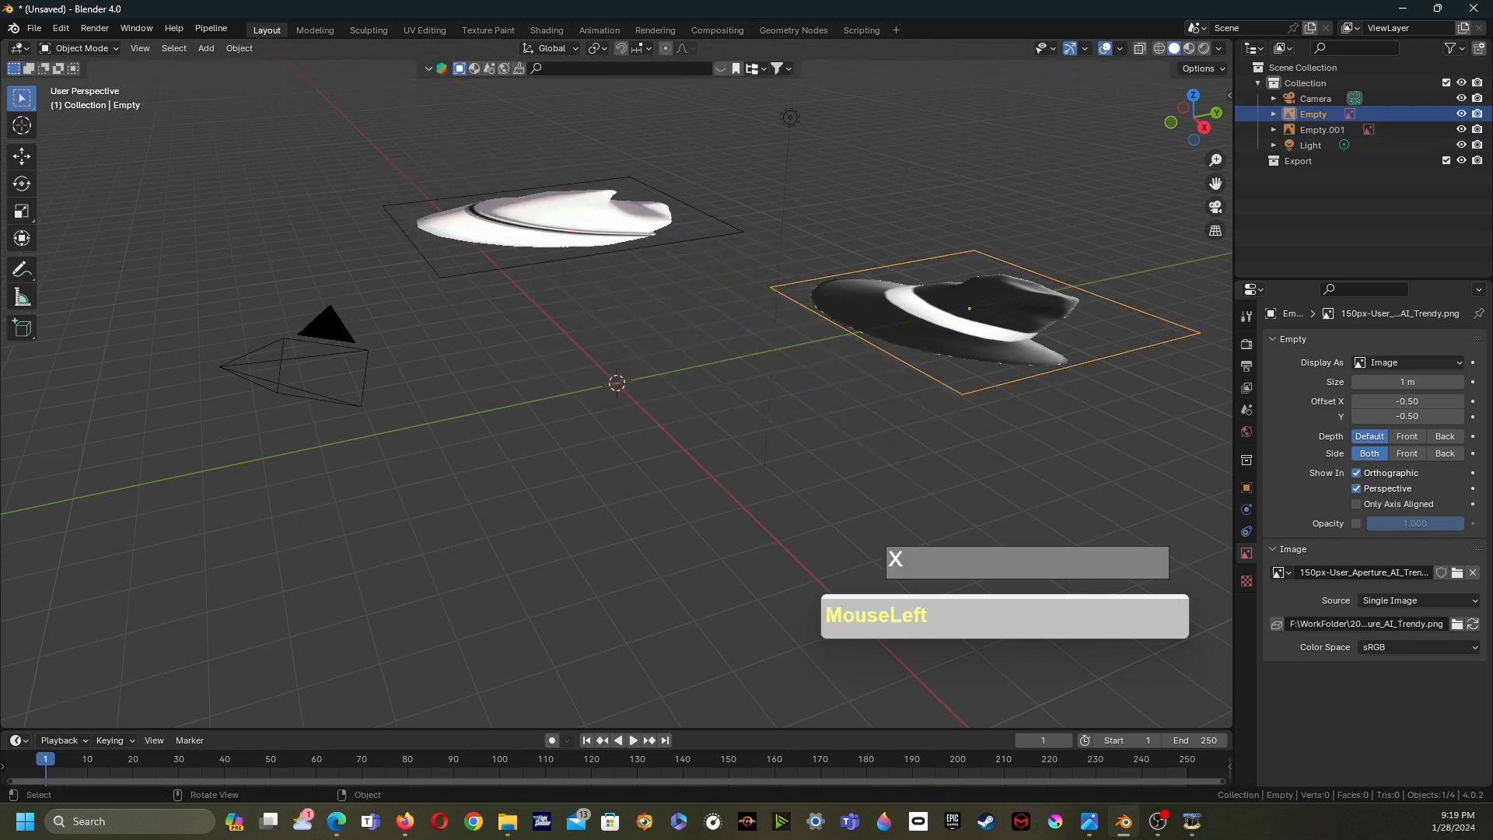
key(g)
key(x)
click(612, 193)
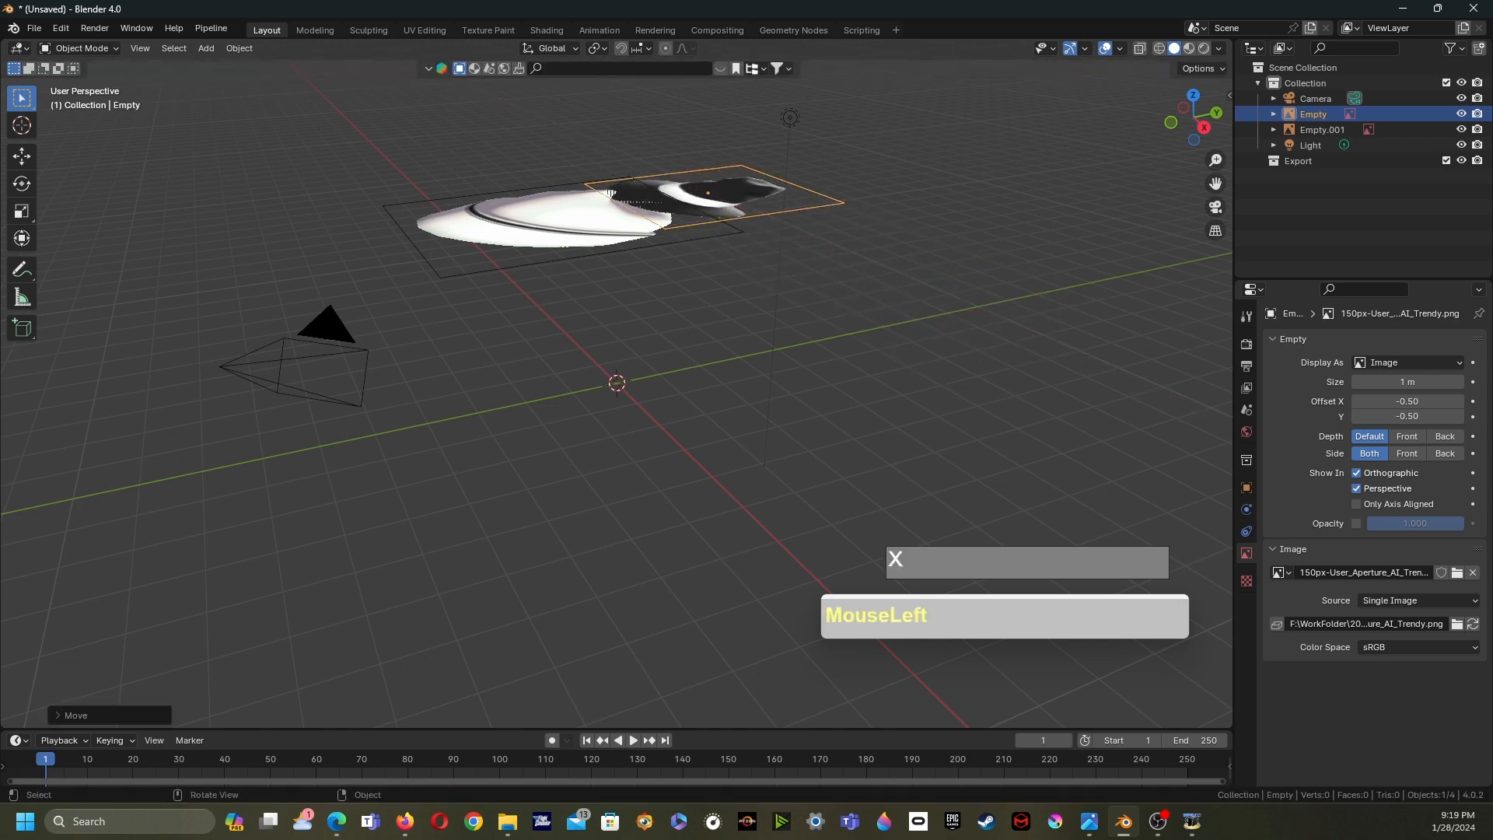
- Rotate the black hat image 90° about the X axis to stand upright
click(611, 193)
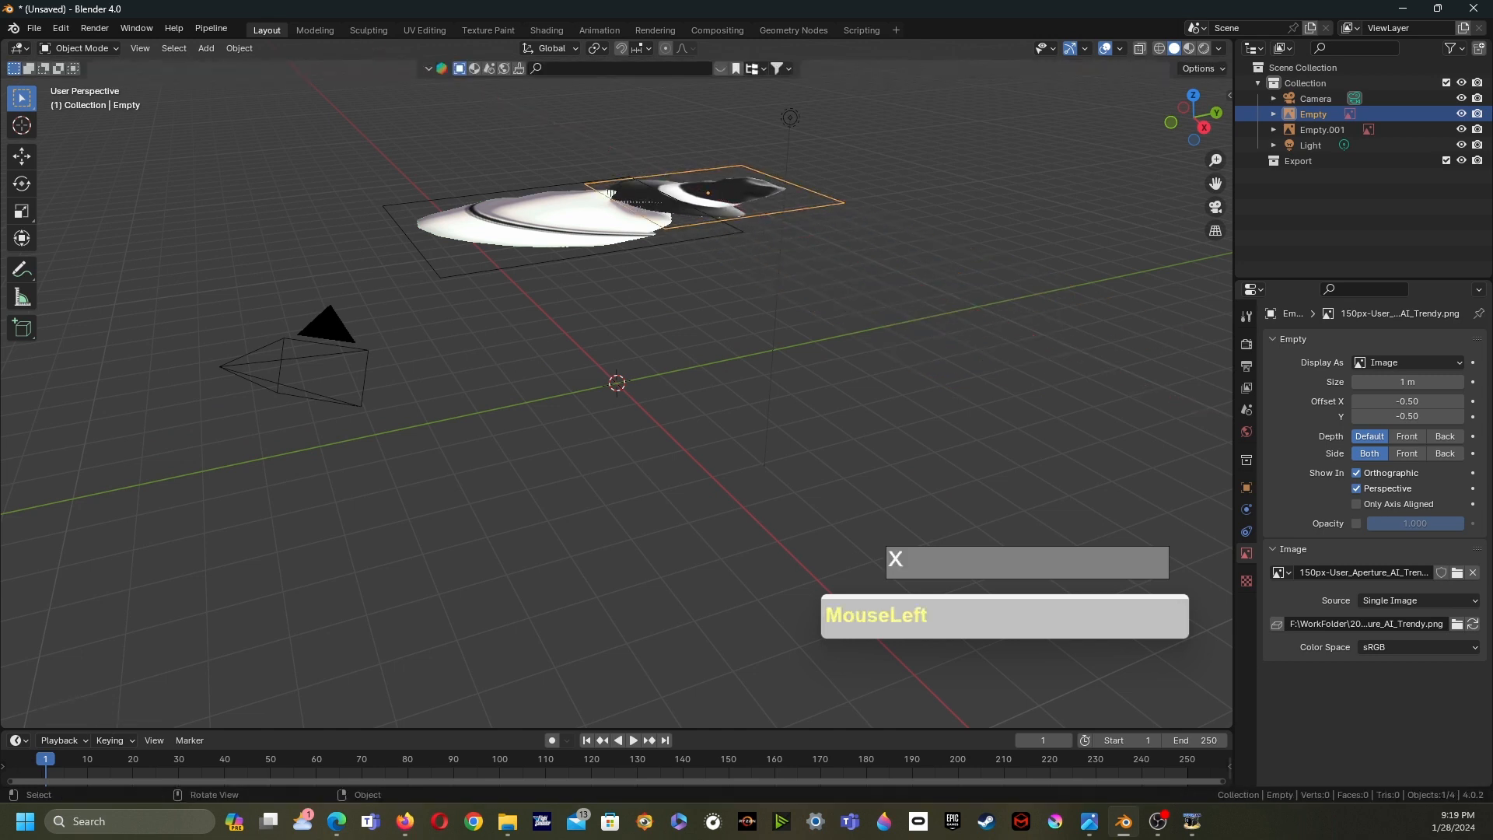
text(rx90)
click(800, 241)
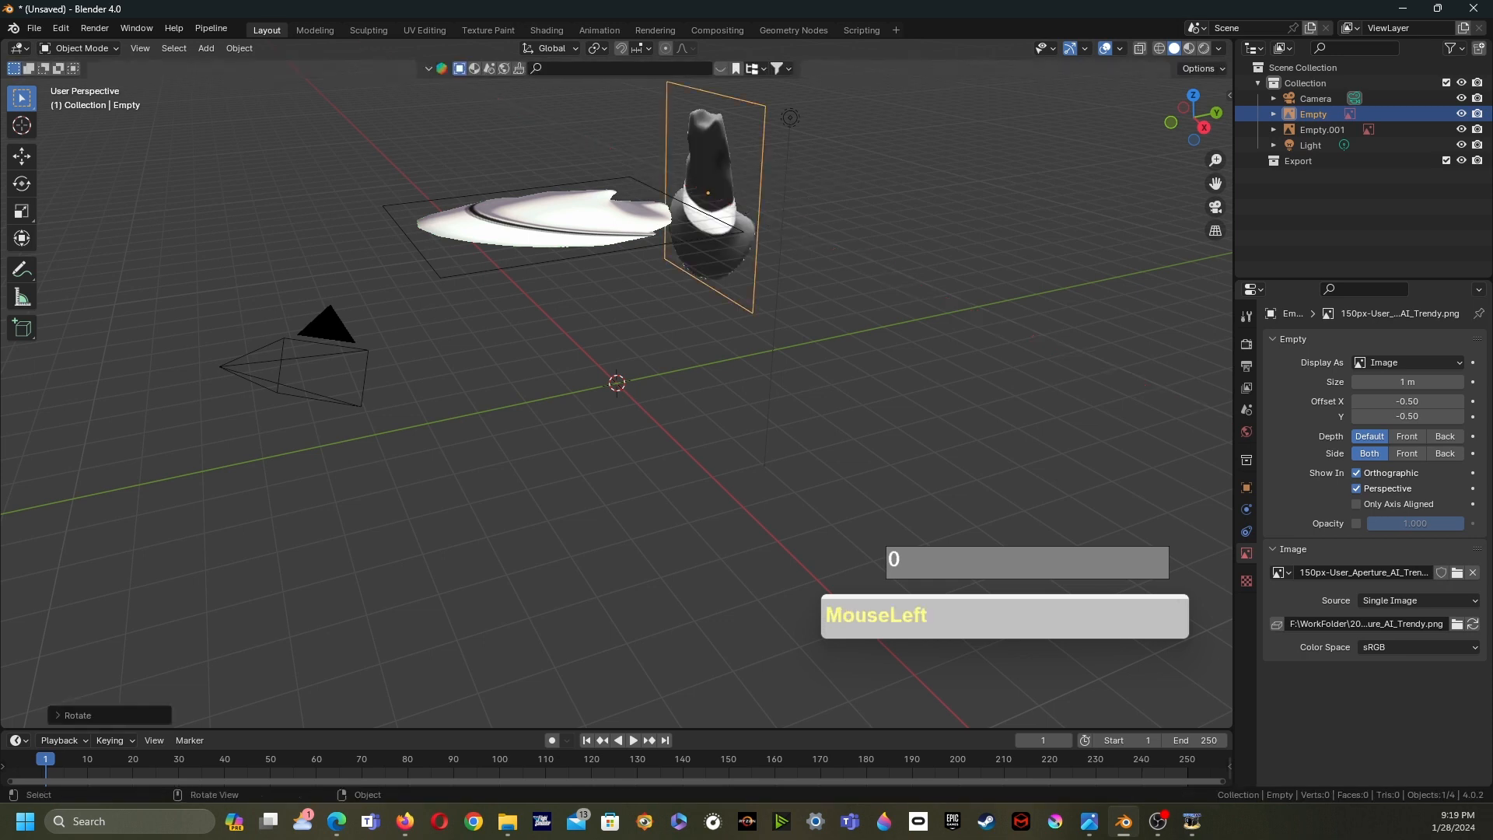
- Rotate the white hat image 90° about the X axis to stand upright
click(553, 221)
text(rx90)
click(667, 285)
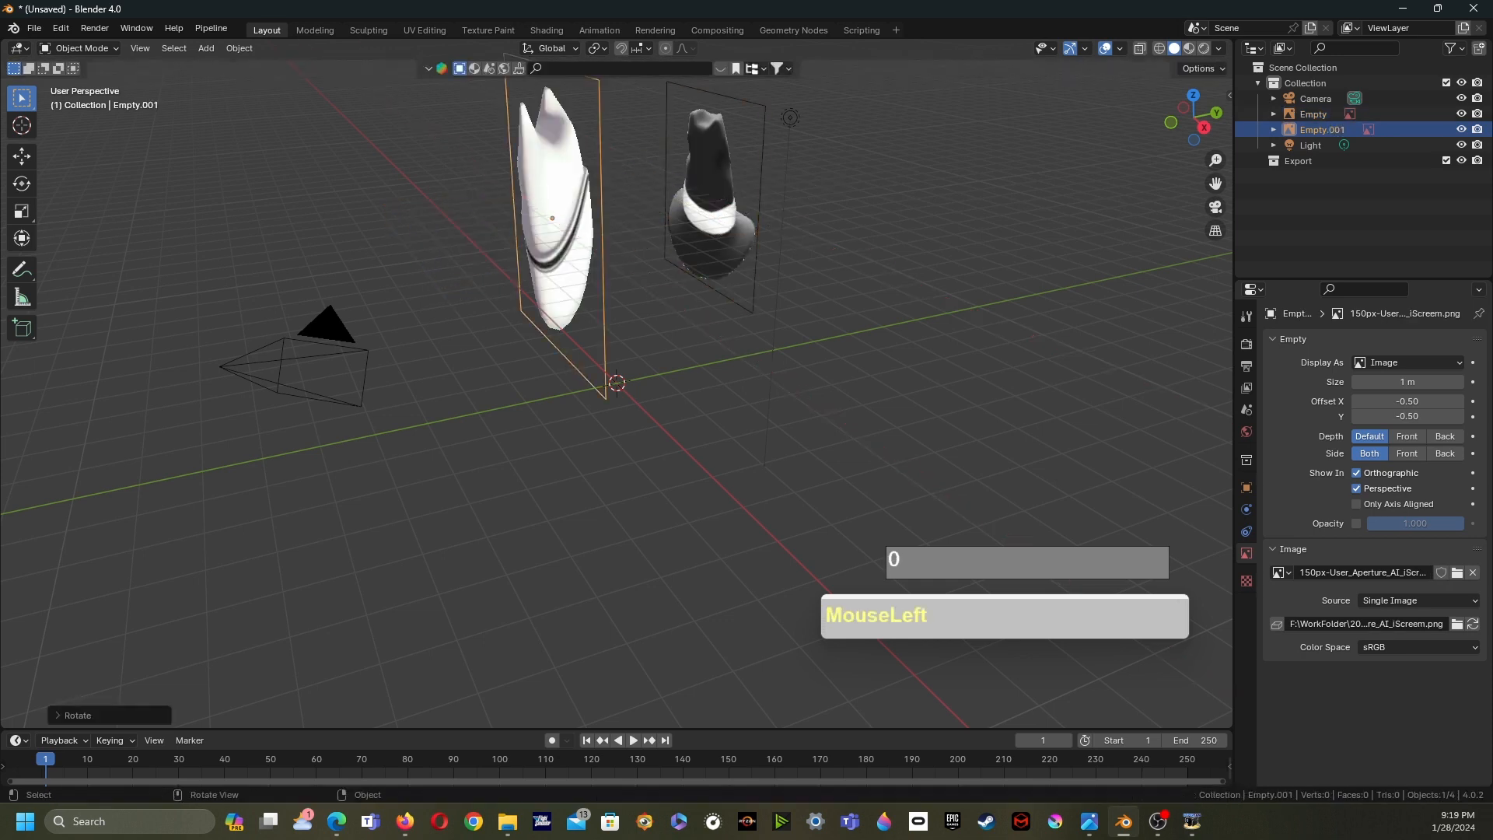
click(711, 204)
middle_drag(711, 203, 769, 182)
shift+middle_drag(769, 182, 675, 290)
shift+middle_drag(675, 289, 749, 286)
middle_drag(749, 286, 708, 274)
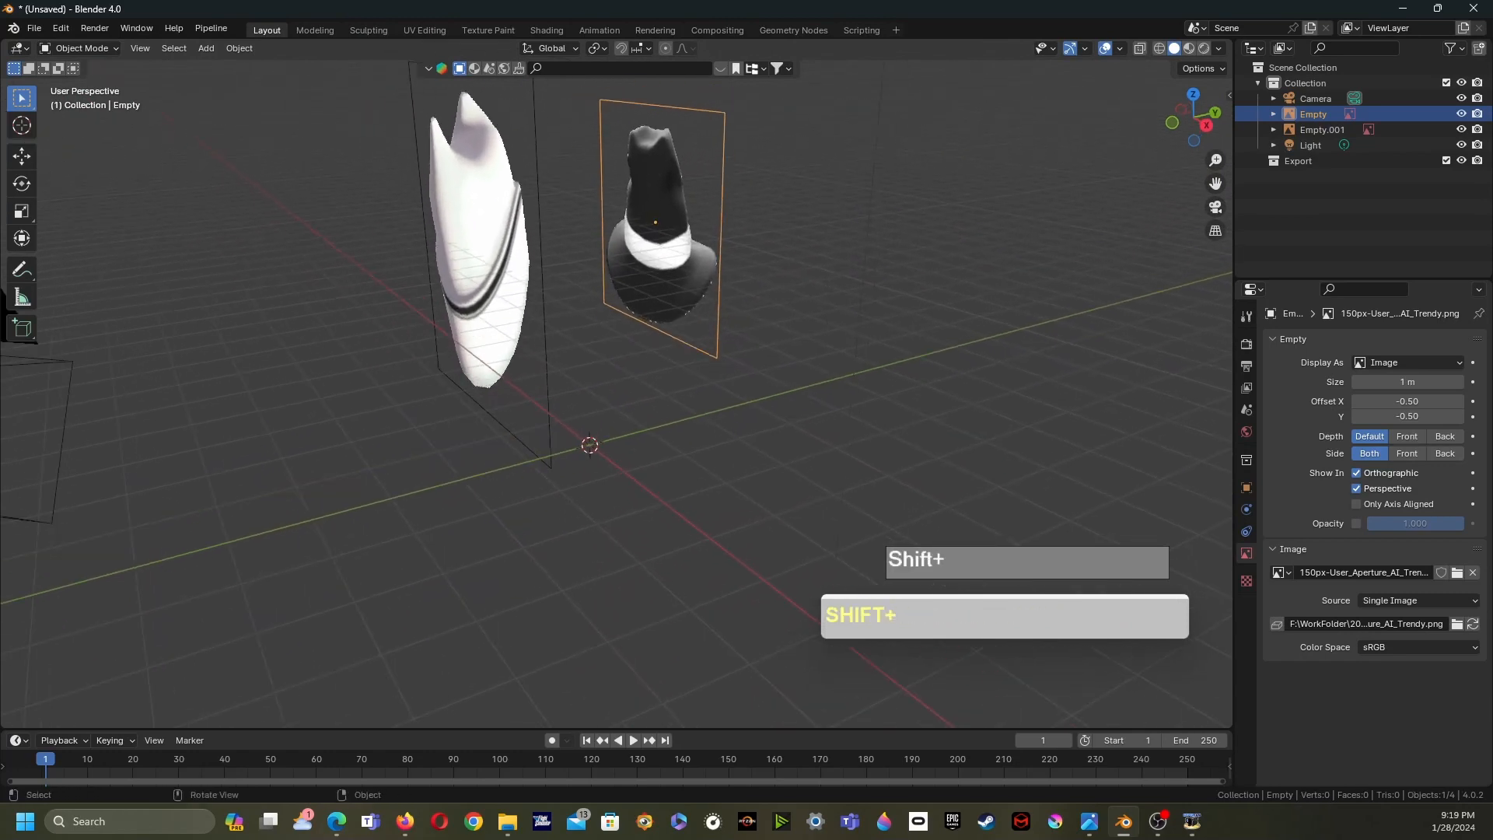
- Add a cylinder mesh to the scene
key(shift+a)
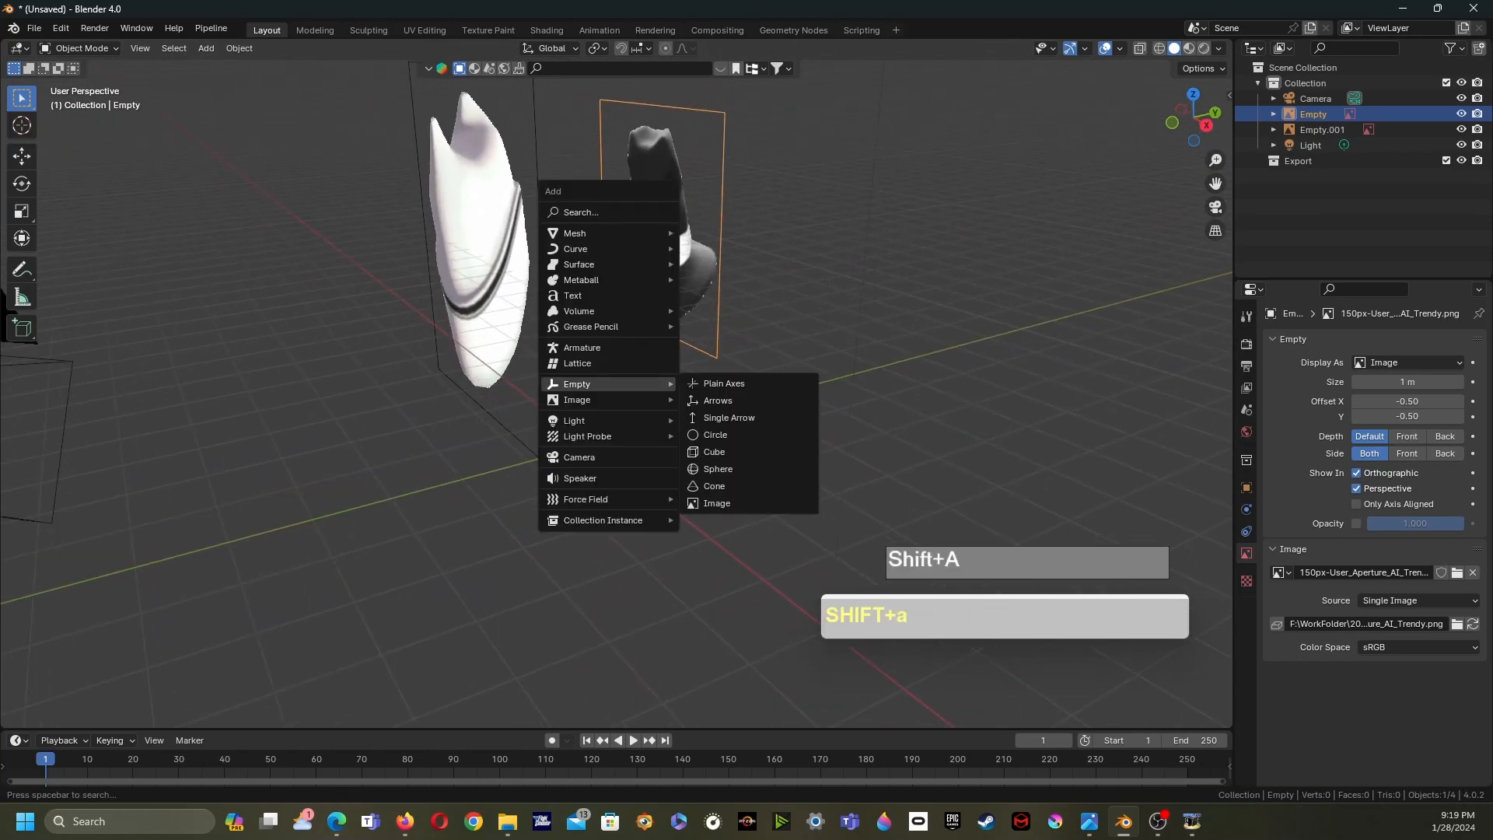
mouse_move(576, 234)
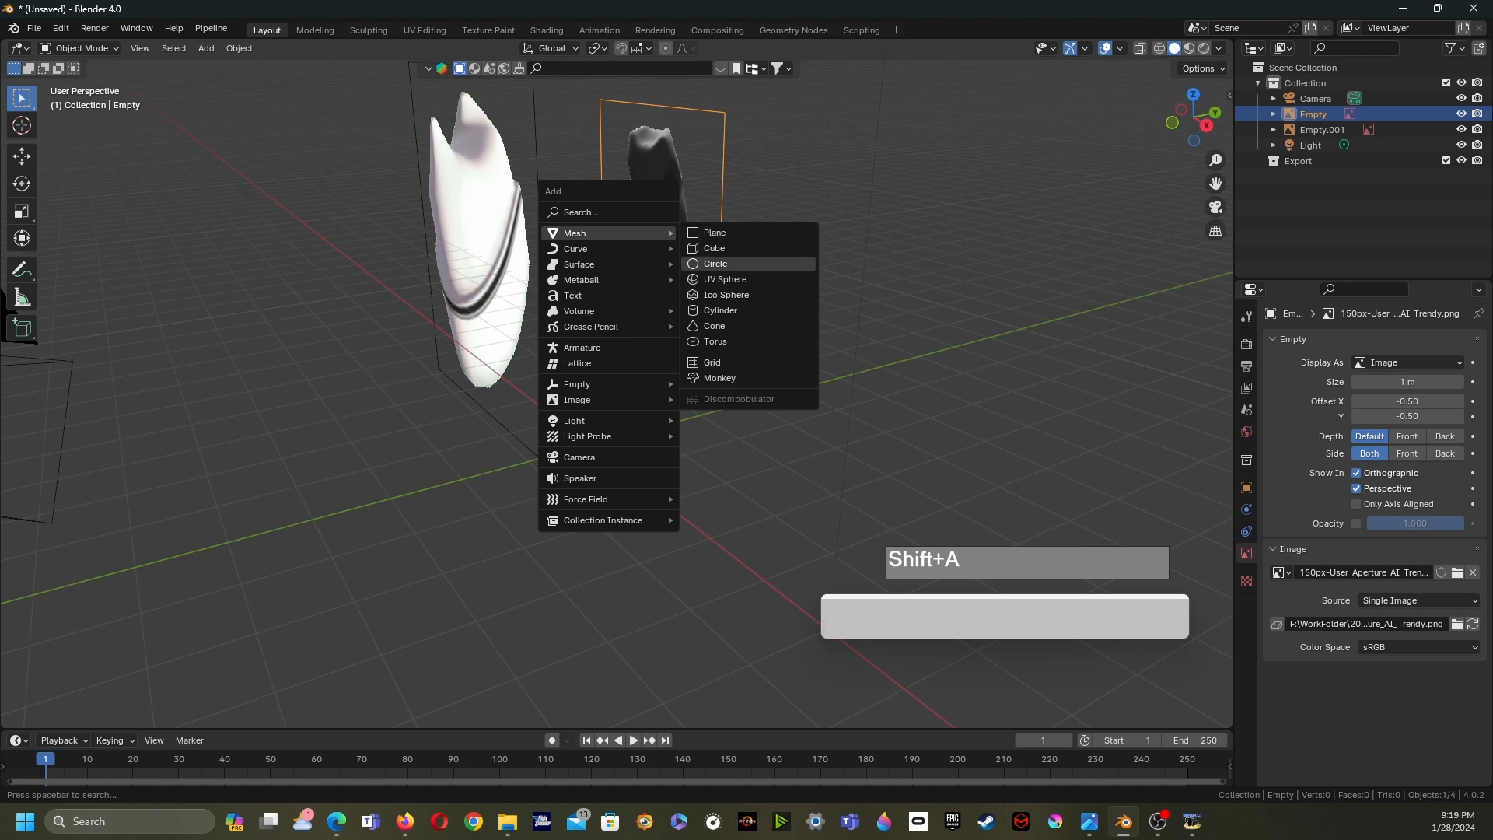
click(719, 310)
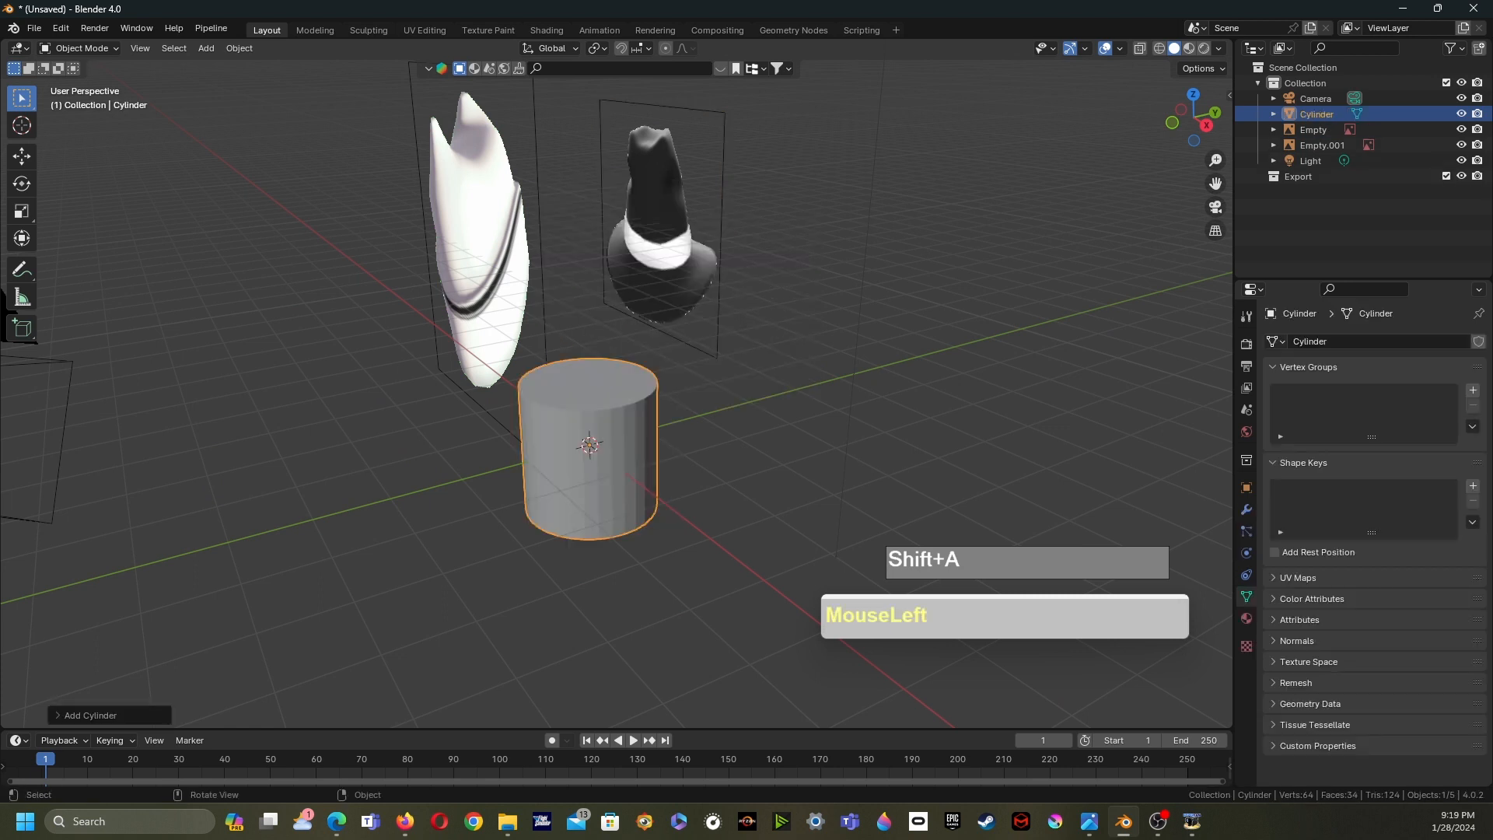
- Set the new cylinder to 8 vertices with a Triangle Fan cap fill type
click(88, 715)
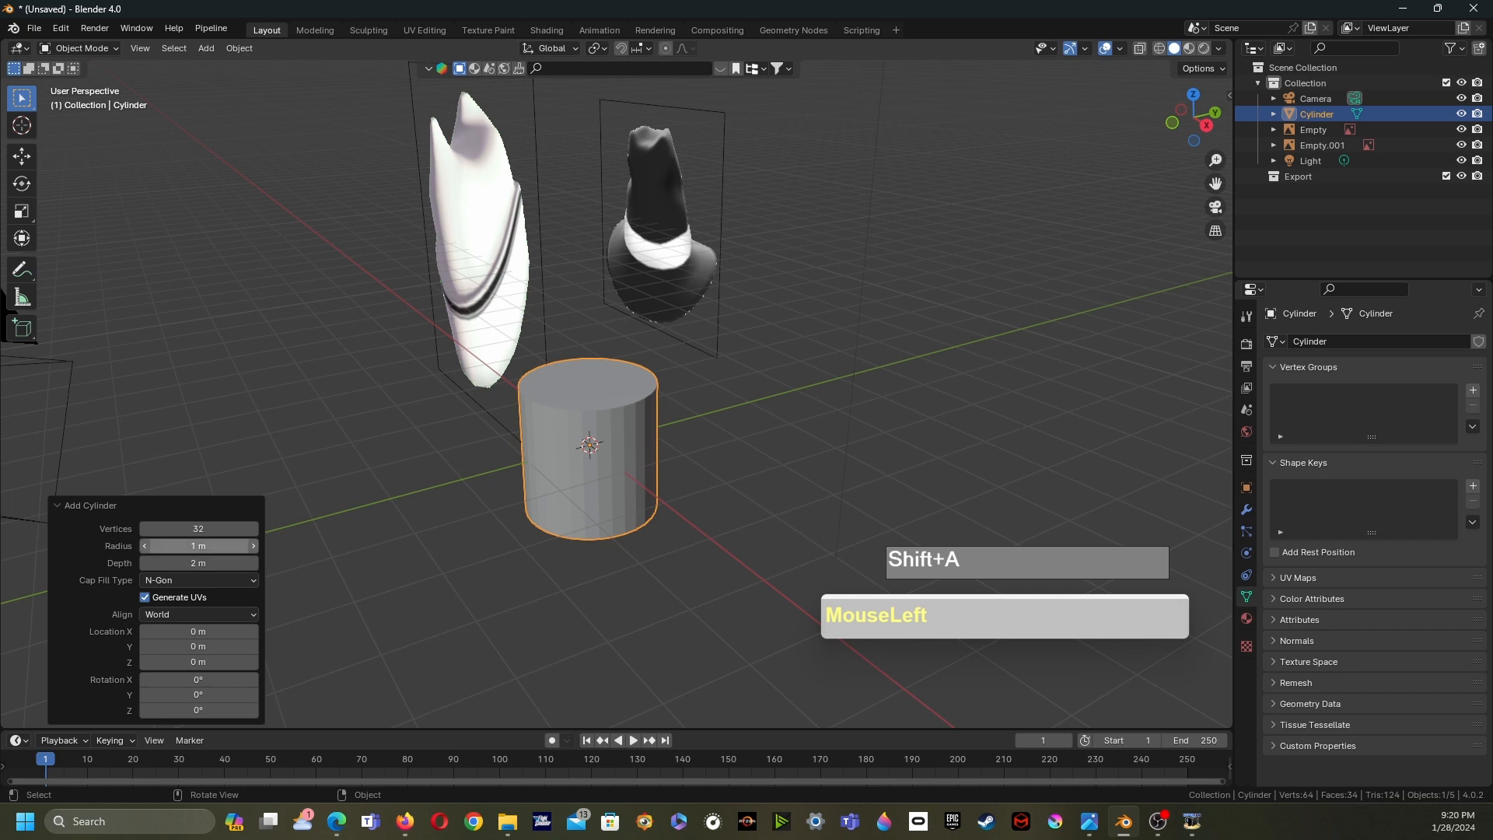
click(199, 529)
text(8)
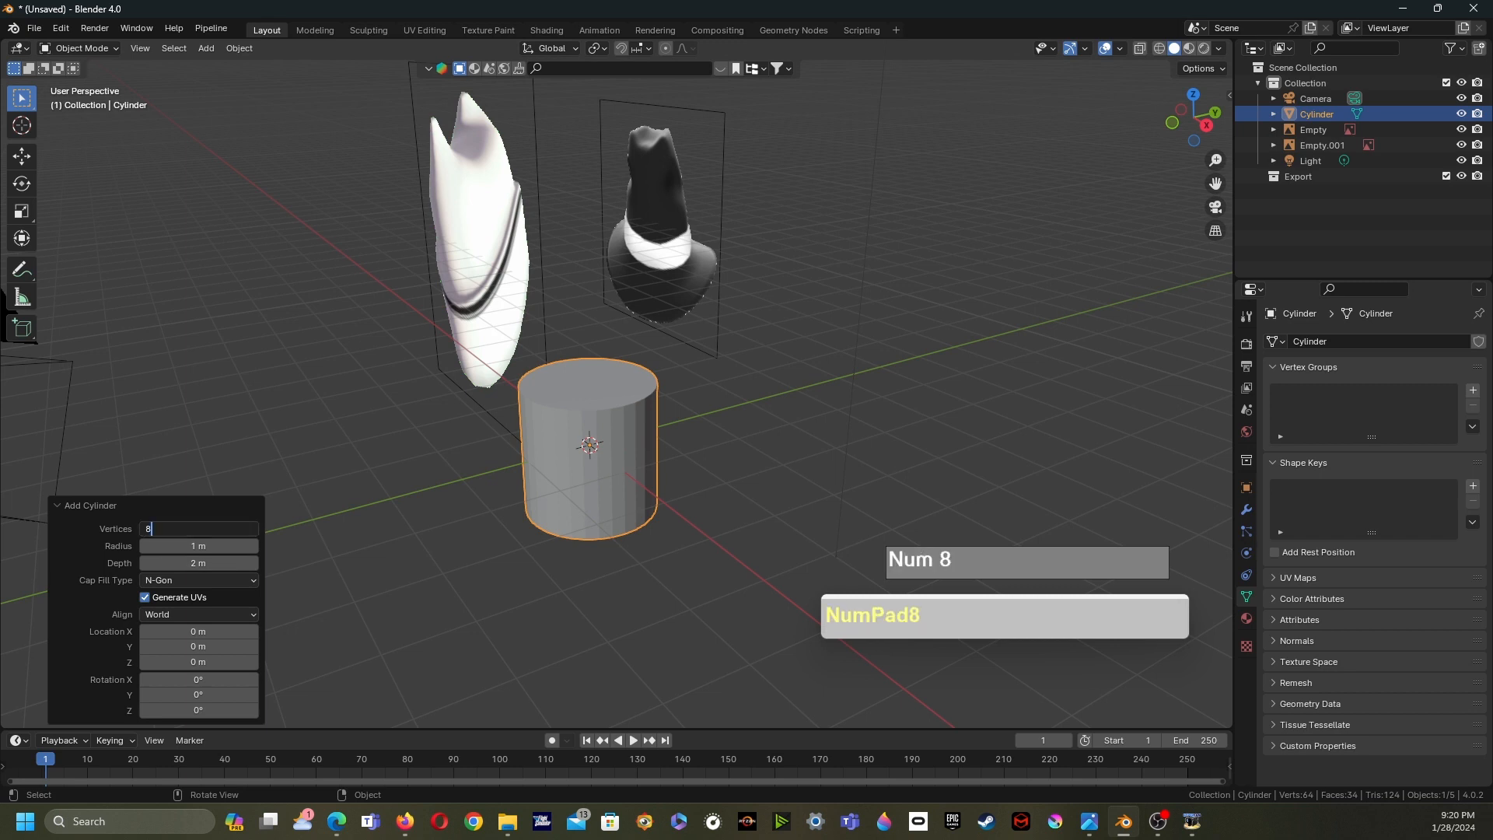
key(KP_Enter)
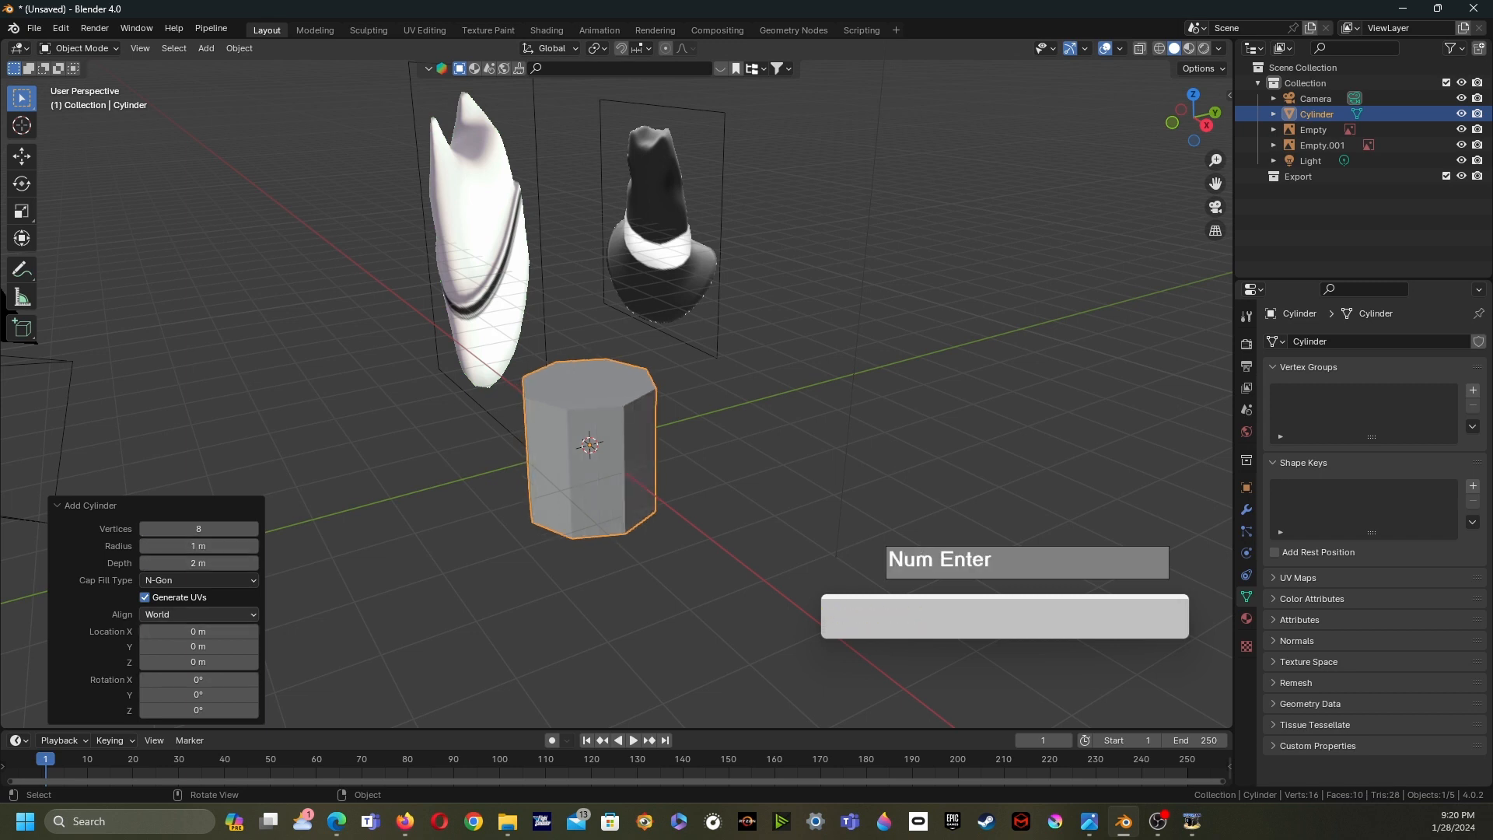
click(198, 580)
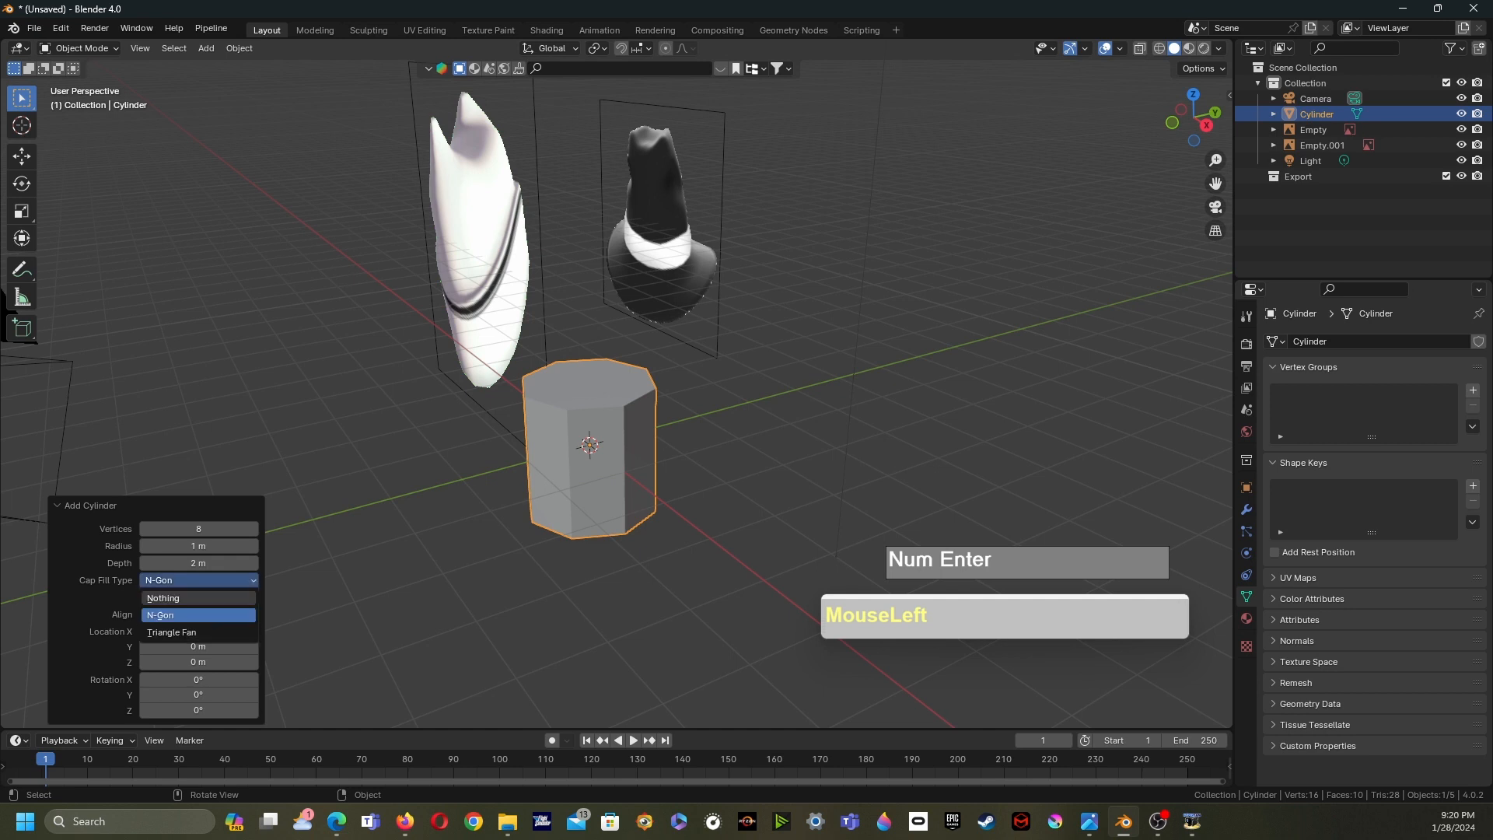
click(198, 632)
- Move the black hat image along the Y axis by about 4.7 m, away from the cylinder
click(374, 599)
middle_drag(373, 599, 399, 598)
shift+middle_drag(400, 599, 311, 601)
middle_drag(311, 600, 355, 602)
shift+middle_drag(354, 602, 474, 613)
click(373, 257)
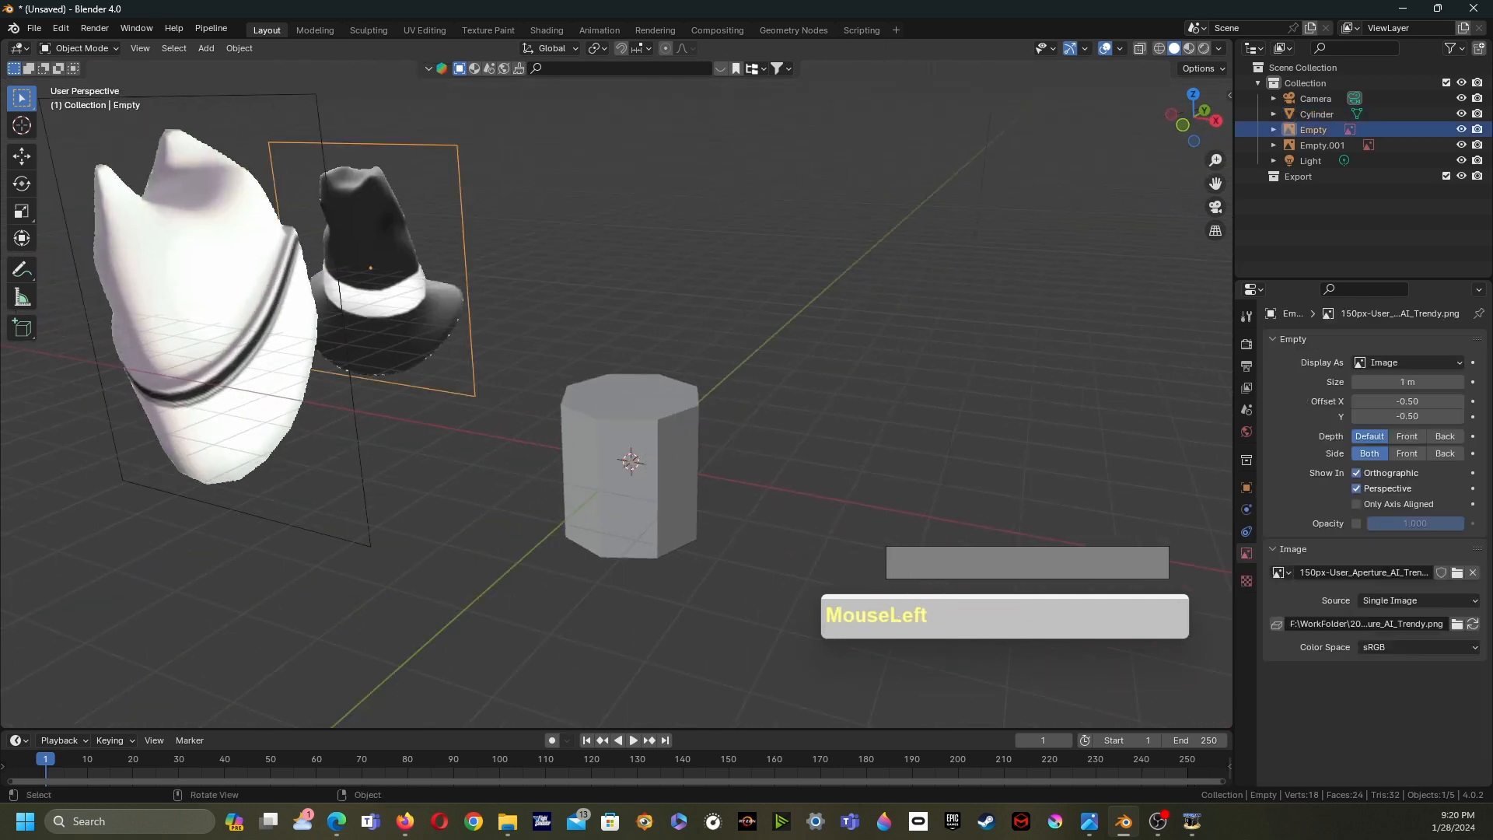
middle_drag(374, 257, 357, 257)
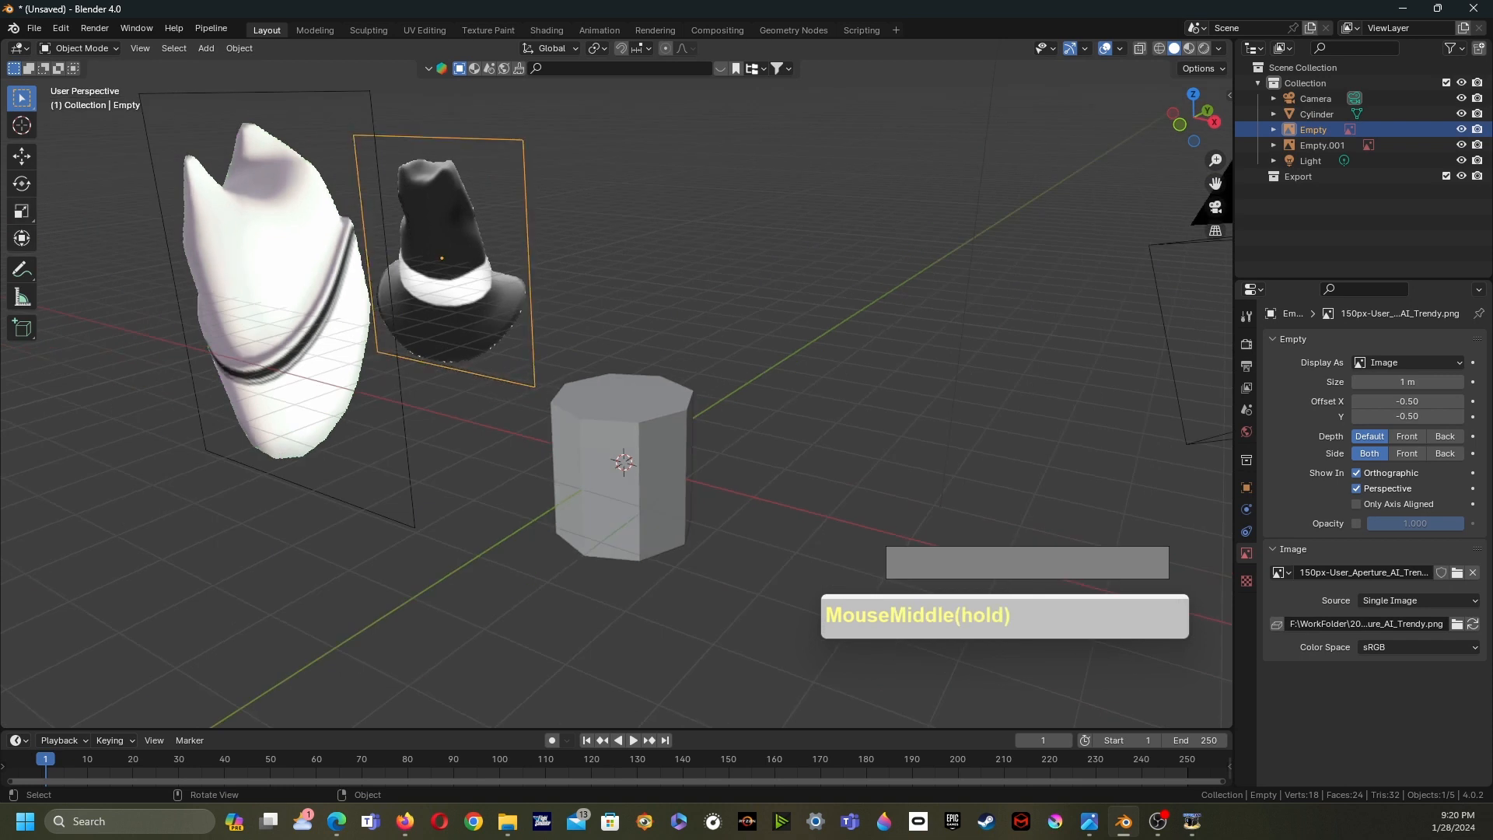
click(22, 155)
drag(488, 265, 867, 255)
middle_drag(867, 256, 758, 255)
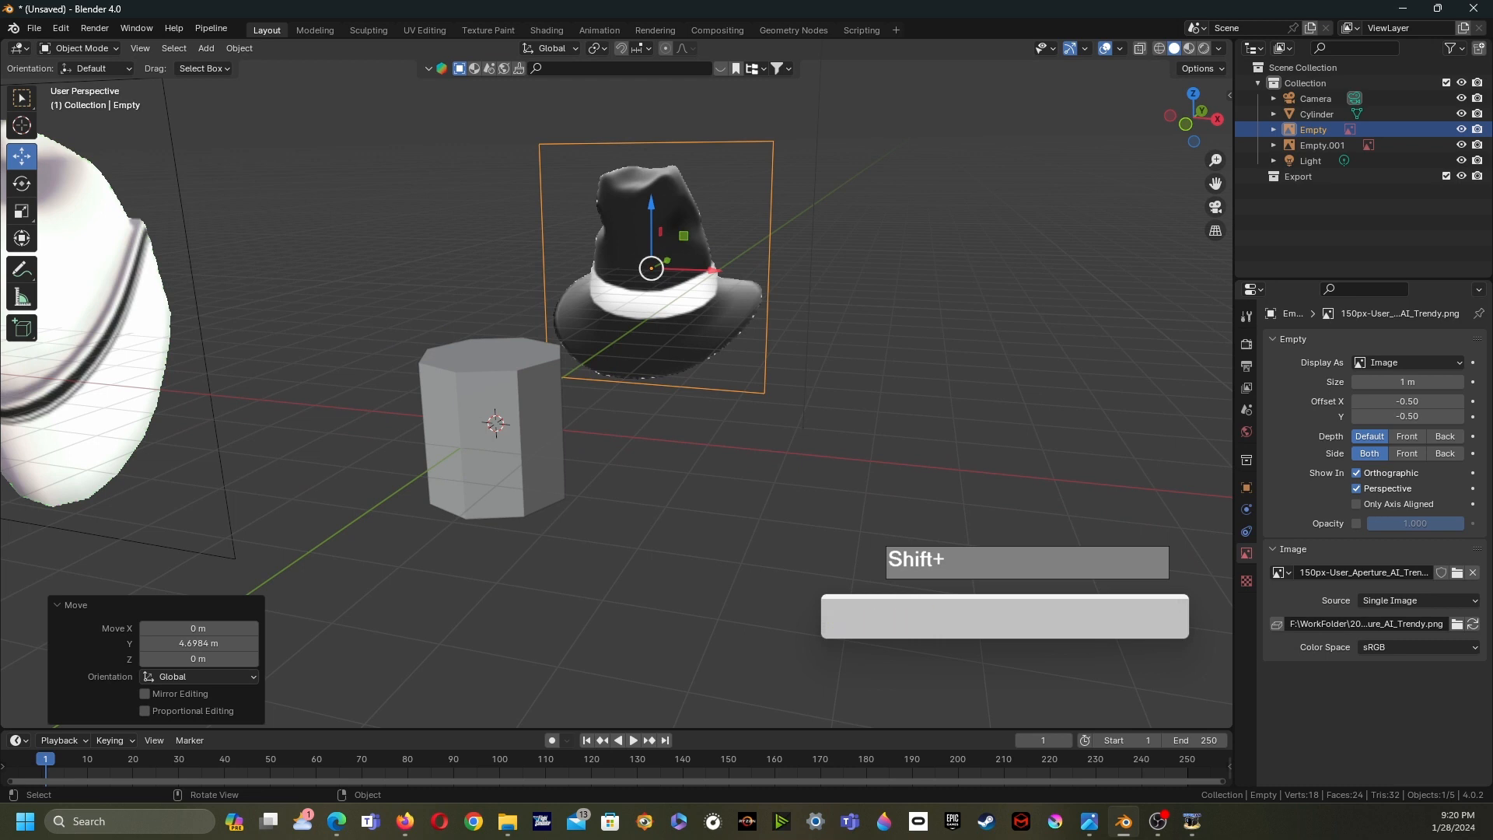
shift+middle_drag(758, 255, 806, 246)
shift+scroll(615, 373, up, 1)
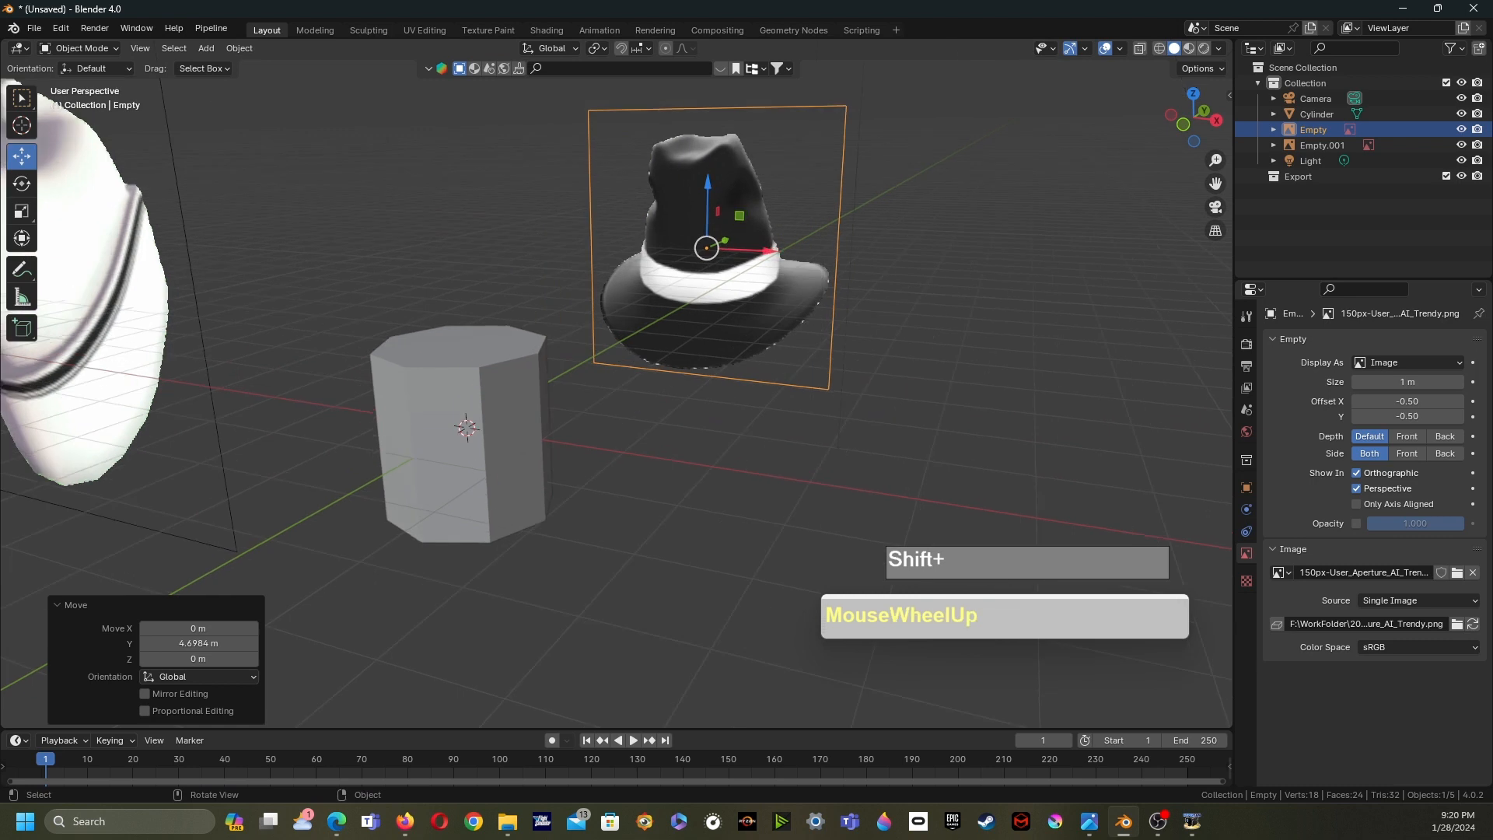
shift+middle_drag(706, 247, 695, 263)
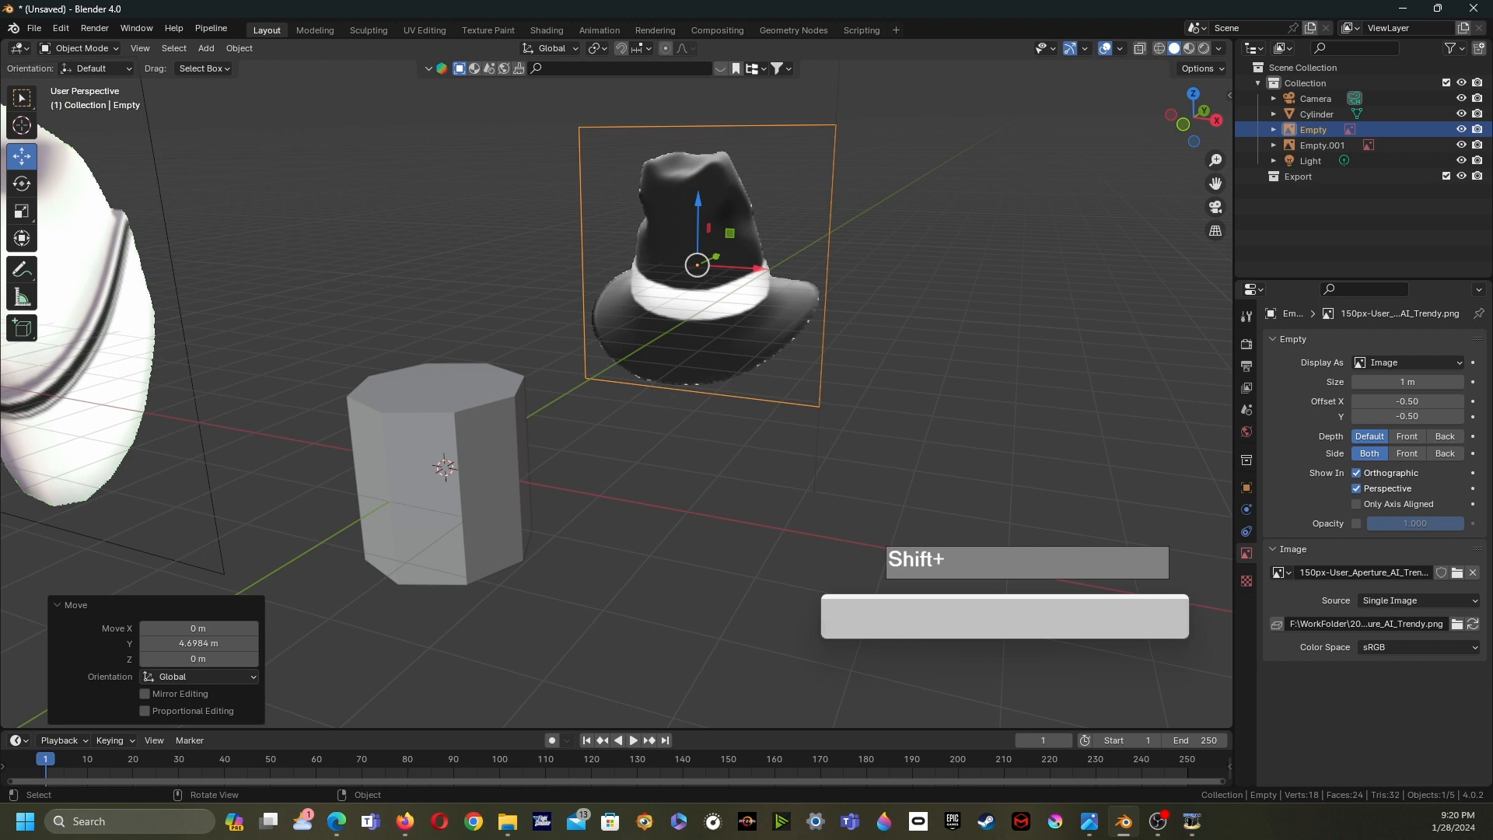
shift+scroll(614, 373, down, 1)
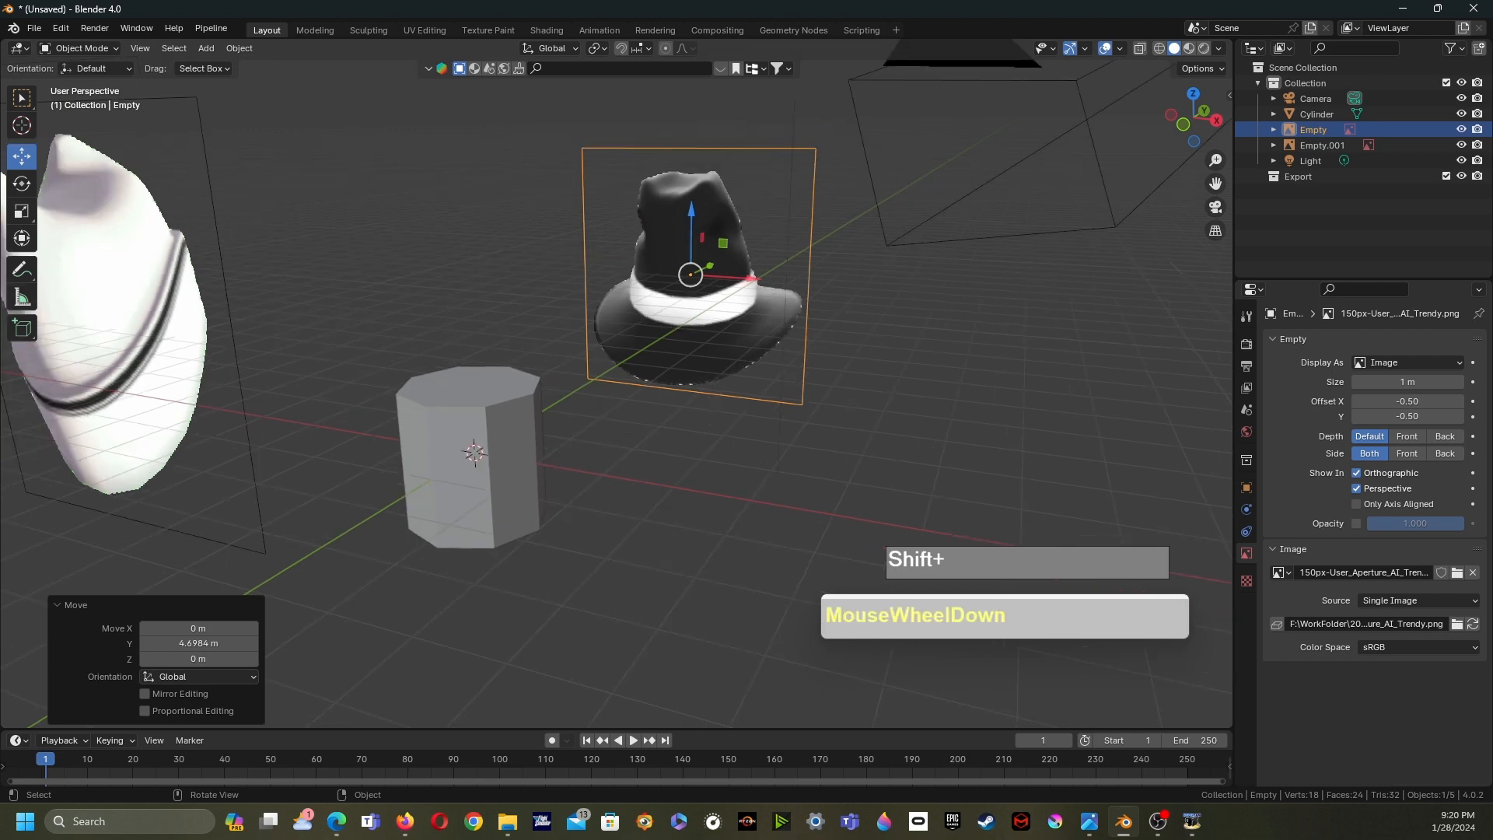
click(22, 98)
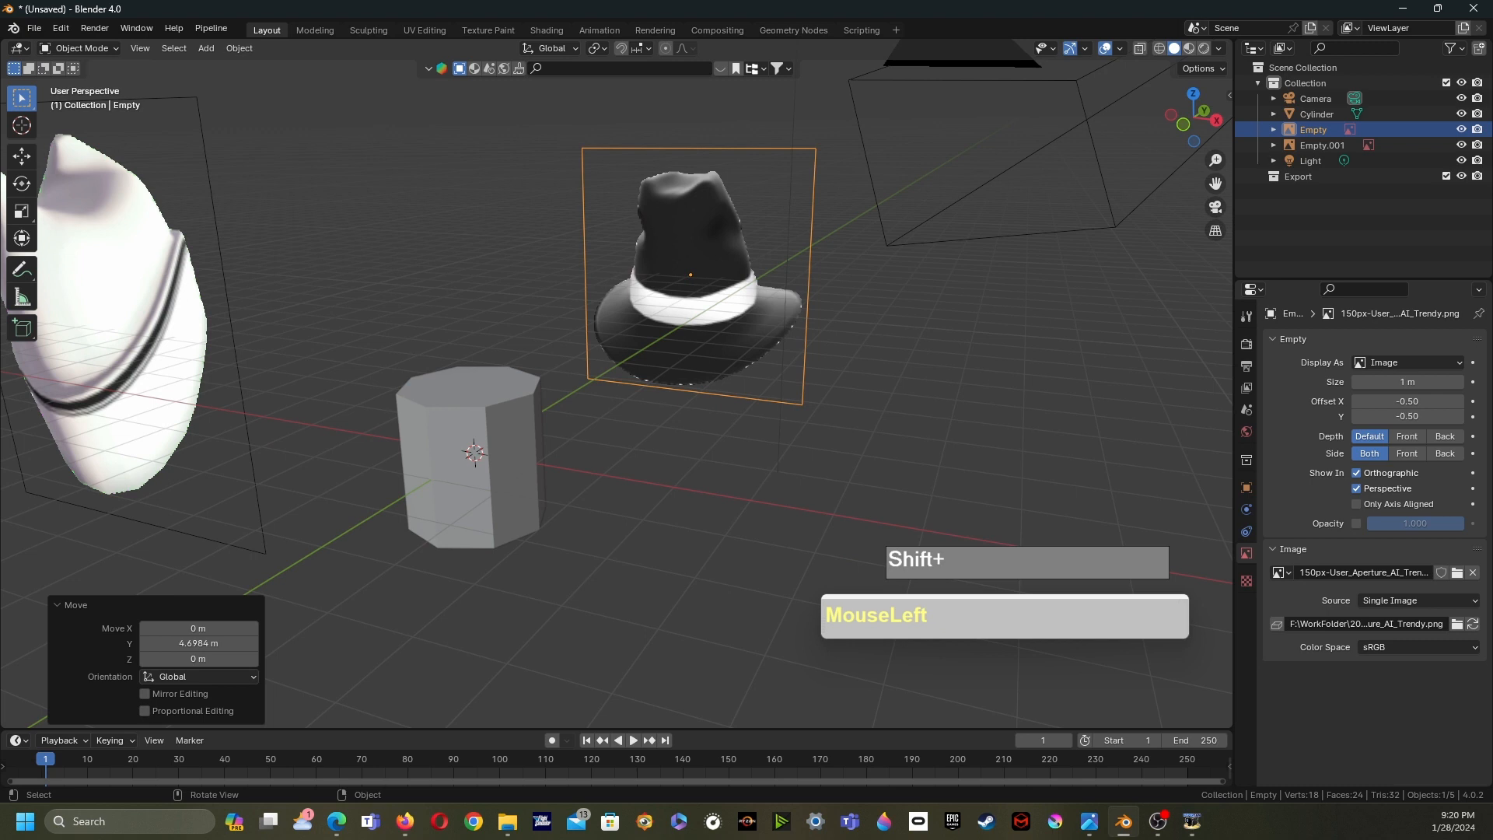
key(ctrl+1)
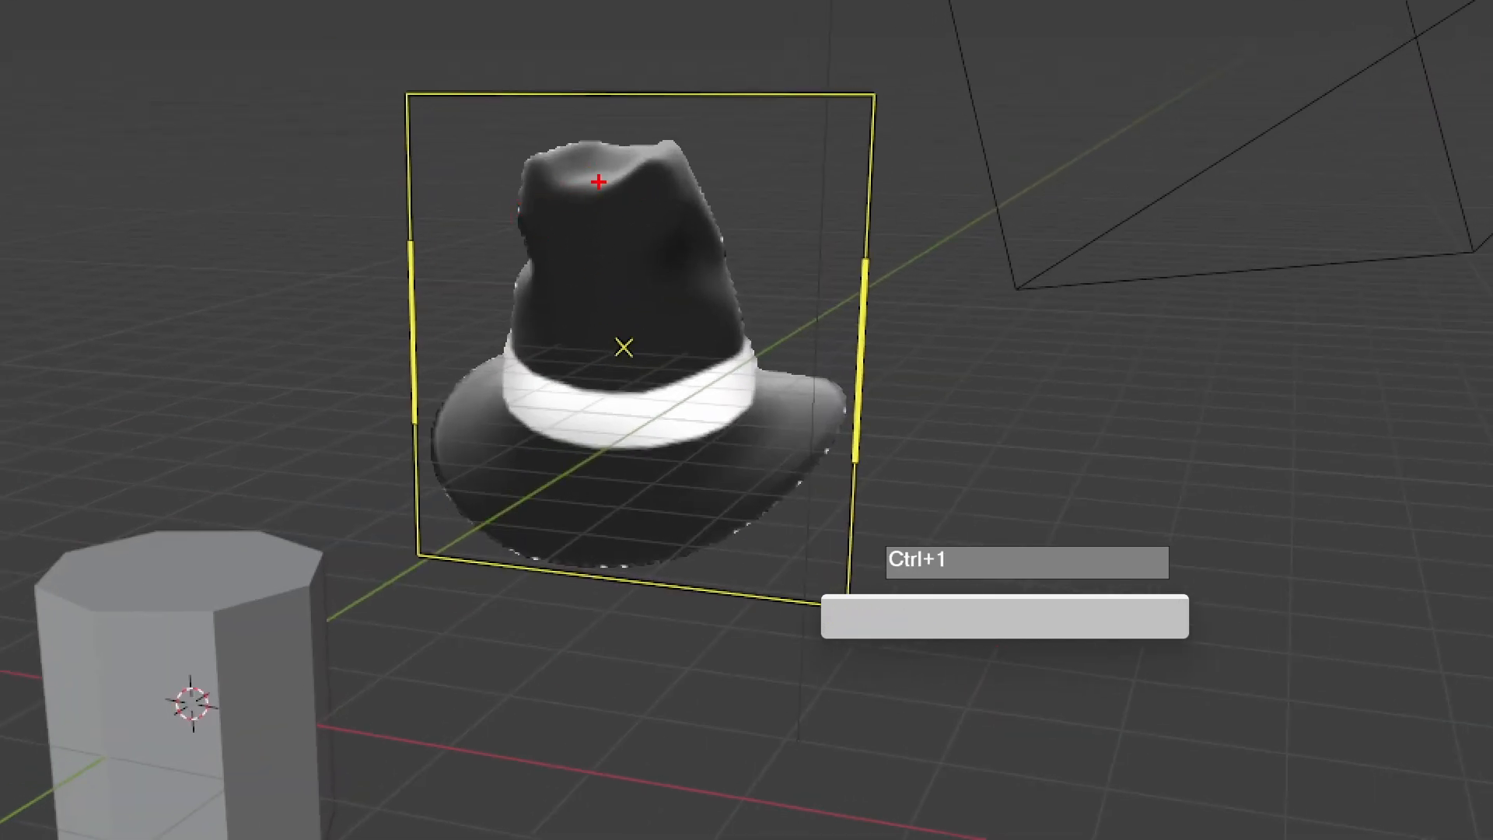
drag(582, 196, 582, 252)
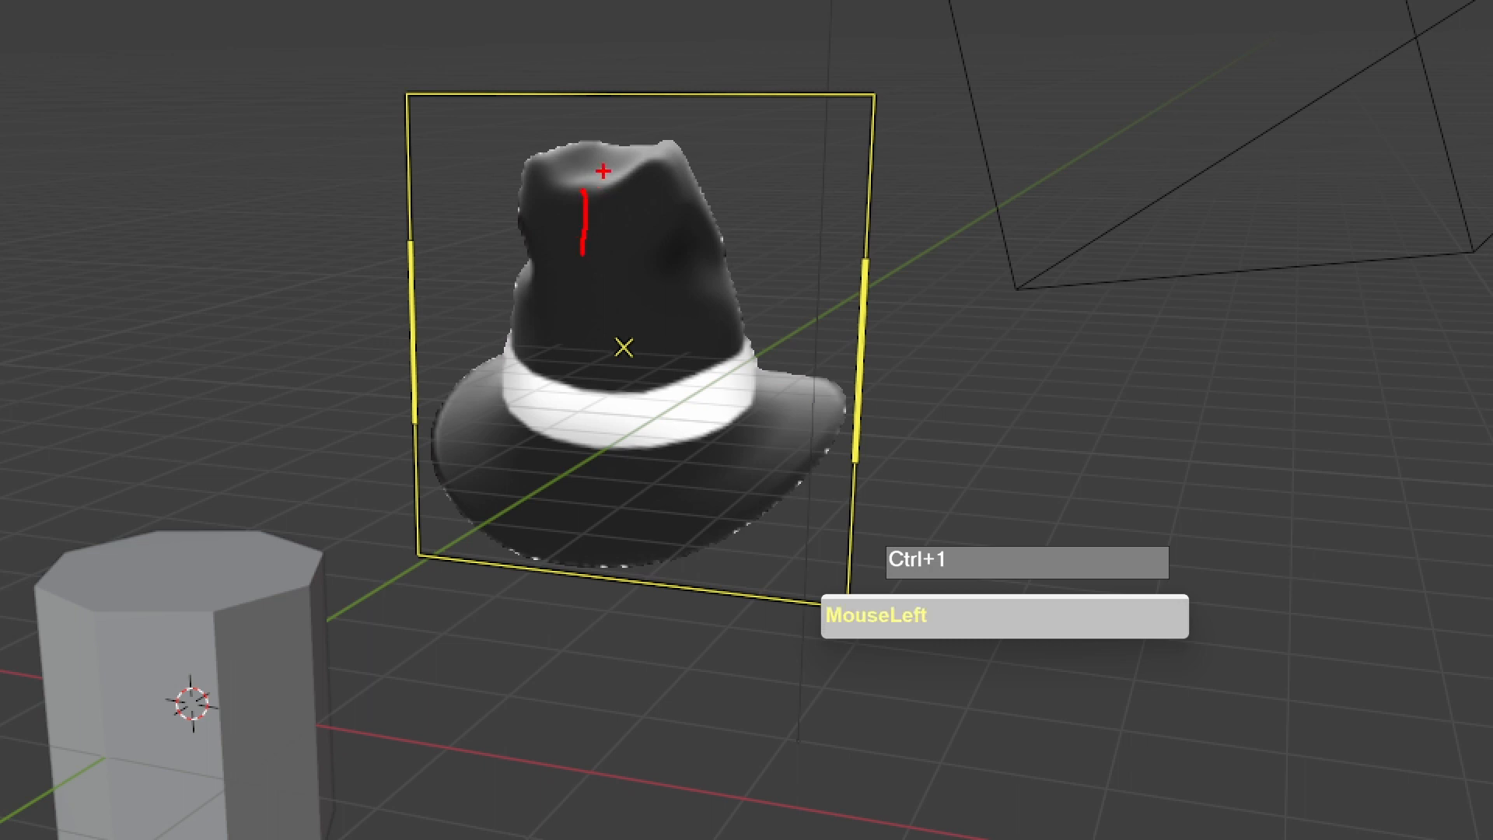
mouse_move(612, 188)
mouse_down()
mouse_move(637, 140)
mouse_move(572, 189)
mouse_move(615, 192)
mouse_up()
mouse_move(700, 215)
mouse_down()
mouse_move(647, 246)
mouse_move(704, 247)
mouse_move(667, 251)
mouse_move(698, 232)
mouse_move(740, 298)
mouse_up()
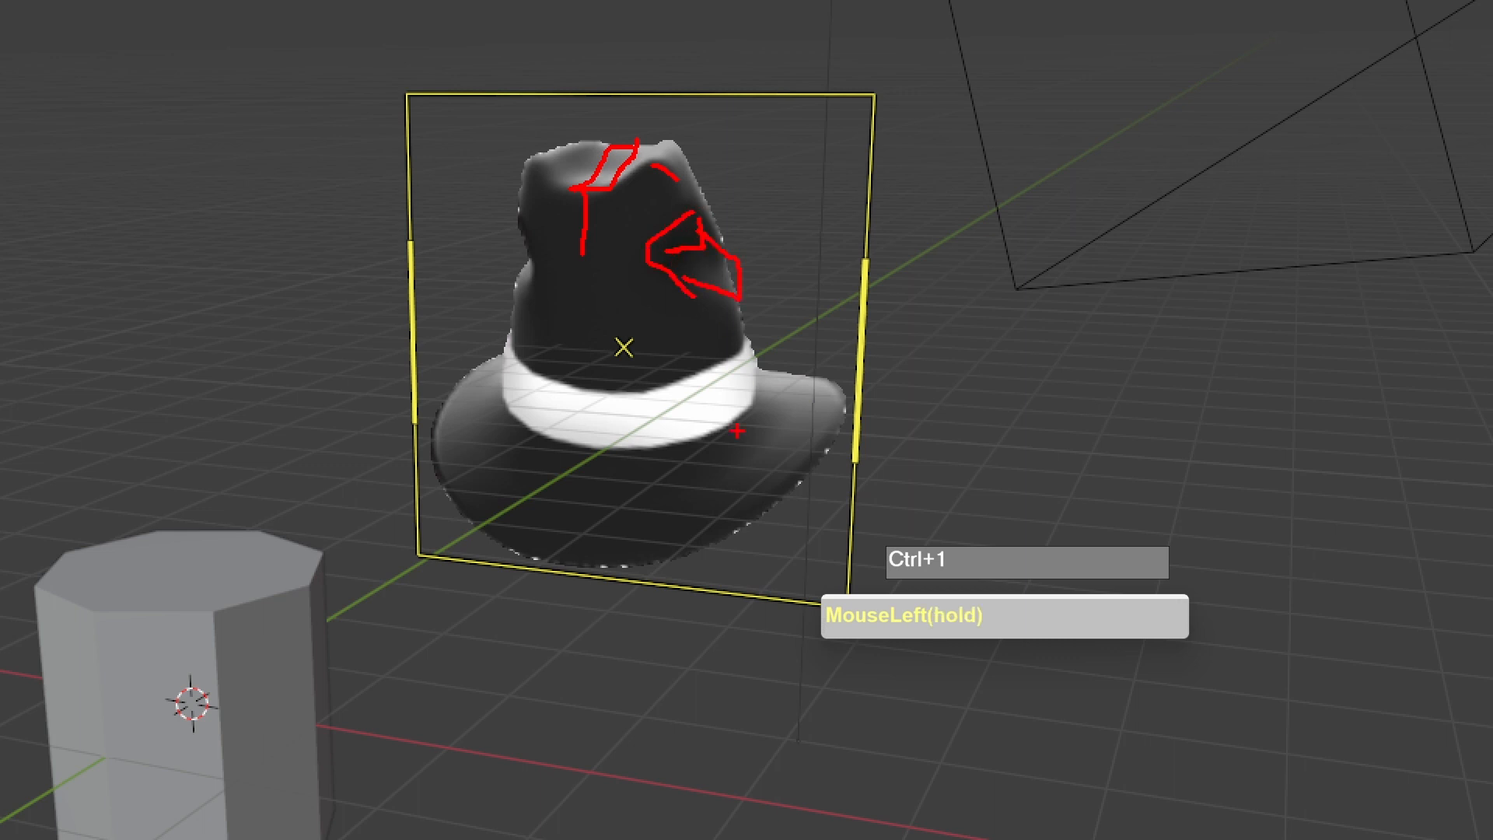
mouse_move(574, 389)
mouse_down()
mouse_move(731, 340)
mouse_move(766, 400)
mouse_move(612, 446)
mouse_move(550, 550)
mouse_move(766, 509)
mouse_up()
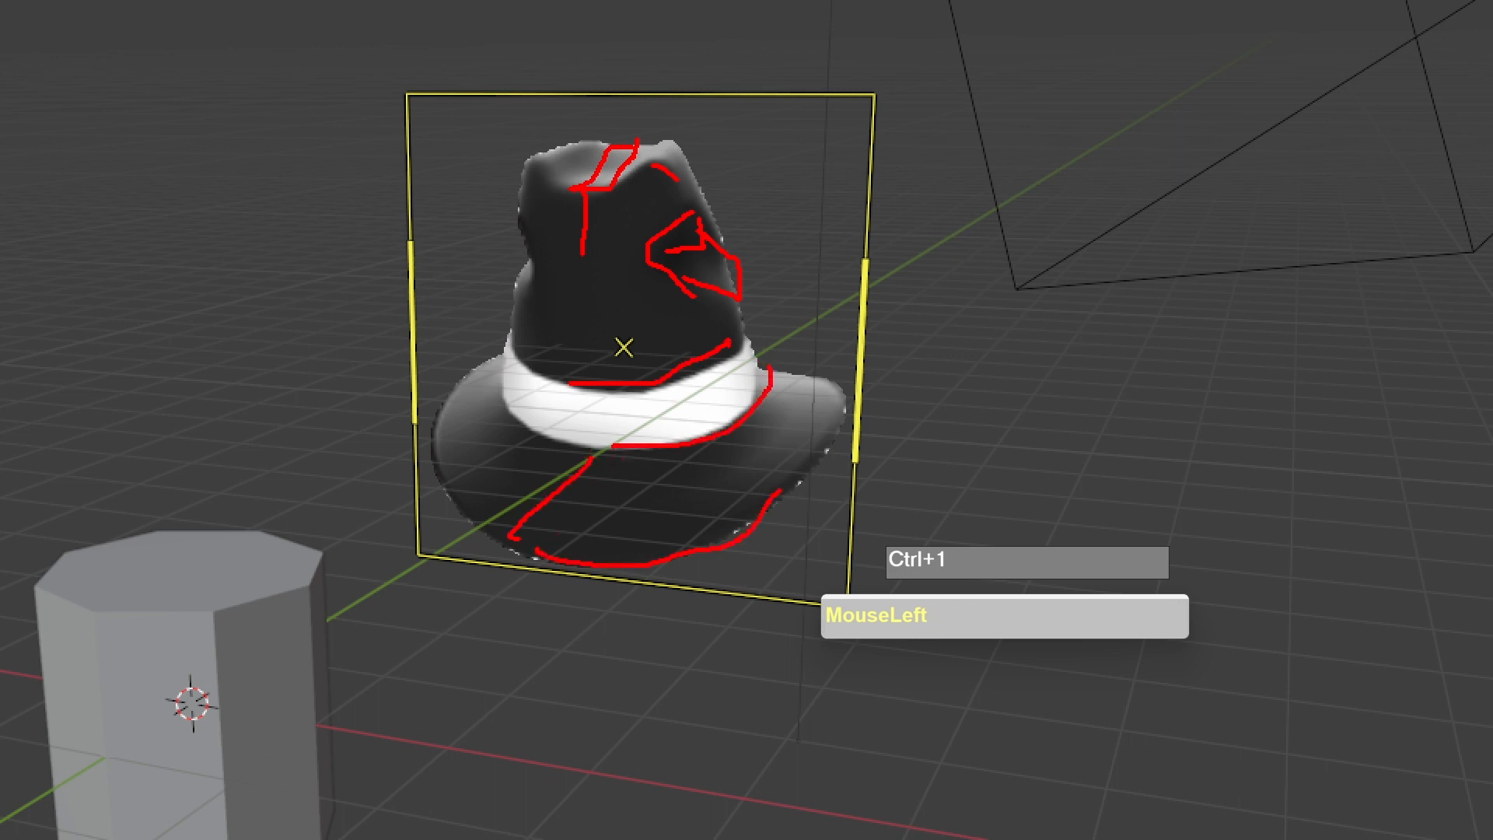
drag(841, 450, 704, 572)
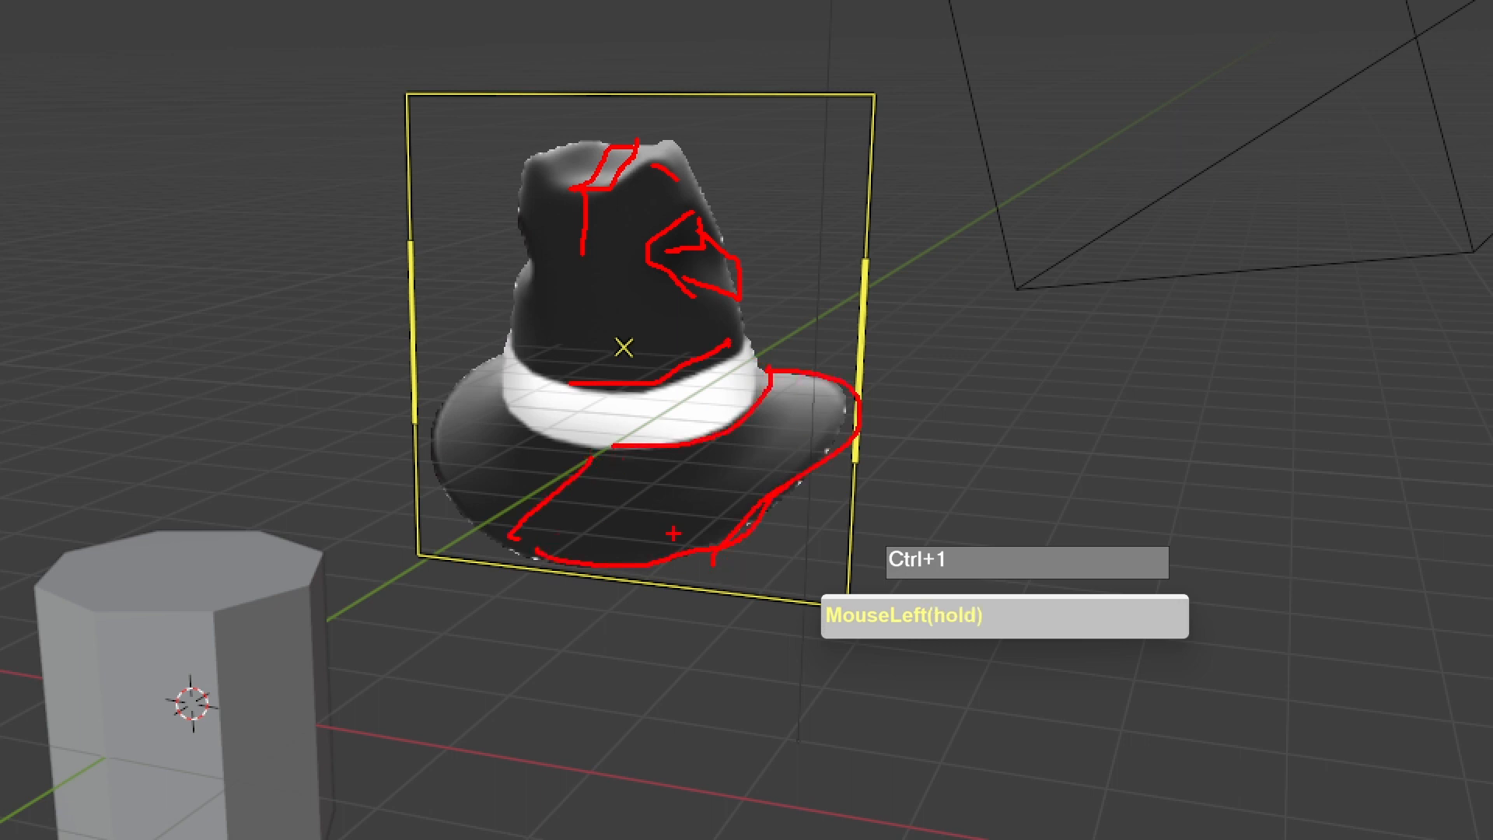
key(Escape)
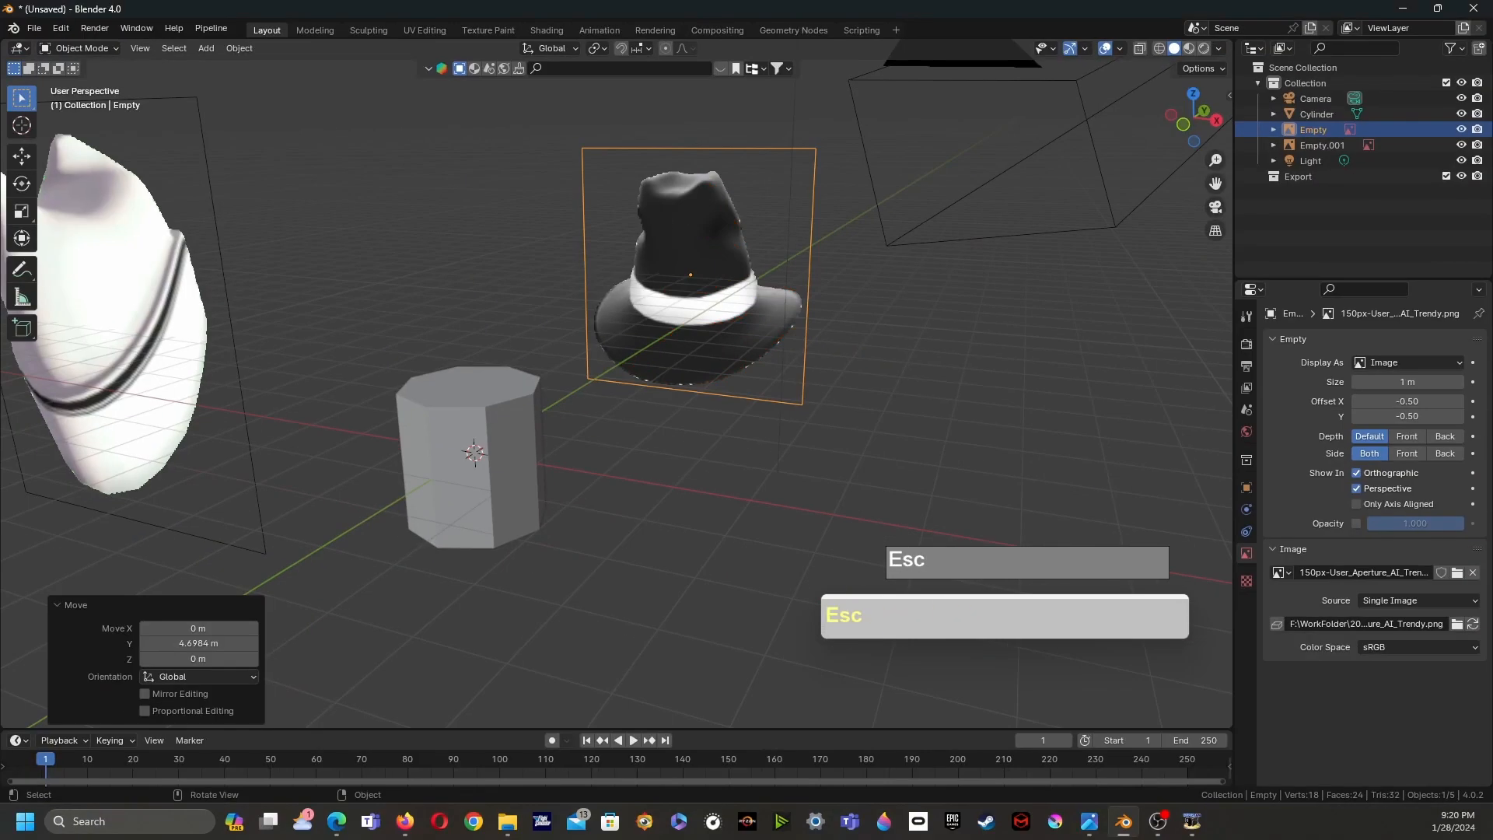
- Select the cylinder and switch it into Edit Mode
click(871, 436)
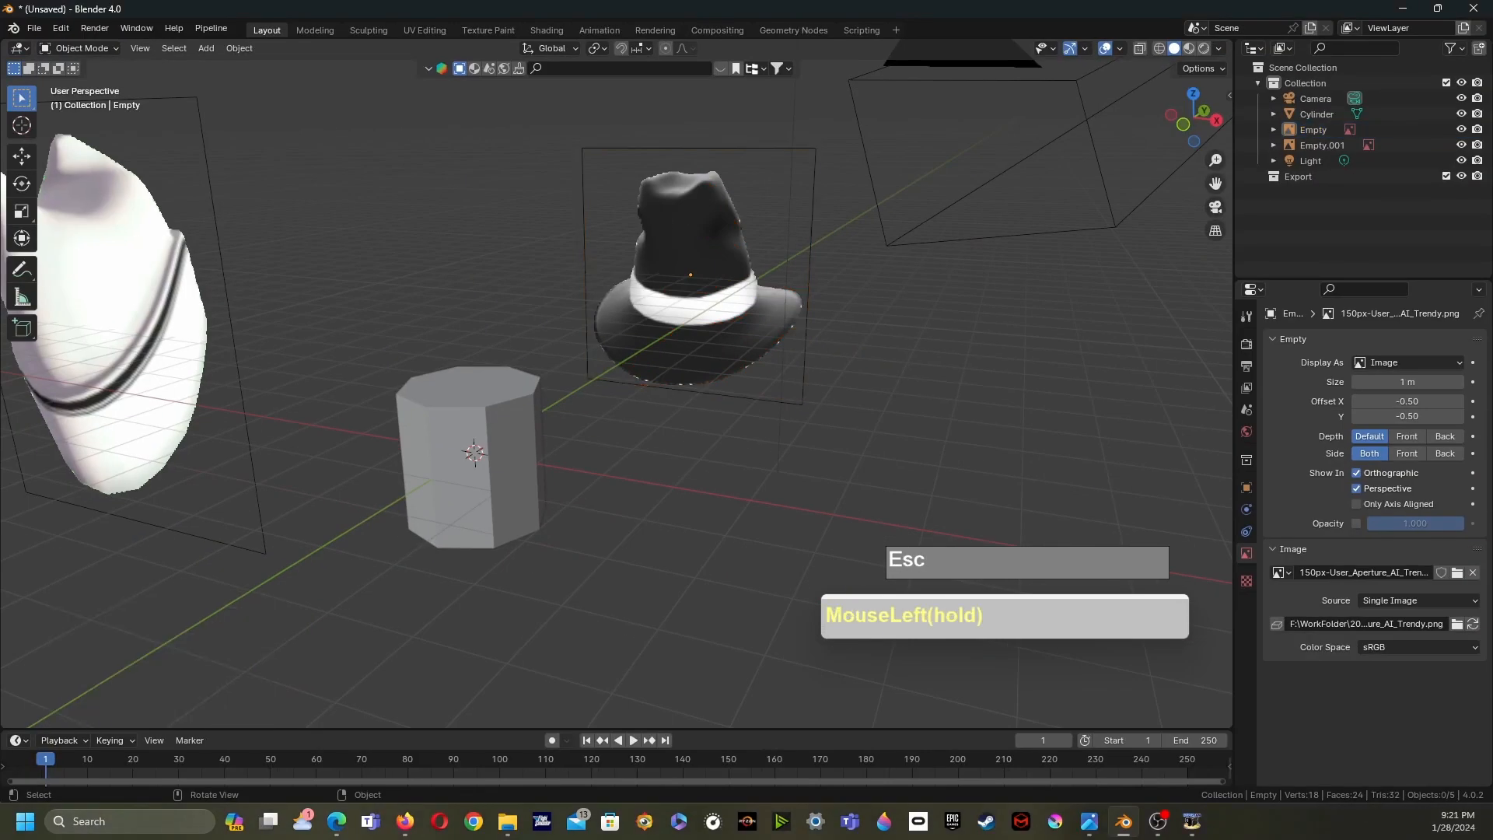
scroll(467, 467, up, 2)
click(458, 482)
middle_drag(459, 482, 661, 445)
scroll(497, 482, down, 2)
key(Tab)
key(Tab)
key(Tab)
- With X-ray on, box-select one half of the cylinder and delete those vertices
scroll(628, 393, up, 1)
drag(464, 306, 544, 619)
middle_drag(548, 591, 614, 597)
key(alt+z)
drag(433, 326, 550, 603)
key(x)
click(482, 550)
middle_drag(545, 544, 636, 509)
click(636, 509)
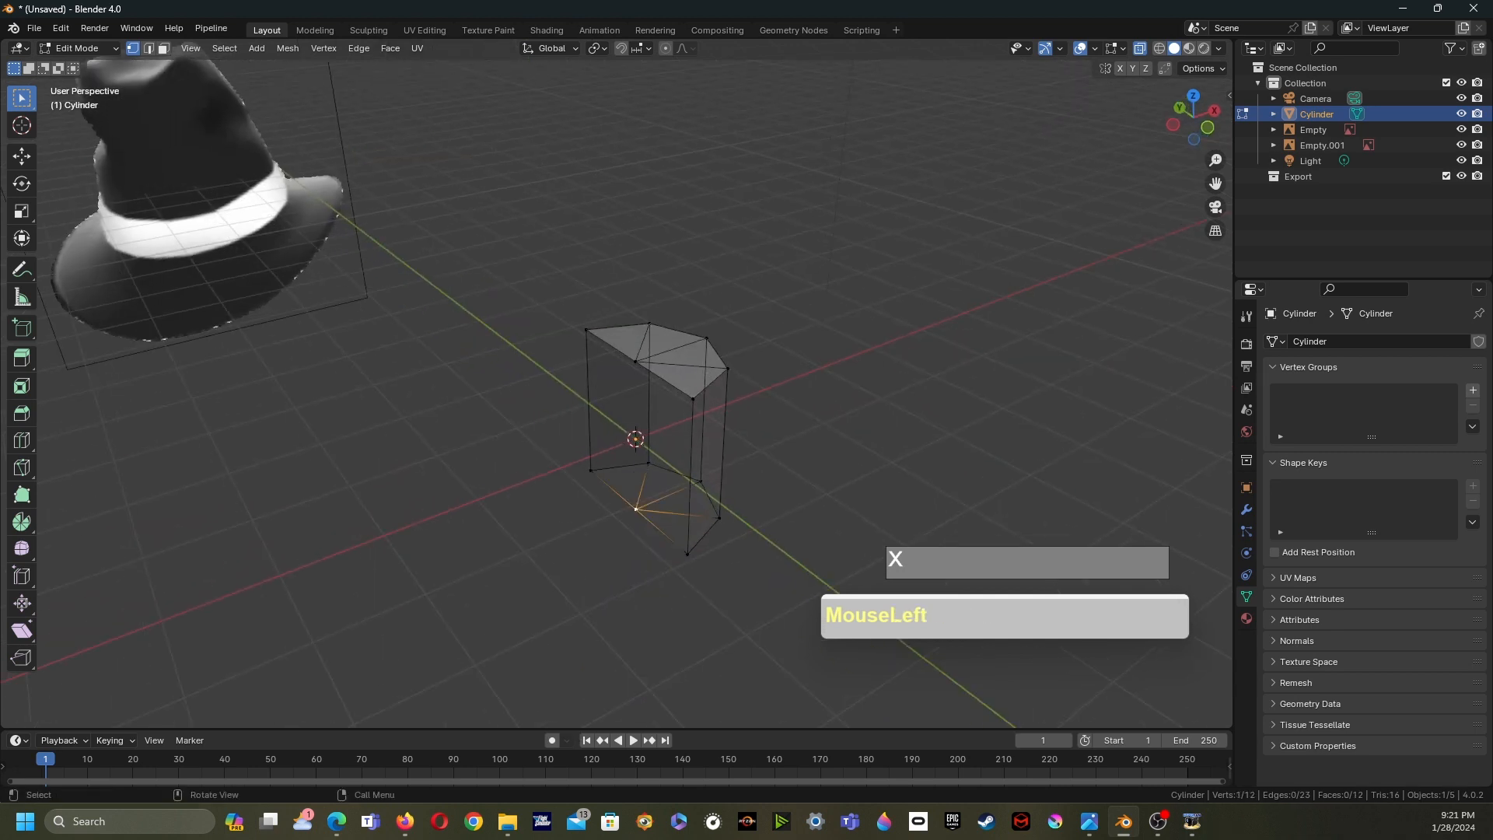
key(x)
click(544, 541)
middle_drag(544, 540, 412, 531)
- Add a Mirror modifier to the cylinder
click(1246, 509)
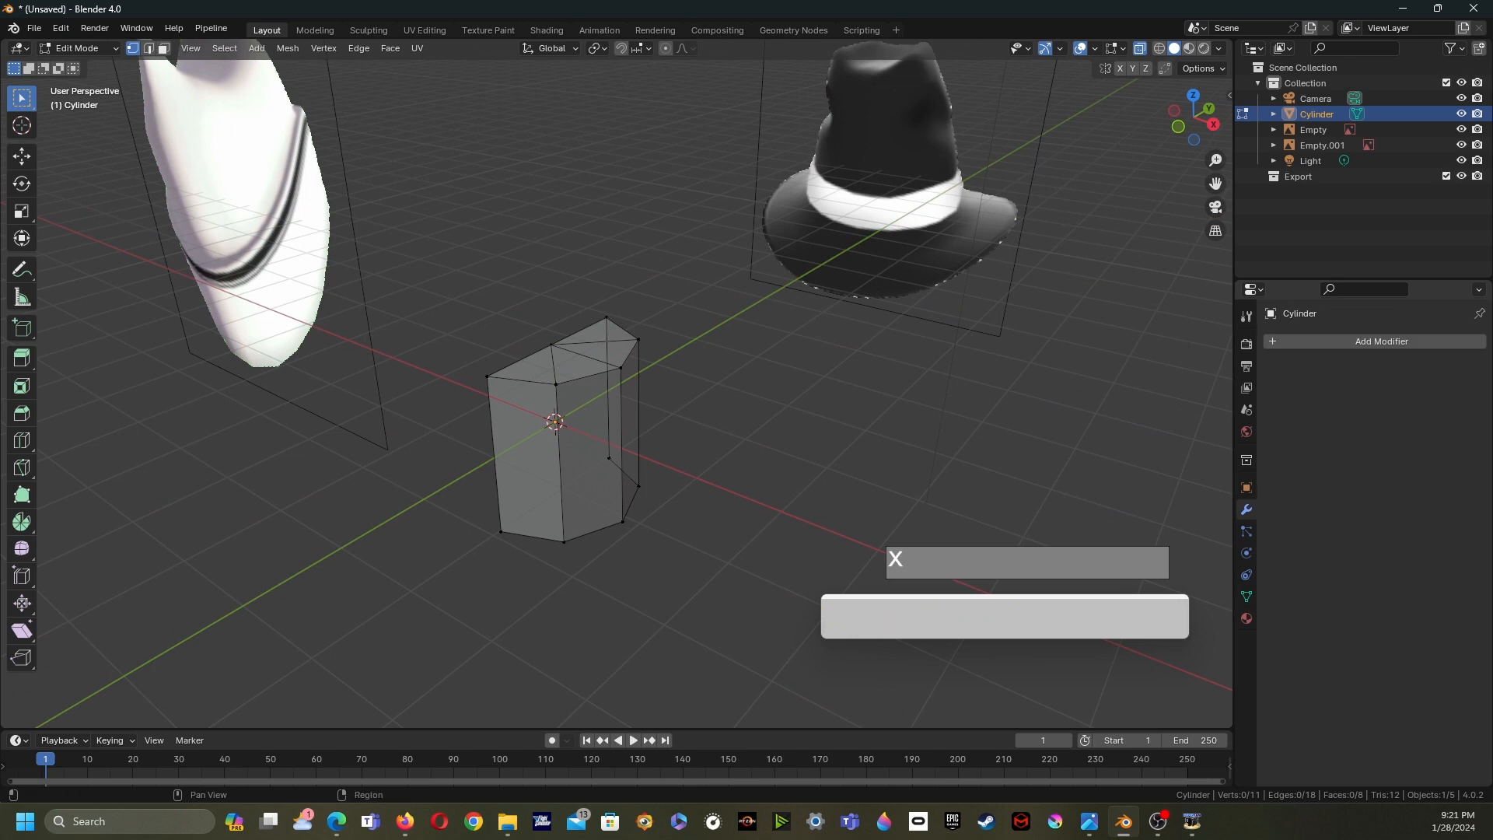
click(1377, 341)
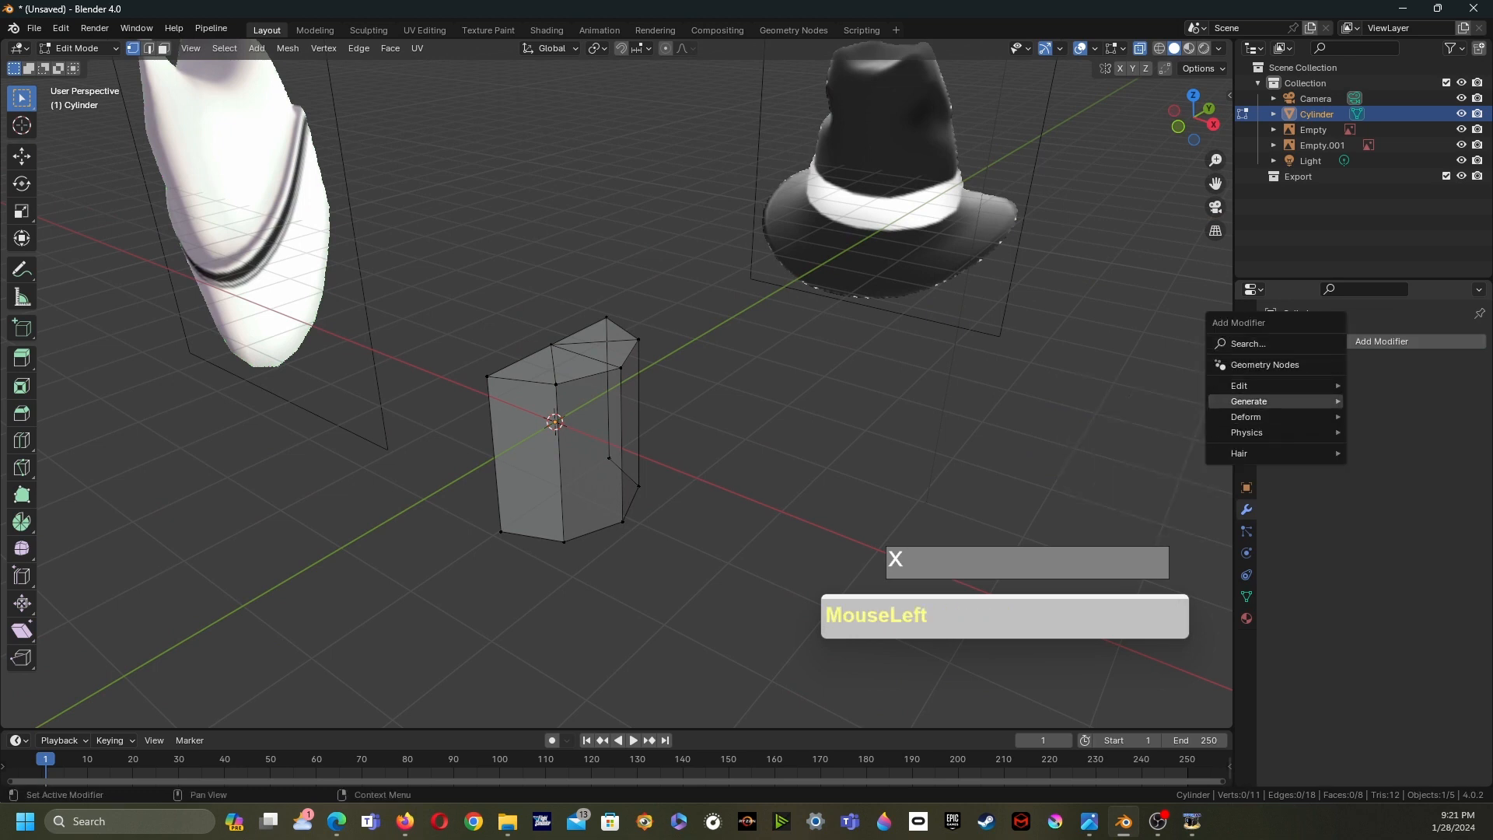
mouse_move(1249, 402)
click(1382, 509)
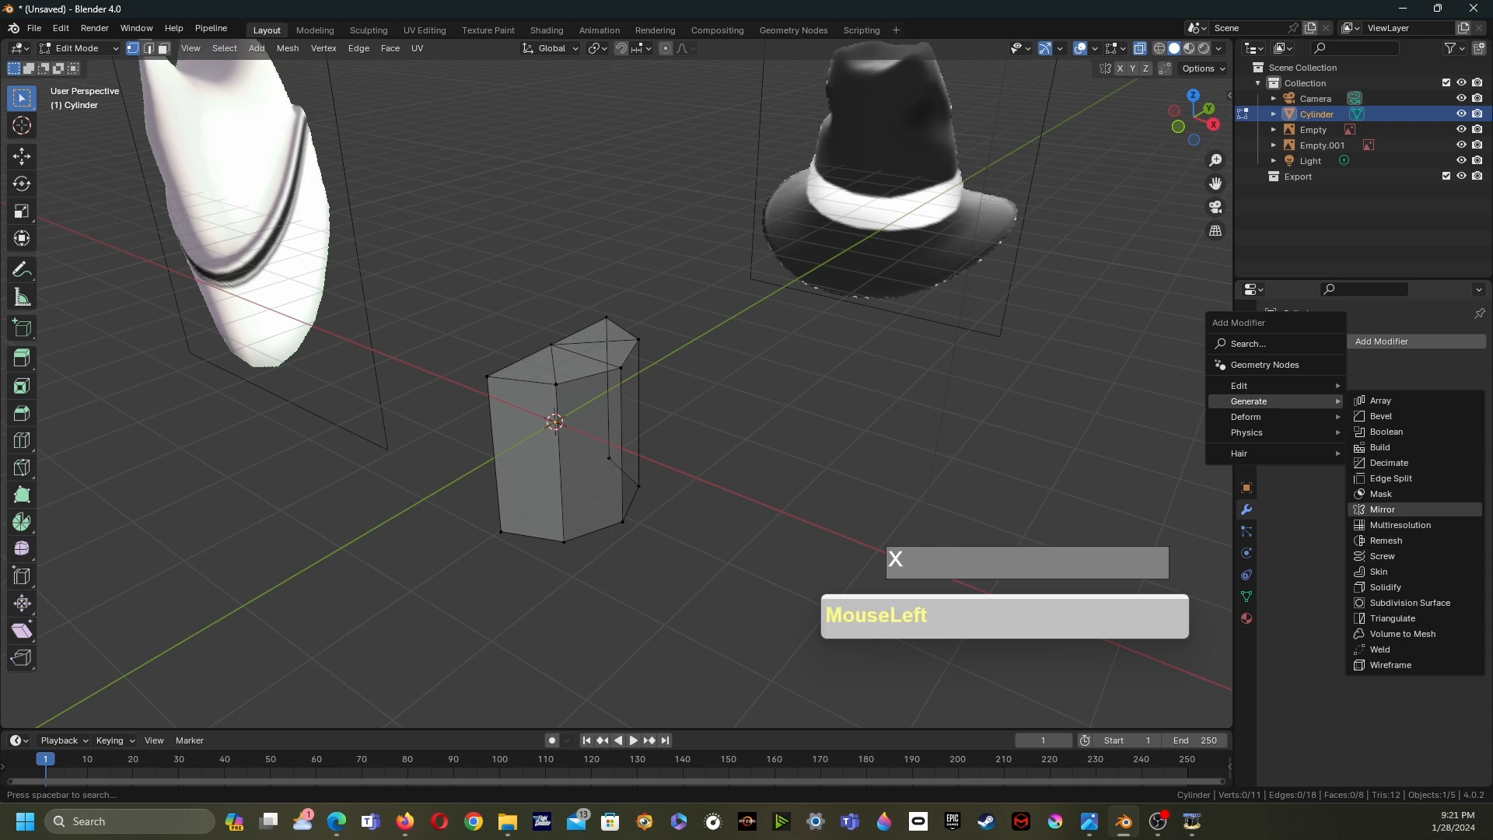
mouse_move(855, 389)
middle_down()
mouse_move(700, 388)
mouse_move(839, 374)
middle_up()
middle_drag(700, 373, 682, 488)
- Snap the 3D cursor to the top centre vertex and set the pivot point to the 3D cursor
click(518, 421)
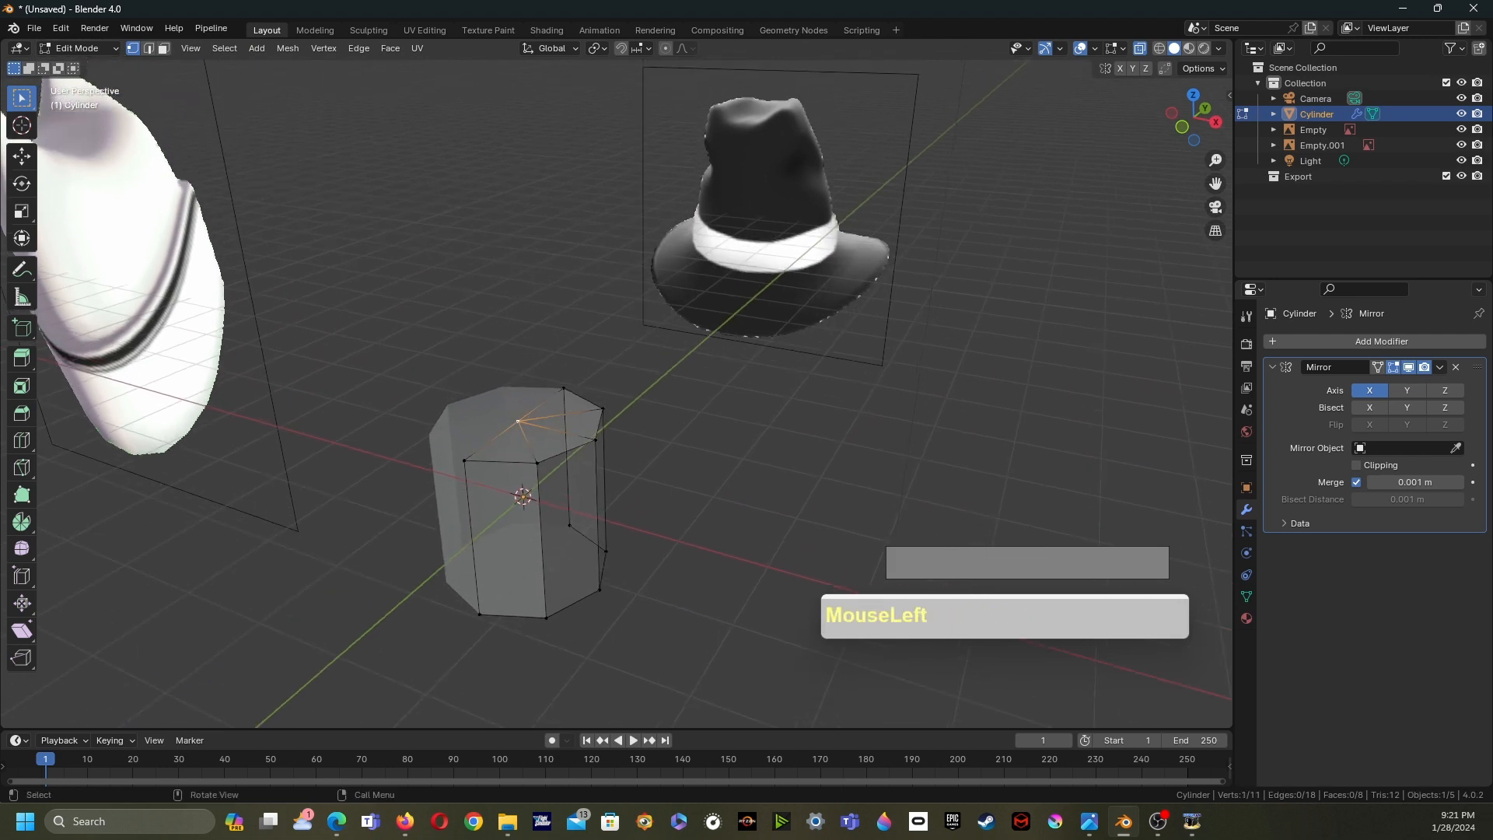
key(shift+s)
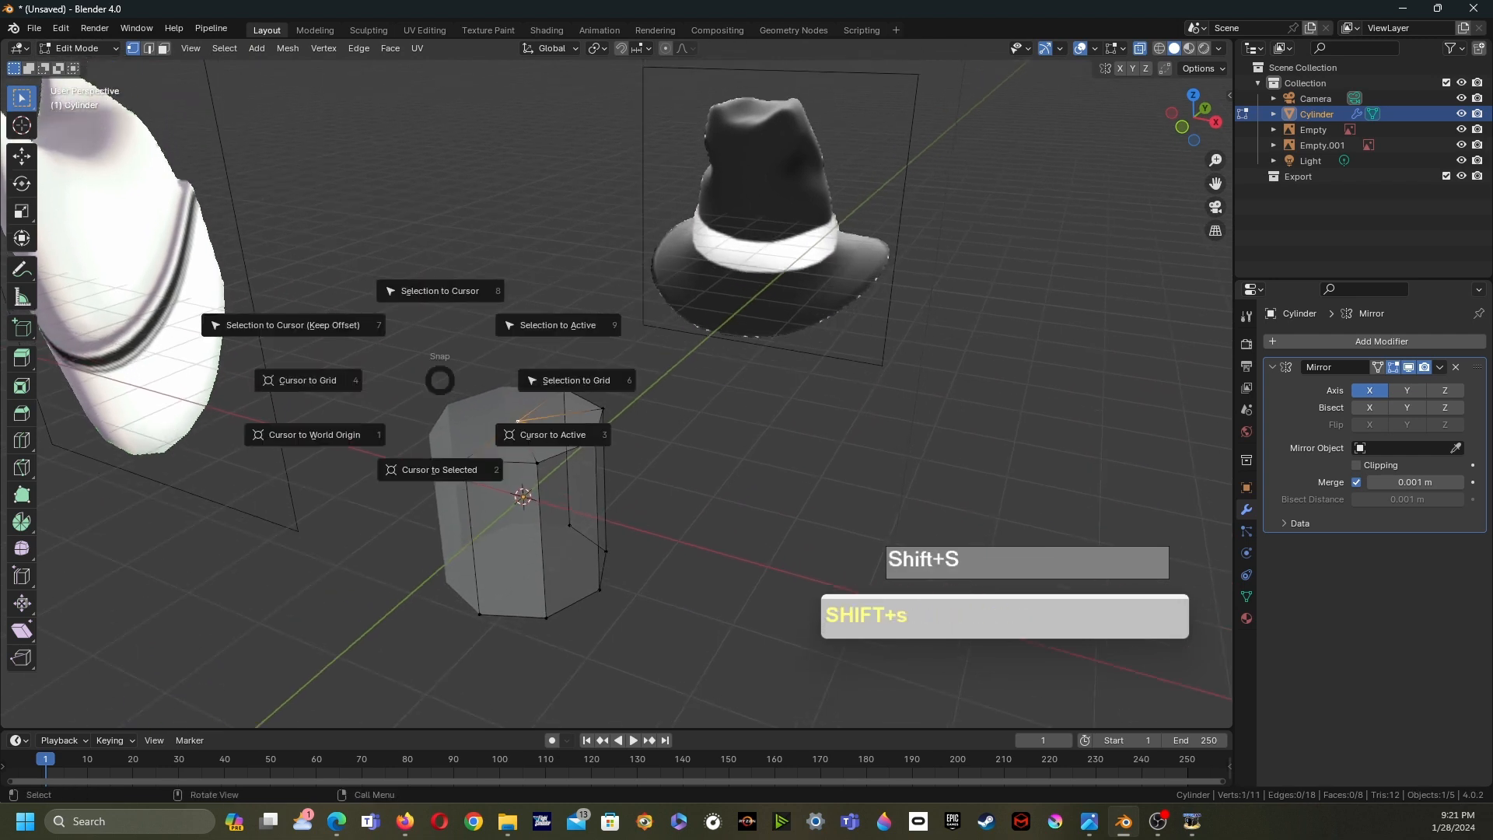
click(441, 467)
middle_drag(441, 468, 444, 462)
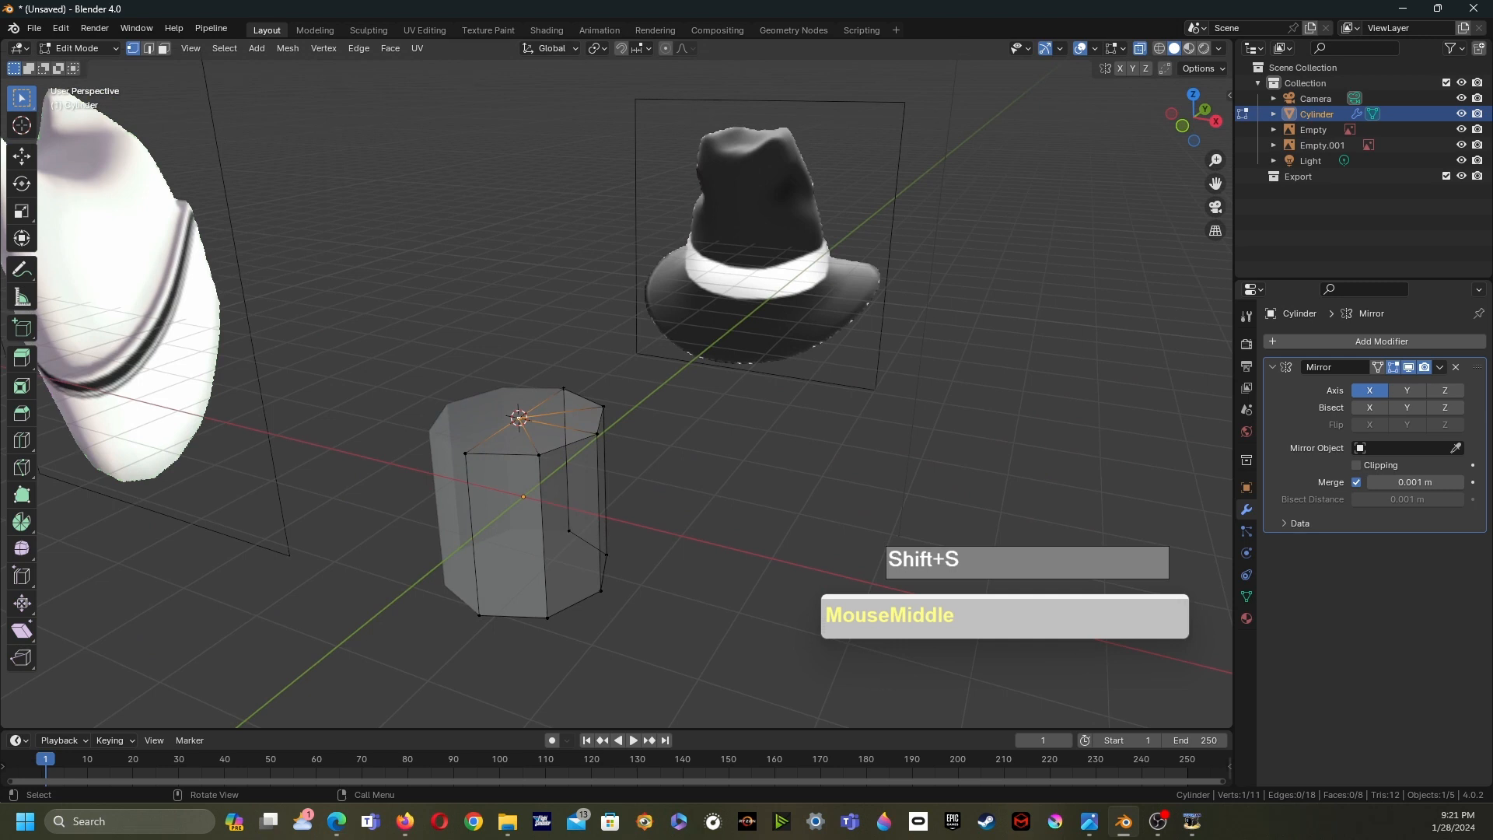
click(597, 48)
click(630, 103)
shift+middle_drag(630, 109, 645, 102)
- Scale the cylinder's top vertices to 0.705 to taper the crown
drag(391, 315, 620, 501)
key(s)
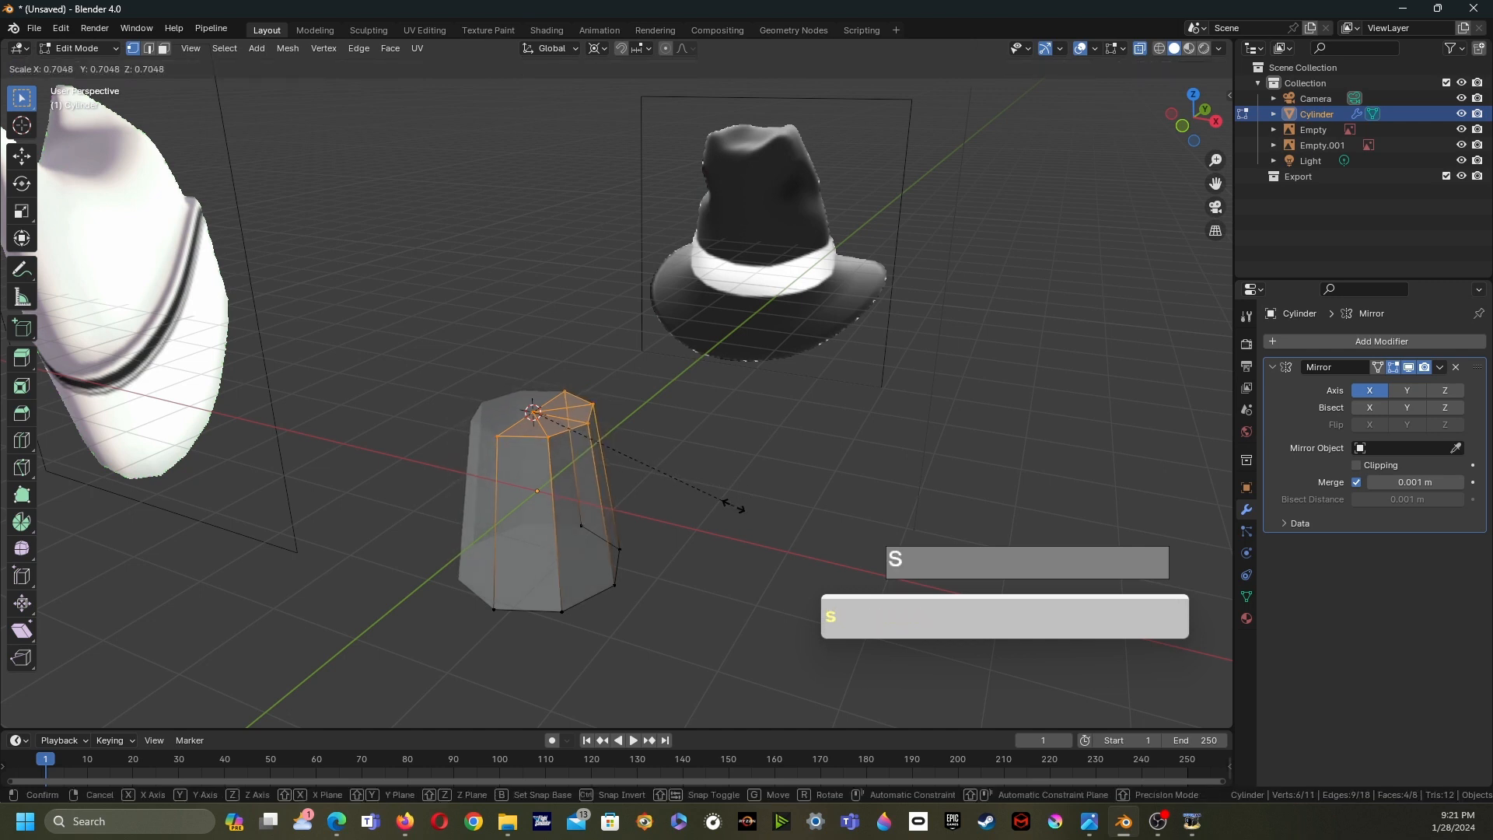
click(733, 505)
middle_drag(733, 505, 685, 514)
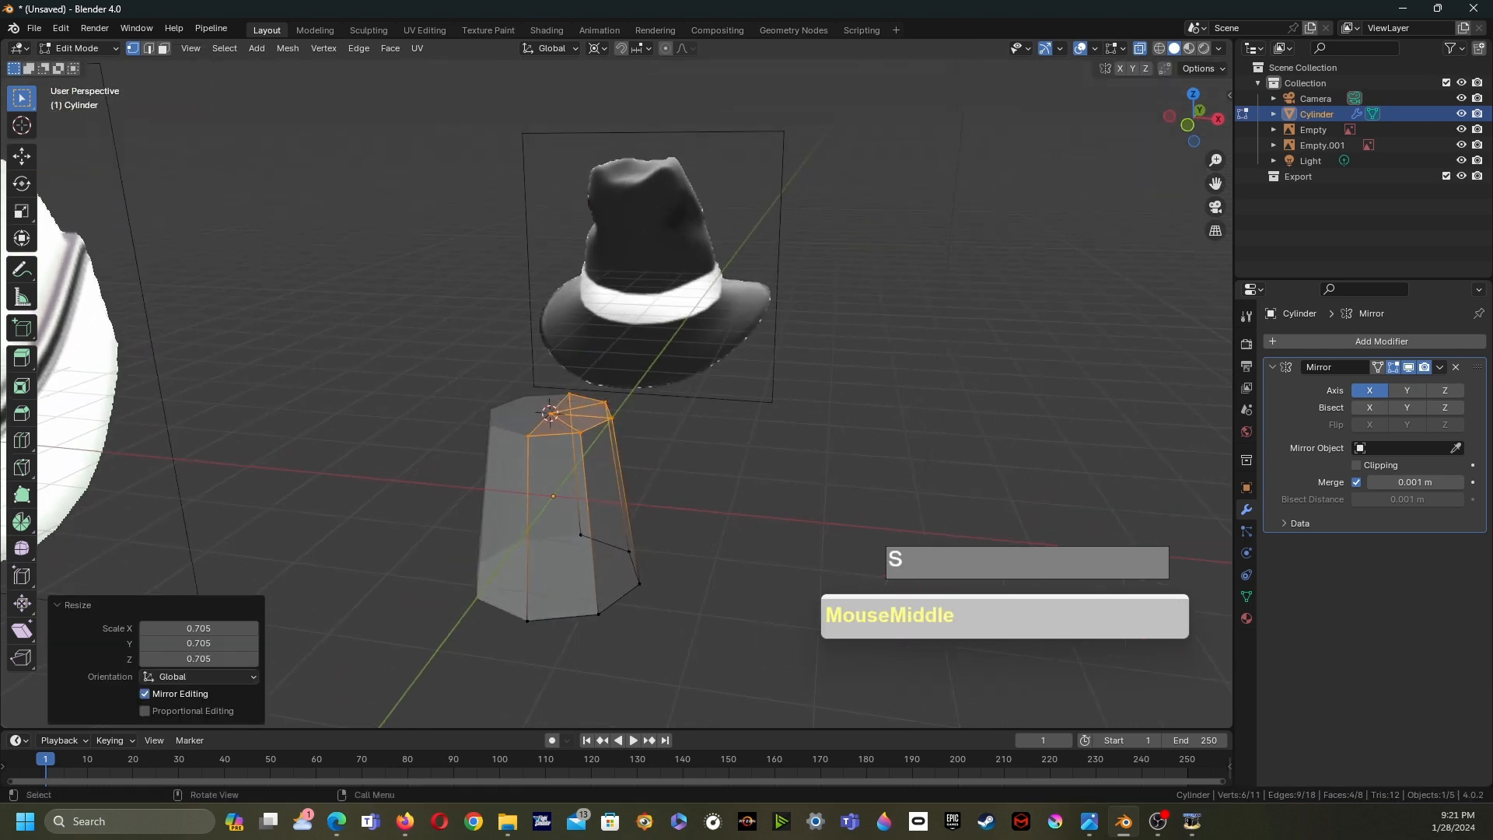
- Add two horizontal loop cuts around the middle of the cylinder
middle_drag(684, 513, 673, 511)
shift+middle_drag(673, 512, 632, 457)
key(ctrl+r)
scroll(605, 460, up, 1)
click(605, 460)
right_click(605, 460)
shift+middle_drag(605, 460, 566, 512)
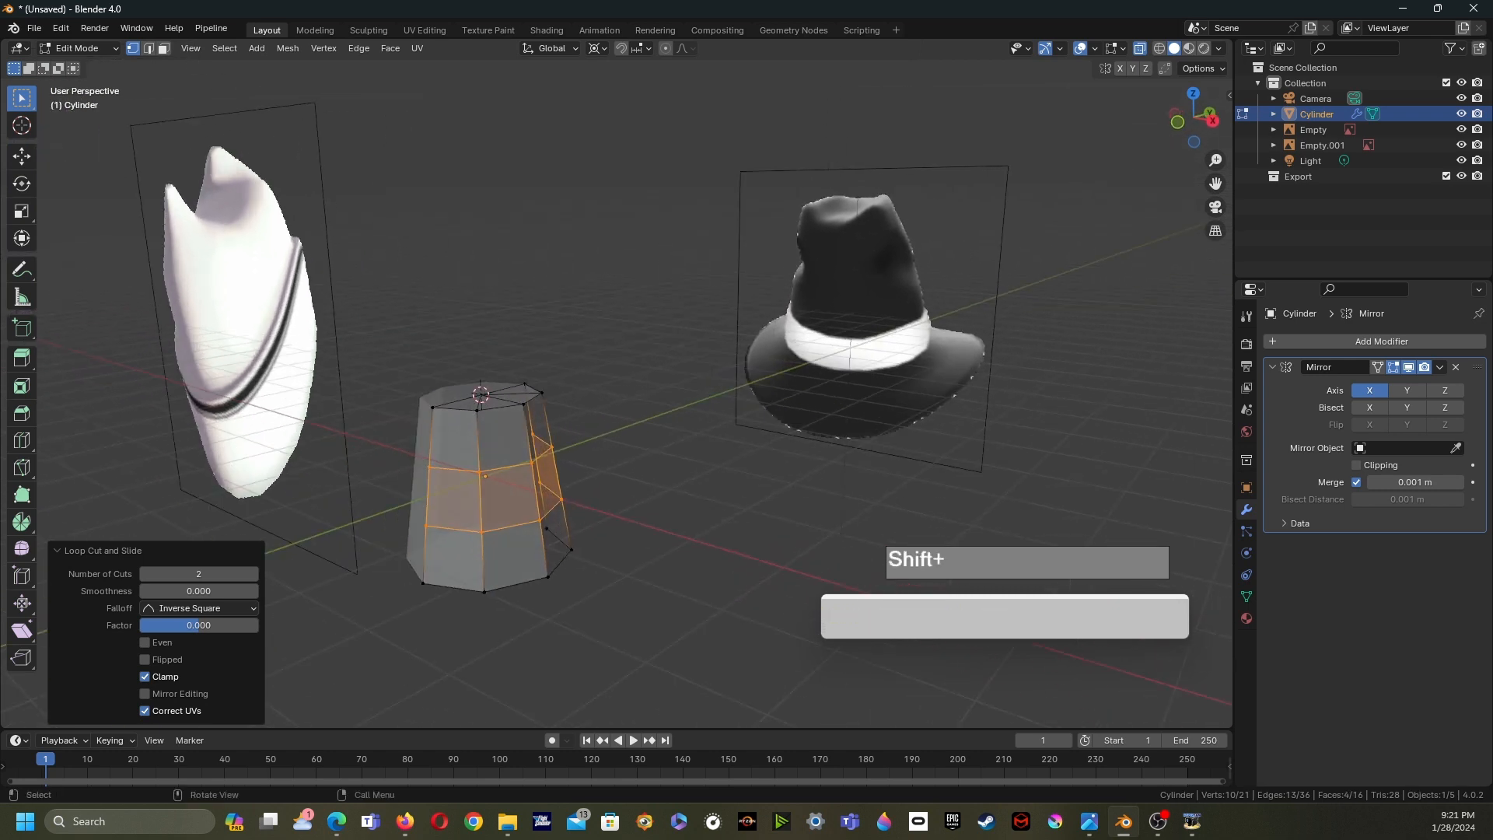
shift+scroll(566, 511, down, 1)
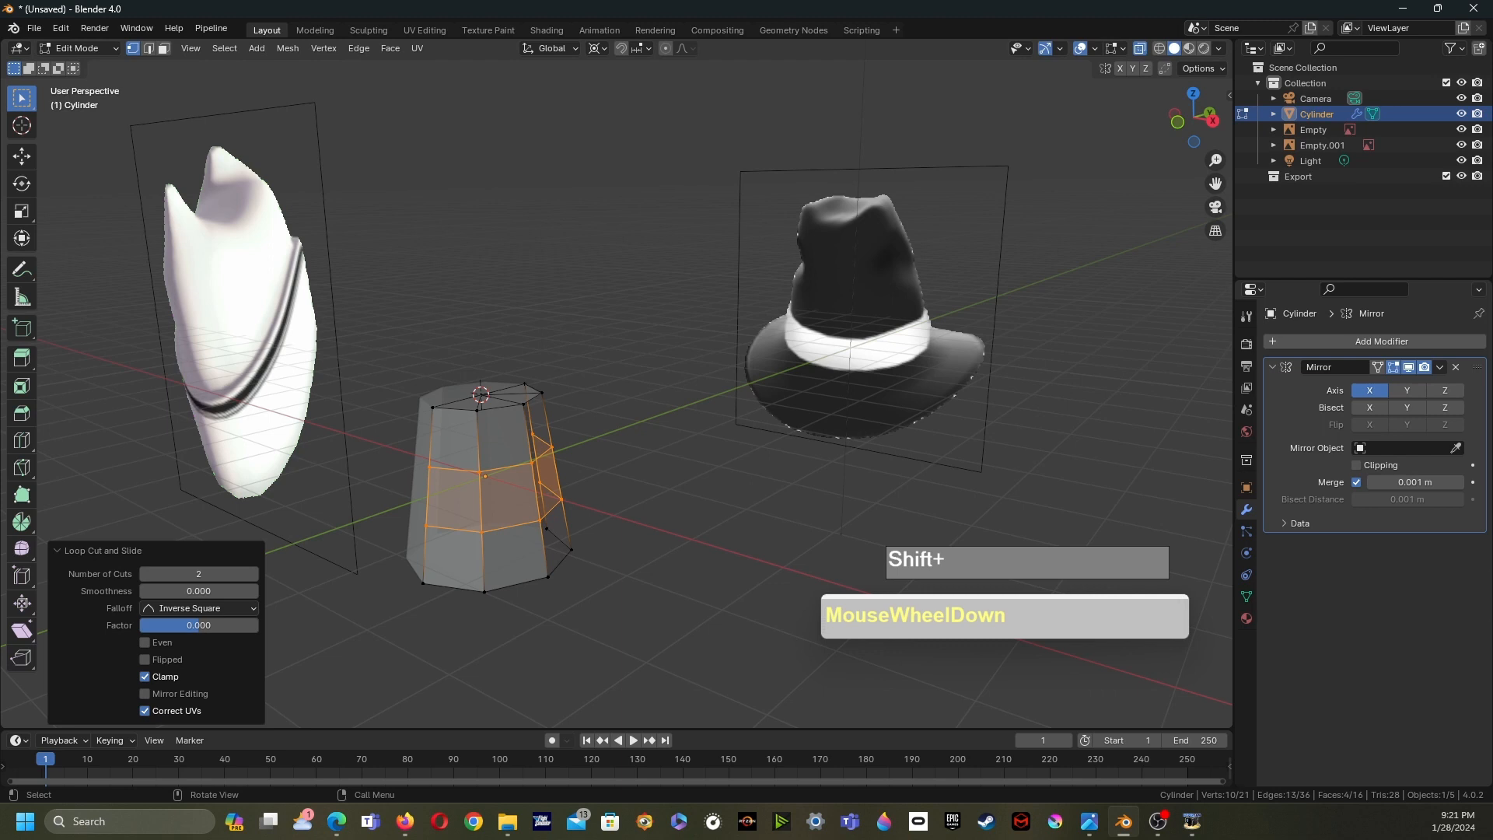
shift+middle_drag(566, 512, 537, 466)
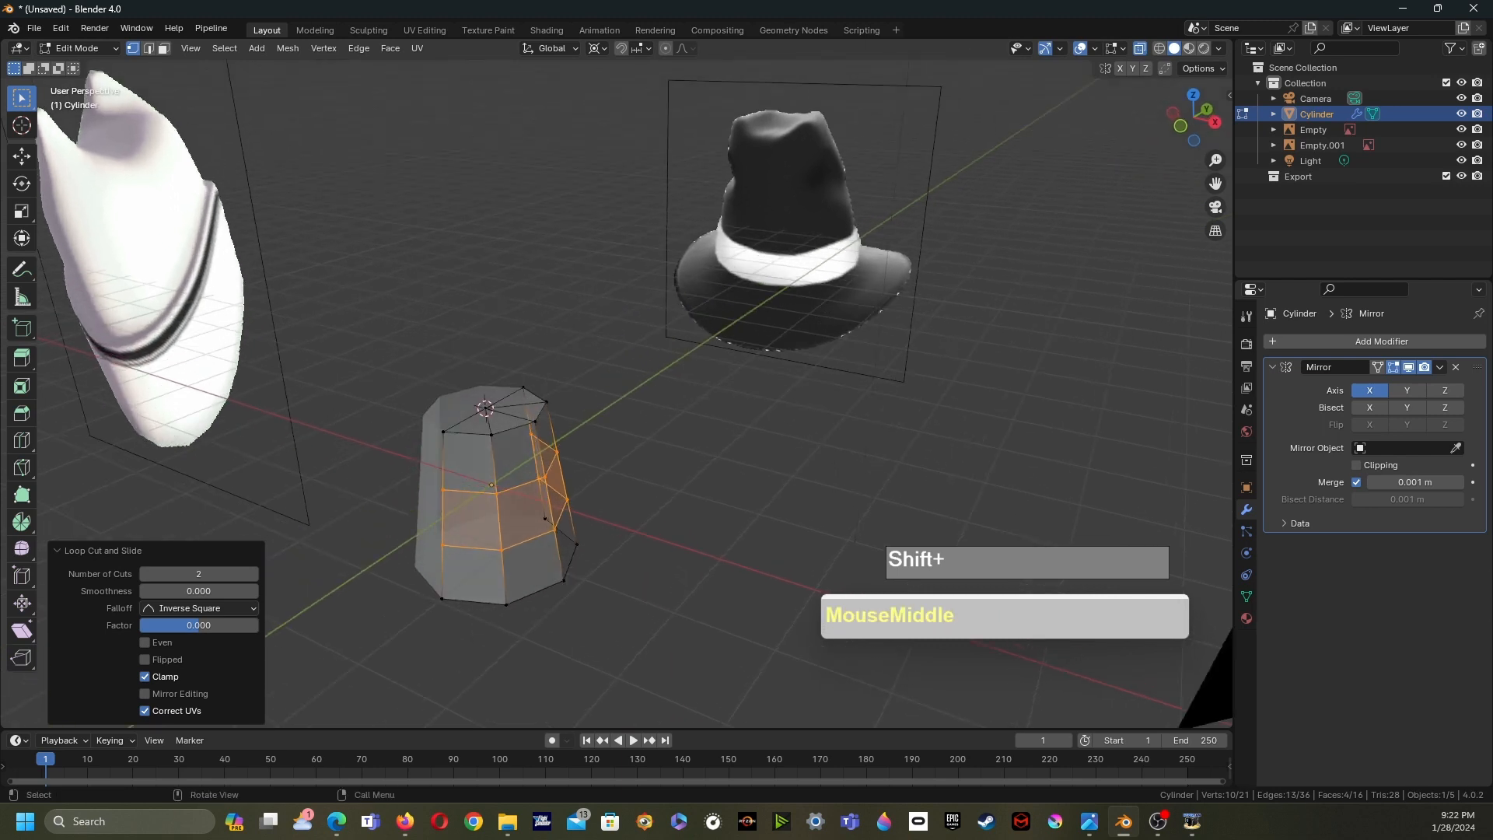
- Use the Knife tool with midpoint snapping to cut new edges across the cylinder's top face
middle_drag(536, 466, 694, 387)
scroll(556, 484, up, 5)
key(k)
key(shift)
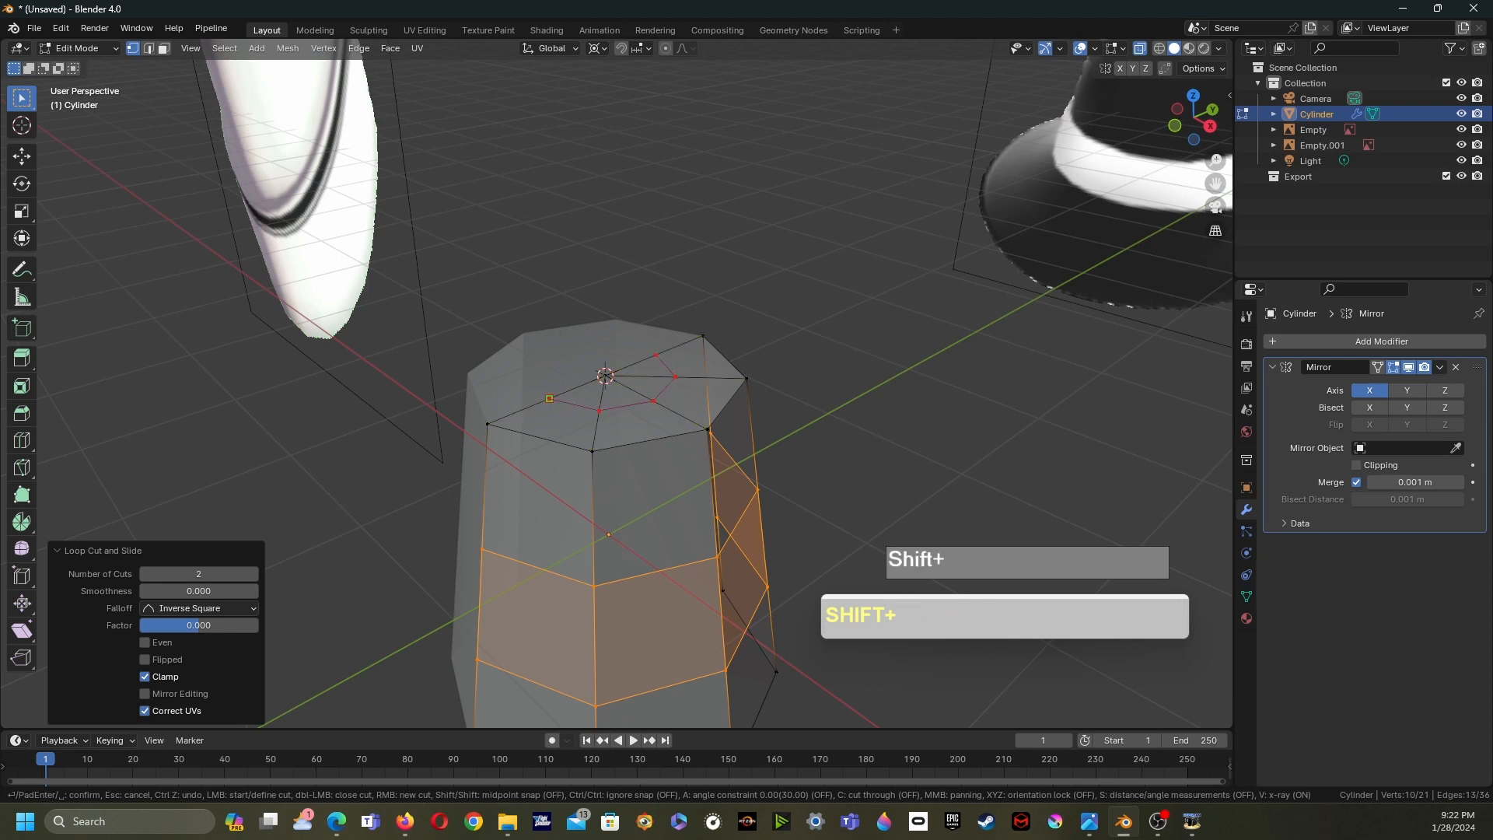
key(Return)
- Dissolve the two edges running from the top centre vertex to the new cuts
middle_drag(550, 398, 505, 389)
middle_drag(505, 389, 454, 394)
shift+middle_drag(455, 393, 449, 430)
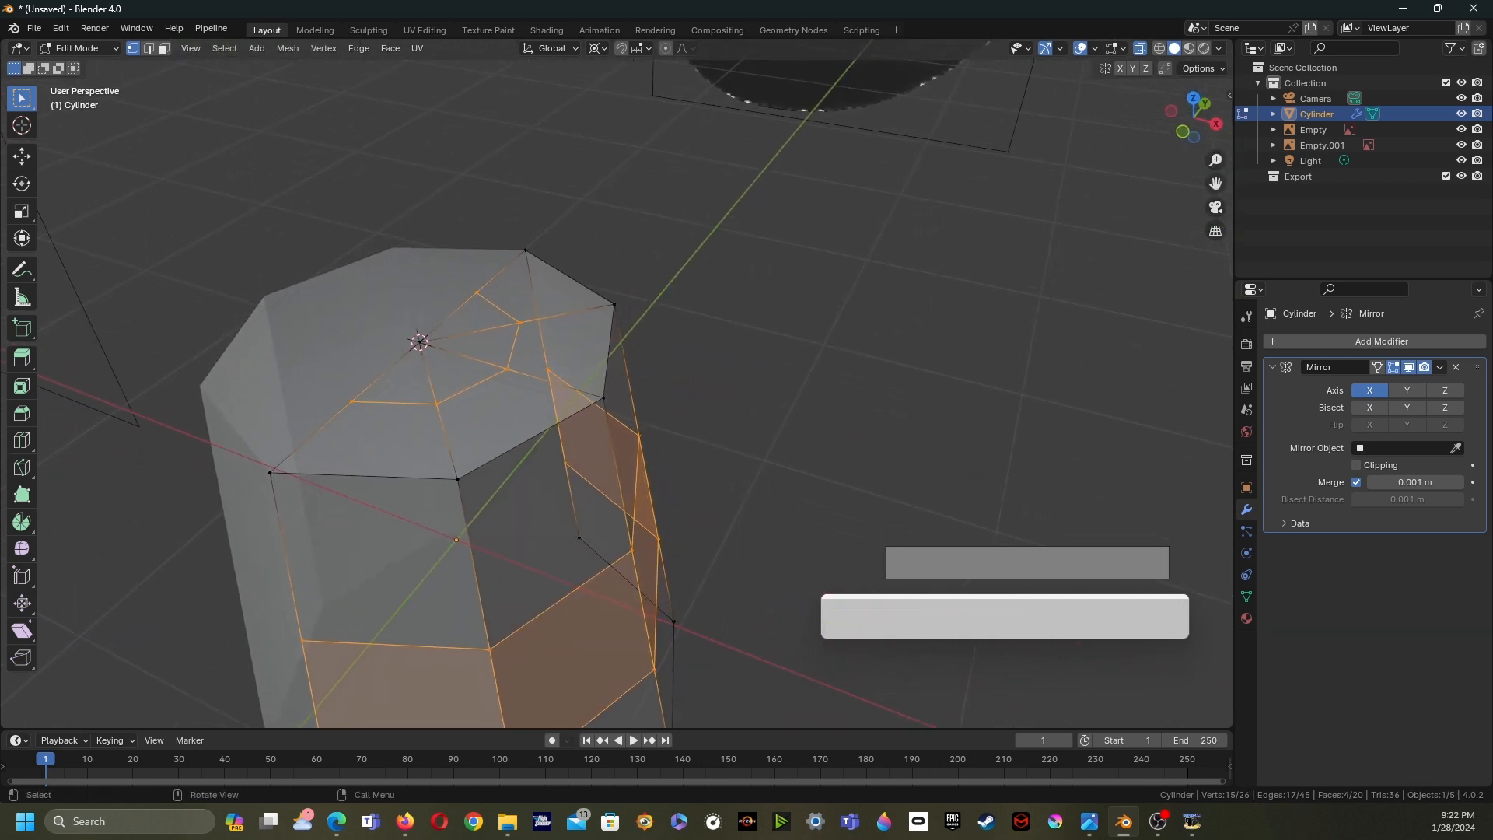
shift+middle_drag(449, 429, 435, 408)
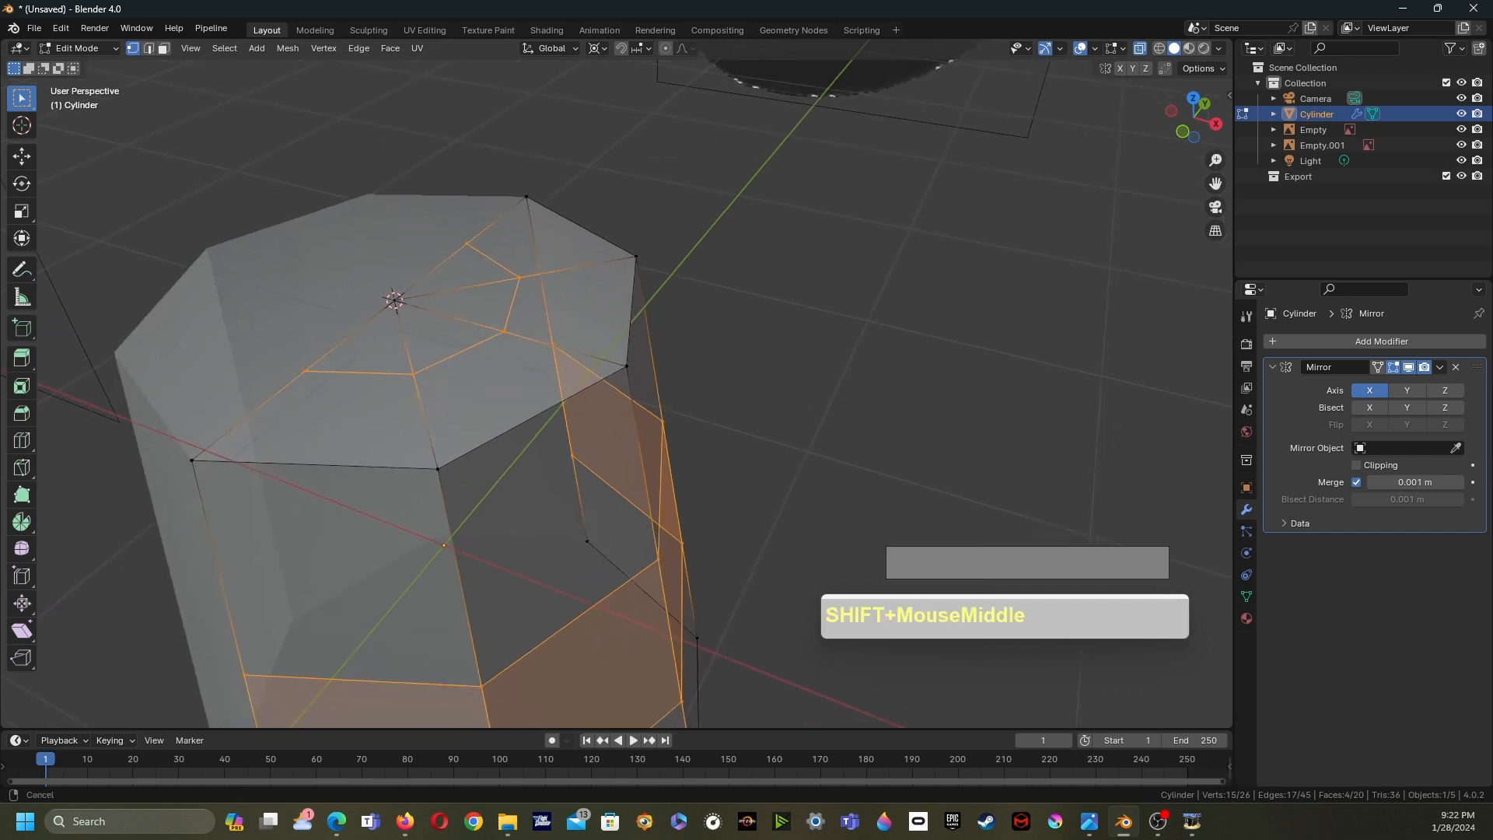
key(2)
click(461, 288)
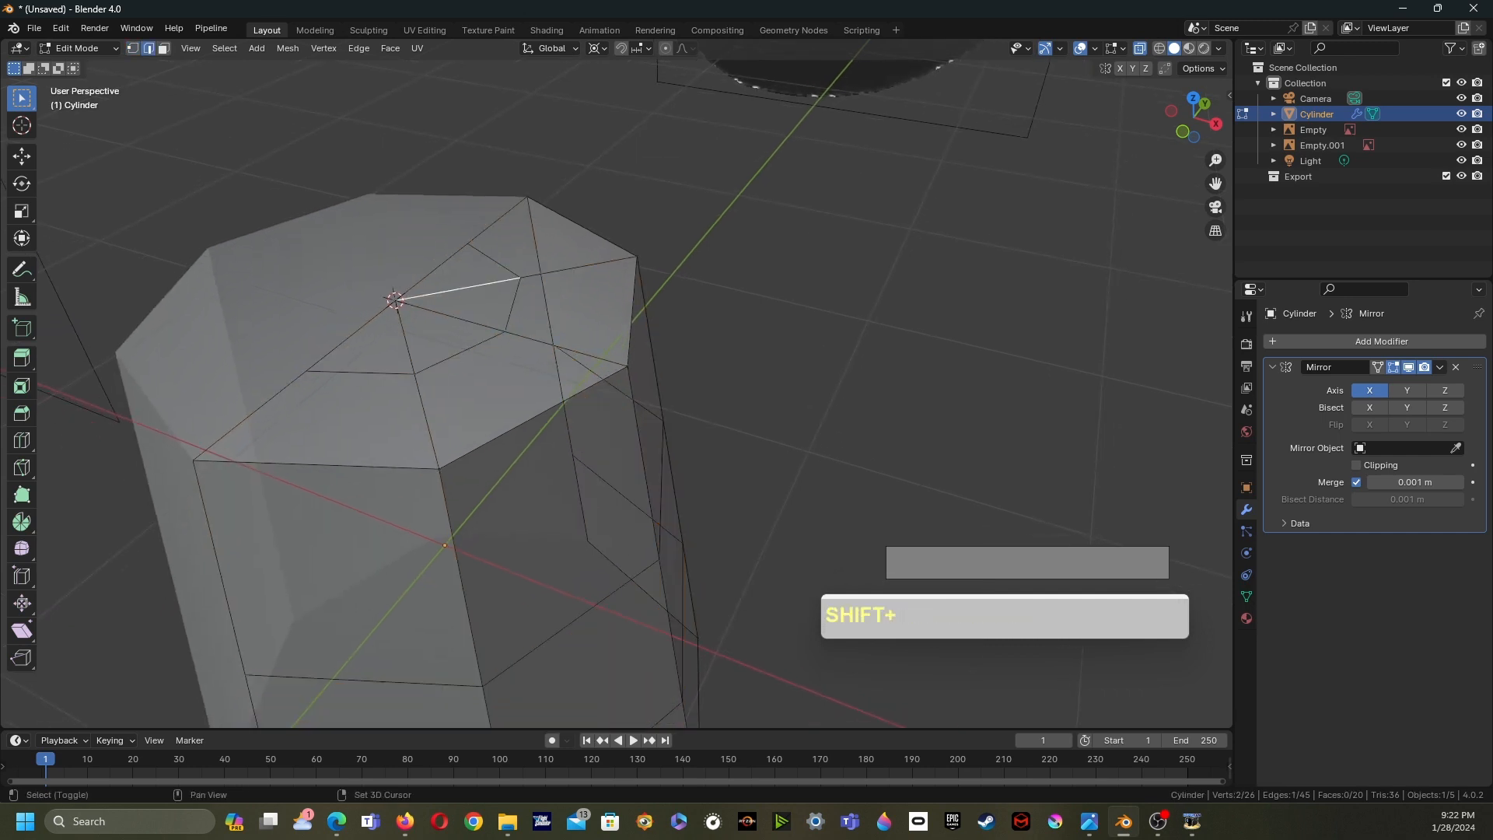
shift+click(405, 337)
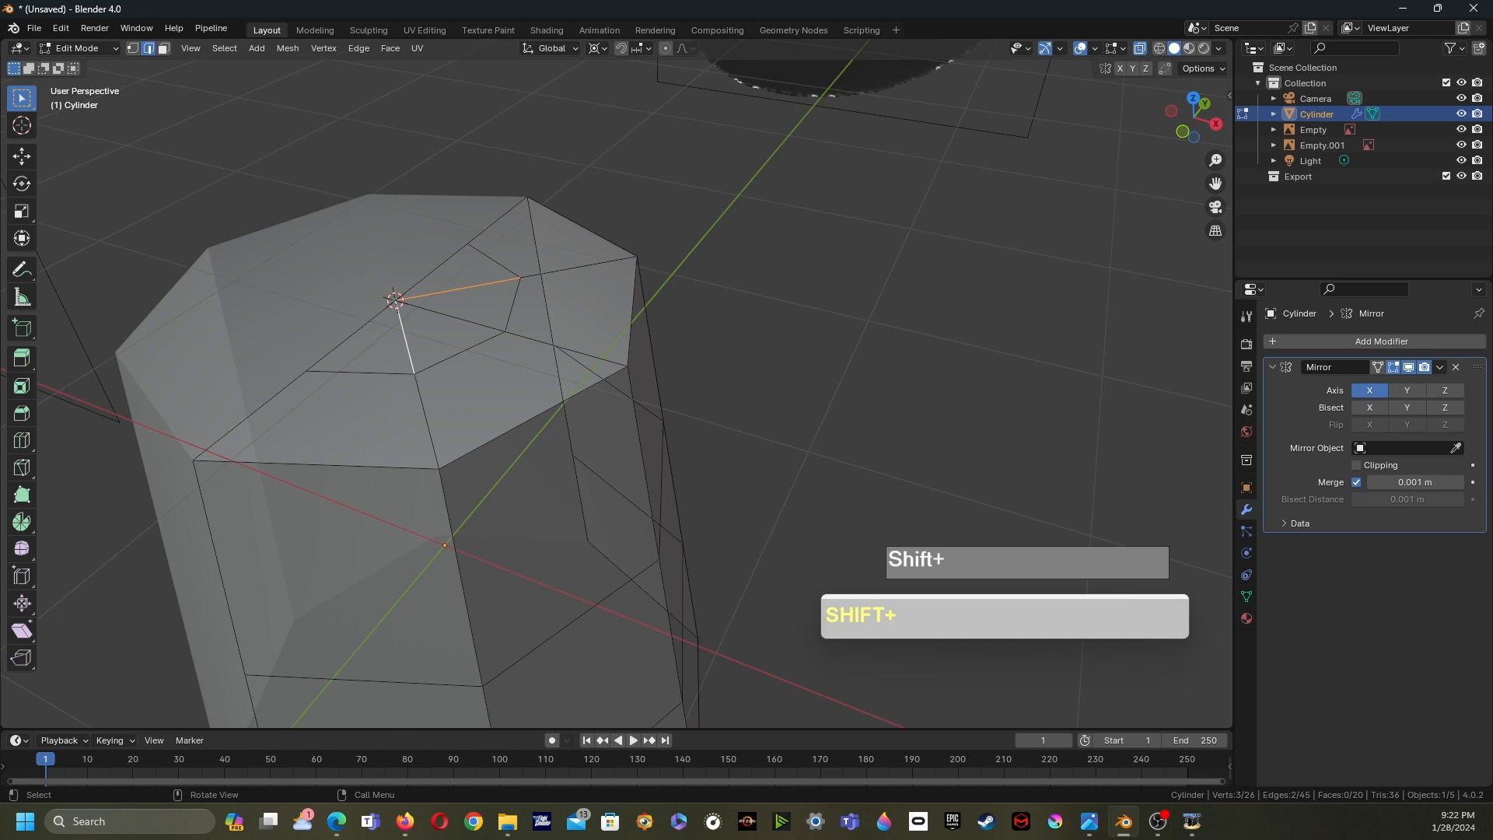
key(x)
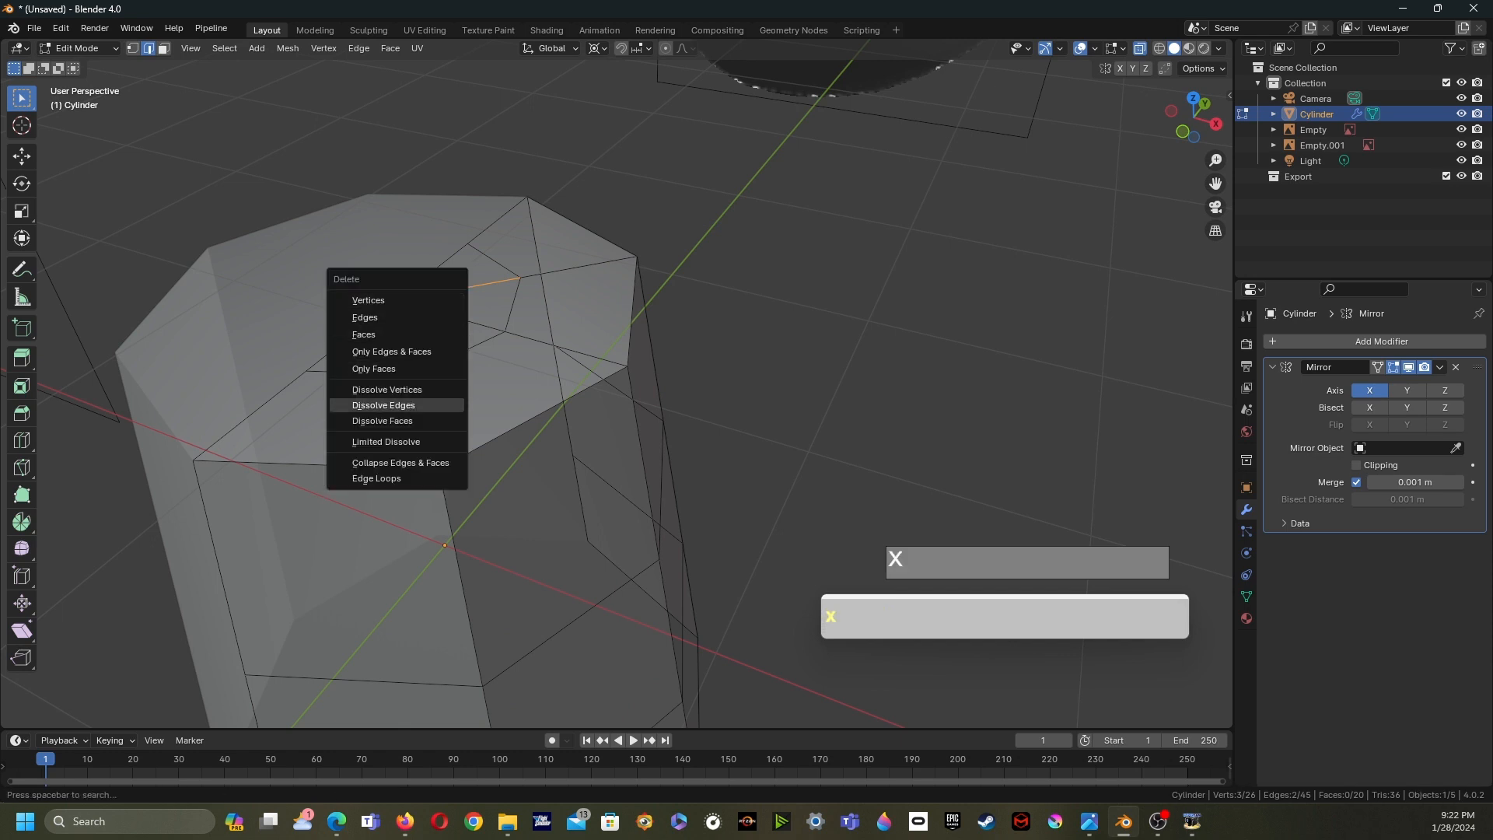
click(397, 405)
- Lower two edges at the crown's top rim slightly along the Z axis
scroll(396, 405, down, 4)
middle_drag(397, 405, 400, 372)
shift+middle_drag(400, 372, 364, 350)
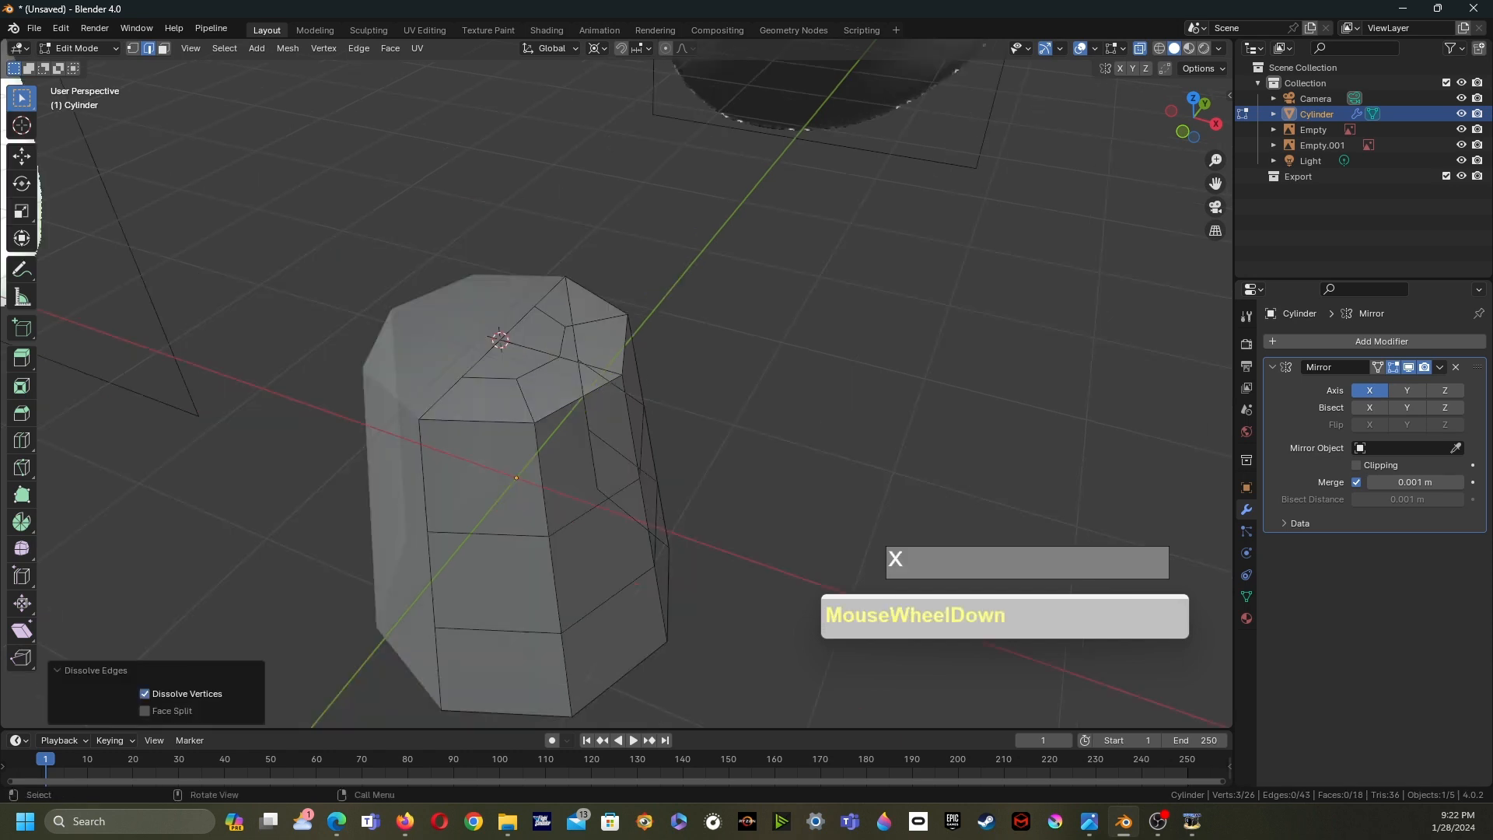
shift+middle_drag(364, 350, 402, 413)
scroll(377, 405, up, 1)
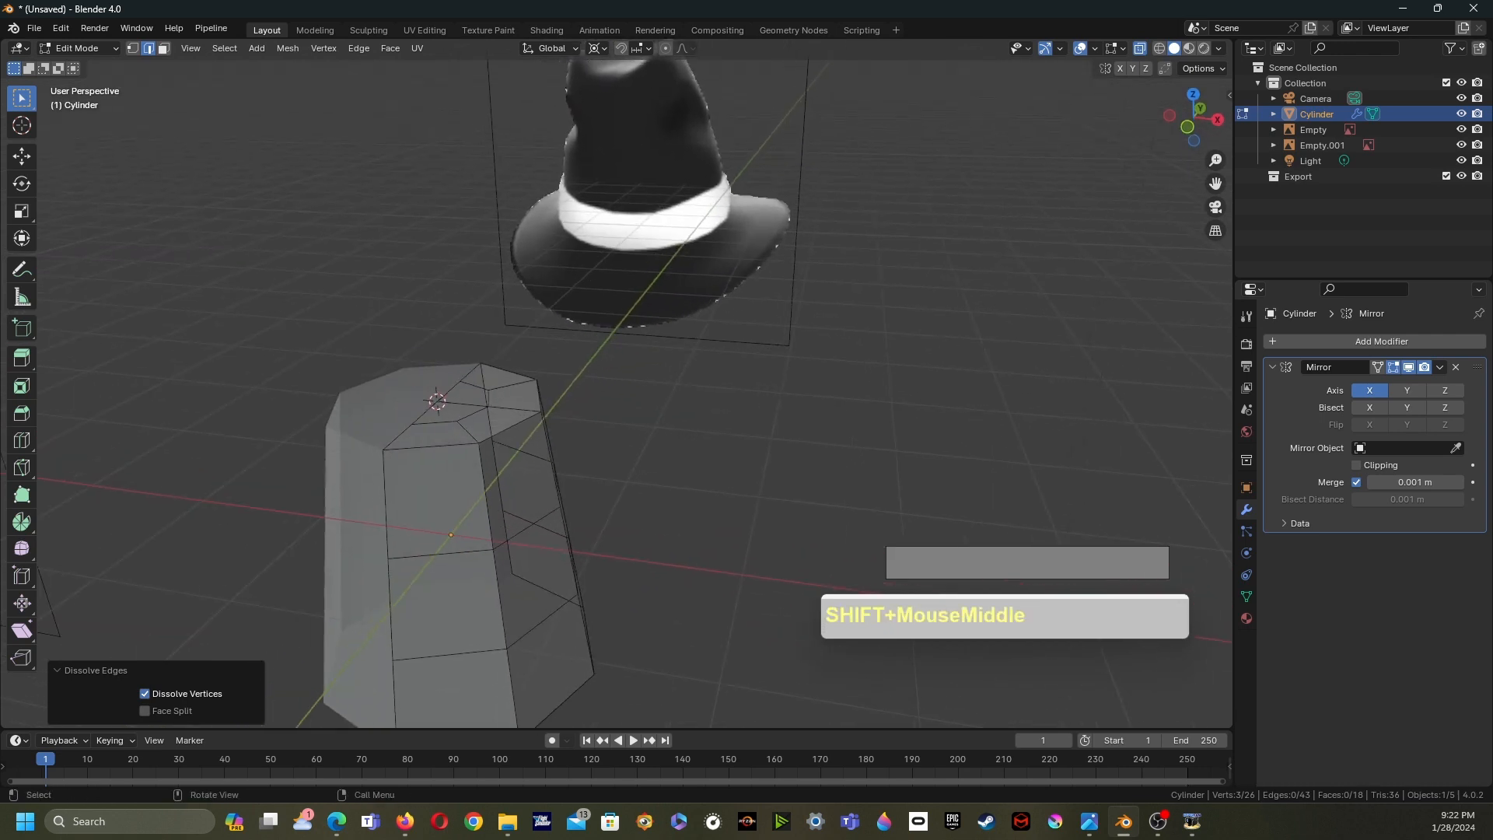
click(470, 372)
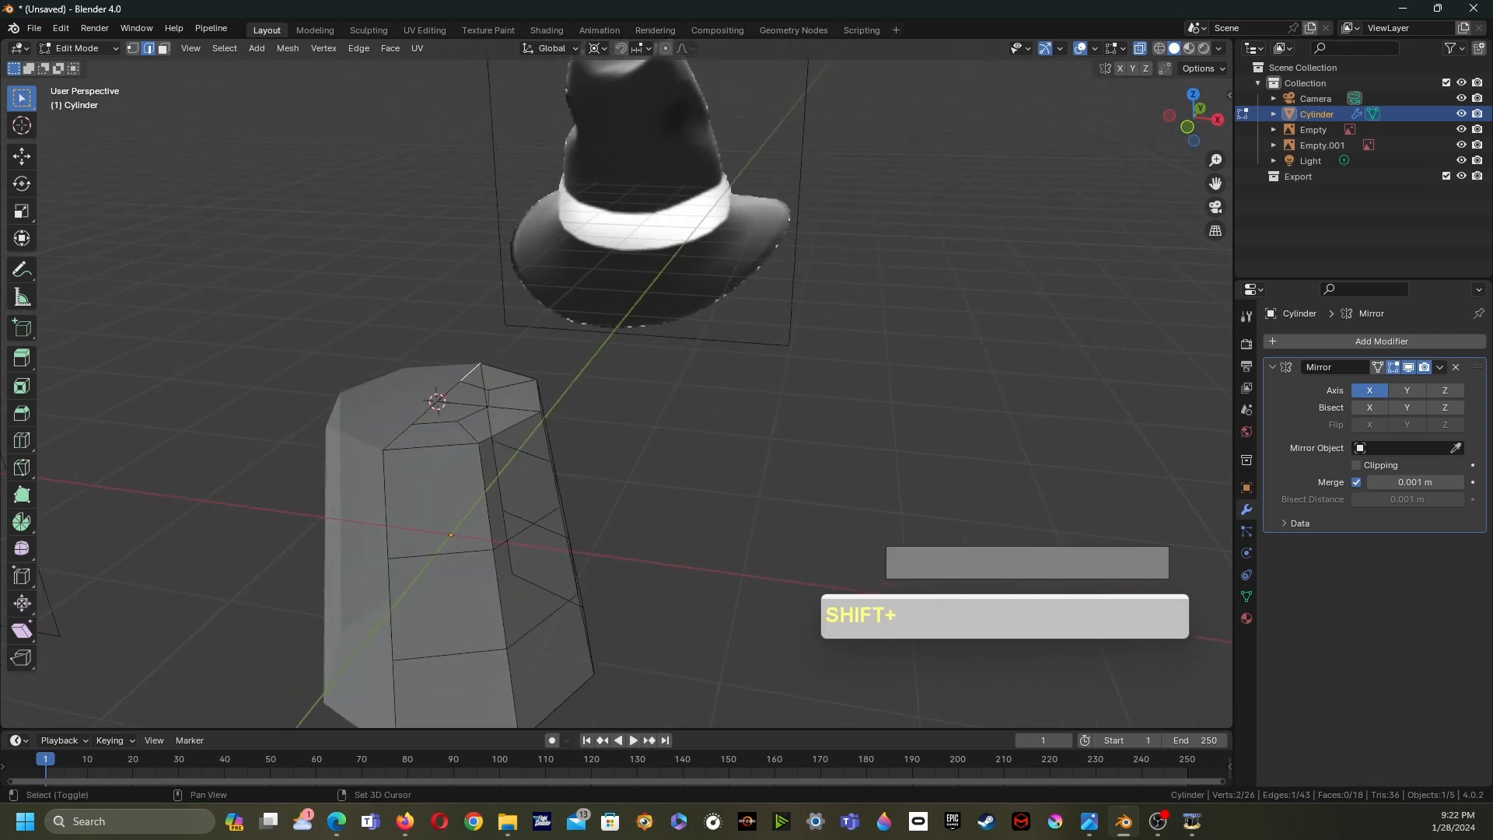
shift+click(450, 391)
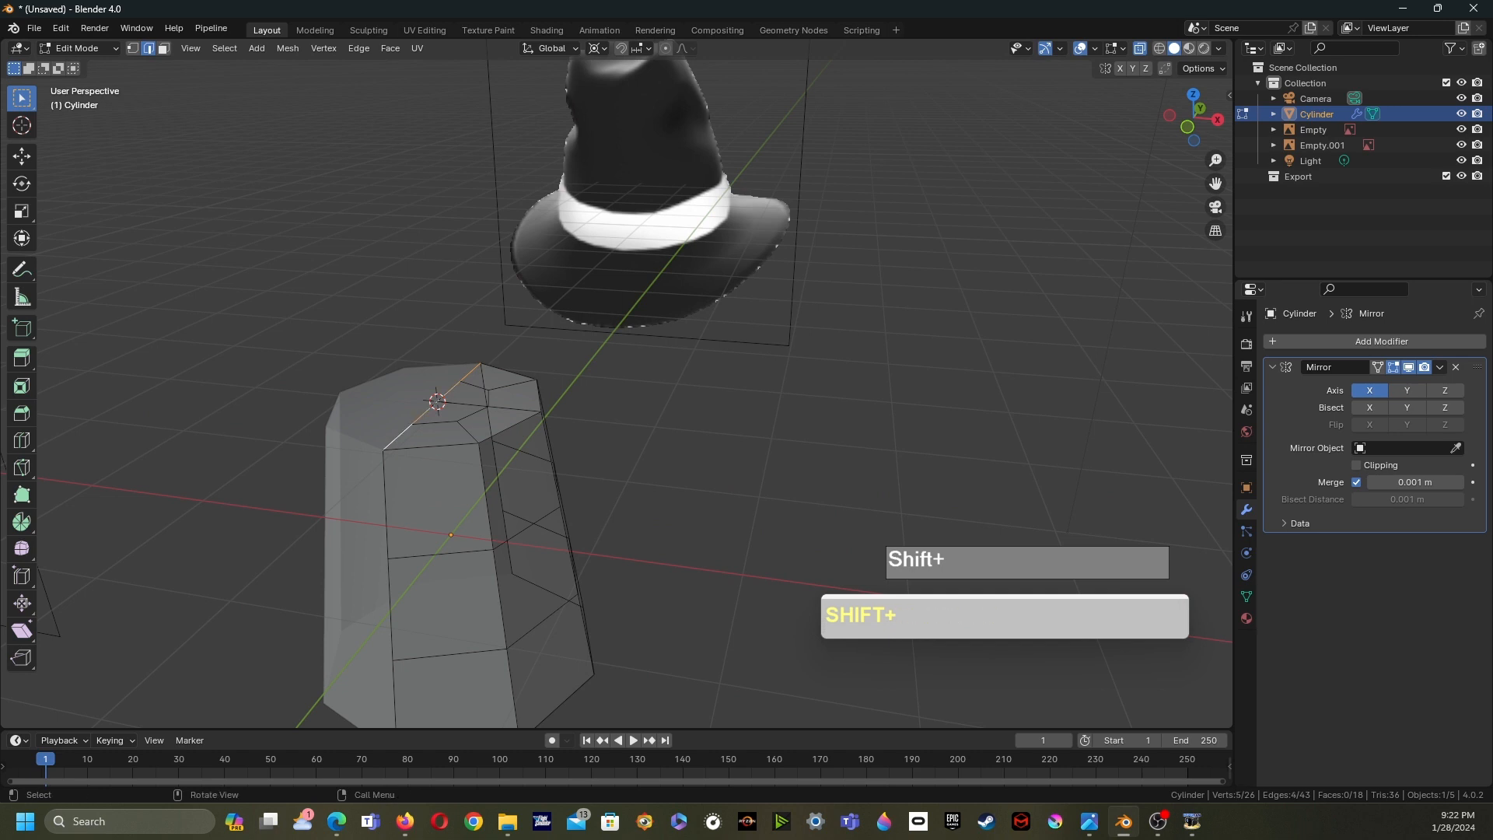
key(g)
key(z)
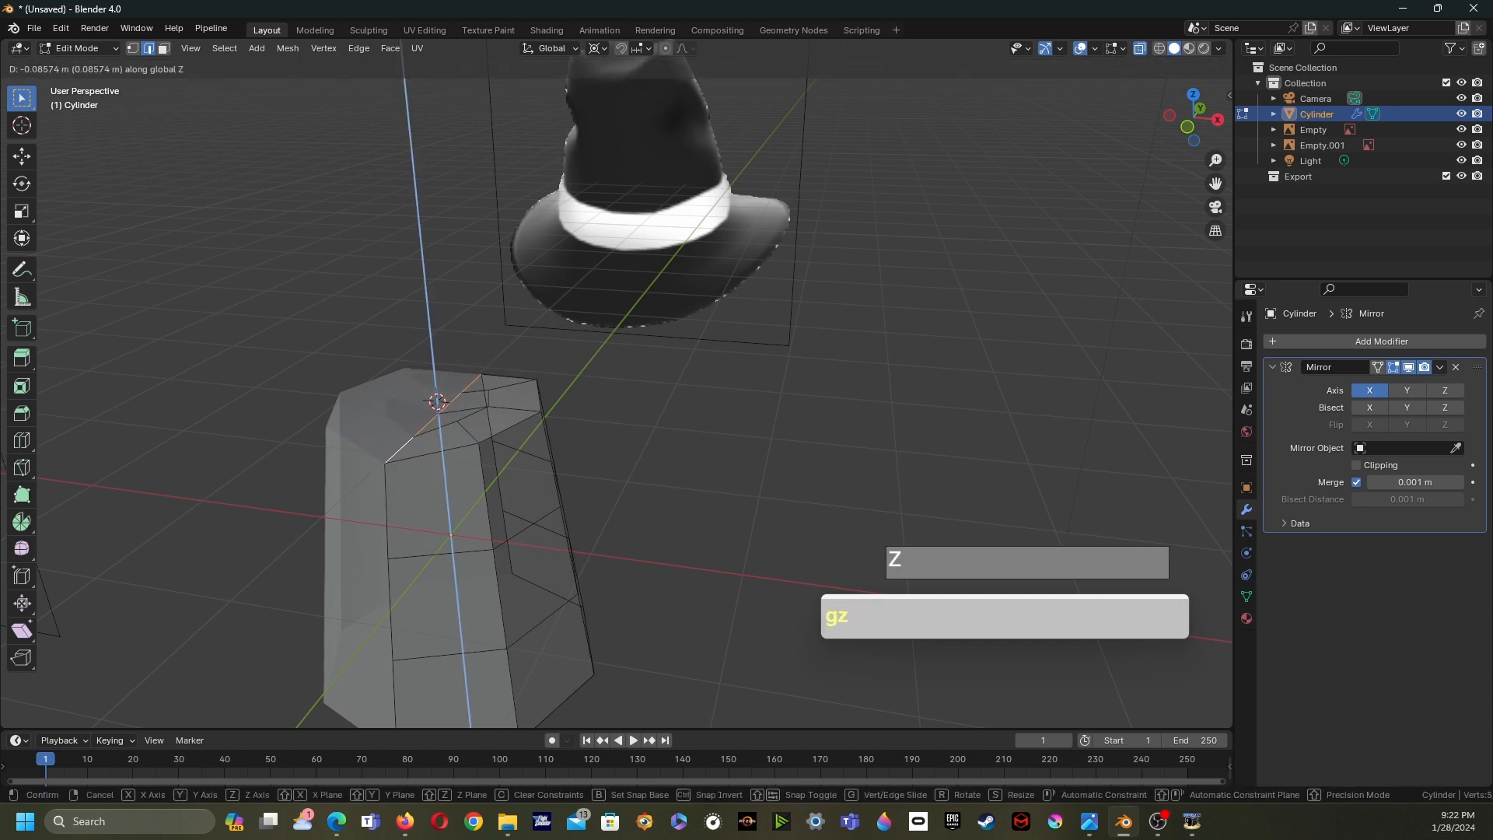
click(424, 467)
- Edge-slide two selected edges on the crown's side toward the front
shift+middle_drag(423, 466, 498, 431)
scroll(497, 544, up, 1)
scroll(482, 459, up, 2)
click(526, 423)
shift+click(503, 471)
key(g)
key(g)
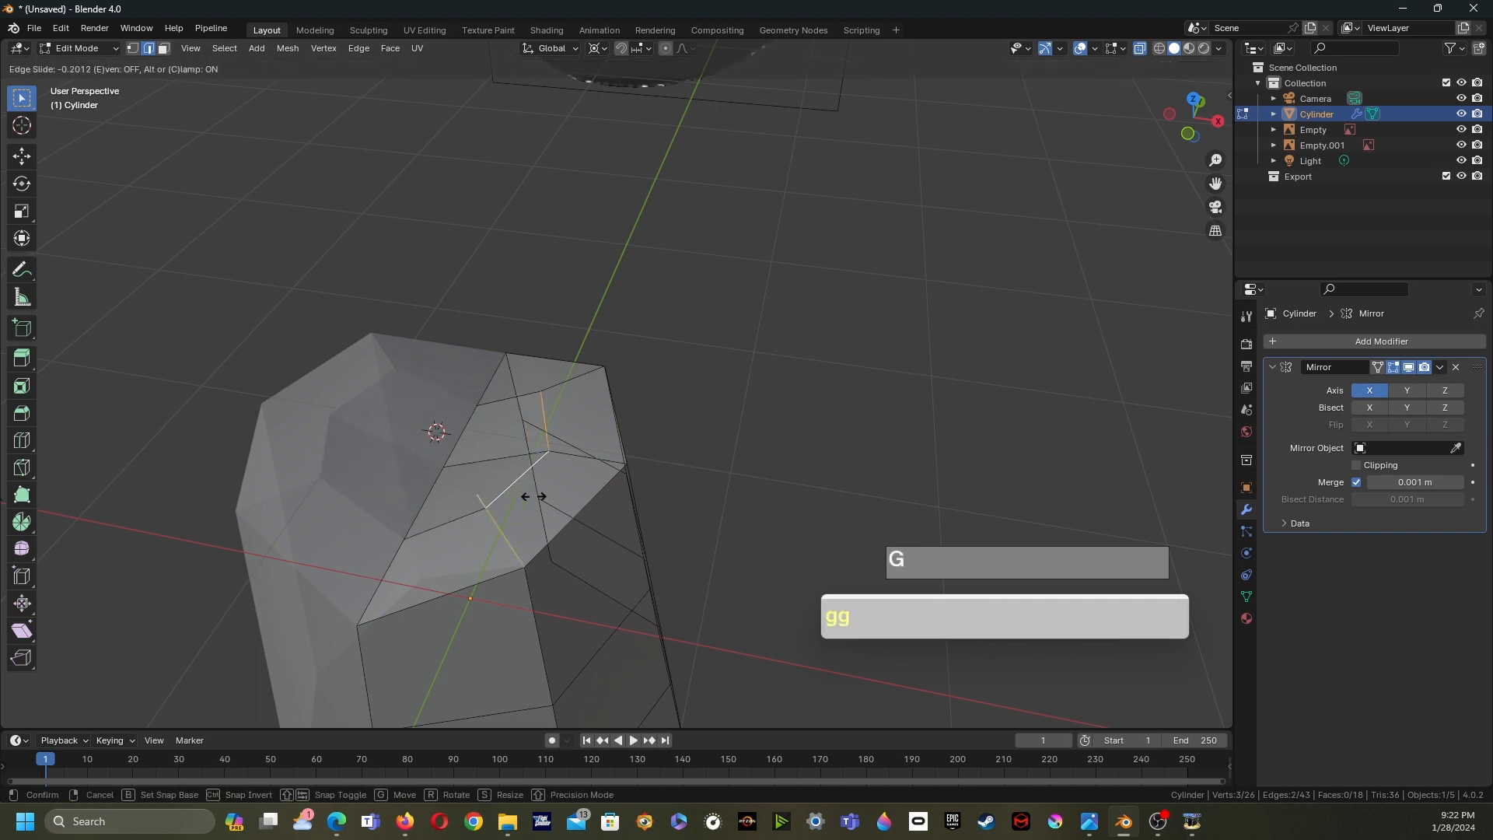
click(548, 501)
- Add a single vertical loop cut down the crown's side, leaving it centred
middle_drag(548, 501, 549, 393)
middle_drag(549, 393, 624, 329)
scroll(588, 347, down, 2)
key(ctrl+r)
click(623, 330)
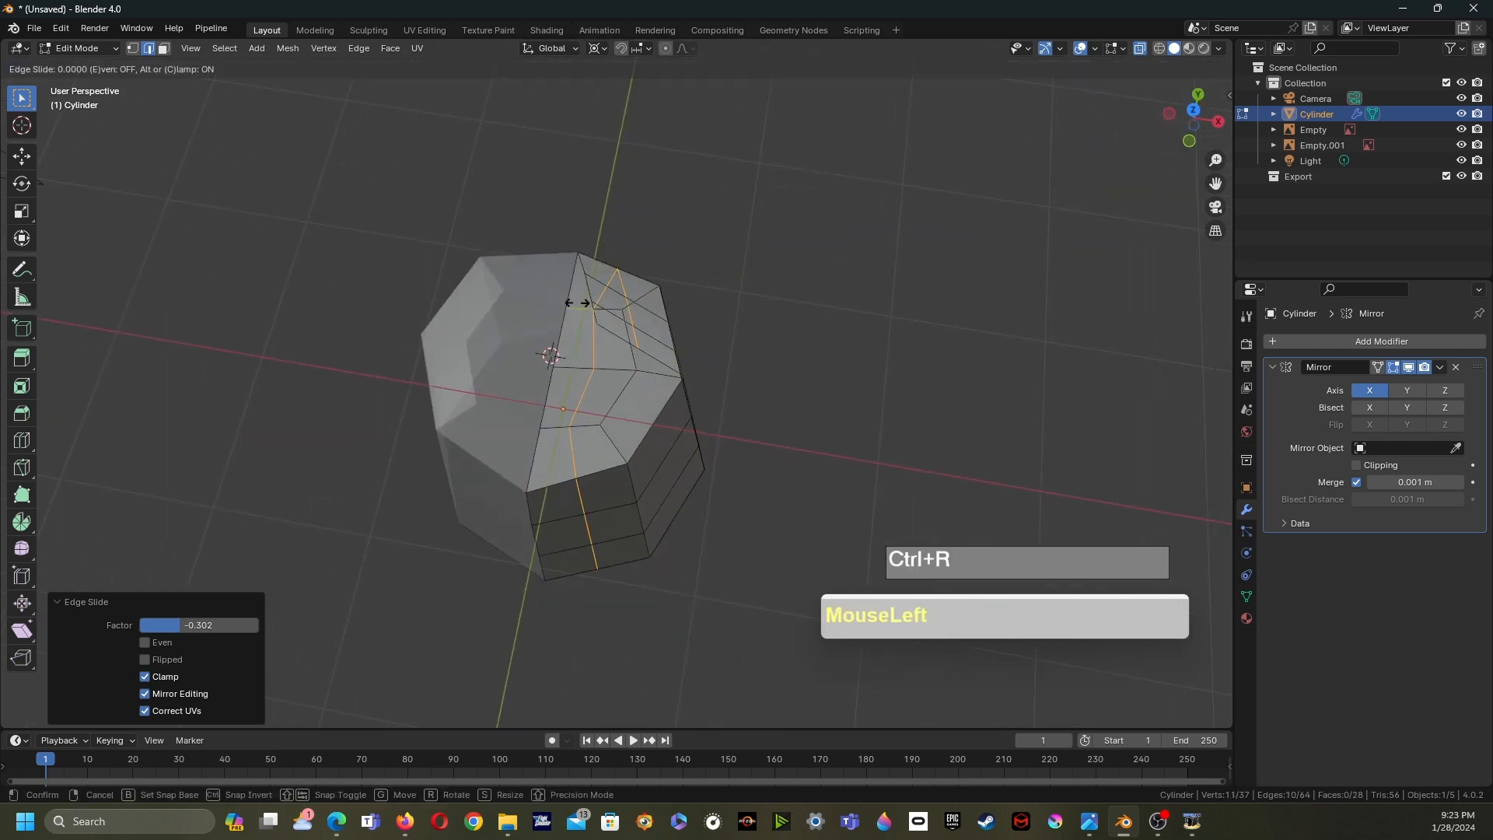
right_click(623, 330)
middle_drag(624, 330, 554, 305)
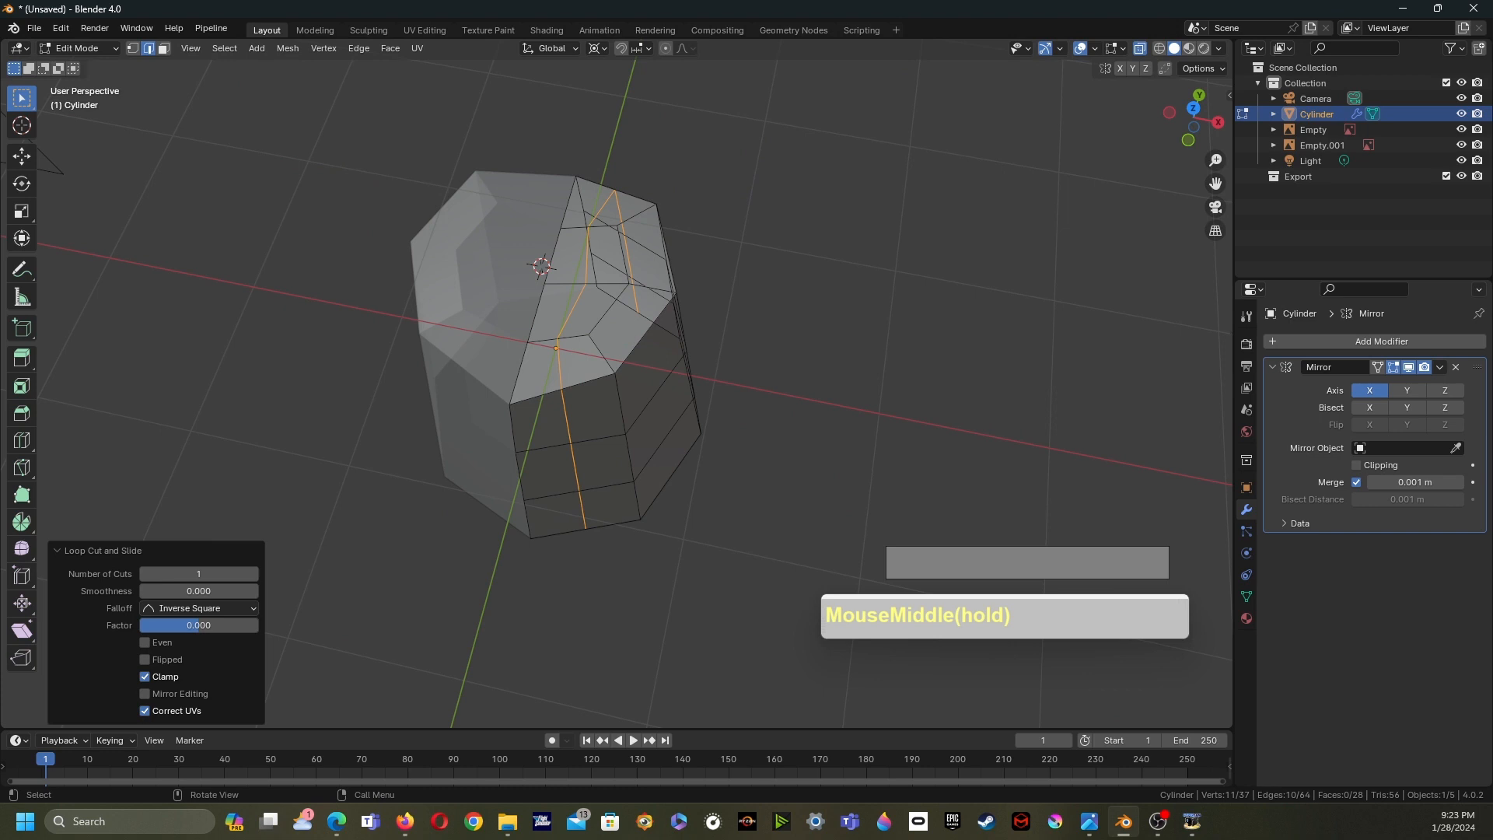
- Set the pivot point to Median Point and scale the selected vertical loop edges along Y by 1.09
click(575, 468)
shift+click(582, 510)
middle_drag(583, 510, 370, 510)
shift+click(761, 498)
middle_drag(762, 497, 894, 472)
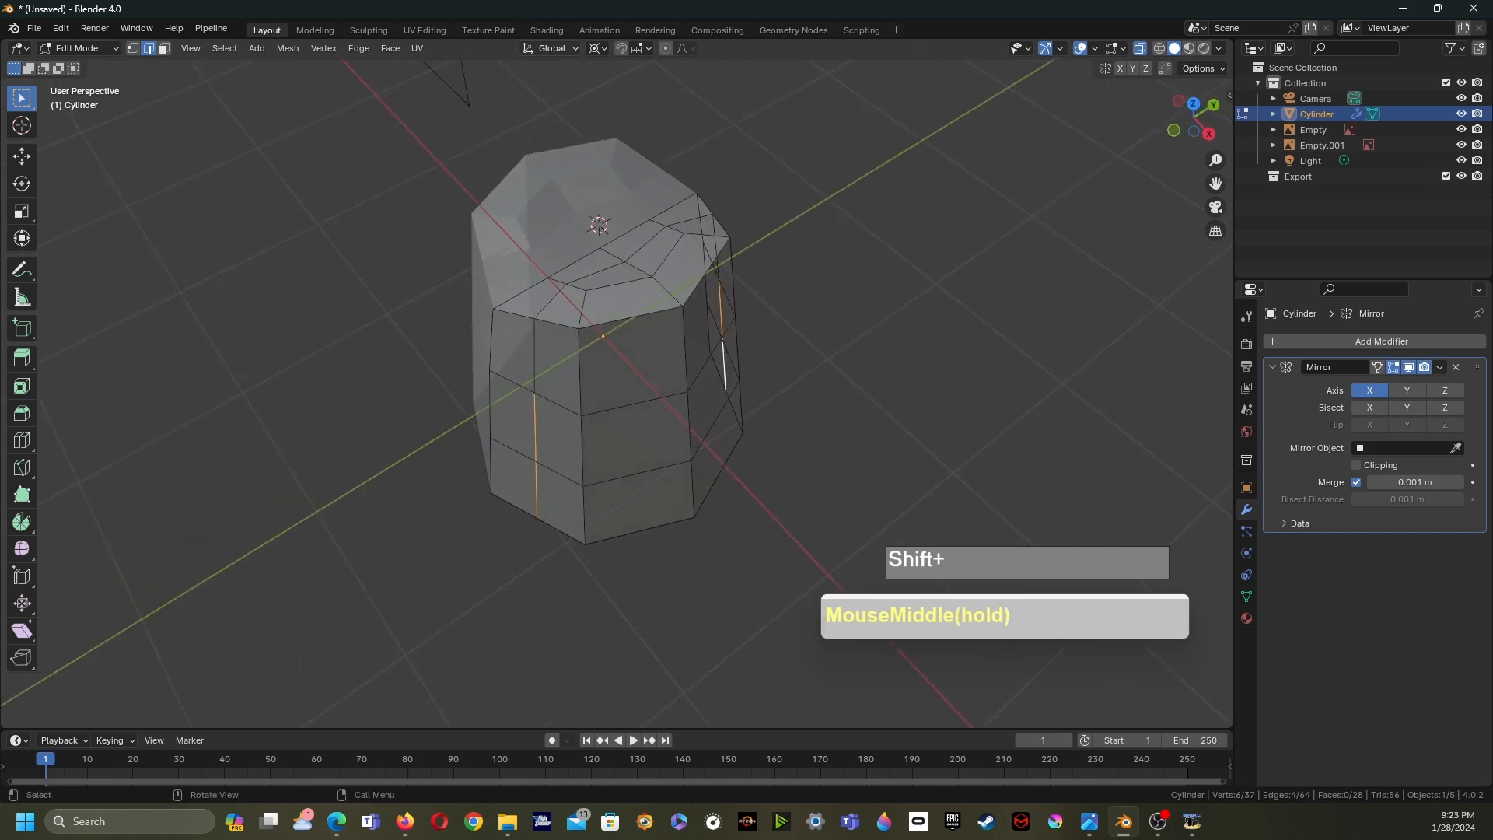
click(597, 48)
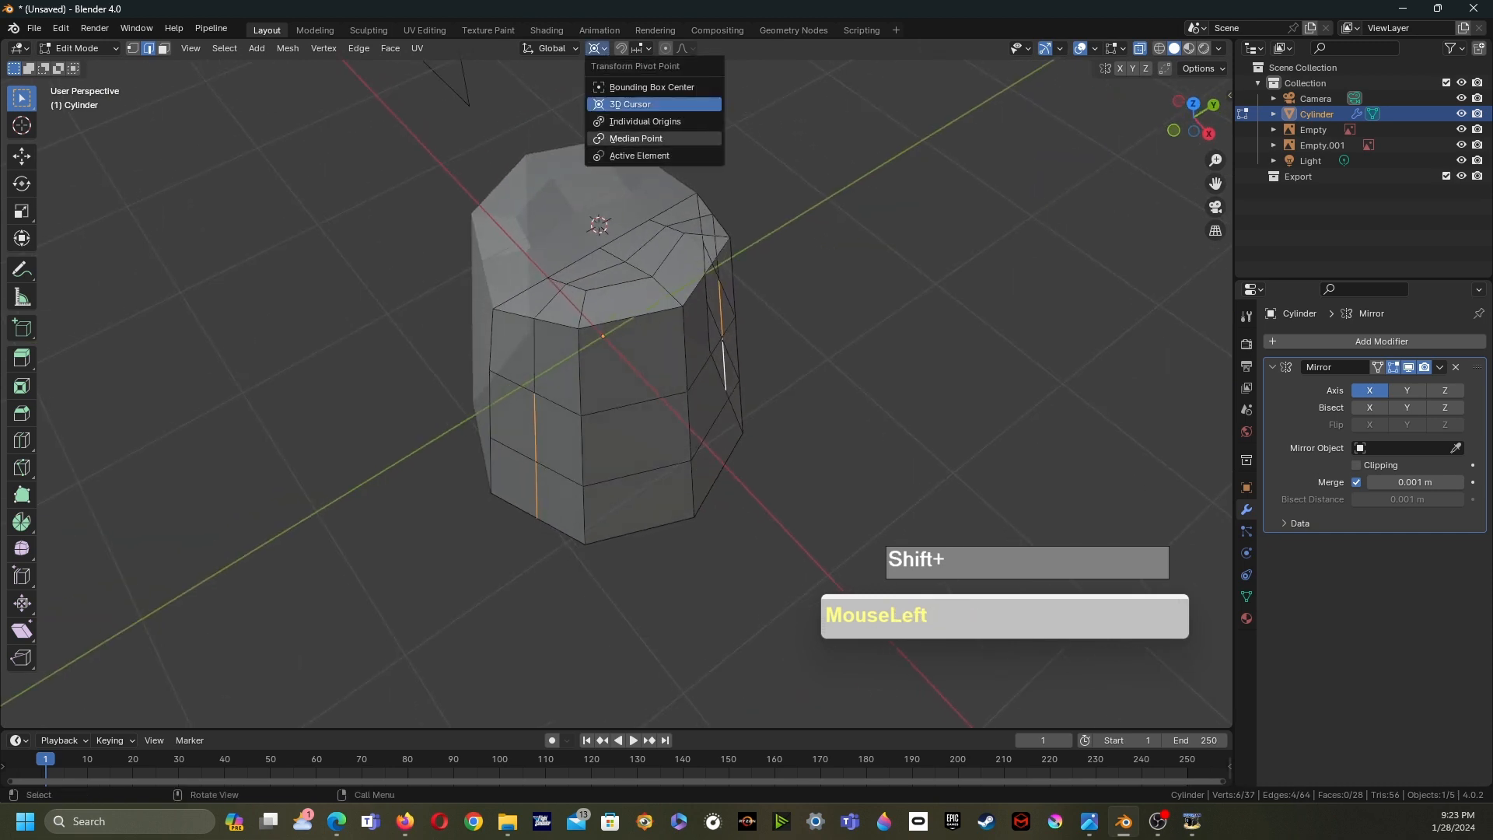
click(638, 139)
middle_drag(668, 327, 625, 318)
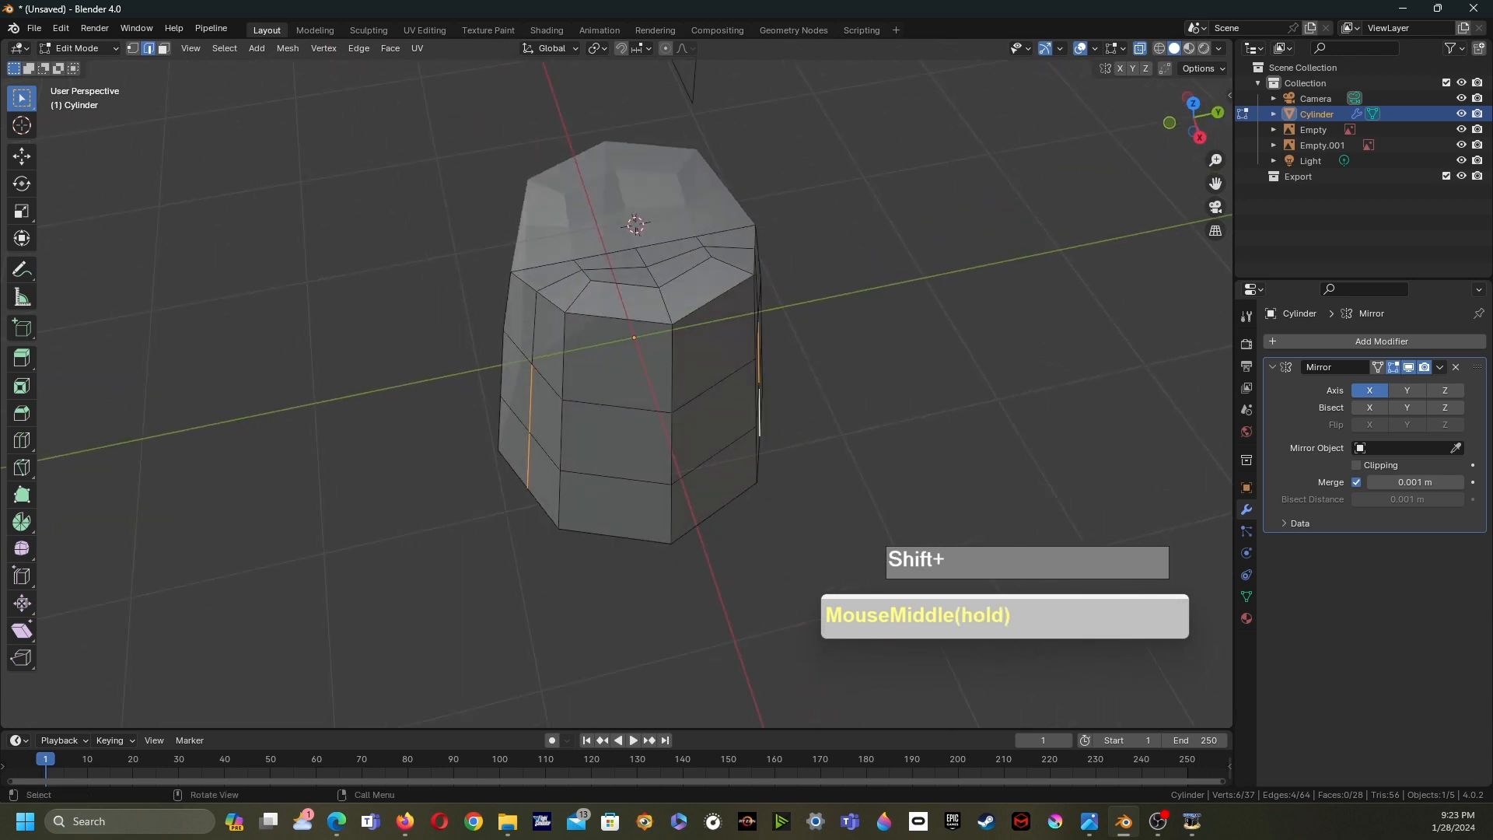
key(s)
key(y)
click(751, 363)
- Edge-slide a vertical edge on the crown's side by a factor of 0.229
middle_drag(751, 363, 802, 336)
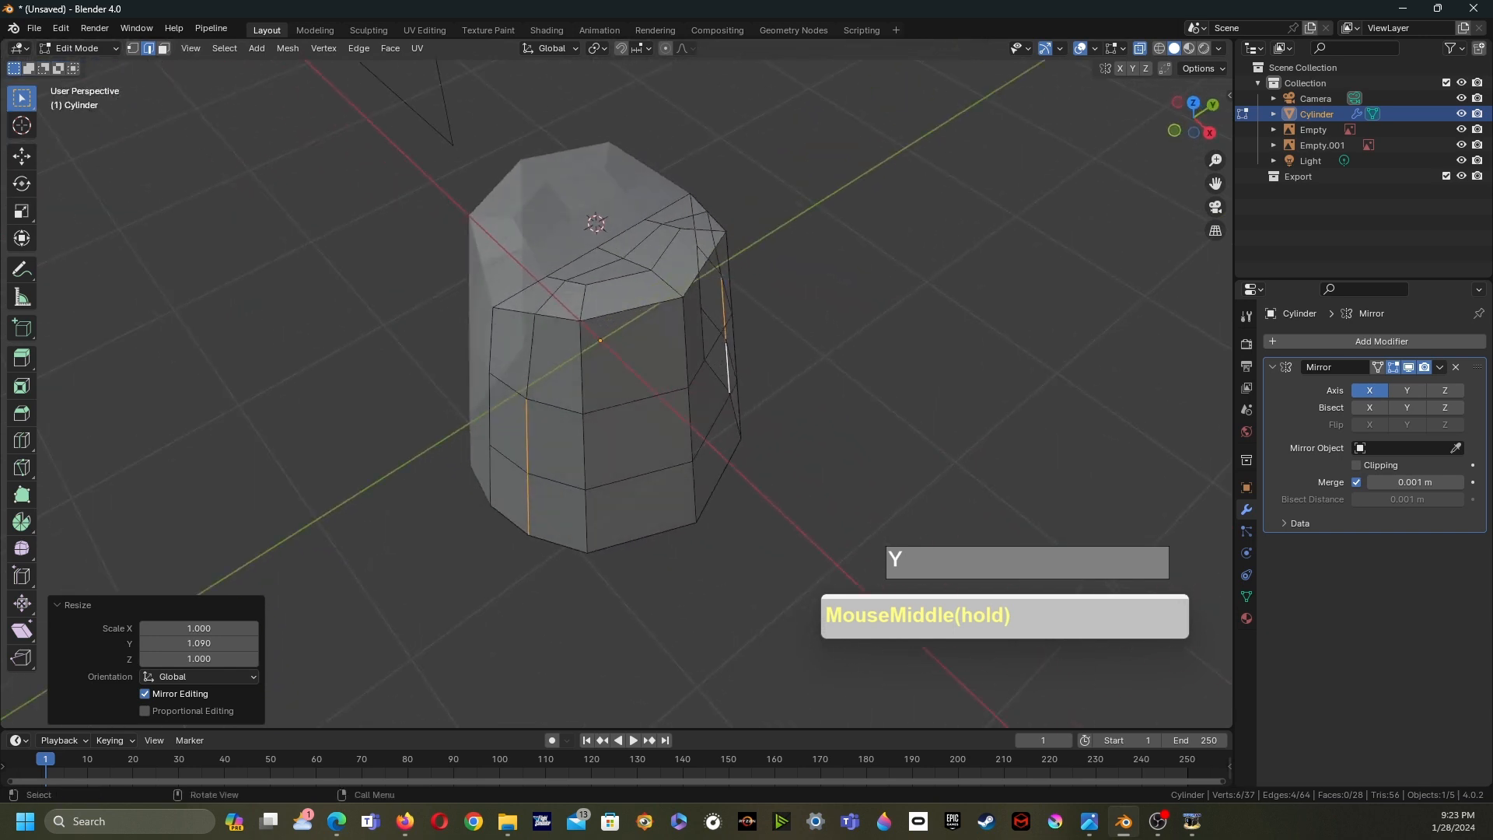
click(582, 368)
alt+click(582, 368)
middle_drag(582, 367, 448, 362)
alt+shift+click(738, 389)
middle_drag(737, 389, 852, 360)
click(628, 276)
alt+shift+click(576, 435)
middle_drag(576, 436, 700, 428)
key(g)
key(g)
click(650, 433)
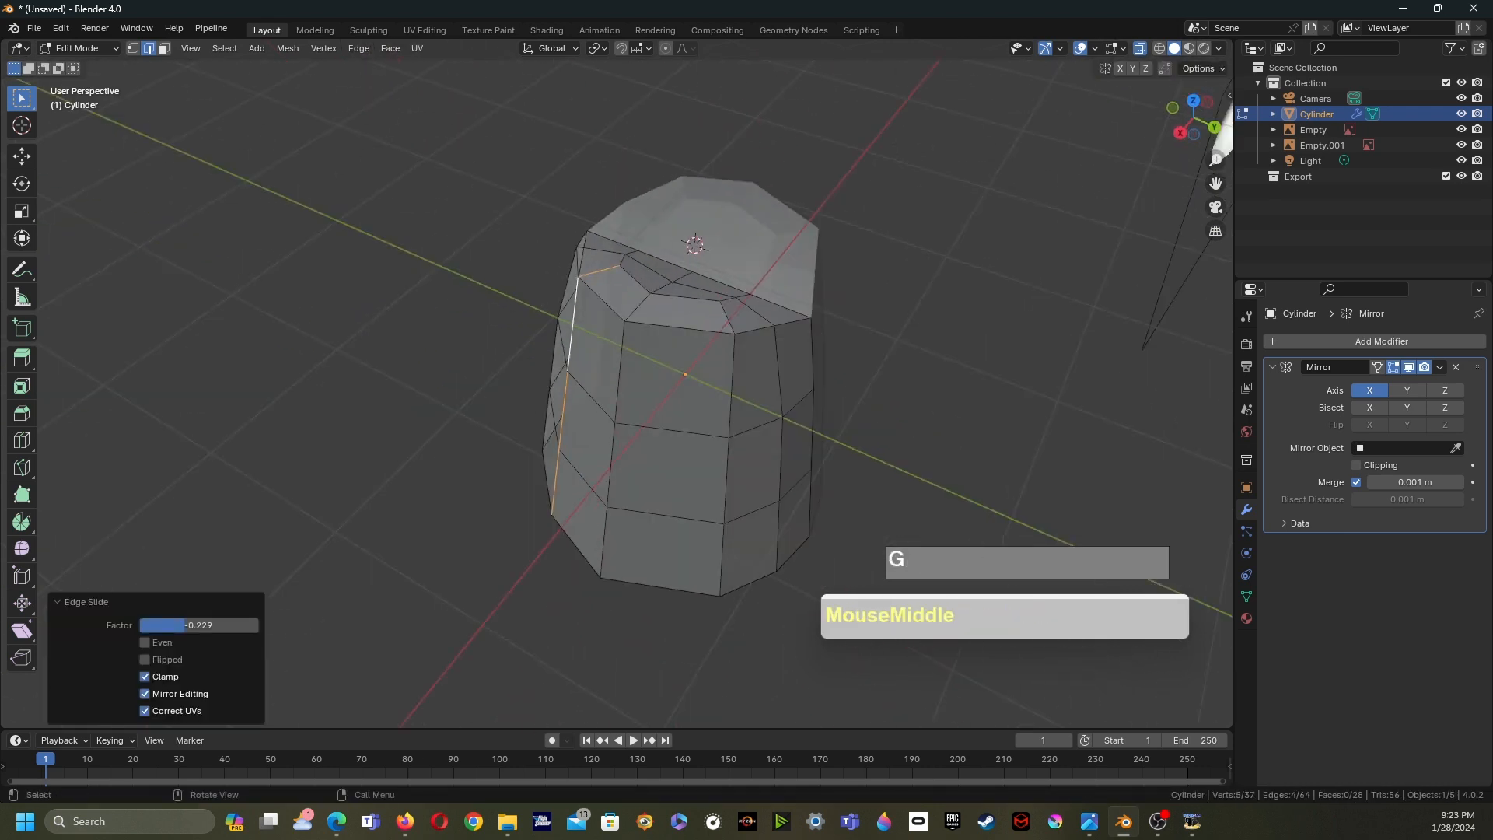
- Loop-select the vertical edge loop and edge-slide it by a factor of 0.227
alt+click(732, 389)
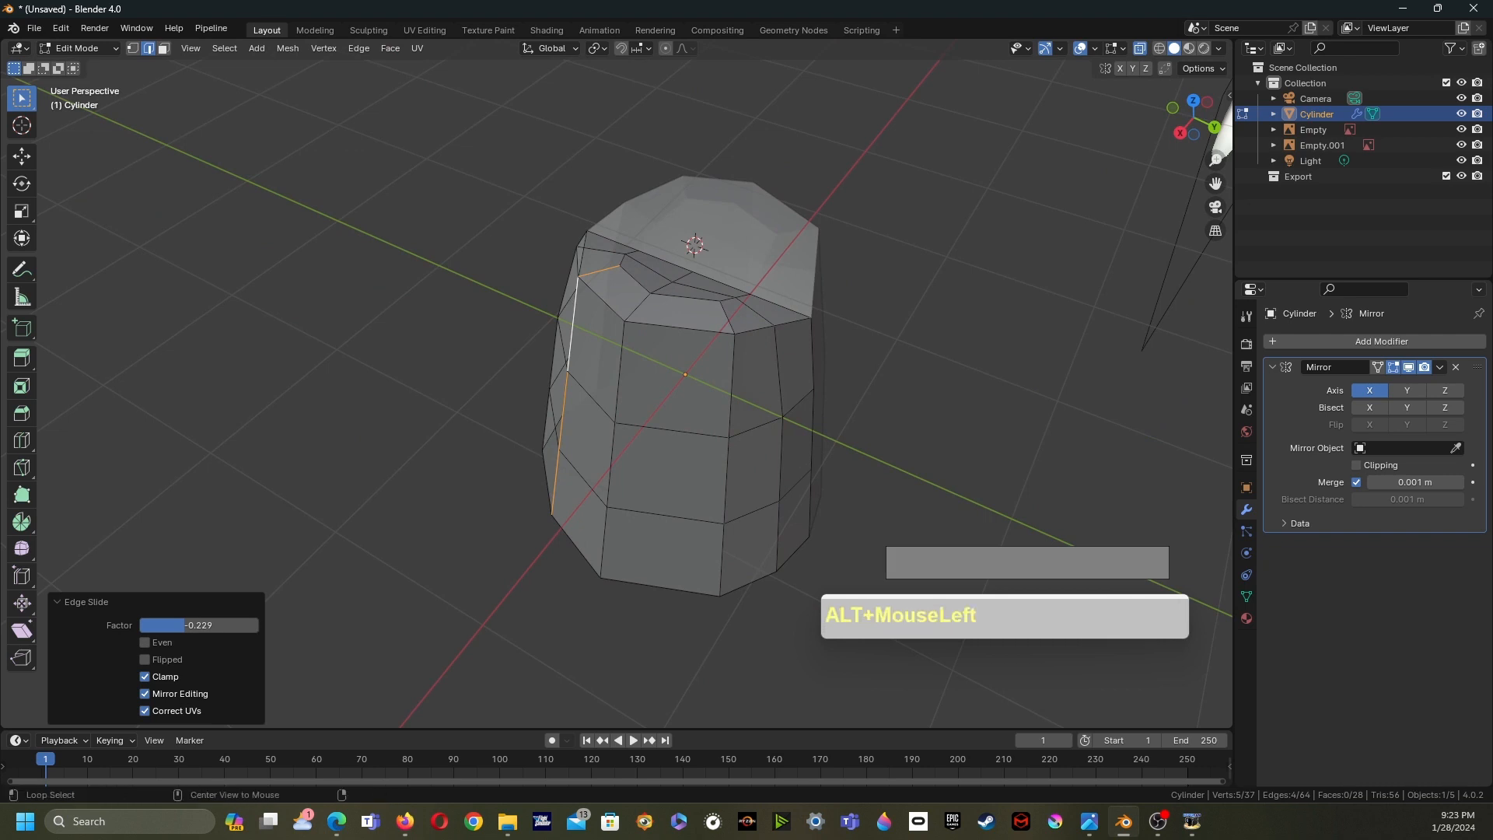
key(g)
key(g)
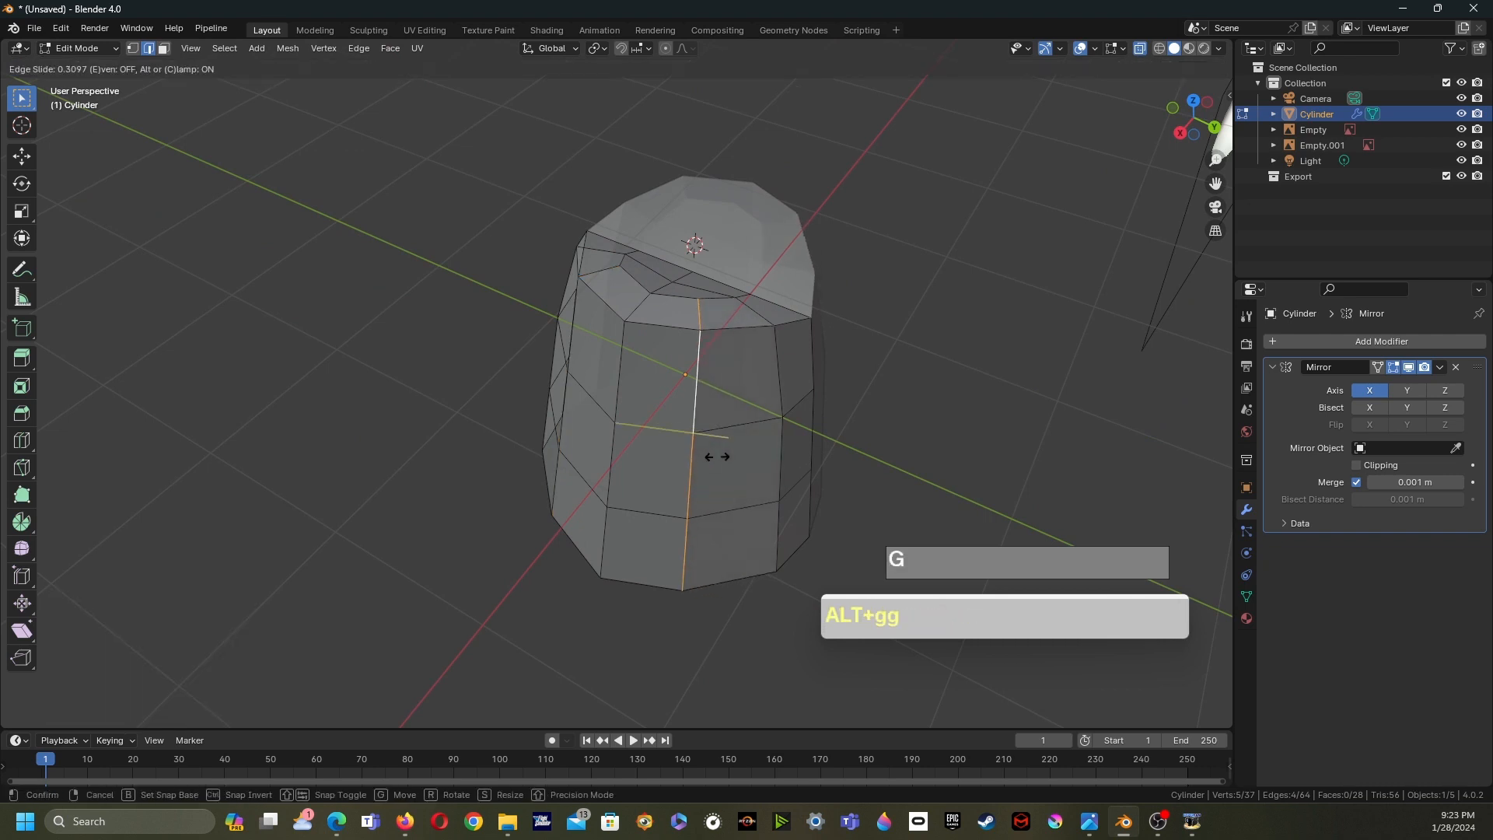
click(720, 460)
middle_drag(720, 459, 814, 453)
shift+middle_drag(815, 453, 716, 485)
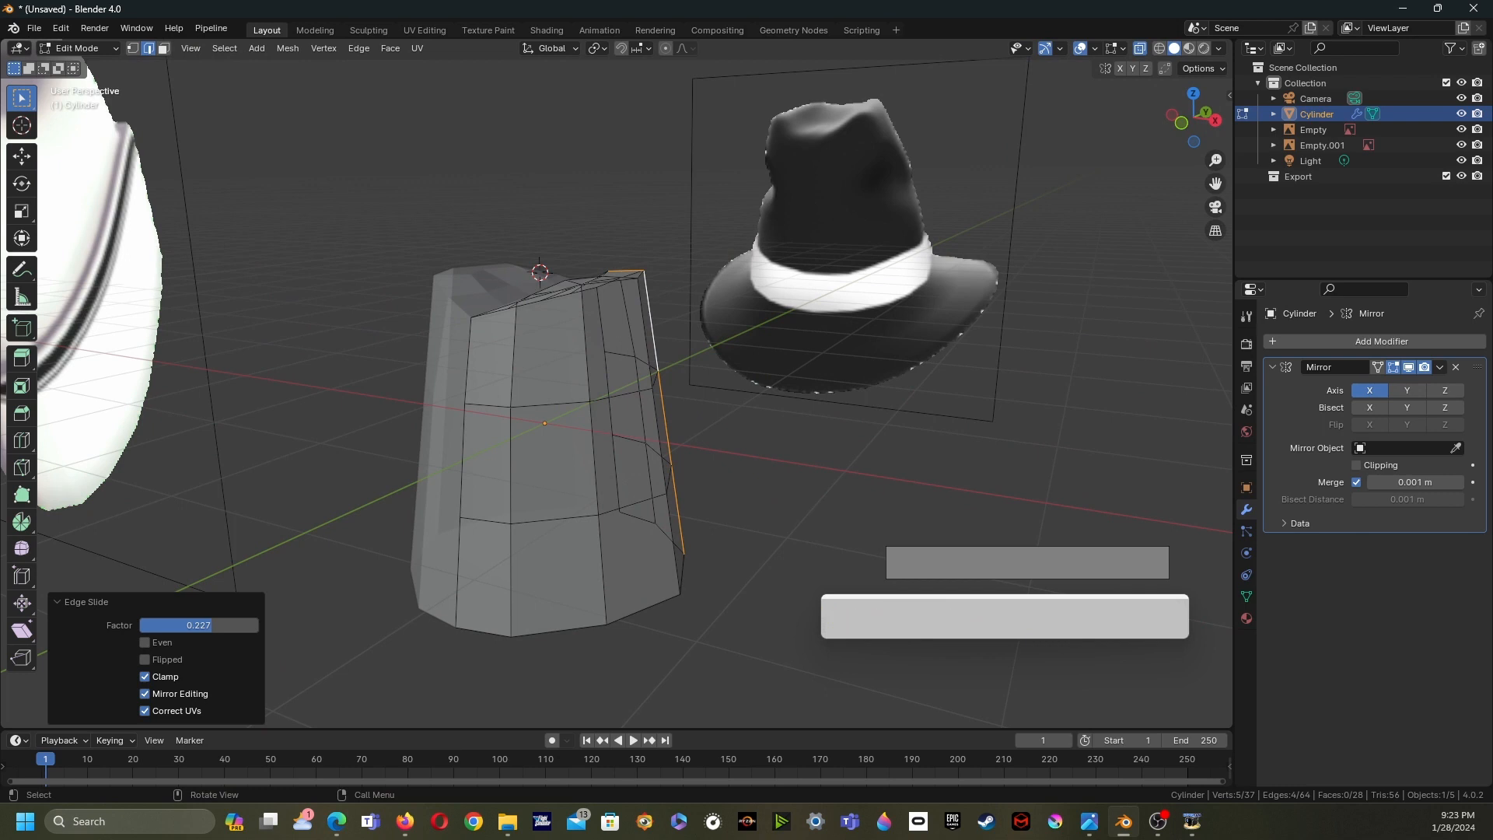
middle_drag(715, 486, 685, 489)
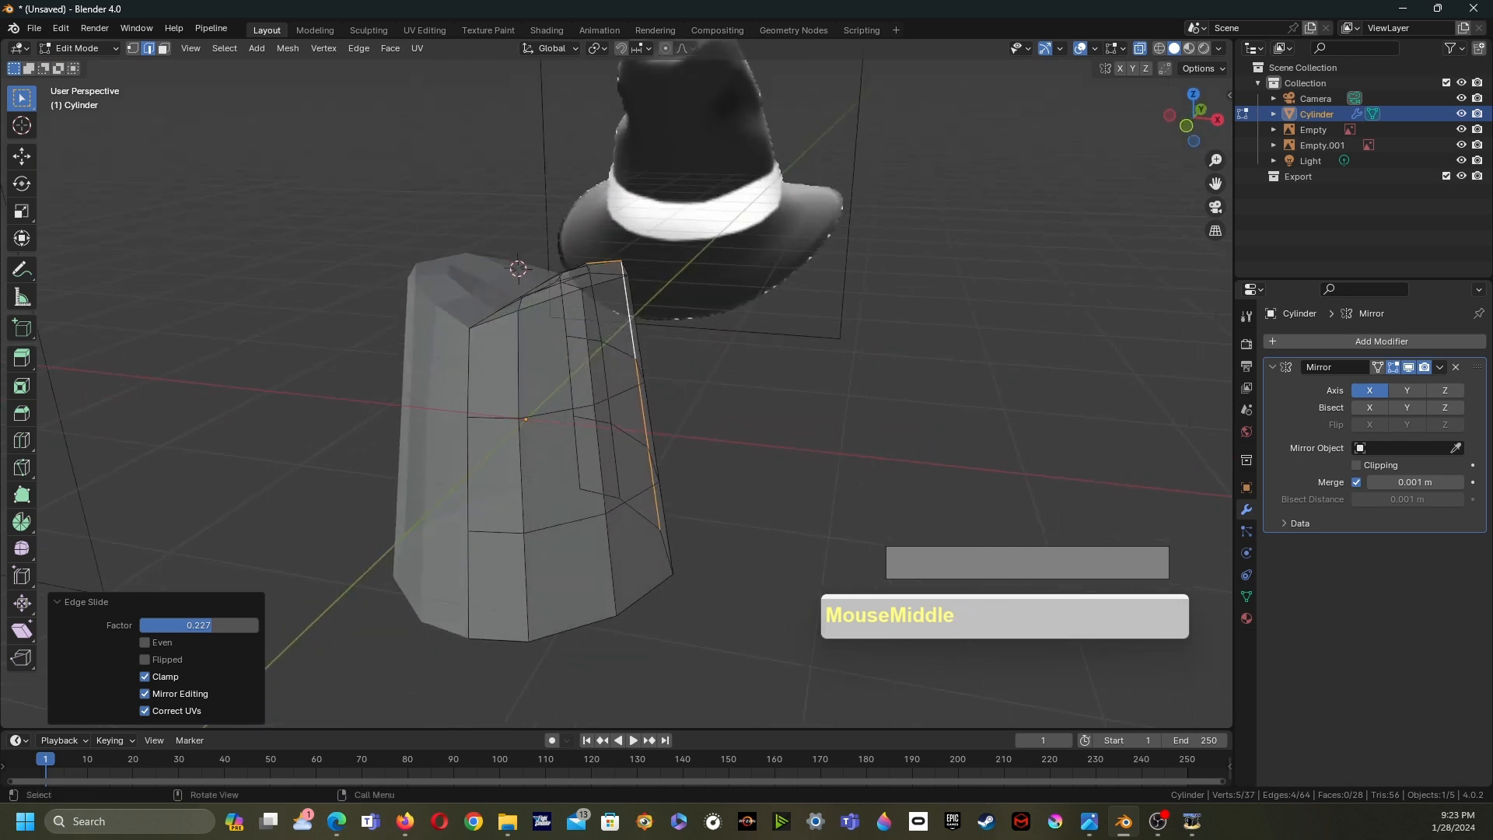
- Switch to vertex selection and reposition a side vertex with the Move tool gizmo
key(1)
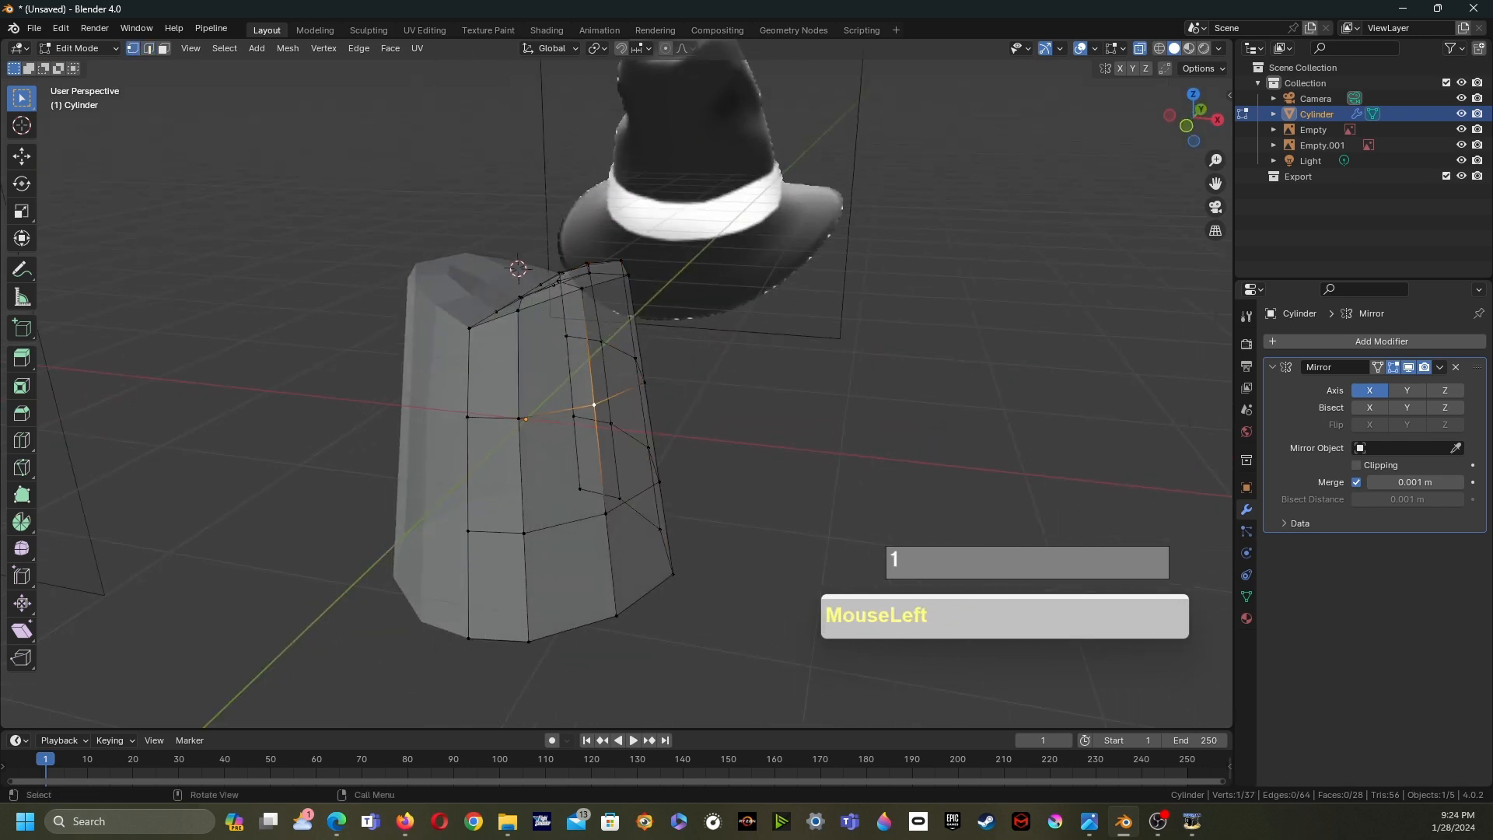
click(21, 156)
middle_drag(622, 467, 692, 440)
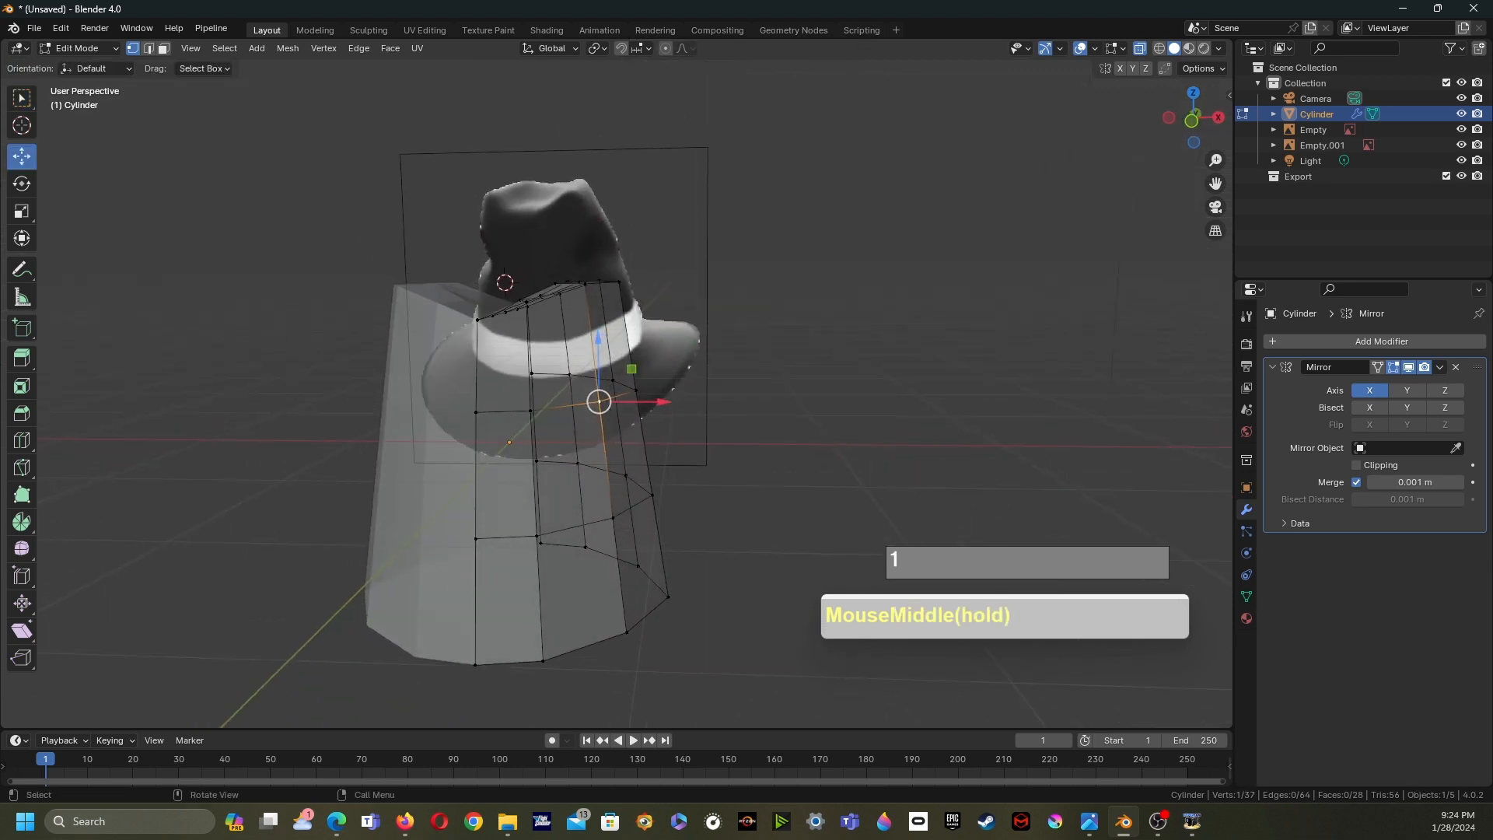
drag(631, 369, 646, 361)
middle_drag(647, 361, 522, 414)
drag(644, 380, 640, 380)
middle_drag(641, 381, 681, 451)
- Add a horizontal loop cut around the middle of the crown
key(ctrl+r)
click(704, 432)
click(704, 431)
click(585, 448)
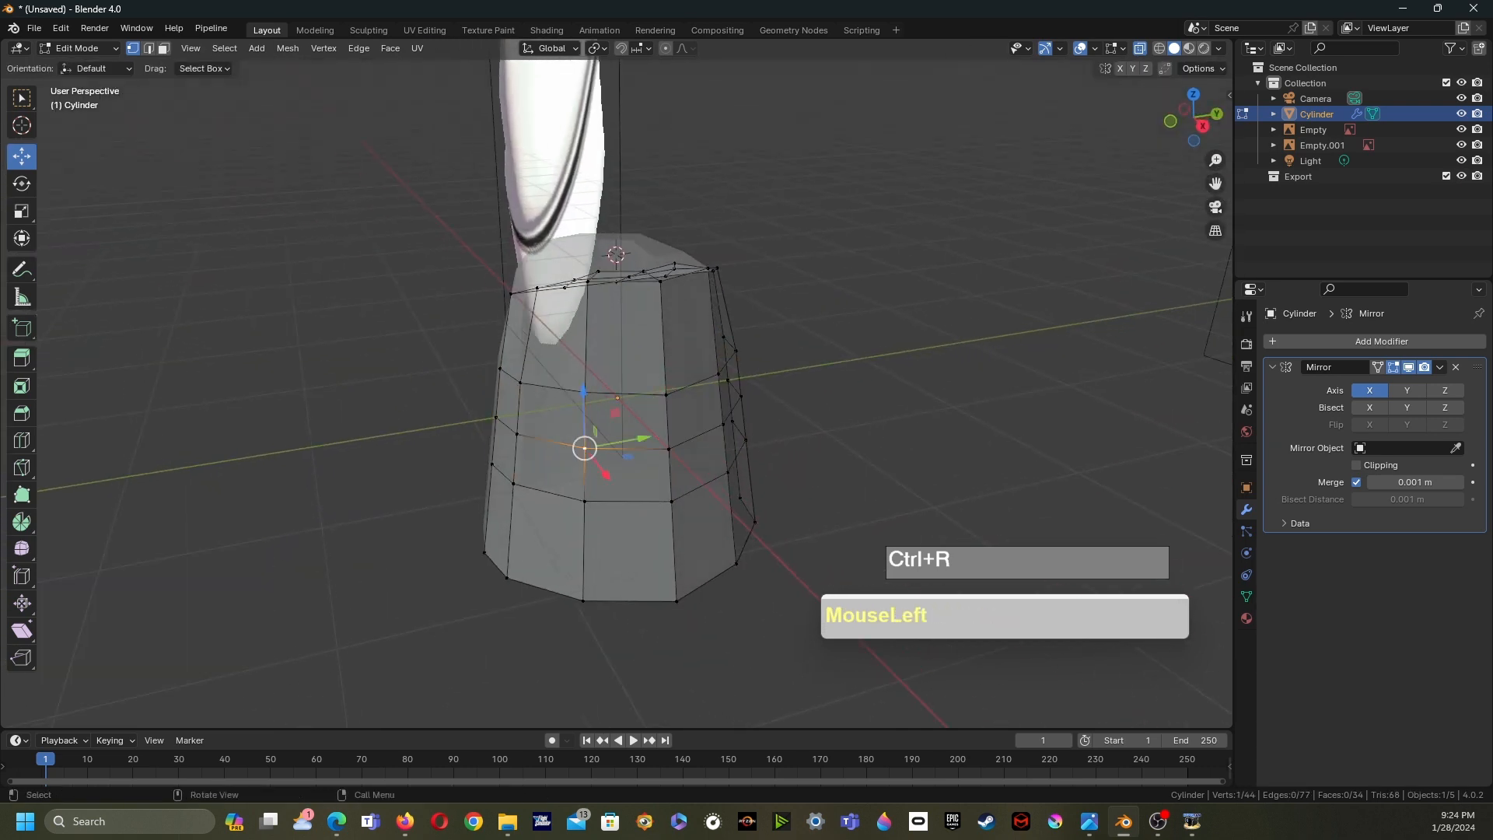
- Vertex-slide the selected side vertex by a factor of 0.474
key(g)
key(g)
click(562, 467)
- Select another side vertex and vertex-slide it by a factor of 0.415
middle_drag(562, 467, 480, 487)
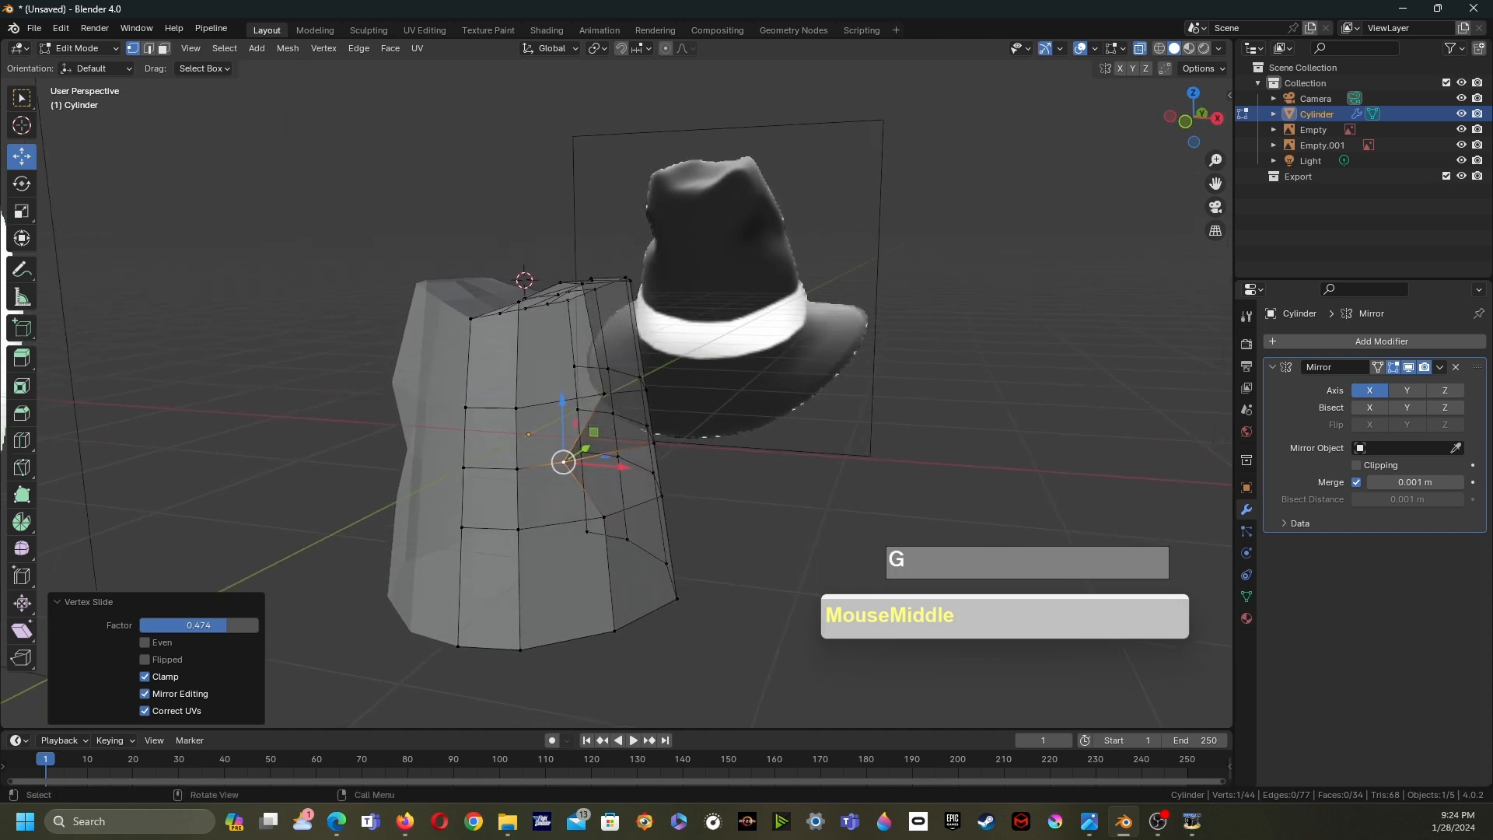
click(604, 518)
key(g)
key(g)
click(627, 508)
middle_drag(628, 507, 628, 510)
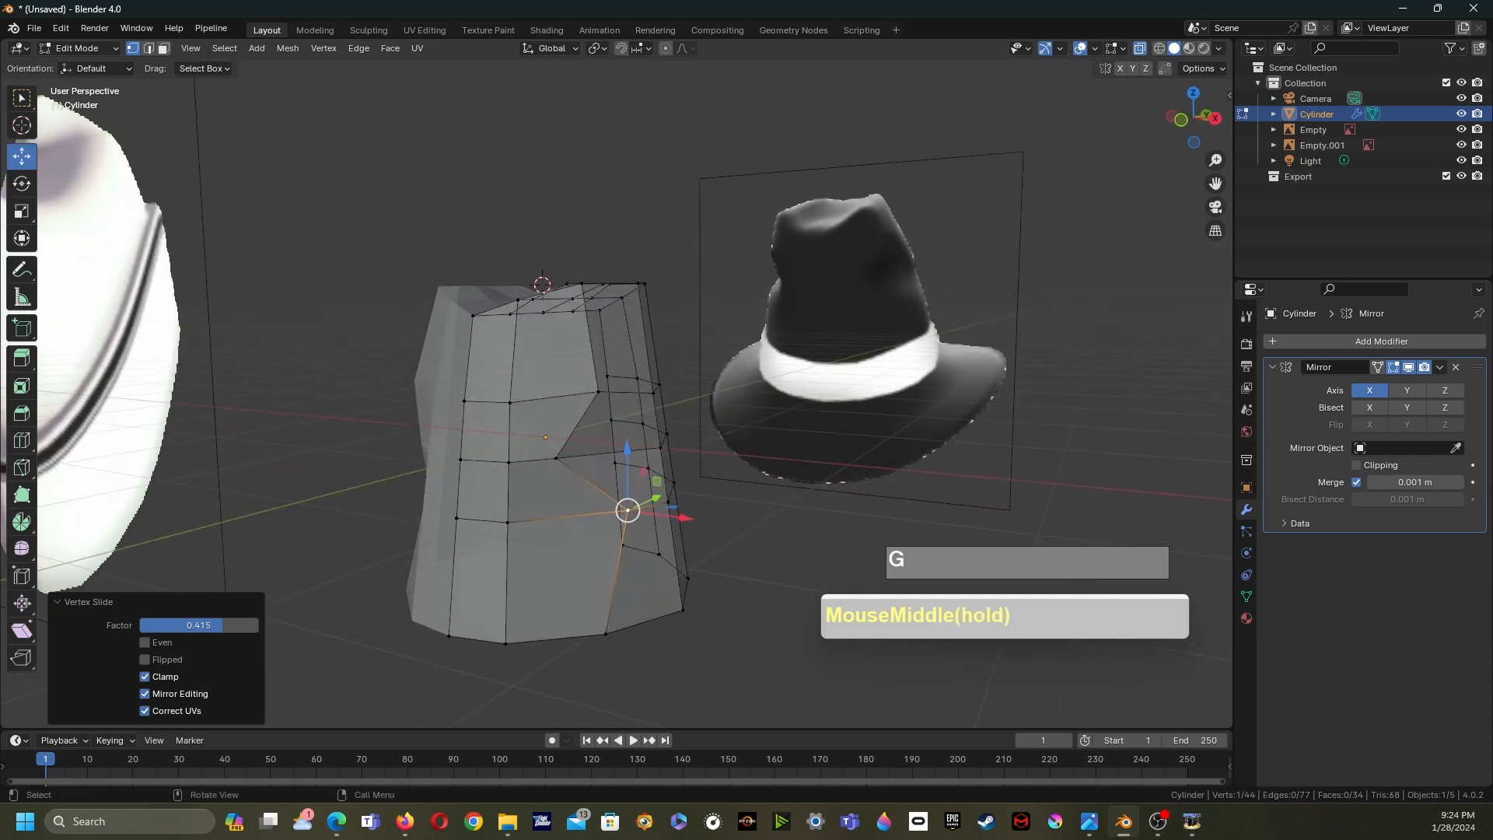
key(ctrl+1)
click(935, 269)
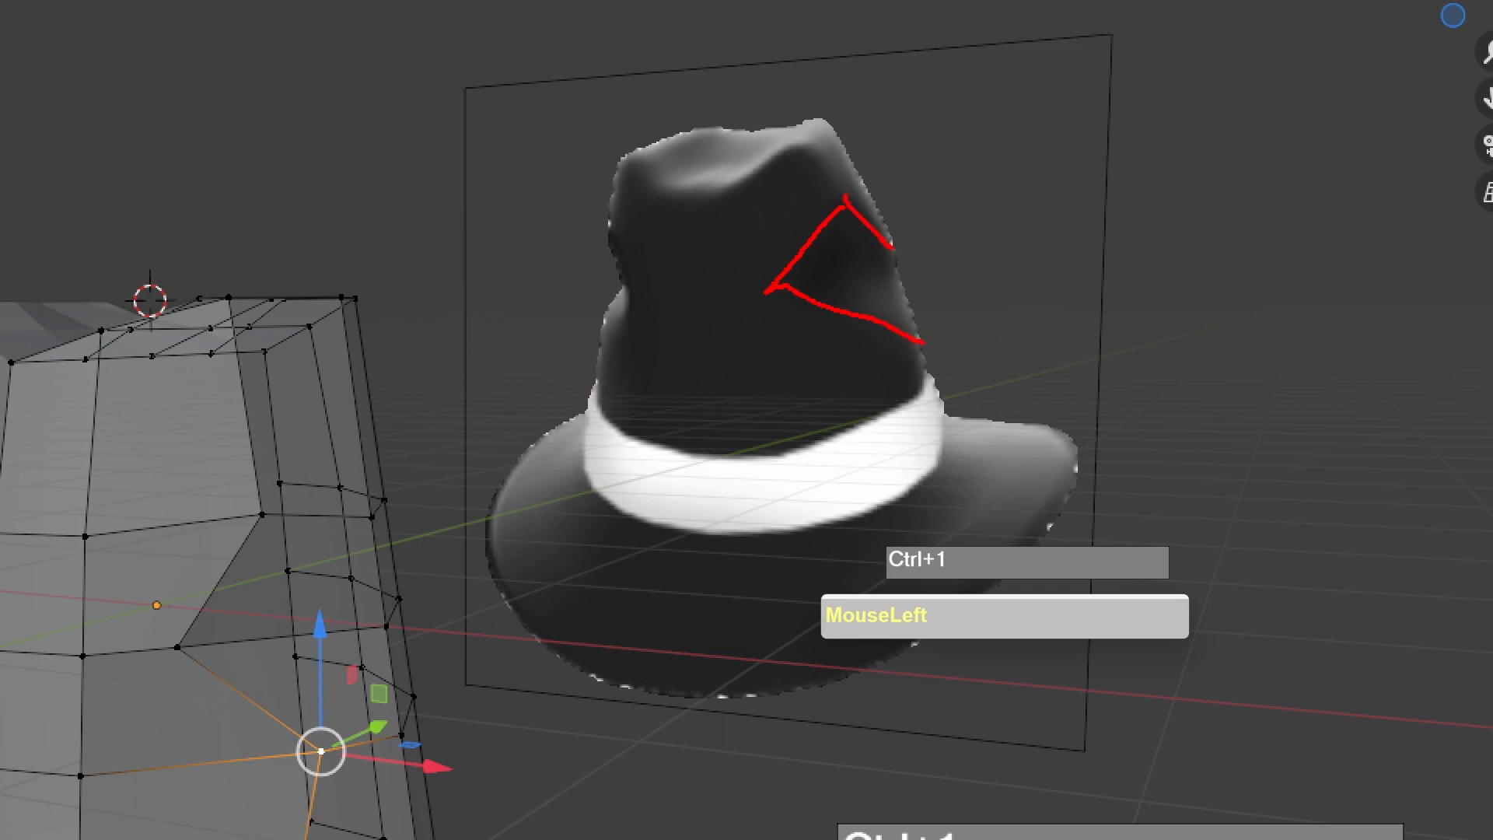
key(Escape)
key(Escape)
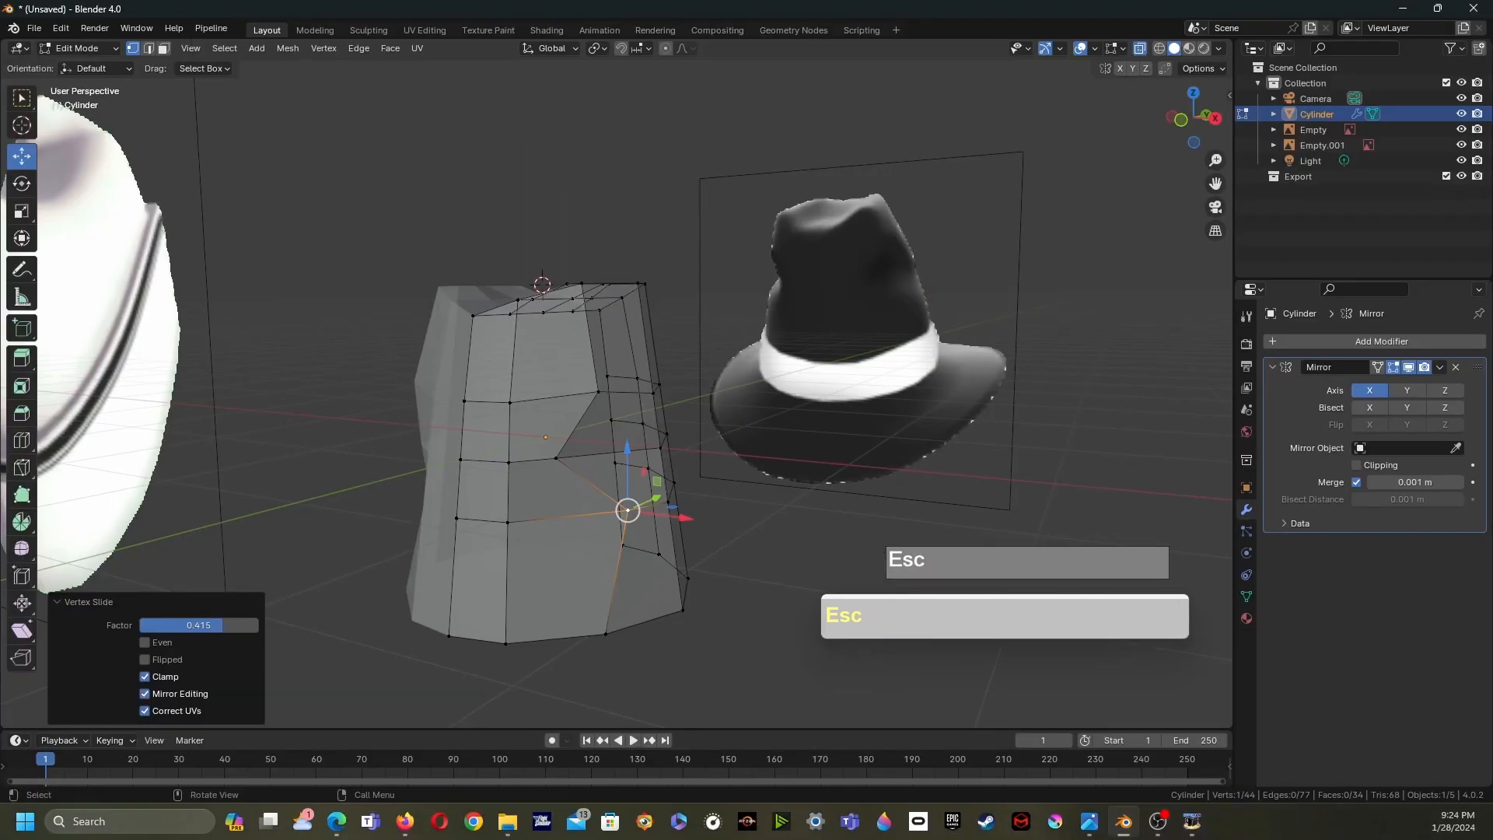
- Move the selected side vertices -0.094 m along the X axis
middle_drag(627, 510, 613, 490)
click(614, 497)
click(657, 460)
shift+click(739, 451)
middle_drag(740, 454, 830, 454)
drag(726, 444, 716, 437)
middle_drag(716, 438, 577, 433)
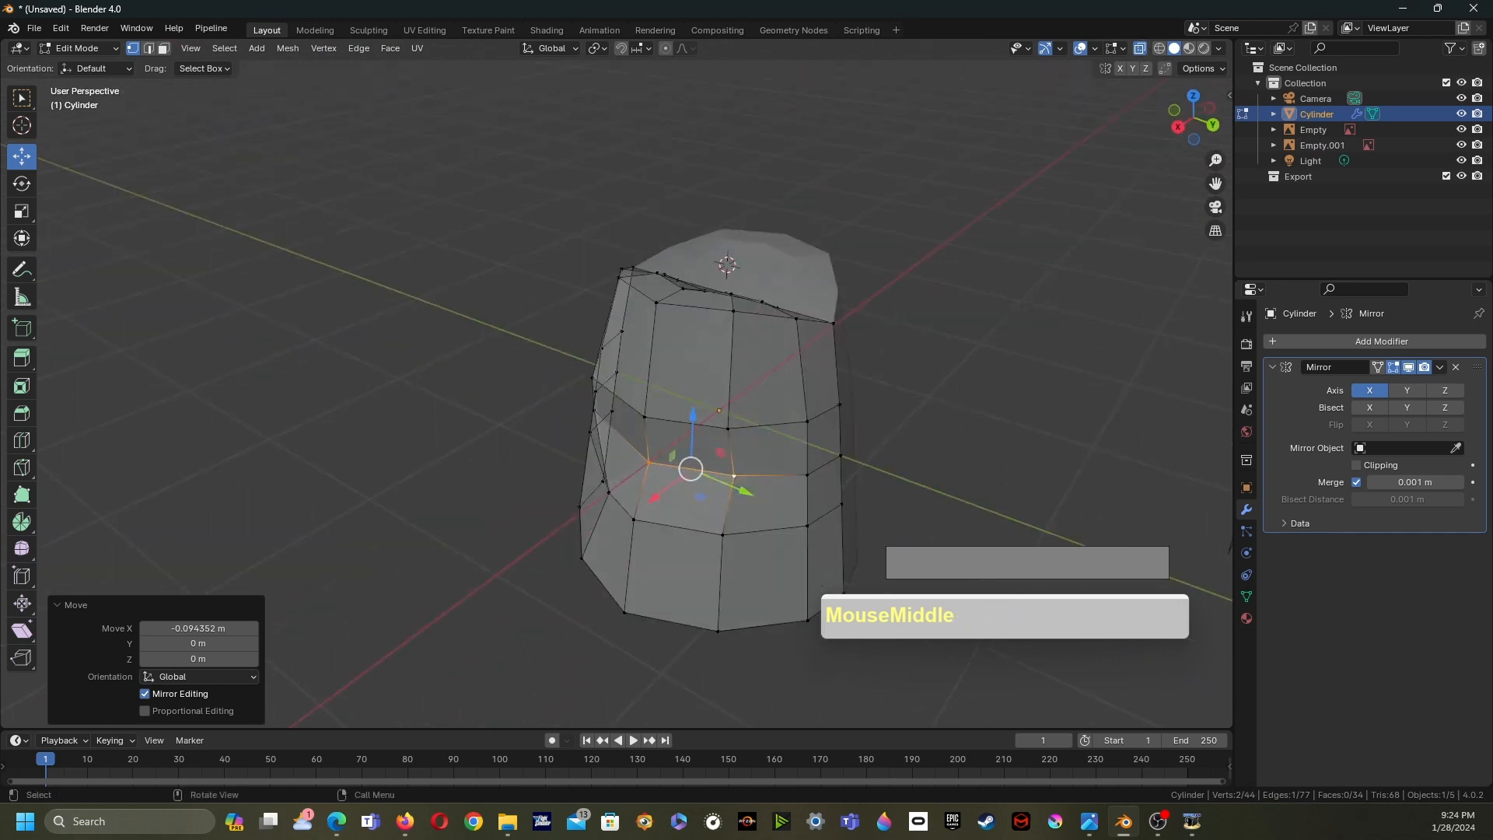
- Vertex-slide a side vertex by a factor of 0.358
click(733, 477)
key(g)
key(g)
click(764, 486)
- Select vertices near the crown's top rim and move them with the gizmo, shifting -0.133 m along Y
middle_drag(764, 486, 1023, 541)
scroll(1024, 541, up, 2)
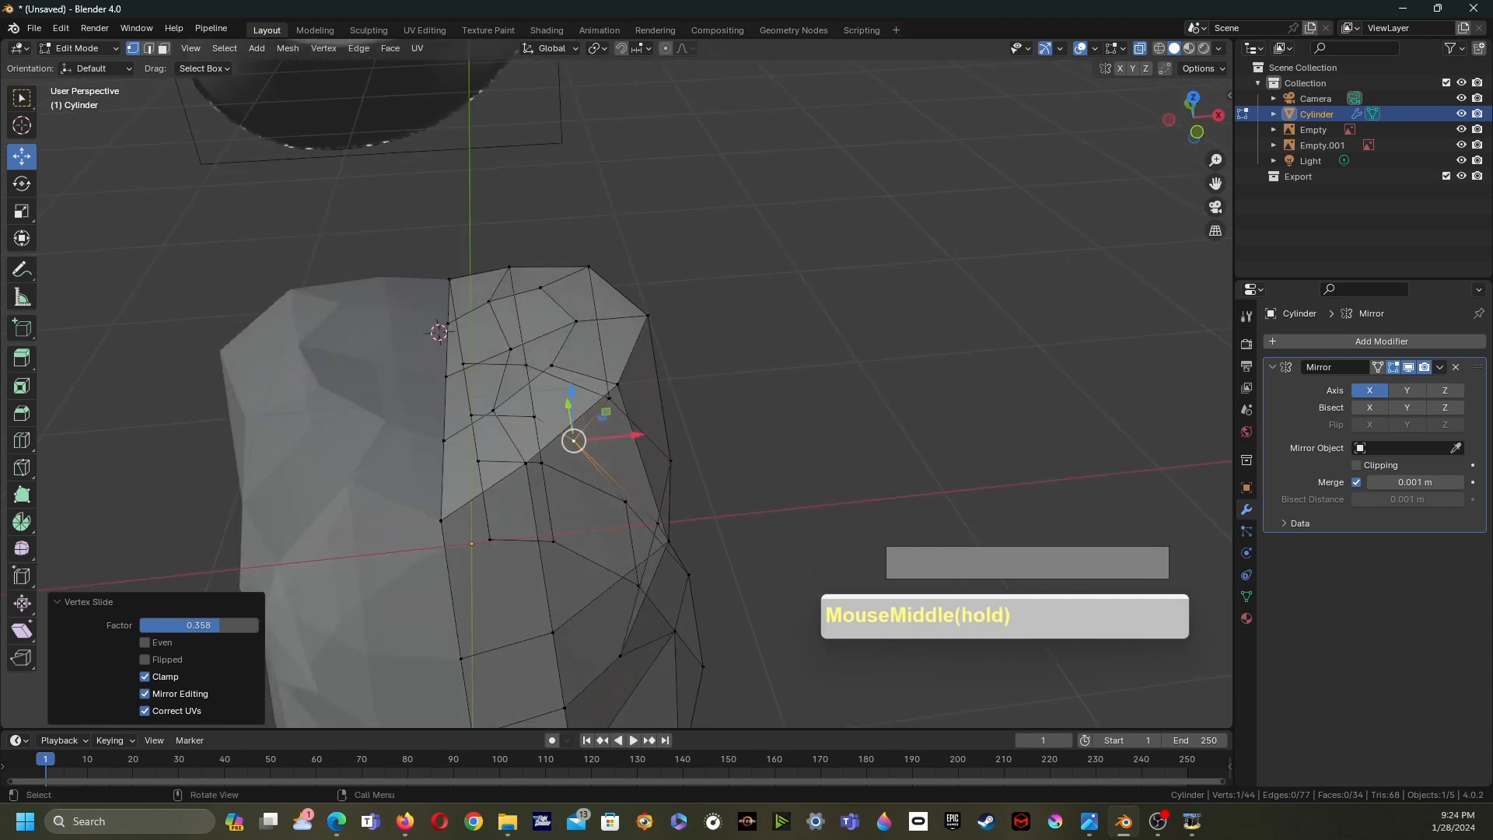
shift+click(488, 301)
middle_drag(493, 411, 474, 376)
click(778, 388)
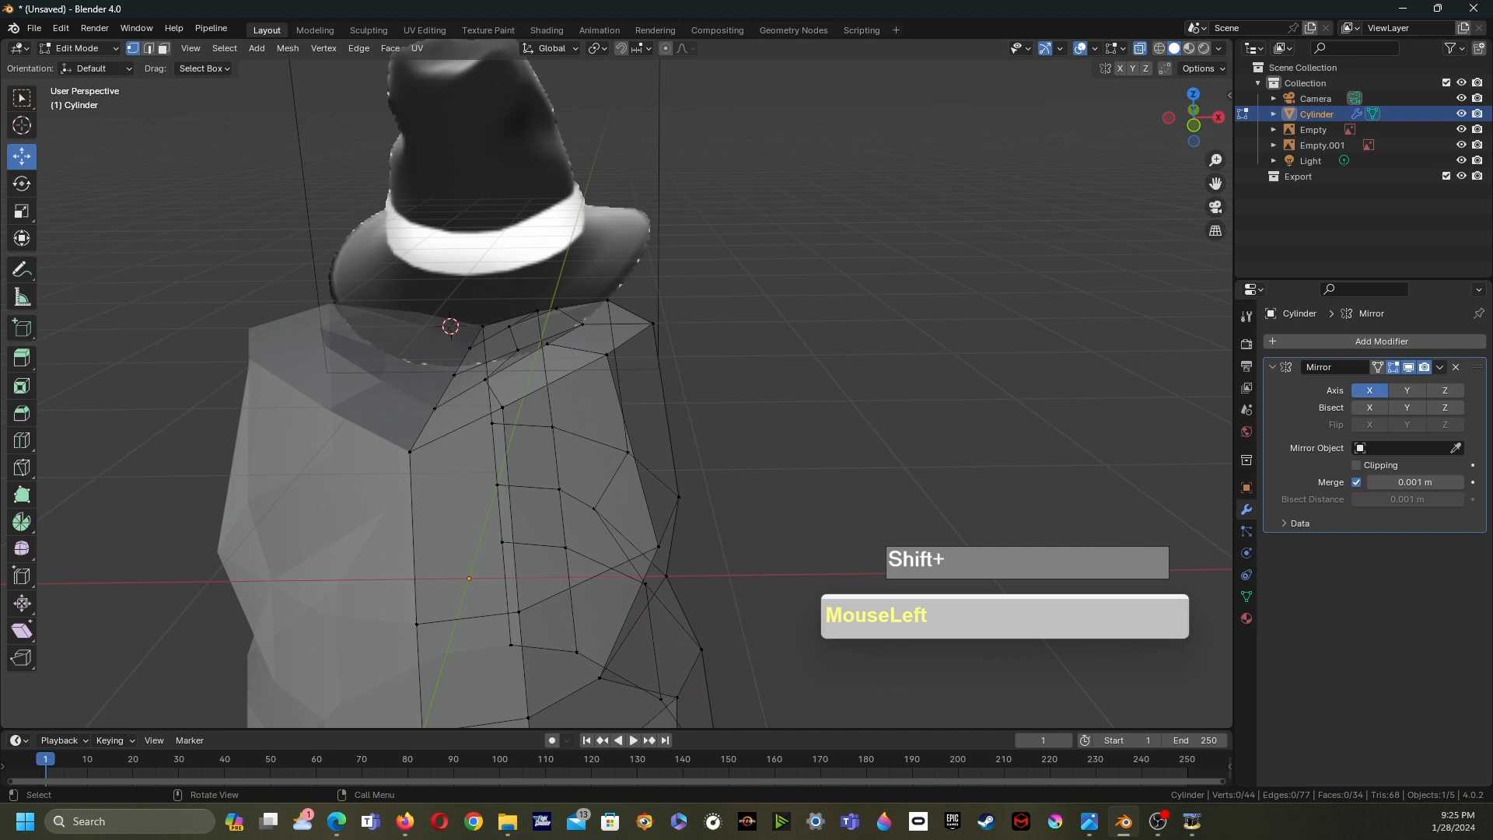
shift+click(517, 348)
middle_drag(517, 348, 545, 349)
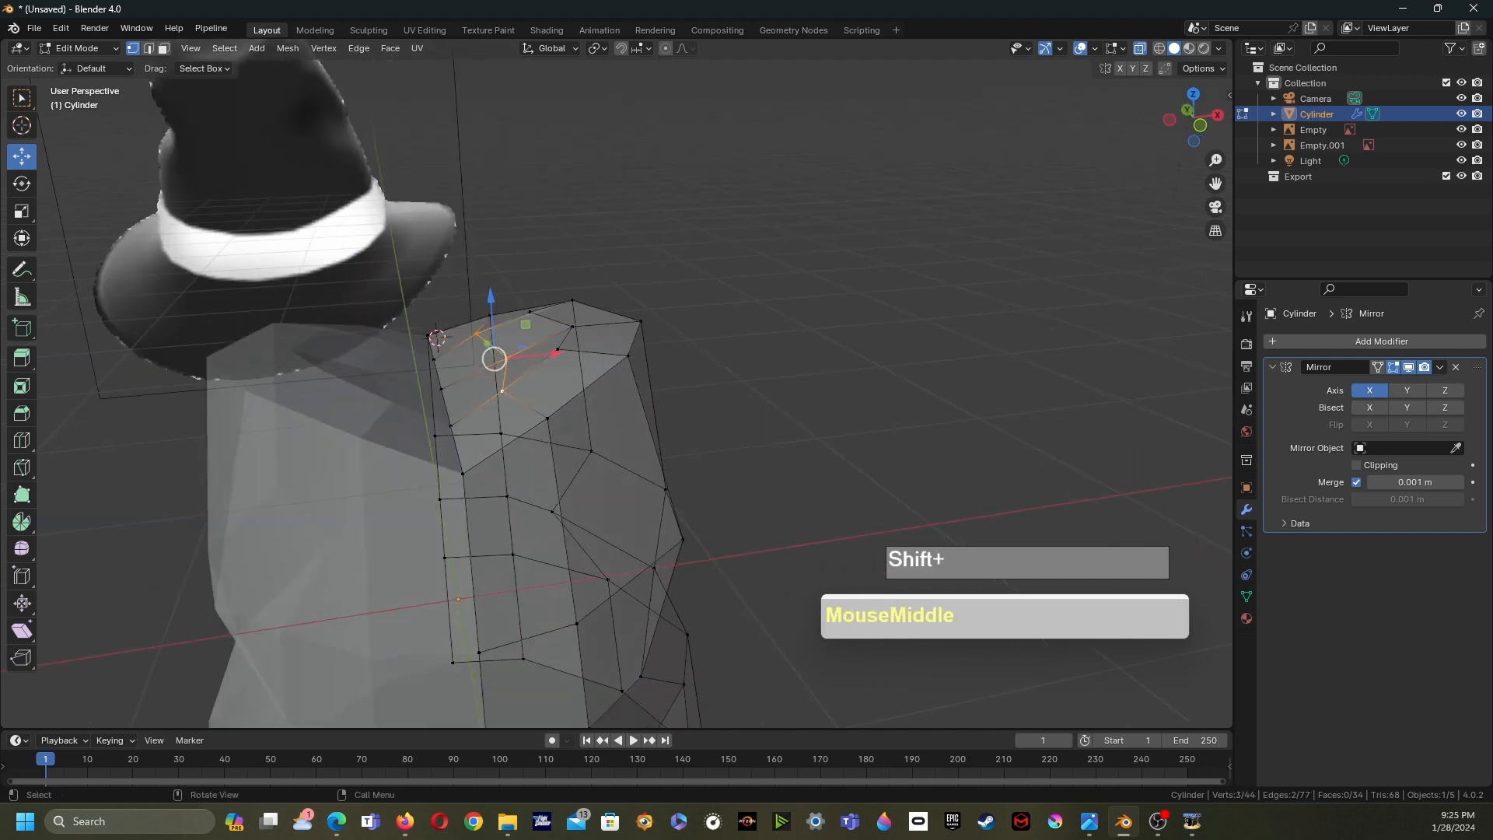
drag(491, 298, 492, 326)
middle_drag(492, 325, 336, 383)
click(496, 288)
drag(496, 288, 462, 301)
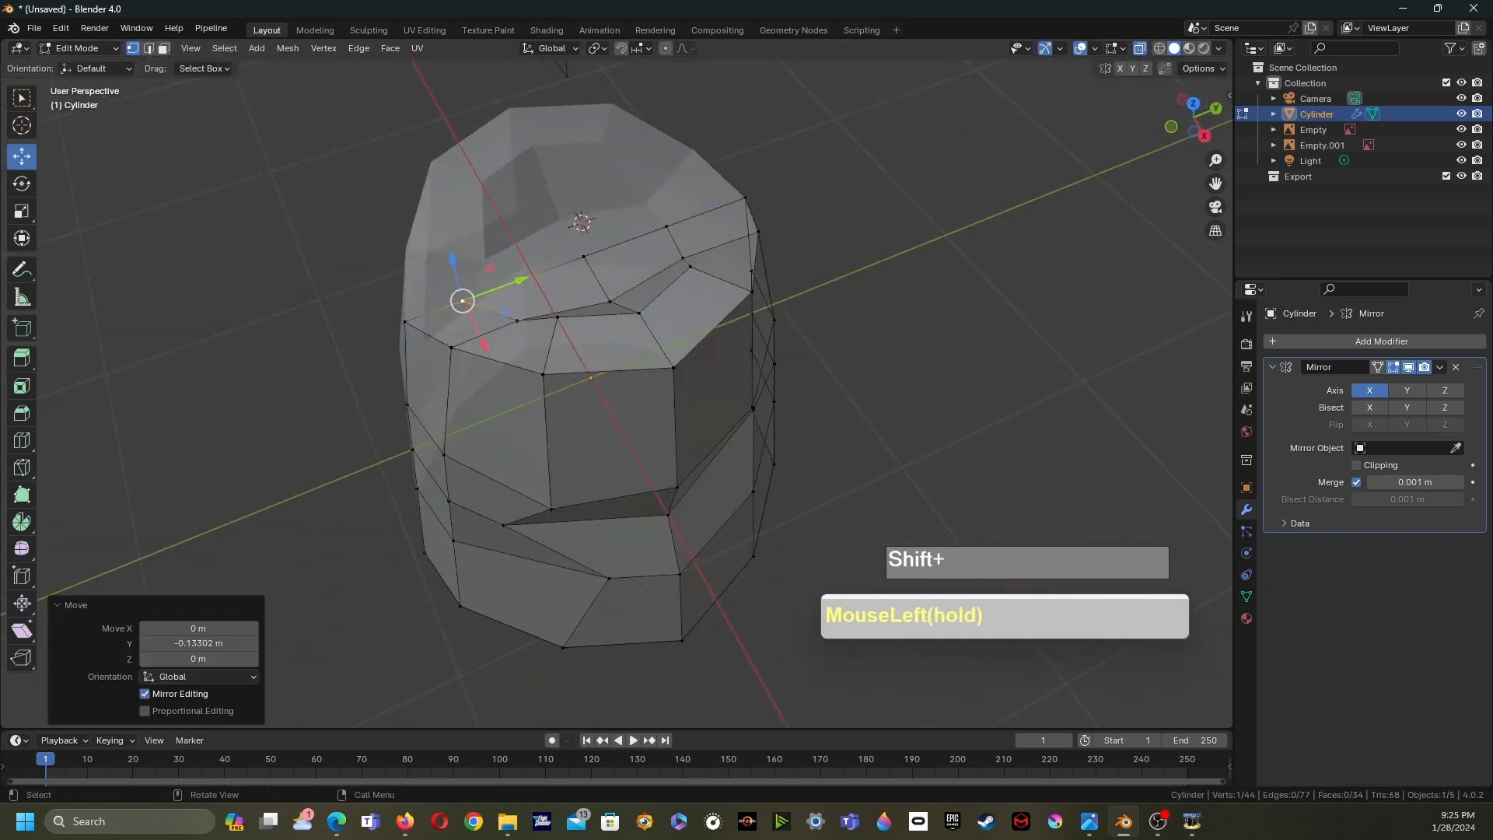
middle_drag(462, 301, 467, 342)
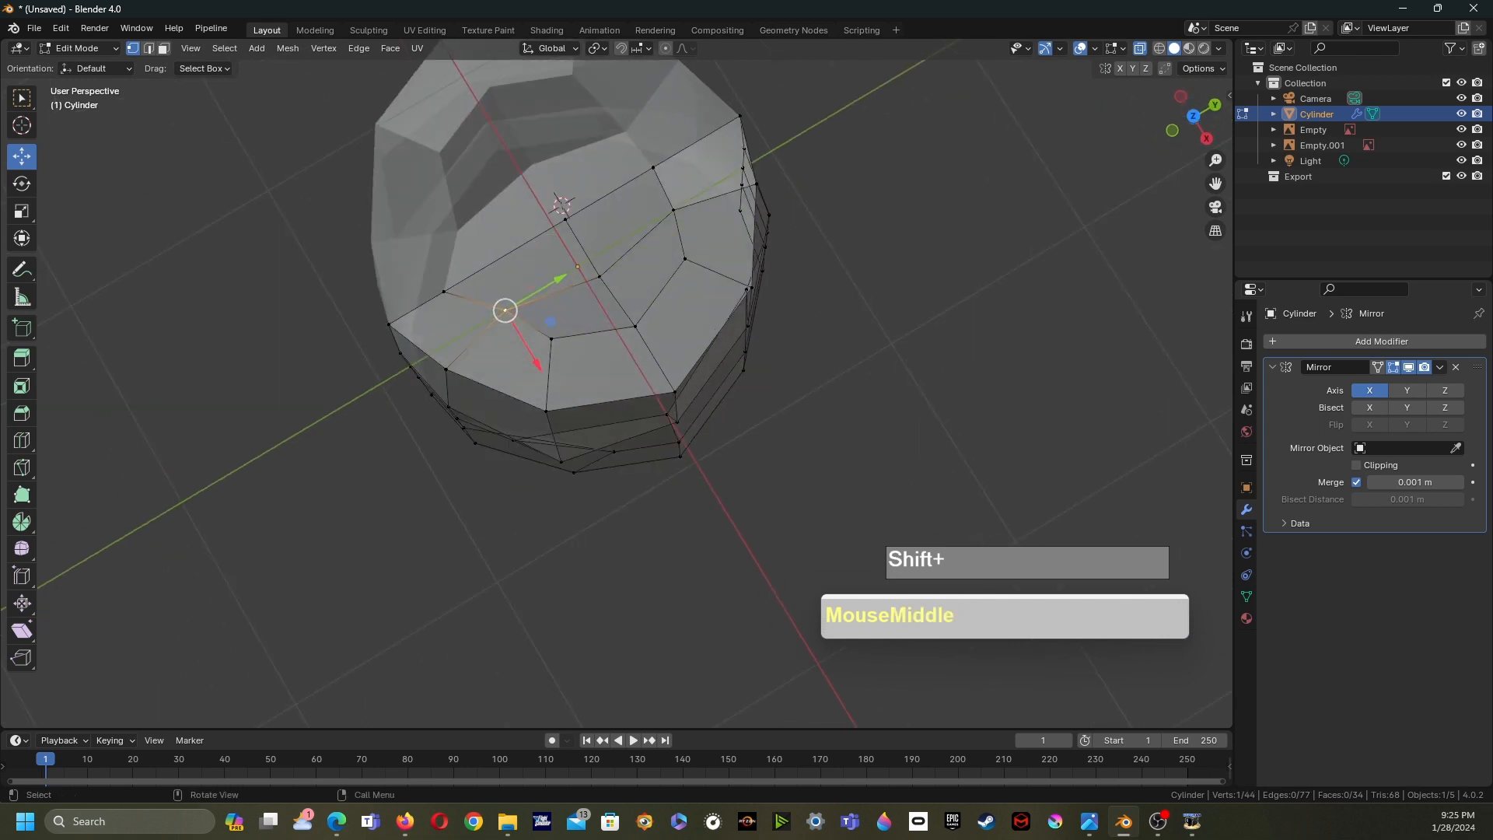
- Vertex-slide the selected rim vertex by a factor of 0.424
key(g)
key(g)
click(506, 346)
middle_drag(506, 346, 572, 164)
middle_drag(572, 163, 602, 97)
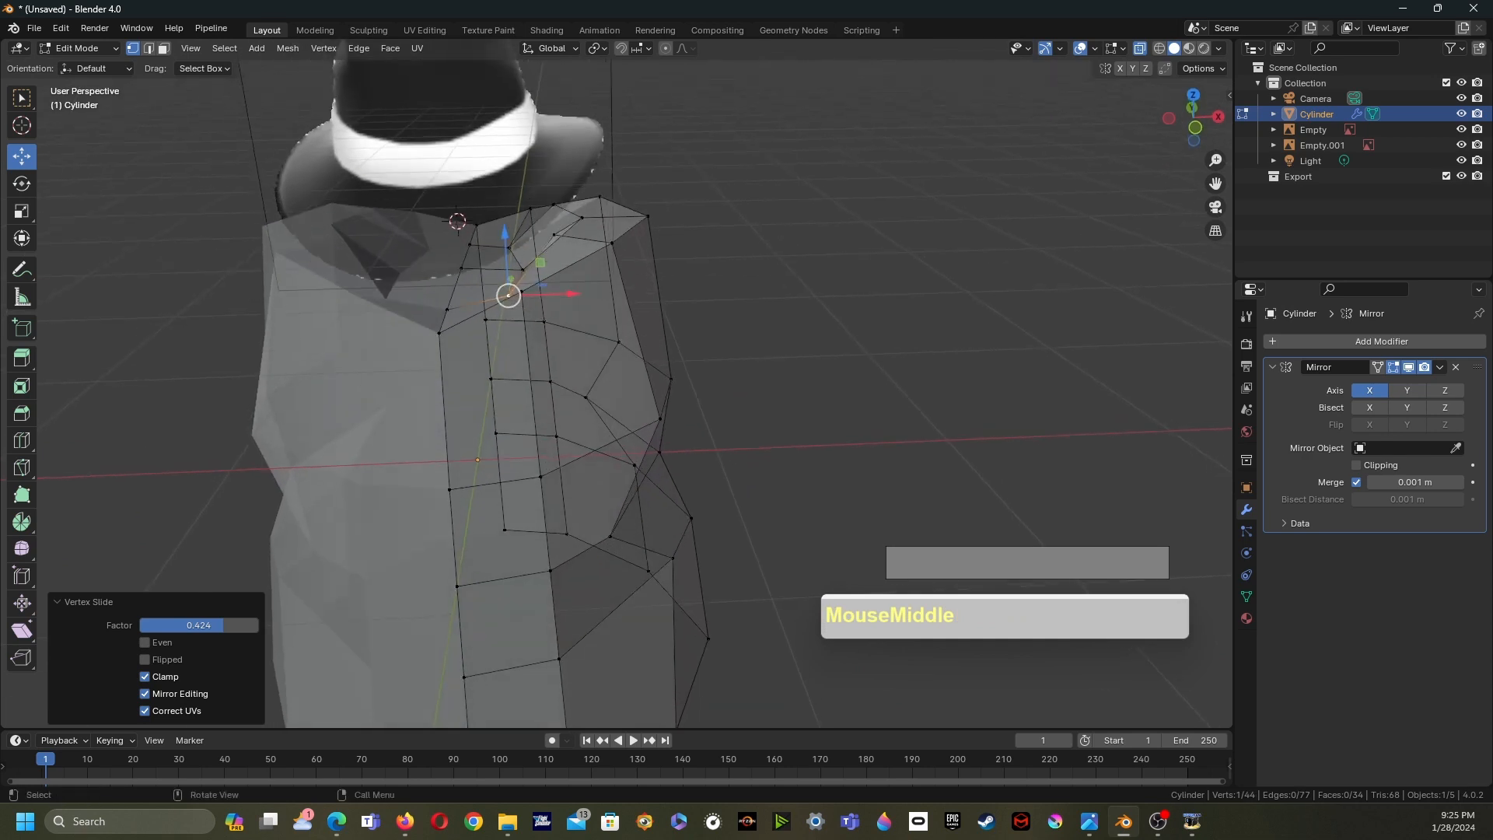
- Select the crown's bottom edge loop, set the pivot to the 3D cursor, and scale the loop by 1.189
scroll(614, 388, down, 4)
shift+middle_drag(614, 389, 502, 298)
middle_drag(501, 299, 546, 290)
drag(644, 551, 406, 469)
middle_drag(420, 459, 408, 484)
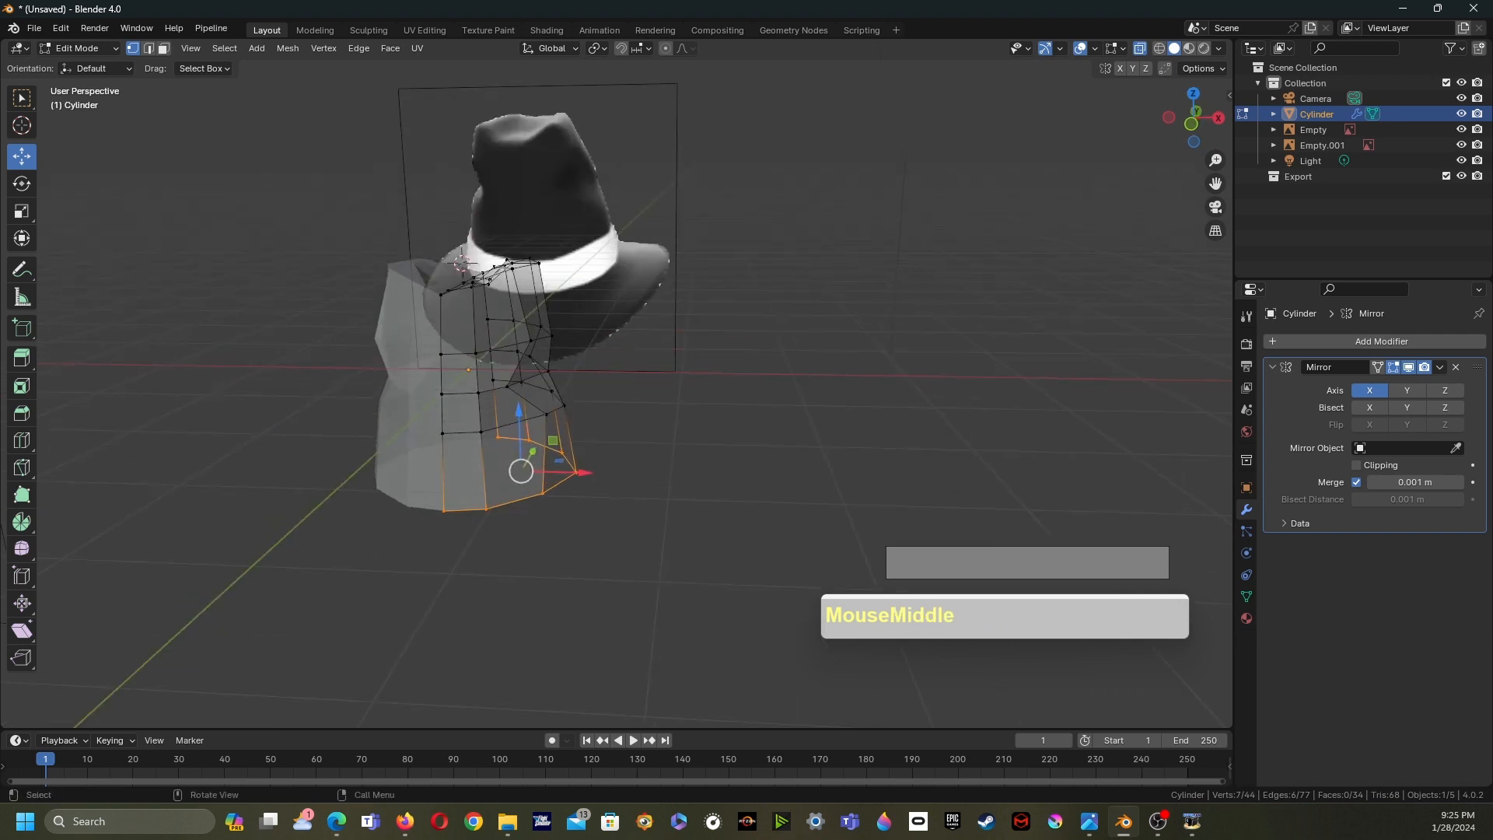
click(597, 48)
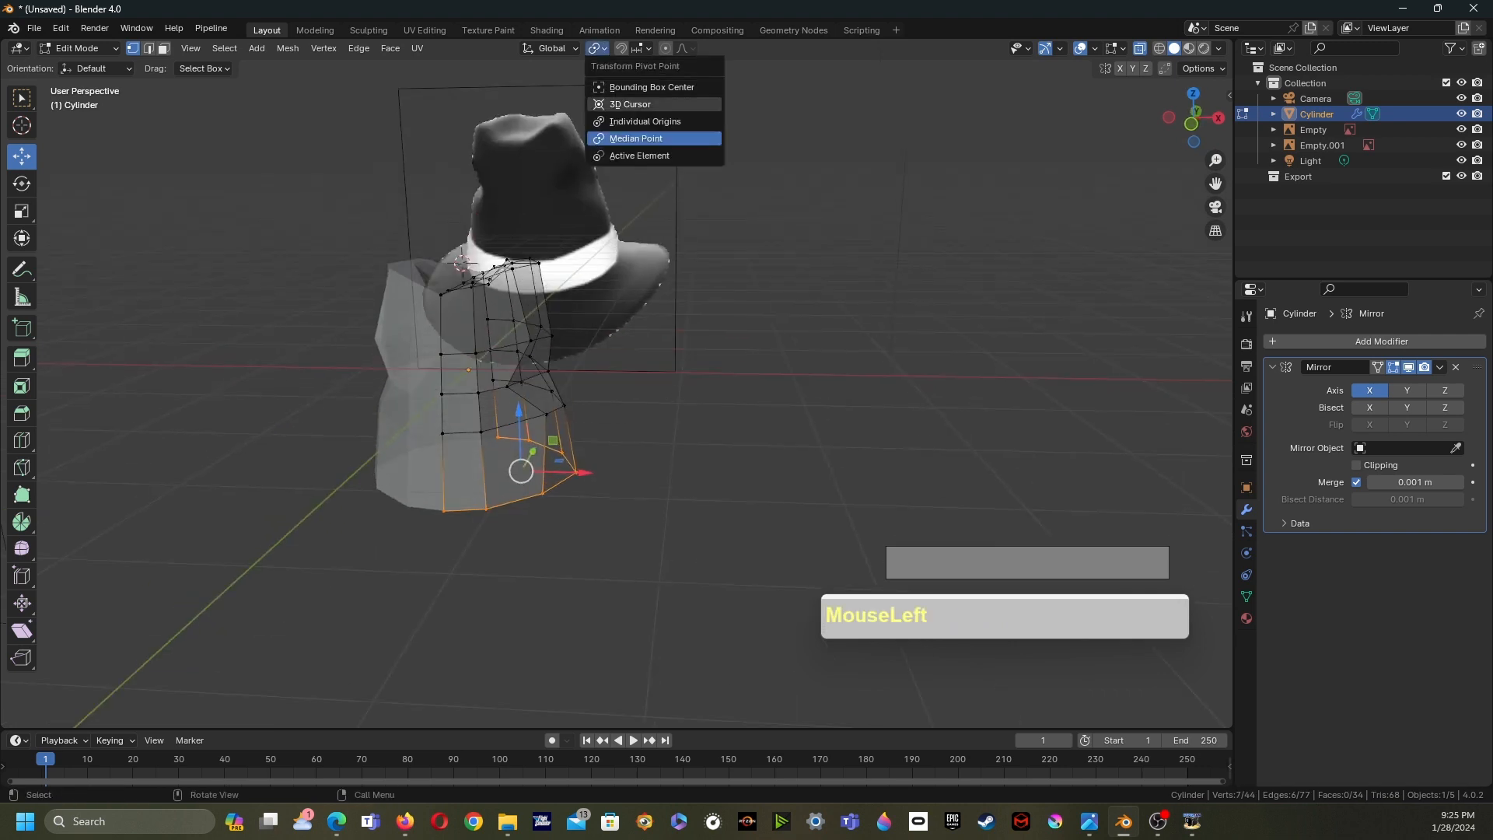
click(630, 104)
middle_drag(606, 233, 575, 268)
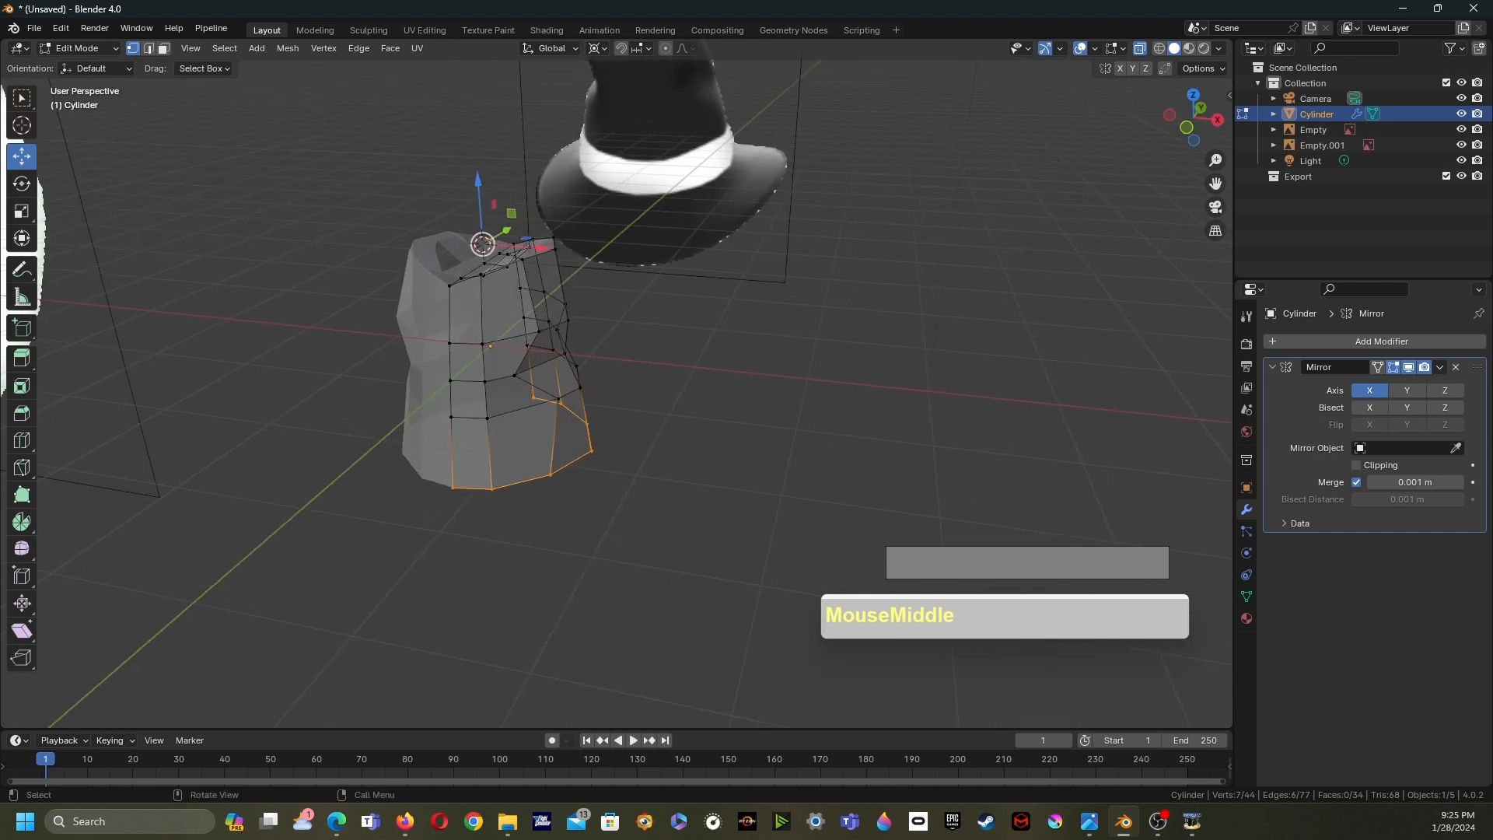
key(s)
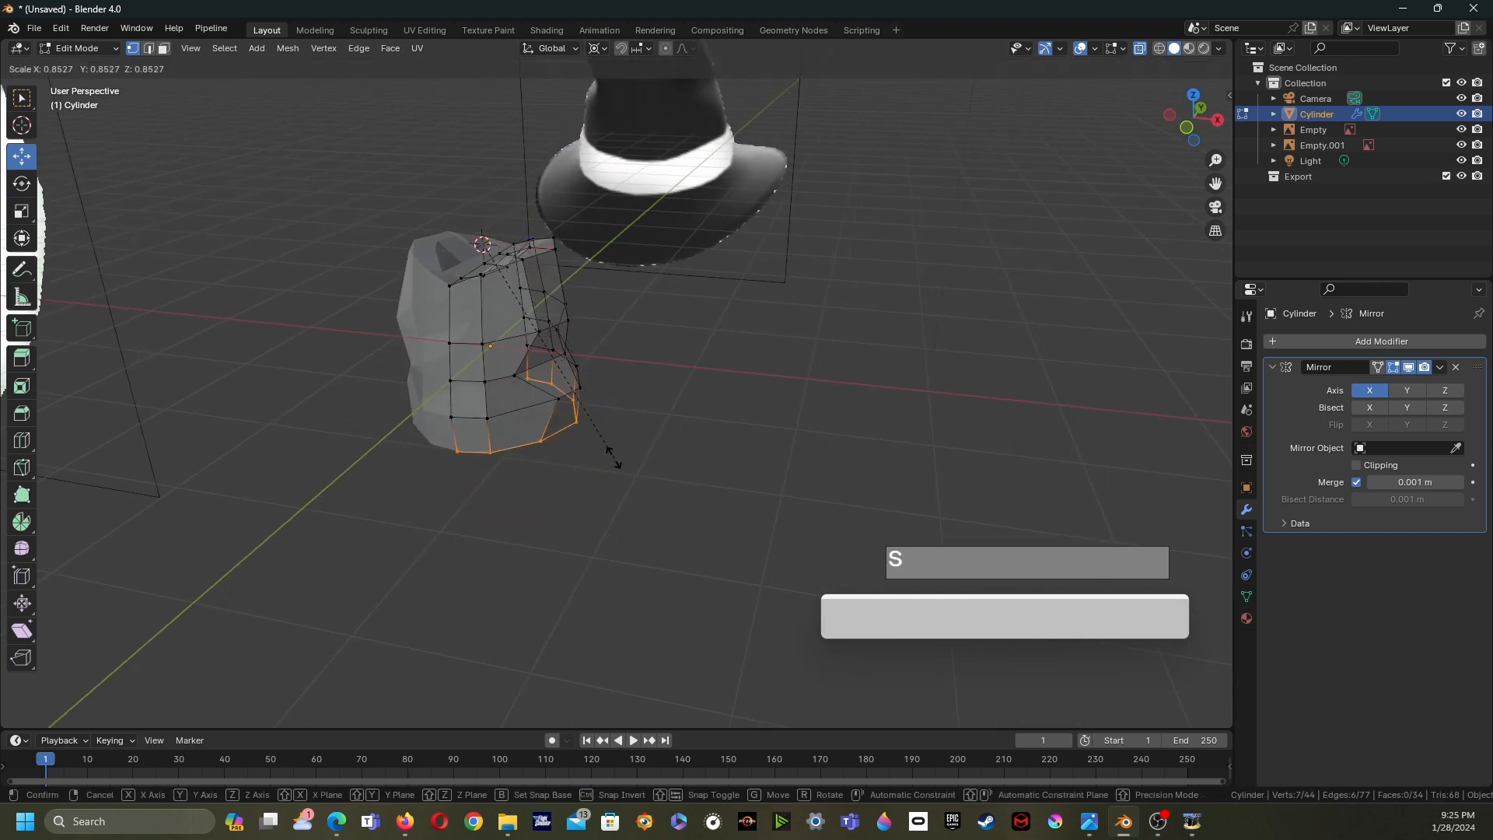
click(692, 525)
- Add a loop cut near the bottom of the crown
middle_drag(692, 524, 564, 464)
key(ctrl+r)
click(540, 440)
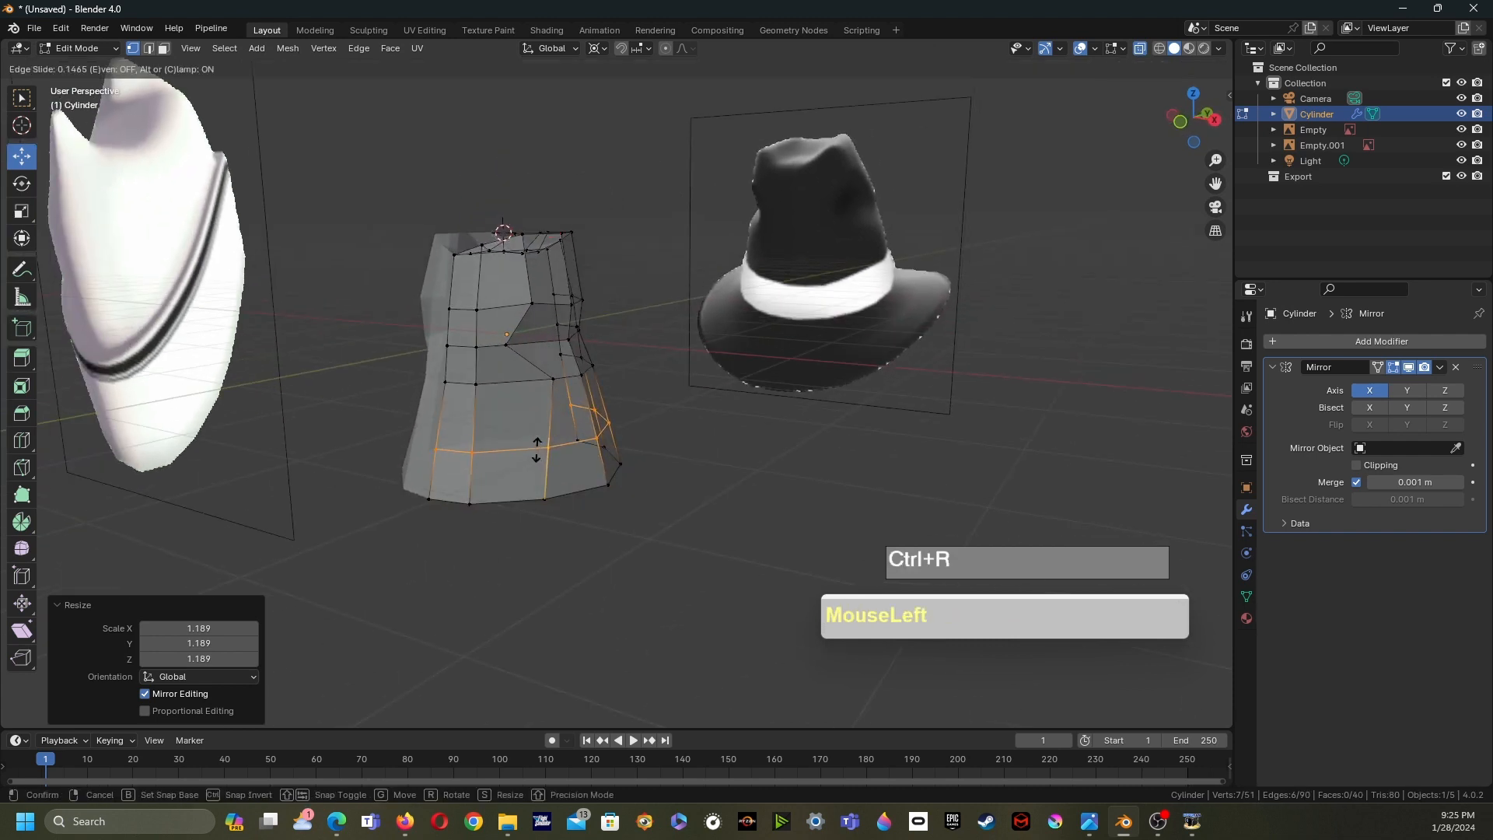
right_click(536, 449)
- Select the crown's bottom edge loop and extrude its edges in place
middle_drag(536, 449, 474, 445)
shift+middle_drag(474, 444, 606, 436)
middle_drag(607, 435, 719, 449)
scroll(669, 432, down, 1)
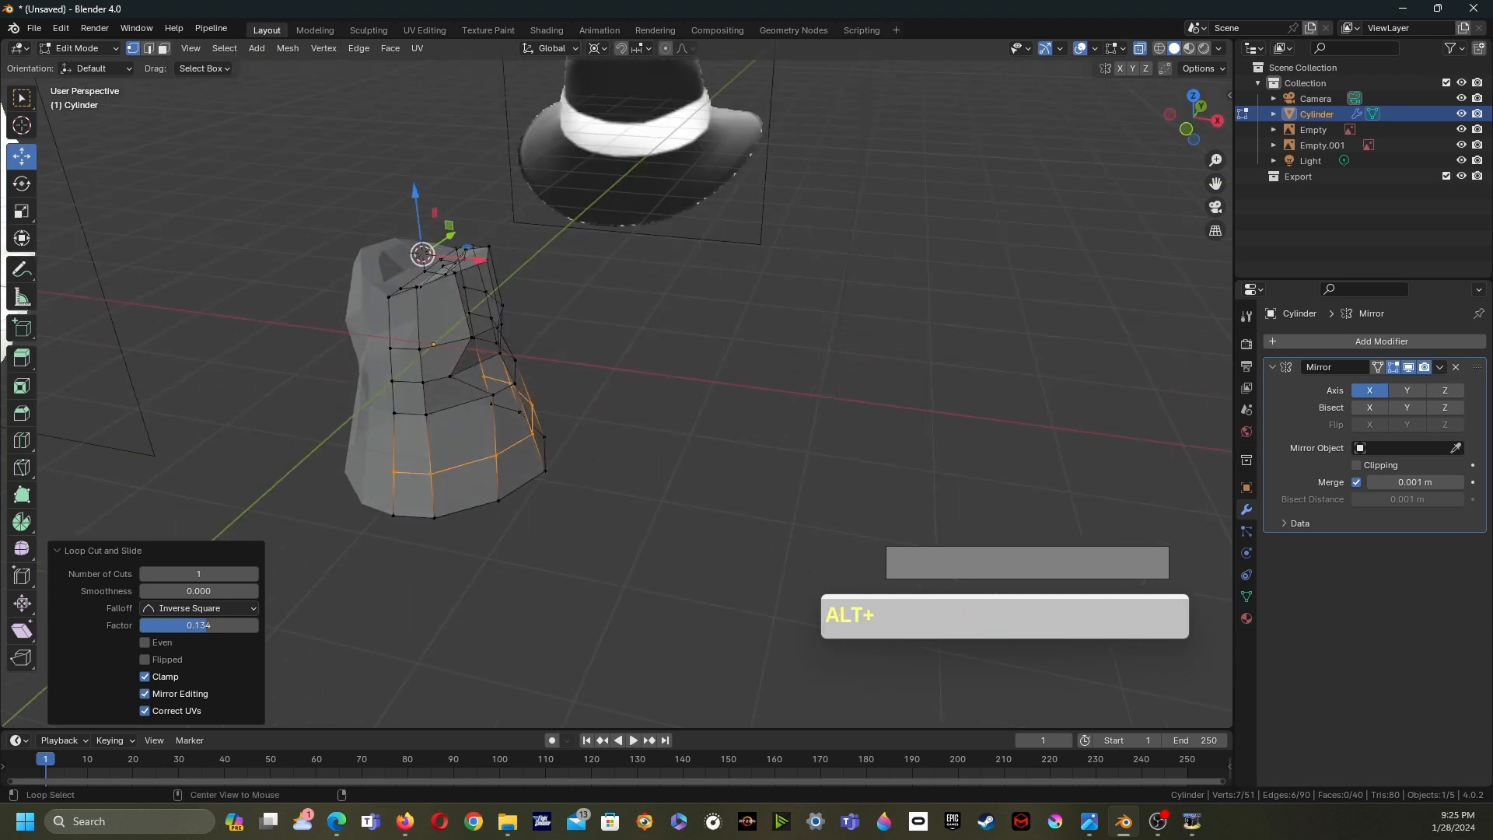
alt+click(447, 514)
mouse_move(466, 510)
middle_down()
mouse_move(447, 533)
mouse_move(421, 523)
mouse_move(436, 497)
mouse_move(415, 519)
mouse_move(451, 494)
middle_up()
scroll(435, 497, up, 2)
shift+middle_drag(451, 493, 499, 462)
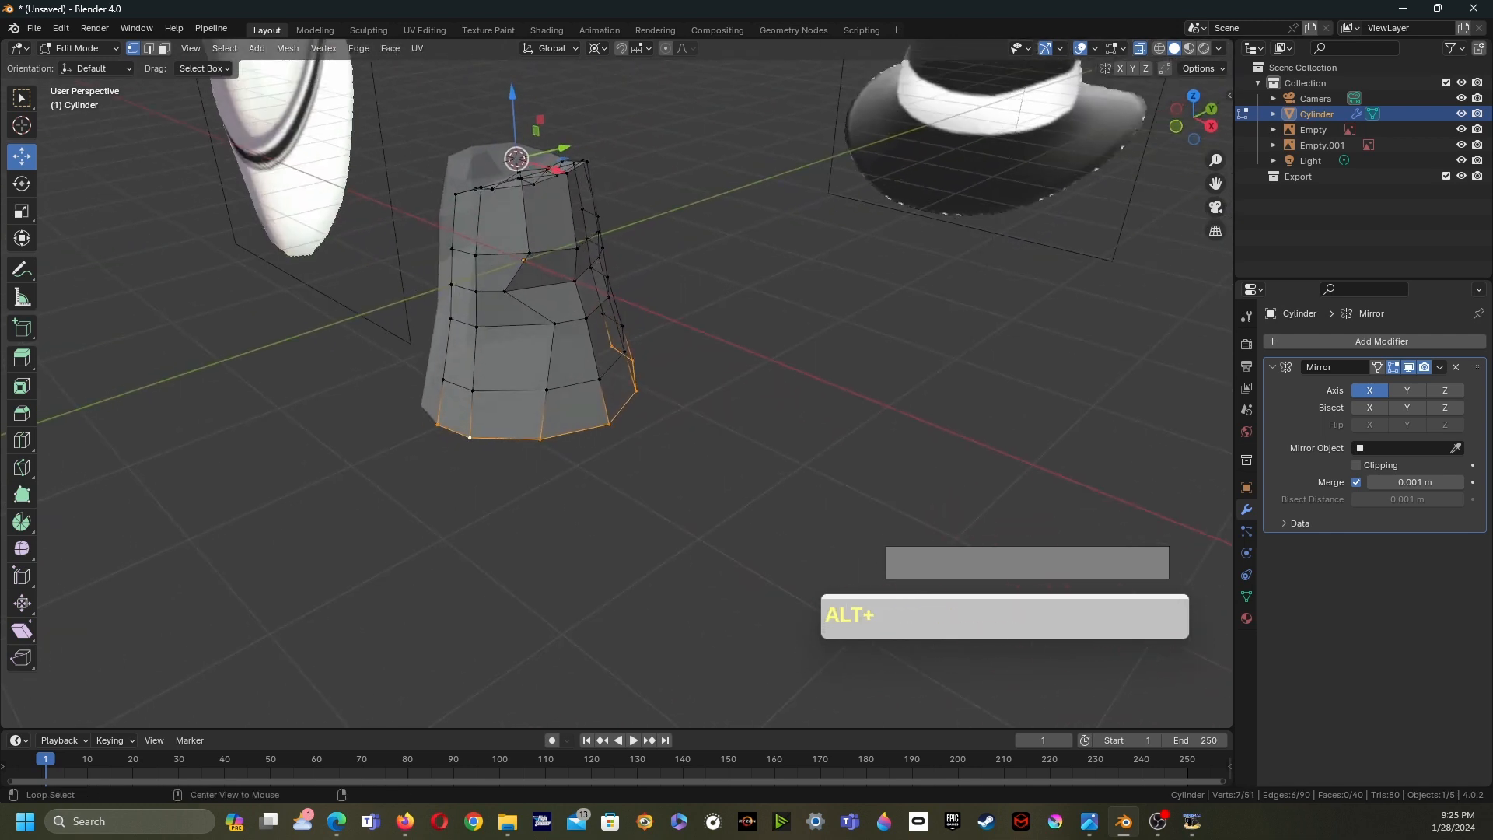
key(alt+e)
alt+middle_drag(685, 326, 614, 350)
key(alt+e)
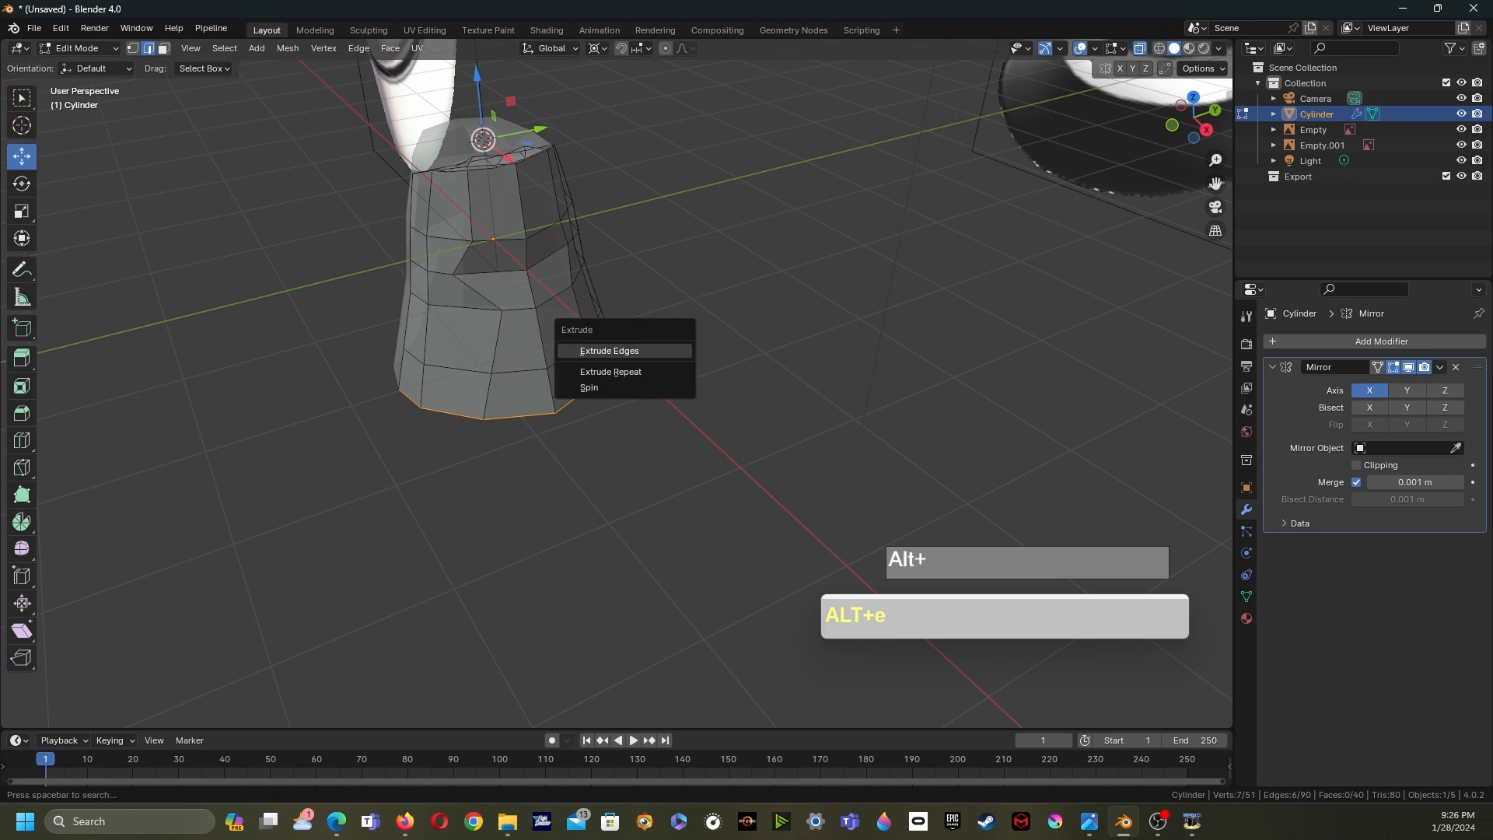
click(610, 350)
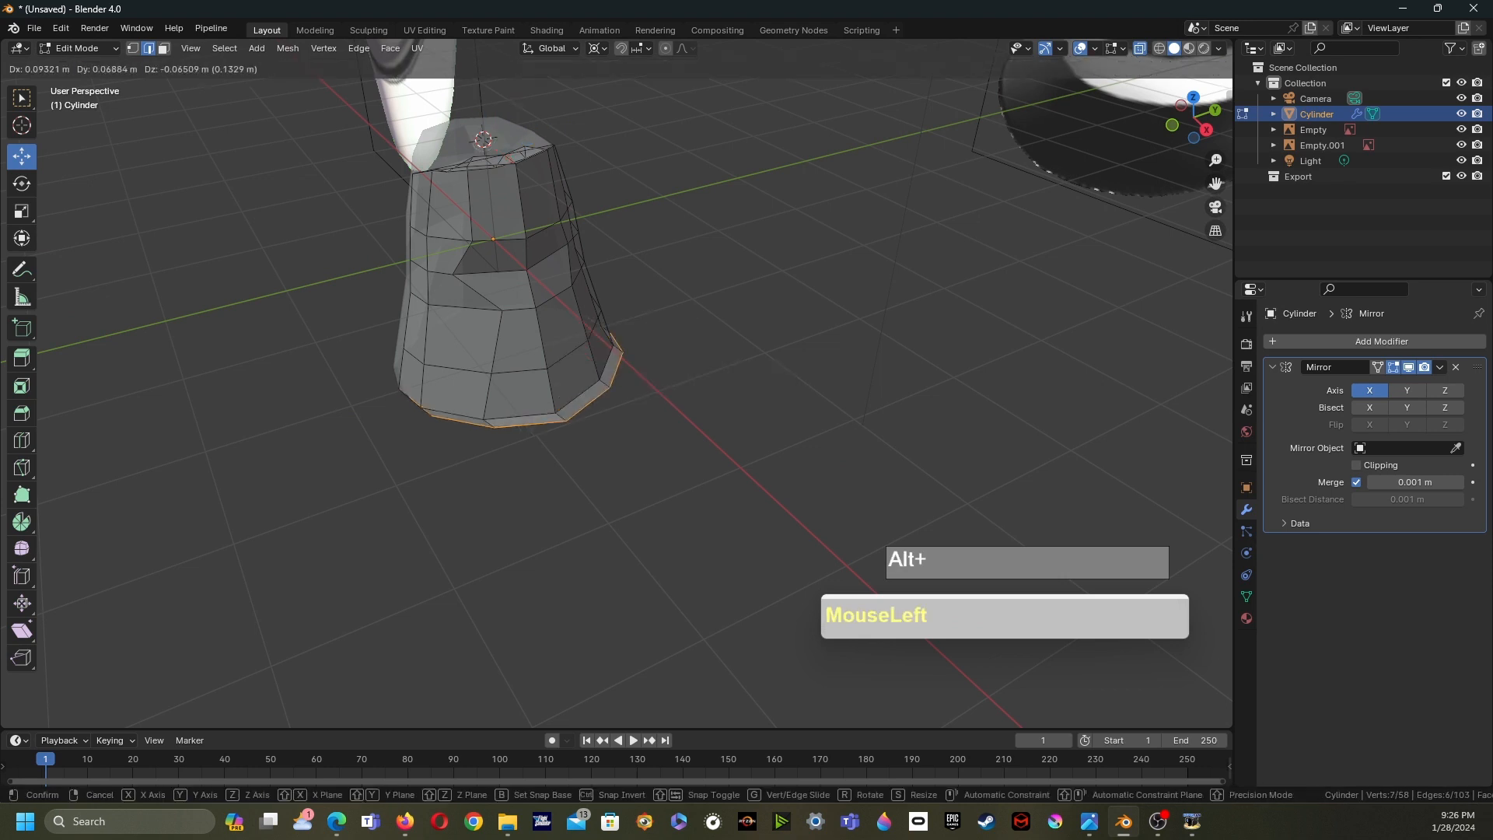
right_click(660, 373)
middle_drag(661, 374, 691, 346)
shift+middle_drag(691, 345, 669, 386)
middle_drag(668, 386, 725, 299)
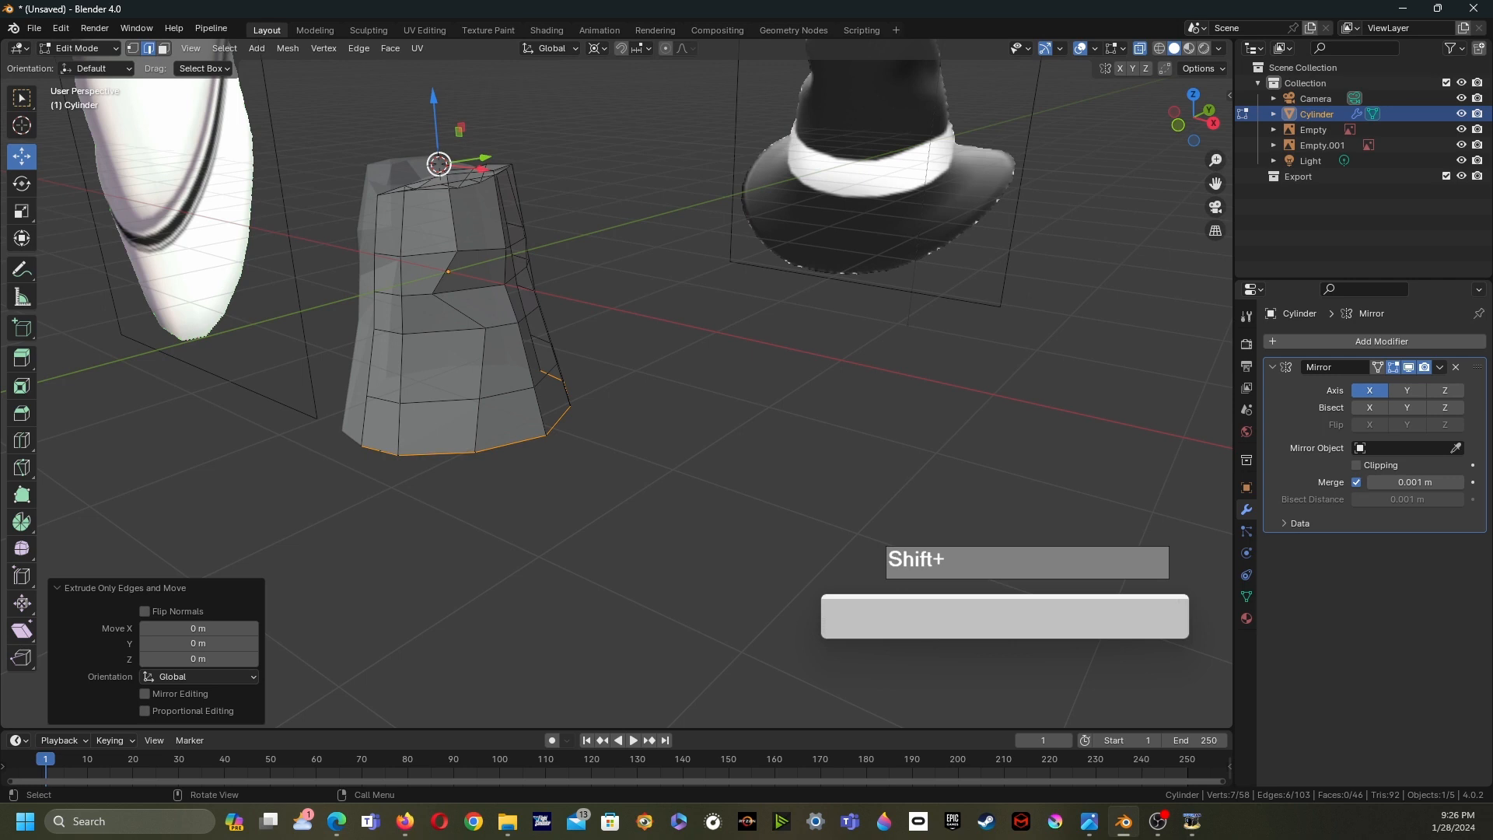
- Snap the 3D cursor to the selected loop and scale the extruded loop by 2.486 to form the brim
middle_drag(669, 326, 707, 315)
shift+middle_drag(708, 314, 644, 339)
scroll(668, 349, up, 1)
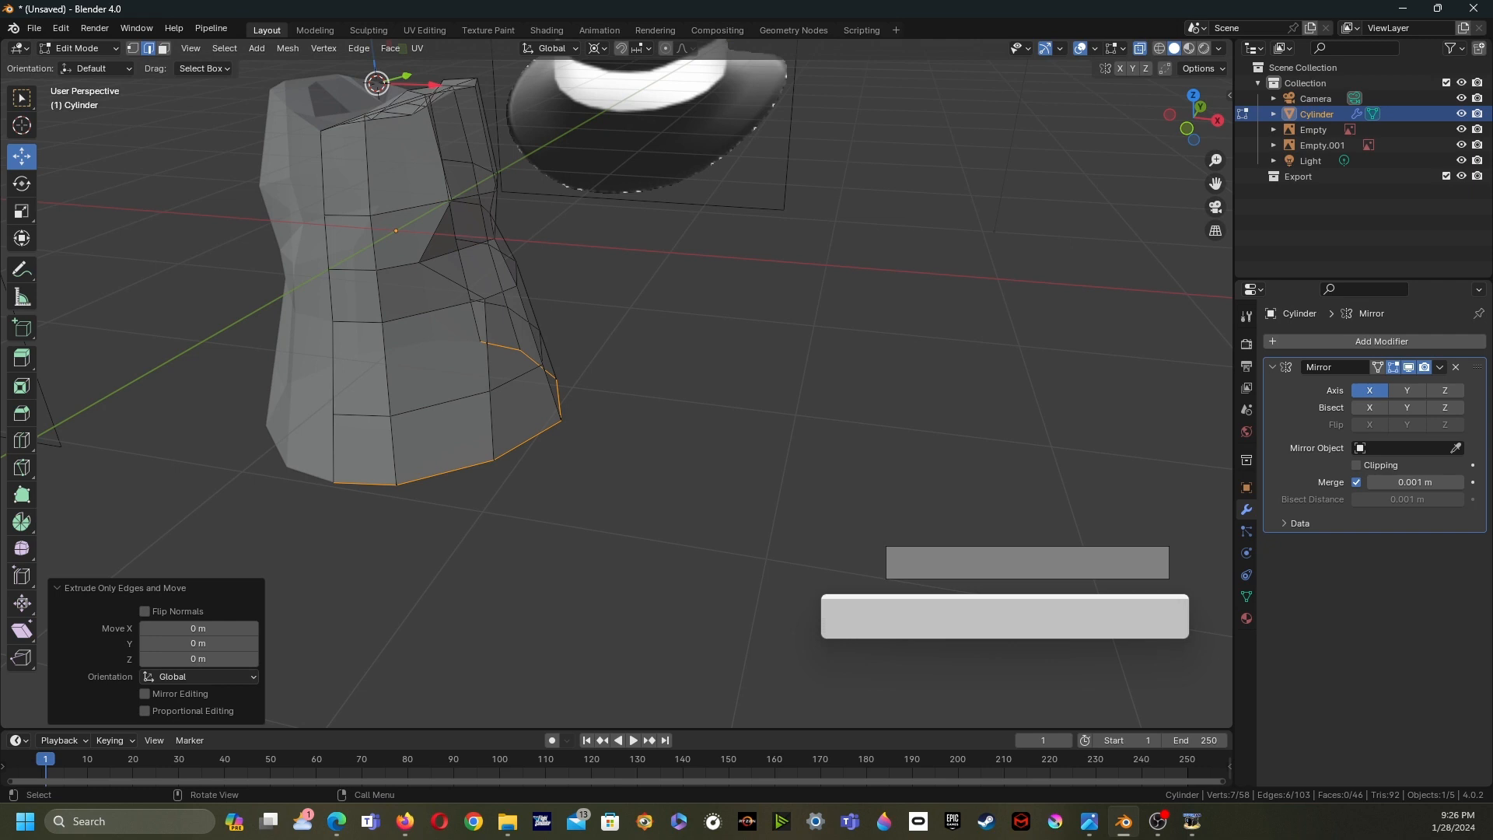
key(shift+s)
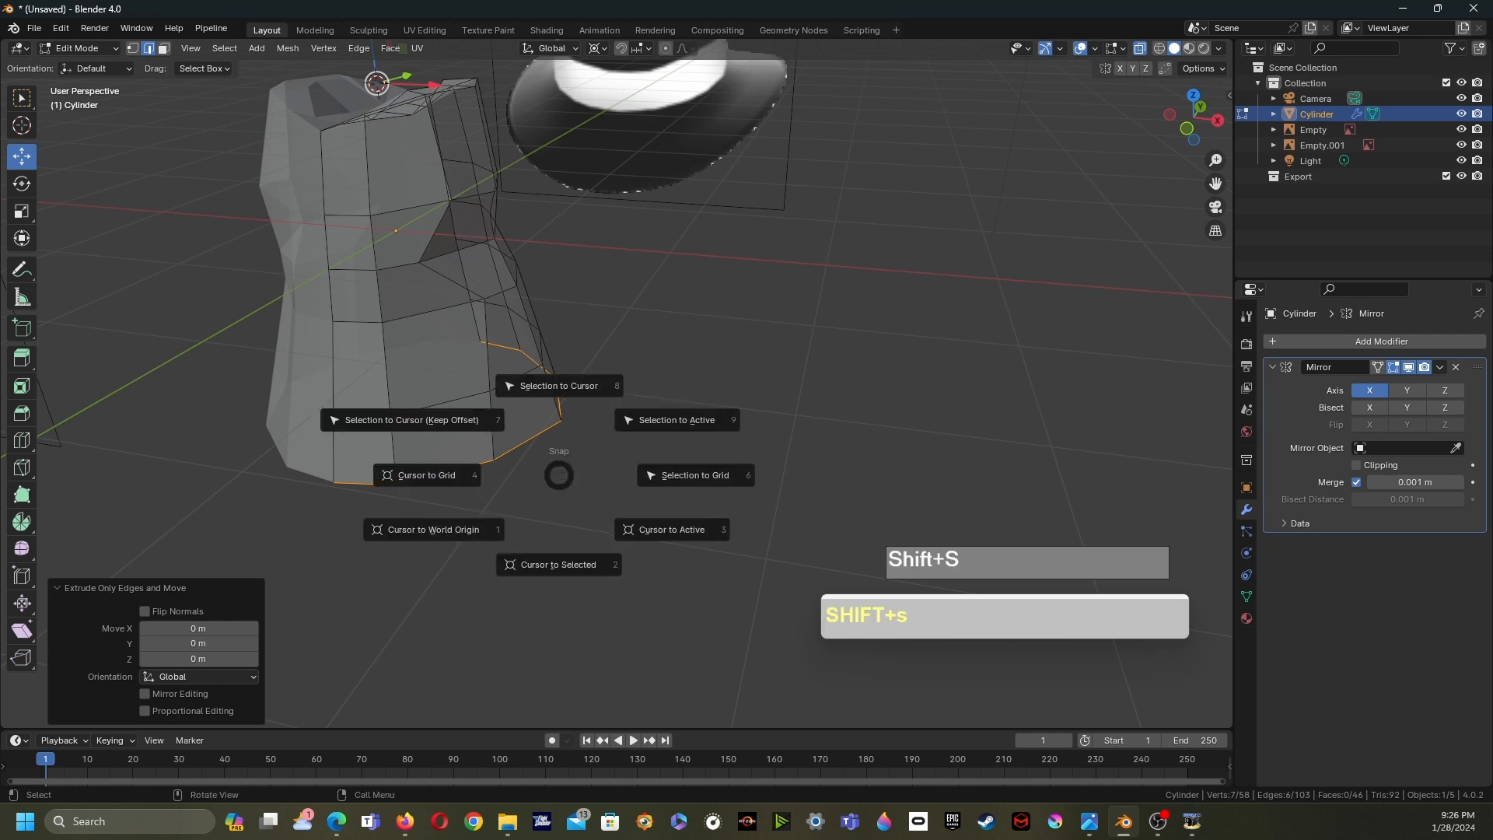
click(558, 565)
middle_drag(558, 544, 417, 589)
scroll(384, 598, down, 2)
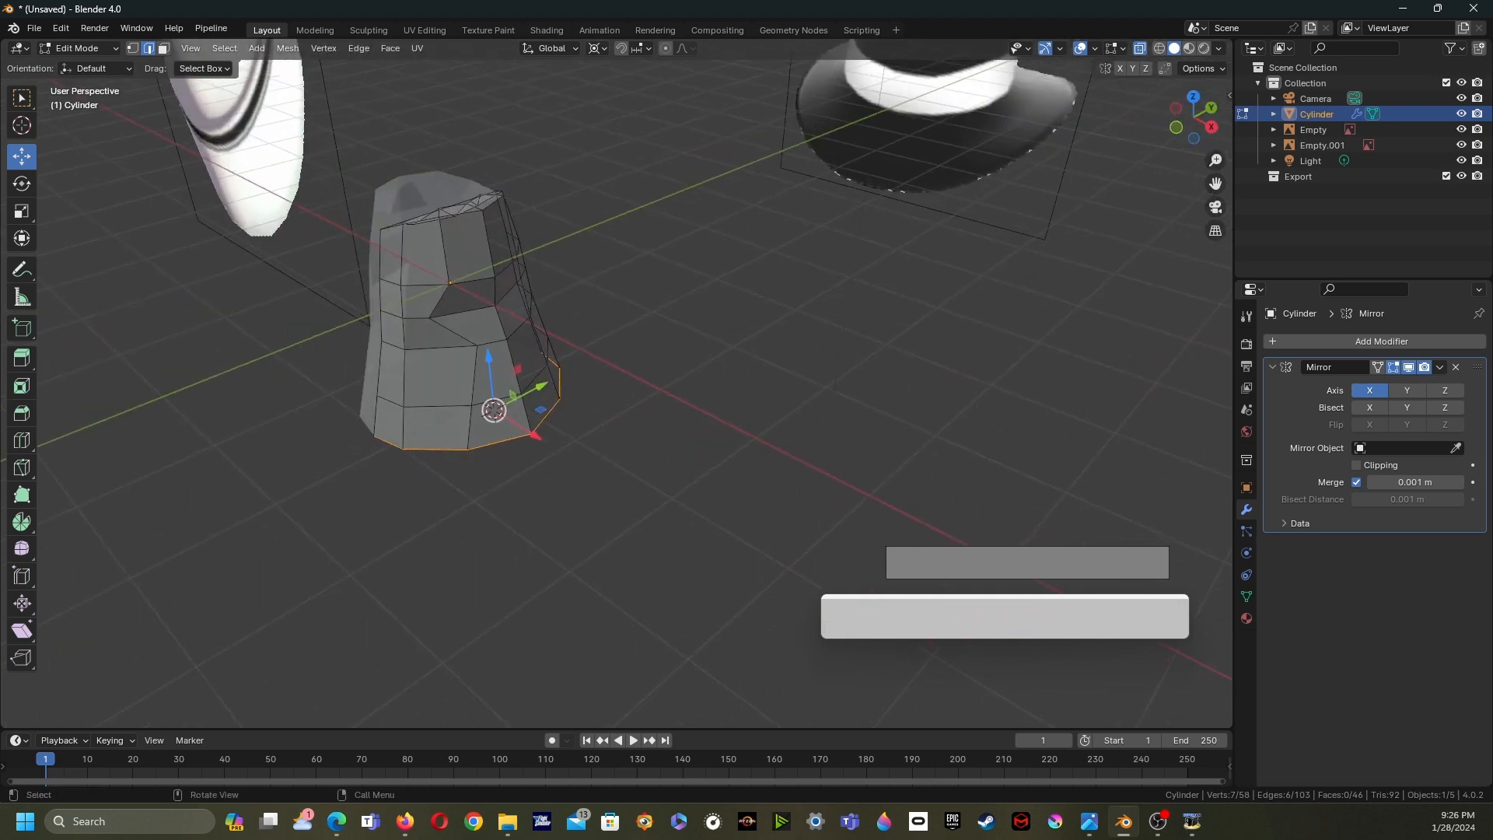
middle_drag(420, 545, 450, 532)
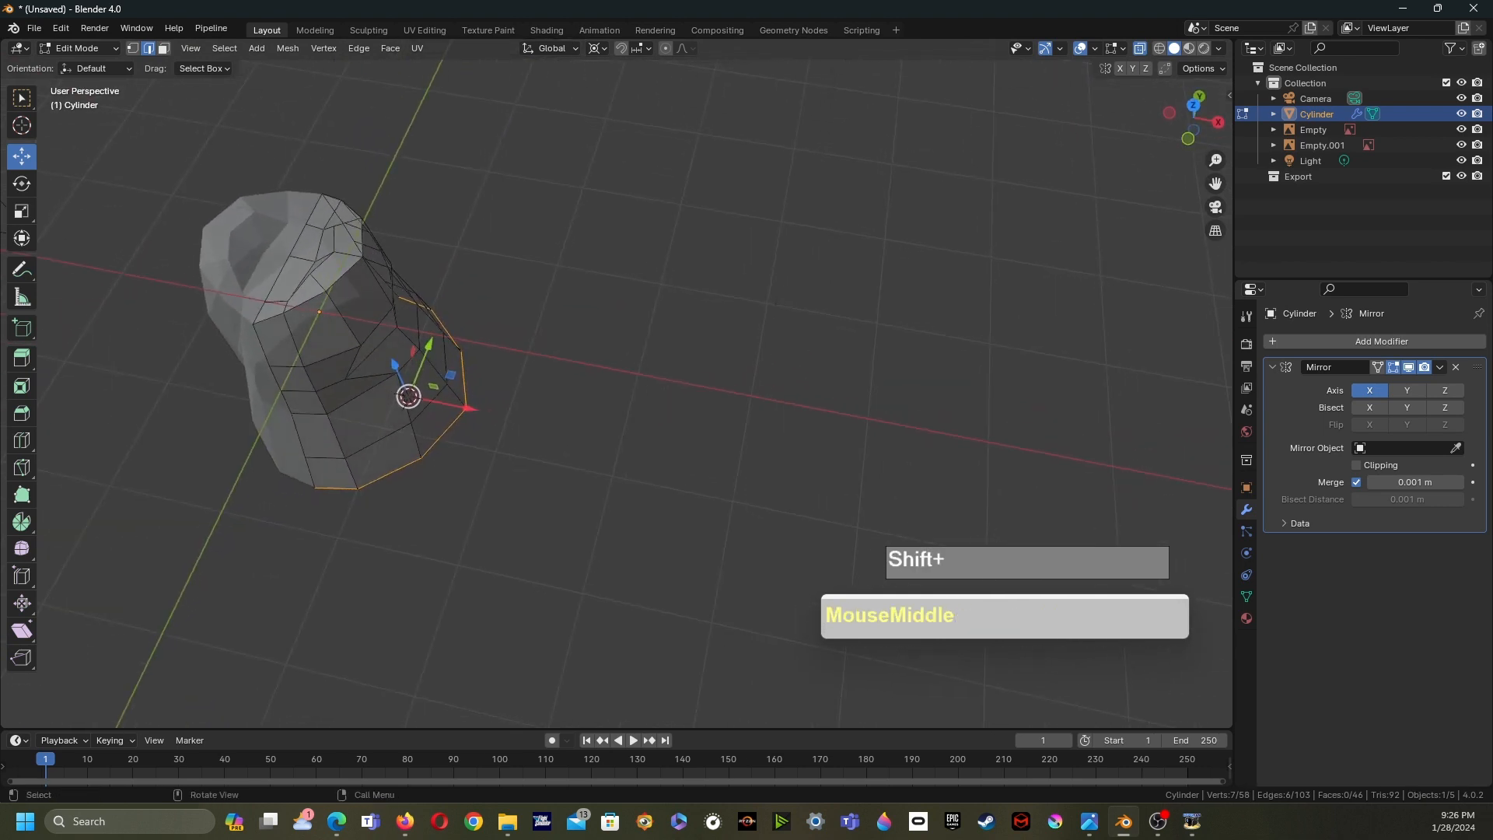
middle_drag(793, 685, 816, 606)
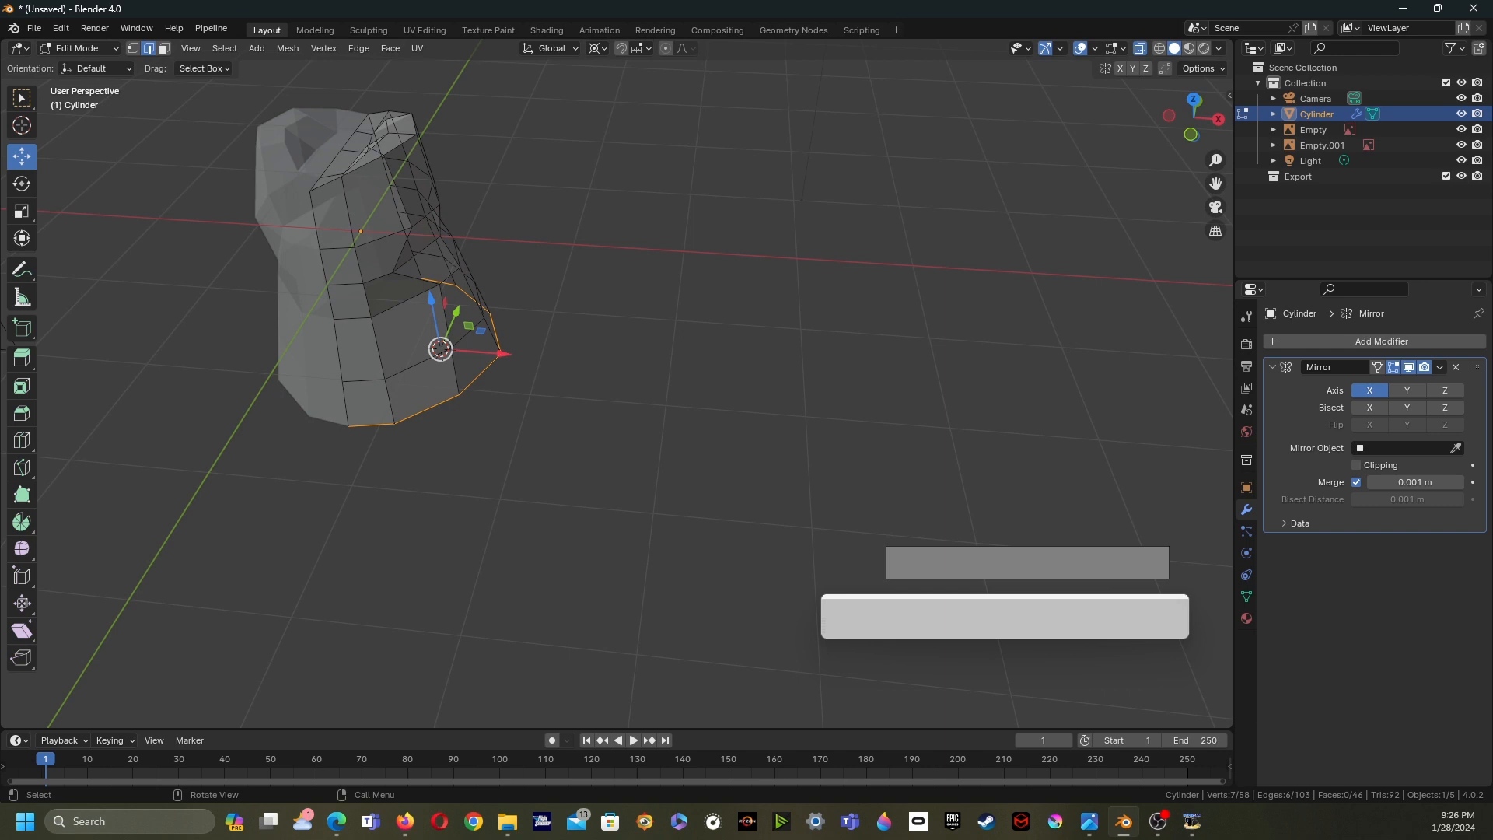
key(s)
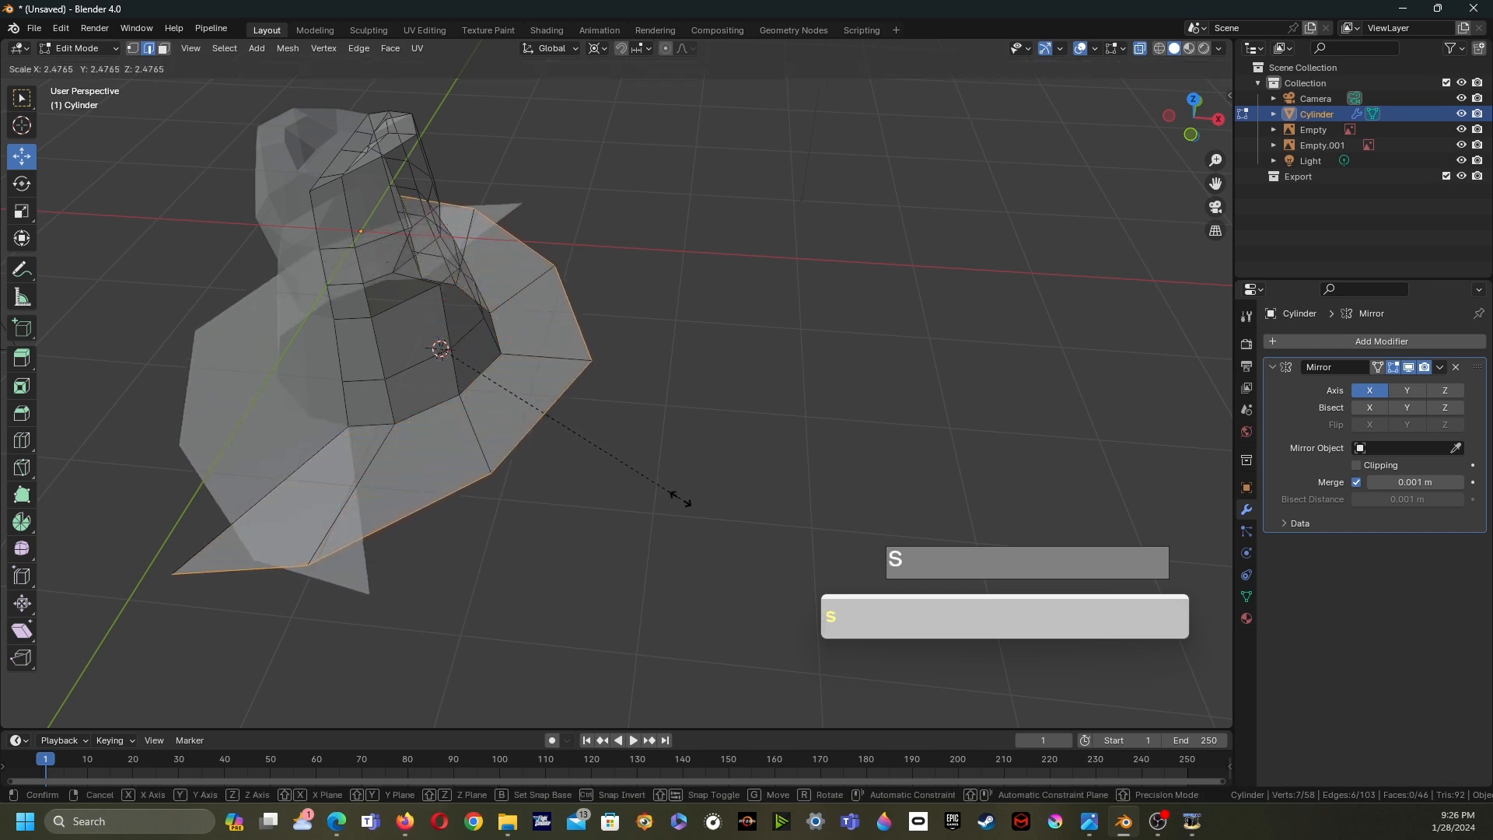
click(676, 493)
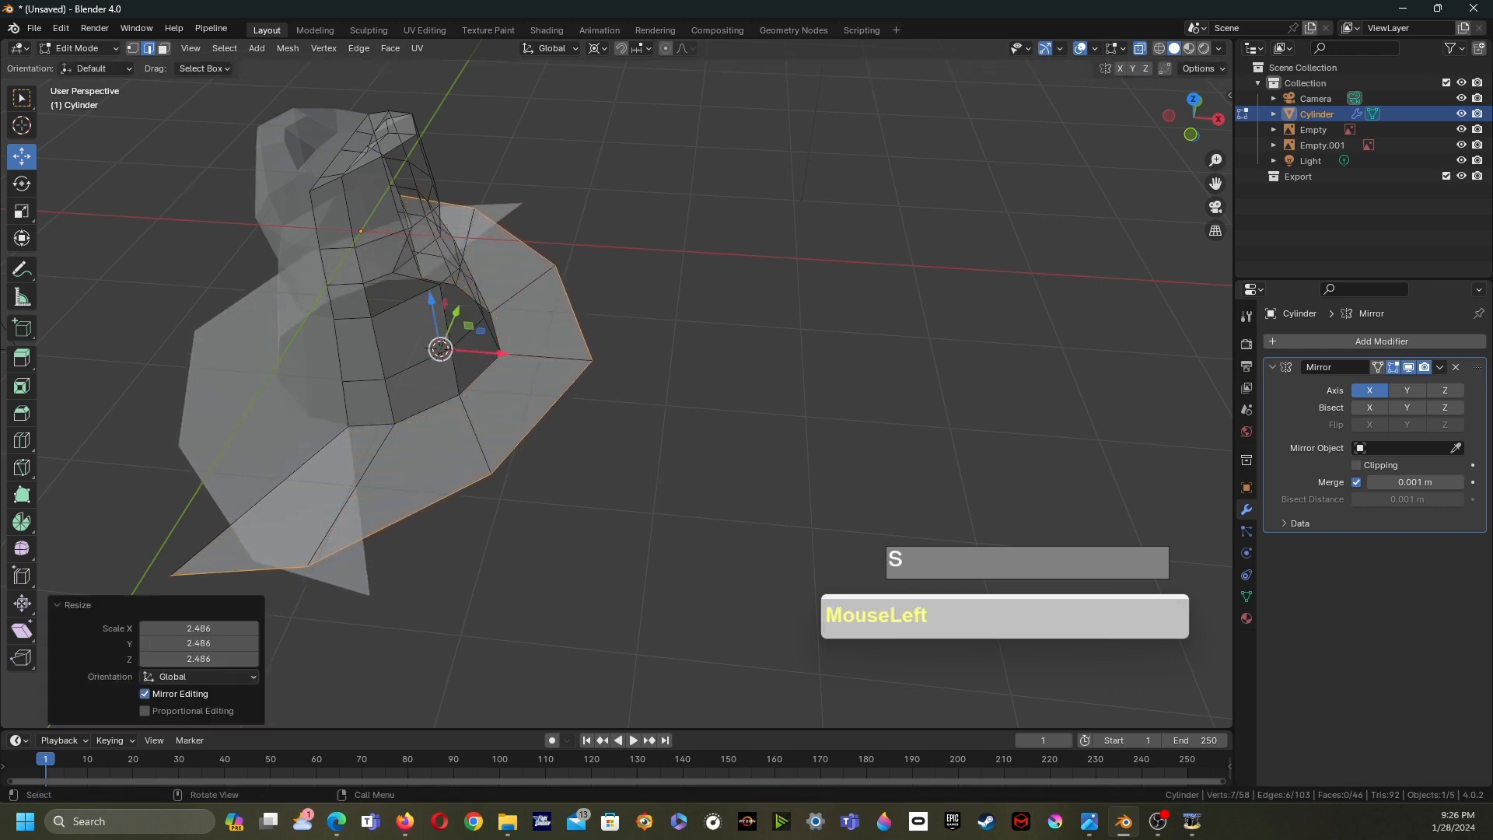
- Move the brim loop about 0.82 m along X with the gizmo
drag(502, 354, 582, 360)
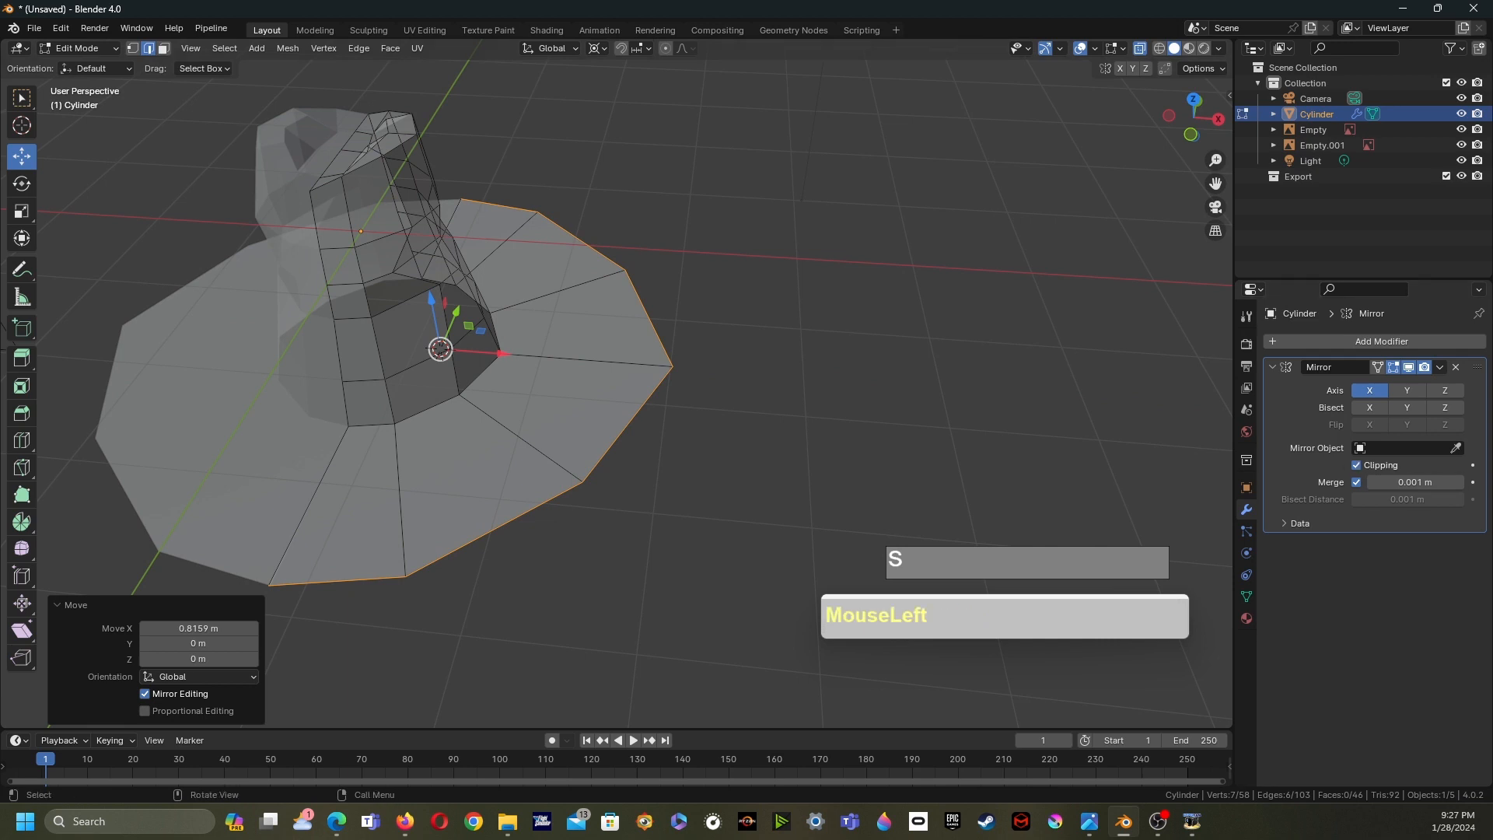
drag(501, 354, 506, 355)
scroll(506, 355, down, 1)
middle_drag(506, 355, 498, 302)
- Edge-slide the brim loop by a factor of 0.400
key(Caps_Lock)
key(g)
key(g)
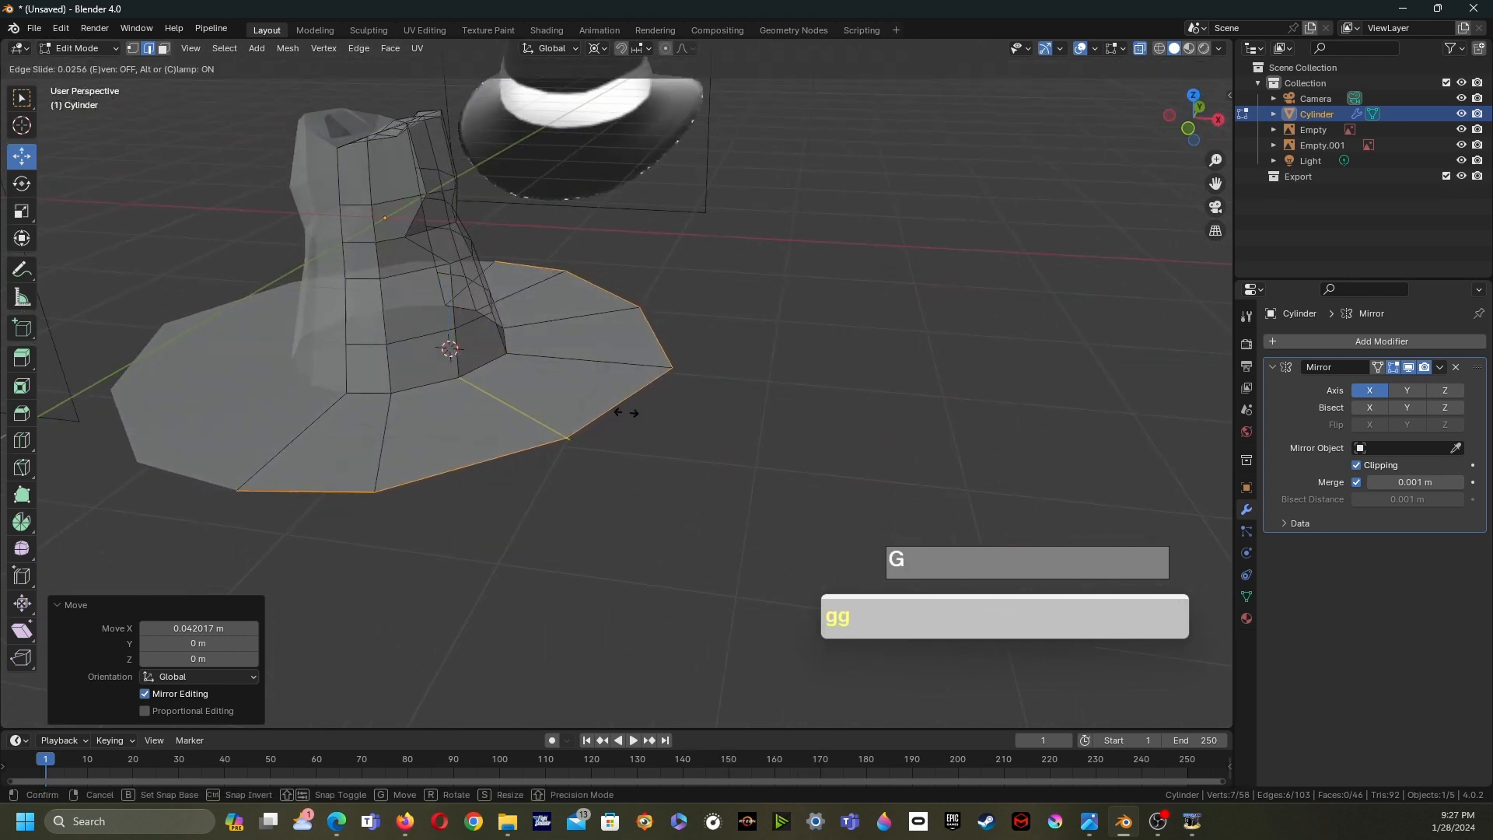
click(596, 402)
mouse_move(597, 402)
middle_down()
mouse_move(595, 347)
mouse_move(600, 409)
mouse_move(603, 359)
mouse_move(604, 373)
middle_up()
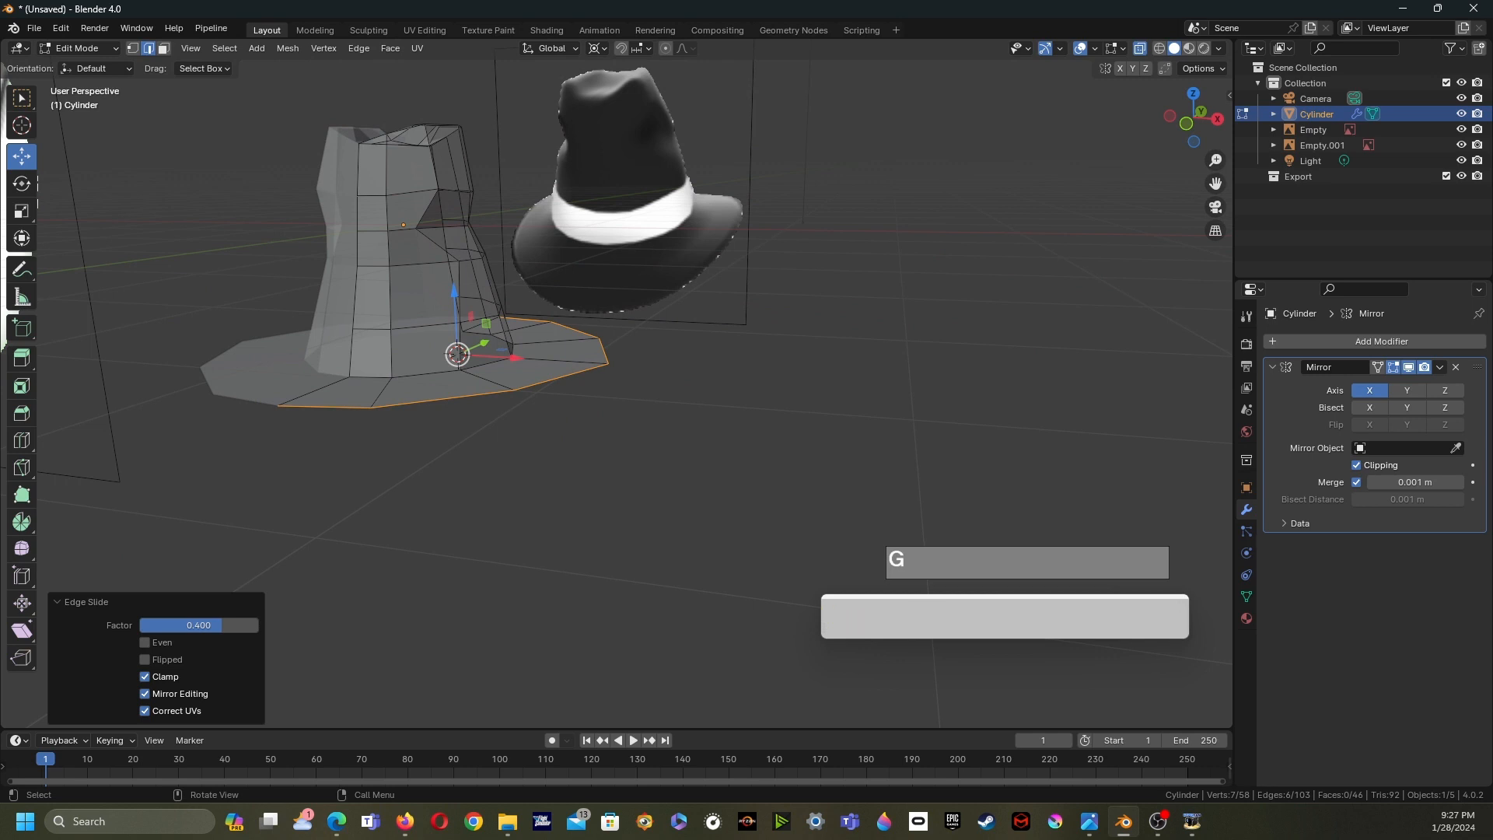
middle_drag(604, 373, 603, 414)
- Select an edge on the brim's front and move it about 0.42 m down along Z with proportional editing
click(321, 418)
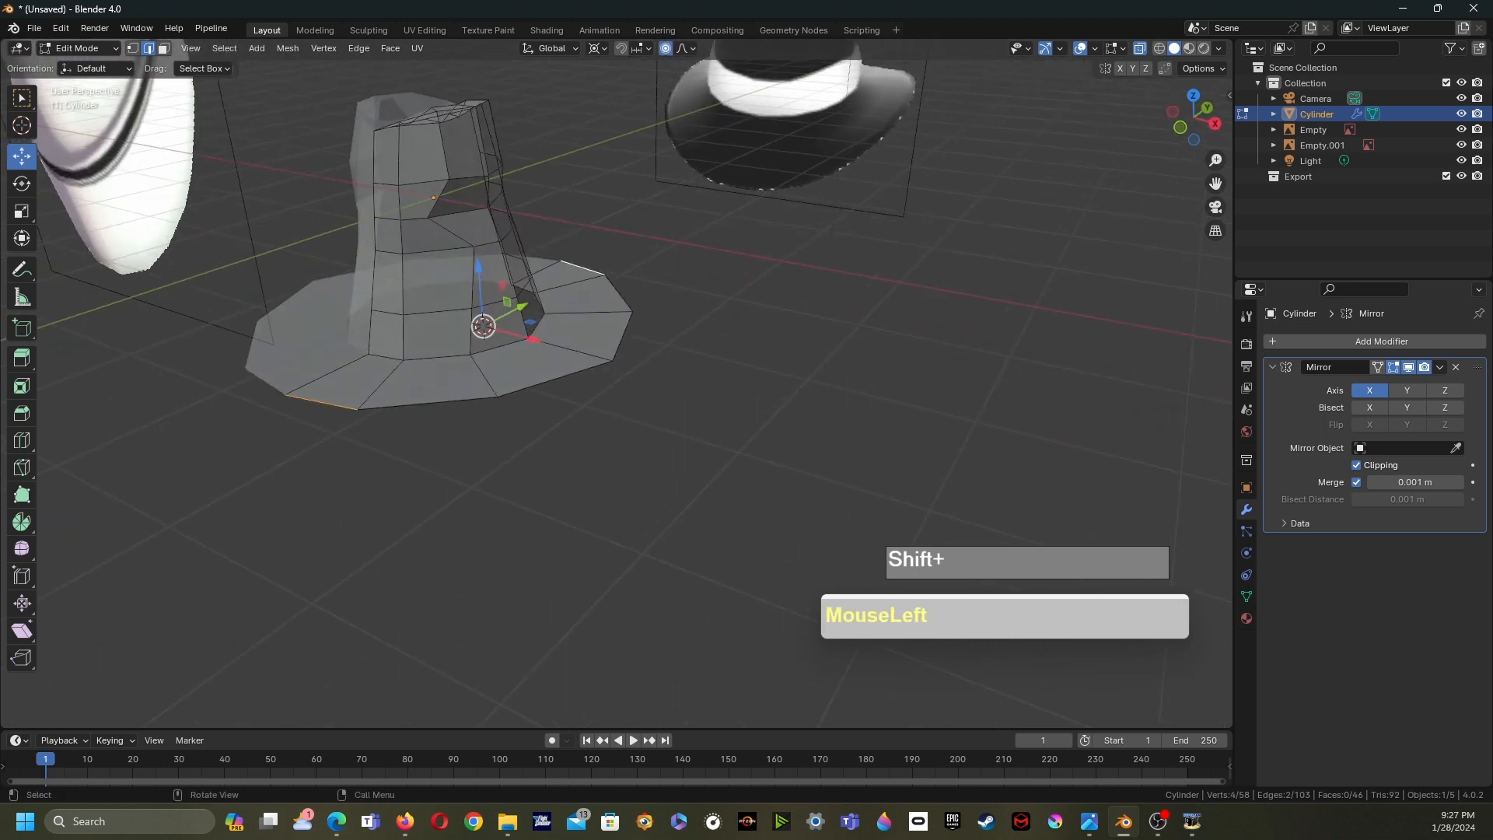
shift+middle_drag(604, 414, 596, 412)
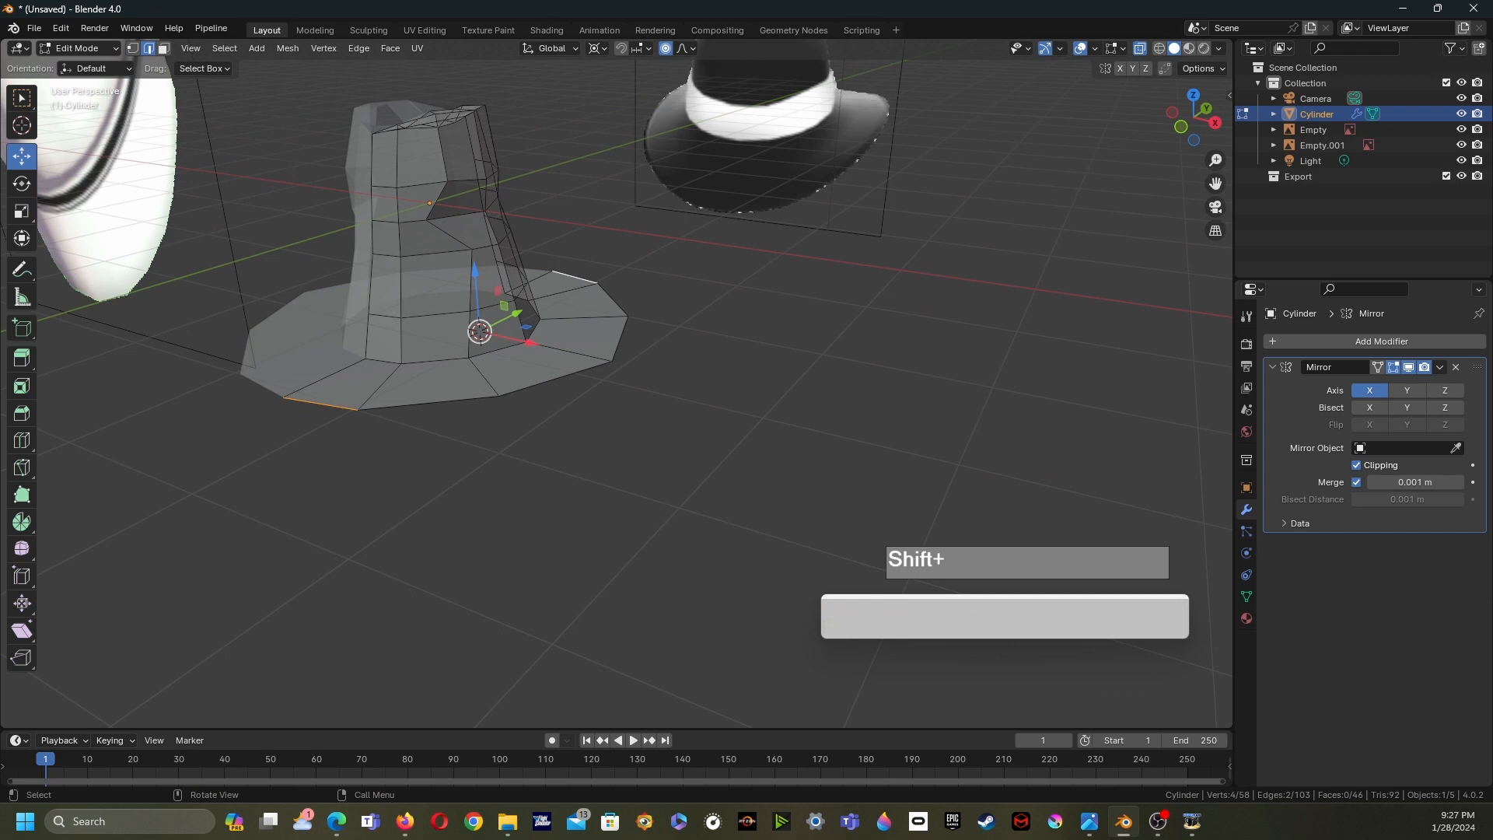
key(g)
key(z)
scroll(480, 331, up, 3)
scroll(479, 331, down, 8)
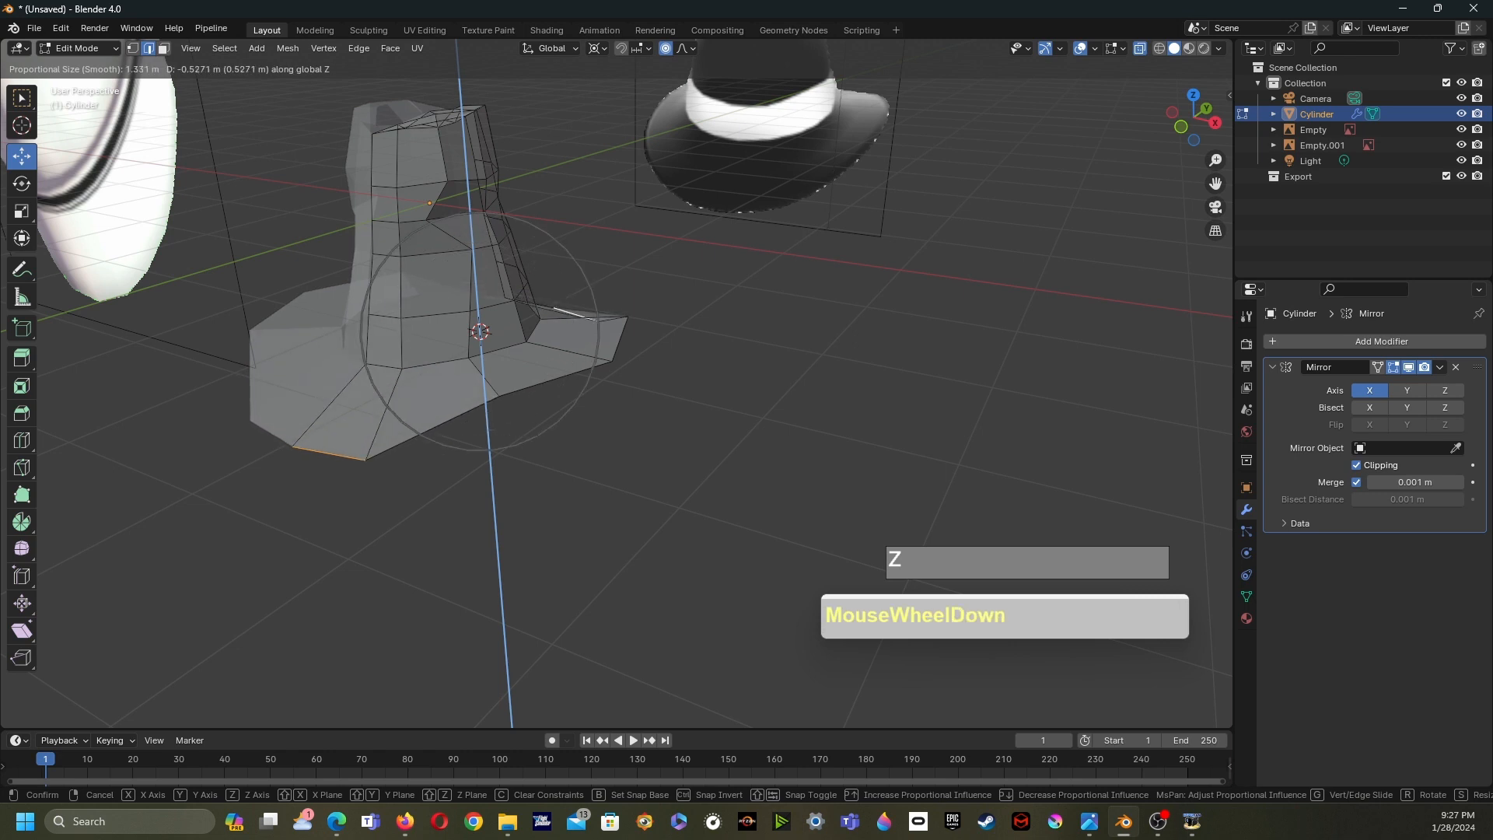
scroll(480, 331, down, 2)
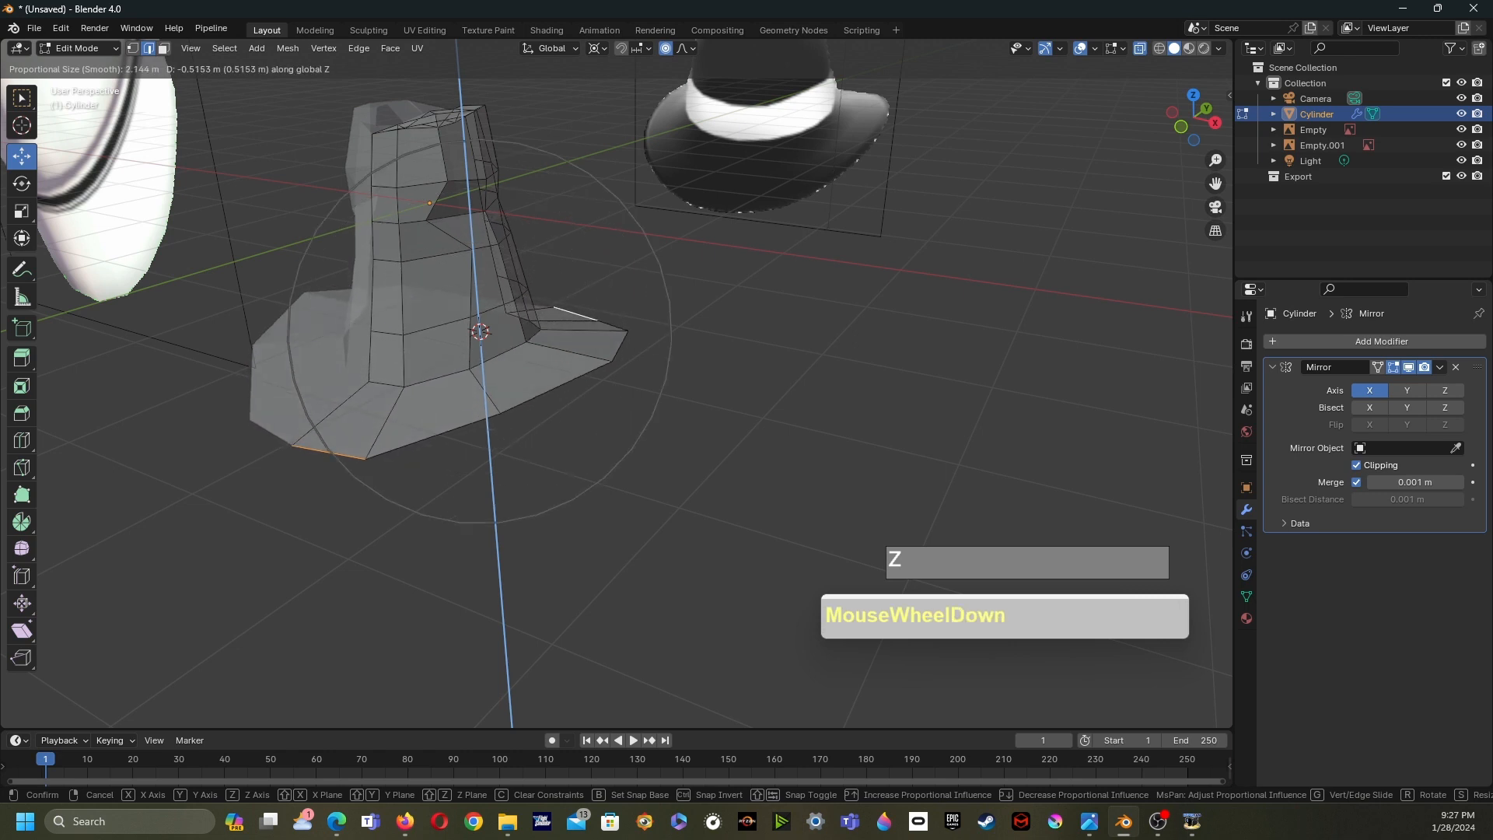
scroll(480, 331, down, 1)
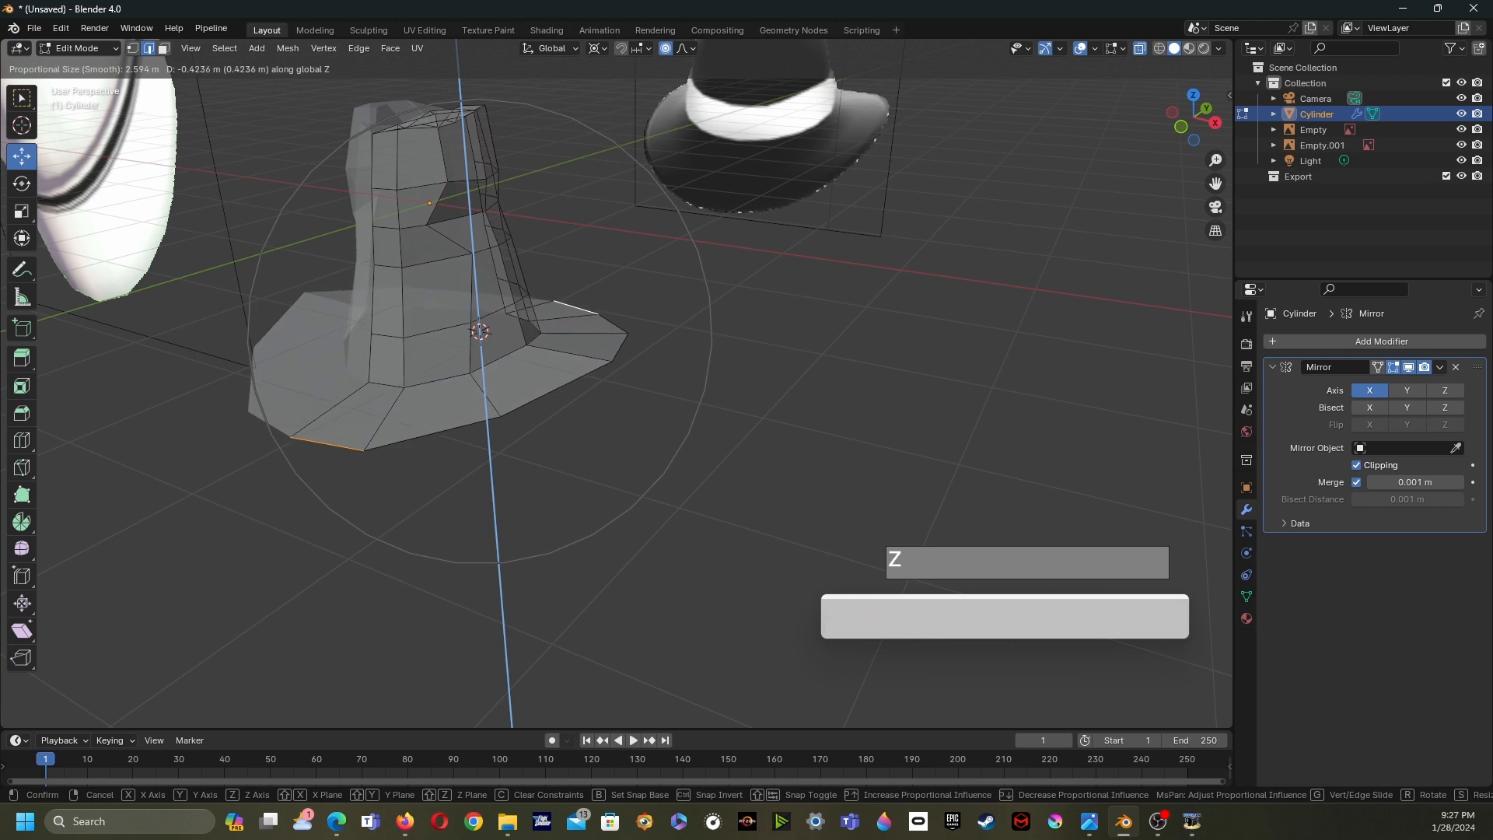
click(480, 331)
- Switch to Object Mode and add a Subdivision Surface modifier to the hat
middle_drag(479, 332, 428, 356)
shift+middle_drag(428, 356, 486, 389)
middle_drag(607, 381, 55, 341)
middle_drag(497, 335, 427, 408)
key(Tab)
mouse_move(622, 350)
middle_down()
mouse_move(576, 342)
mouse_move(598, 362)
middle_up()
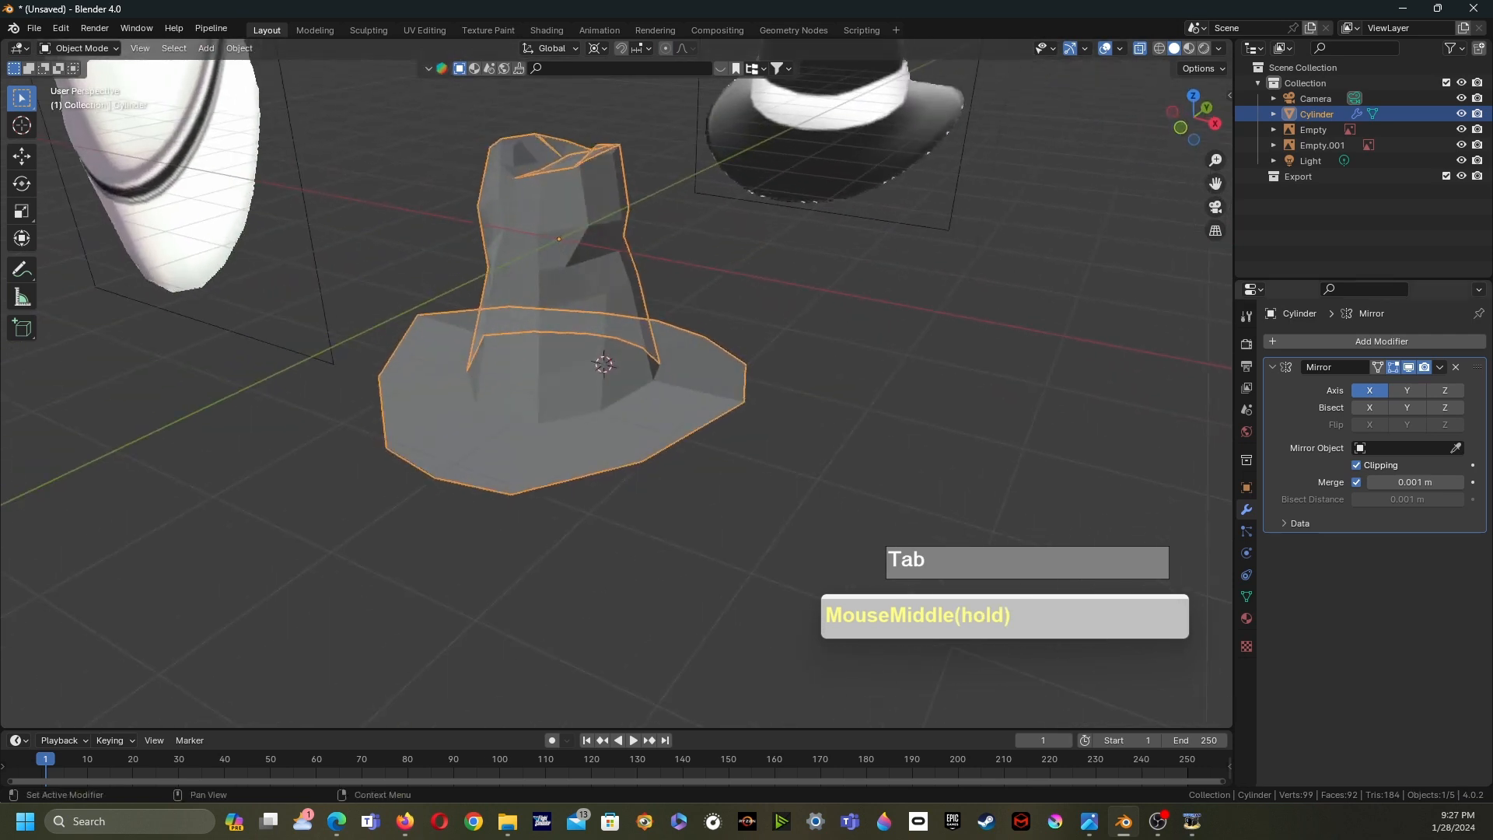
click(1381, 341)
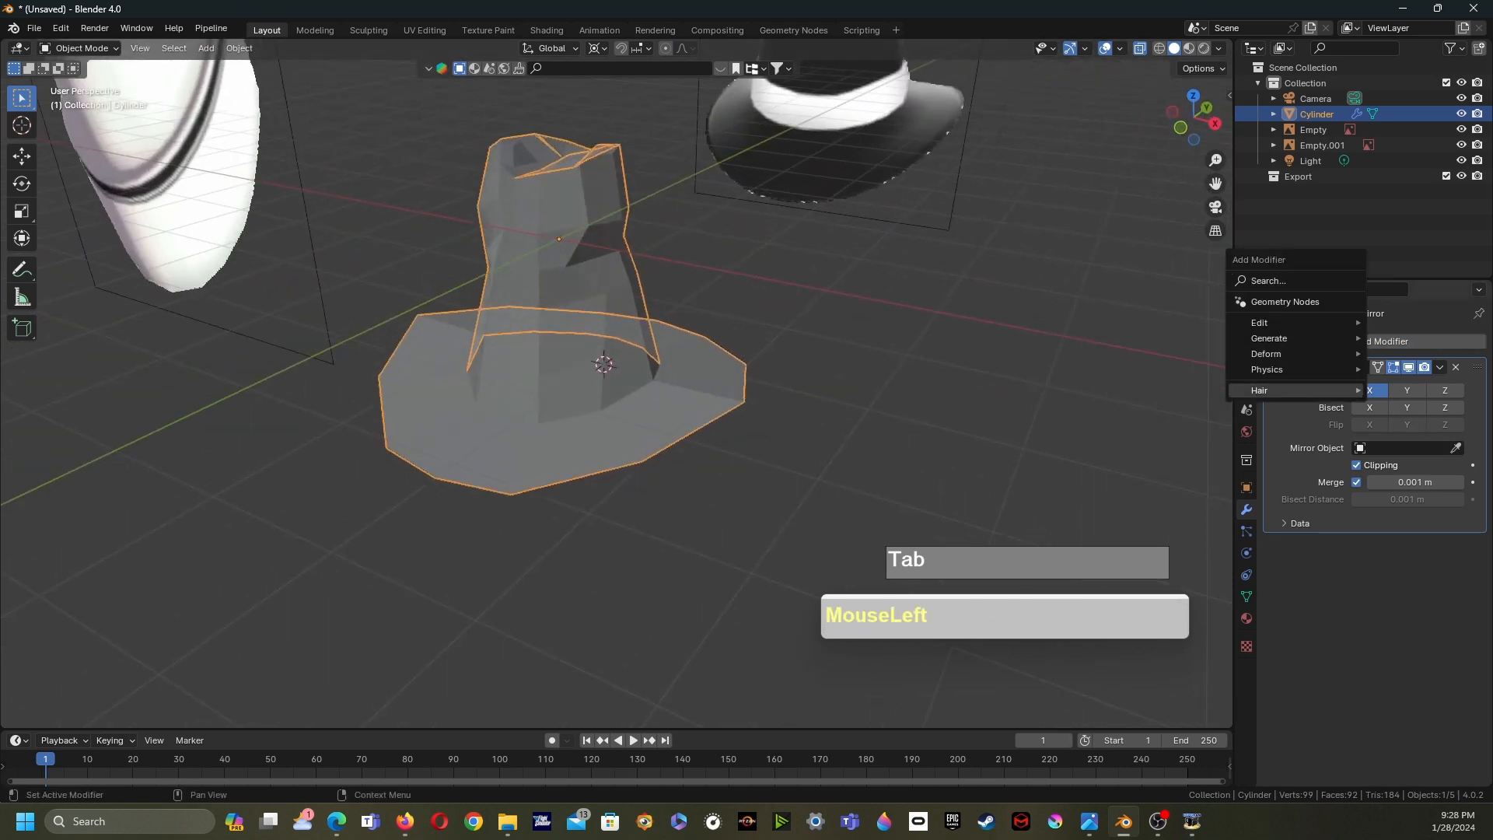
mouse_move(1276, 322)
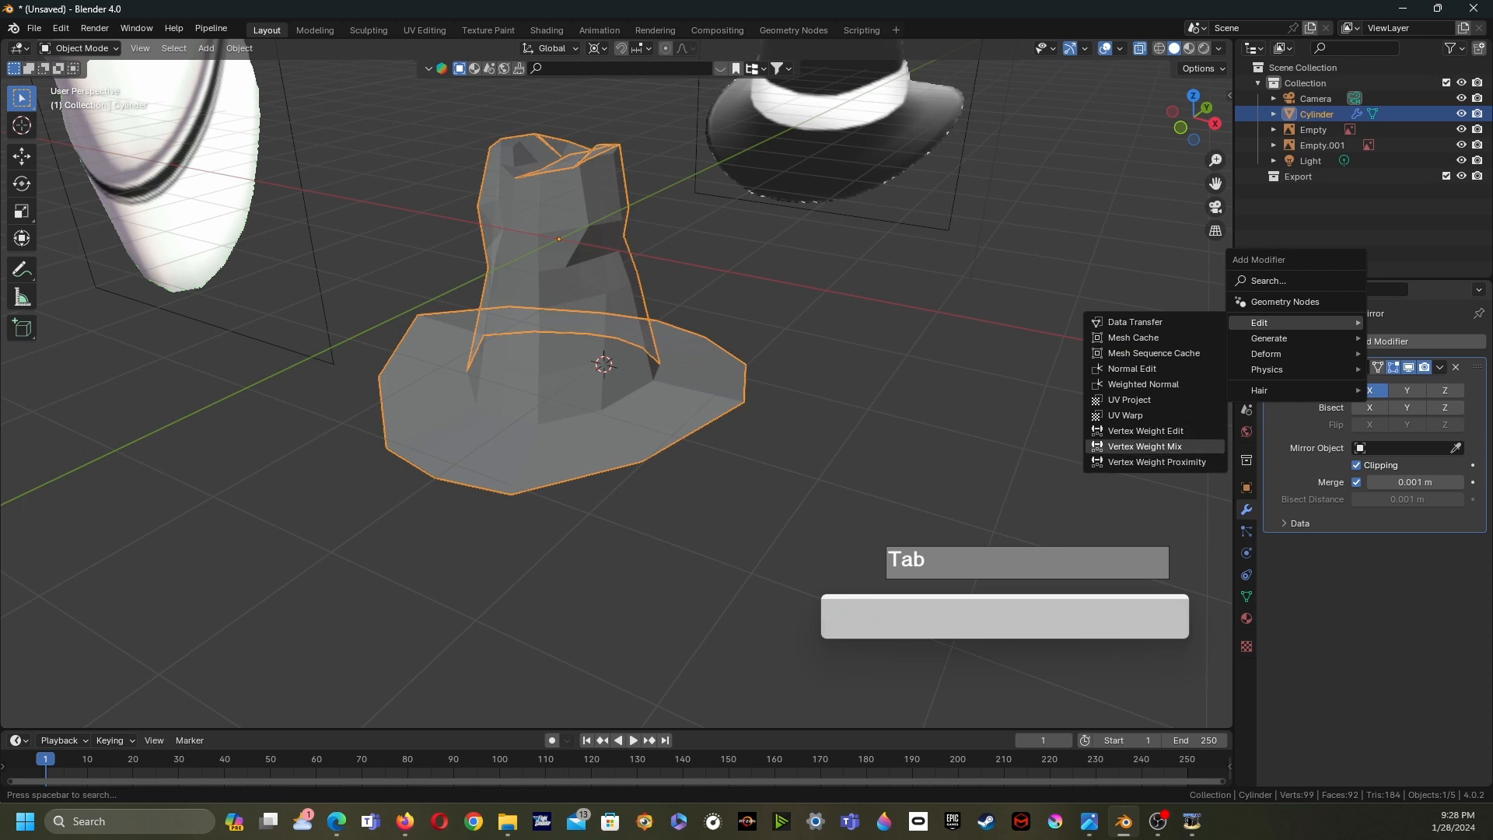
click(1152, 539)
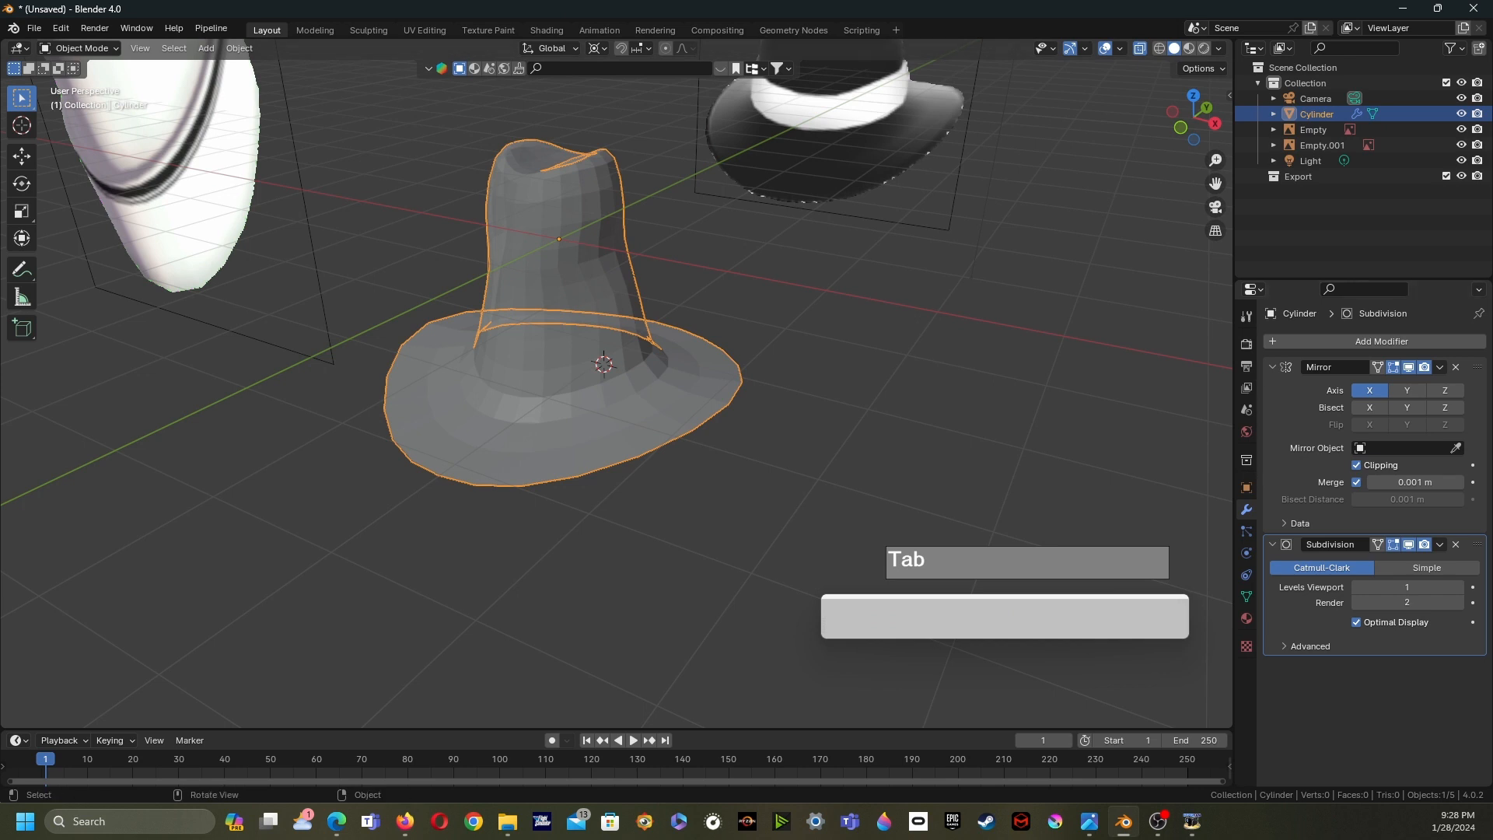
- Turn off X-ray and apply Shade Smooth to the hat
key(alt+z)
middle_drag(622, 420, 622, 389)
right_click(544, 279)
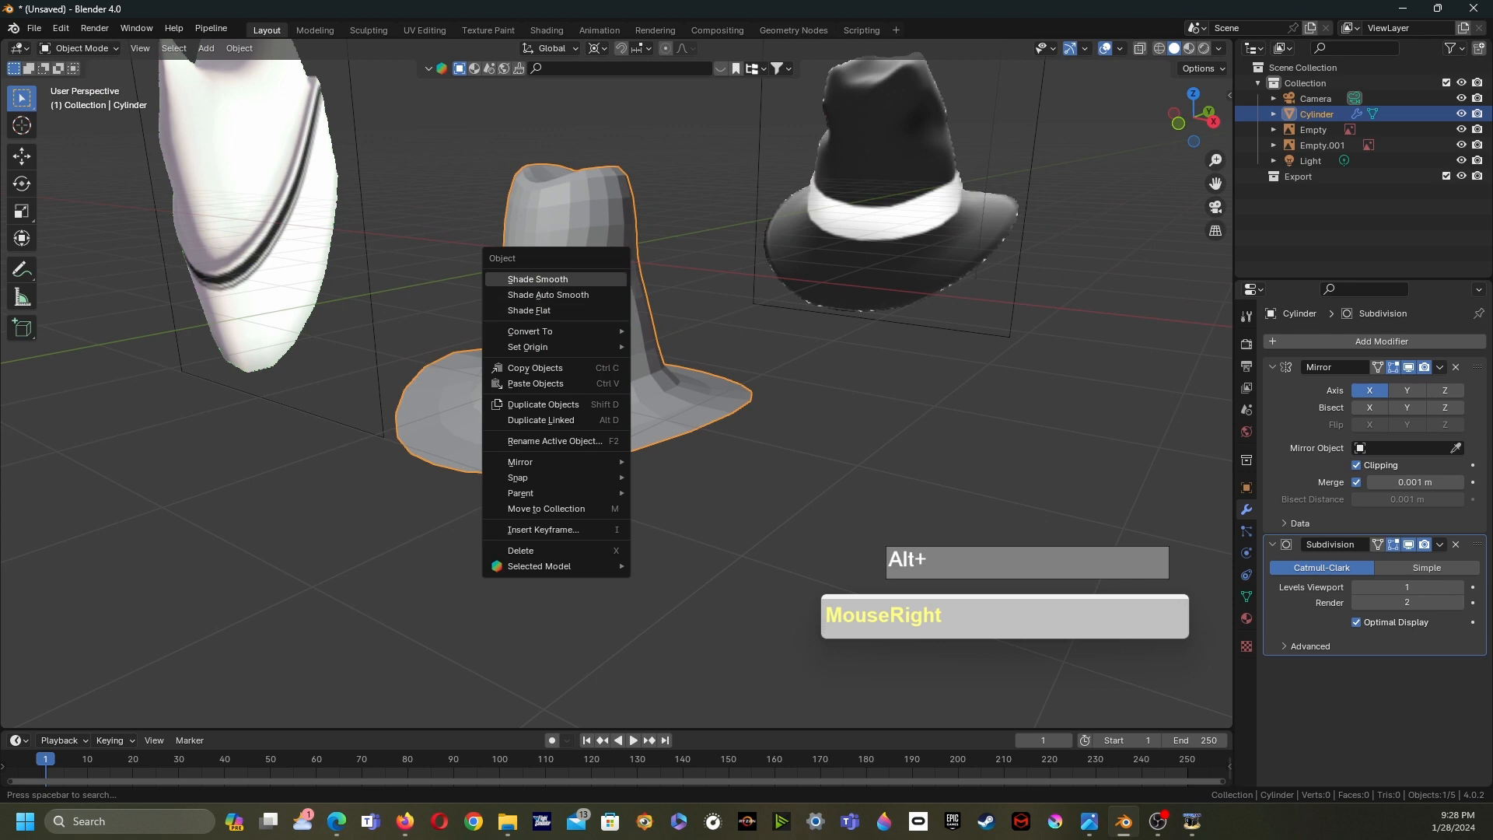
click(544, 278)
middle_drag(544, 296, 590, 383)
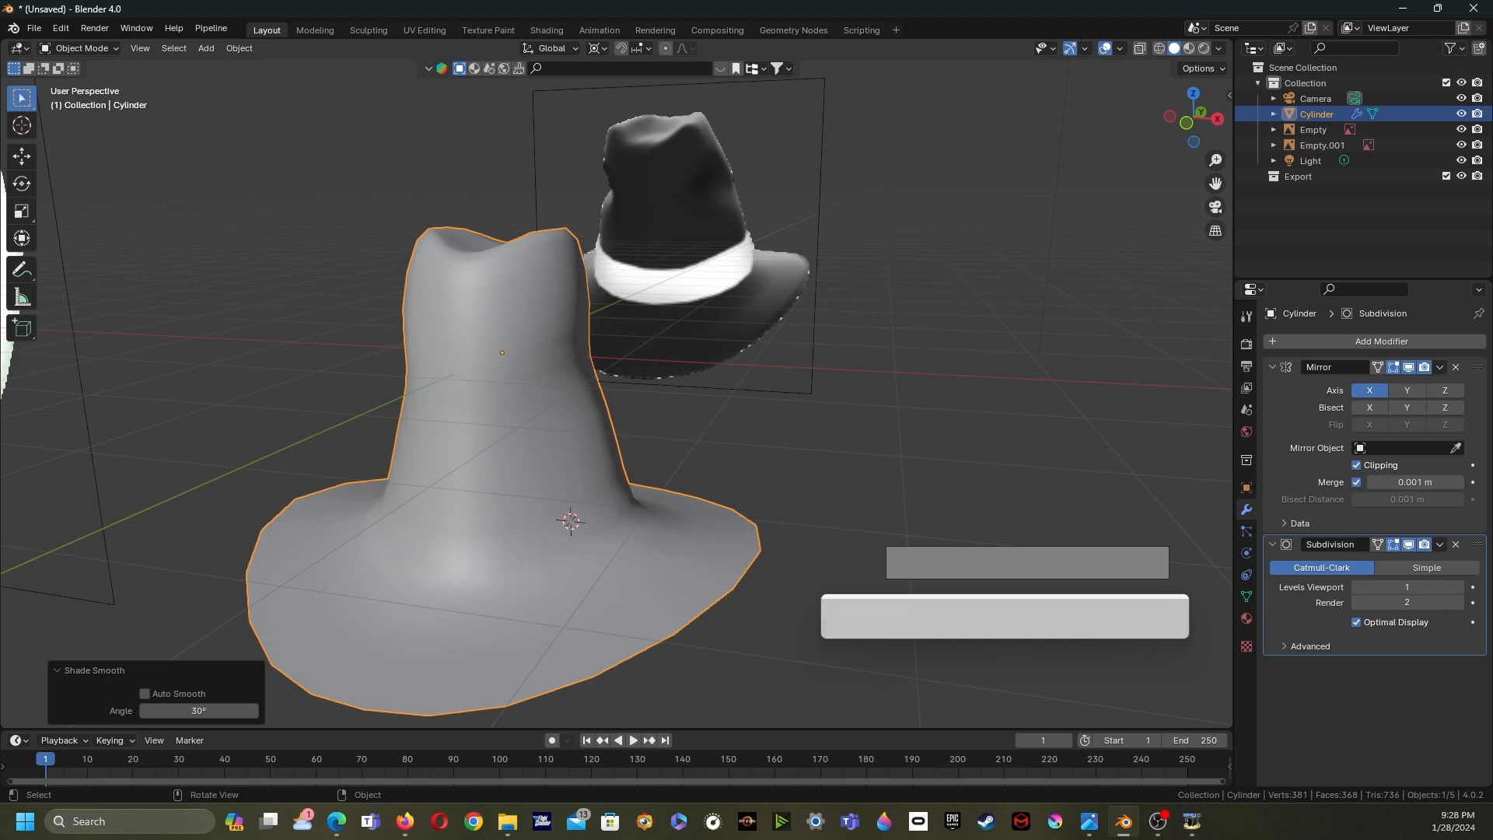
- In face select mode, select four faces on the crown's front and inset them by about 0.032 m, then leave Edit Mode
middle_drag(622, 388, 524, 398)
click(567, 397)
key(Tab)
shift+middle_drag(525, 398, 599, 397)
scroll(614, 393, up, 2)
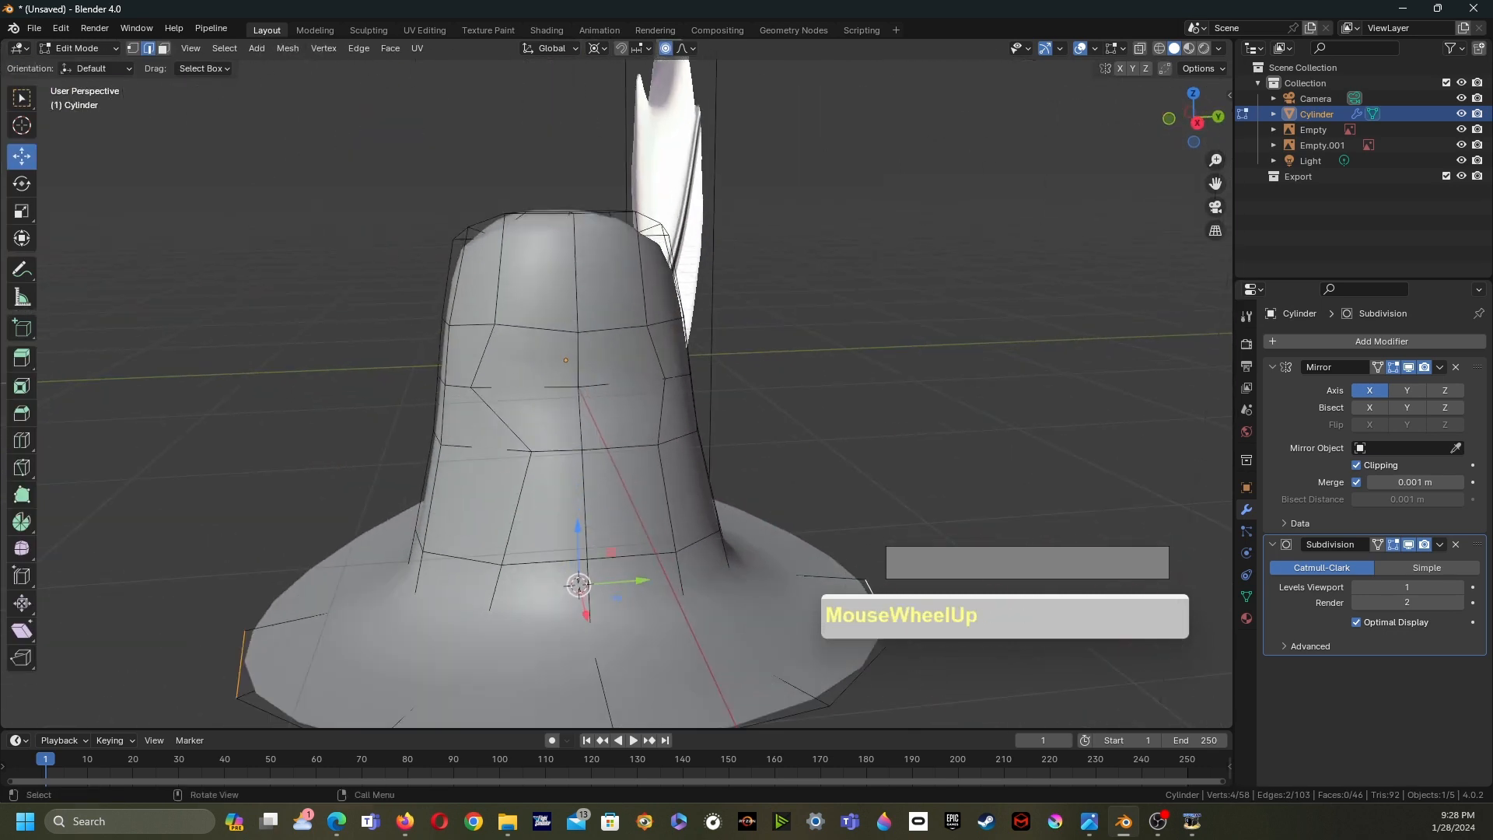
key(3)
click(537, 360)
shift+click(612, 360)
shift+click(616, 416)
shift+click(549, 419)
scroll(584, 419, up, 1)
middle_drag(549, 418, 490, 404)
key(i)
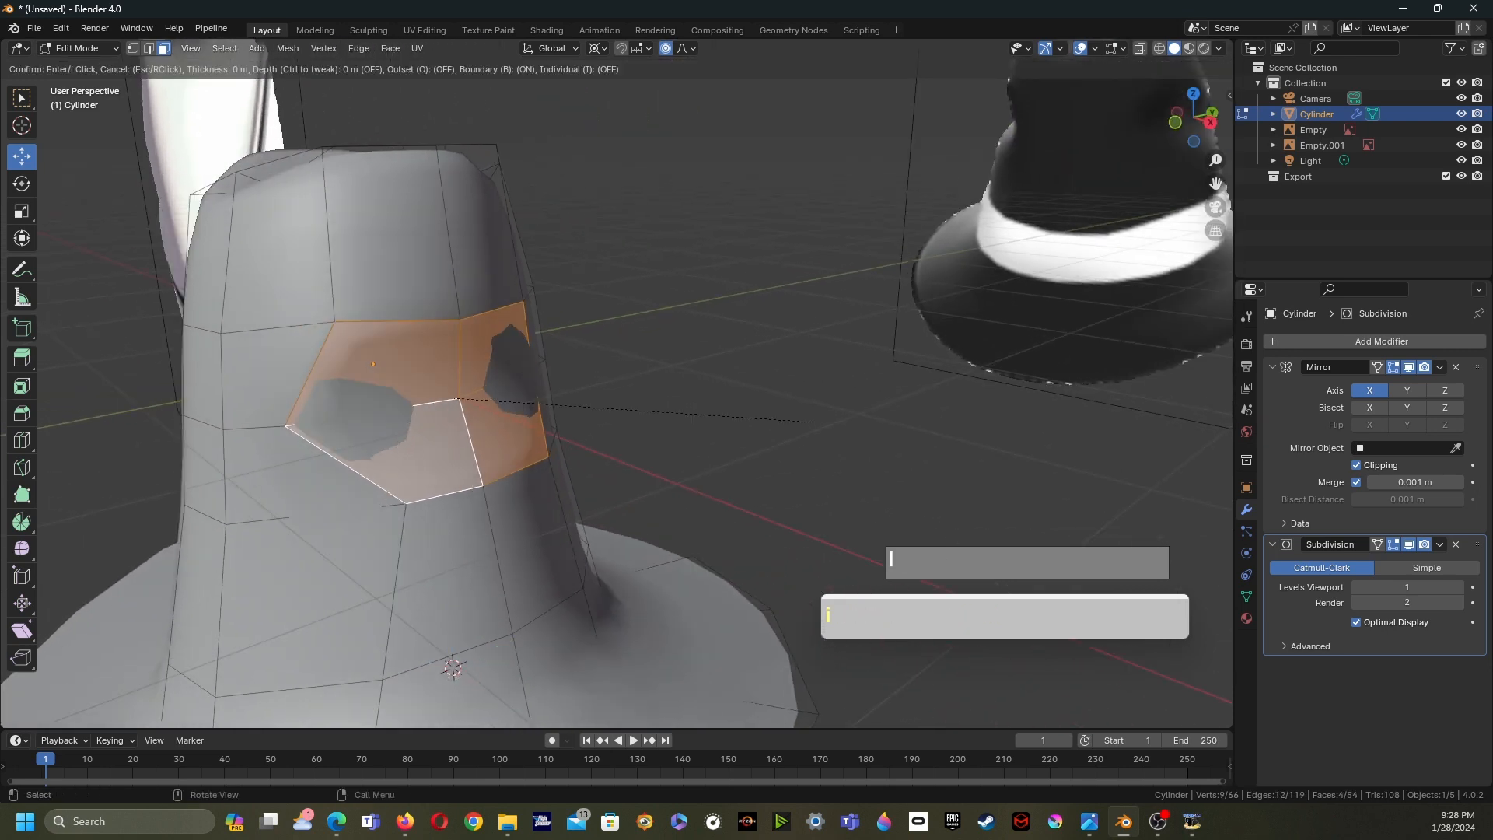
click(467, 420)
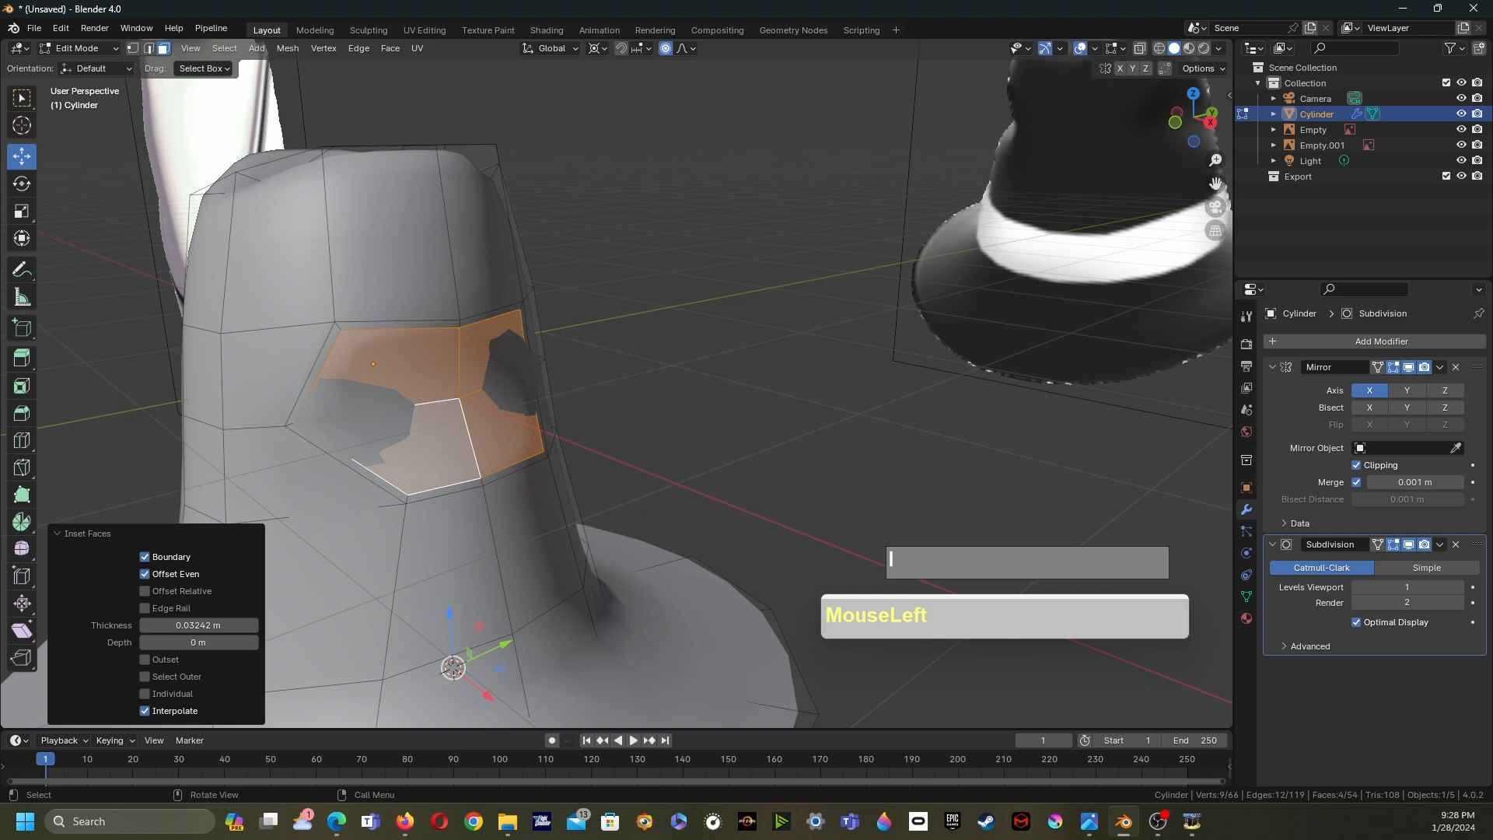
key(Tab)
middle_drag(467, 420, 584, 419)
scroll(556, 435, up, 1)
click(584, 419)
key(grave)
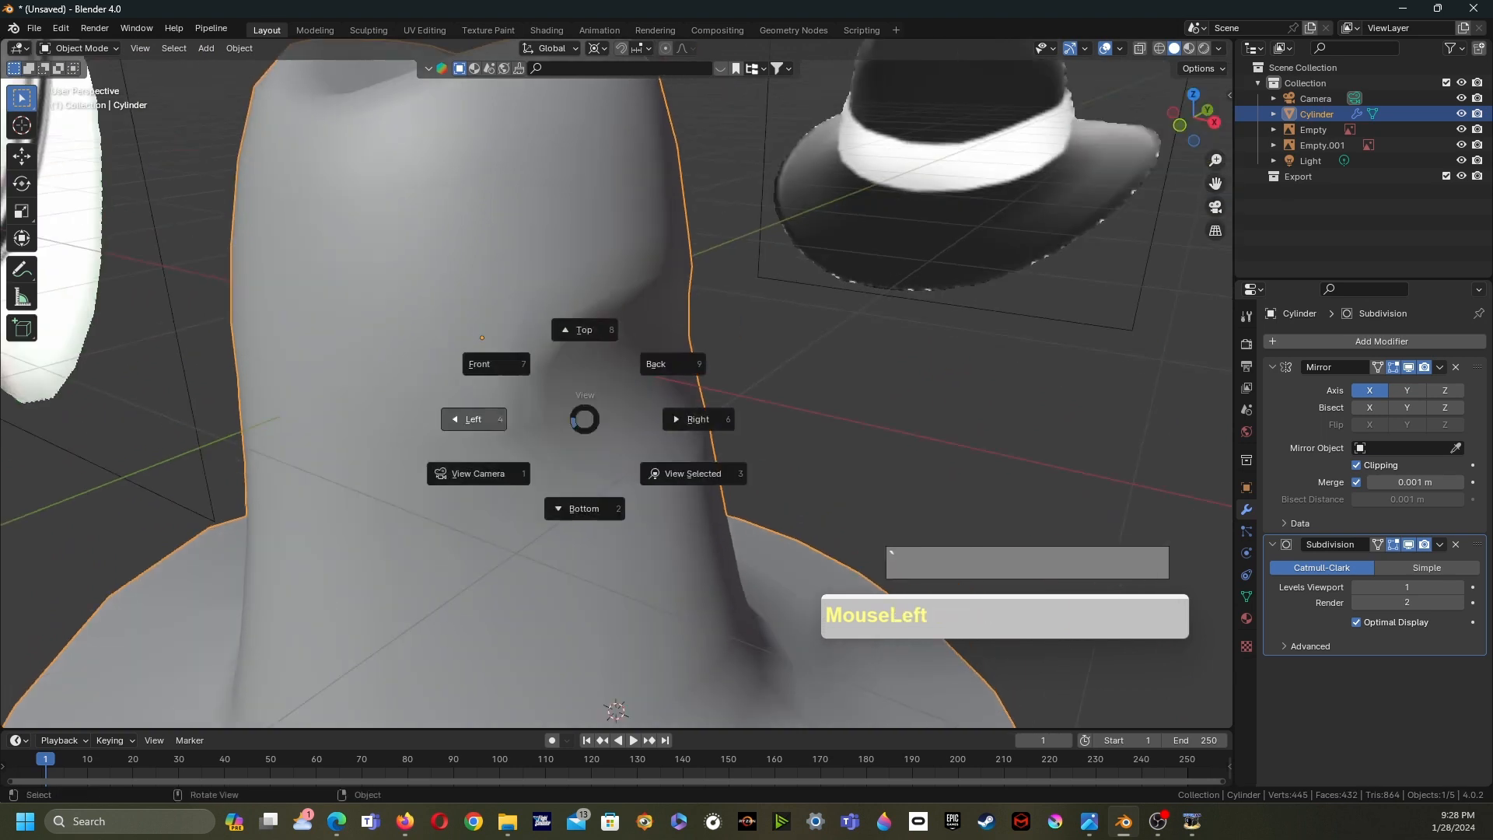
right_click(585, 365)
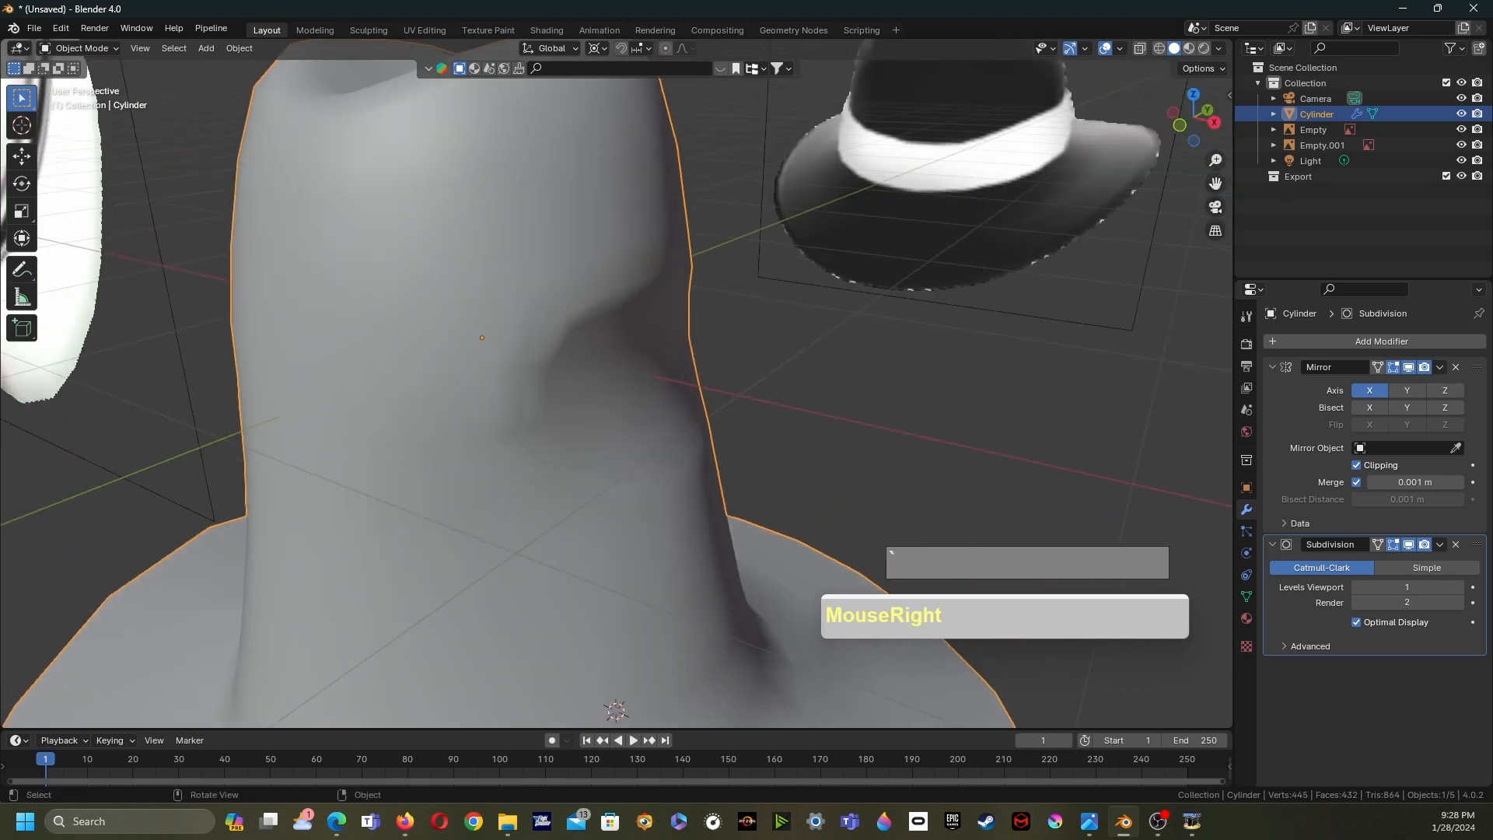
- Enter Edit Mode and show the Subdivision Surface modifier's result on the editing cage
key(Tab)
scroll(584, 366, down, 2)
scroll(585, 366, up, 1)
click(585, 366)
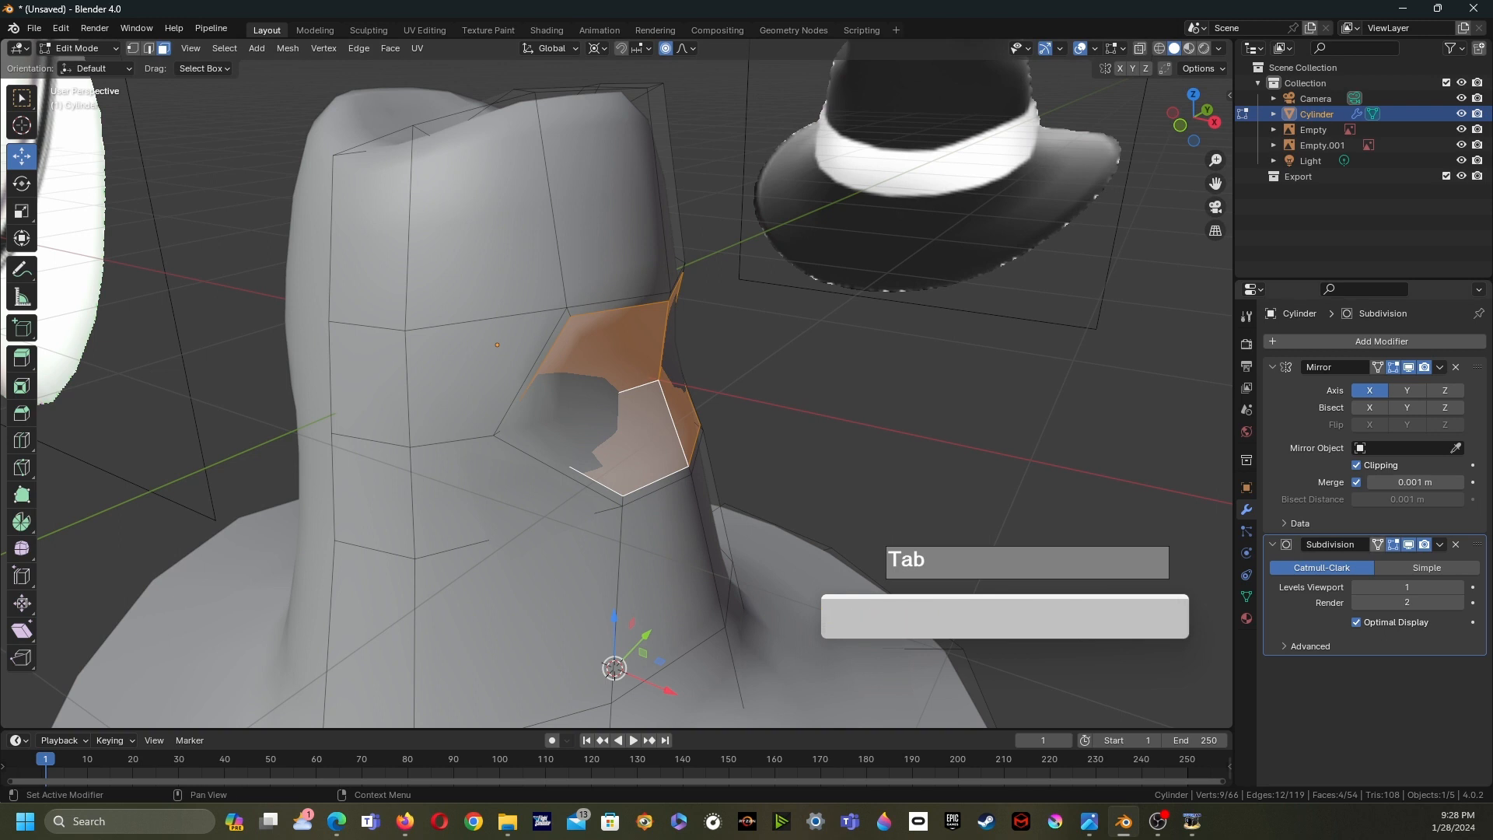
click(1377, 544)
- In vertex select mode, slide vertices at the inset's lower corner along their edges, the first by a factor of about 0.263
middle_drag(785, 404, 699, 393)
shift+middle_drag(700, 393, 874, 375)
scroll(865, 377, down, 1)
middle_drag(746, 389, 690, 391)
scroll(691, 391, up, 1)
click(639, 433)
key(1)
click(633, 377)
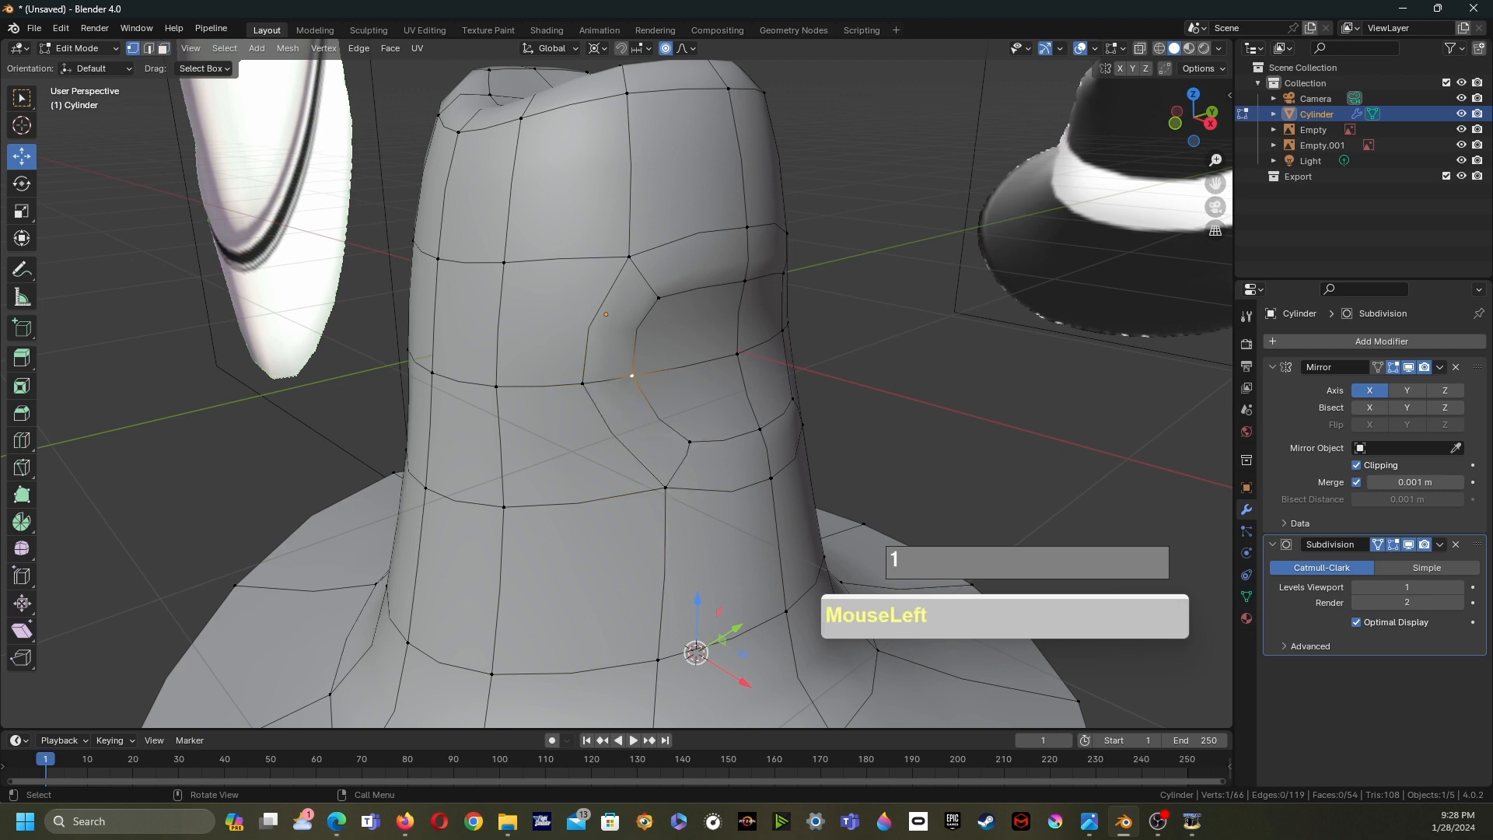
key(g)
key(g)
click(634, 384)
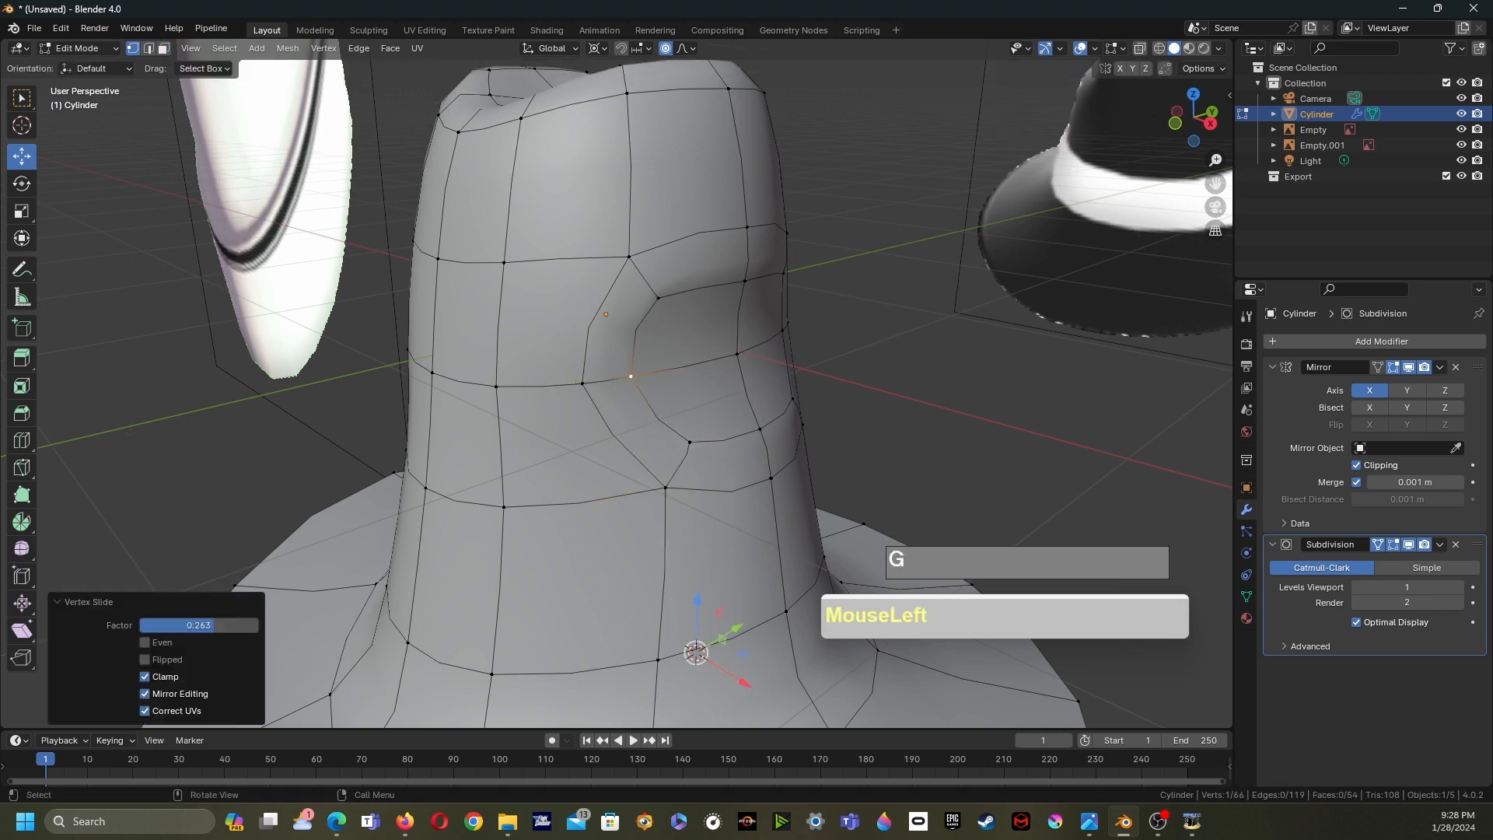
key(g)
key(g)
click(531, 394)
- Select the vertex below the inset's corner and move it along the Z axis
click(660, 487)
shift+click(660, 488)
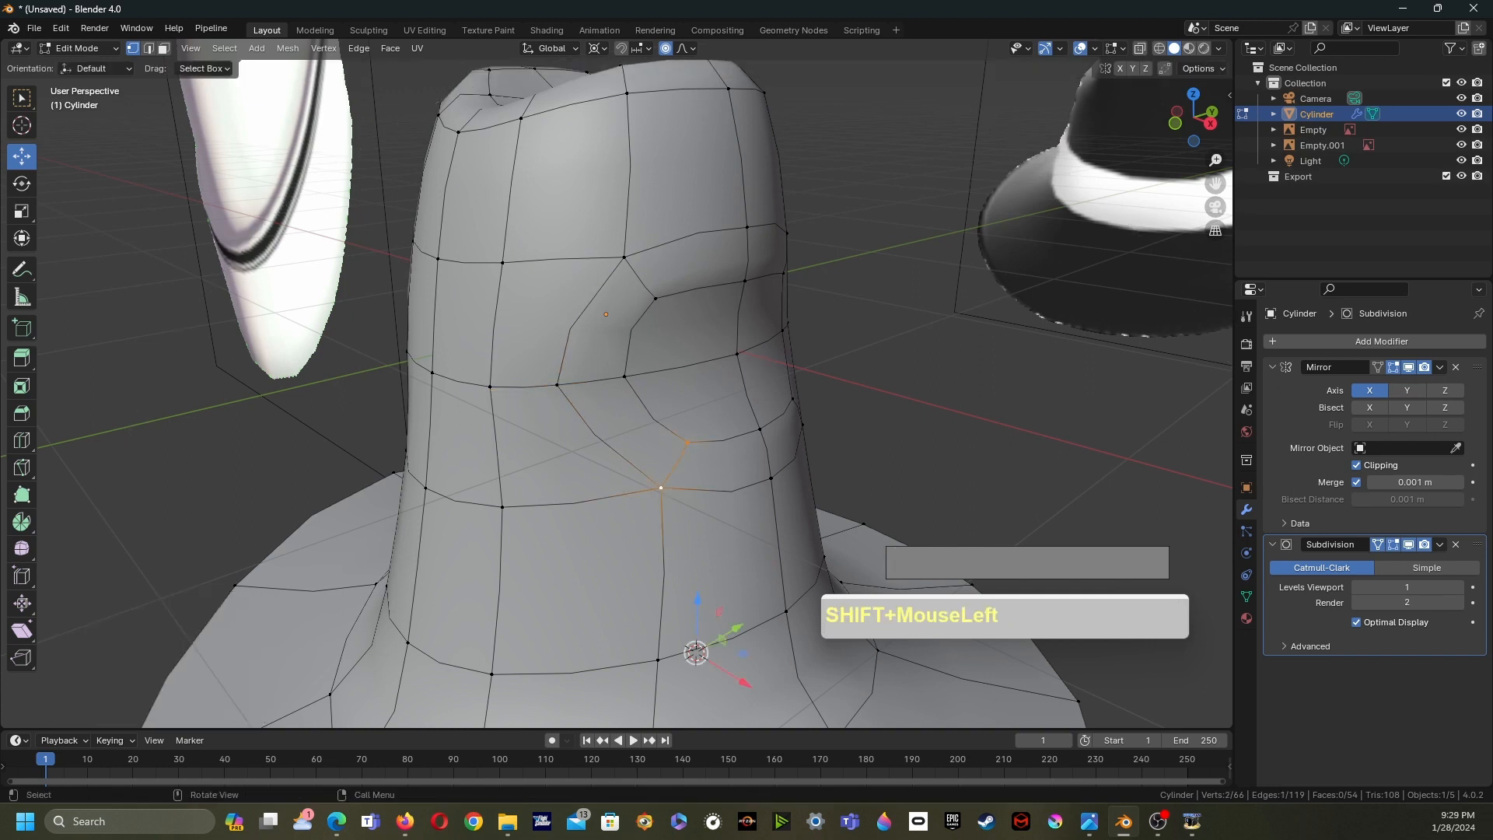
key(g)
right_click(660, 488)
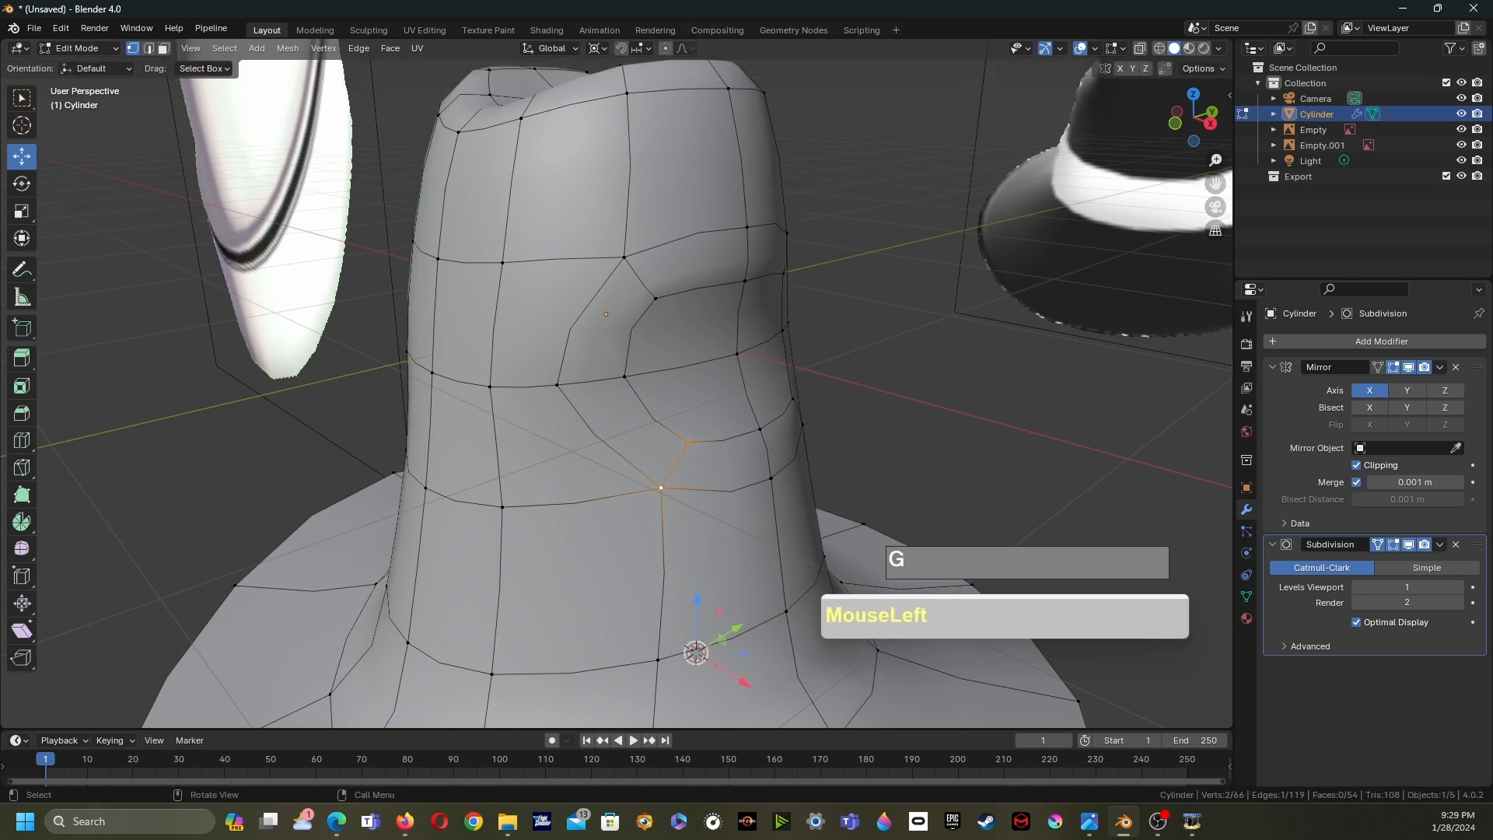
drag(634, 429, 698, 495)
key(g)
key(z)
click(694, 471)
- Set the transform pivot point to Median Point and move the selected crown-side vertices about 0.072 m along X
scroll(694, 472, down, 2)
middle_drag(695, 471, 695, 431)
drag(682, 402, 717, 446)
middle_drag(717, 446, 703, 457)
drag(723, 458, 693, 397)
click(597, 48)
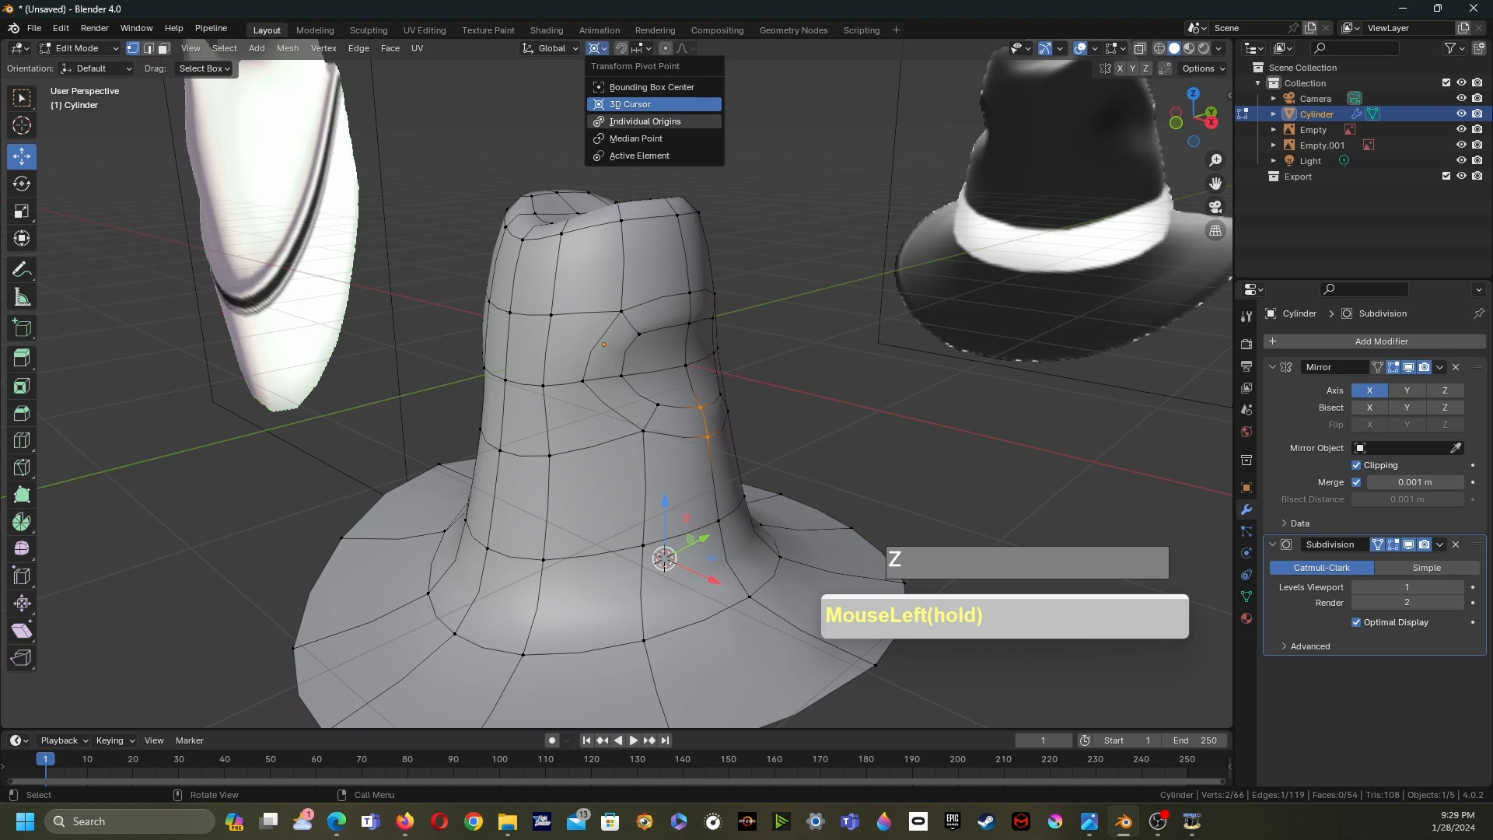
click(626, 140)
middle_drag(707, 421, 689, 406)
drag(746, 415, 758, 416)
shift+middle_drag(746, 420, 760, 274)
middle_drag(760, 273, 661, 303)
- Add a loop cut around the crown's base just above the brim
key(ctrl+r)
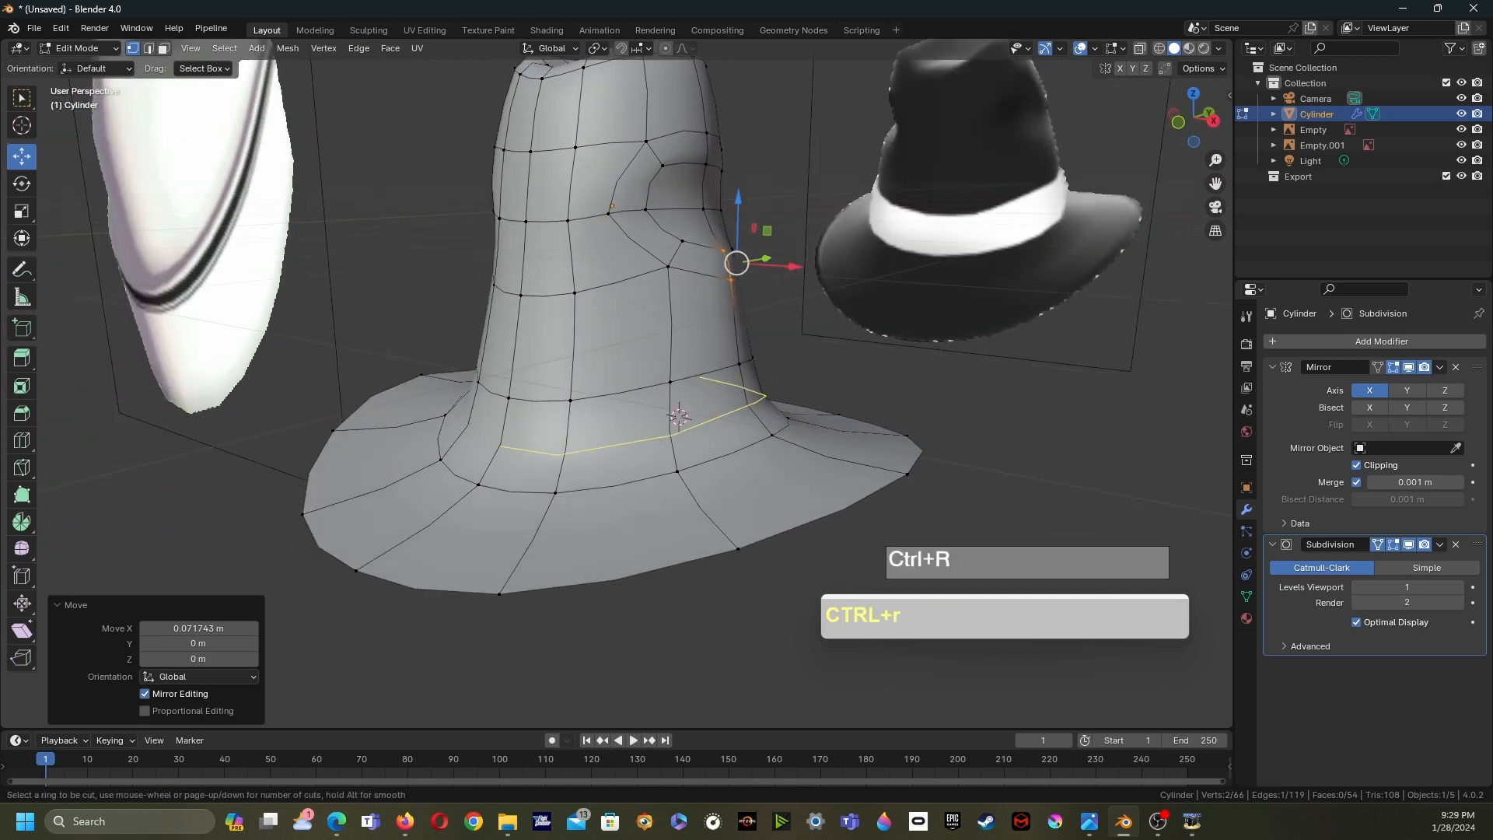
click(682, 435)
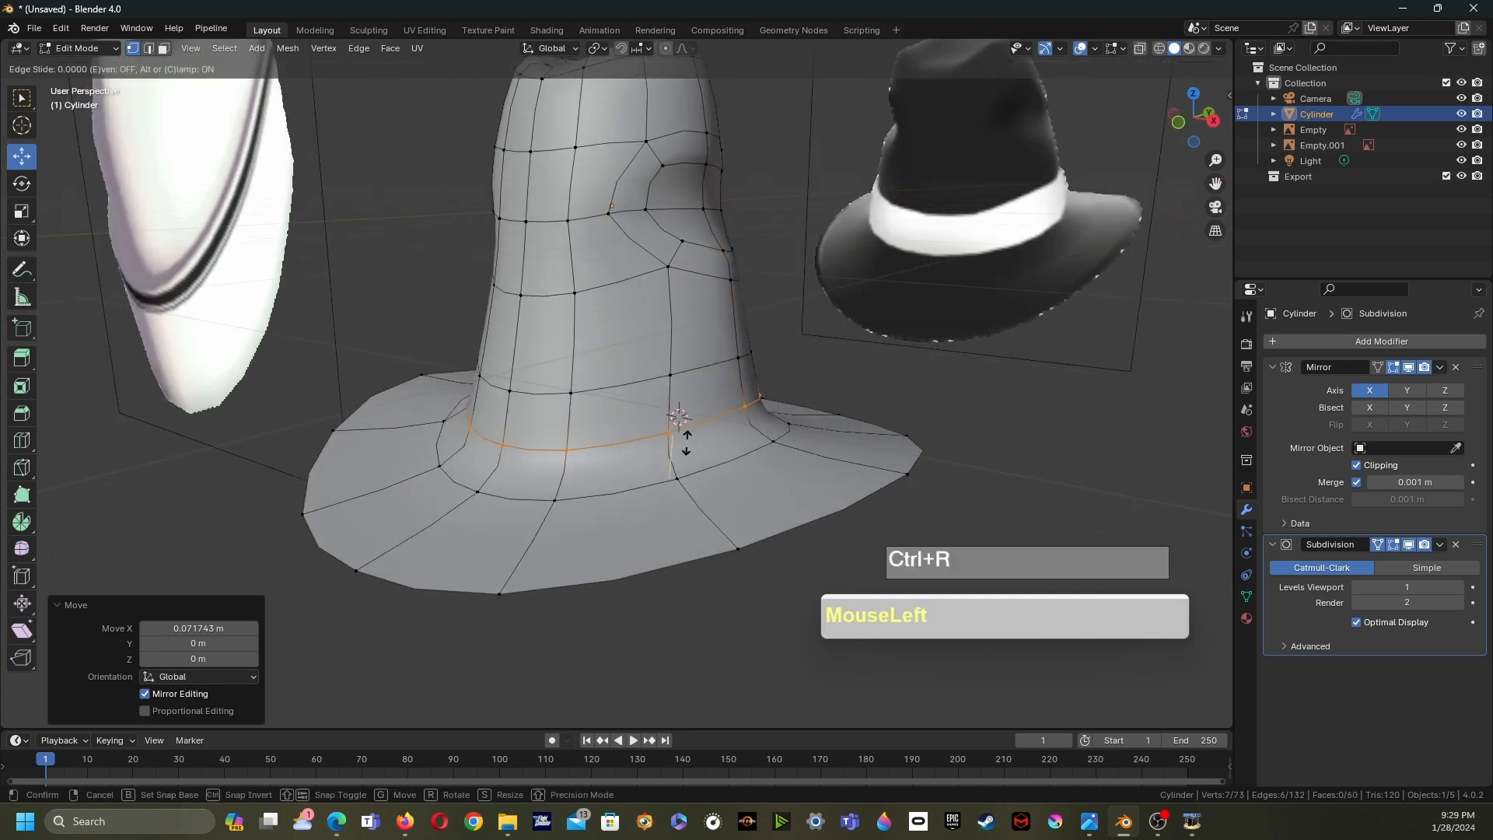
click(693, 482)
- Select an edge on the brim's front-left rim and move it about 0.016 m in X and 0.009 m in Y
middle_drag(684, 433, 719, 398)
shift+middle_drag(719, 398, 719, 398)
middle_drag(537, 427, 532, 457)
click(627, 476)
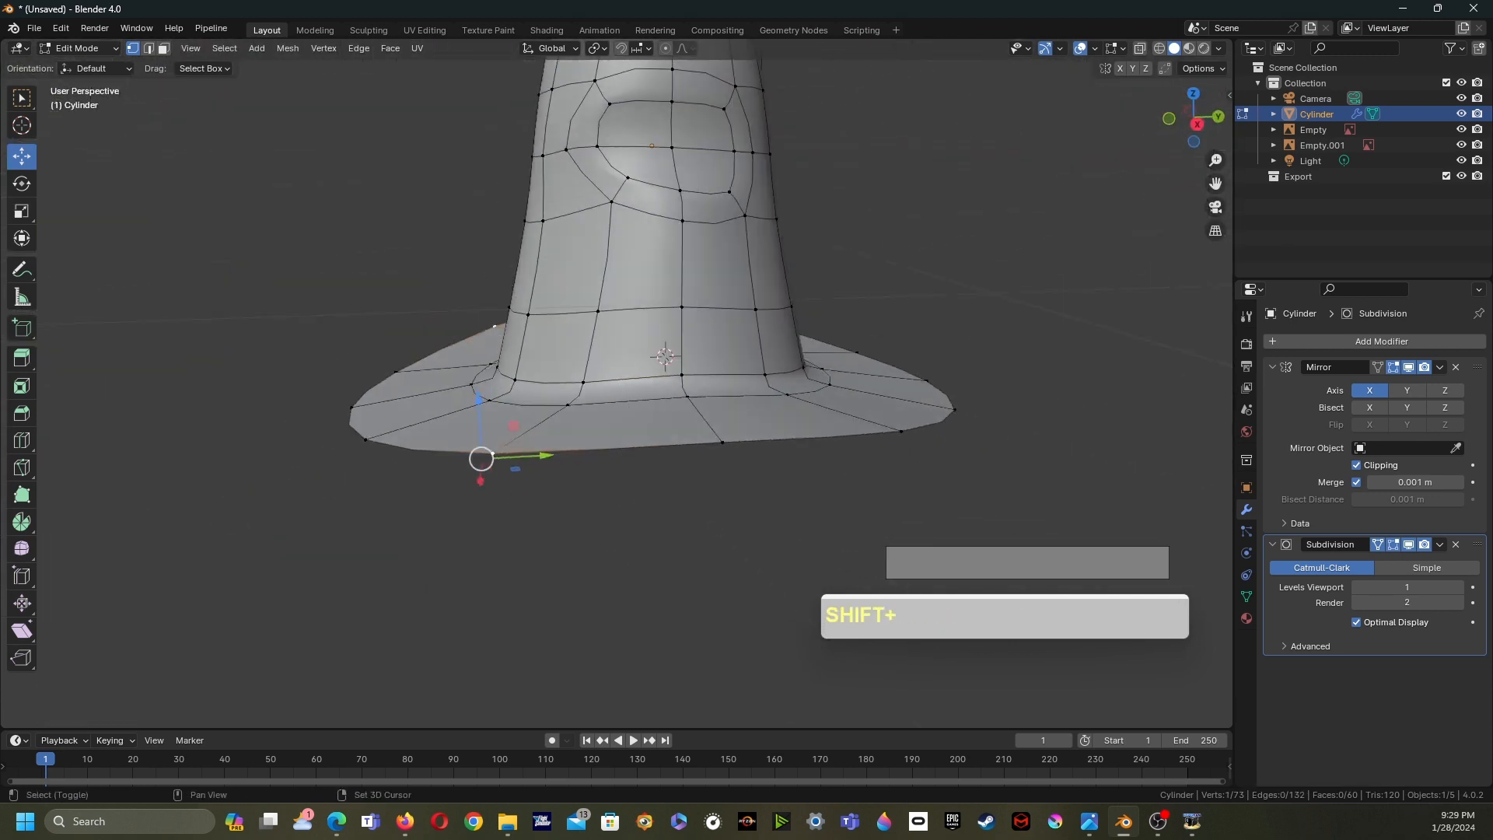
drag(708, 387, 707, 443)
middle_drag(707, 444, 840, 393)
click(666, 350)
middle_drag(667, 349, 607, 349)
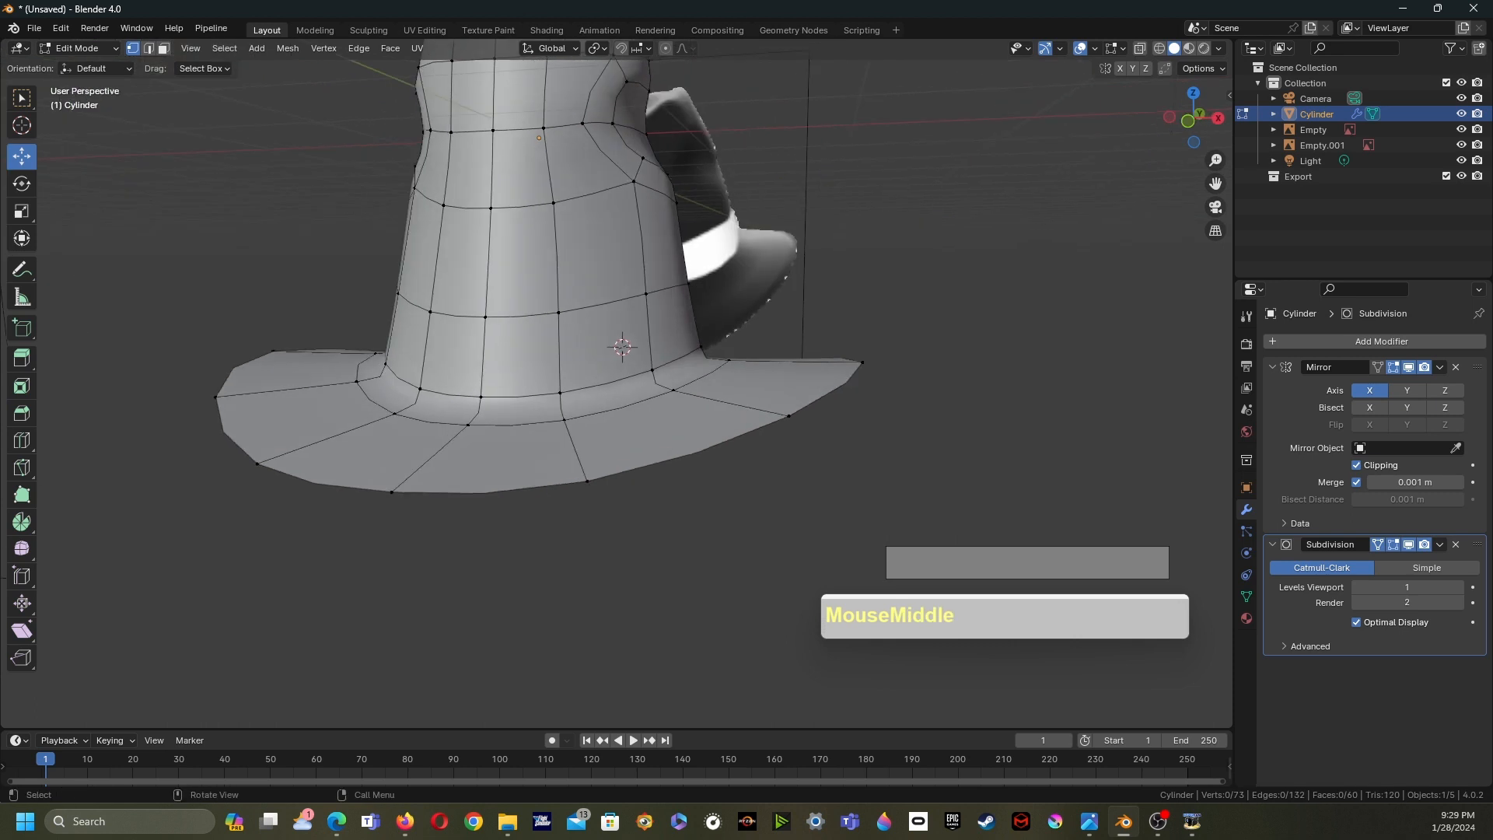
drag(382, 432, 384, 457)
click(587, 486)
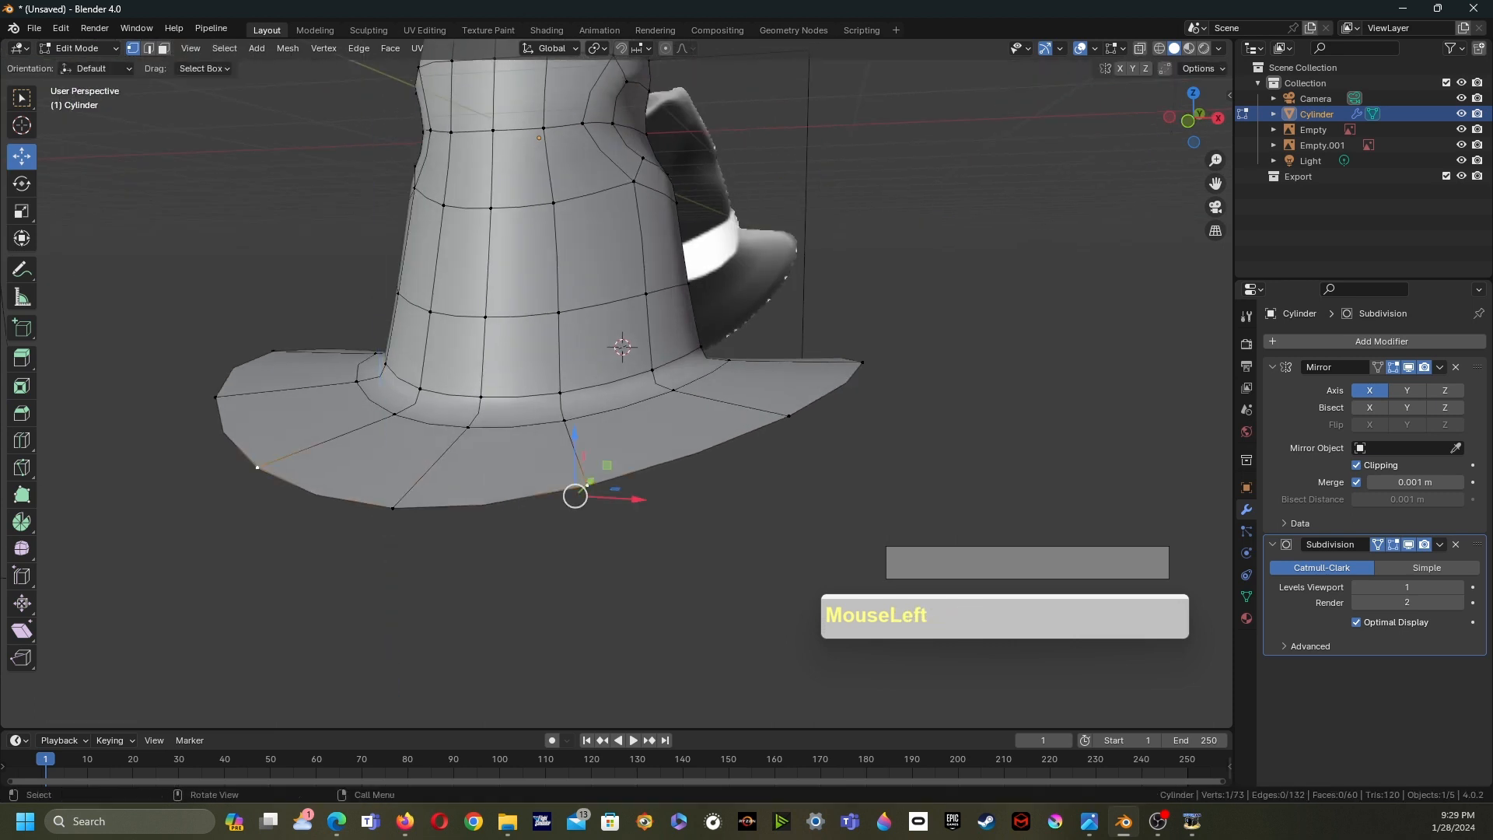
middle_drag(575, 495, 476, 586)
key(g)
key(g)
click(533, 559)
- Select a vertex on the brim's front rim and slide it along its edge by a factor of about 0.186
shift+scroll(454, 540, down, 1)
drag(520, 575, 525, 571)
middle_drag(525, 570, 432, 479)
shift+middle_drag(433, 479, 311, 449)
mouse_move(311, 449)
middle_down()
mouse_move(300, 387)
mouse_move(325, 424)
mouse_move(286, 420)
mouse_move(304, 424)
middle_up()
shift+middle_drag(303, 424, 256, 498)
middle_drag(256, 498, 350, 441)
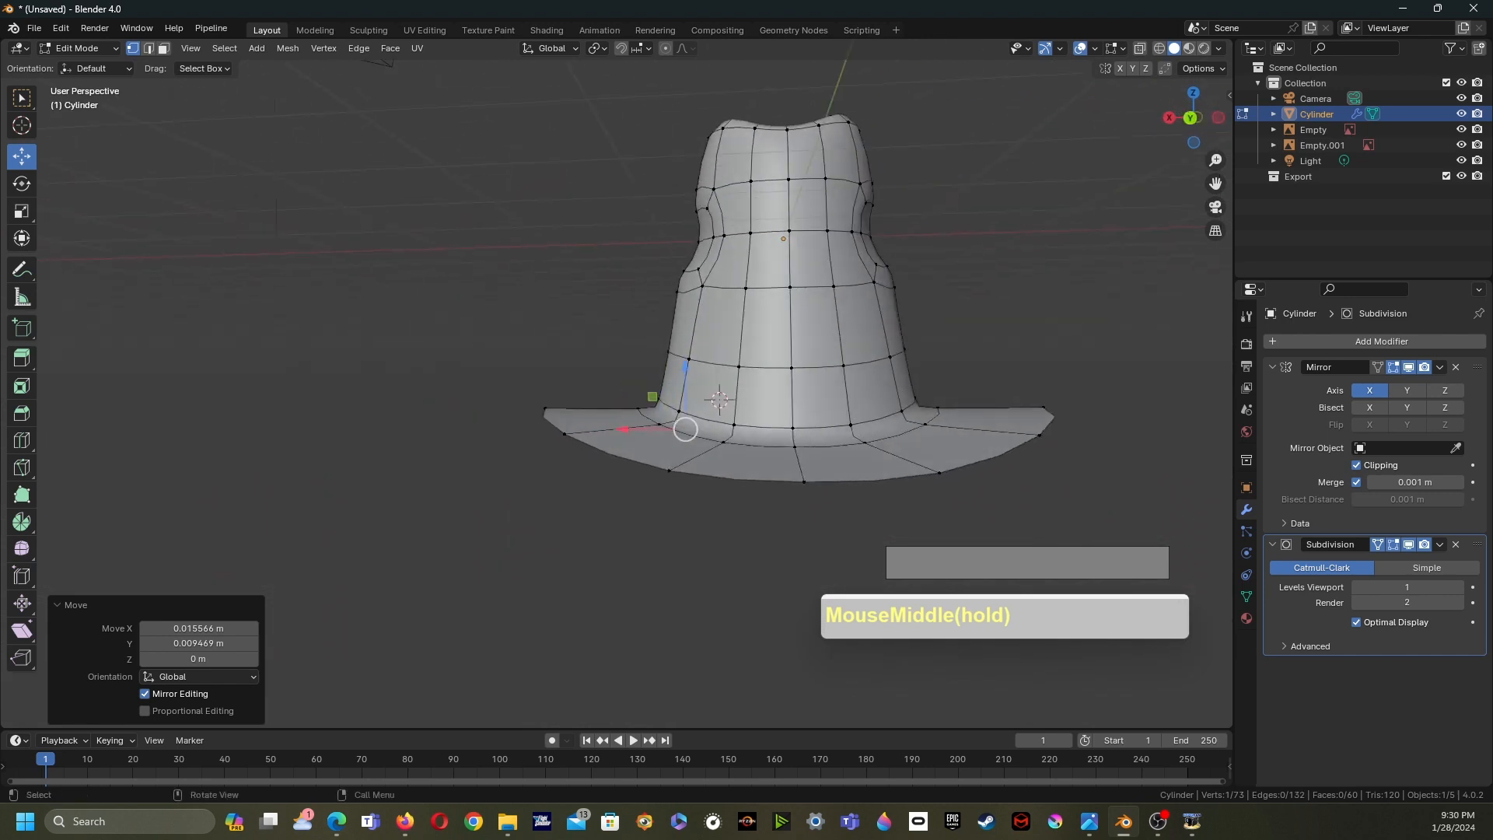
click(804, 482)
drag(804, 420, 804, 444)
drag(805, 506, 801, 500)
click(669, 474)
middle_drag(669, 476, 937, 545)
key(g)
key(g)
click(681, 496)
shift+middle_drag(937, 545, 969, 520)
middle_drag(969, 520, 1034, 459)
shift+middle_drag(1034, 458, 968, 708)
scroll(1013, 562, down, 2)
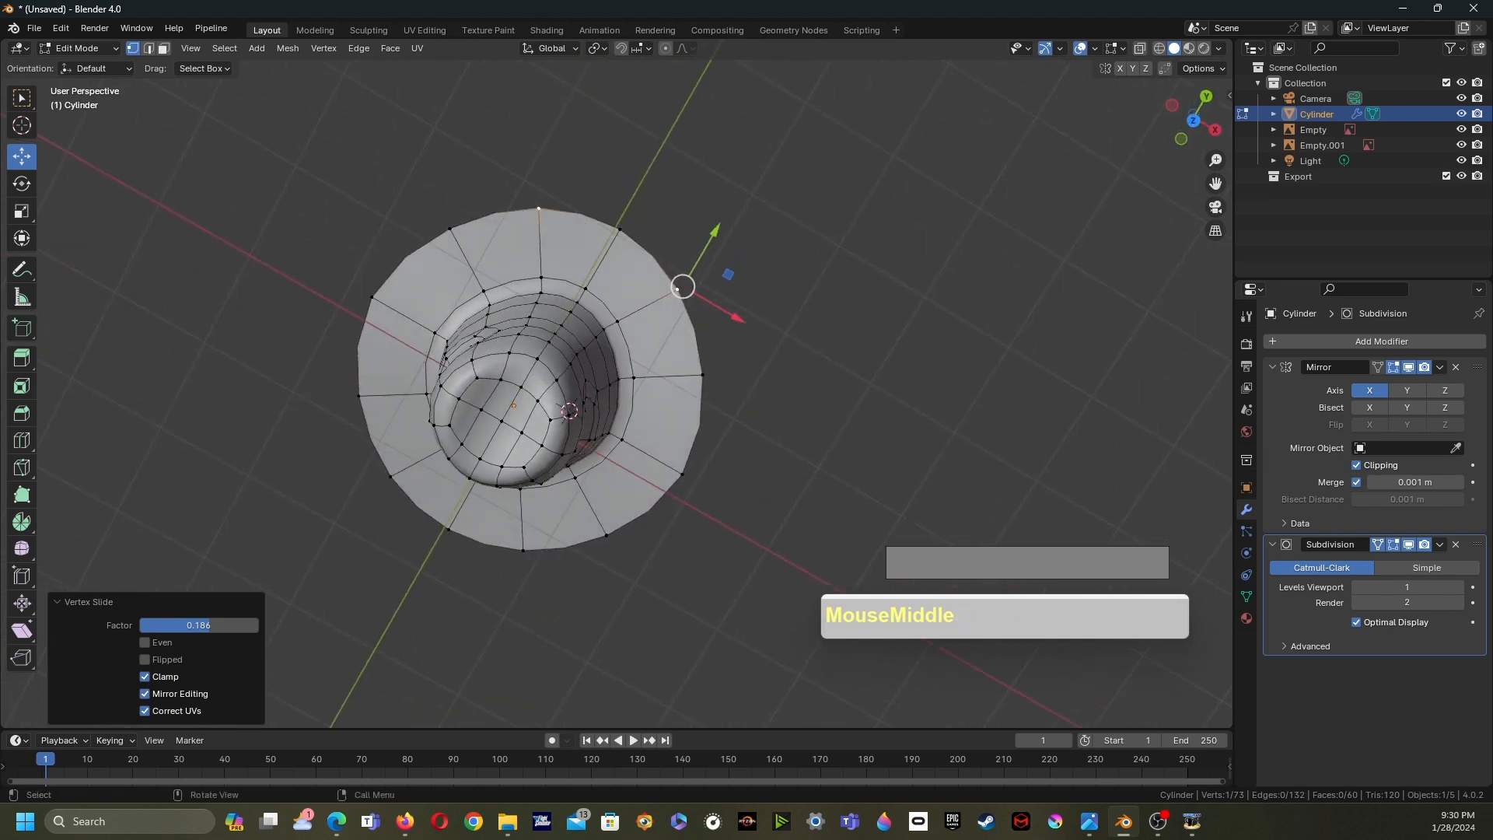
- Switch to top view and move a brim corner vertex about 0.079 m in X and -0.118 m in Y
key(grave)
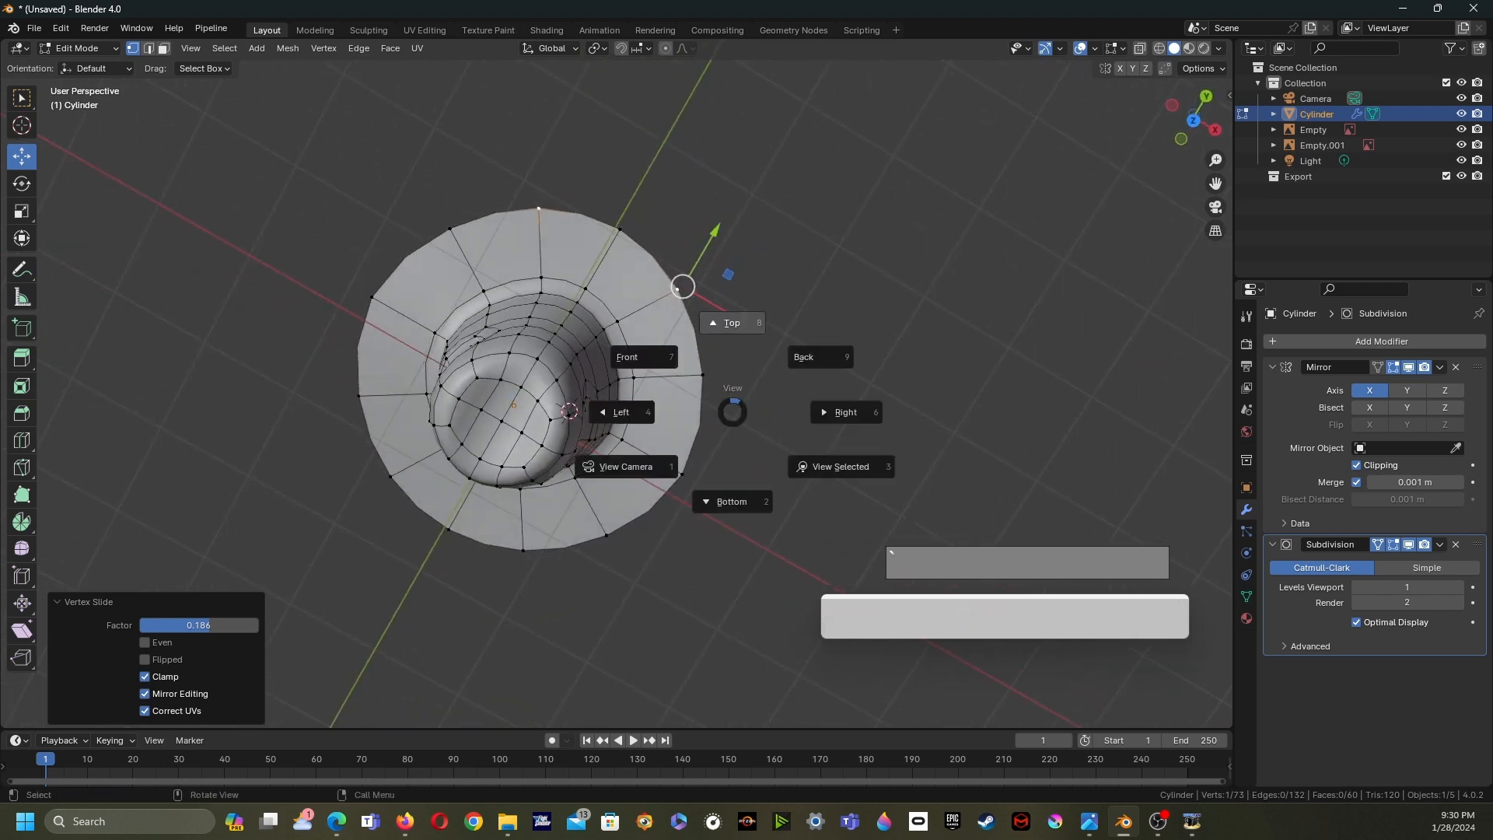
click(732, 322)
click(809, 303)
drag(746, 299, 762, 294)
click(708, 568)
drag(712, 575, 717, 584)
scroll(717, 584, up, 2)
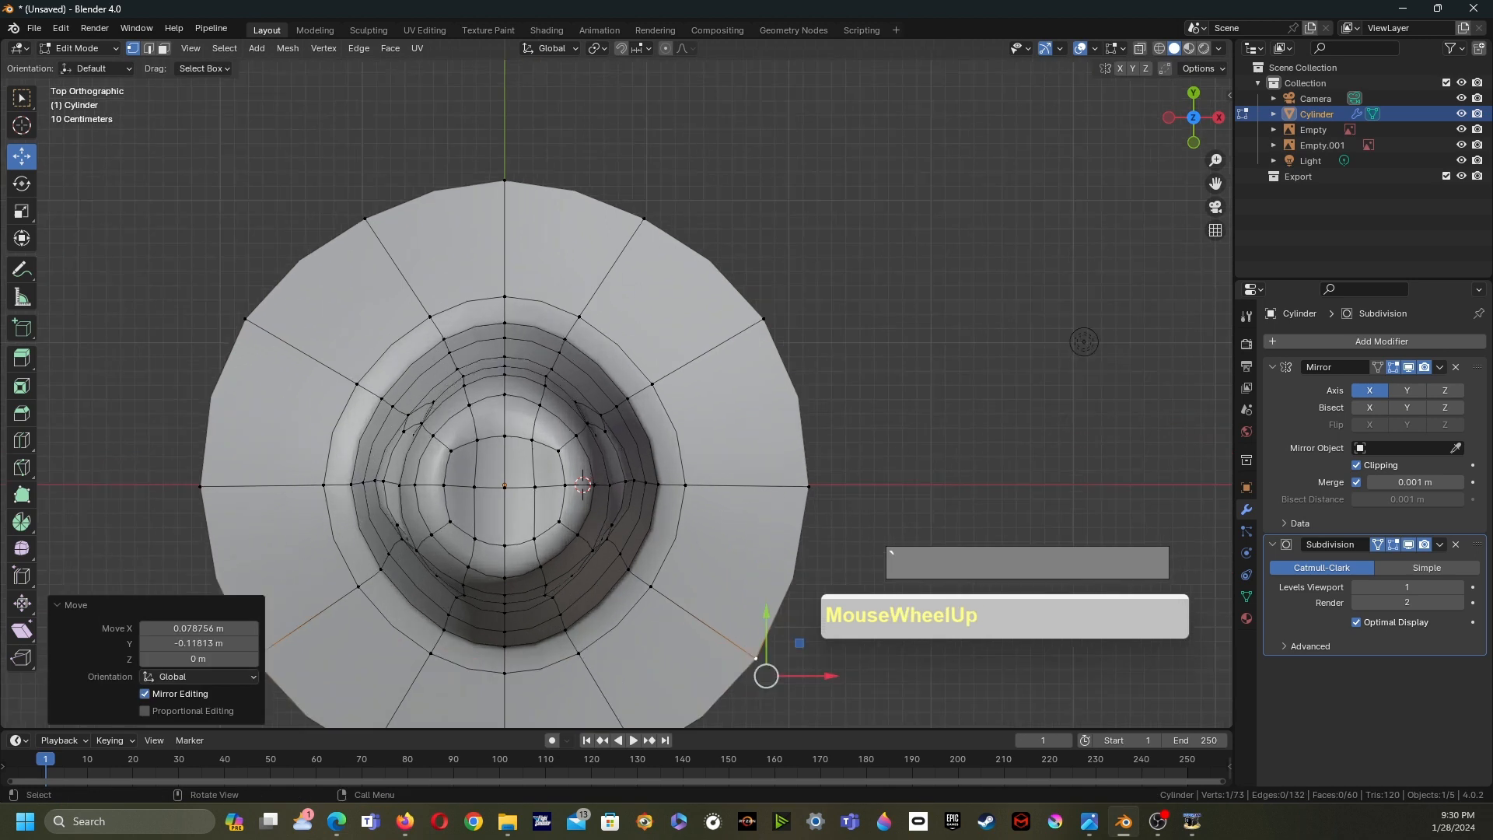
- Turn on X-ray and move the crown's dent vertices in top view, shifting the lower ones about 0.082 m along -Y
key(alt+z)
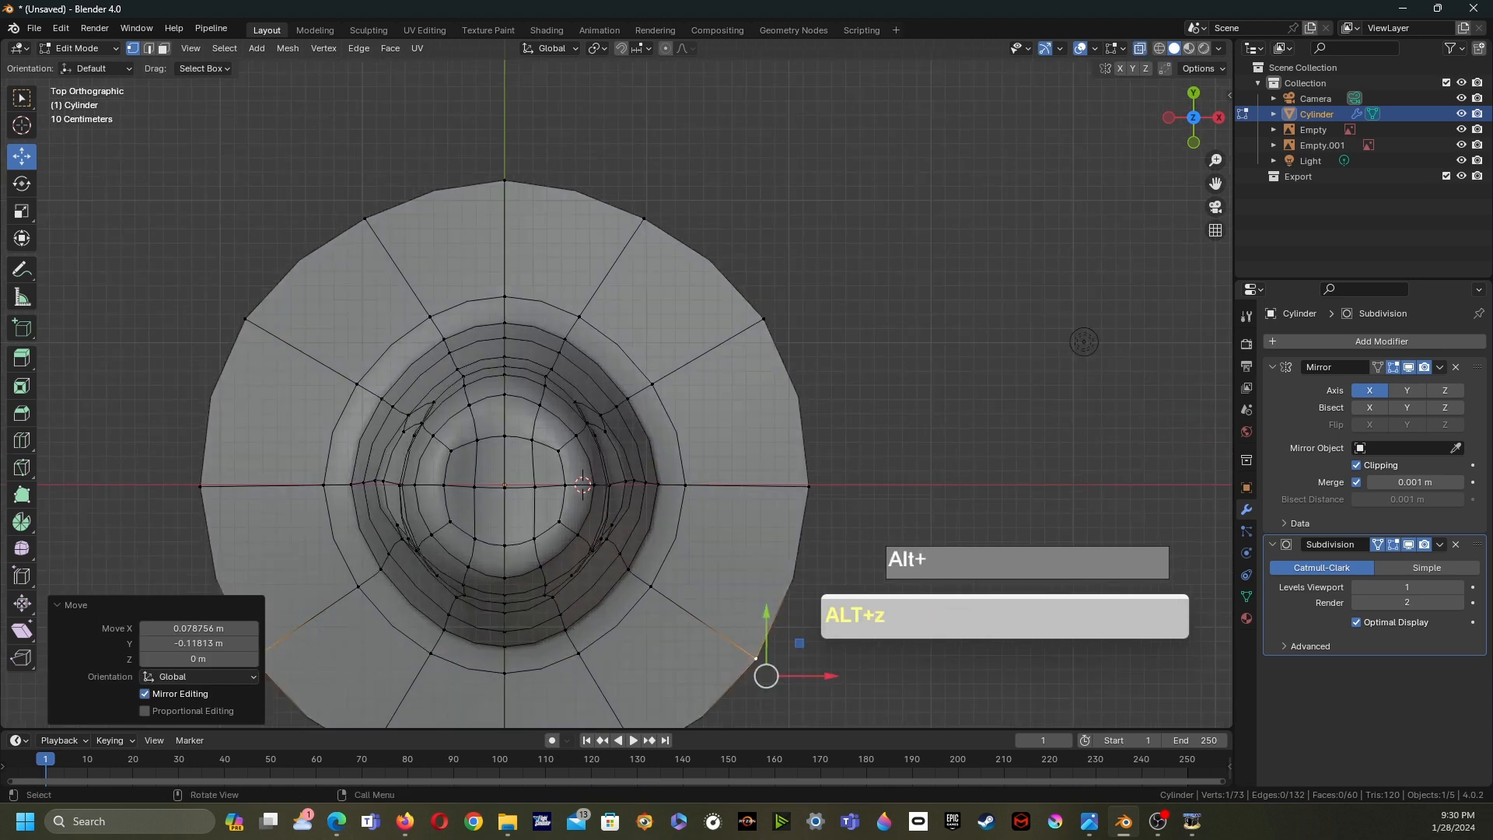
drag(573, 381, 608, 408)
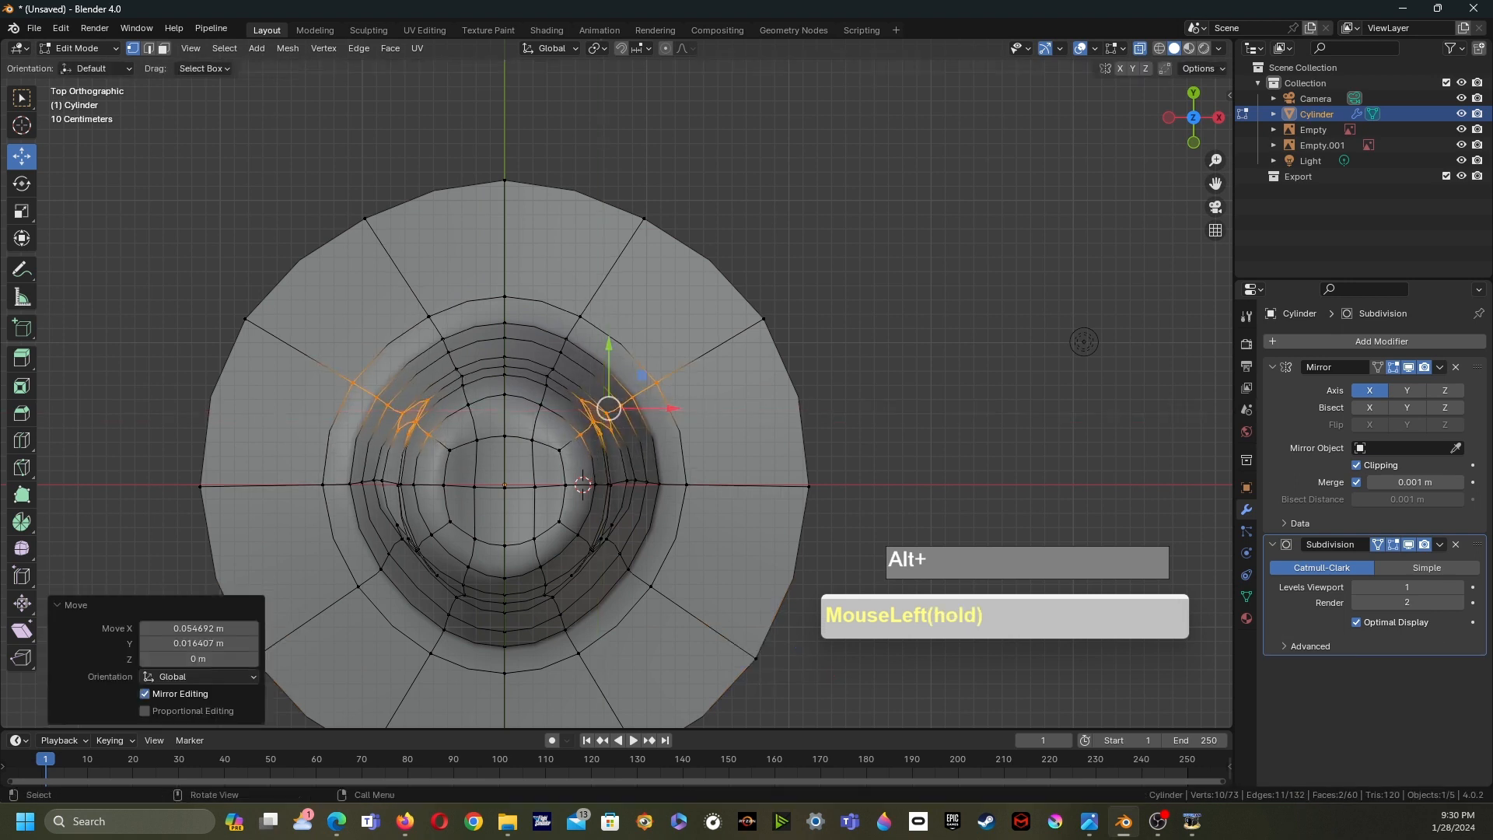
drag(595, 542, 681, 617)
drag(582, 527, 604, 572)
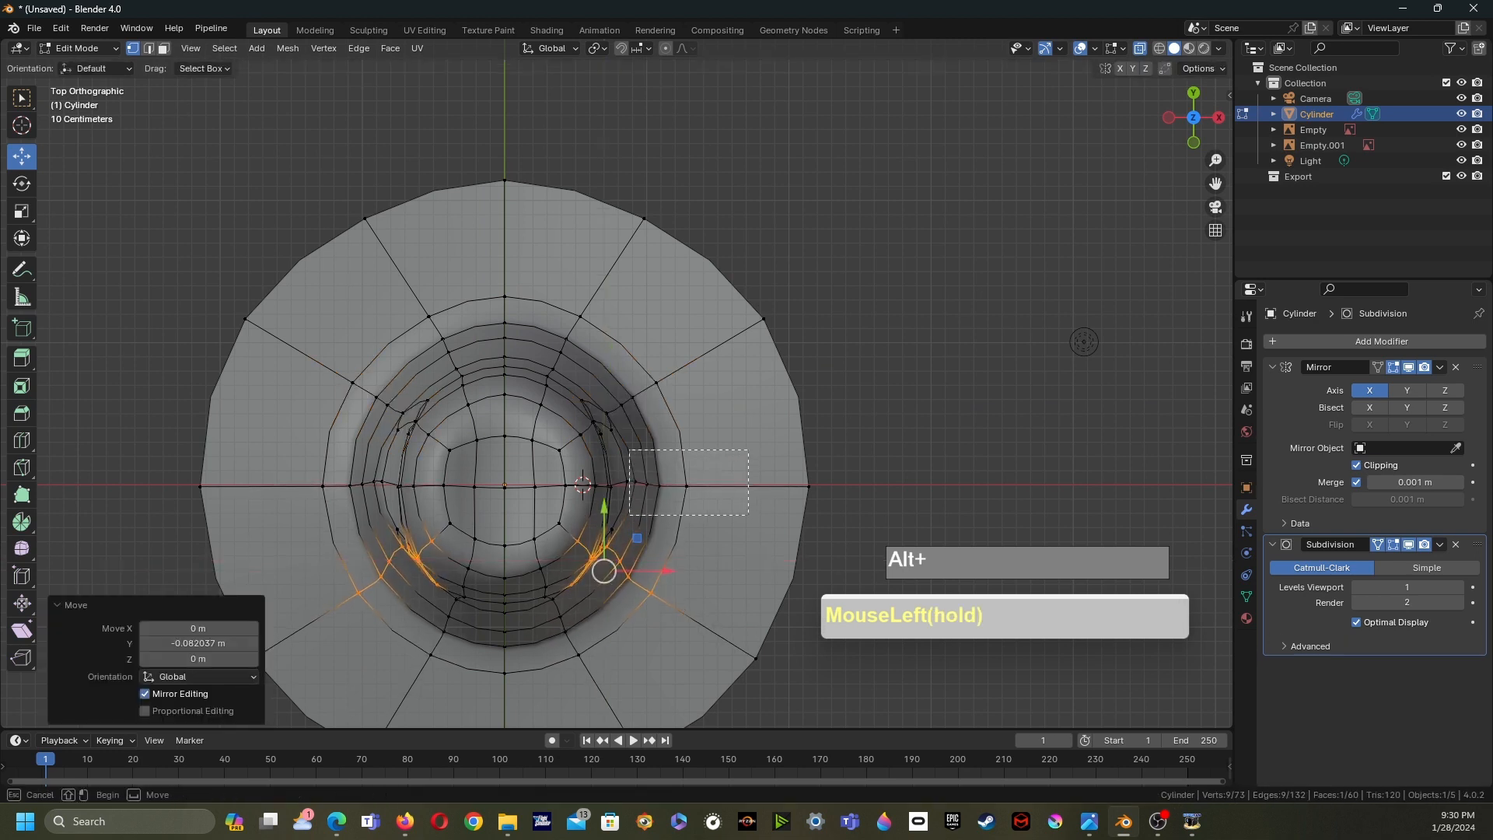
drag(657, 459, 706, 483)
drag(862, 524, 863, 483)
- Select the brim's back vertex and move it about 0.027 m outward along Y
click(762, 318)
drag(809, 271, 807, 272)
click(504, 181)
drag(504, 101, 505, 97)
scroll(505, 98, down, 2)
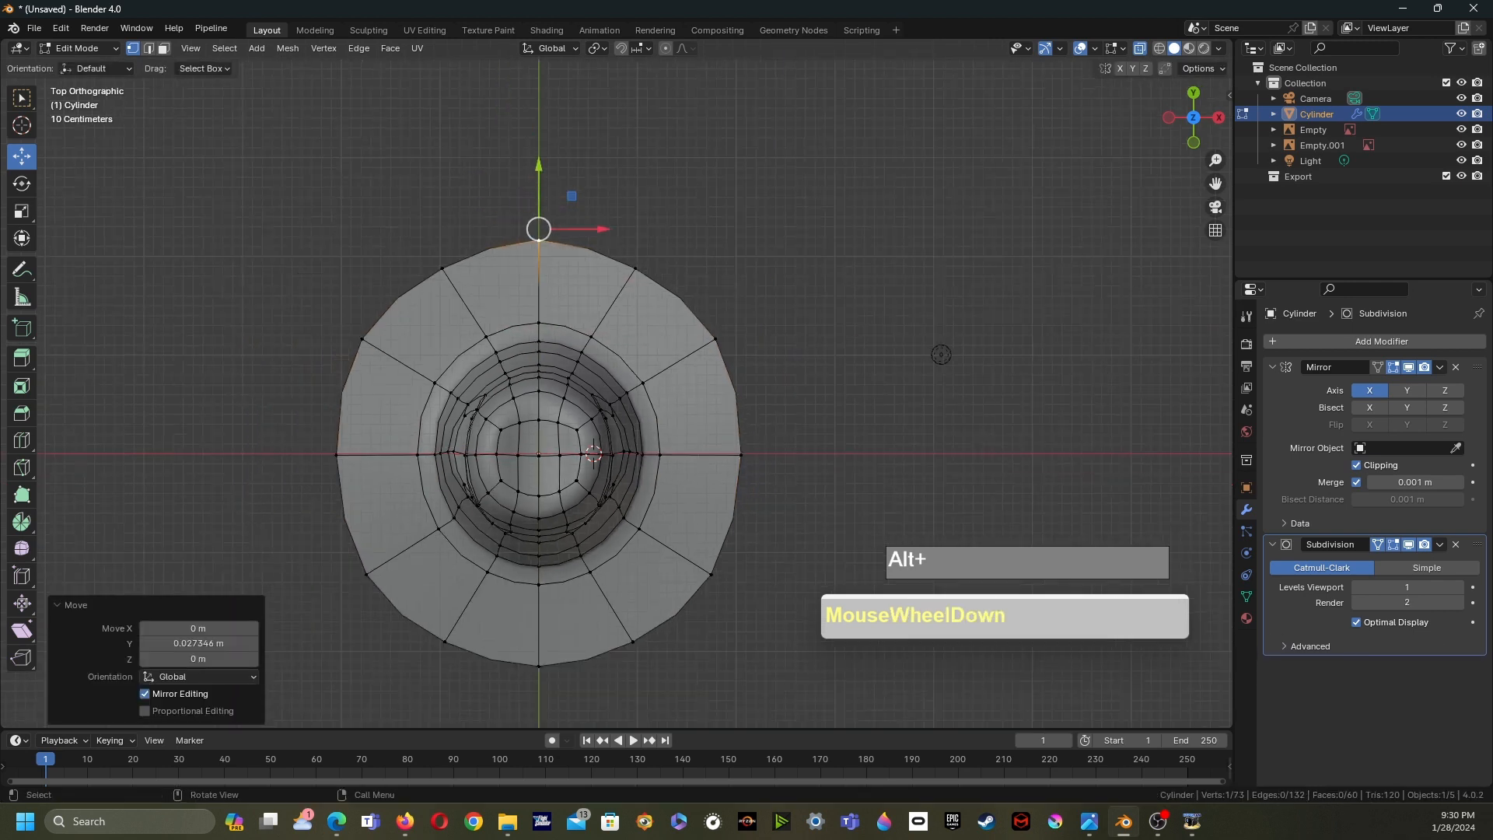
- Move a front brim outline vertex about -0.079 m in X and -0.016 m in Y to even the brim shape
shift+middle_drag(509, 147, 497, 77)
click(699, 502)
click(622, 568)
drag(655, 542, 648, 542)
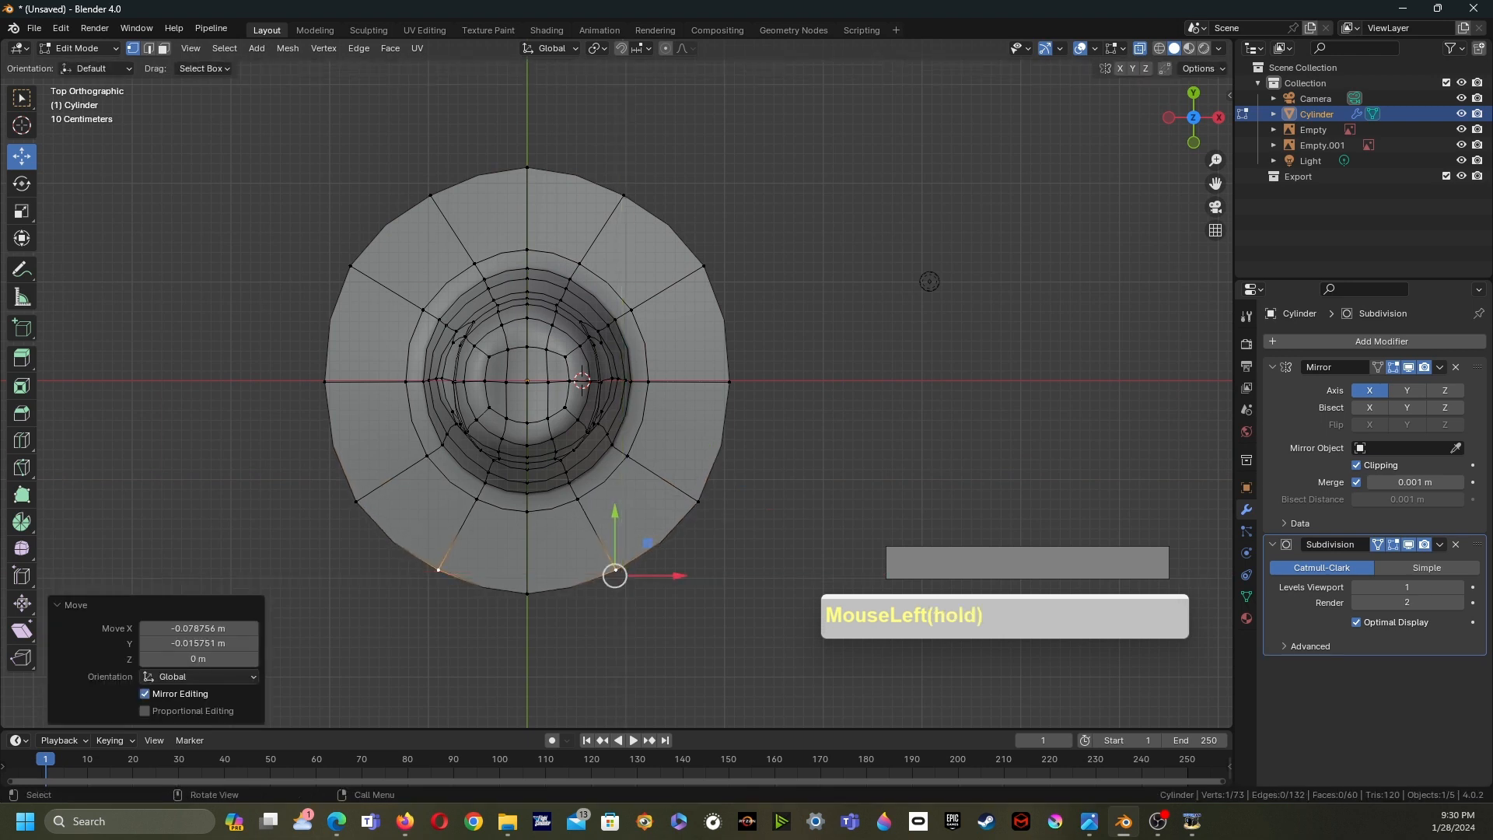
click(699, 502)
drag(739, 475, 736, 477)
middle_drag(735, 477, 686, 260)
shift+middle_drag(686, 260, 704, 263)
- Leave Edit Mode and add a Solidify modifier to the hat with a thickness of 0.04 m
key(Tab)
shift+middle_drag(704, 263, 670, 309)
click(1275, 342)
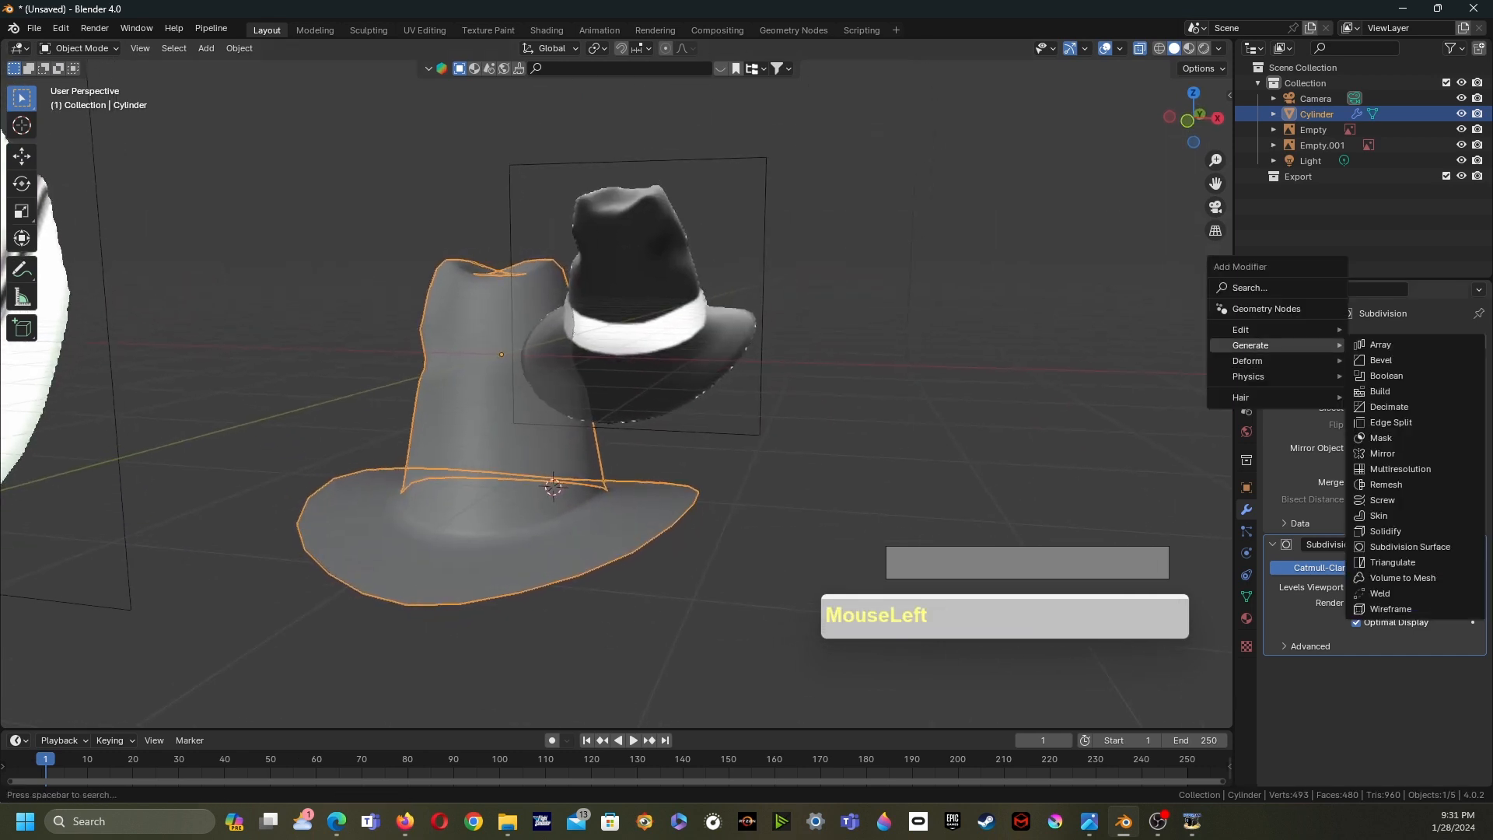
click(1385, 531)
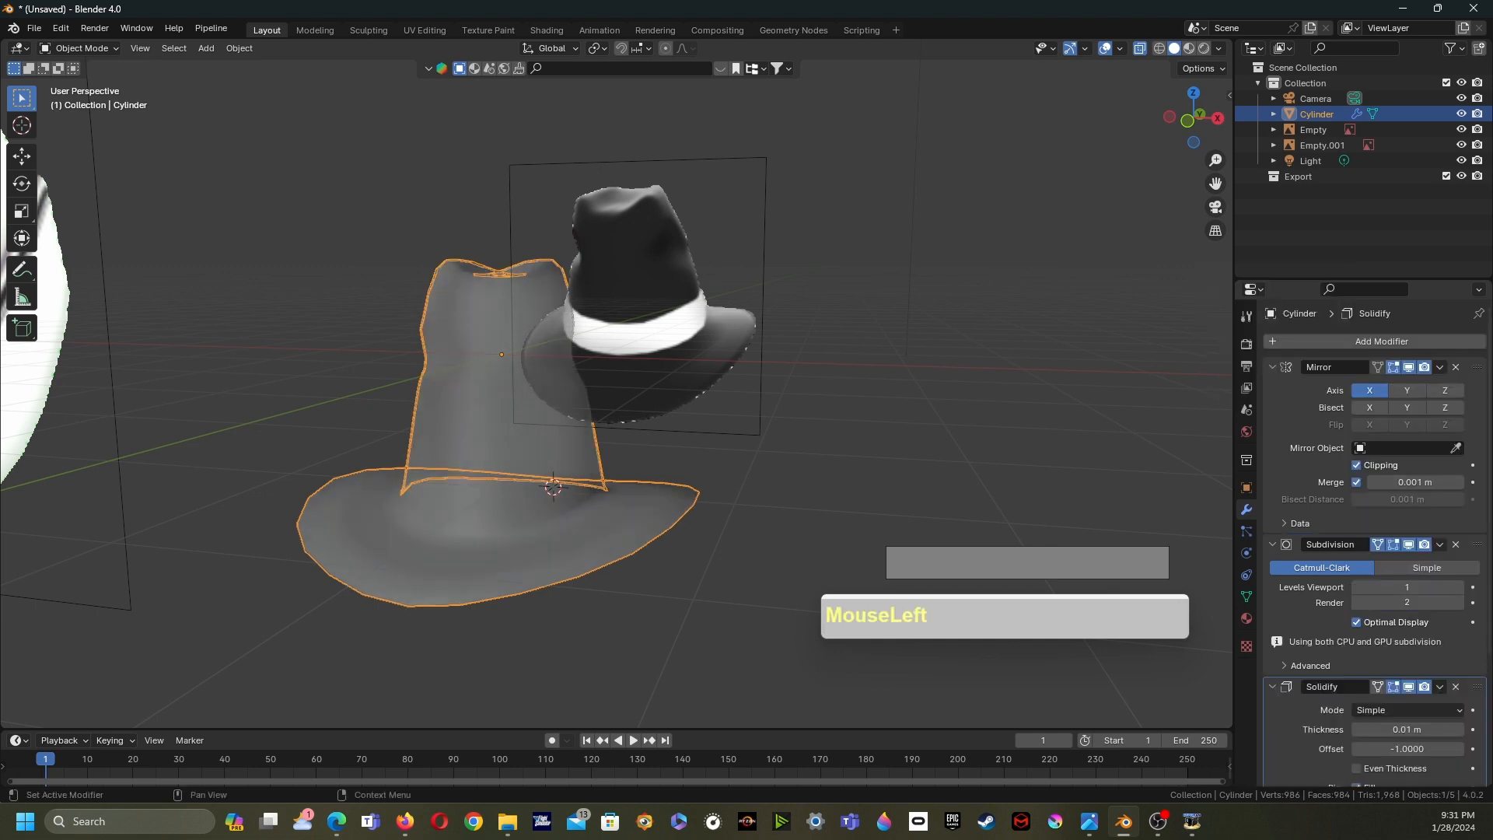
drag(1400, 729, 1454, 710)
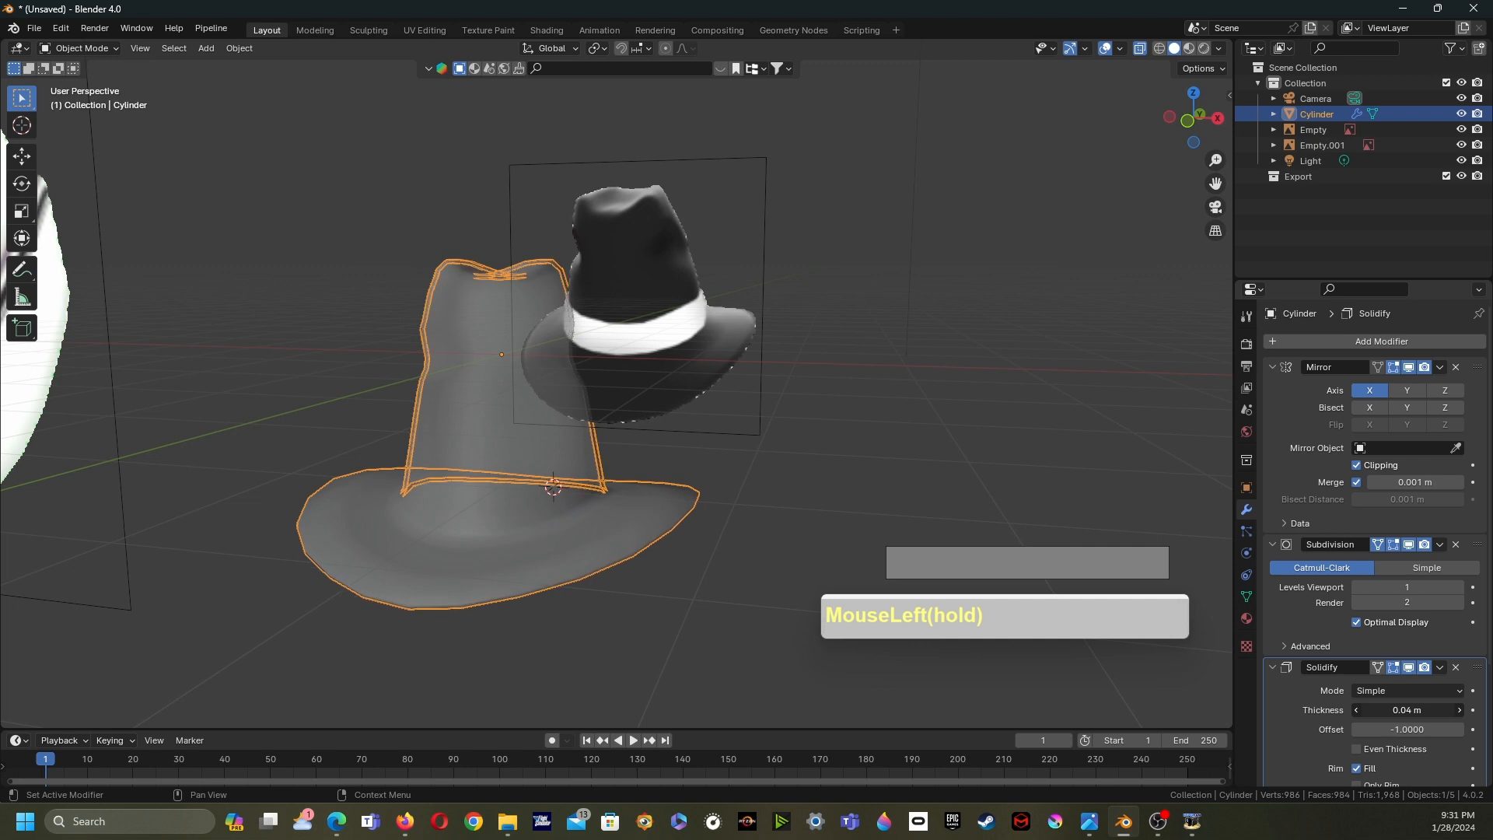
- Turn off X-ray, re-enter Edit Mode and select the band of faces around the crown's base in face select mode
middle_drag(777, 436, 806, 448)
key(alt+z)
shift+middle_drag(805, 447, 750, 450)
shift+middle_drag(749, 449, 685, 436)
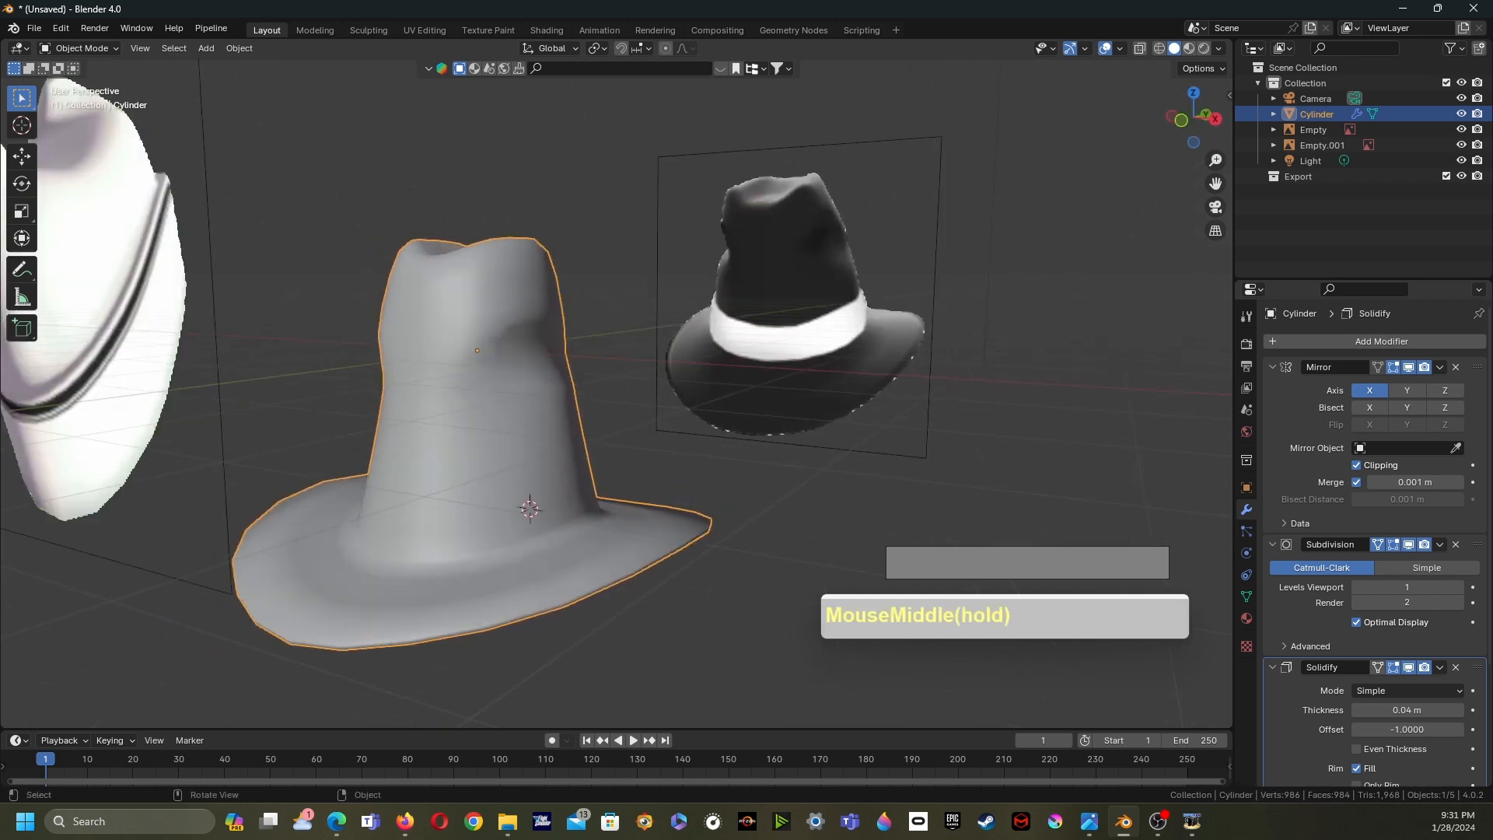
key(Tab)
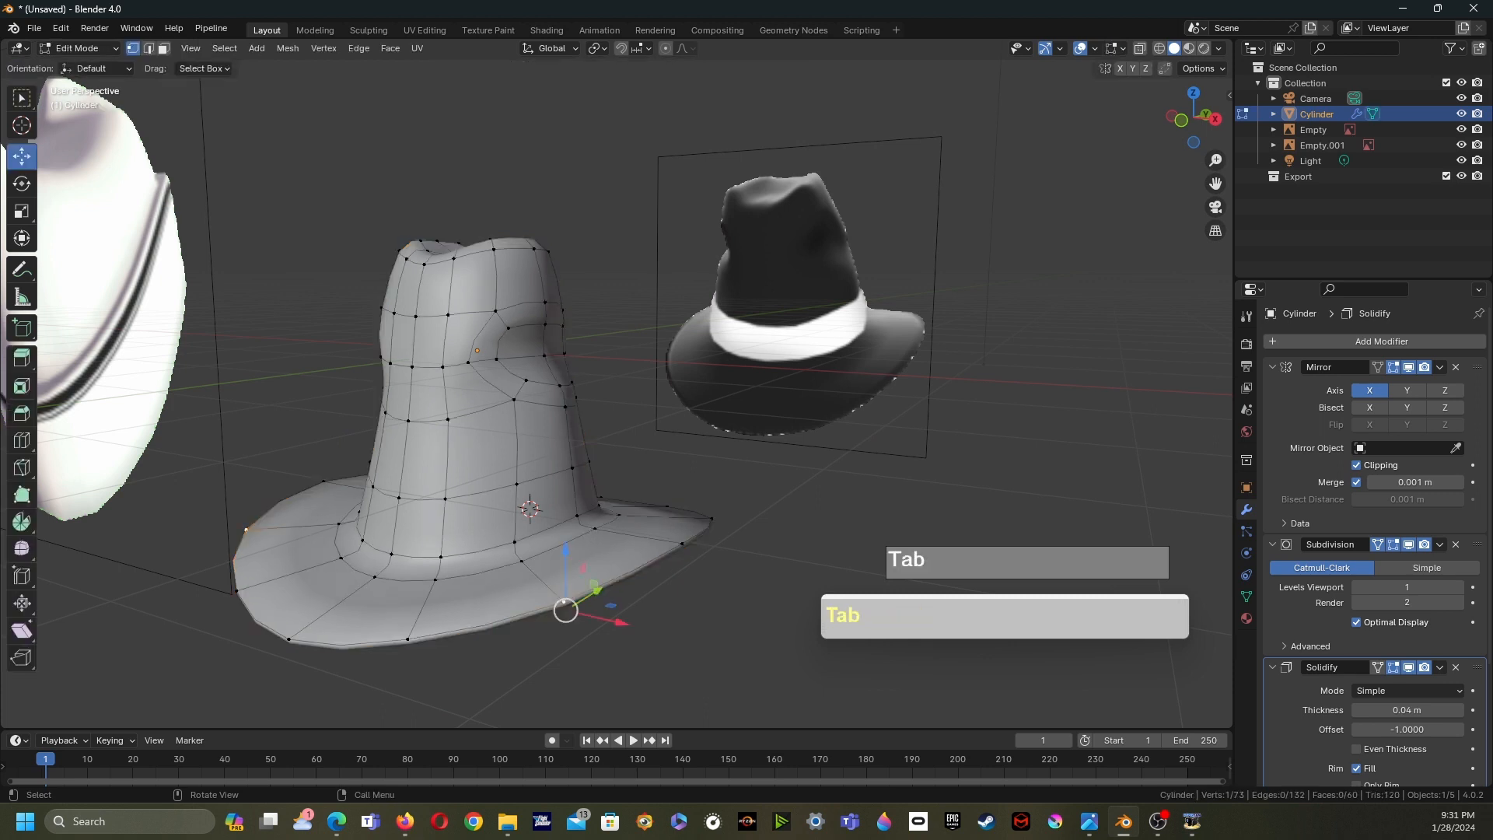
shift+middle_drag(622, 389, 653, 311)
scroll(653, 311, up, 2)
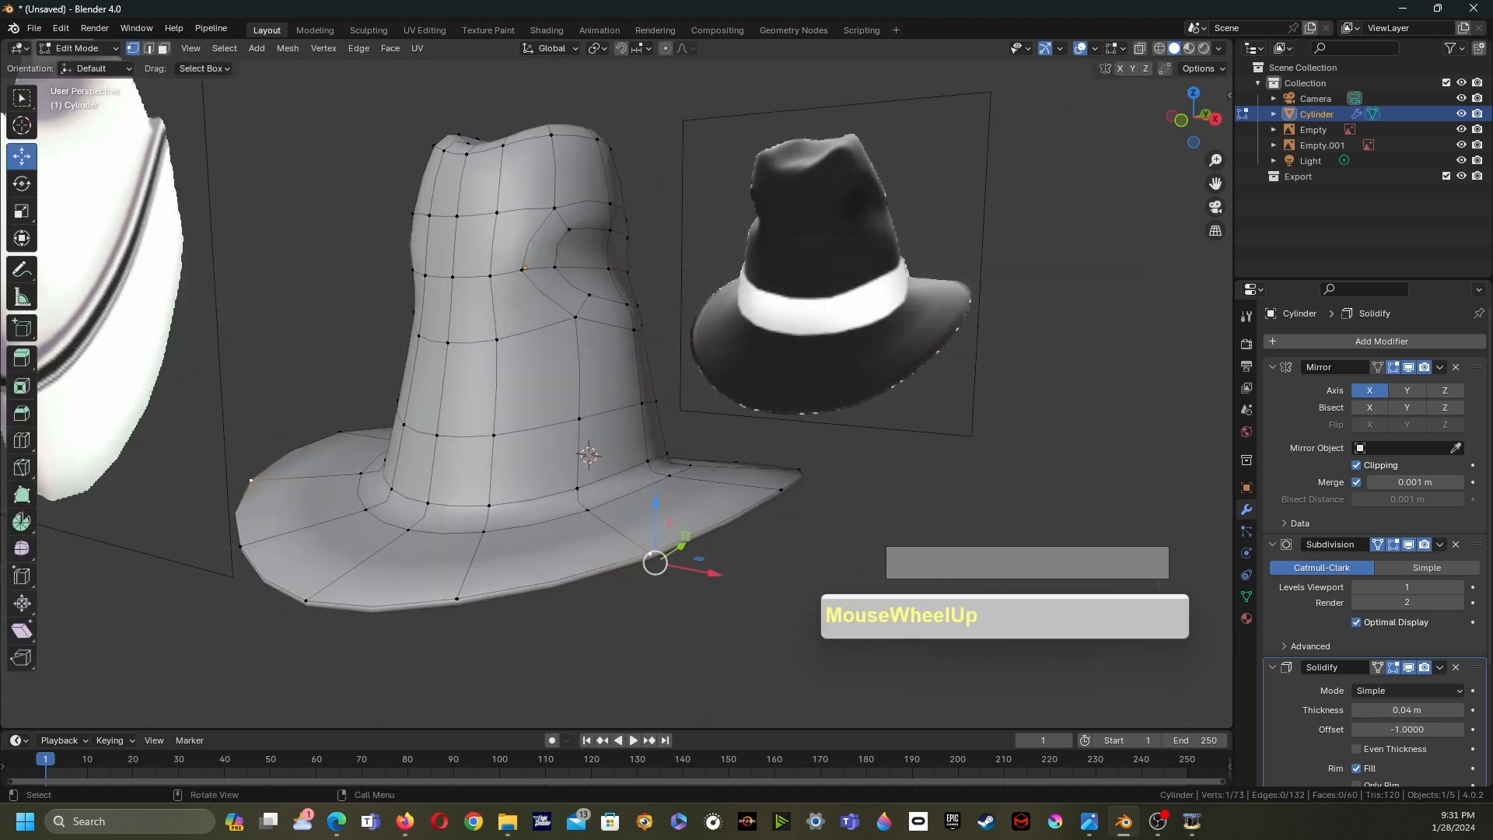
key(3)
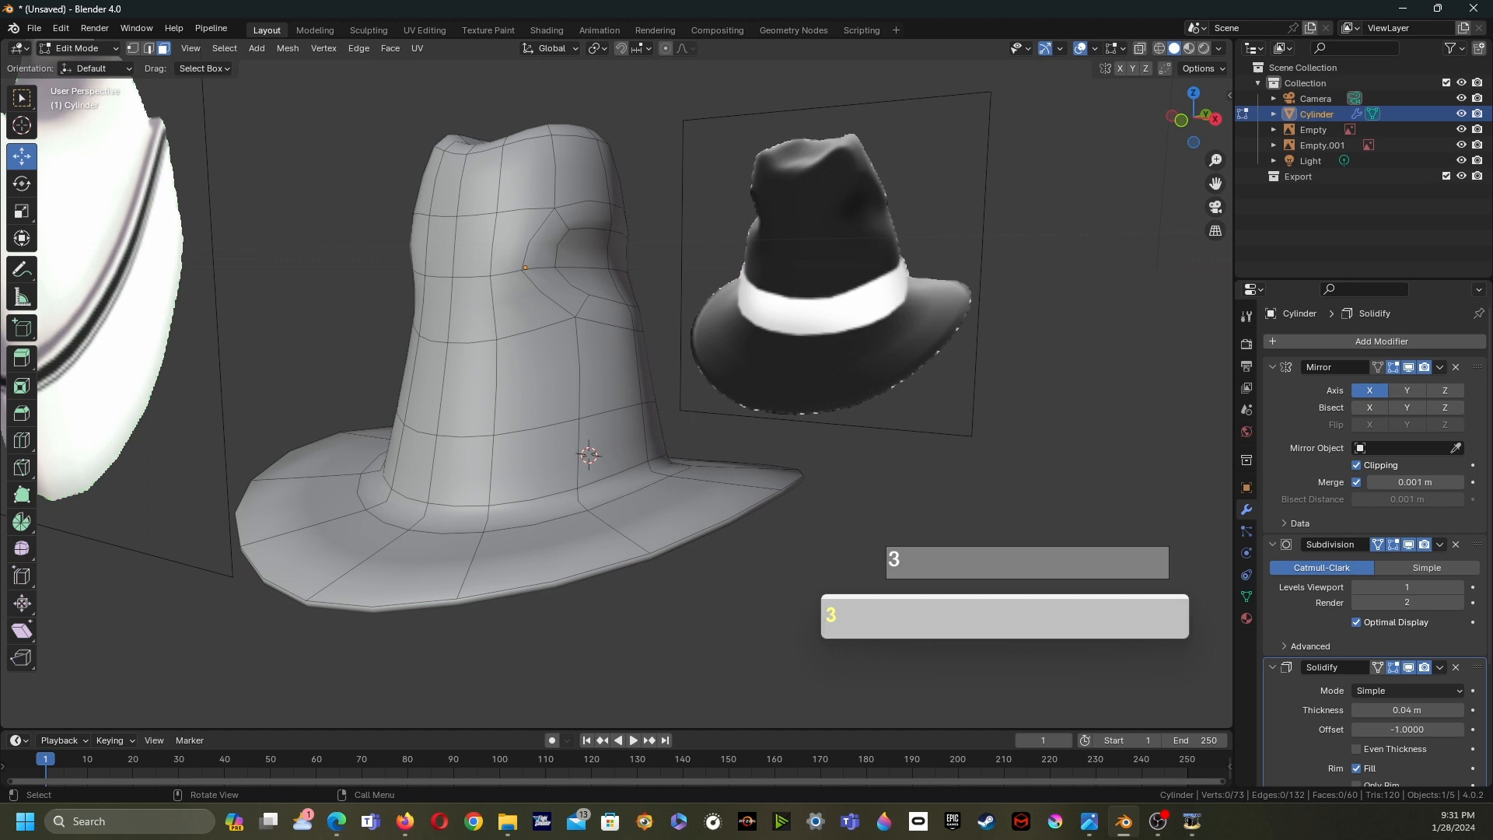
alt+click(583, 455)
alt+middle_drag(583, 455, 504, 445)
scroll(630, 439, up, 2)
scroll(517, 453, down, 2)
- Duplicate the band faces in place and separate them into their own object
key(shift+d)
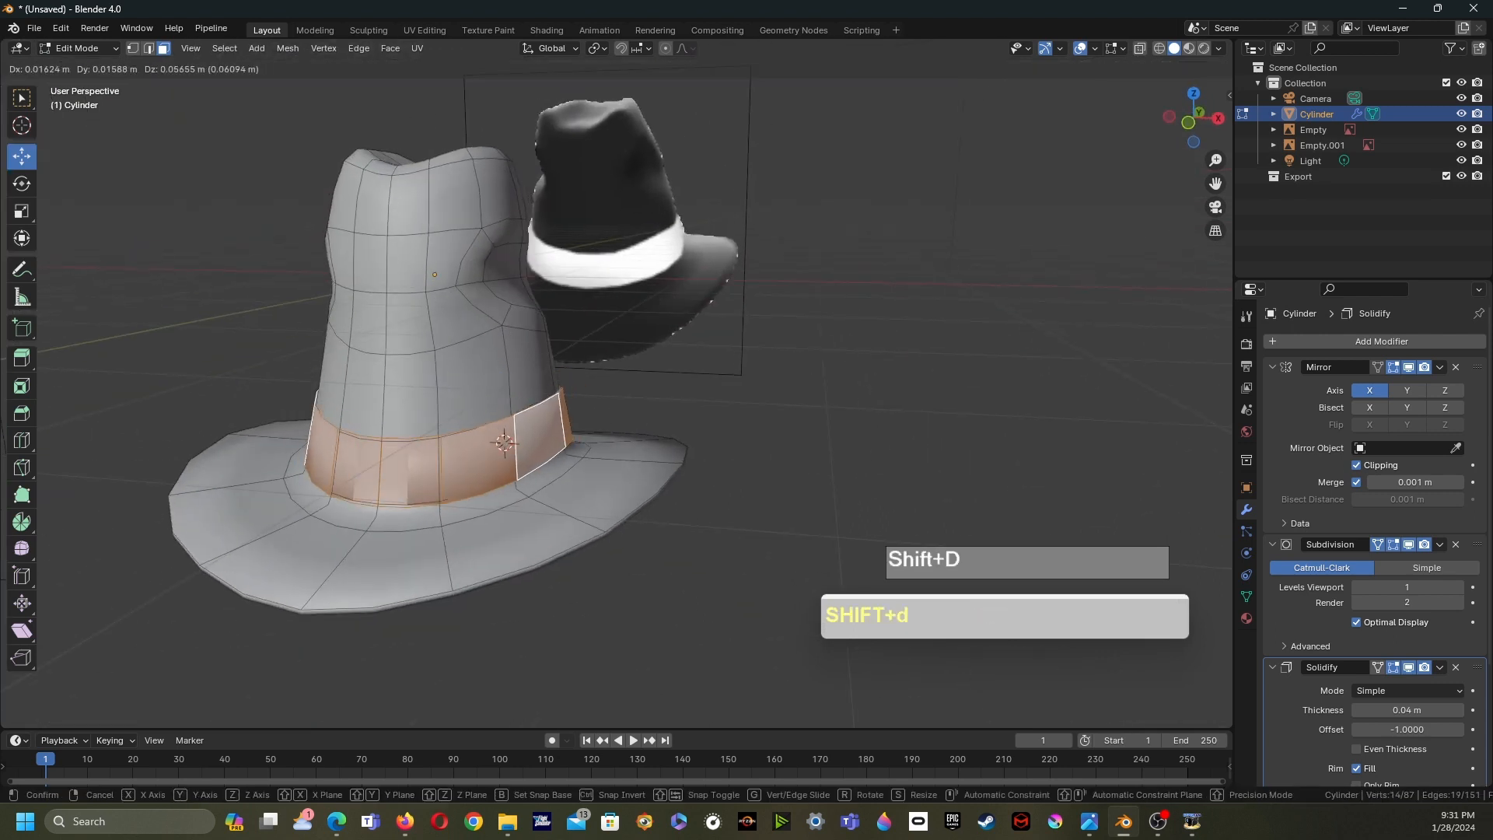
right_click(503, 442)
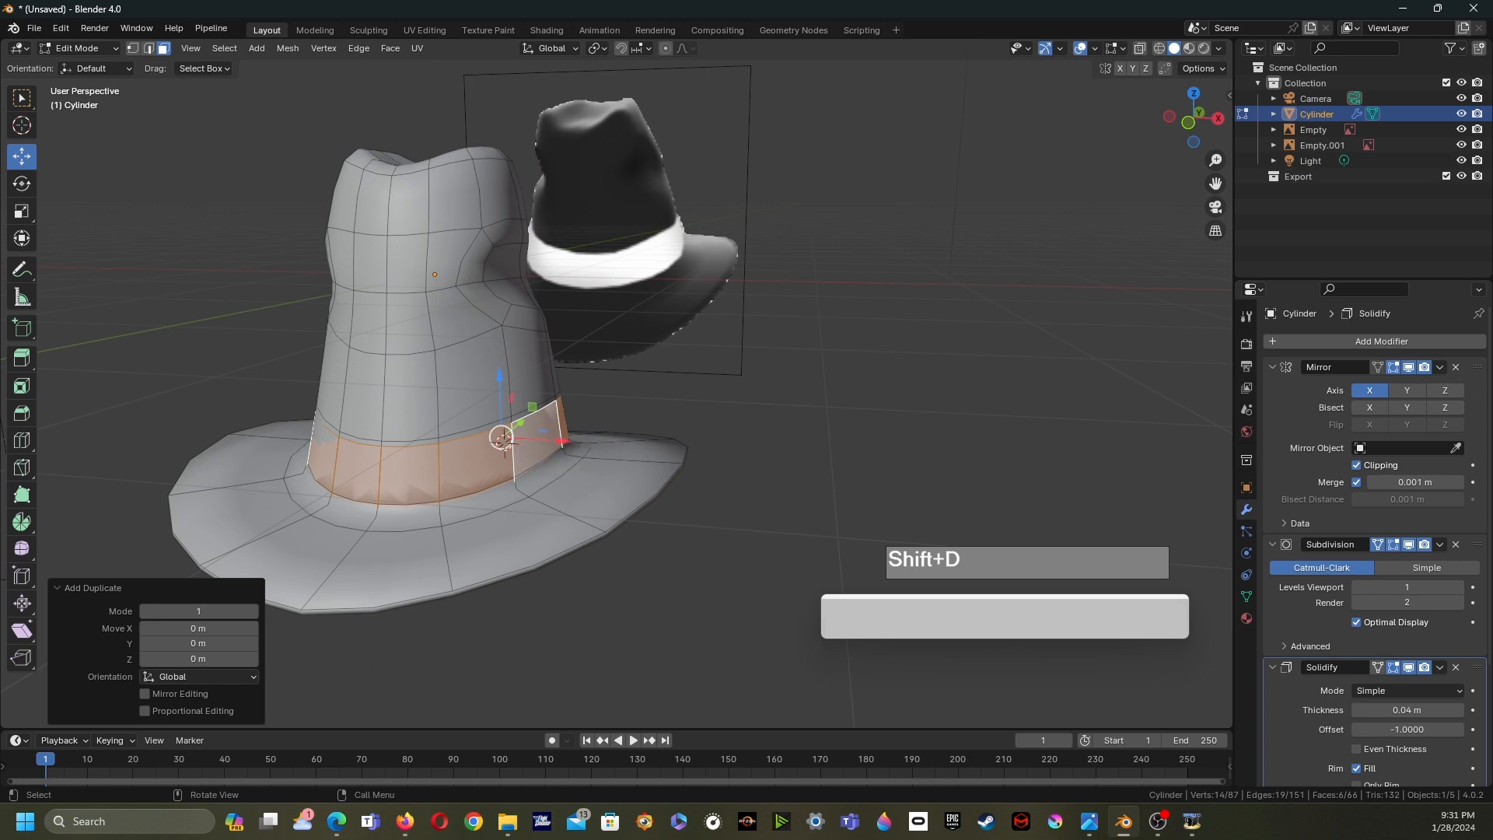
key(p)
click(580, 376)
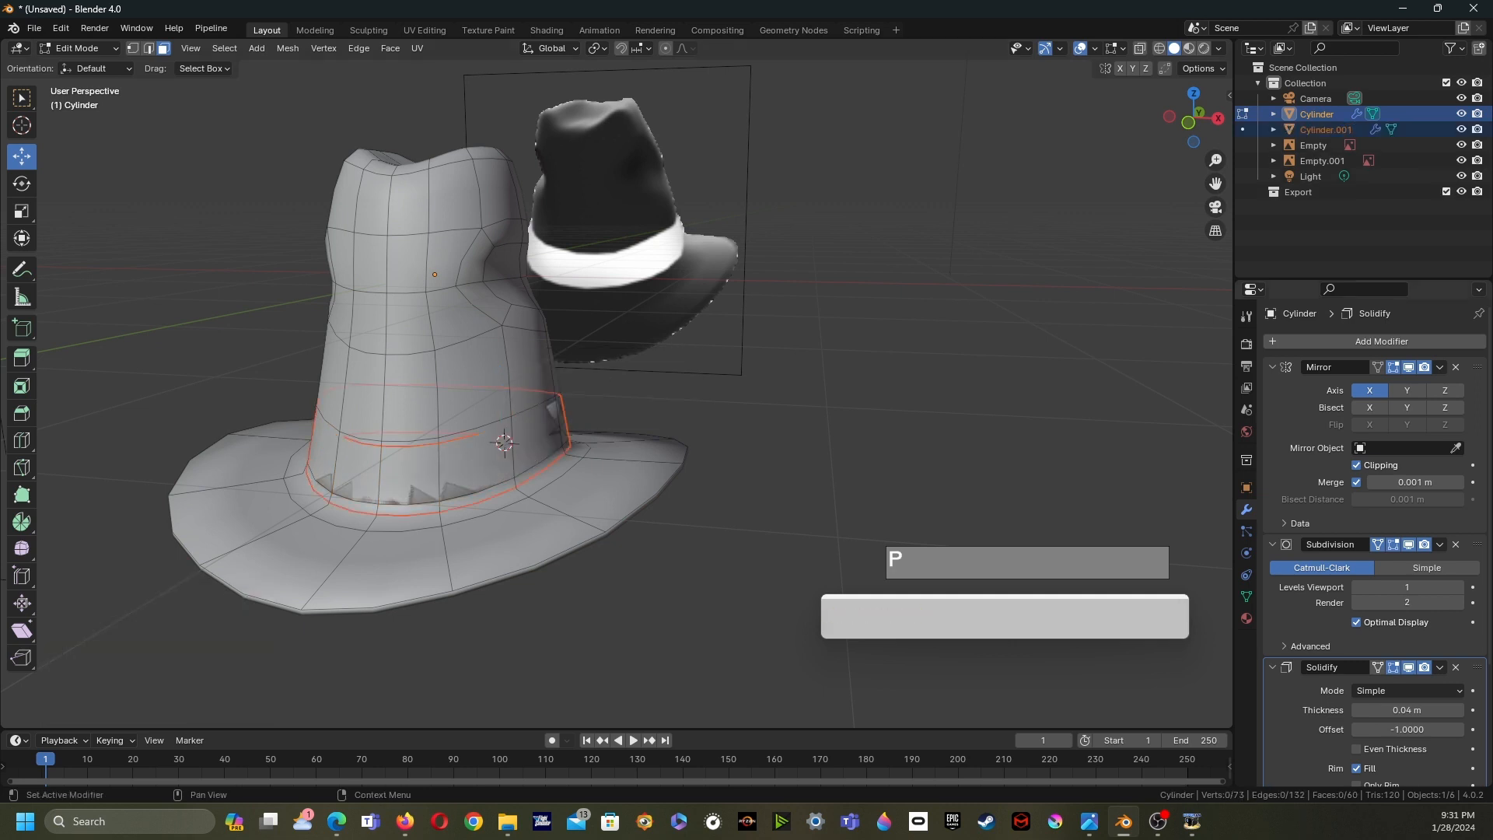
- Rename the hat object as TrendyHat
double_click(1316, 113)
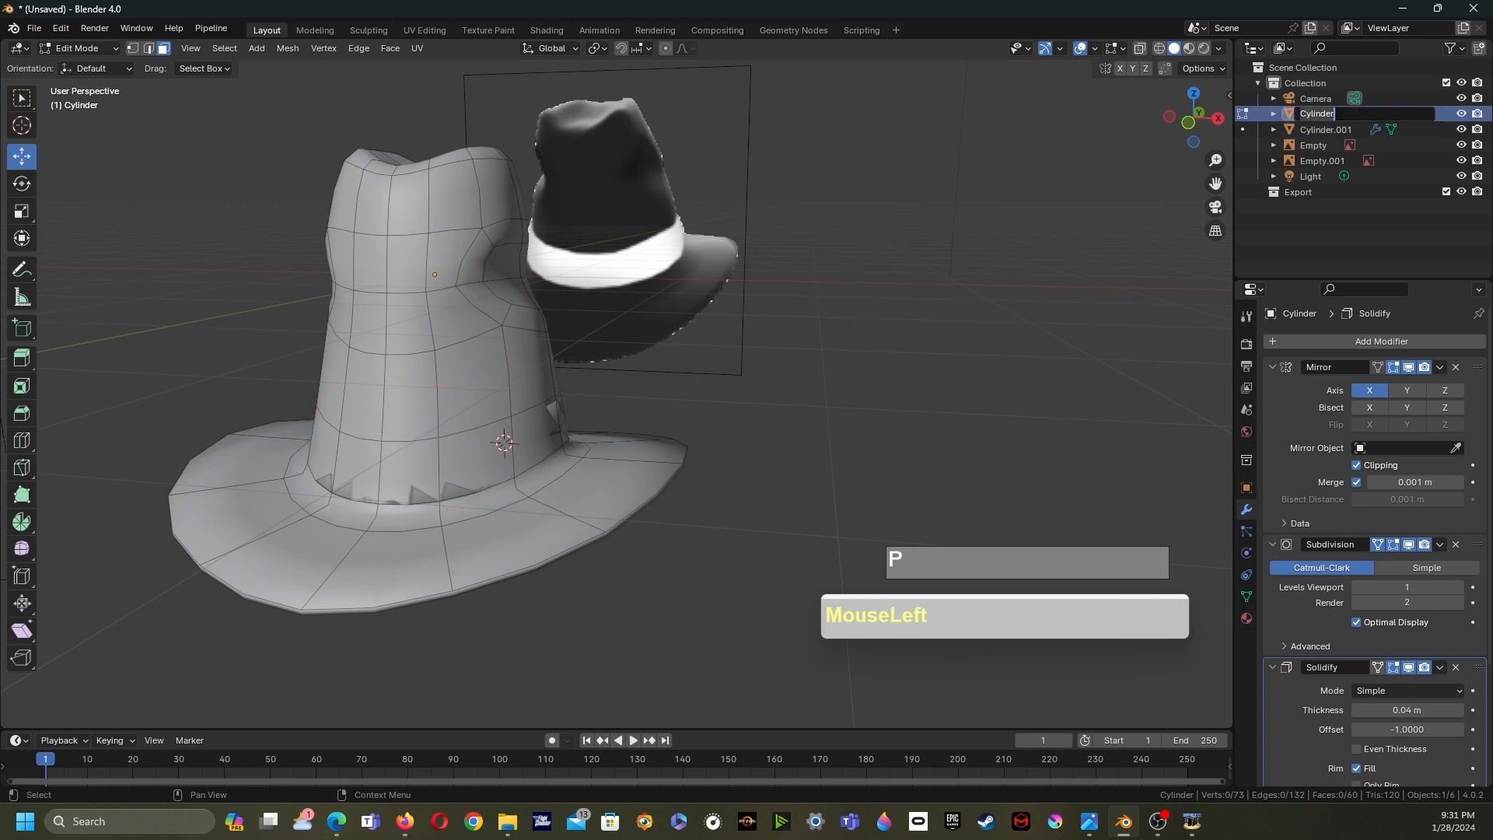
text(tREND)
key(Caps_Lock)
key(BackSpace)
key(BackSpace)
key(BackSpace)
key(BackSpace)
key(BackSpace)
text(T)
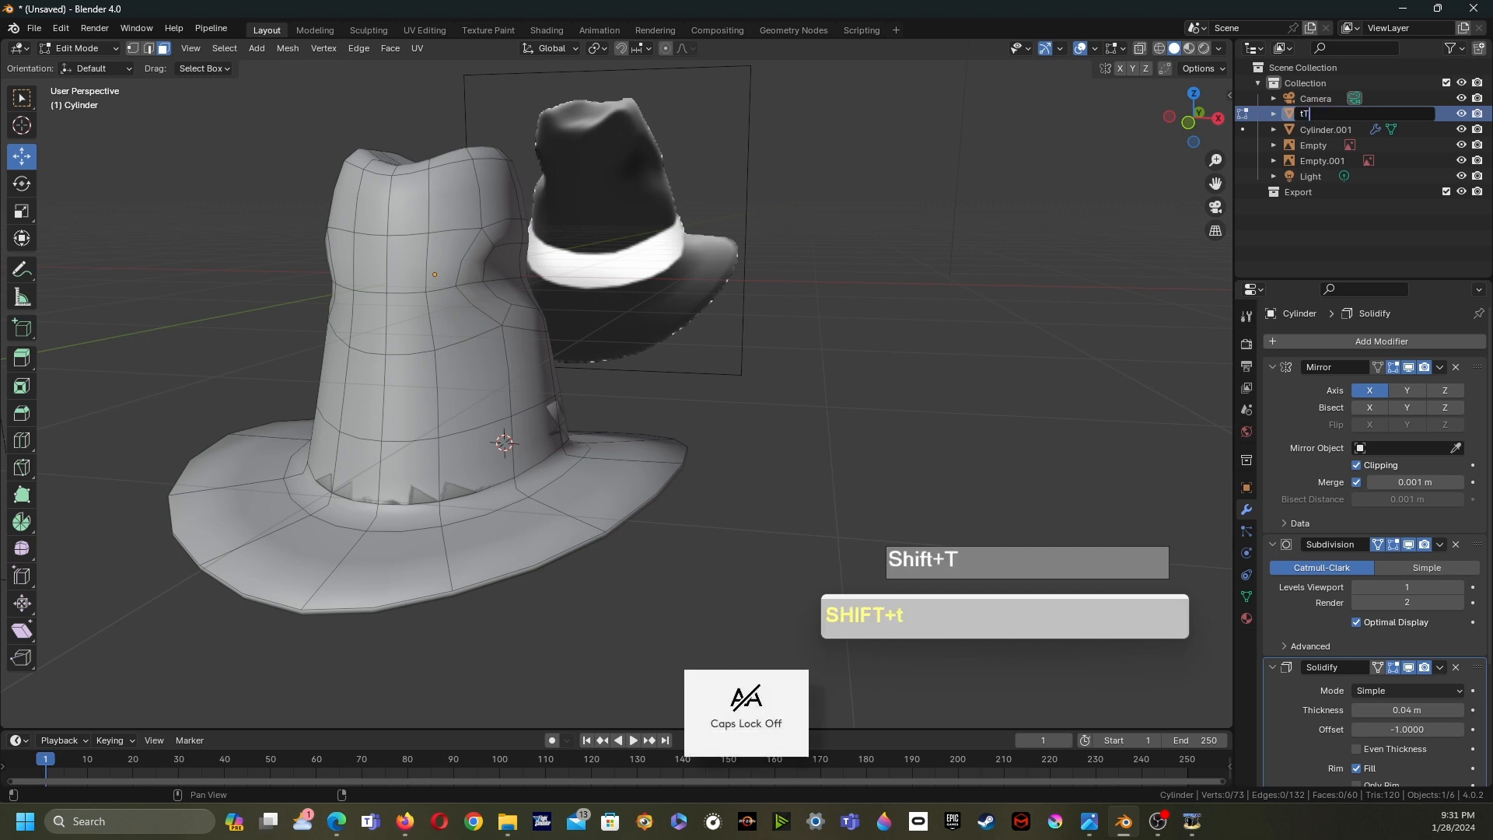
text(rendyHa)
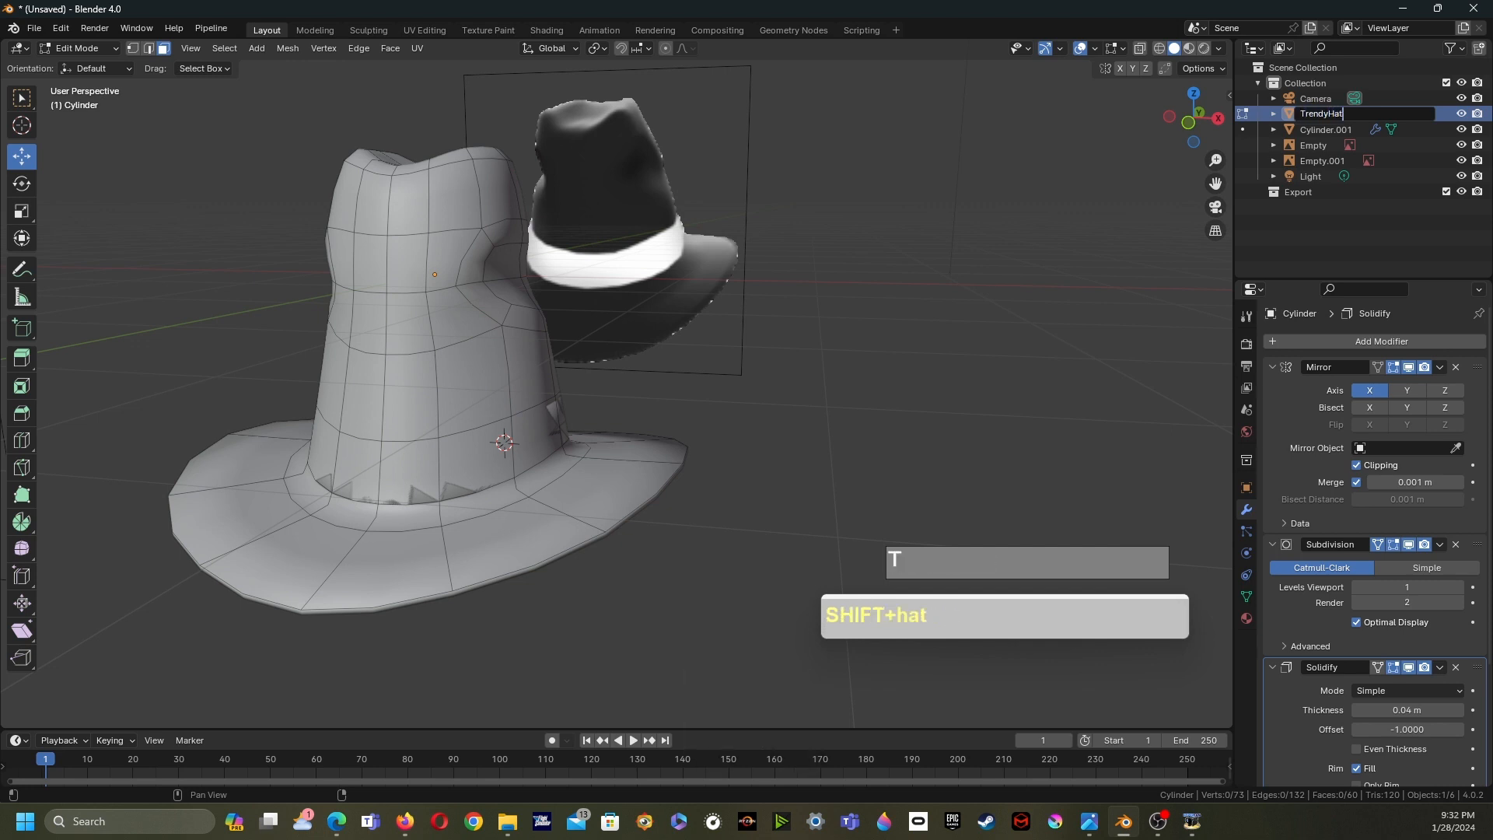
- Rename the separated band object as HatRibbon
click(1327, 131)
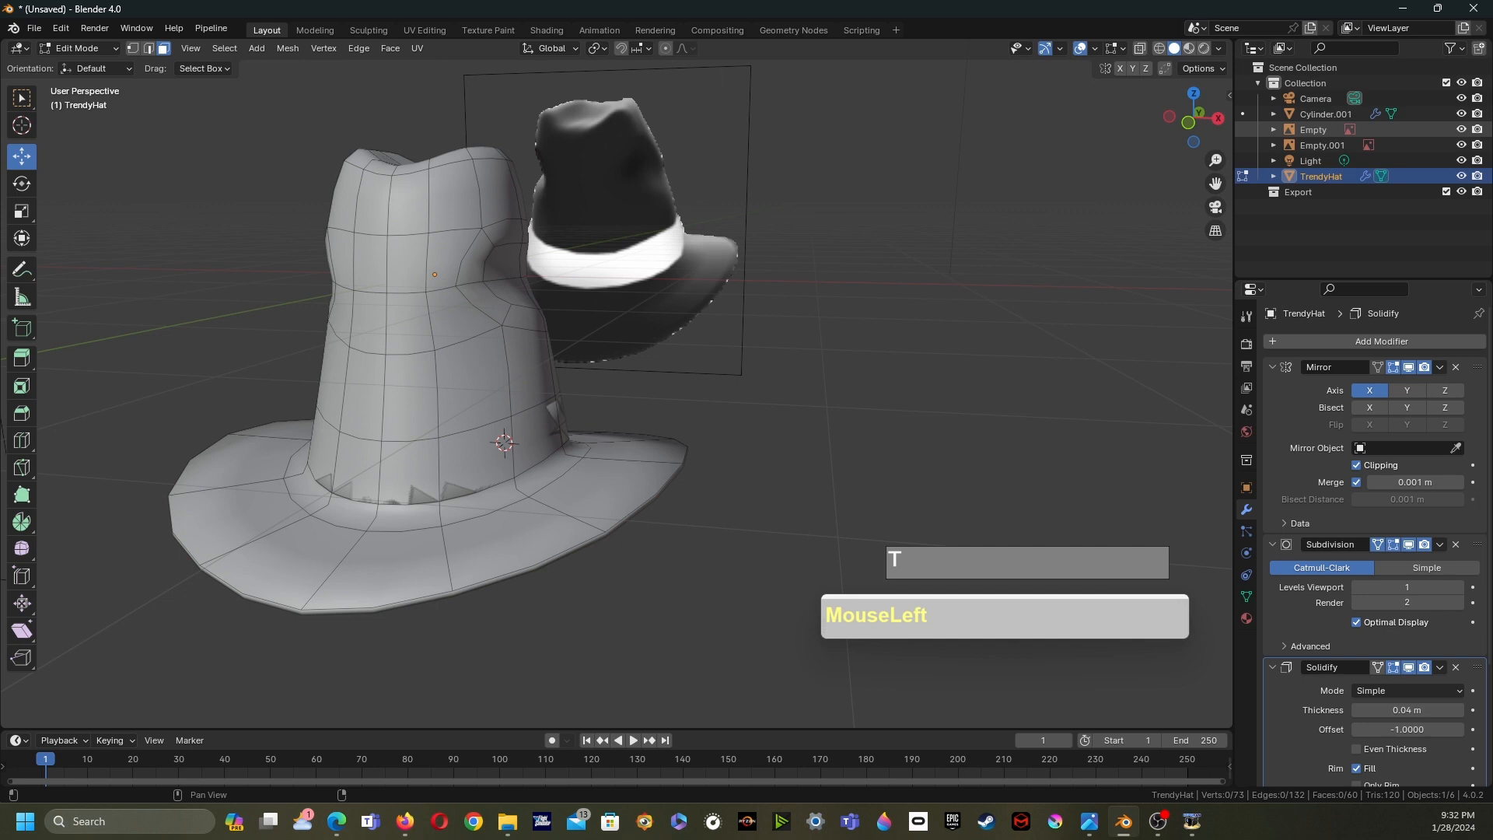
double_click(1326, 114)
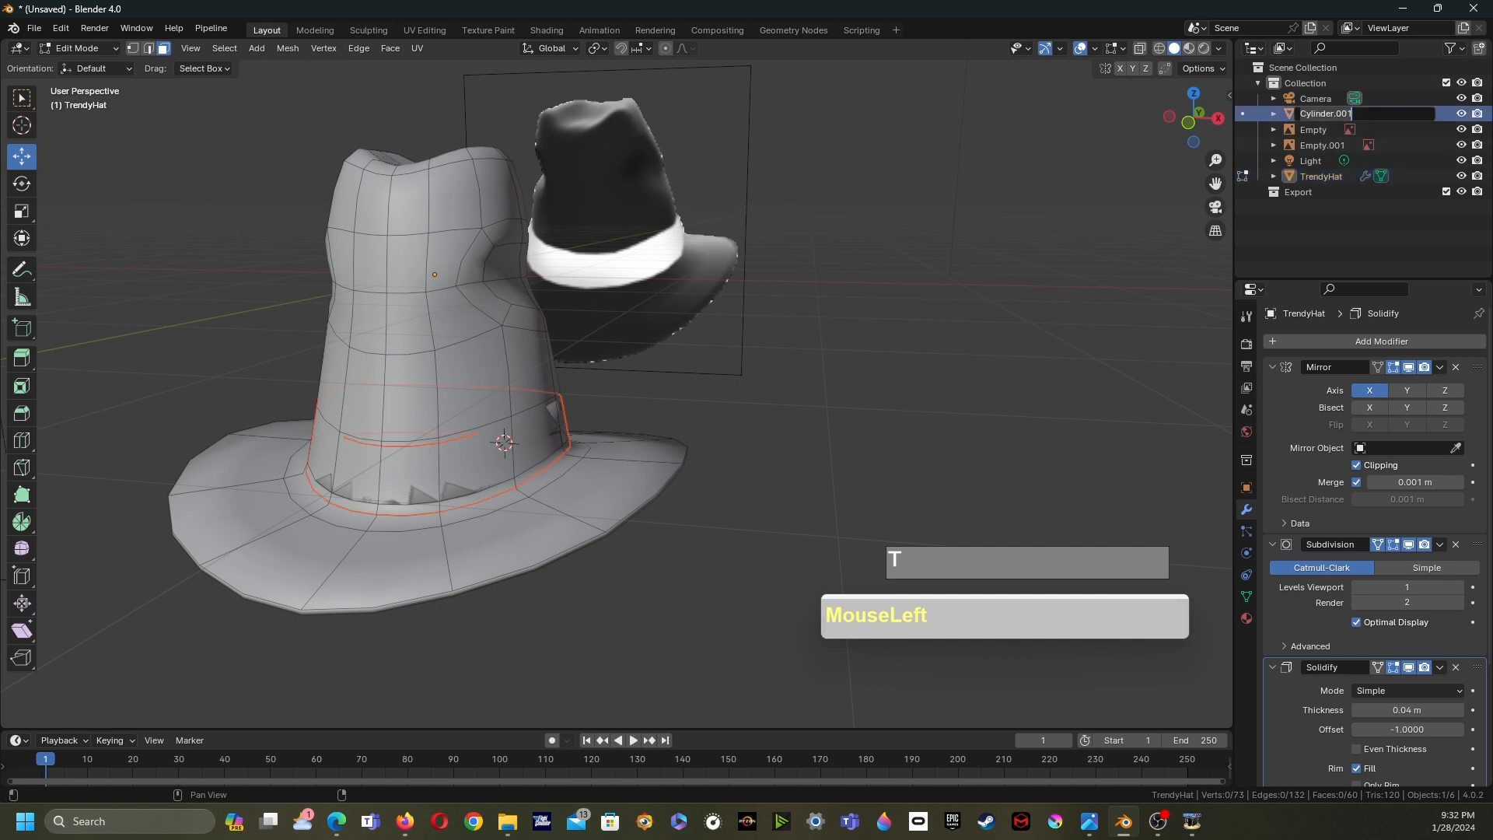
text(Hat)
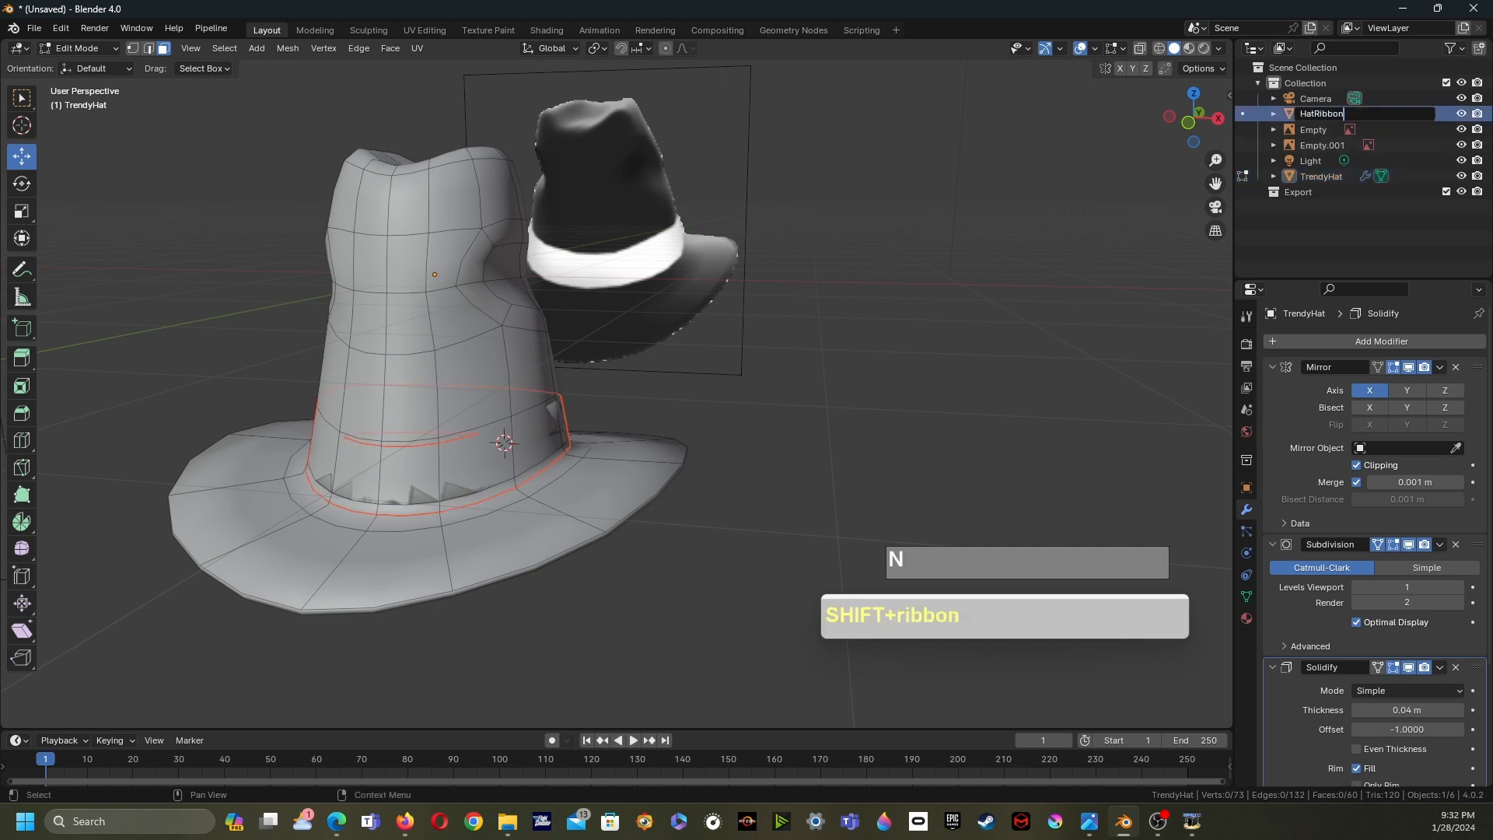
text(Ribbon)
key(Return)
- Select the HatRibbon object and Shrink/Fatten all its faces outward so the band sits over the hat
middle_drag(606, 389, 820, 274)
key(Tab)
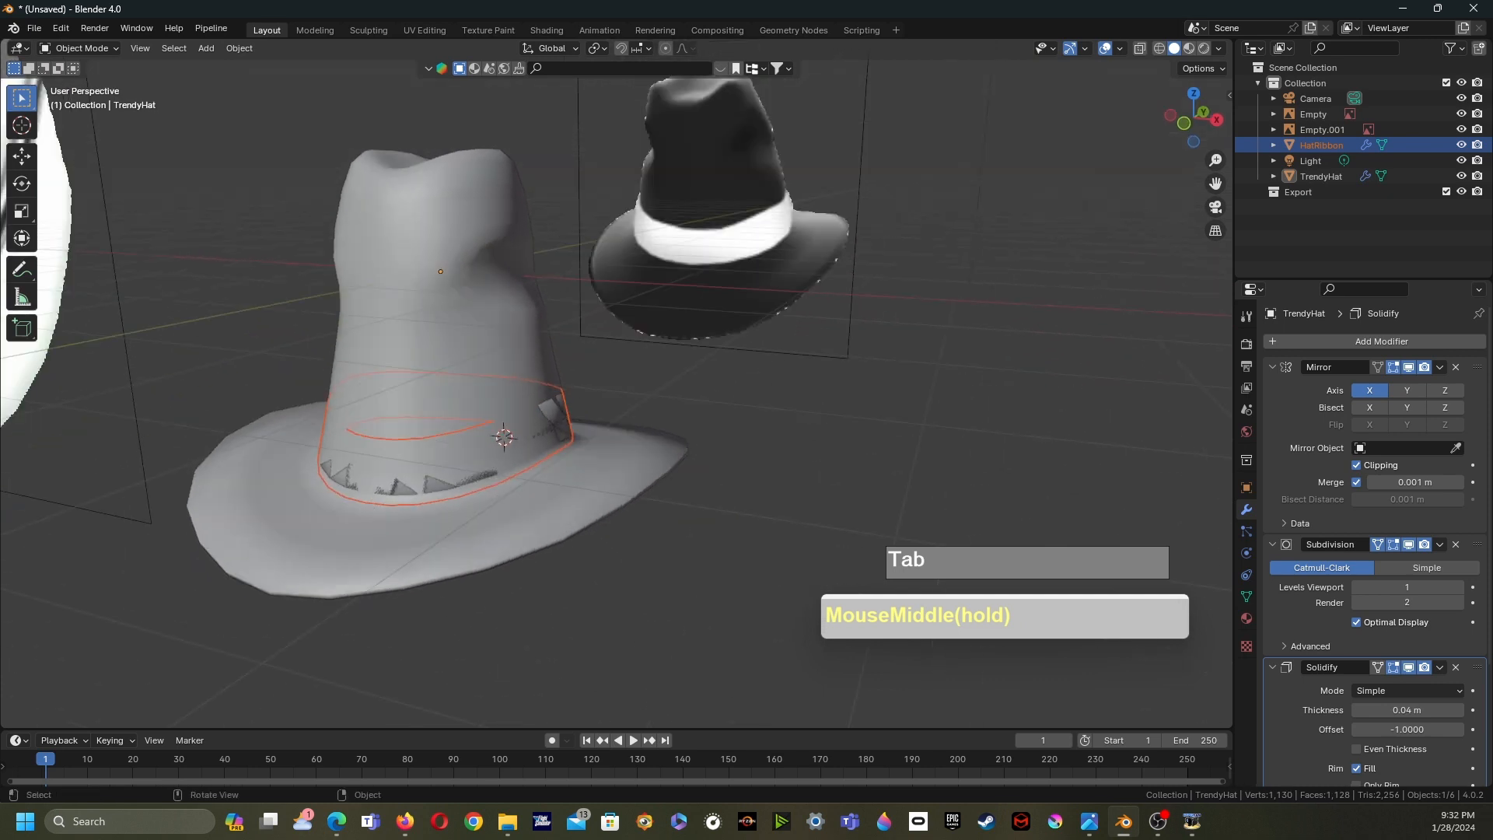
key(Tab)
key(Tab)
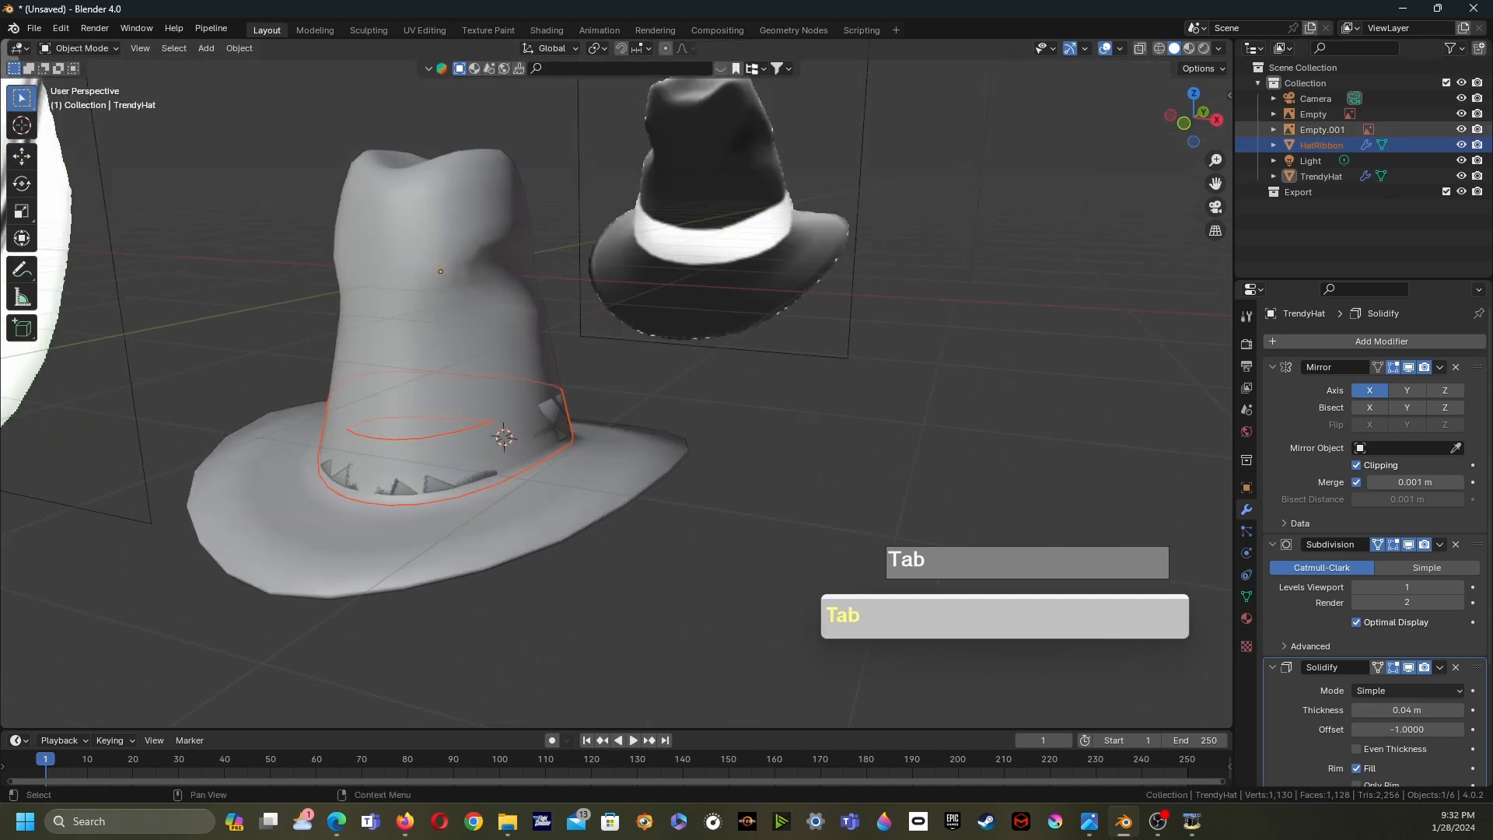
click(1322, 129)
click(1320, 144)
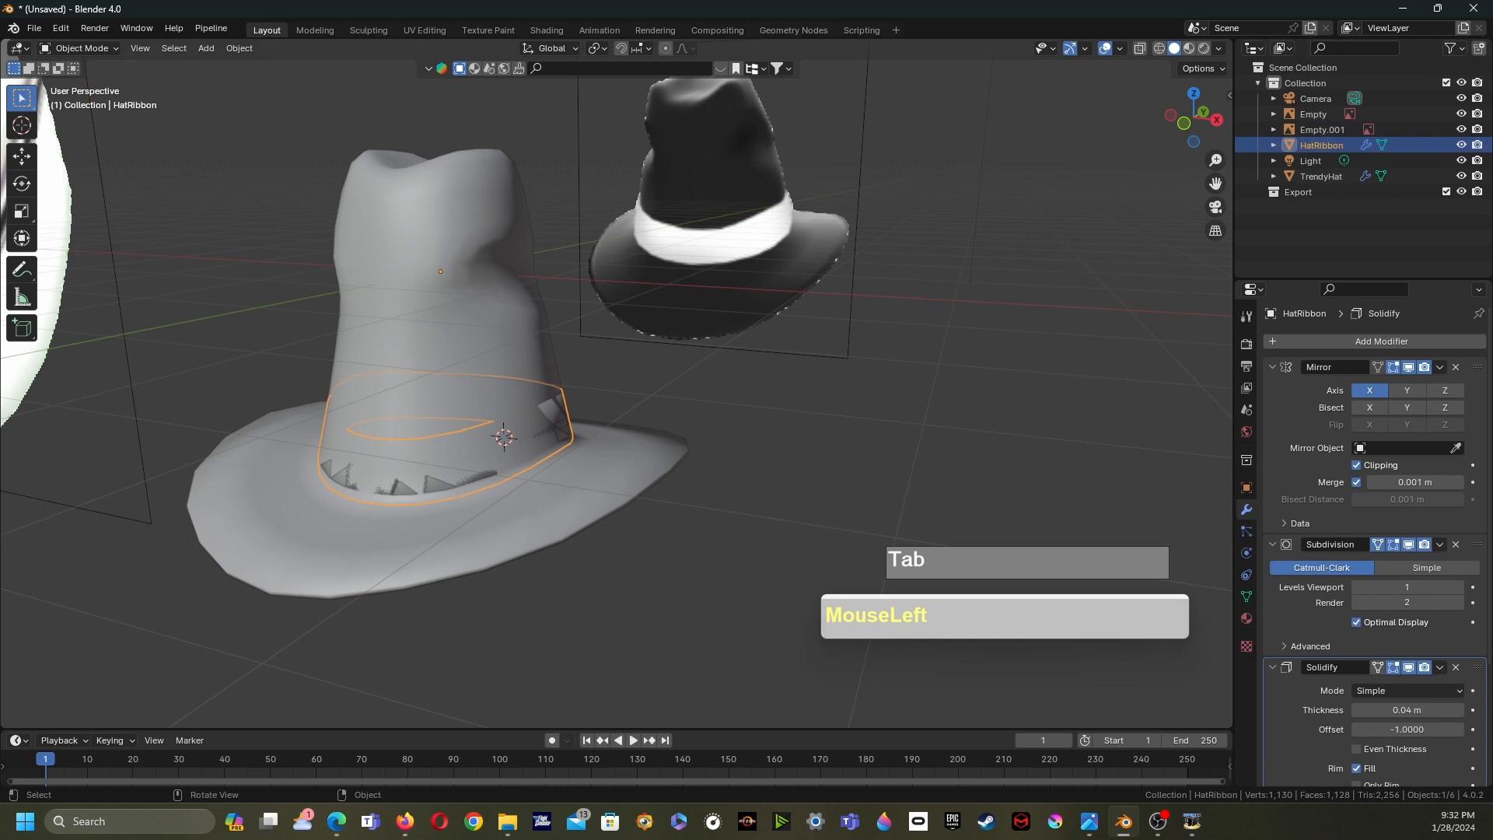
key(Tab)
middle_drag(778, 311, 606, 311)
key(a)
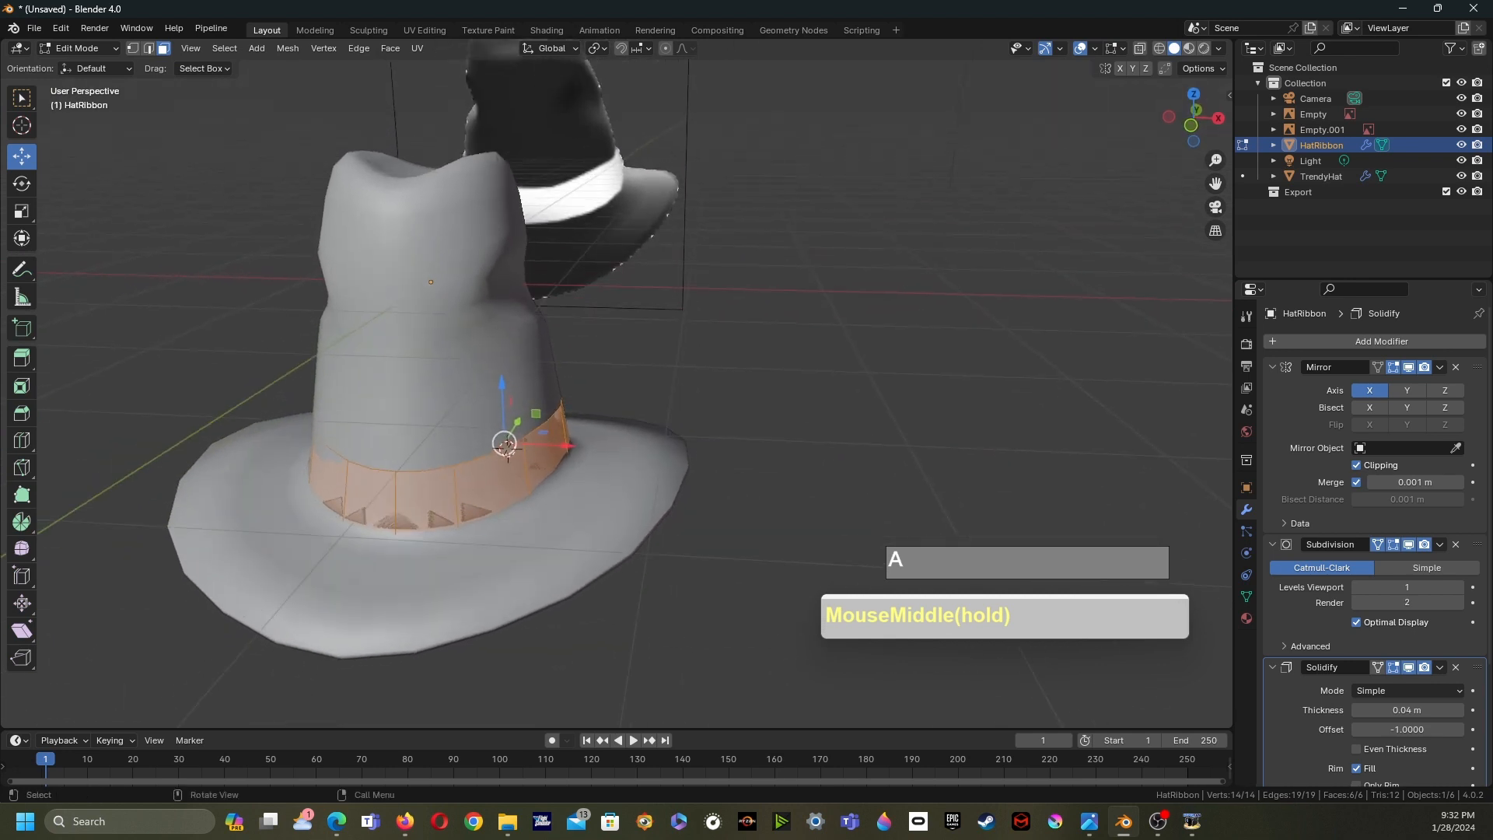
key(alt+s)
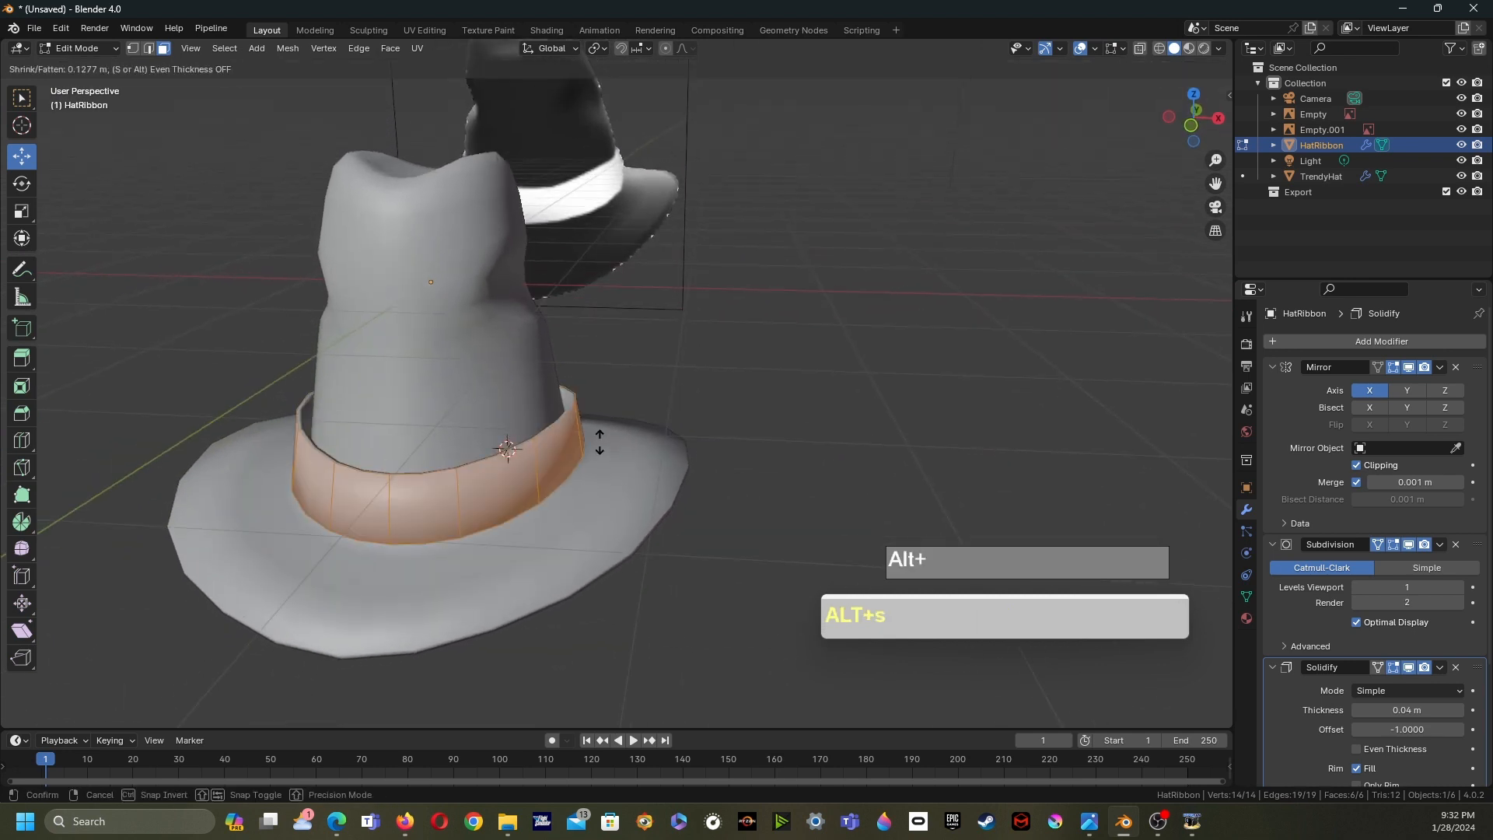
click(600, 439)
middle_drag(600, 440, 534, 418)
key(Tab)
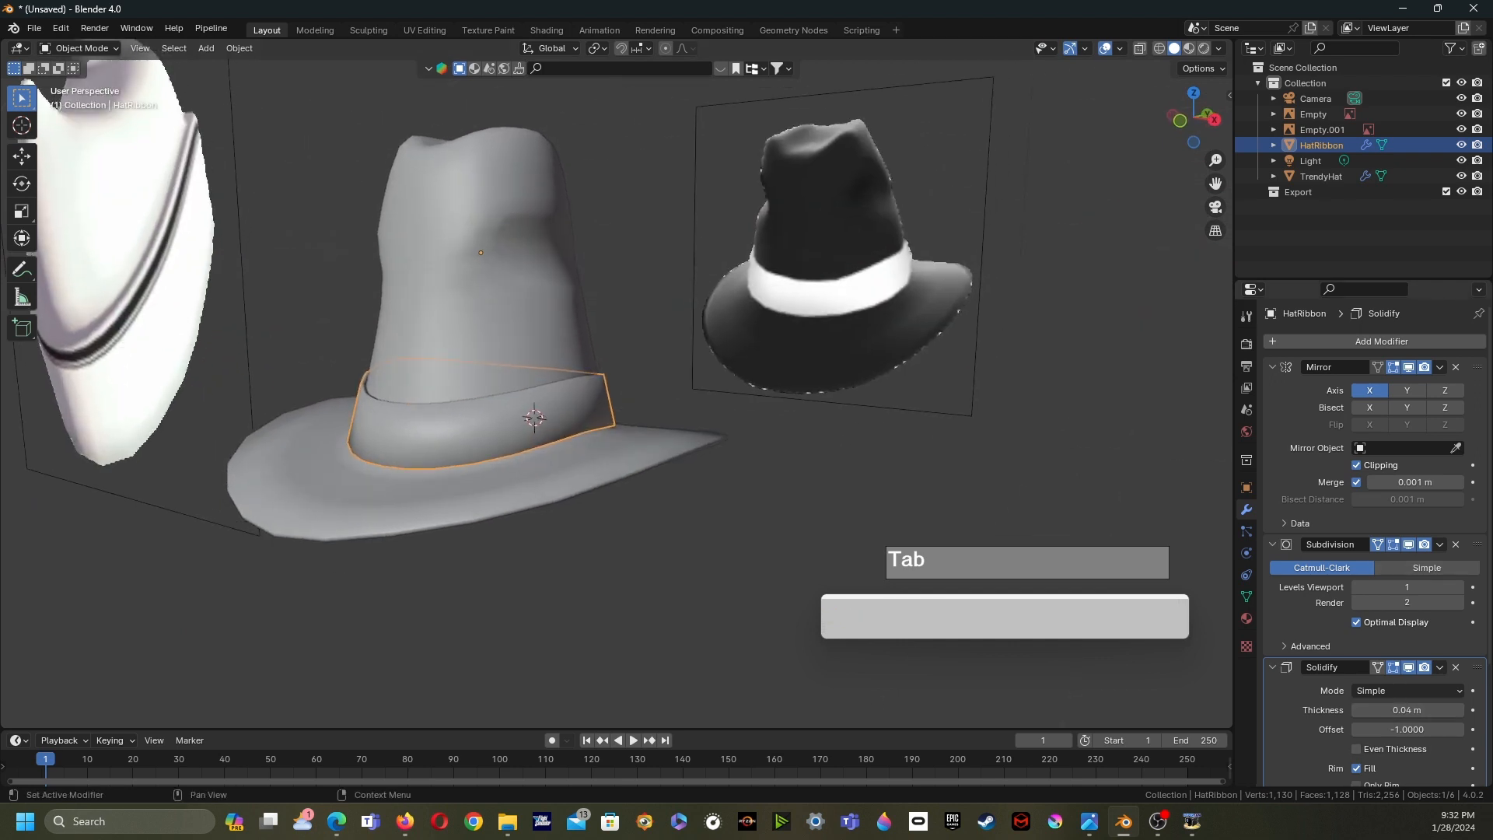
- Add an edge loop on the ribbon slid close to its top edge
scroll(534, 418, up, 2)
mouse_move(534, 419)
middle_down()
mouse_move(498, 466)
mouse_move(518, 443)
mouse_move(476, 416)
mouse_move(593, 443)
mouse_move(553, 417)
mouse_move(540, 437)
mouse_move(519, 413)
mouse_move(542, 433)
mouse_move(519, 426)
mouse_move(523, 400)
mouse_move(526, 427)
mouse_move(573, 433)
mouse_move(533, 433)
mouse_move(543, 449)
mouse_move(552, 433)
middle_up()
scroll(578, 442, down, 2)
scroll(553, 416, up, 2)
scroll(560, 433, up, 1)
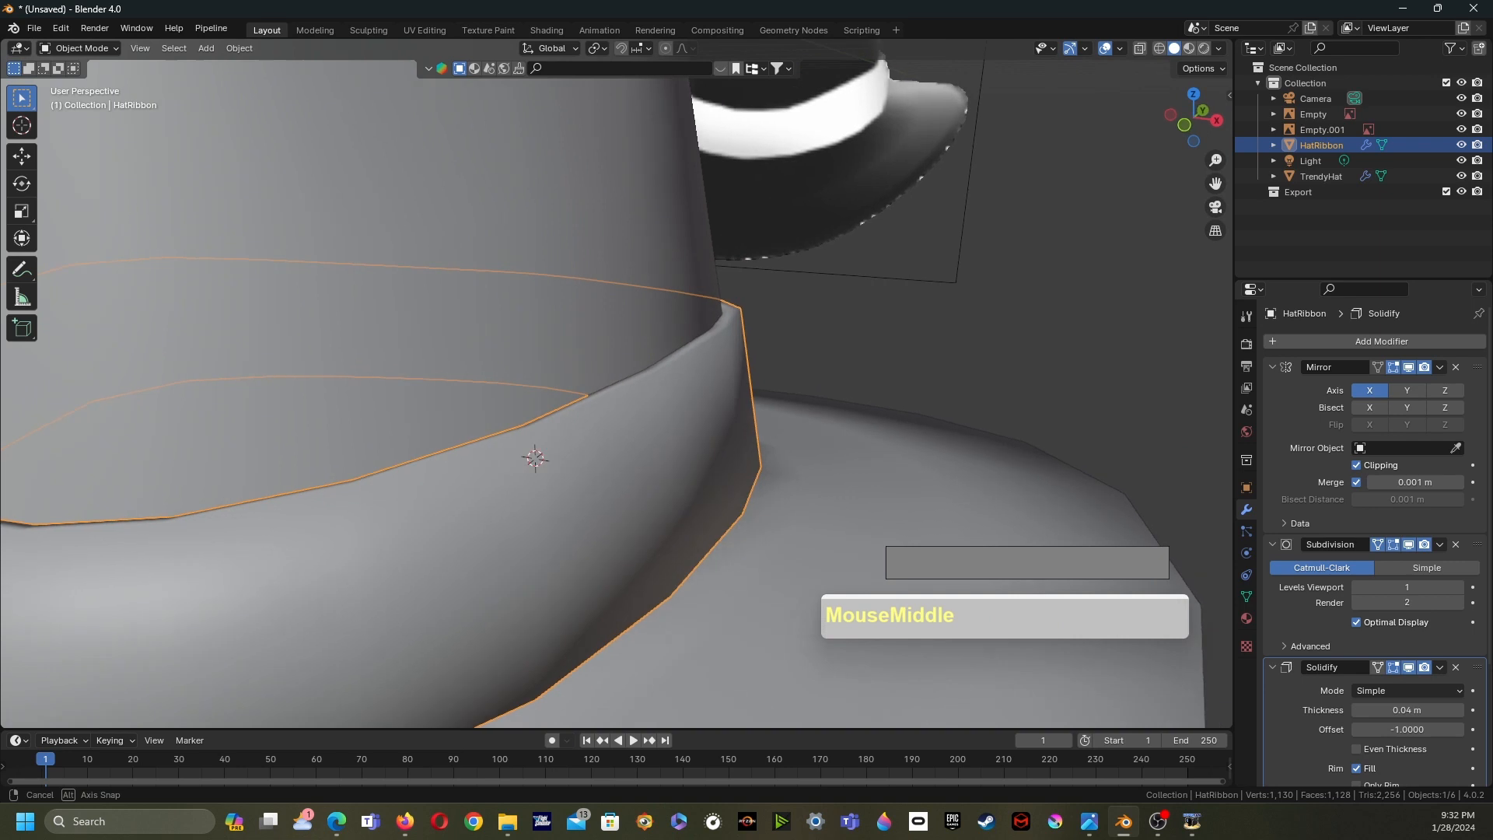
scroll(551, 433, down, 1)
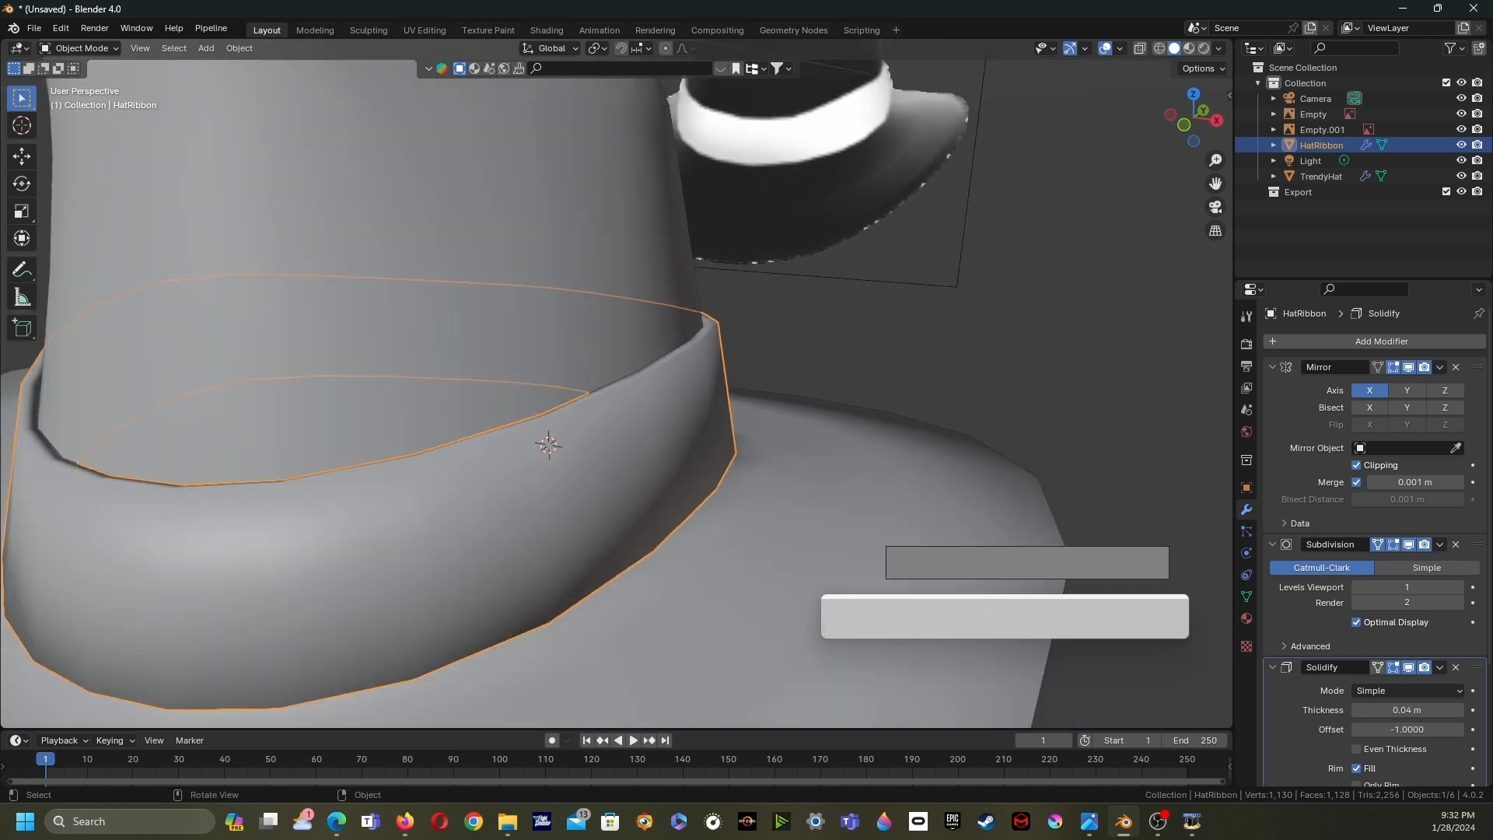
key(Tab)
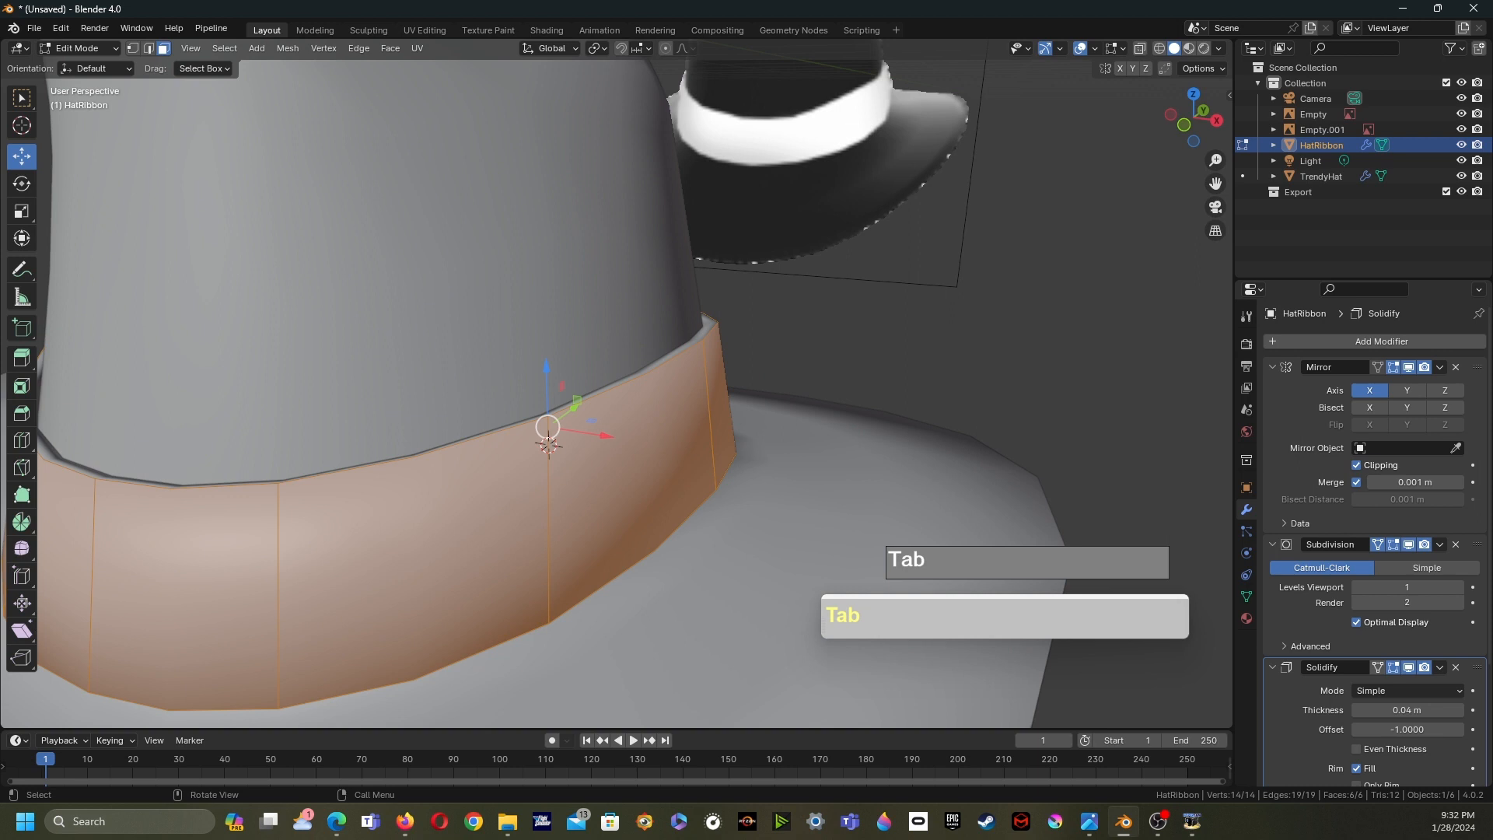
key(ctrl+r)
click(696, 346)
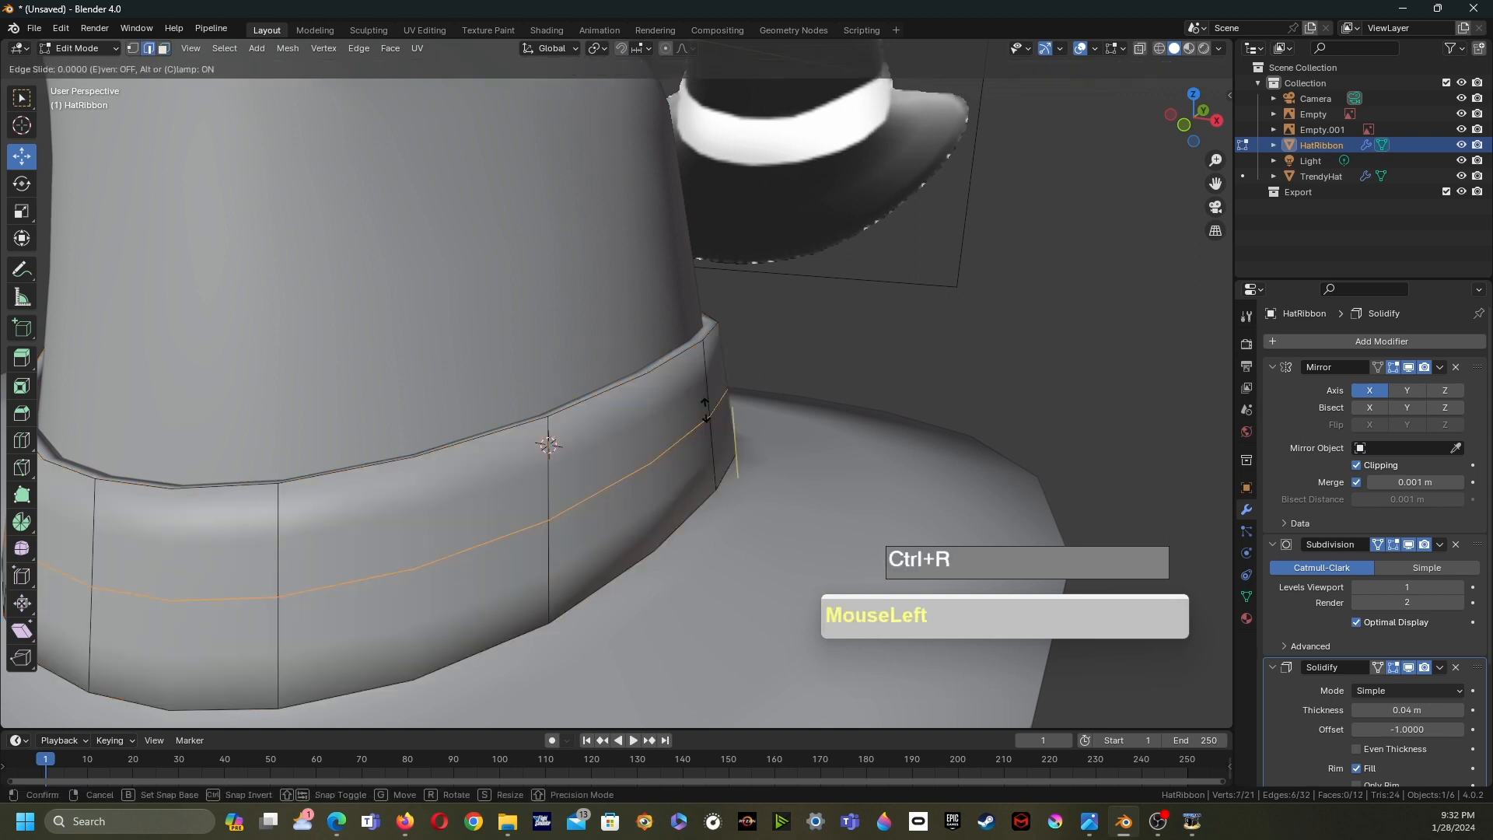
click(697, 348)
- Add another edge loop on the ribbon slid close to its bottom edge
key(ctrl+r)
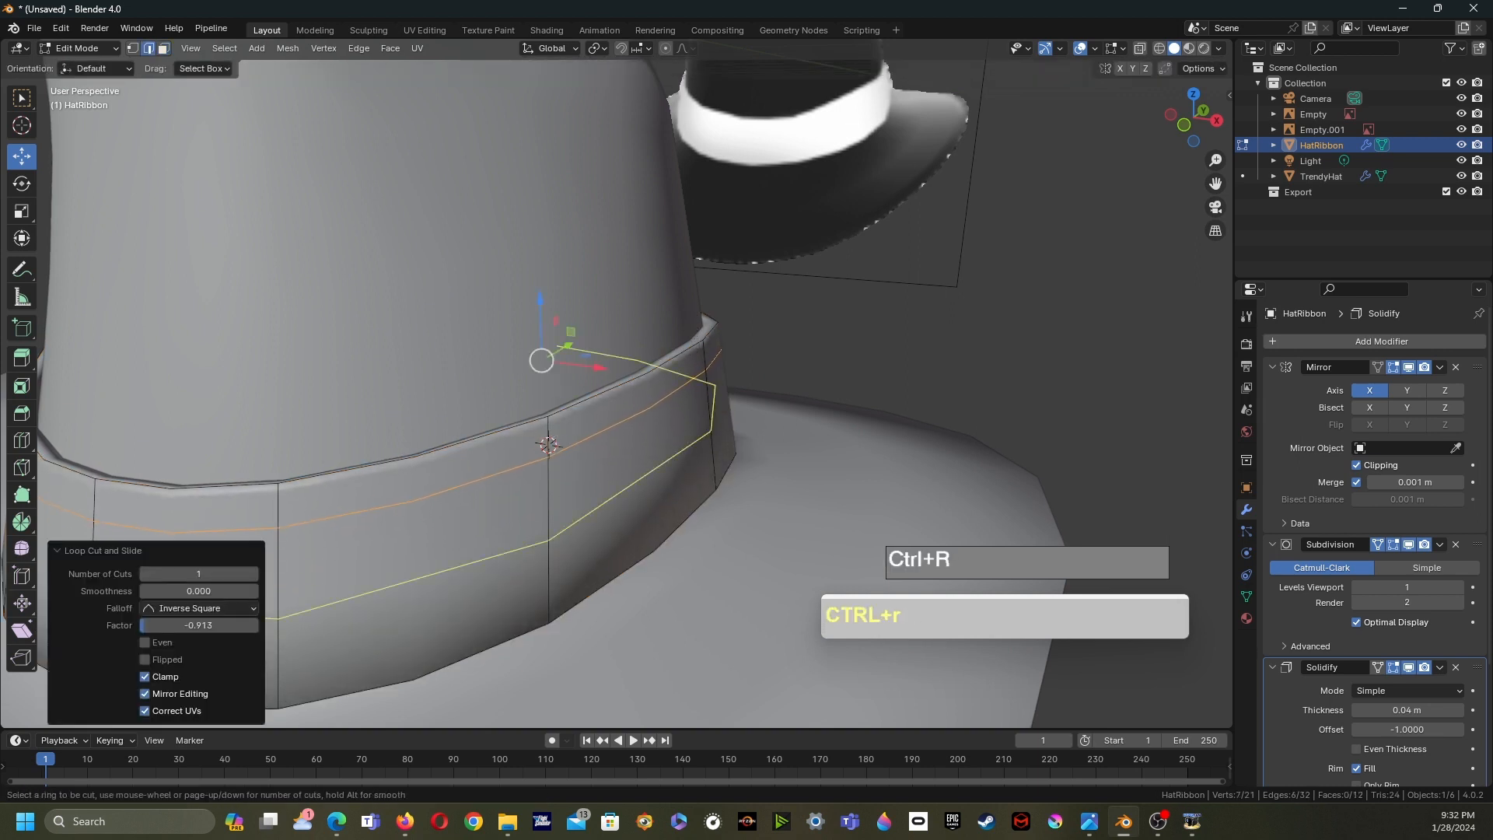
click(721, 453)
click(731, 506)
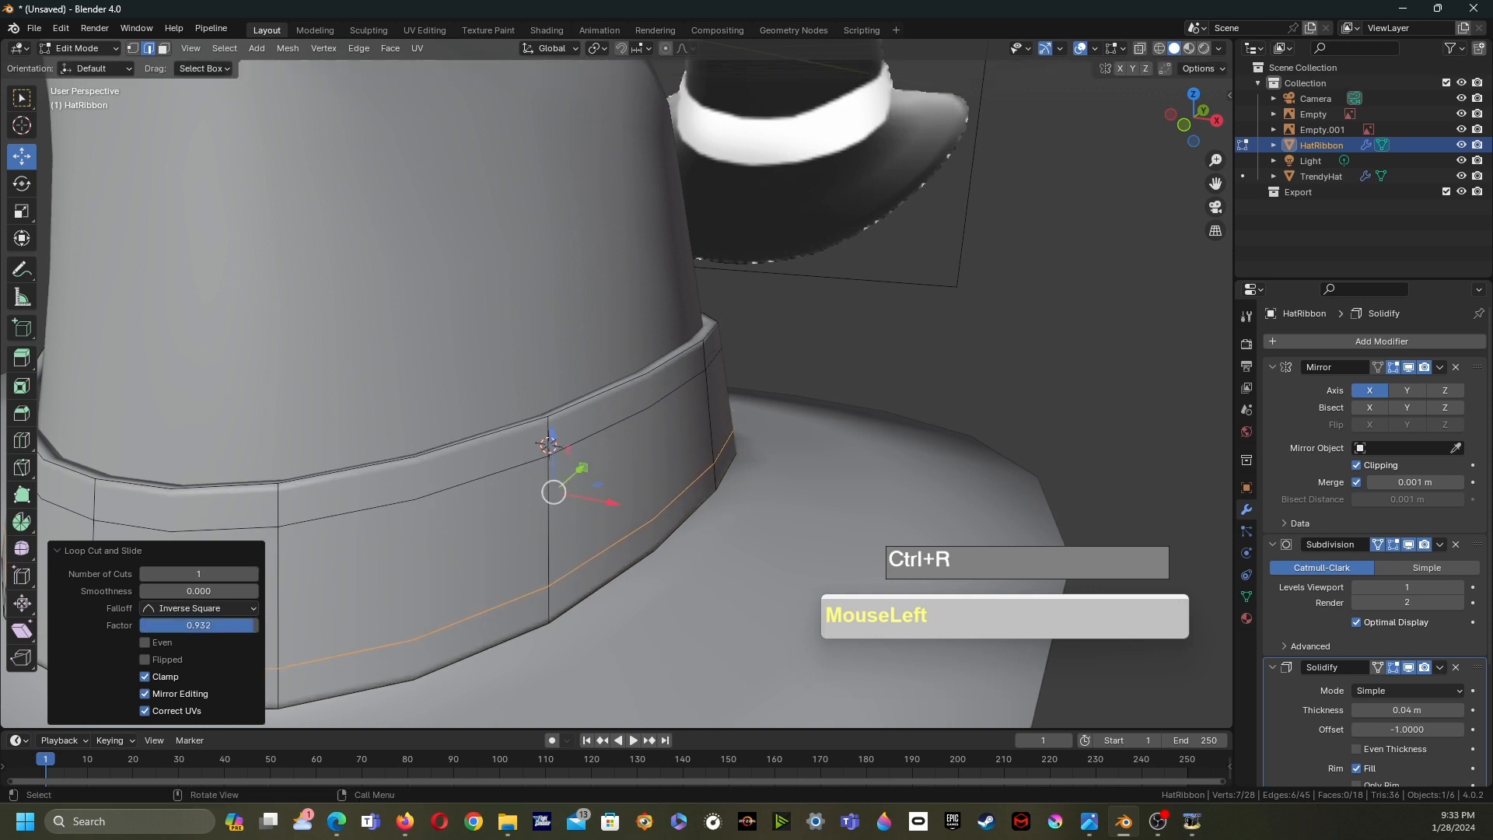
- Select the hat and add an edge loop around the middle of the brim
key(Tab)
mouse_move(546, 433)
middle_down()
mouse_move(587, 413)
mouse_move(549, 406)
mouse_move(556, 393)
mouse_move(595, 426)
mouse_move(560, 416)
middle_up()
scroll(586, 413, down, 3)
scroll(549, 406, up, 2)
shift+middle_drag(560, 417, 581, 488)
click(582, 489)
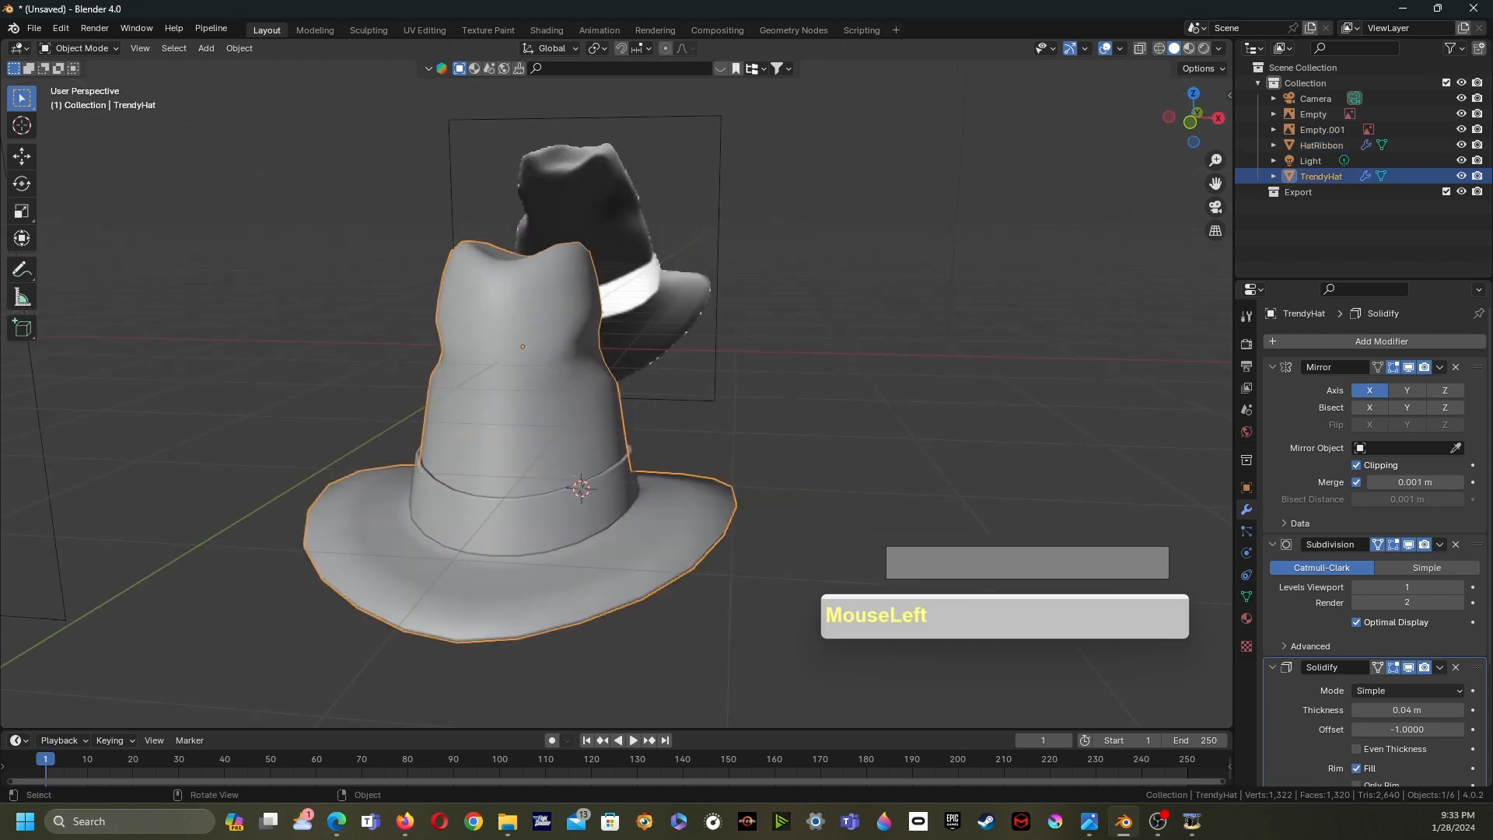
key(Tab)
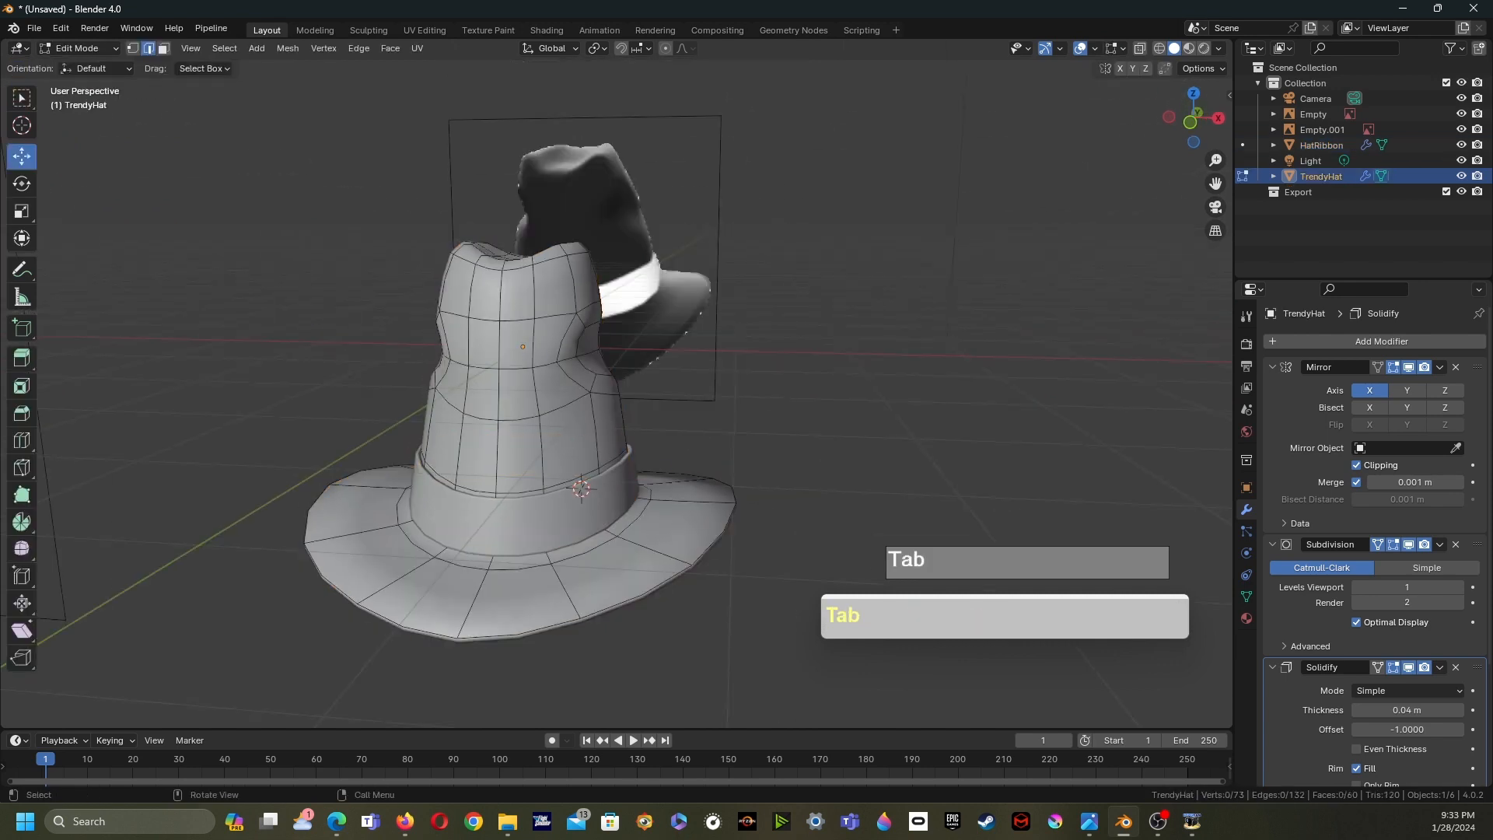
middle_drag(581, 488, 574, 488)
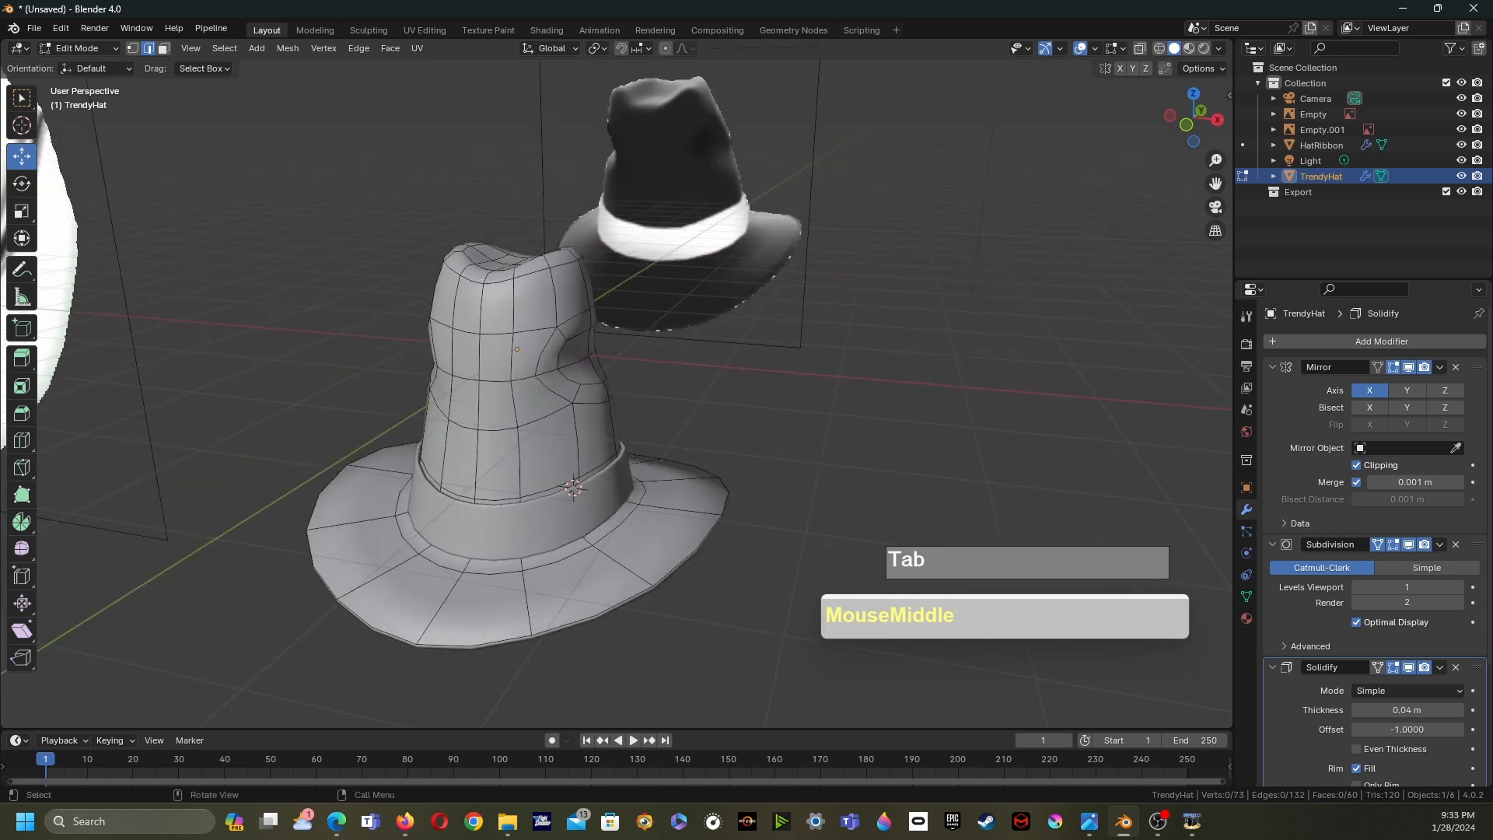
key(ctrl+r)
click(683, 507)
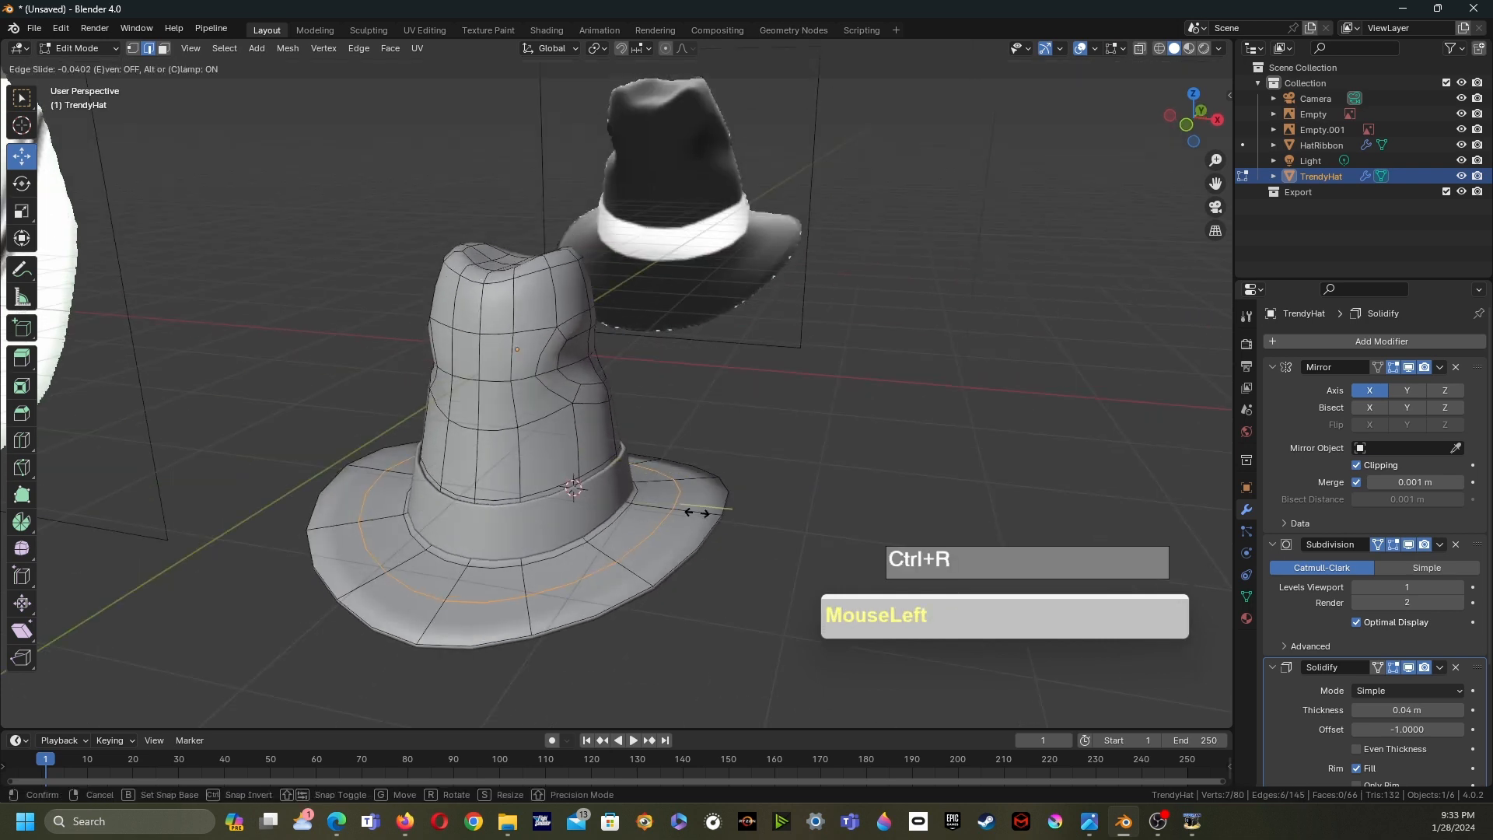
right_click(682, 507)
middle_drag(573, 488, 577, 488)
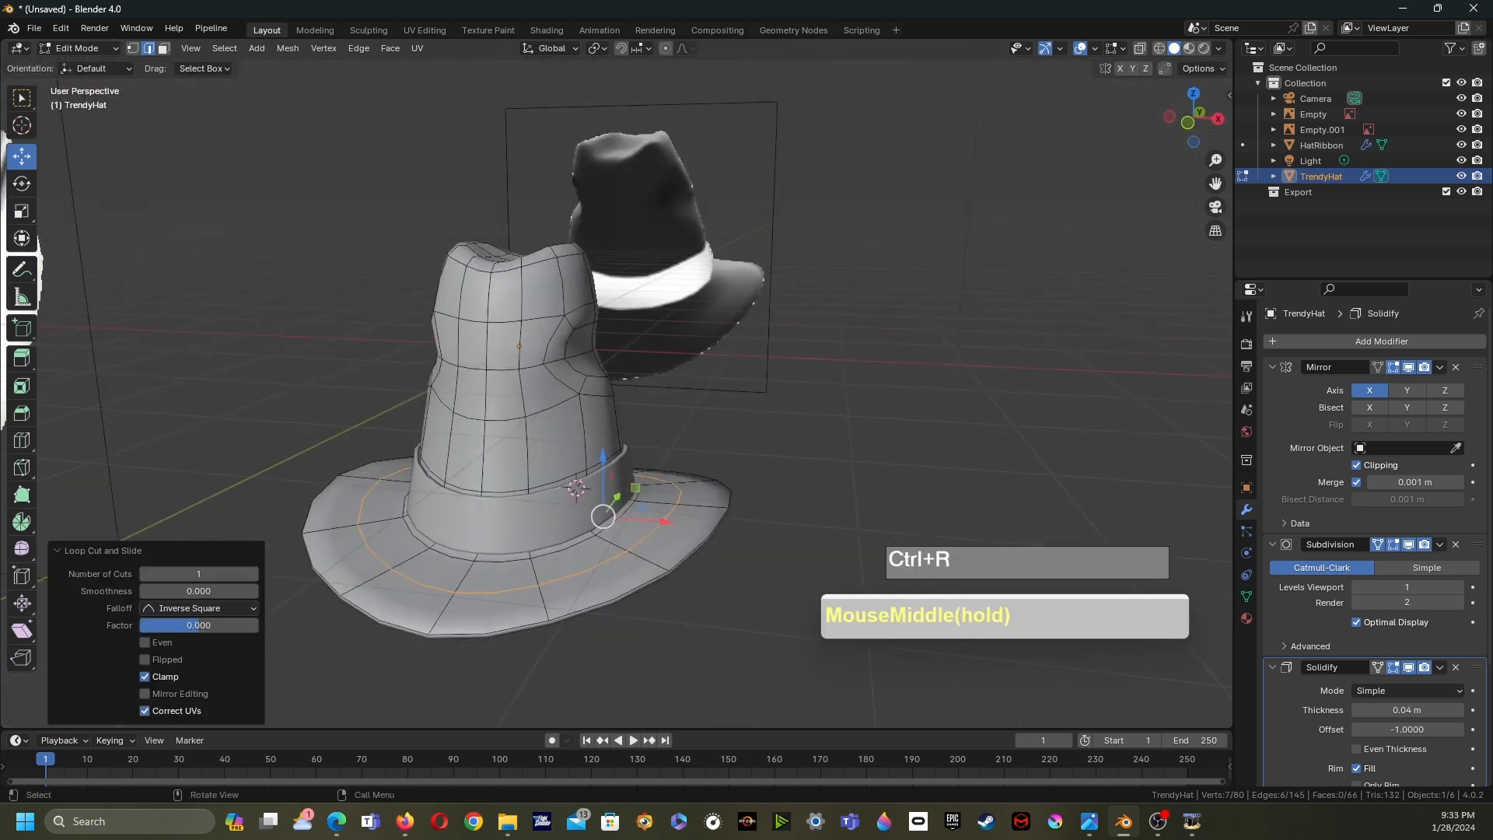
- Select vertices along the brim's sides and move them upward to curl the brim
key(Tab)
key(Tab)
key(1)
click(729, 504)
drag(741, 455, 741, 438)
middle_drag(741, 440, 619, 413)
click(704, 510)
drag(715, 513, 717, 506)
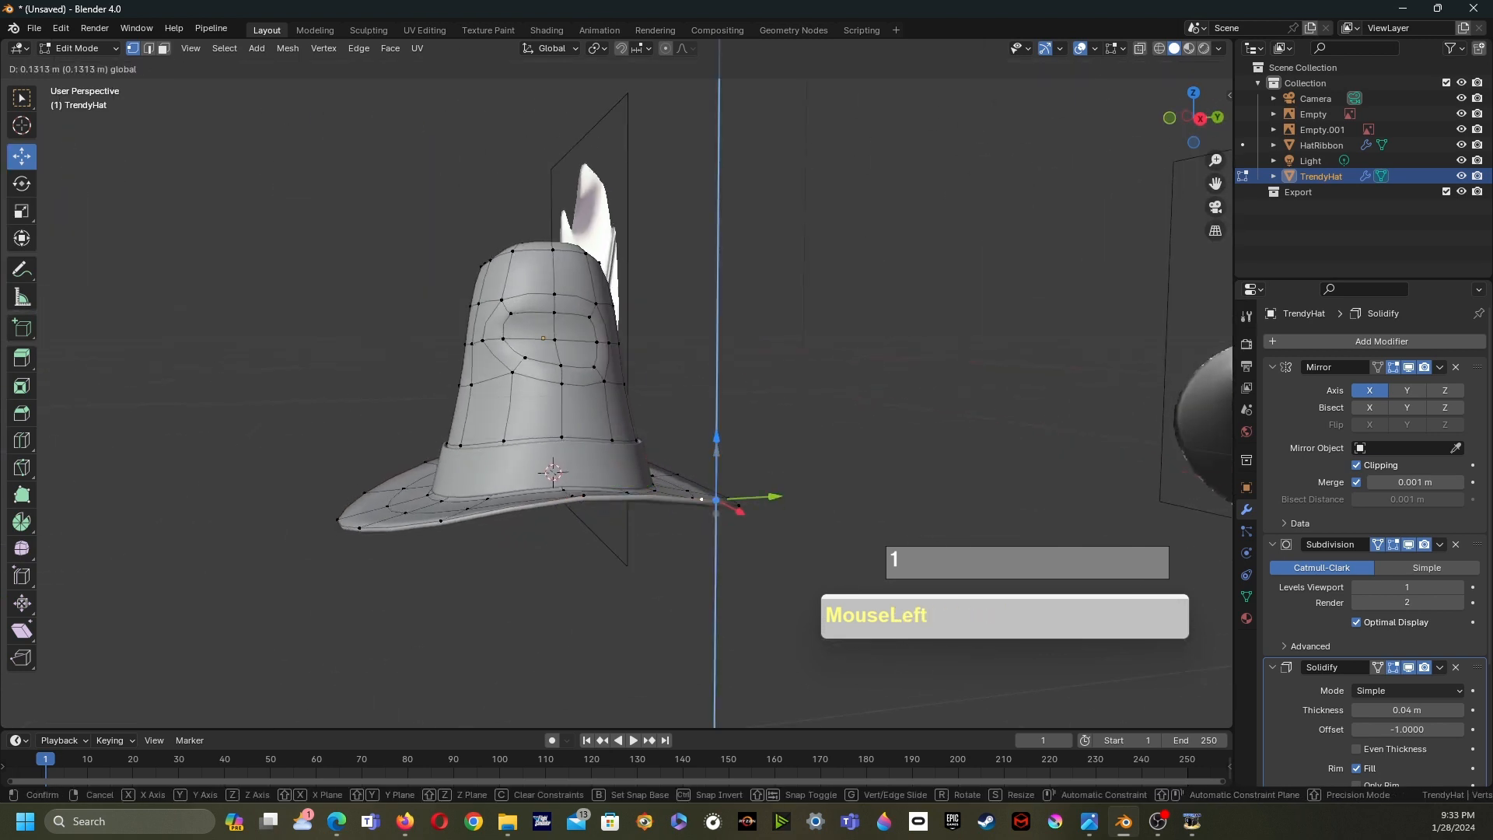
click(428, 528)
drag(427, 465, 426, 457)
middle_drag(428, 458, 487, 445)
middle_drag(560, 517, 585, 571)
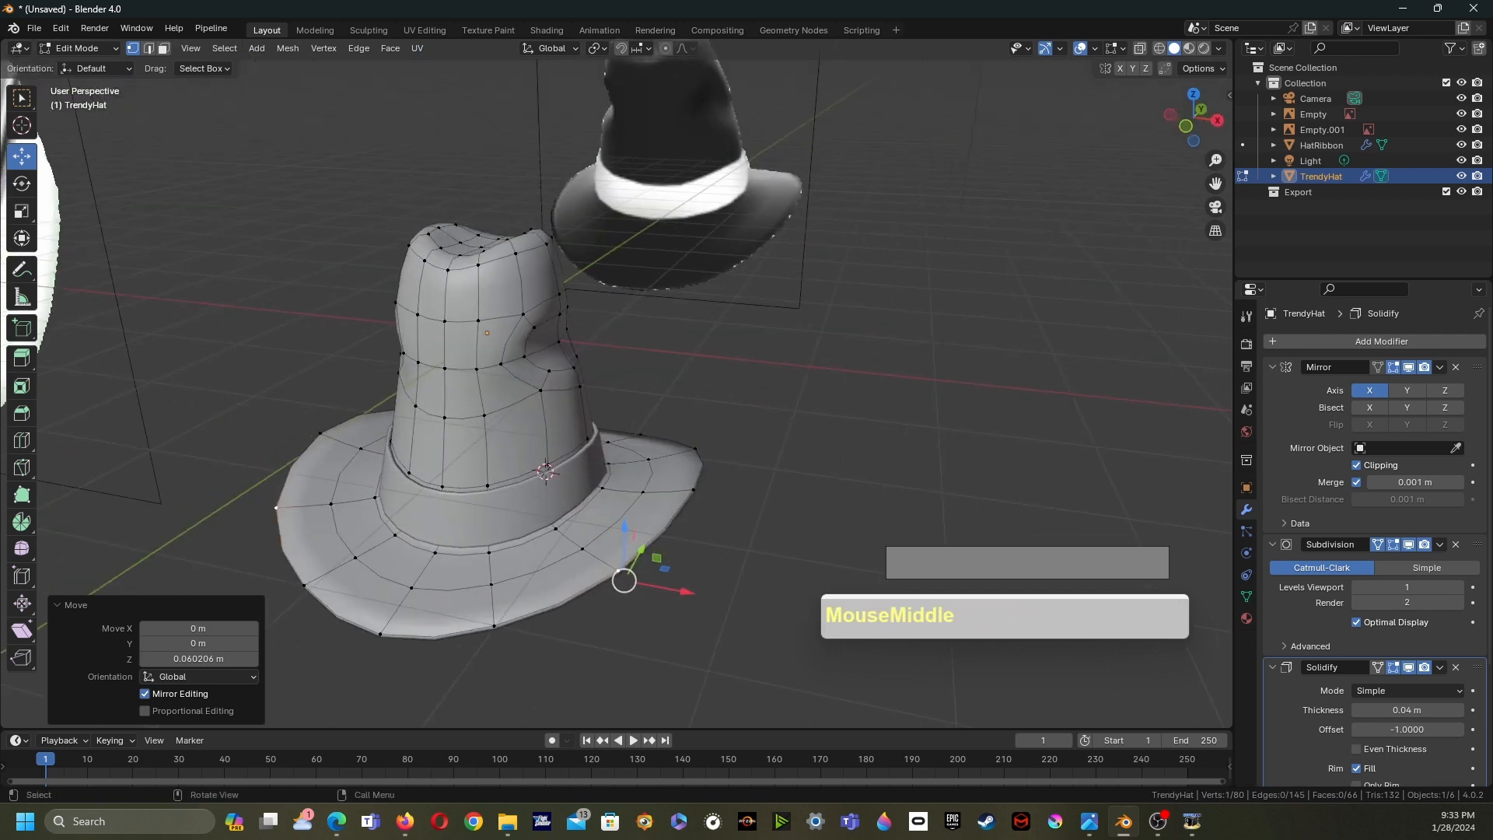
click(703, 482)
middle_drag(704, 481, 715, 443)
drag(748, 437, 738, 433)
middle_drag(736, 434, 550, 482)
click(721, 485)
middle_drag(724, 486, 730, 490)
drag(730, 490, 765, 473)
drag(768, 412, 767, 419)
middle_drag(768, 420, 842, 395)
shift+middle_drag(843, 395, 746, 447)
- Adjust more vertices on the crown and brim, then leave Edit Mode
scroll(777, 412, up, 4)
click(653, 184)
shift+click(637, 214)
drag(656, 135, 657, 164)
click(661, 342)
shift+click(662, 348)
drag(663, 286, 663, 259)
scroll(662, 264, down, 2)
middle_drag(662, 264, 766, 260)
key(Tab)
middle_drag(700, 296, 996, 299)
scroll(863, 214, down, 2)
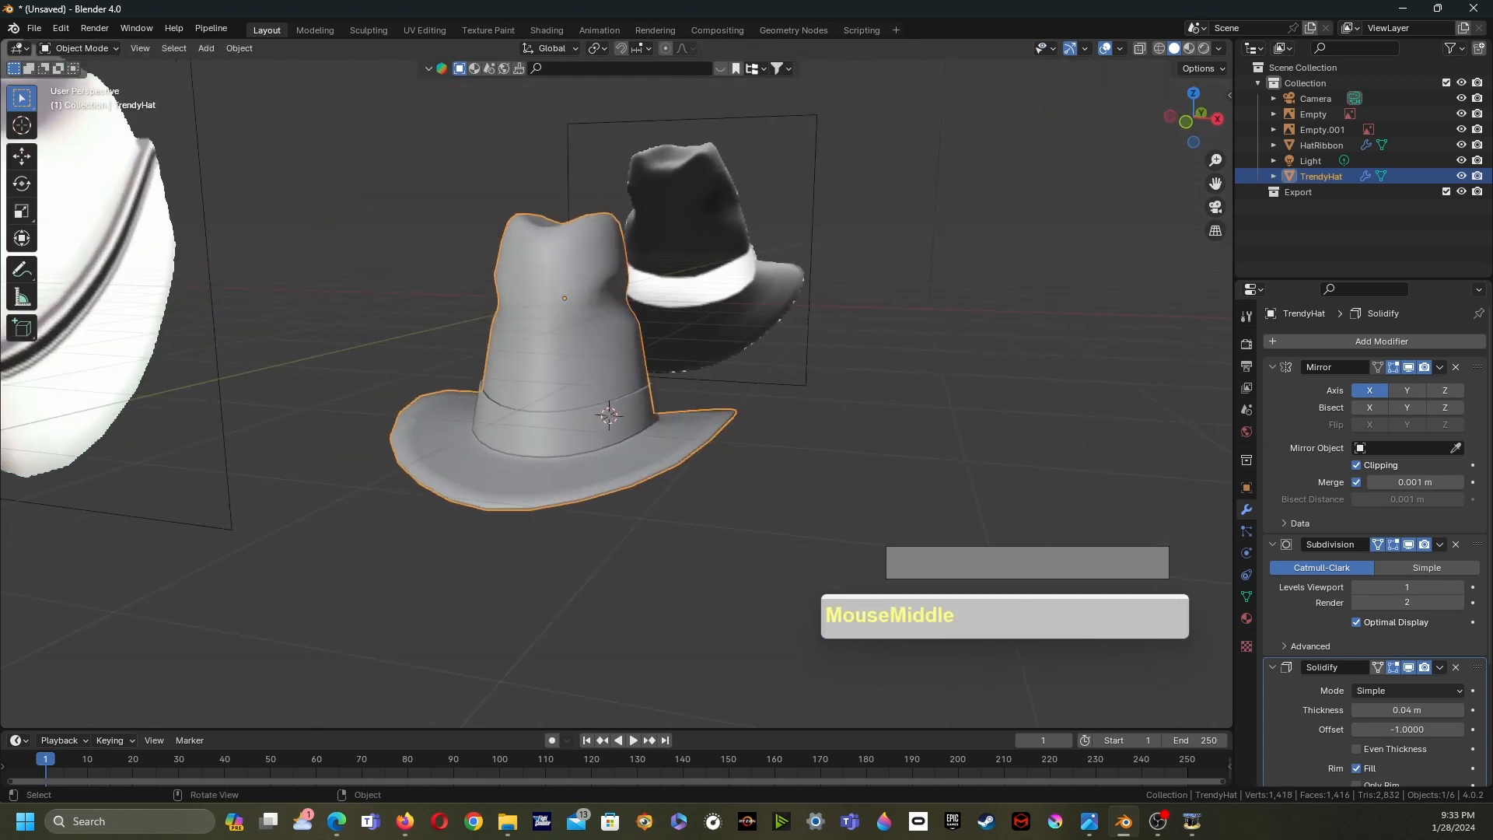
- Add a new material to the hat, sample its base color from the reference hat's dark crown, and switch to Material Preview
click(1246, 618)
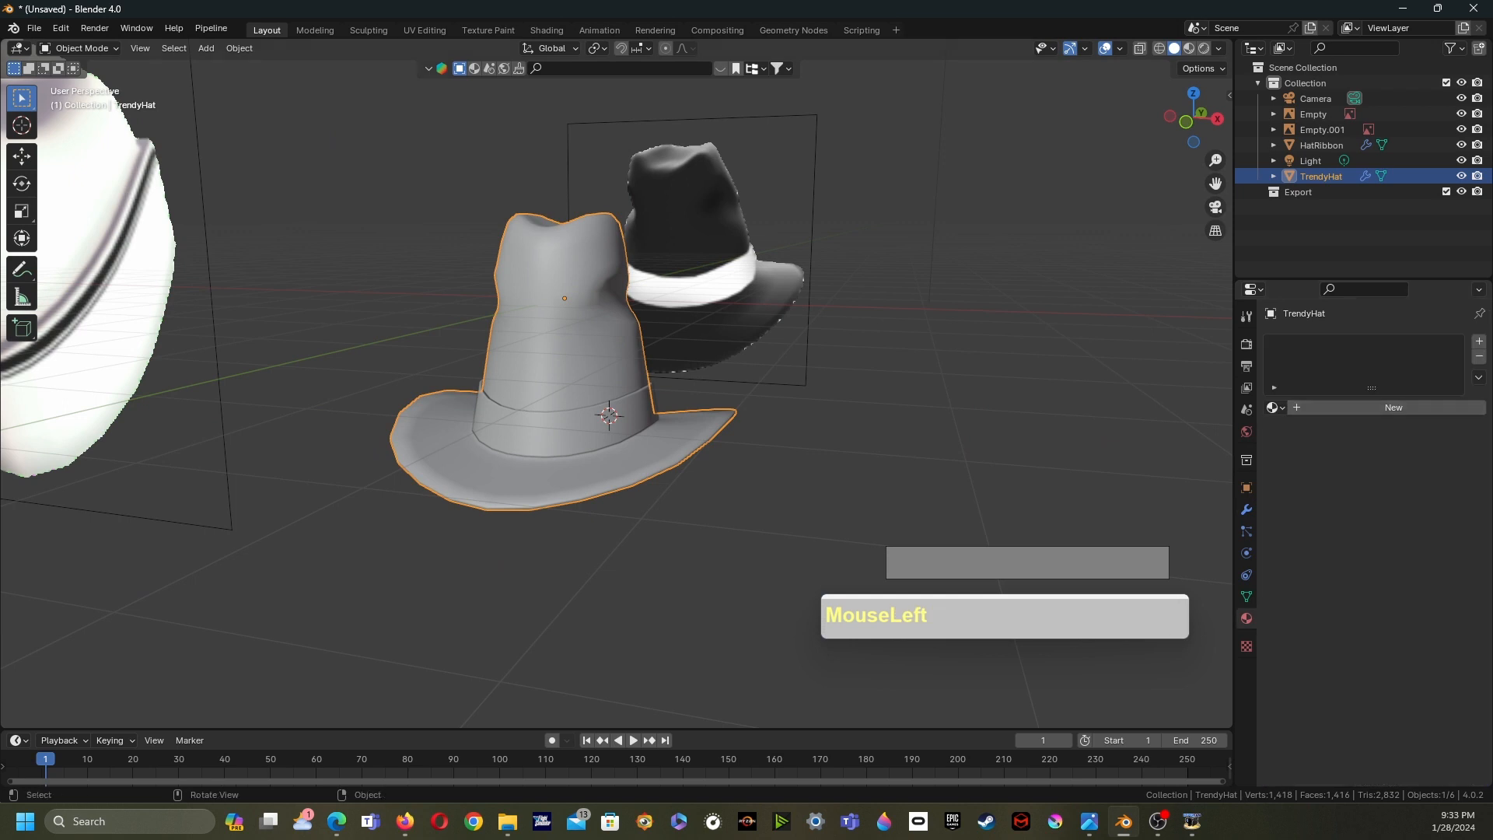
click(1393, 407)
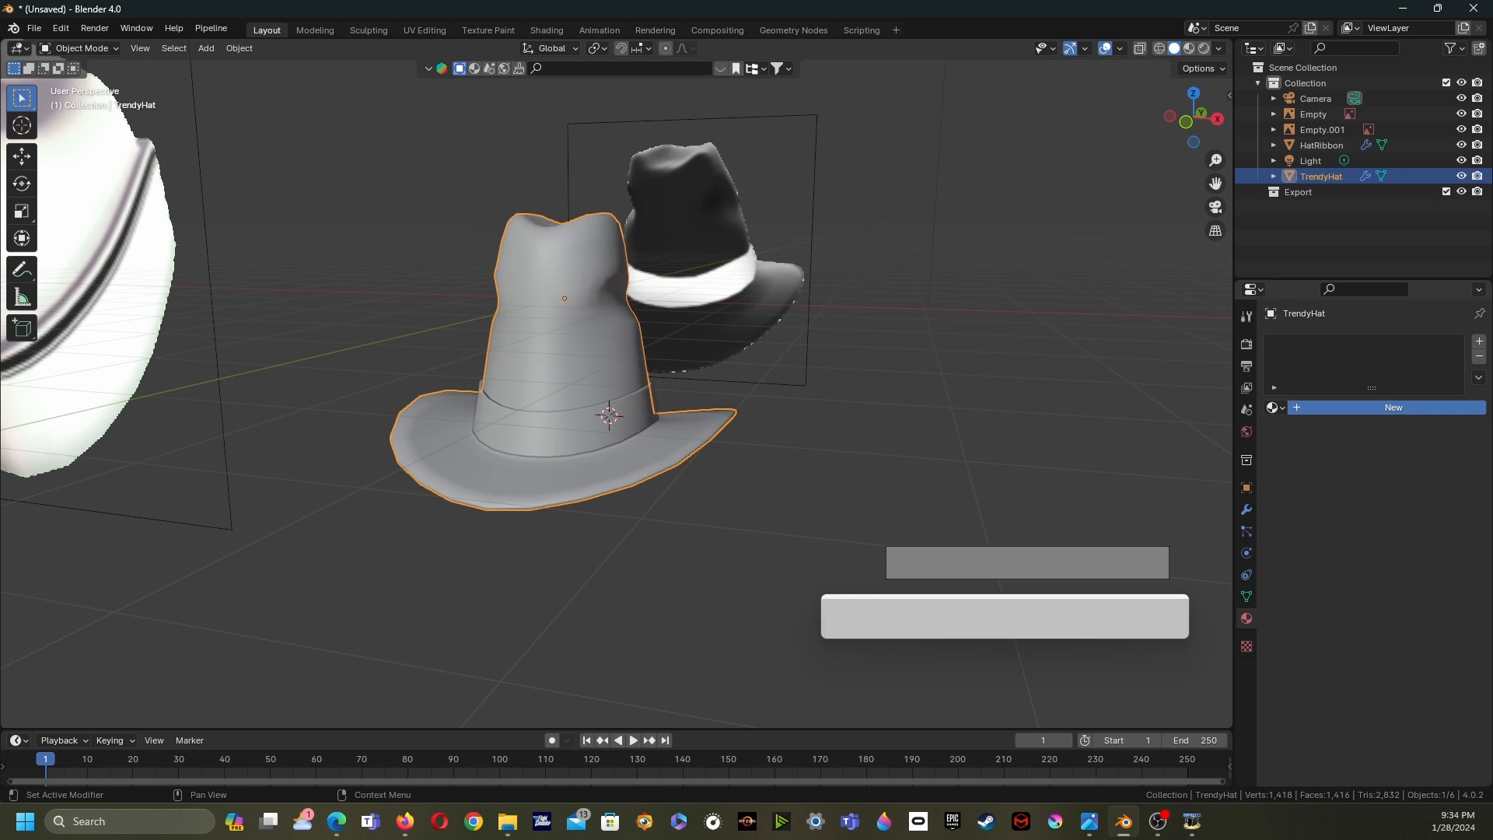
click(1415, 533)
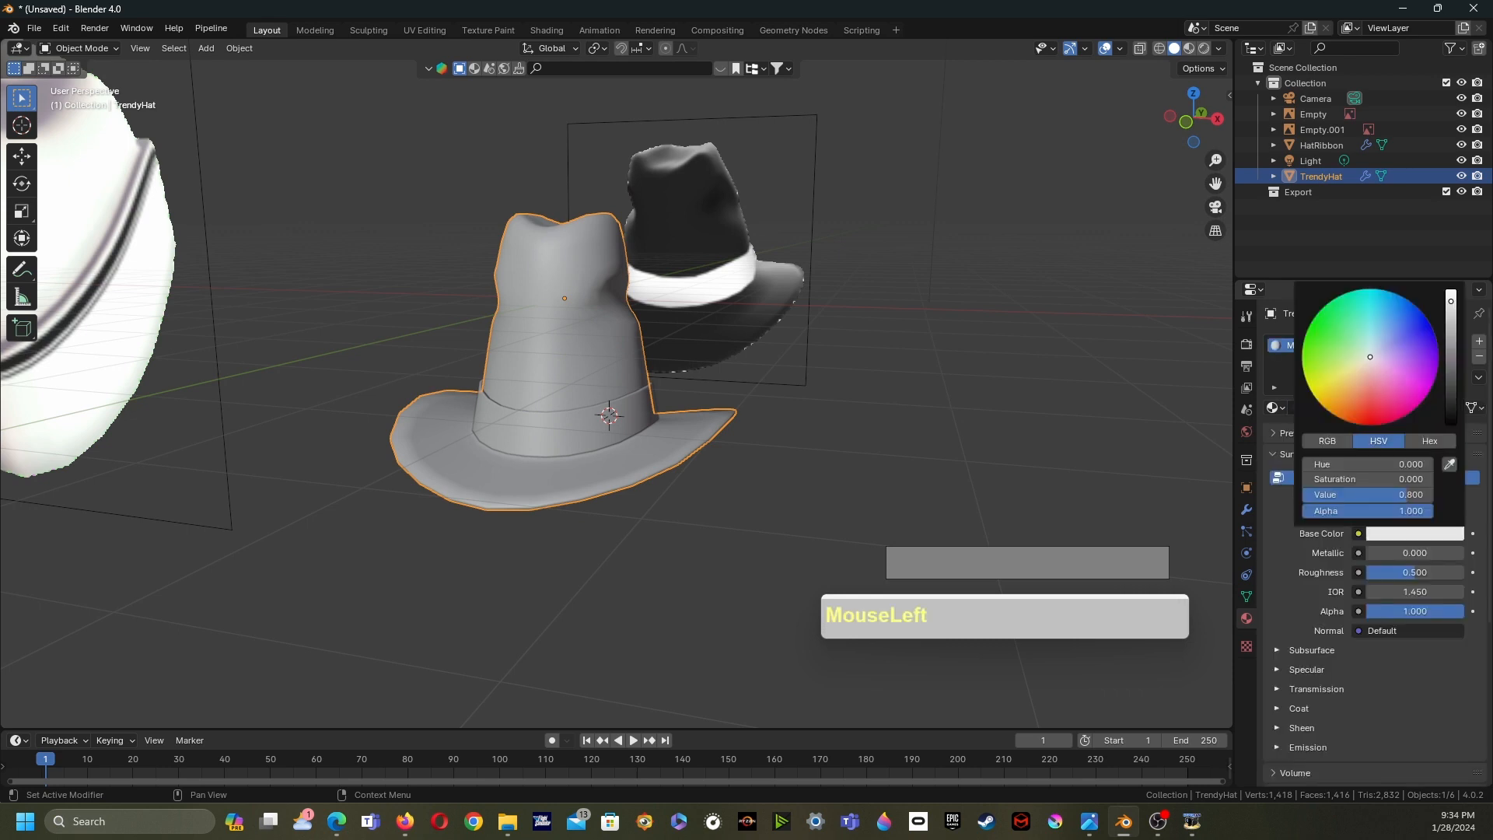
click(1449, 464)
click(686, 214)
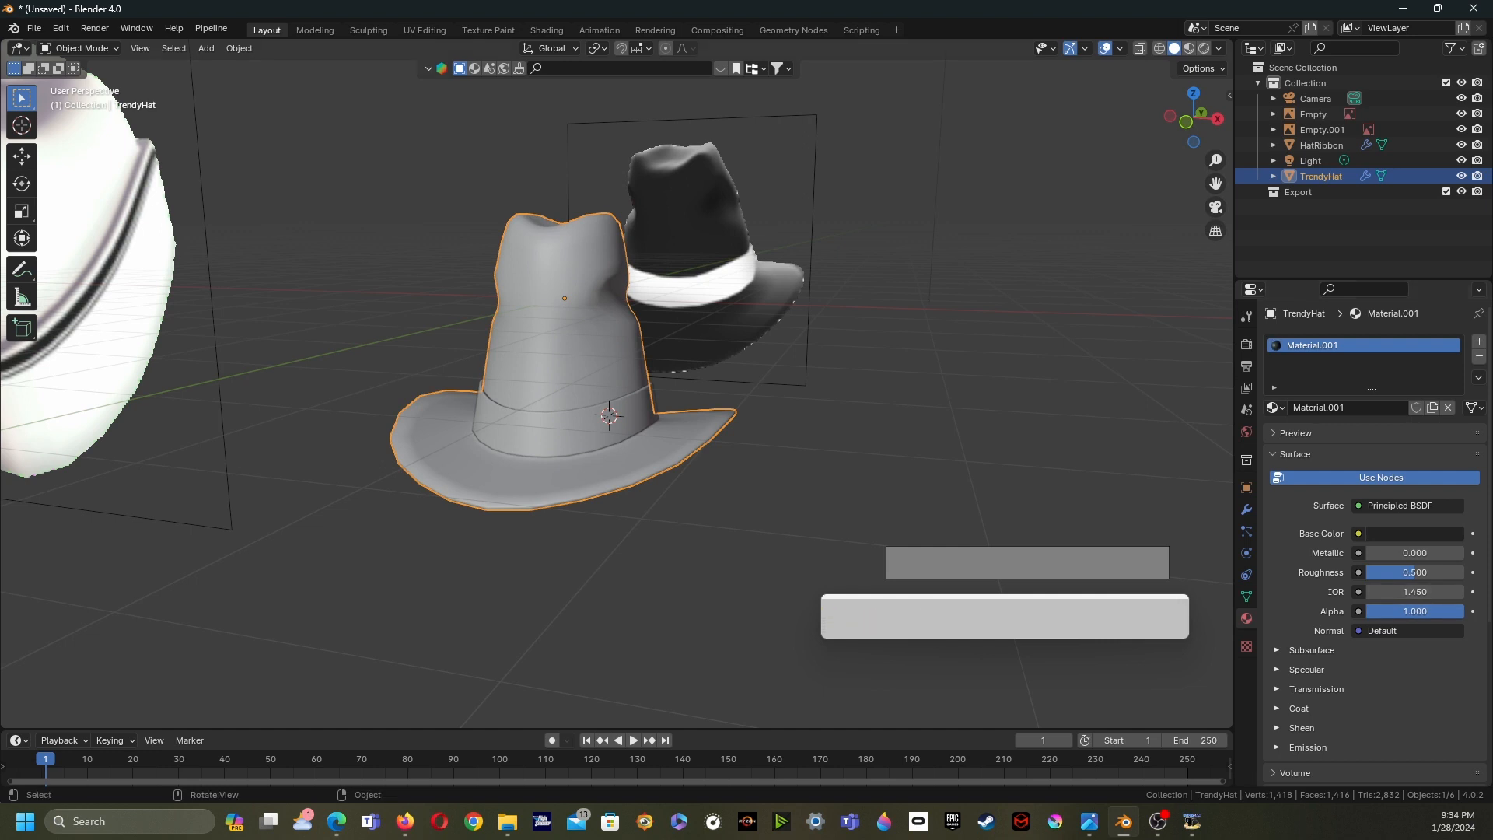
key(z)
click(654, 460)
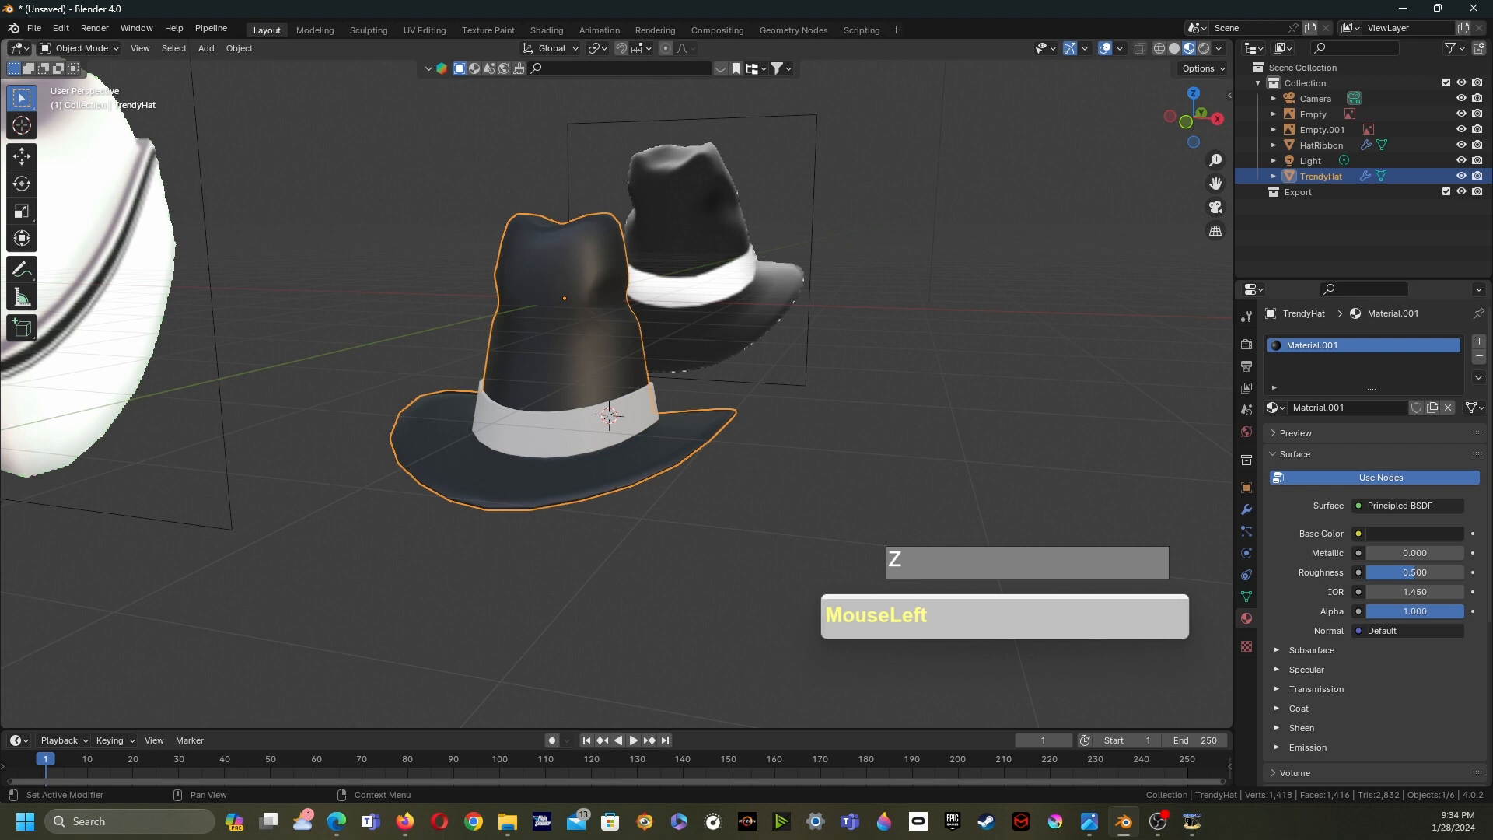
- Add a new material to the ribbon and sample its base color from the reference hat's white band
click(560, 432)
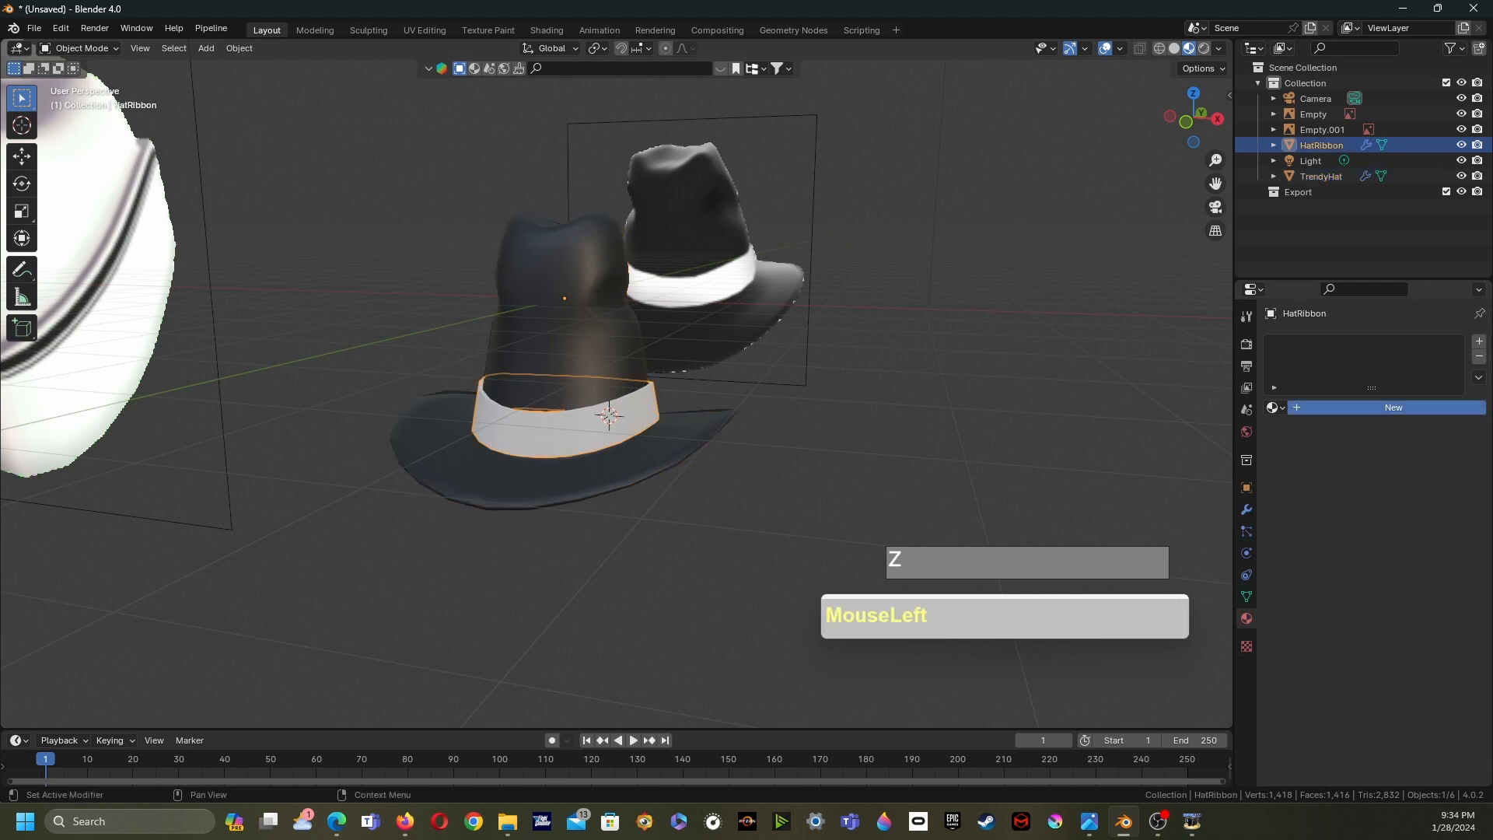
click(1394, 407)
click(1415, 533)
click(1450, 461)
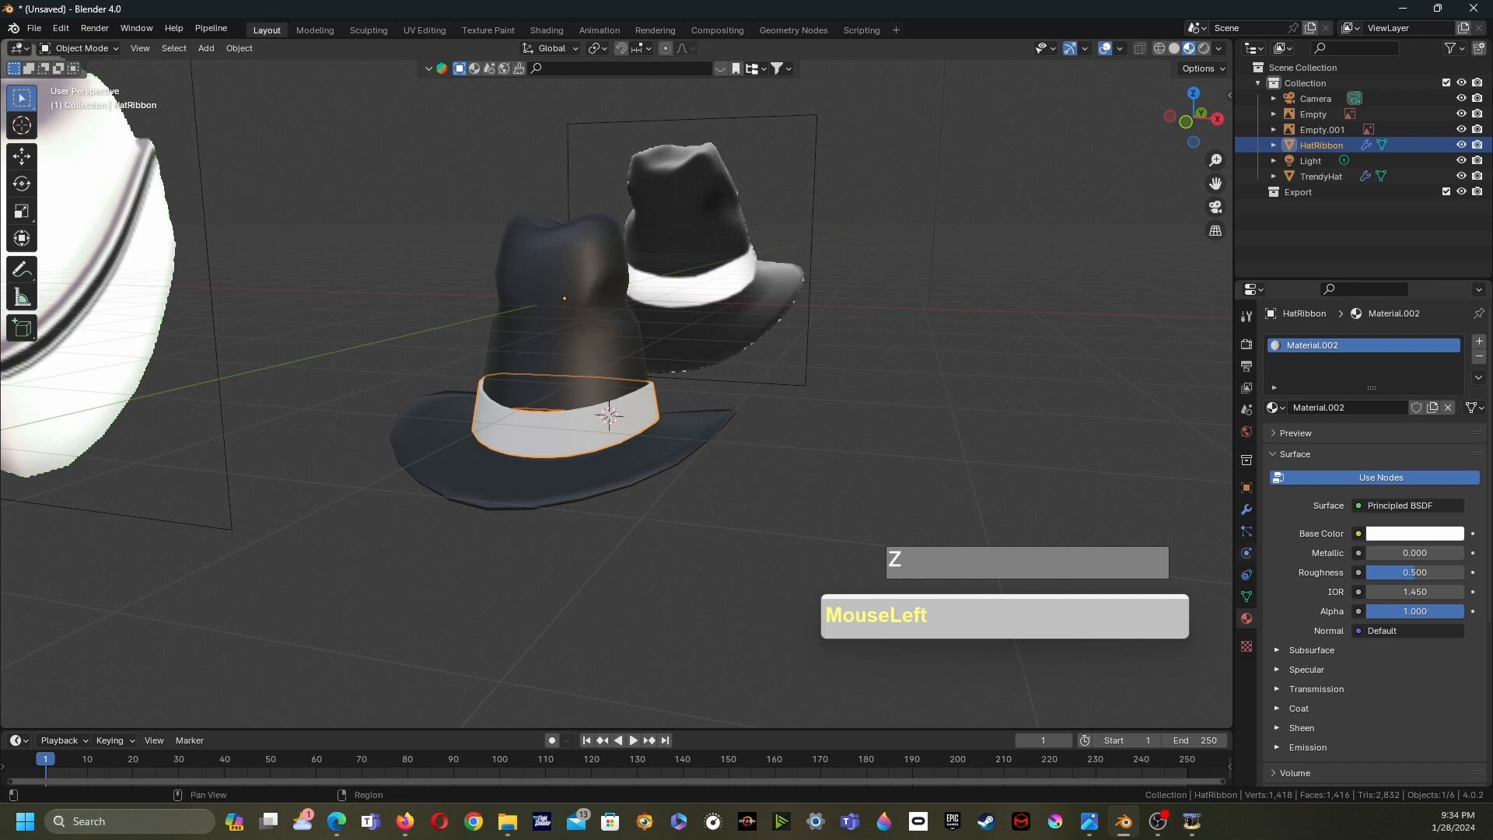
click(609, 415)
- Select the ribbon and the hat together and join them into the TrendyHat object
mouse_move(609, 415)
middle_down()
mouse_move(616, 405)
mouse_move(590, 429)
mouse_move(604, 417)
middle_up()
click(602, 415)
click(572, 334)
click(607, 419)
shift+click(607, 420)
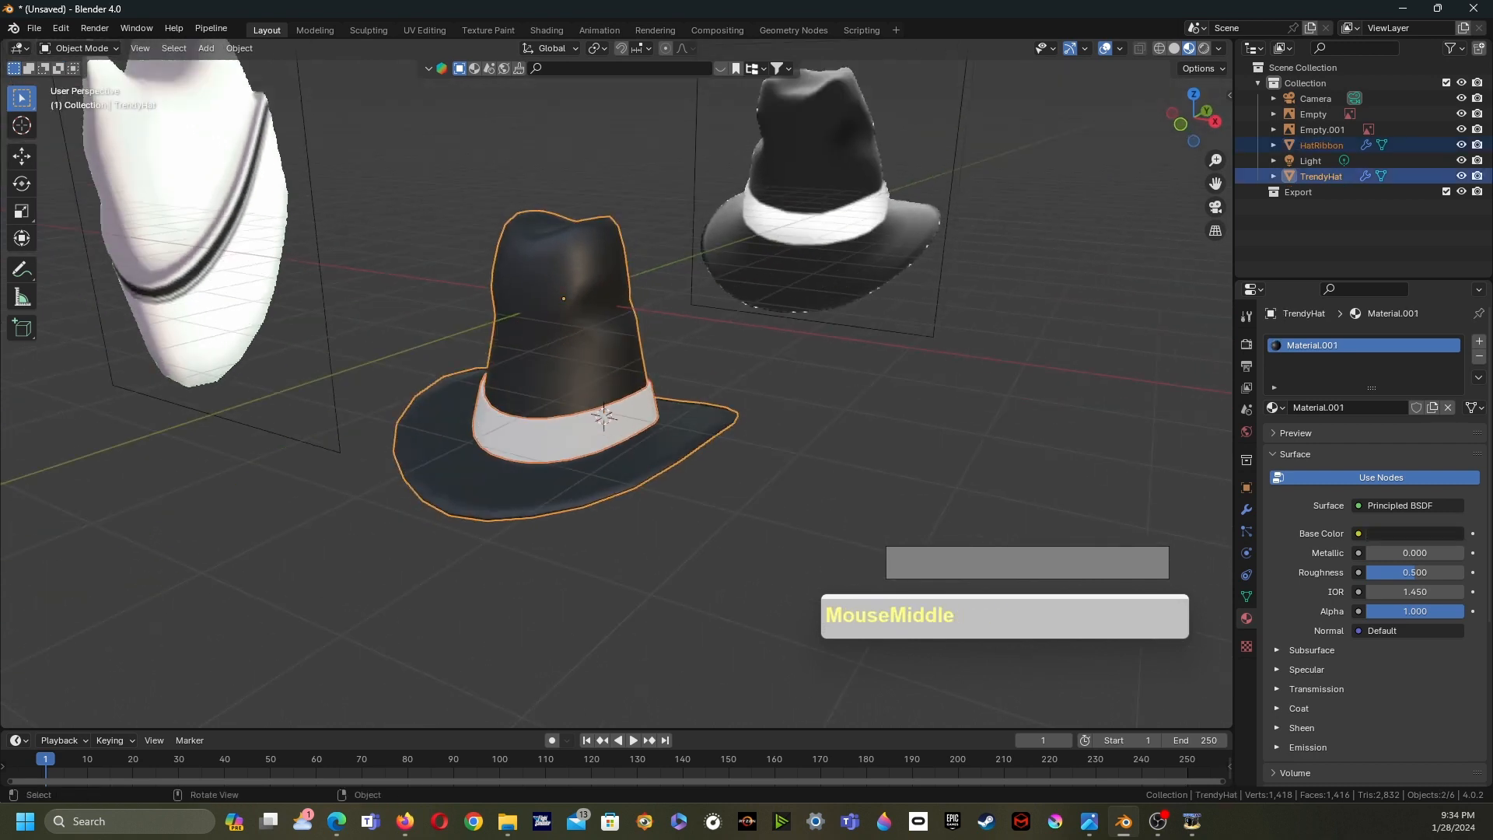
key(ctrl+j)
- Orbit around the joined hat and review its modifier stack in the modifier properties
click(746, 497)
click(604, 424)
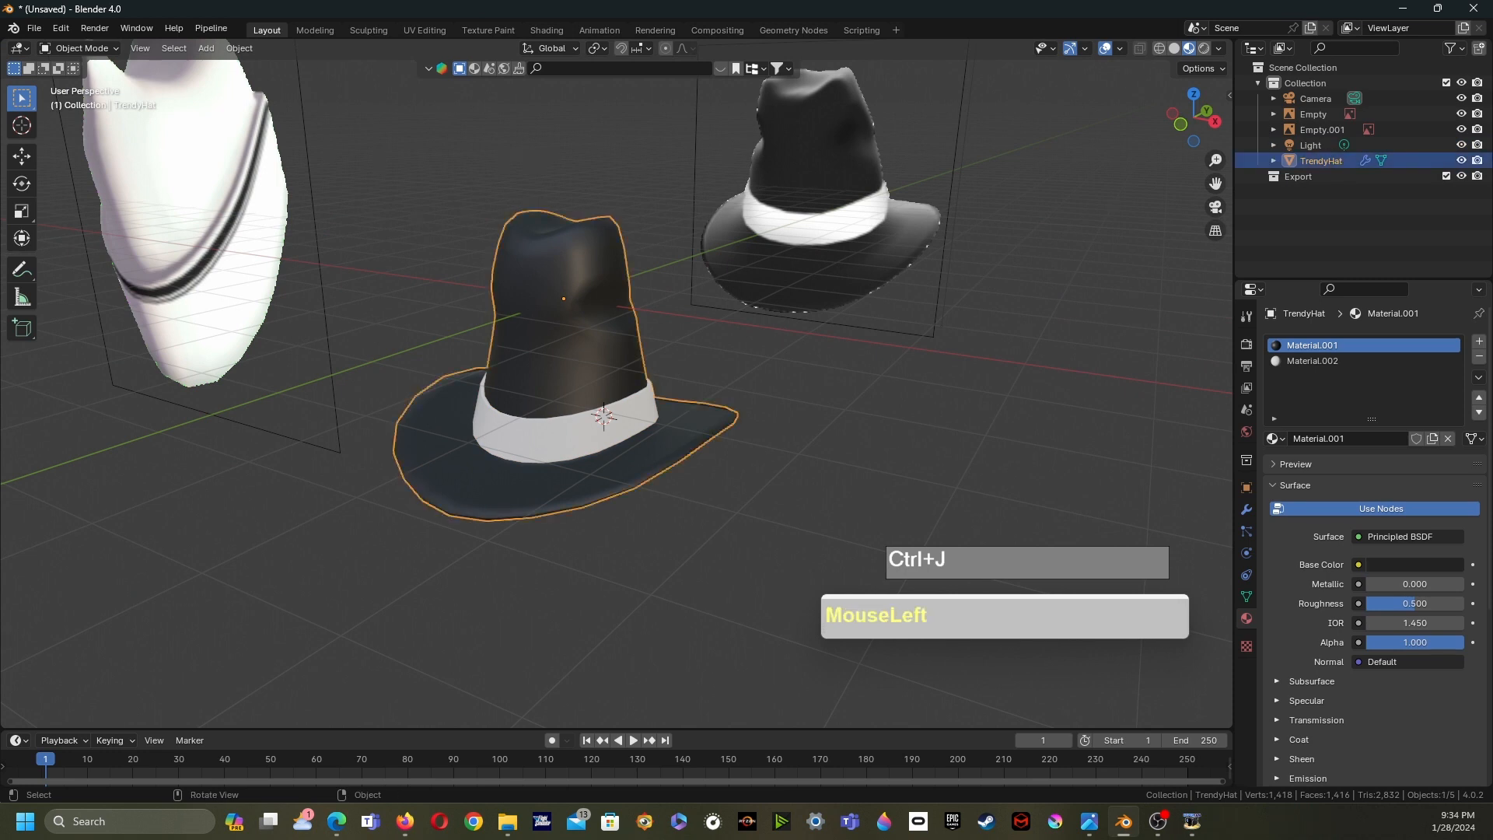
middle_drag(604, 418, 609, 417)
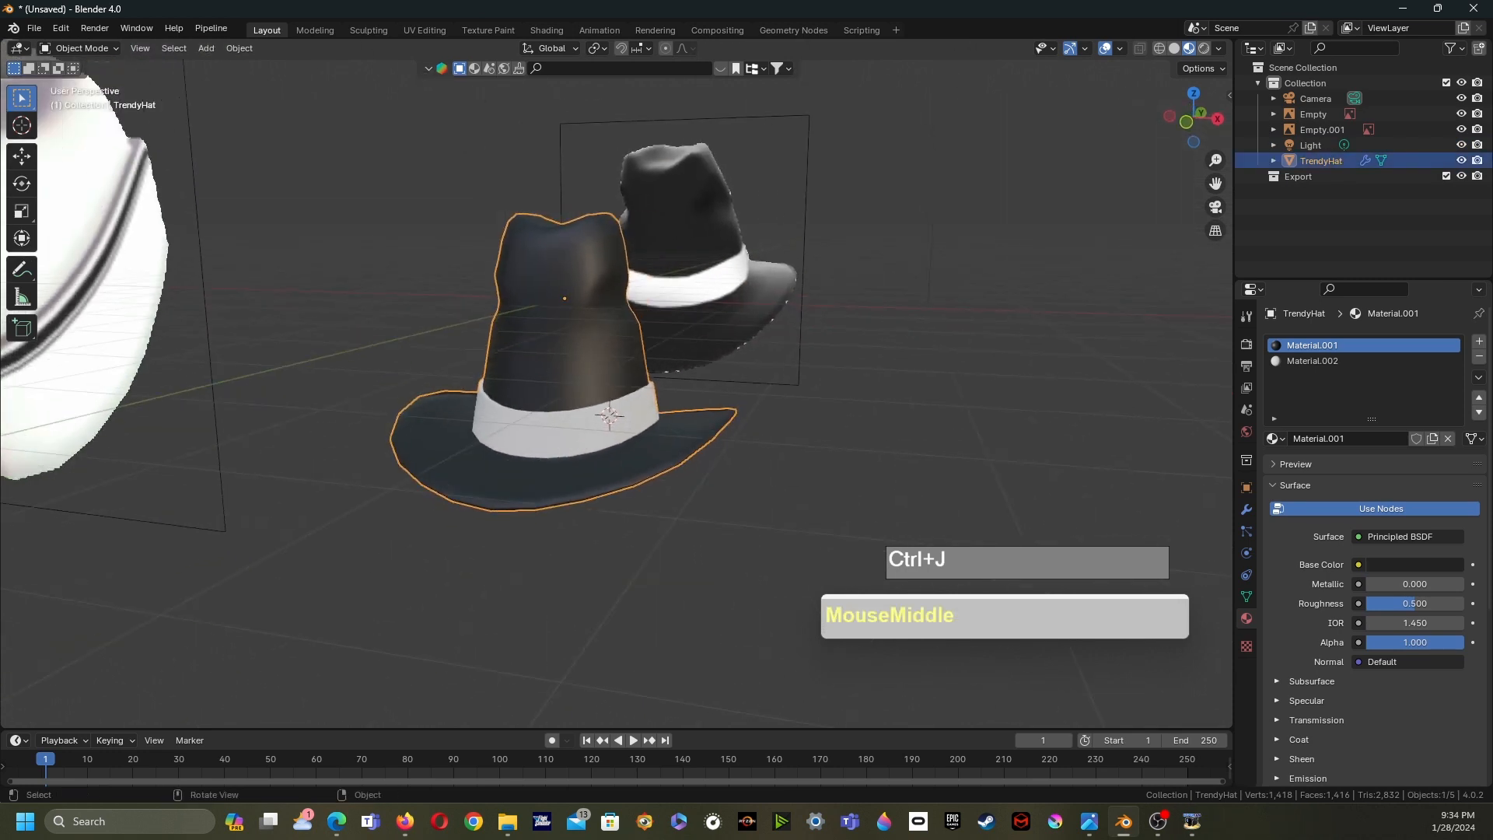
click(1246, 510)
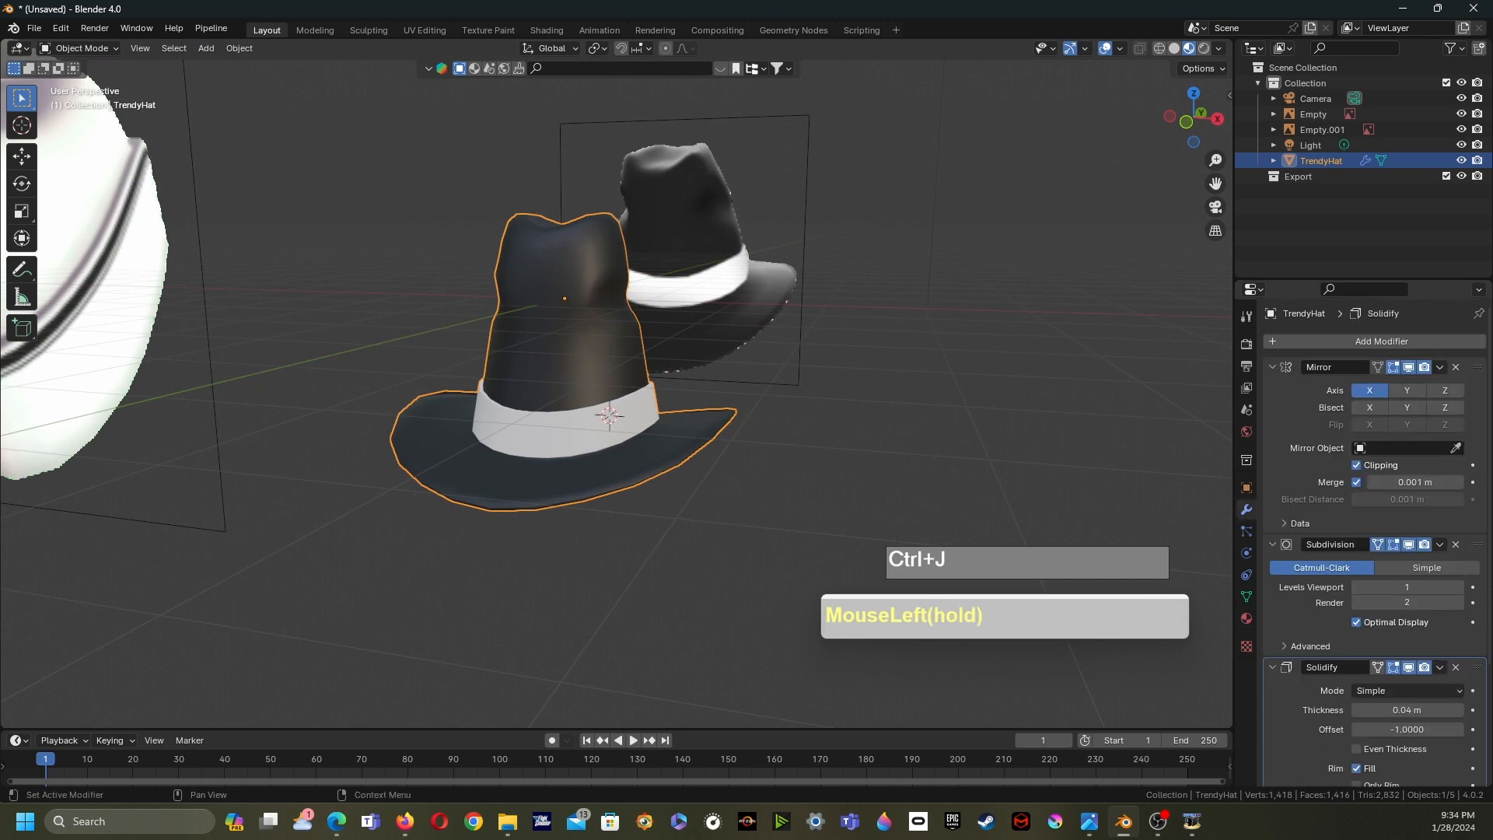
scroll(1374, 544, down, 2)
scroll(1374, 544, up, 3)
- Try to save the file as Trendy&ScreemHats.blend in the 2024\Blender_Request folder
drag(34, 28, 66, 159)
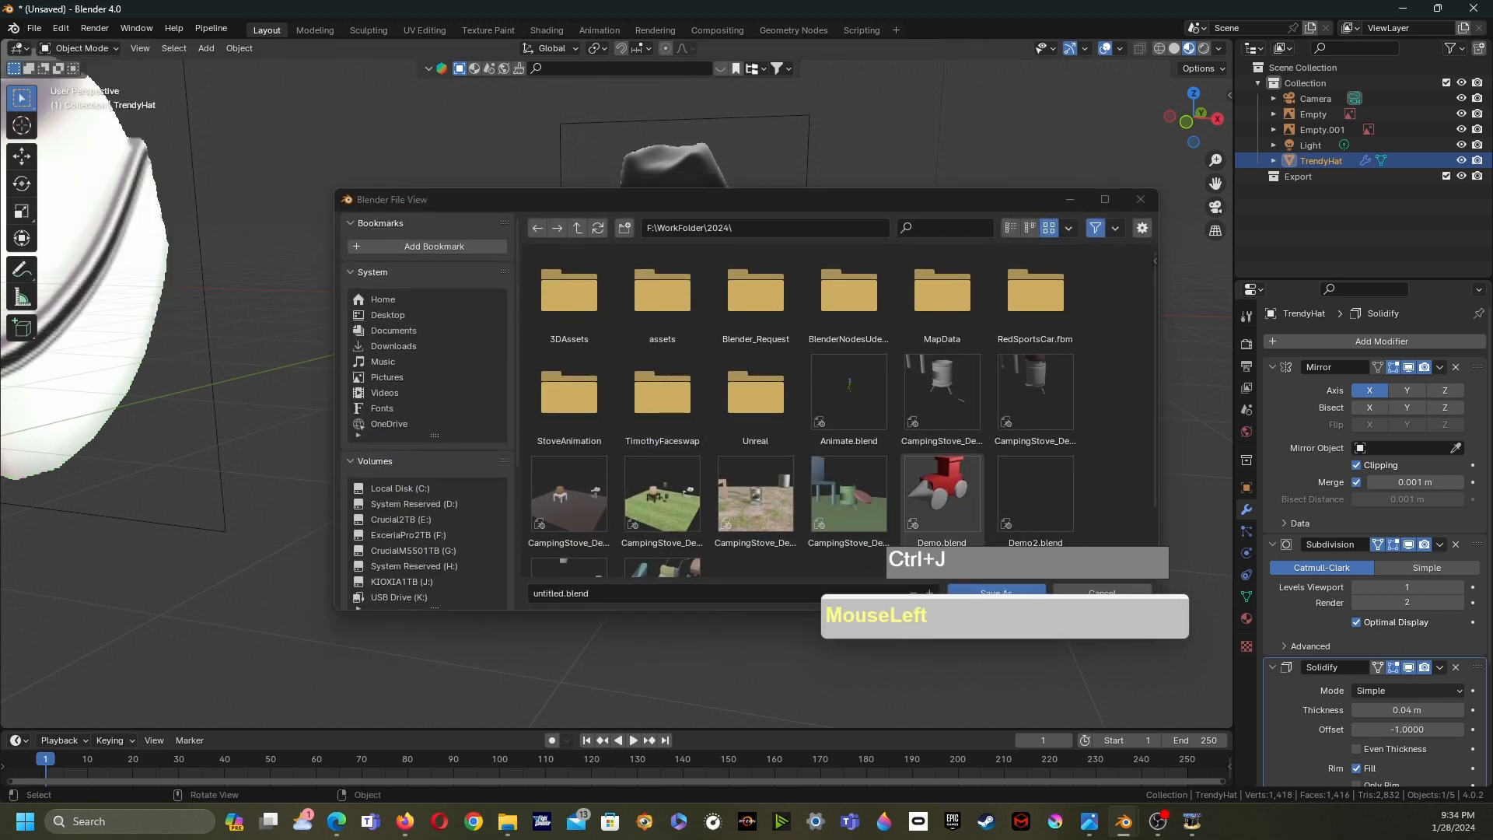
click(756, 299)
double_click(756, 300)
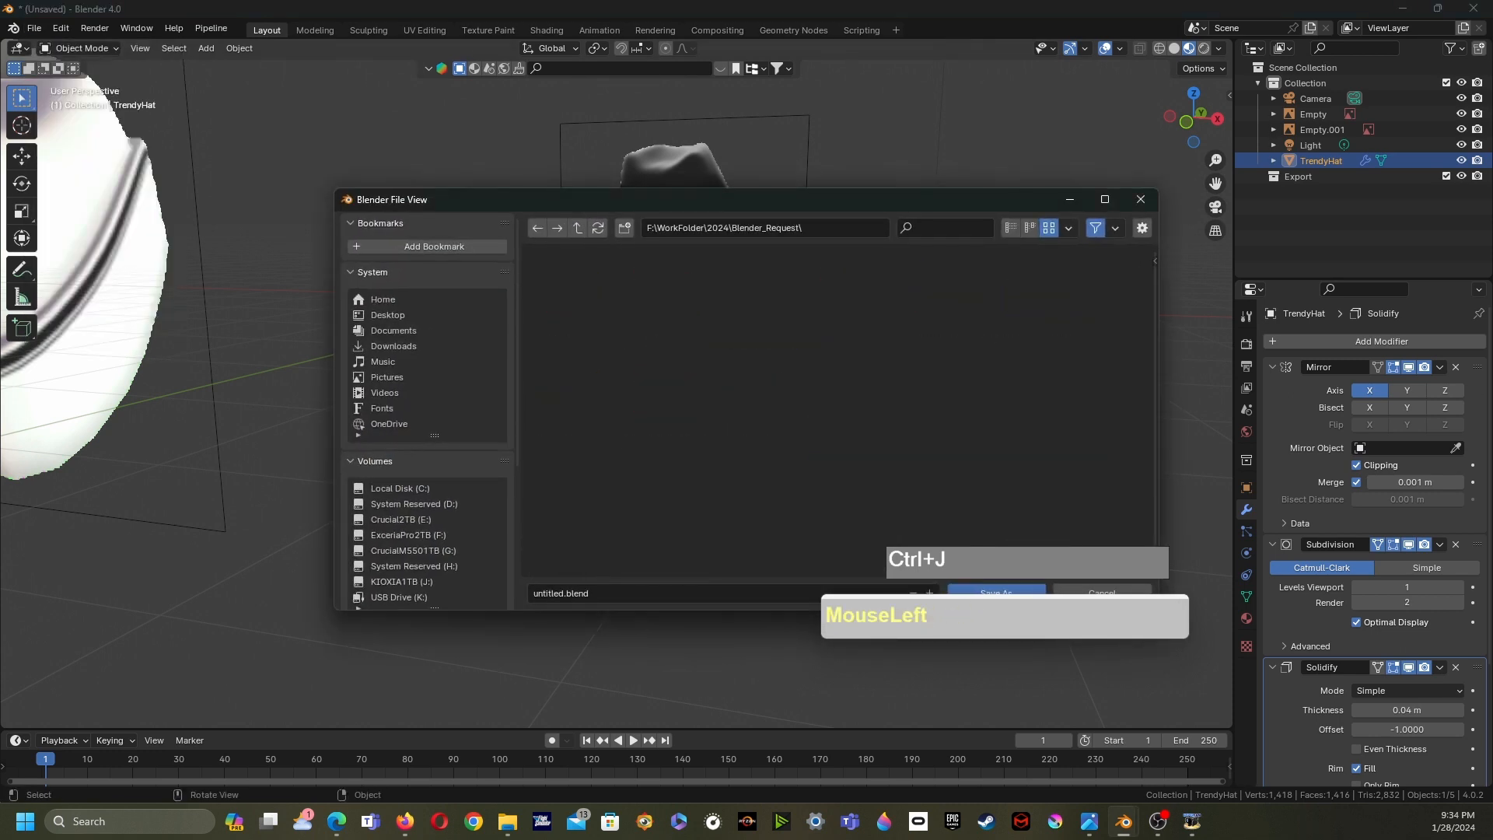
click(566, 593)
drag(564, 593, 529, 593)
text(Trend)
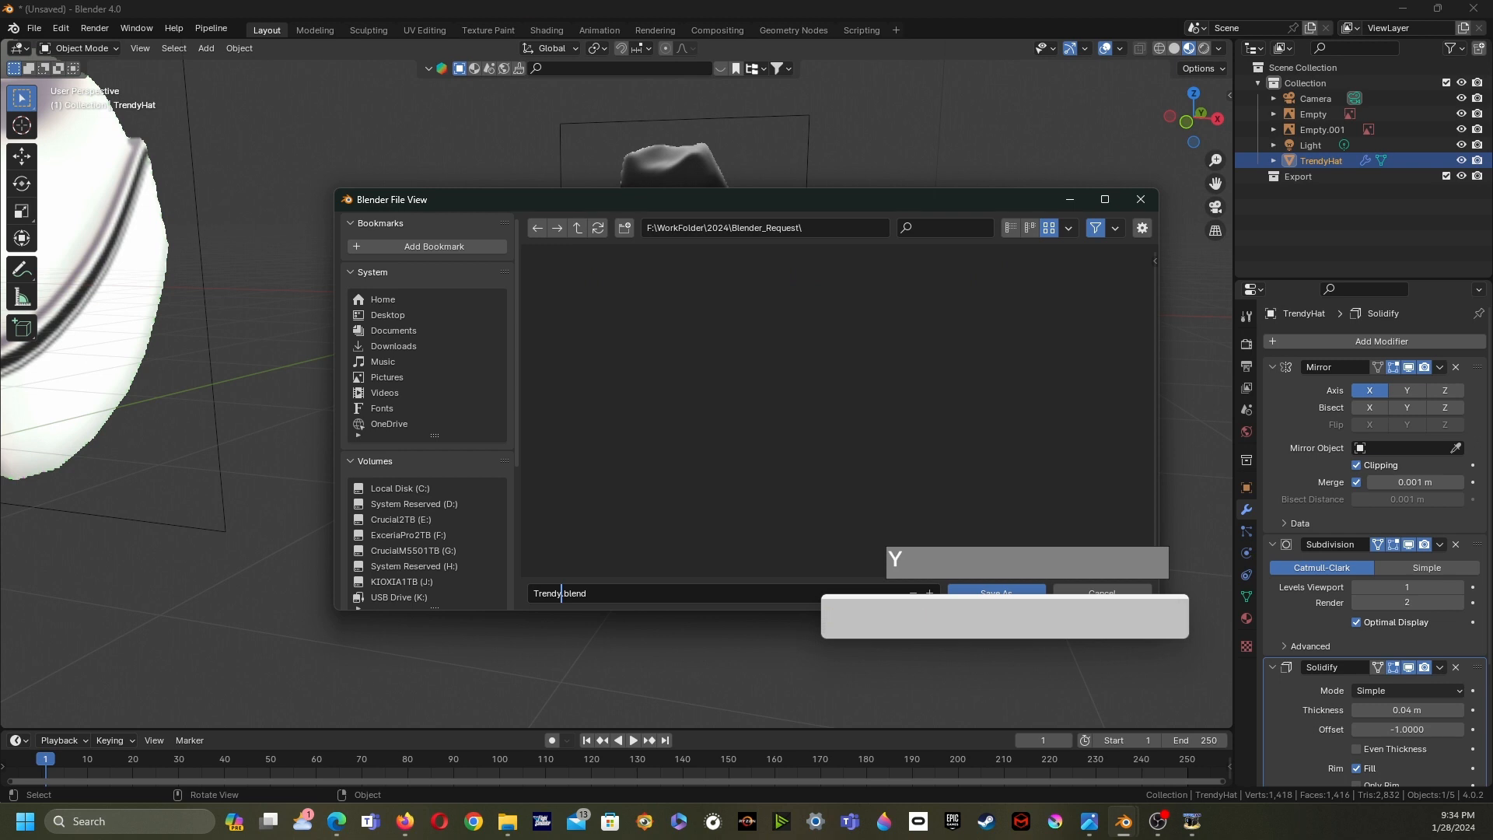
text(y&iSc)
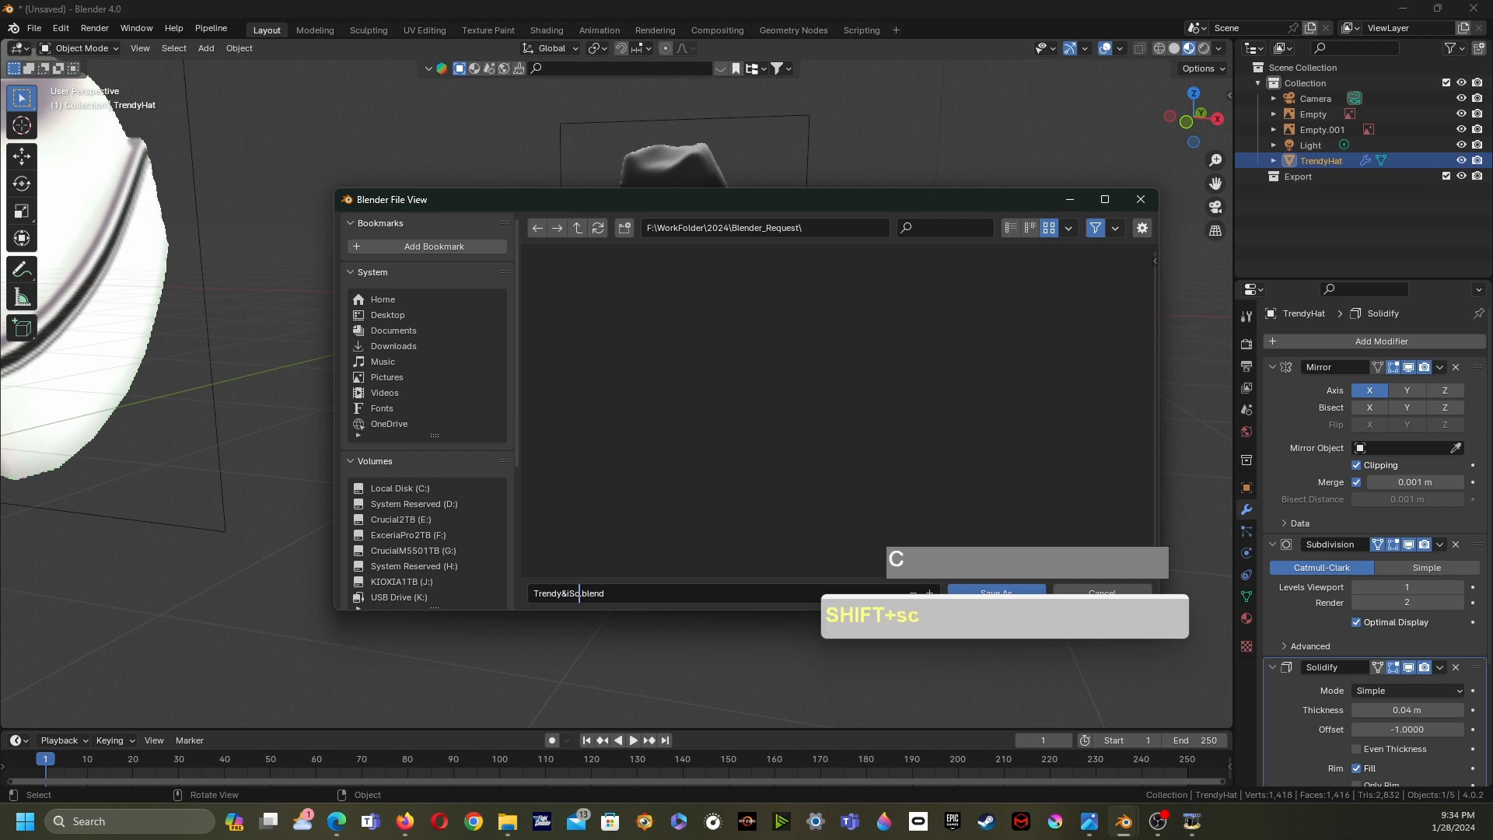
text(reemHats)
key(Return)
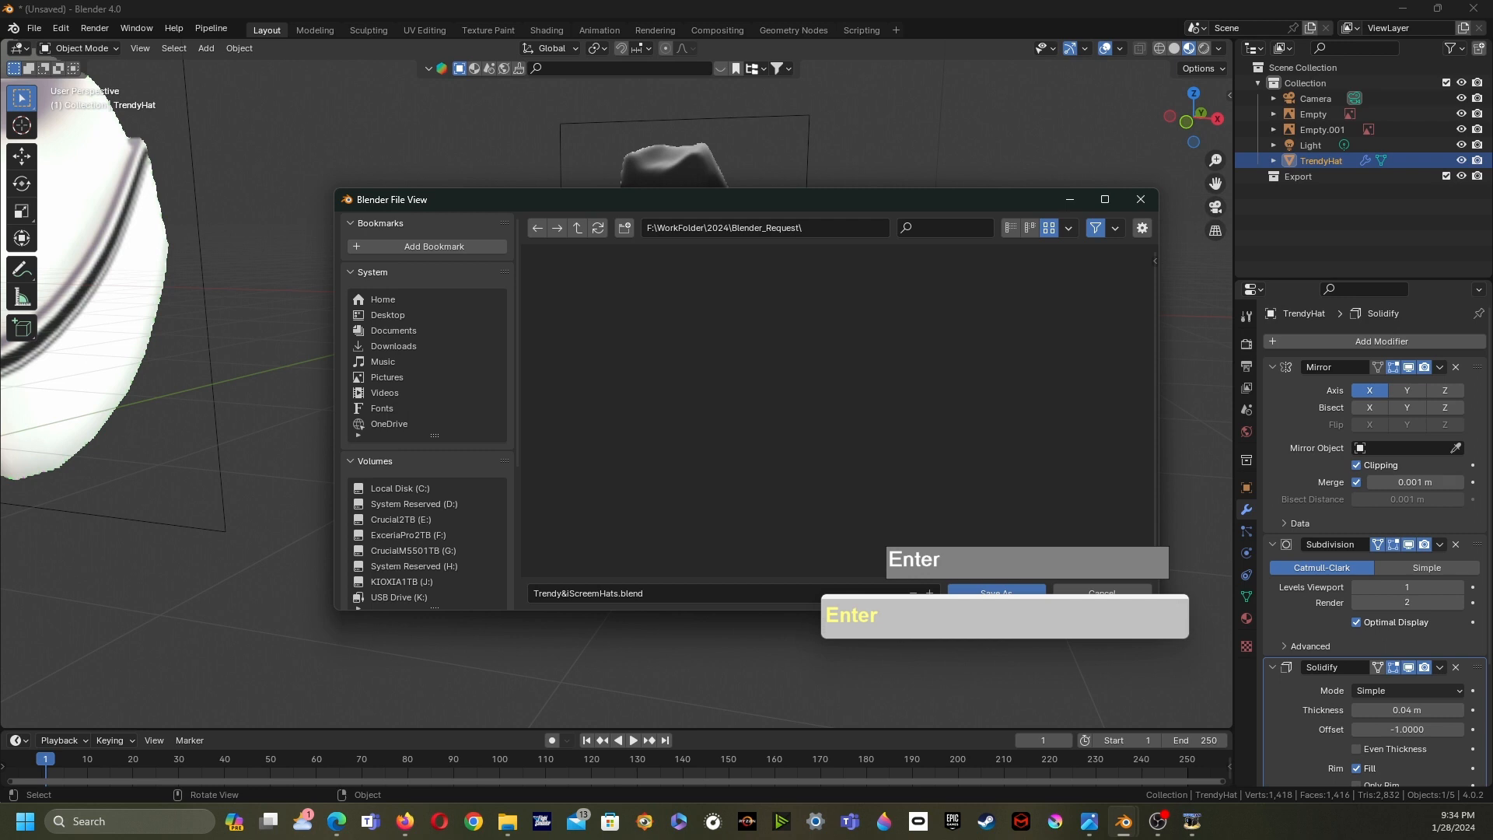
click(1070, 200)
scroll(616, 393, down, 2)
middle_drag(616, 394, 613, 411)
scroll(612, 403, down, 1)
click(611, 402)
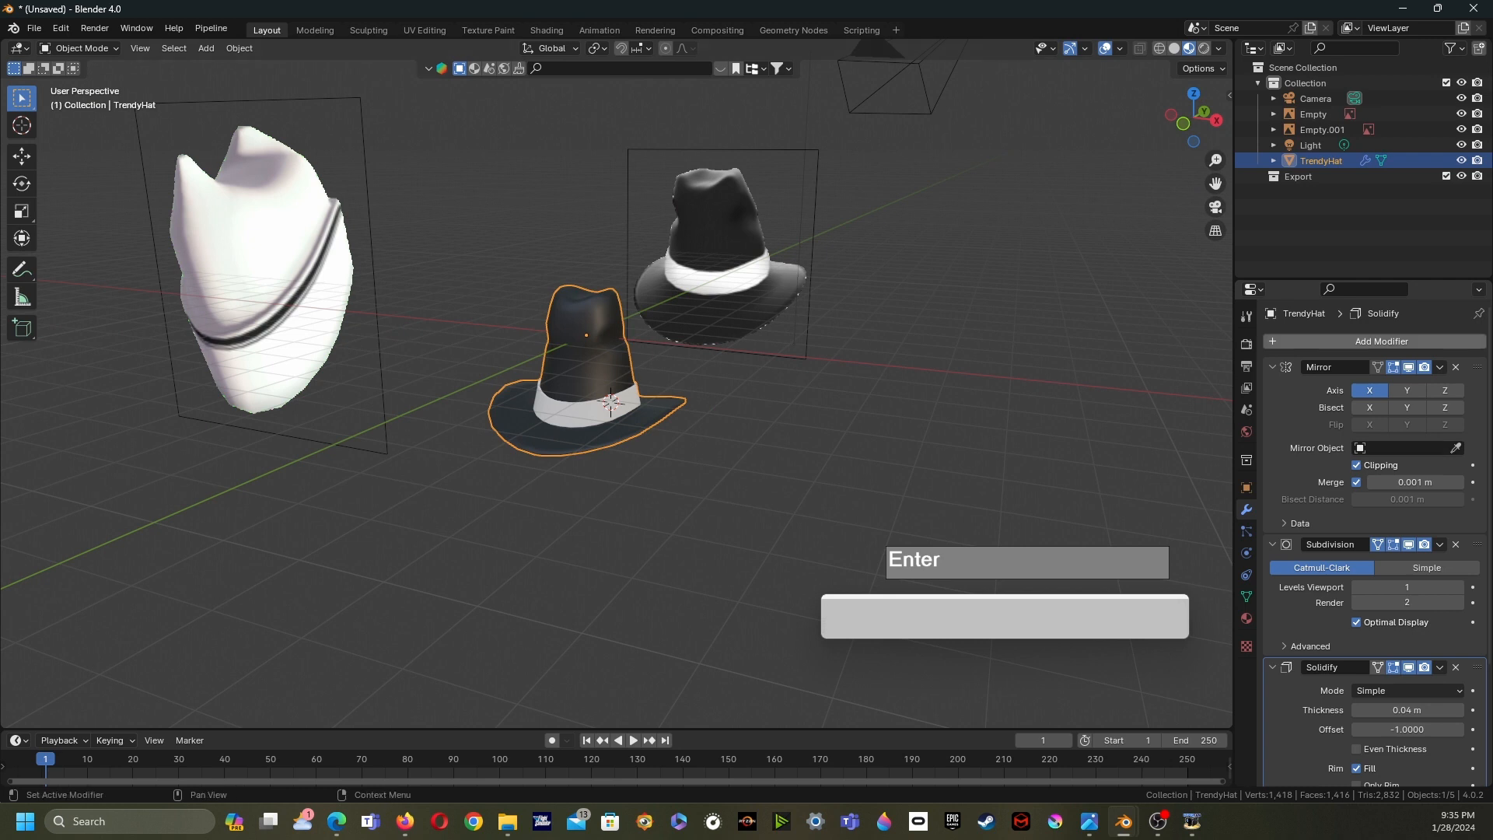
click(1440, 367)
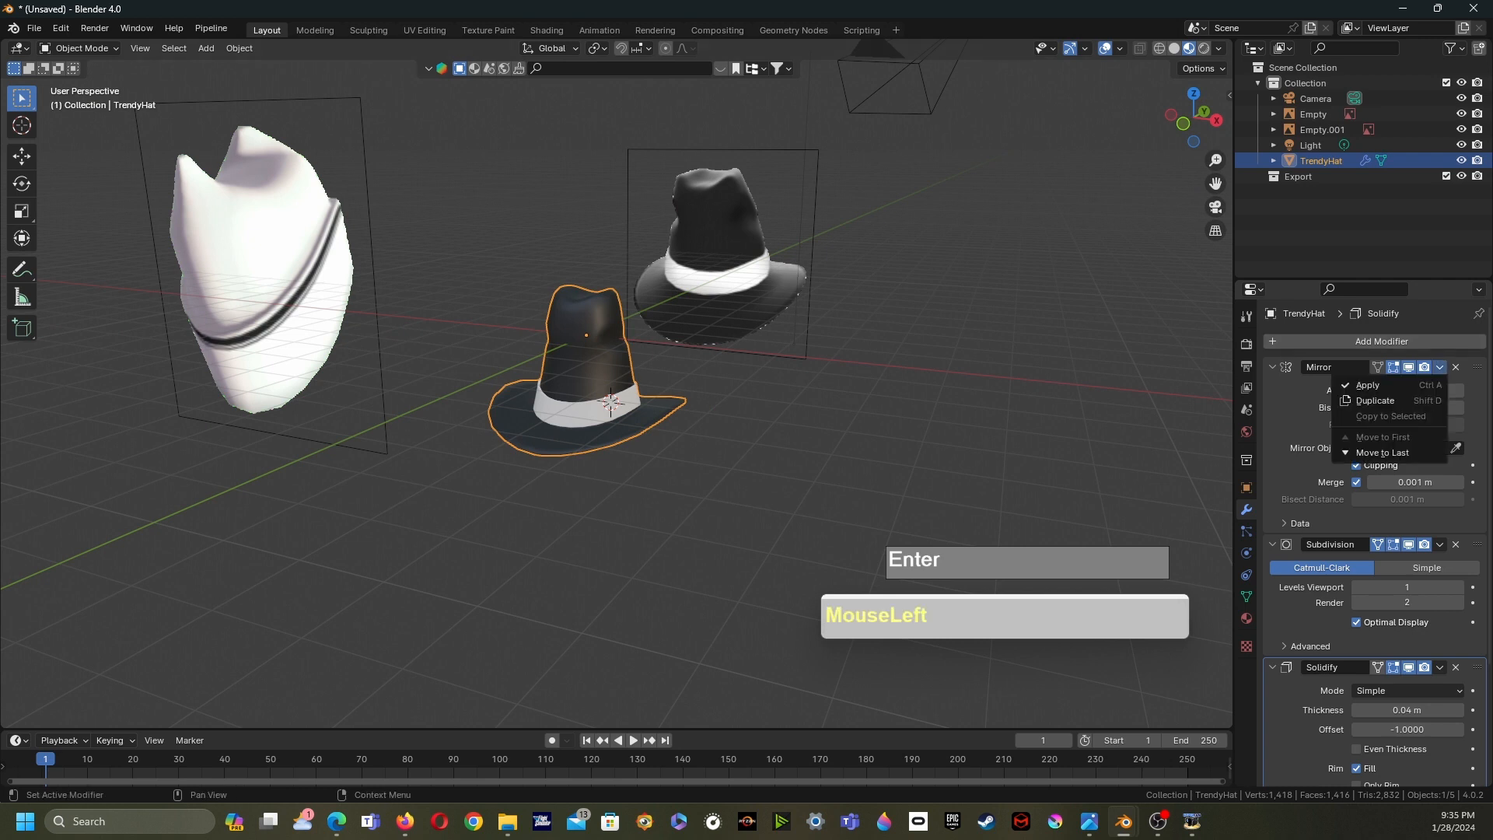
click(1440, 544)
click(1440, 667)
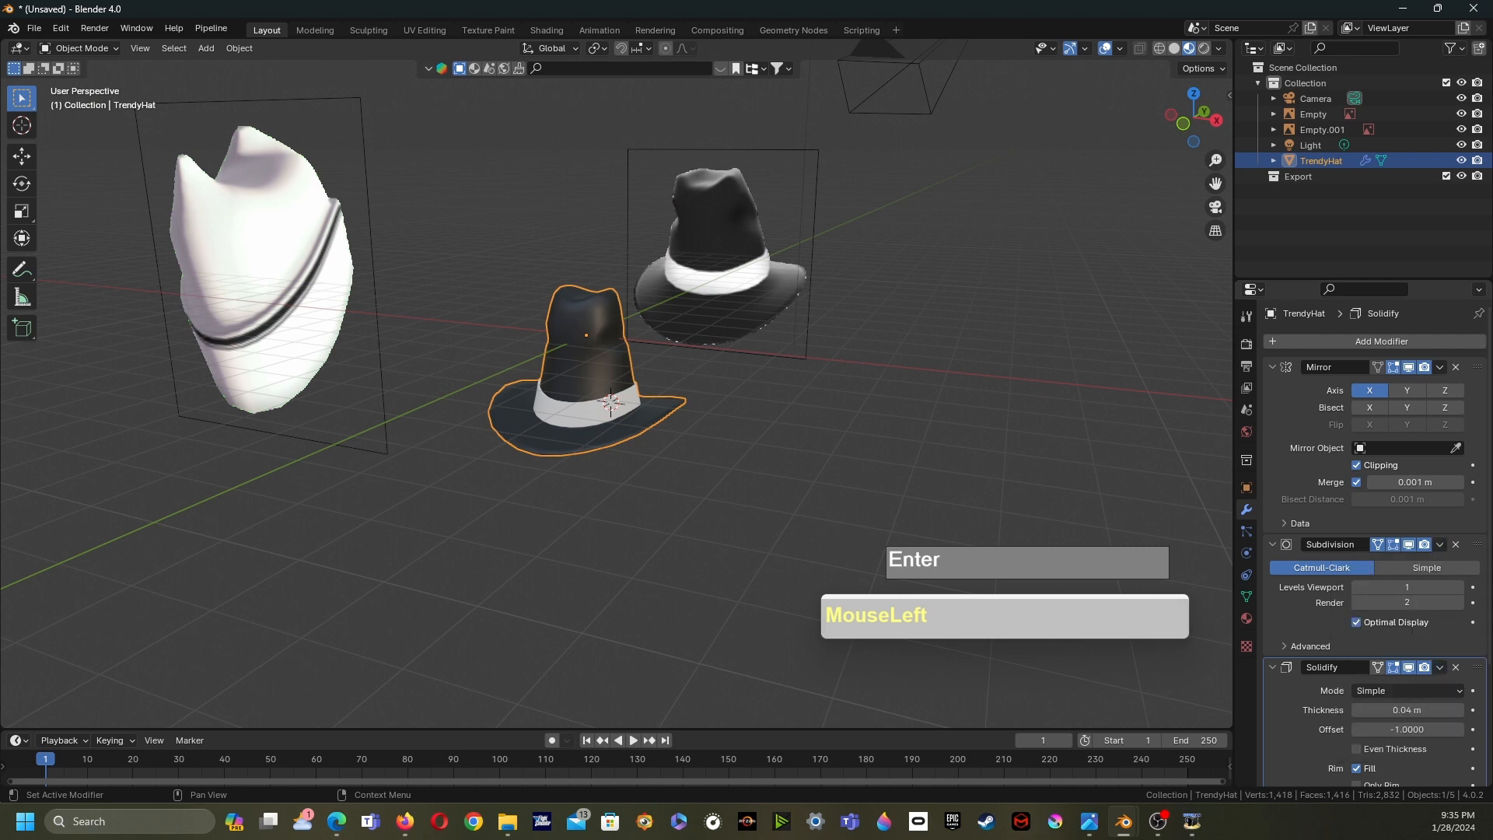
click(971, 436)
click(588, 364)
scroll(616, 381, up, 2)
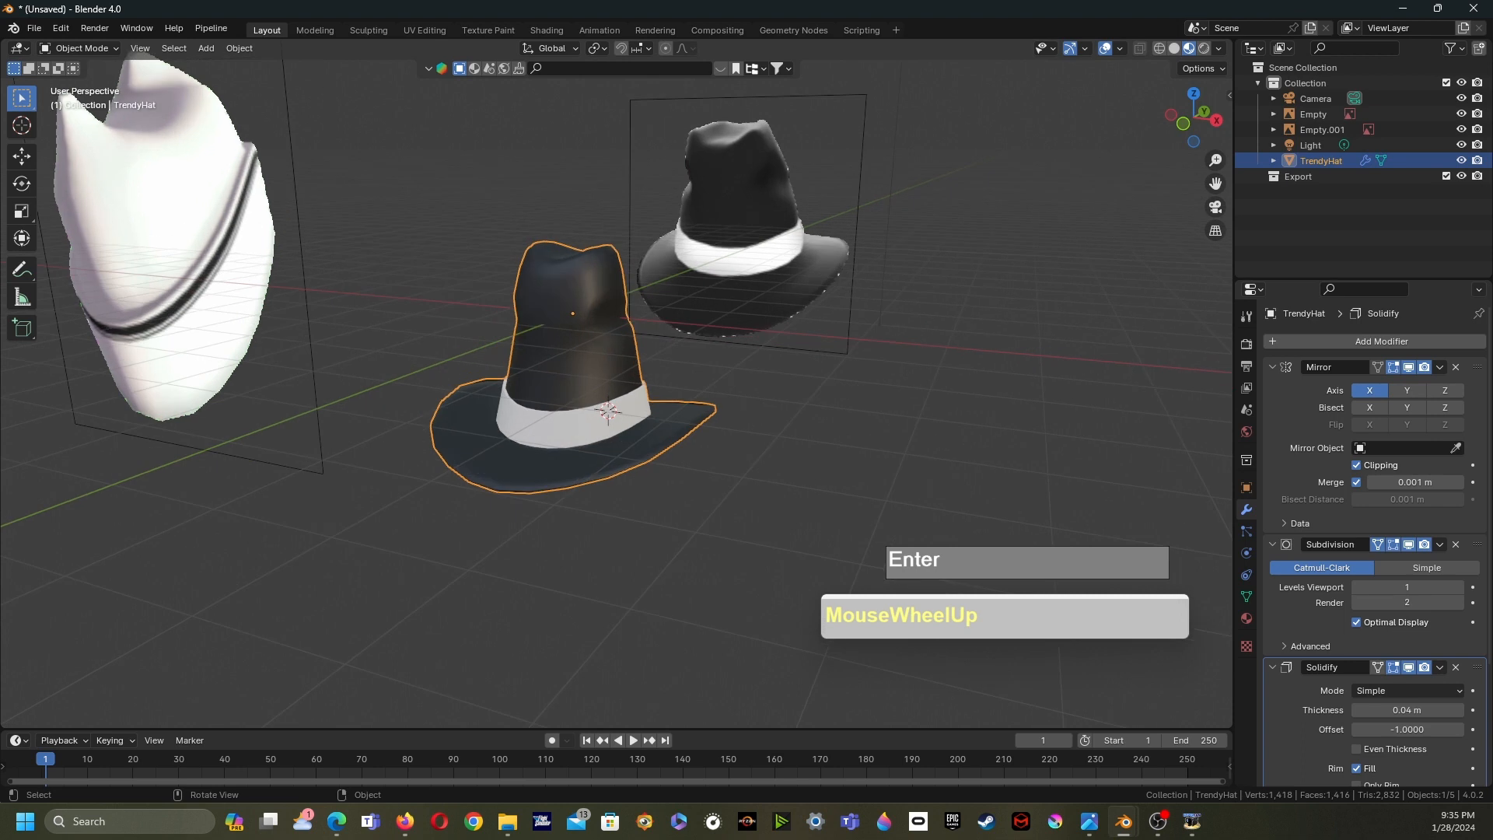
key(Tab)
key(Tab)
scroll(1407, 393, down, 1)
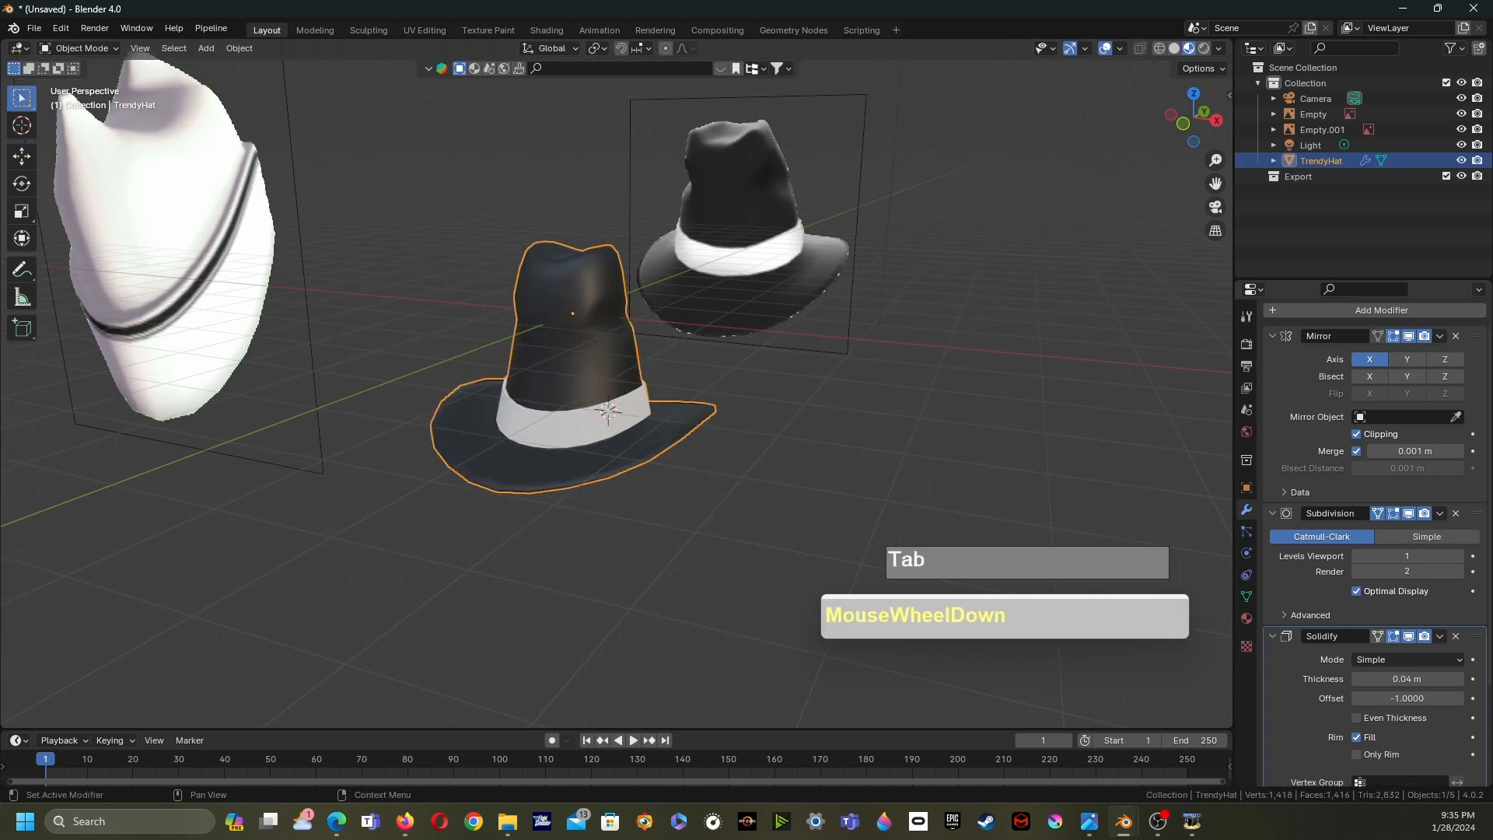
scroll(1407, 392, up, 1)
- Apply the Mirror, Subdivision and Solidify modifiers to the hat mesh
click(1439, 367)
click(1384, 384)
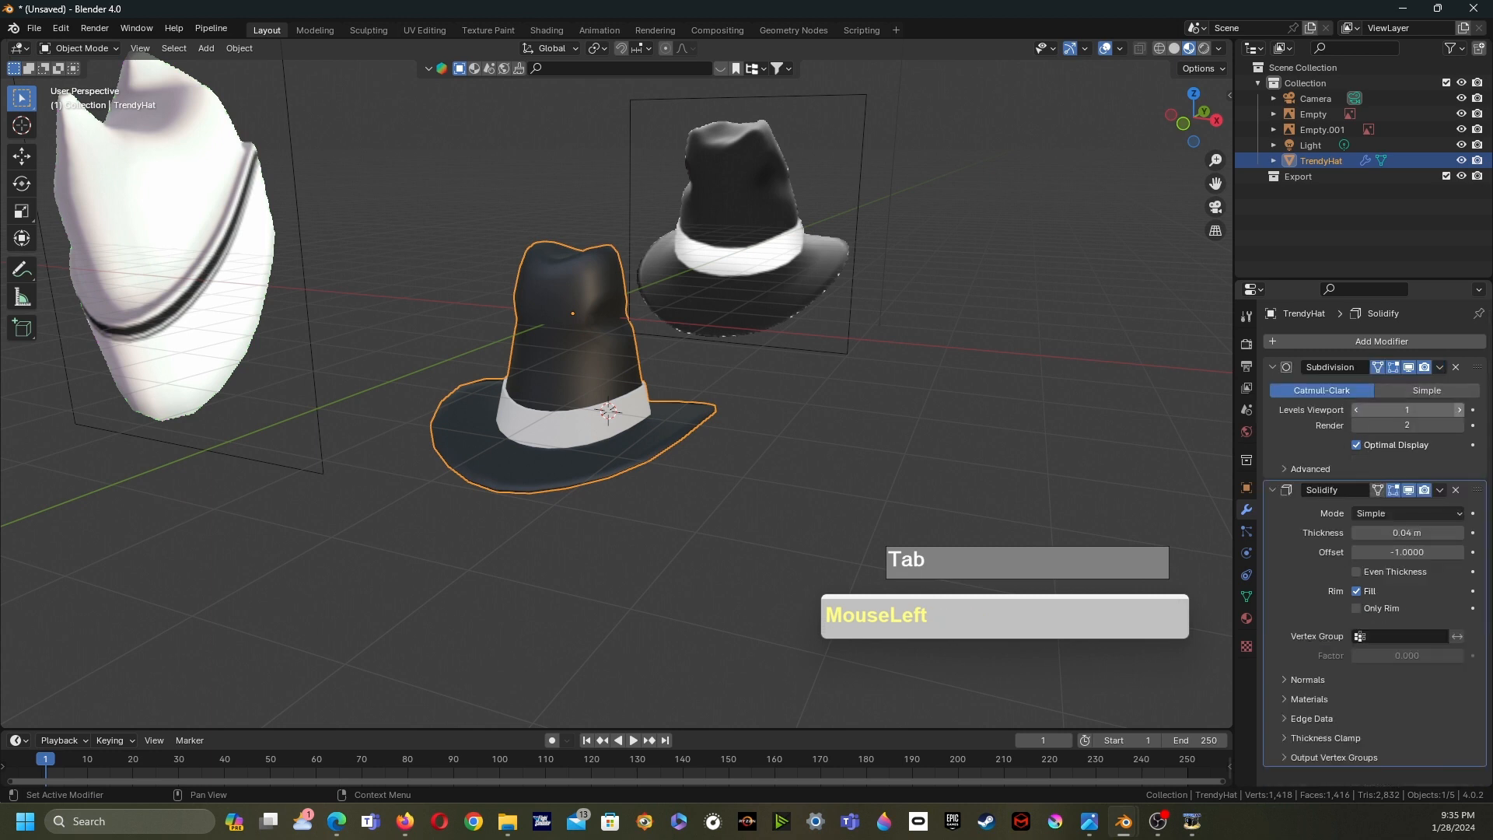
click(1440, 367)
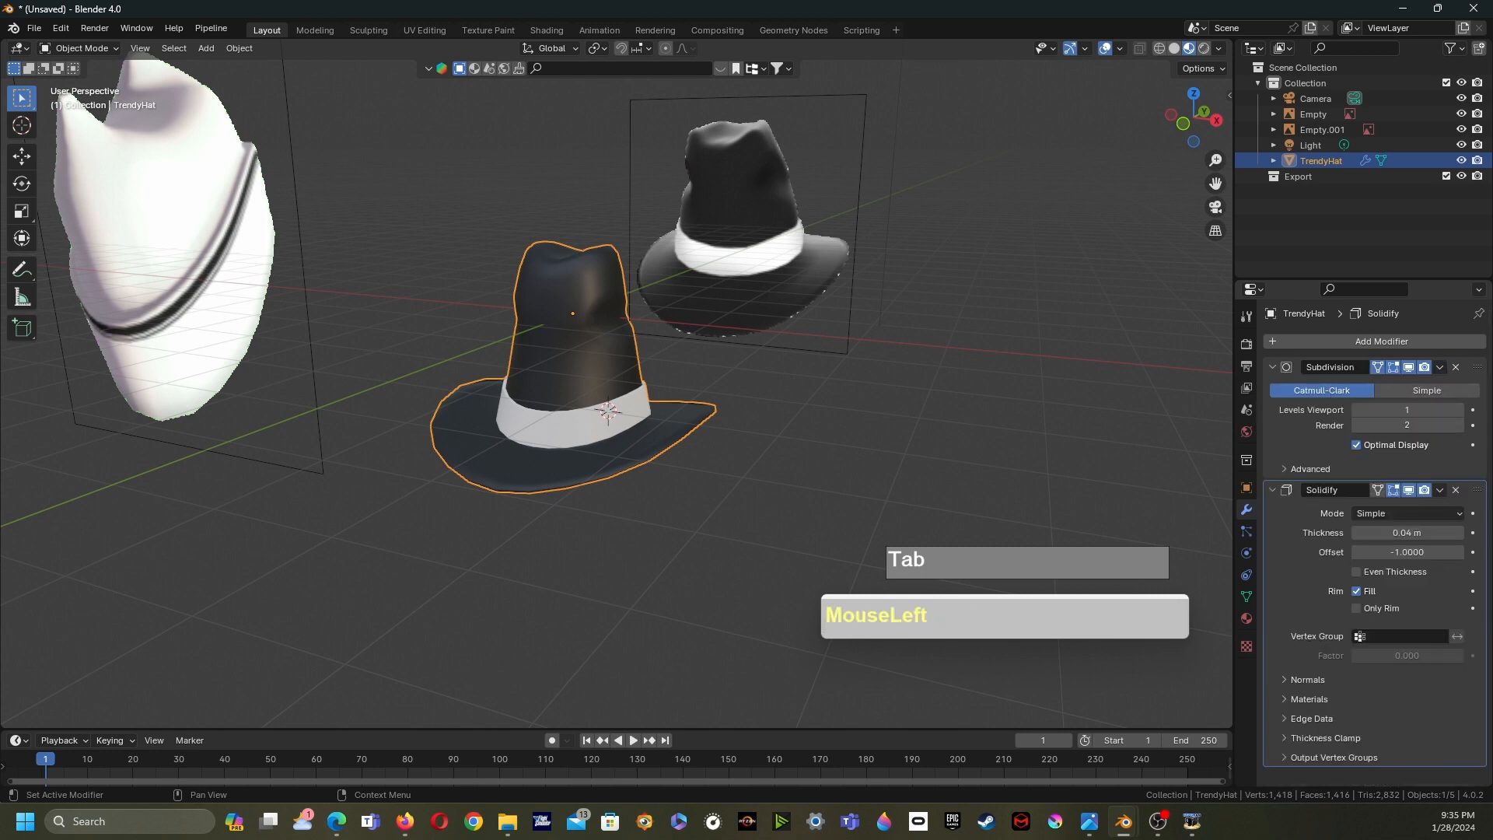
click(1416, 458)
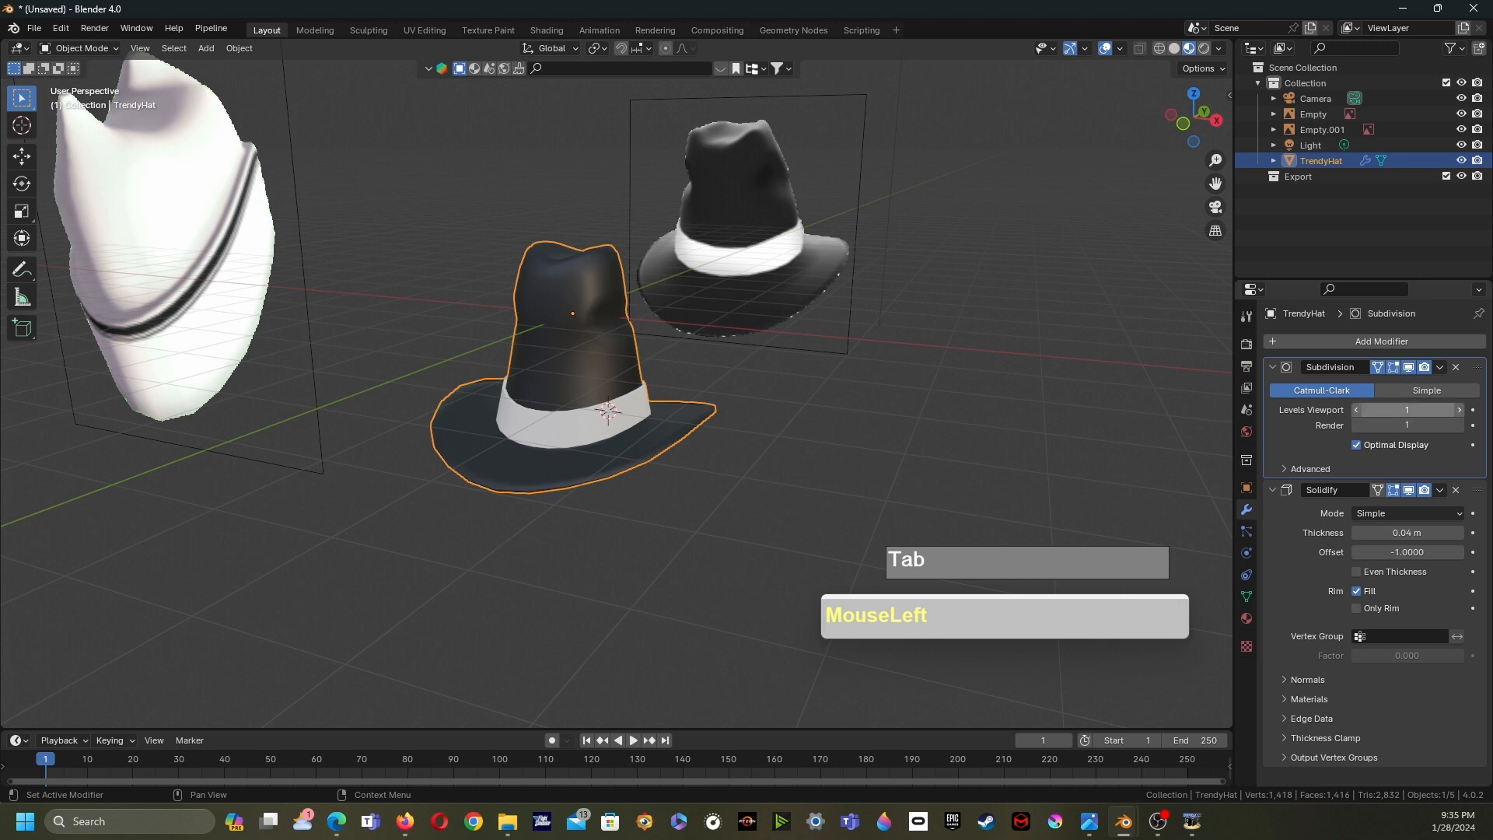
click(1439, 367)
click(1373, 385)
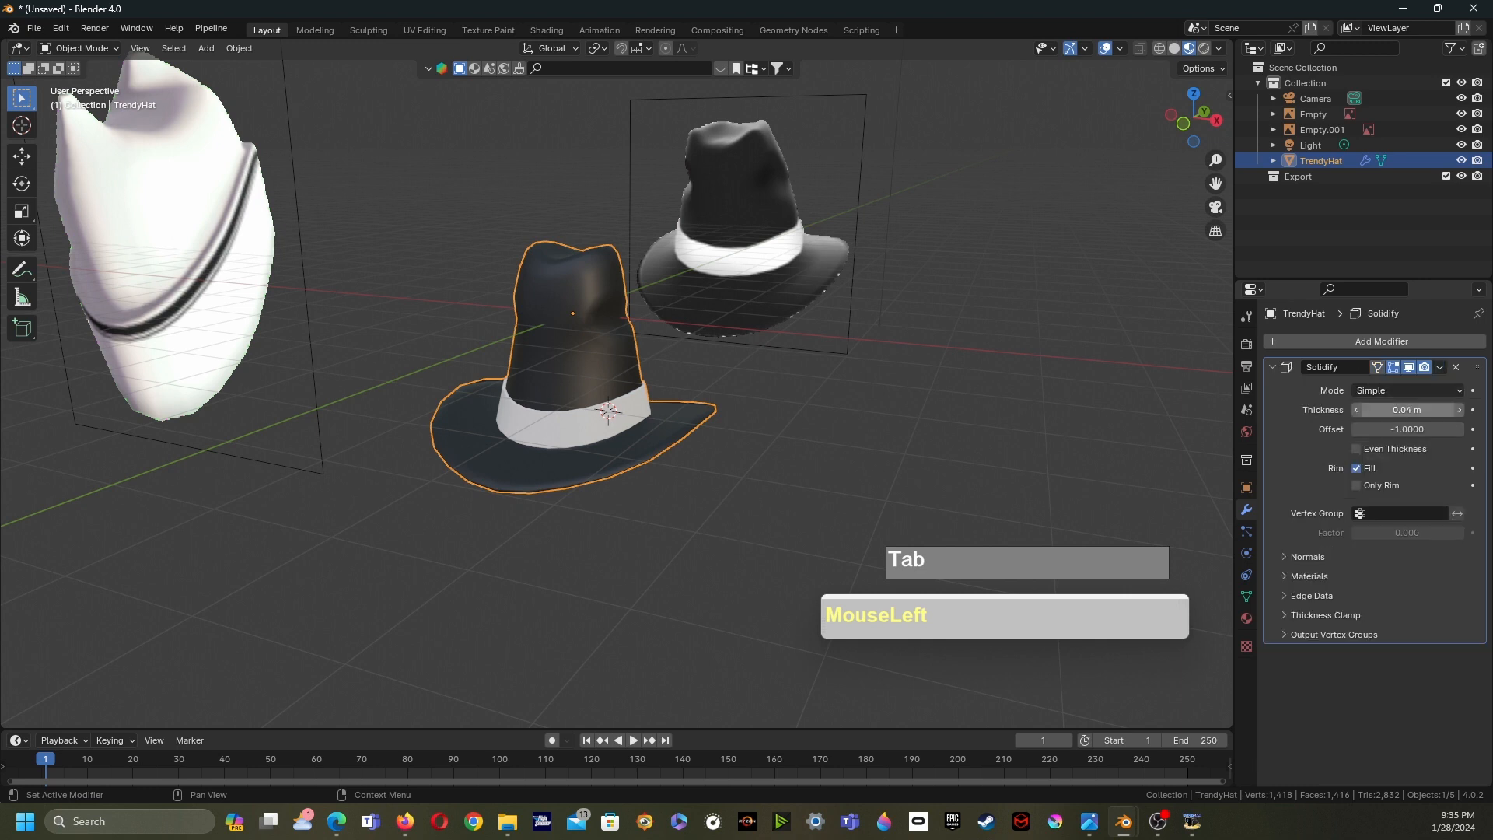
mouse_move(762, 435)
middle_down()
mouse_move(754, 358)
mouse_move(770, 366)
mouse_move(747, 459)
middle_up()
scroll(754, 358, up, 3)
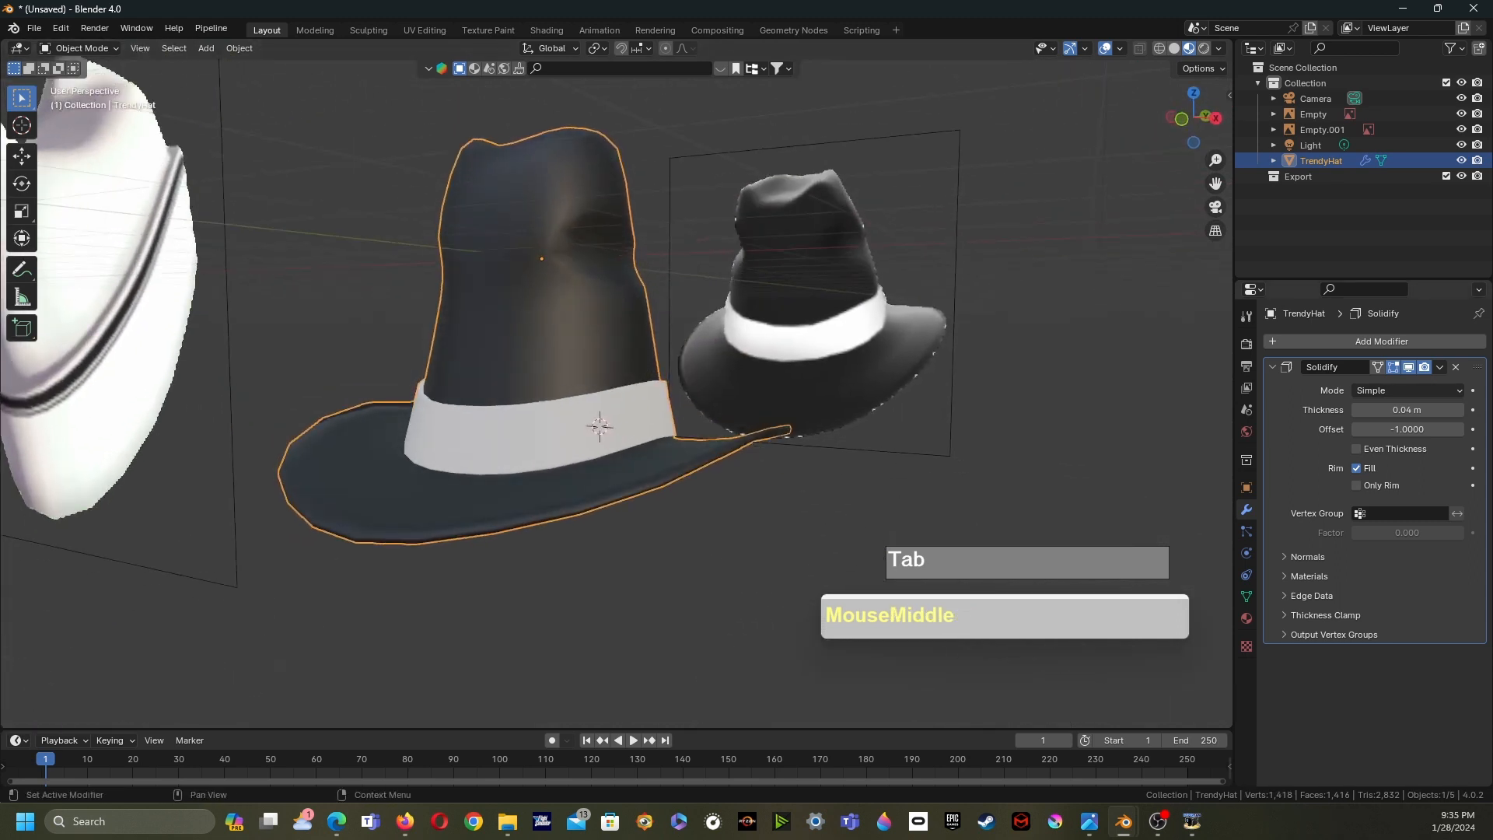
click(1439, 367)
click(1366, 384)
- Inspect the applied hat mesh in Edit Mode and return to Object Mode
key(Tab)
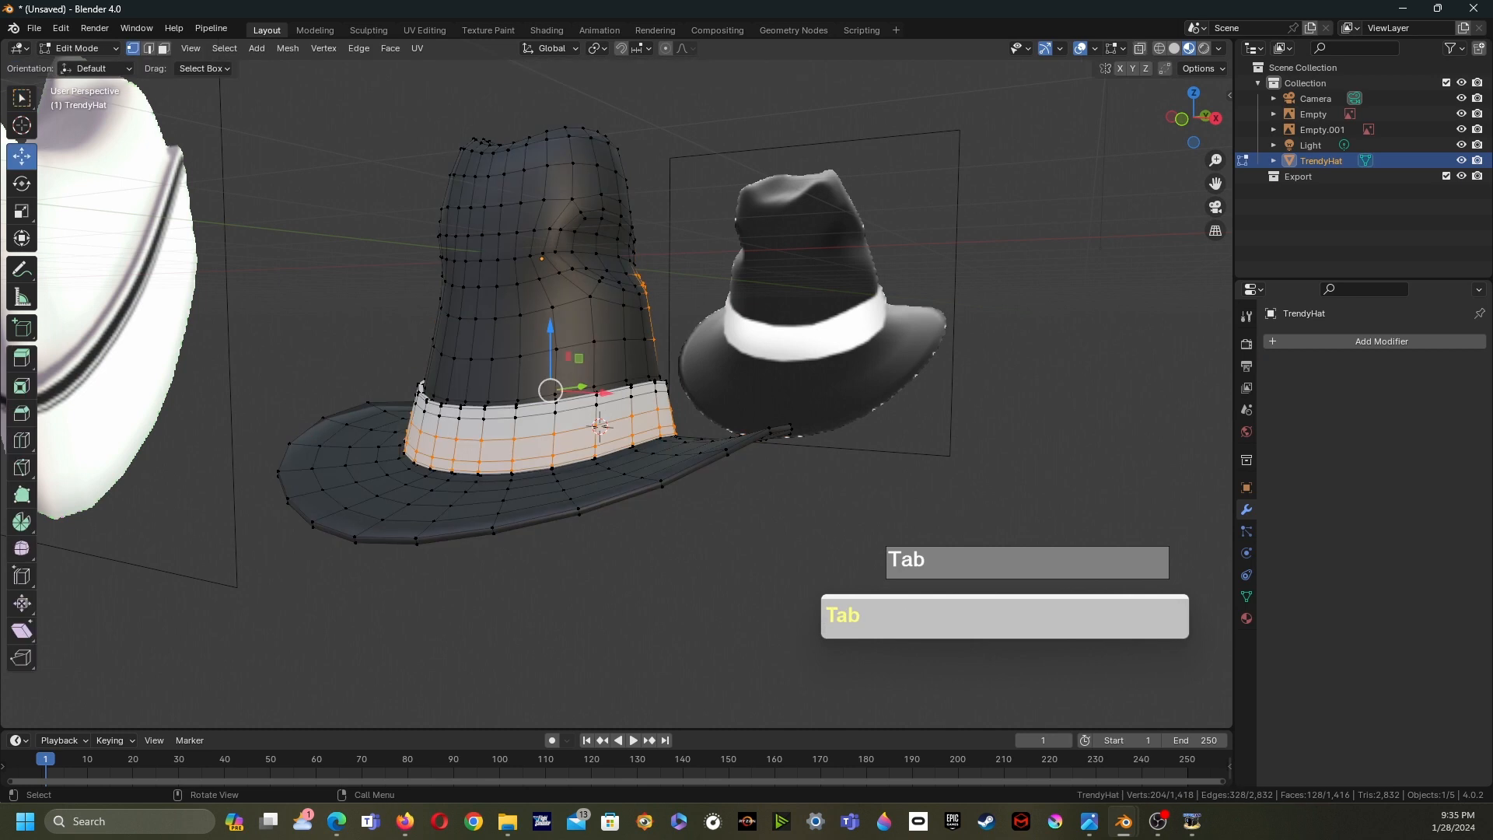
middle_drag(777, 405, 787, 427)
click(604, 430)
mouse_move(604, 430)
middle_down()
mouse_move(633, 413)
mouse_move(594, 411)
middle_up()
scroll(595, 412, down, 3)
middle_drag(769, 413, 823, 480)
click(822, 480)
scroll(602, 419, up, 2)
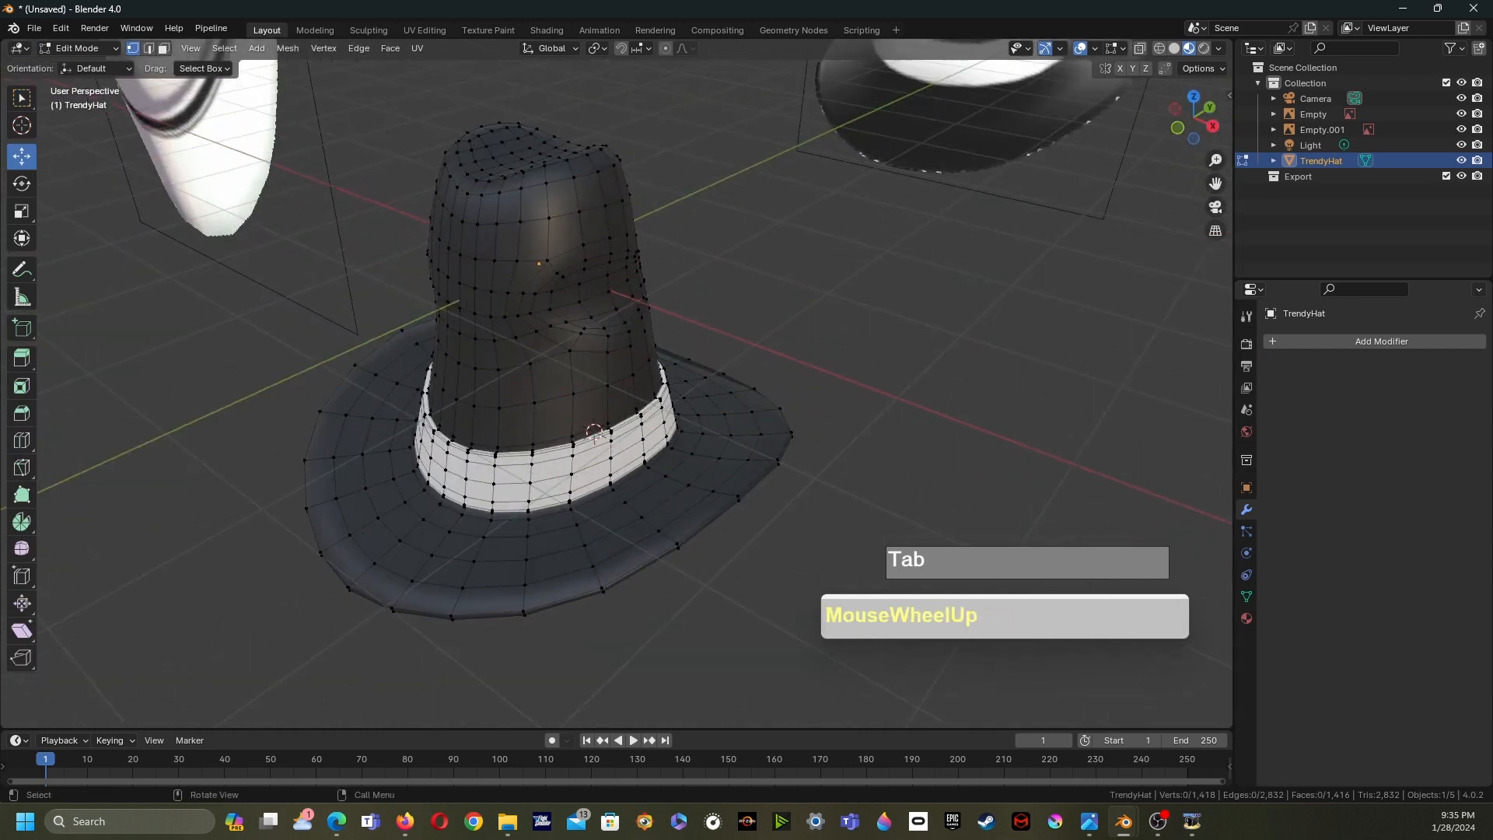
key(Tab)
- Move the hat about 1.57 m up along Z and about 15.45 m along Y
scroll(591, 389, down, 2)
middle_drag(603, 420, 676, 411)
key(g)
key(z)
click(669, 295)
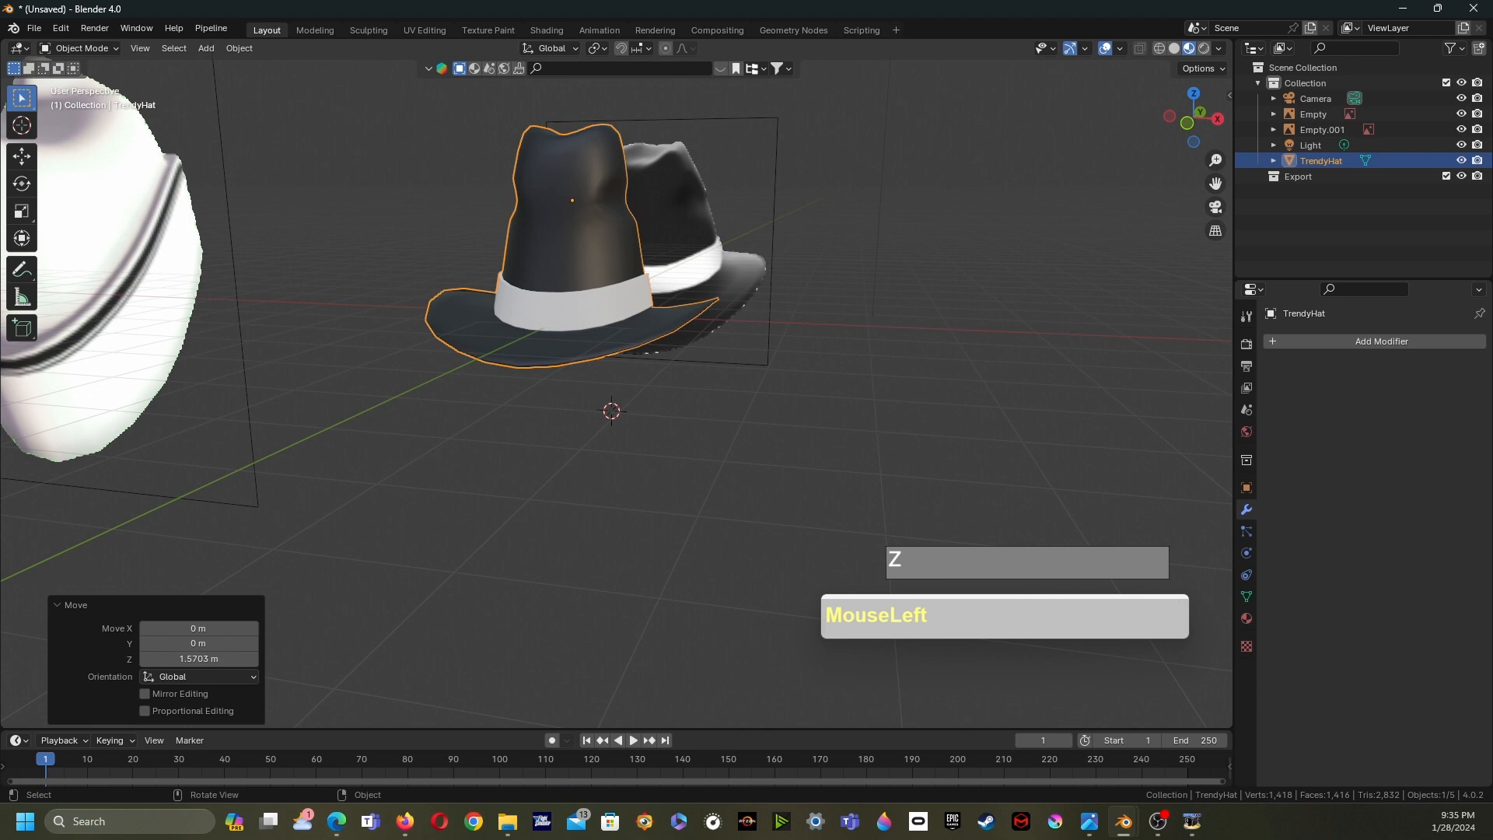
key(g)
key(y)
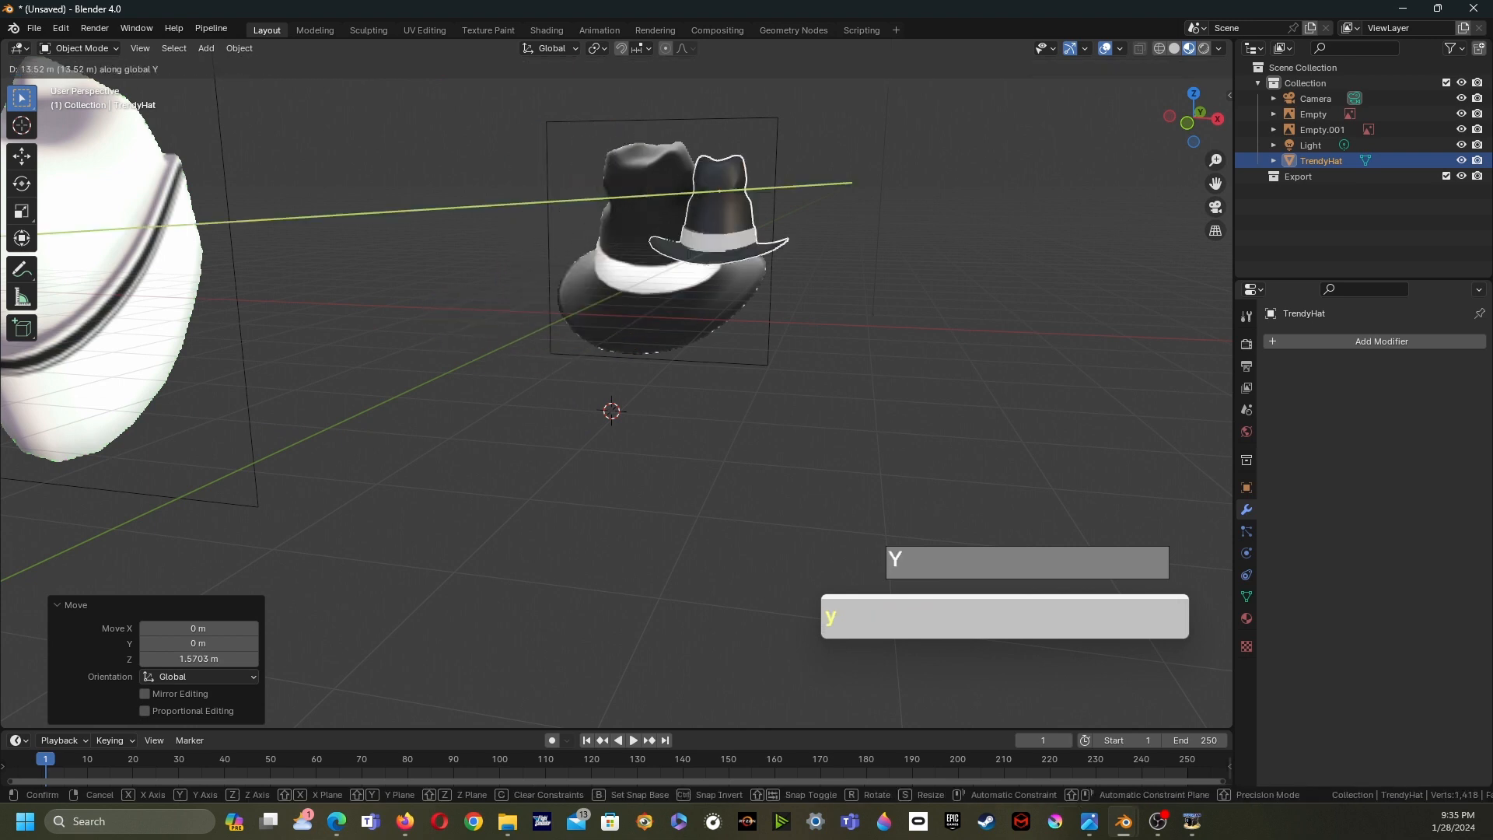
click(731, 233)
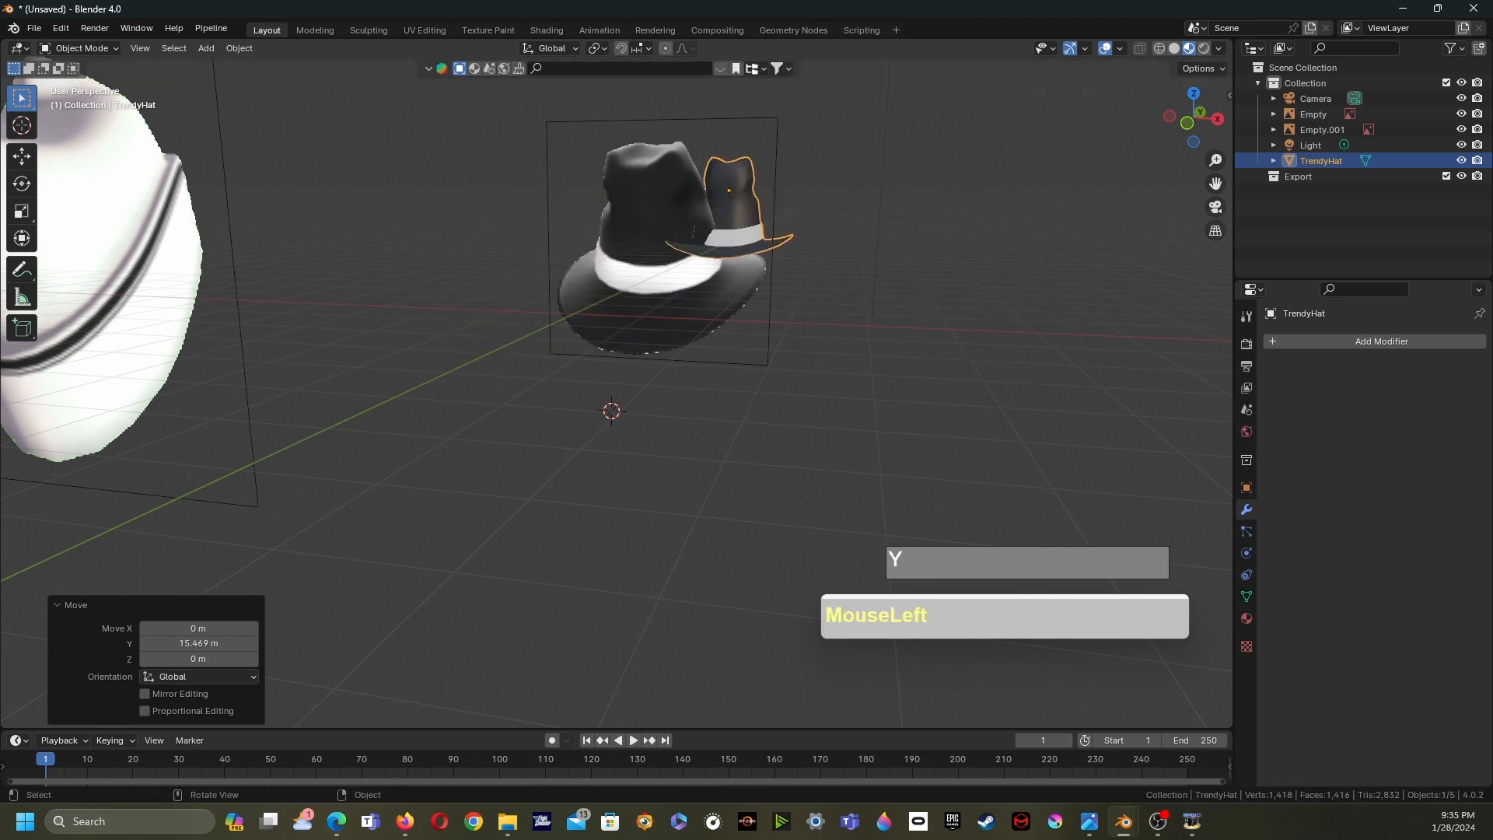
- Move the hat about 5.83 m along the X axis
key(g)
key(x)
click(933, 234)
middle_drag(933, 233, 812, 318)
scroll(724, 272, down, 3)
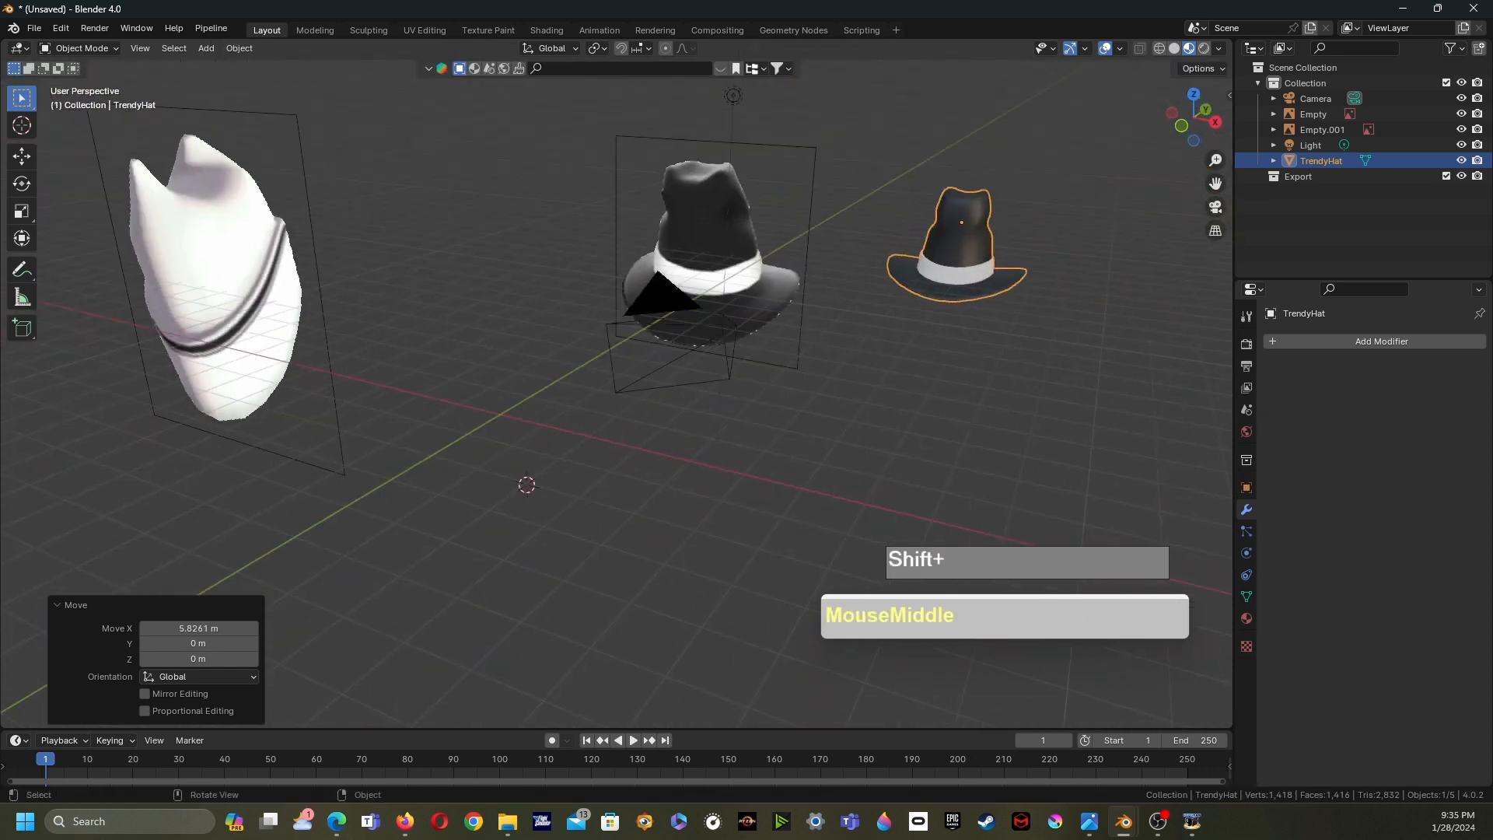
- Select the dark-hat reference image and move it along the Y axis
drag(838, 342, 778, 288)
key(g)
key(x)
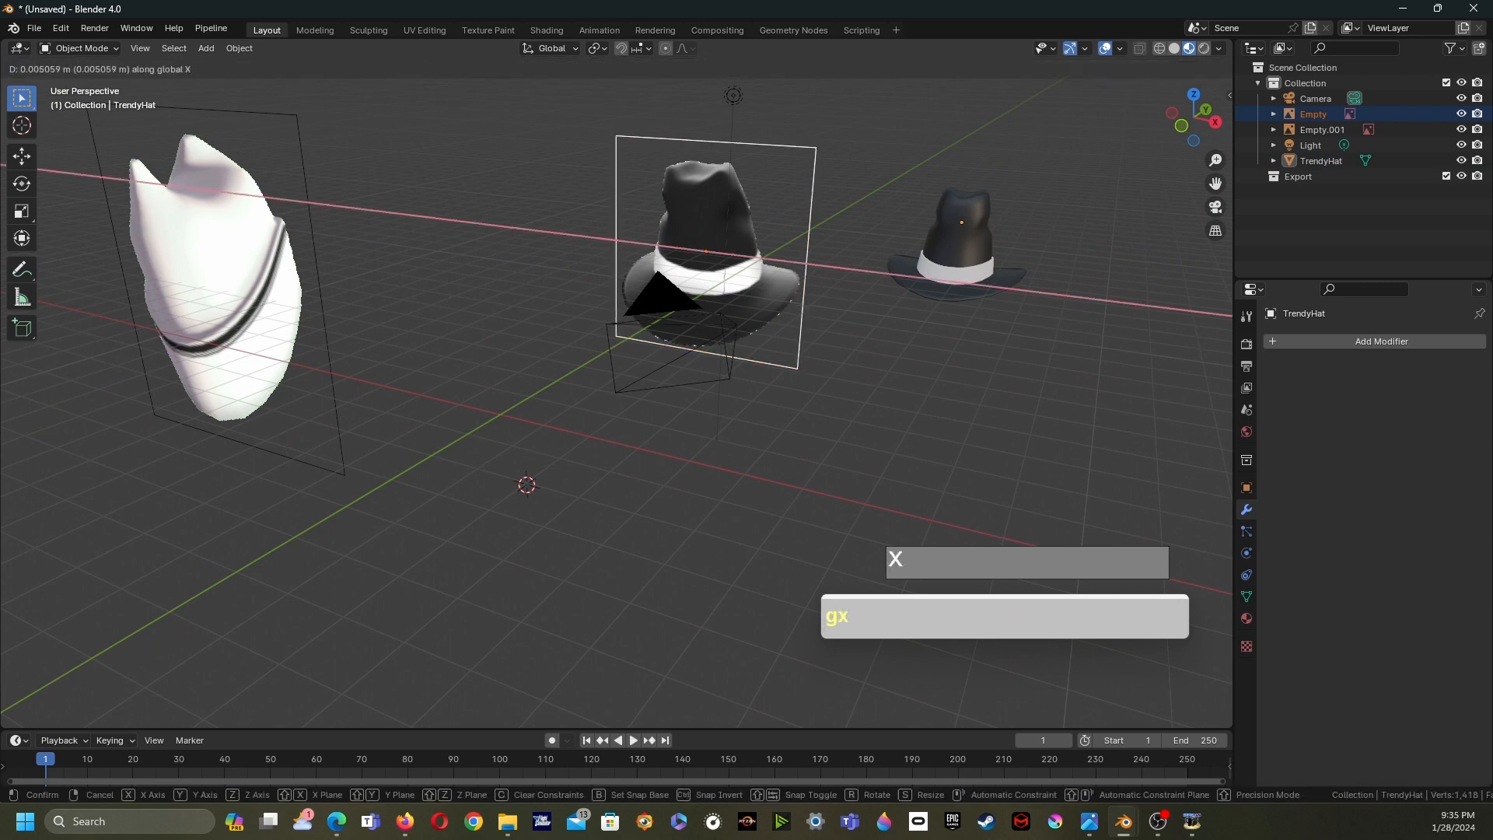
key(y)
click(944, 210)
- Select the white-hat reference image and move it about 20.8 m along Y
drag(334, 335, 256, 280)
key(g)
key(y)
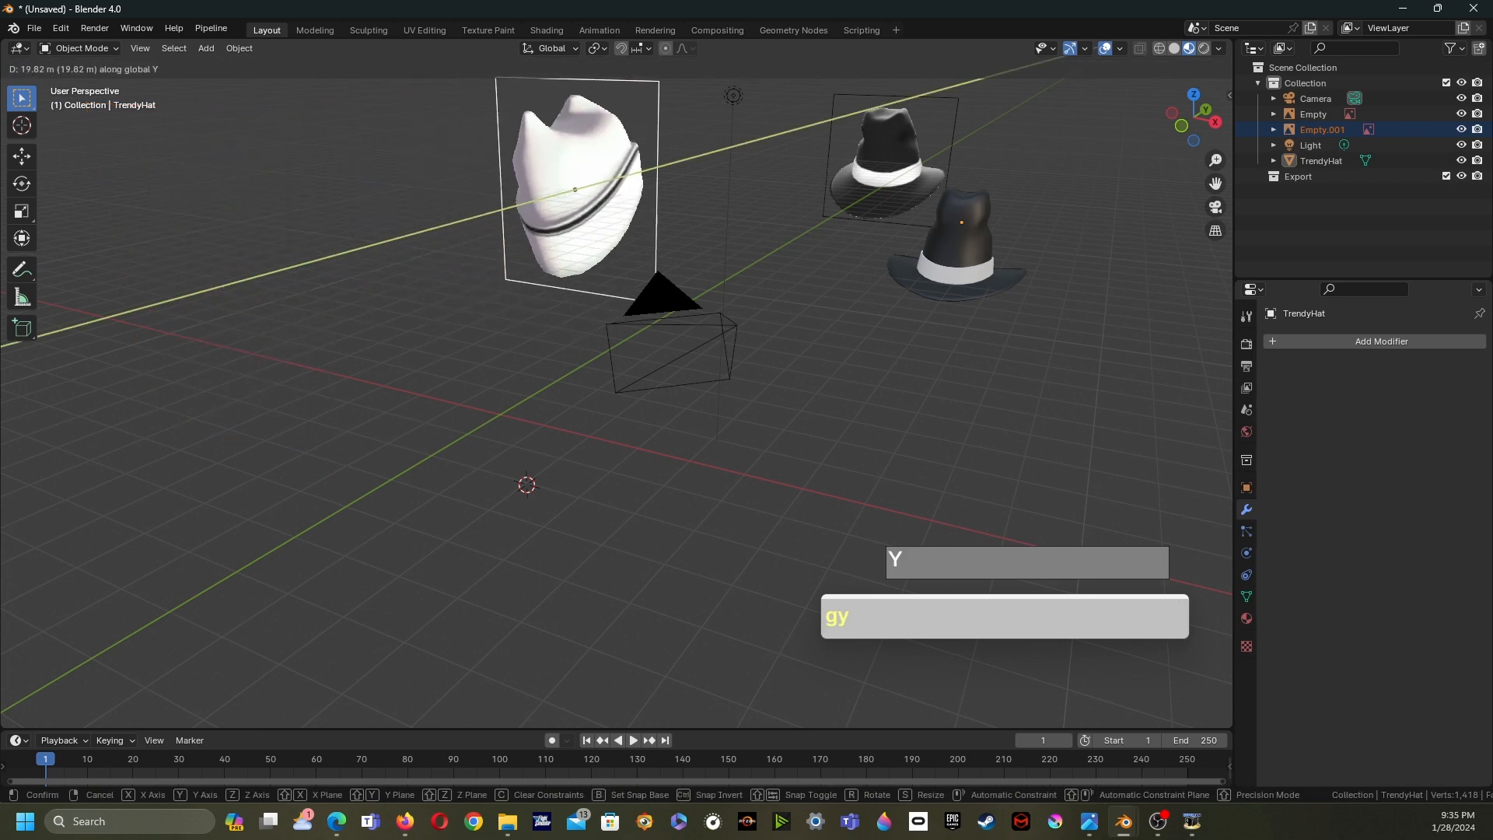
click(614, 194)
middle_drag(614, 194, 638, 167)
- Move the white-hat reference image about 8.95 m along the X axis
middle_drag(482, 160, 493, 152)
key(g)
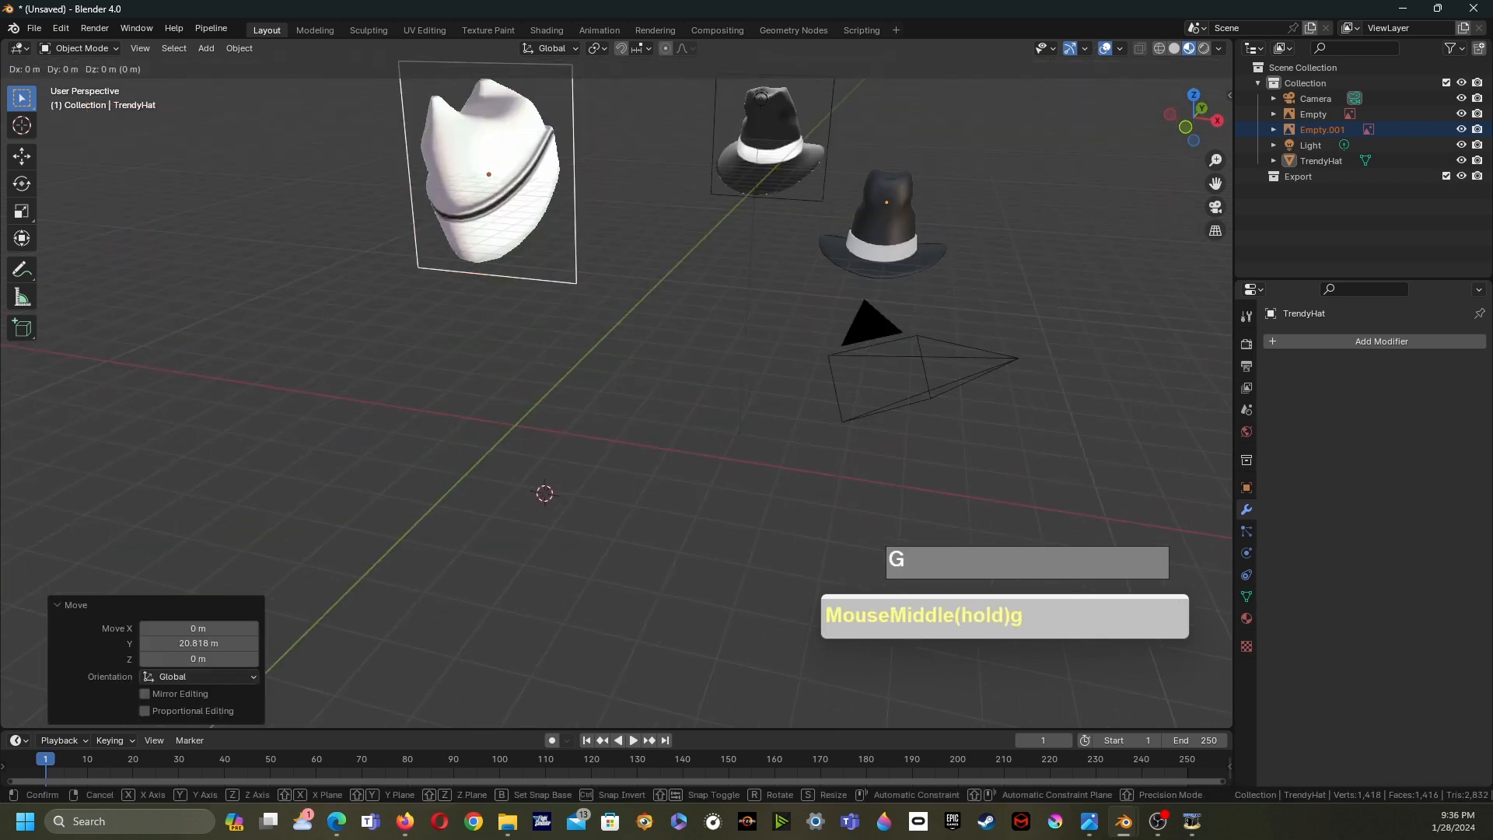
key(x)
click(669, 183)
middle_drag(668, 183, 669, 166)
scroll(670, 156, up, 3)
middle_drag(467, 617, 455, 618)
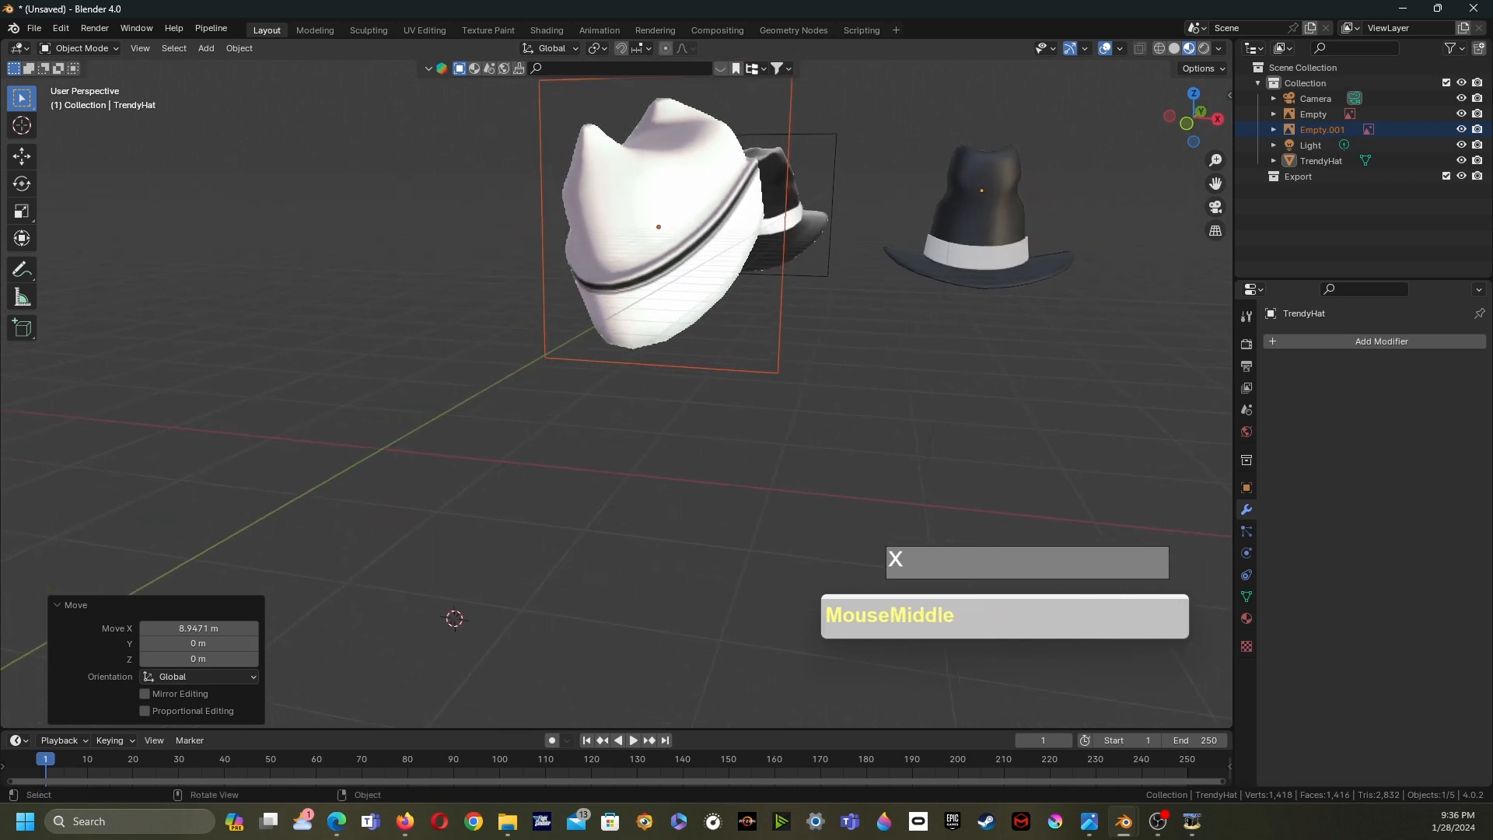
- Save the file as Trendy&IscreemHat.blend in the F:\WorkFolder\2024\Blender_Request folder
key(ctrl+s)
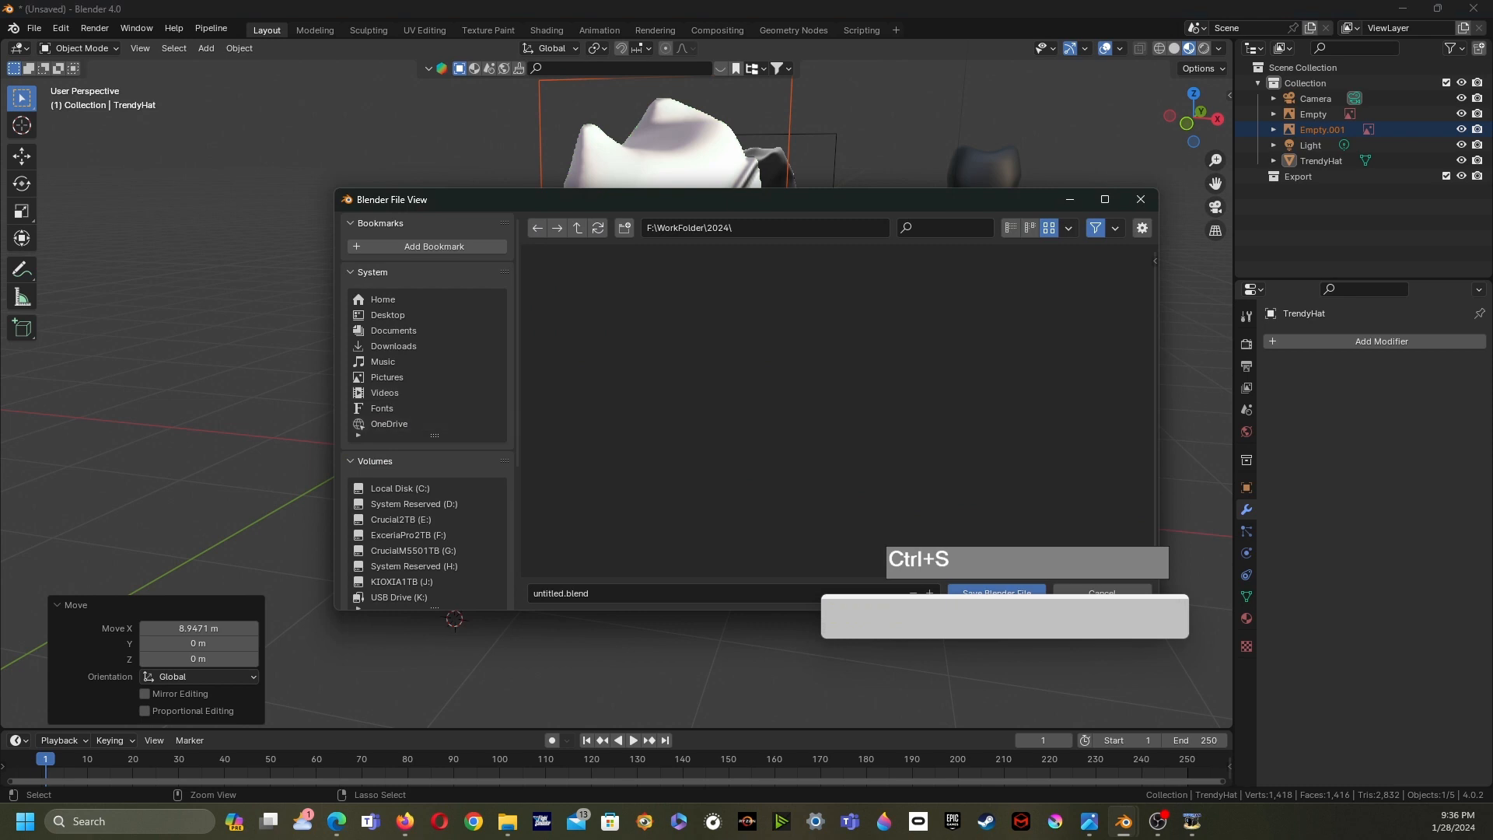
click(577, 228)
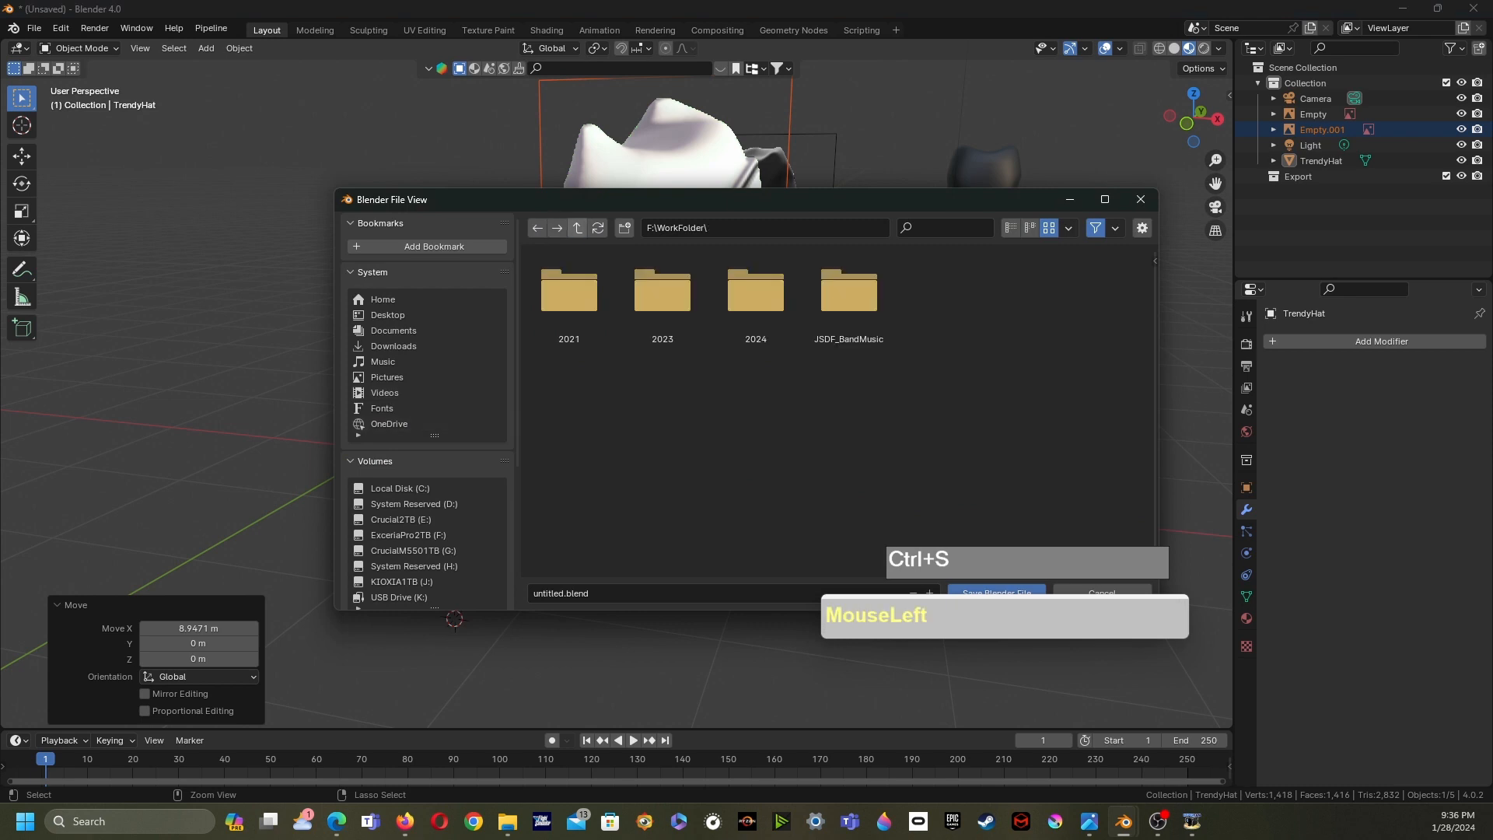
double_click(755, 296)
double_click(755, 296)
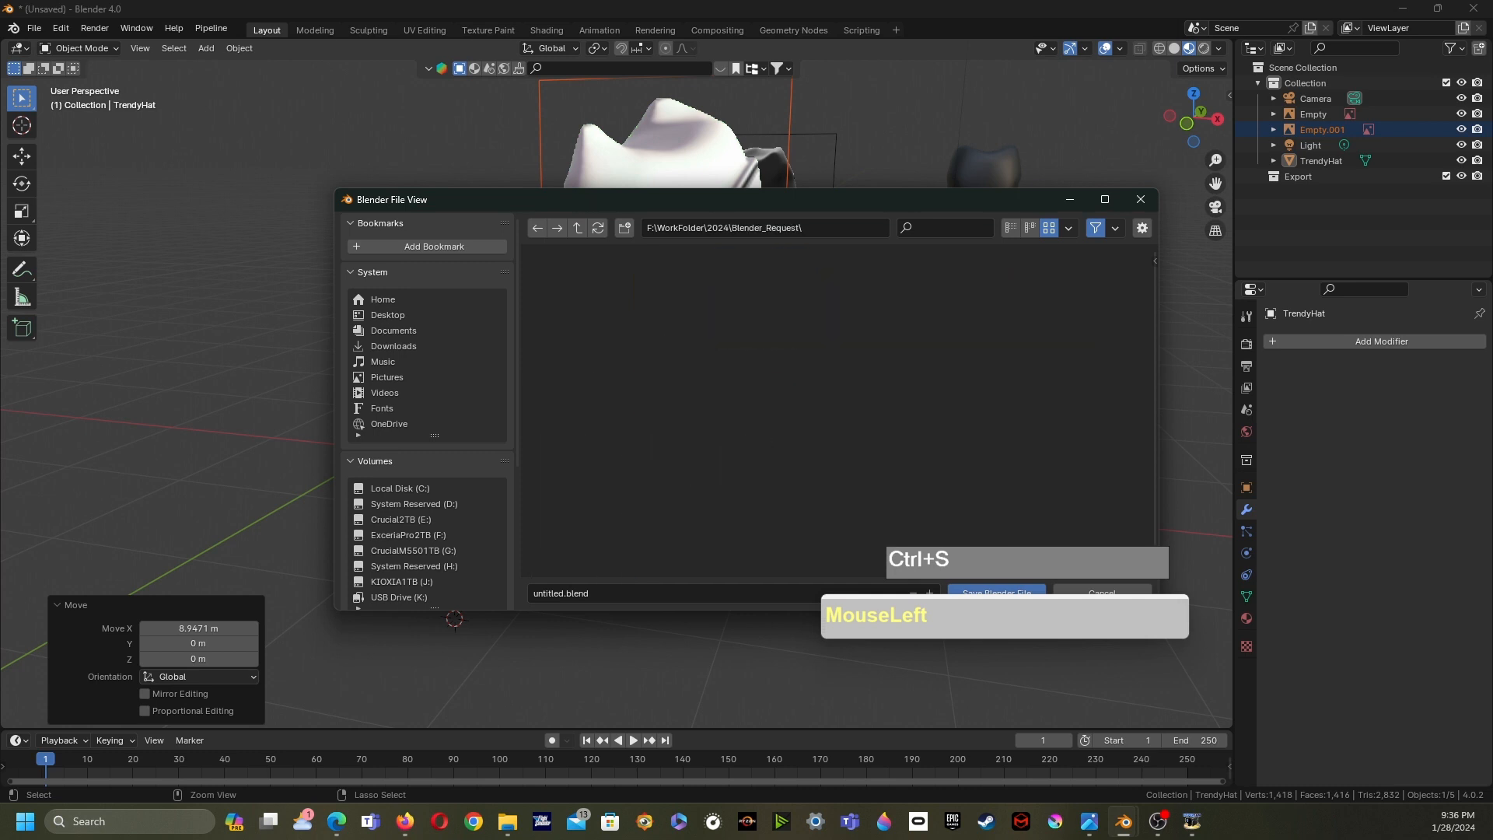
drag(564, 593, 533, 594)
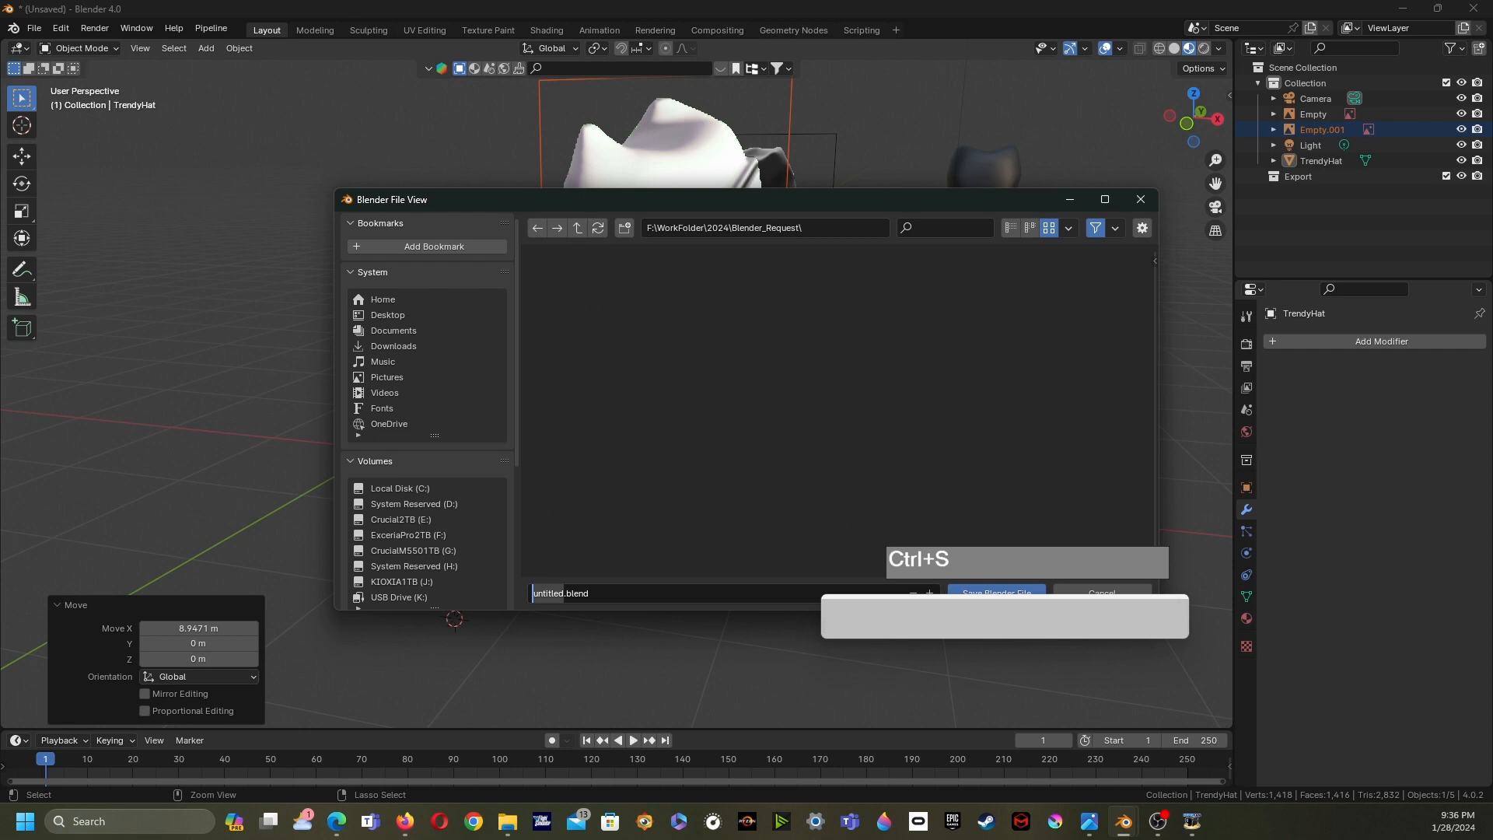
drag(562, 196, 358, 139)
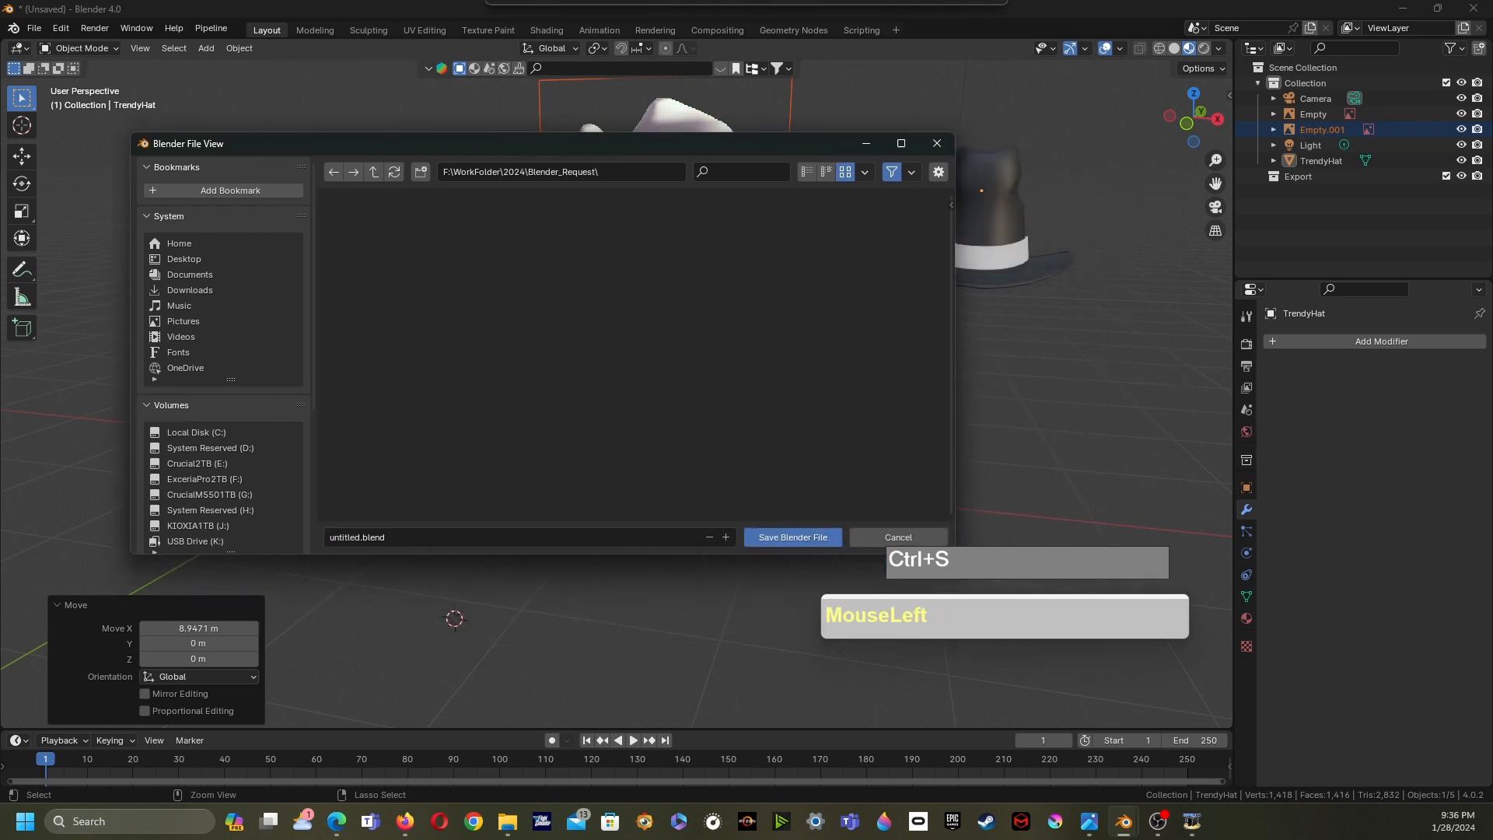
click(361, 537)
drag(361, 538, 323, 538)
text(Trendy)
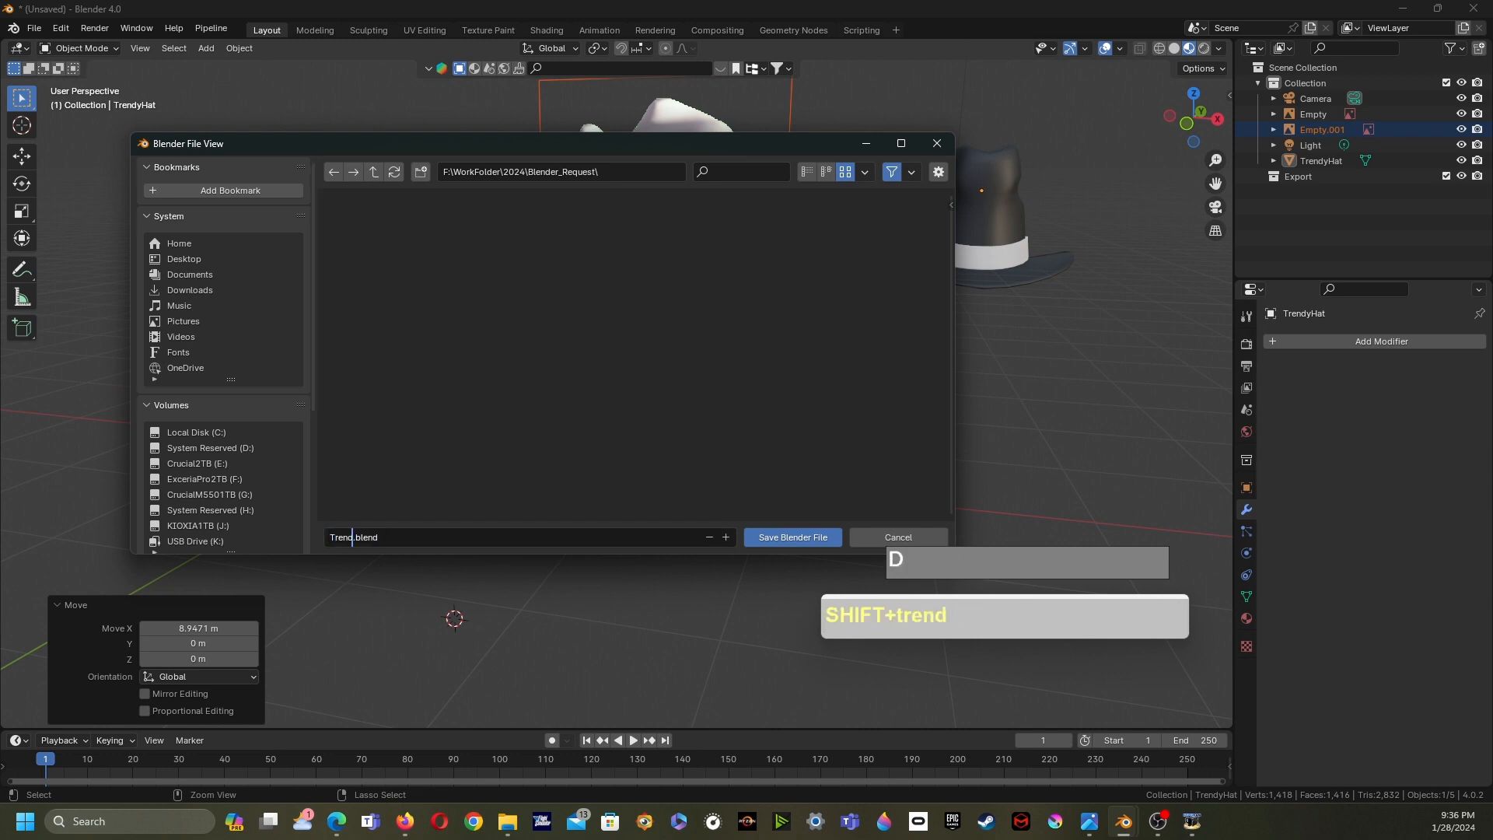
text(&Iscreem)
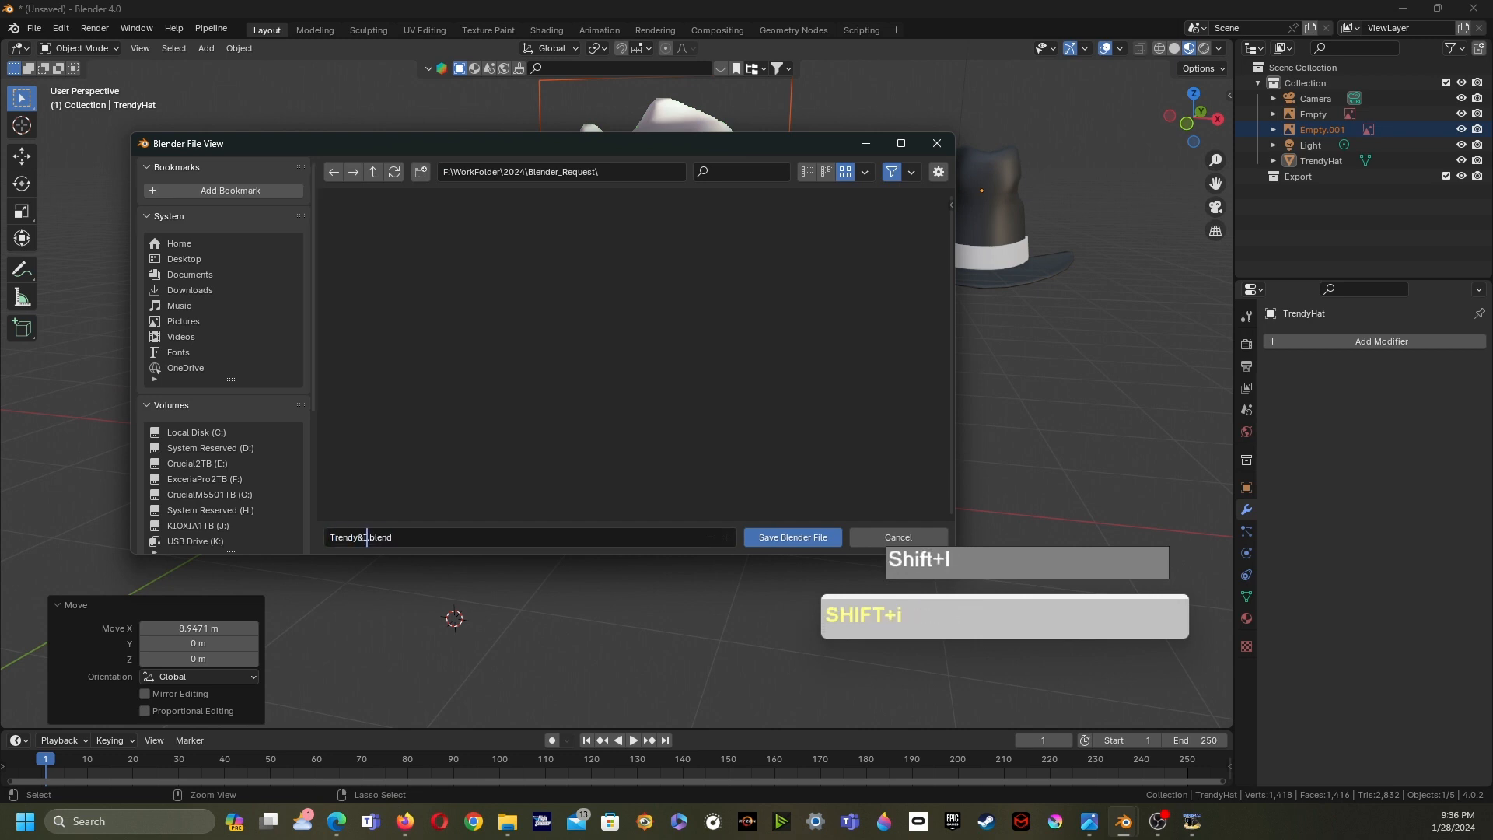
text(Hat)
key(Return)
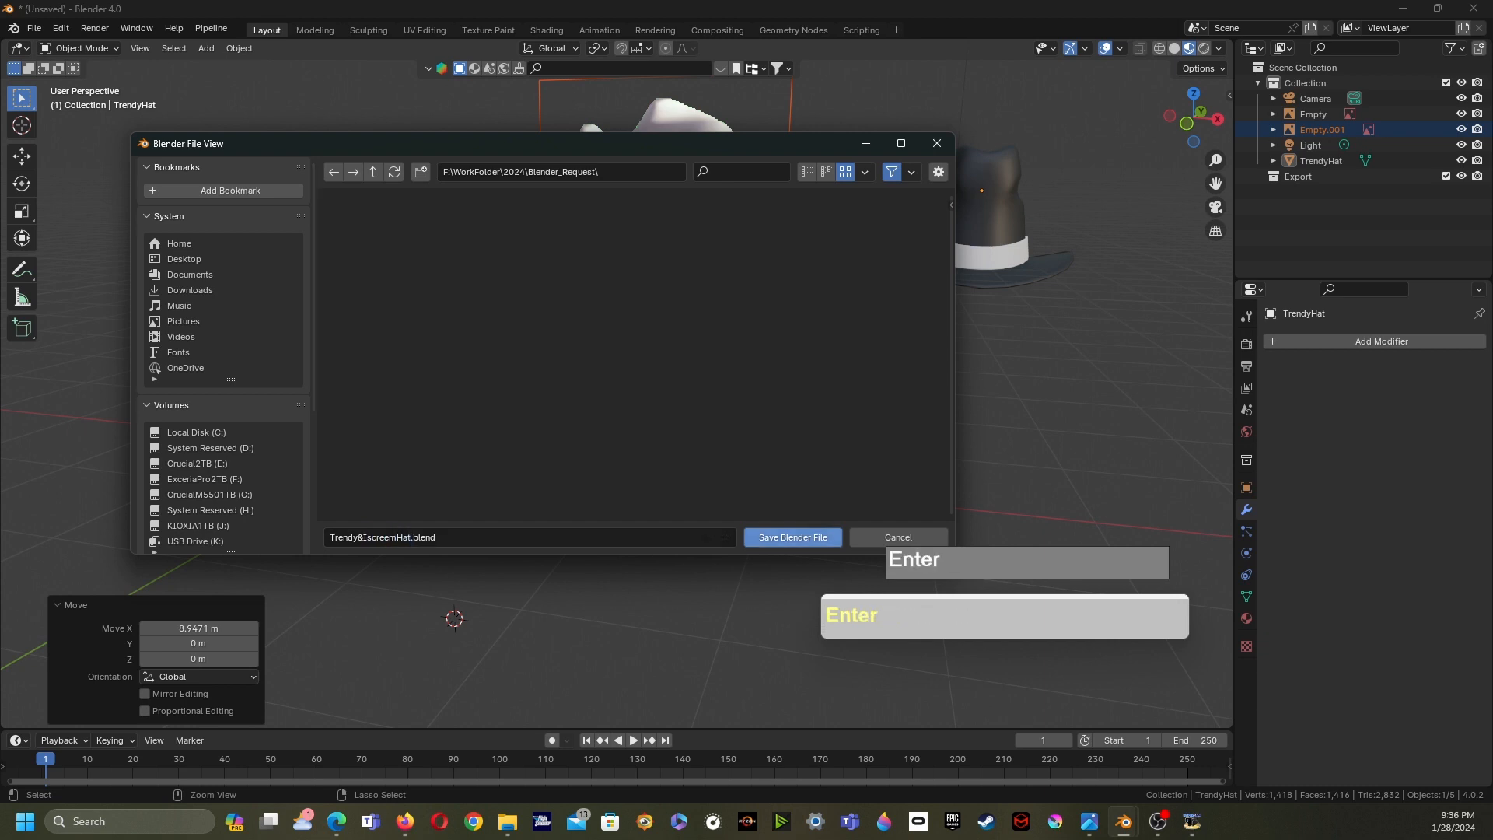
click(792, 537)
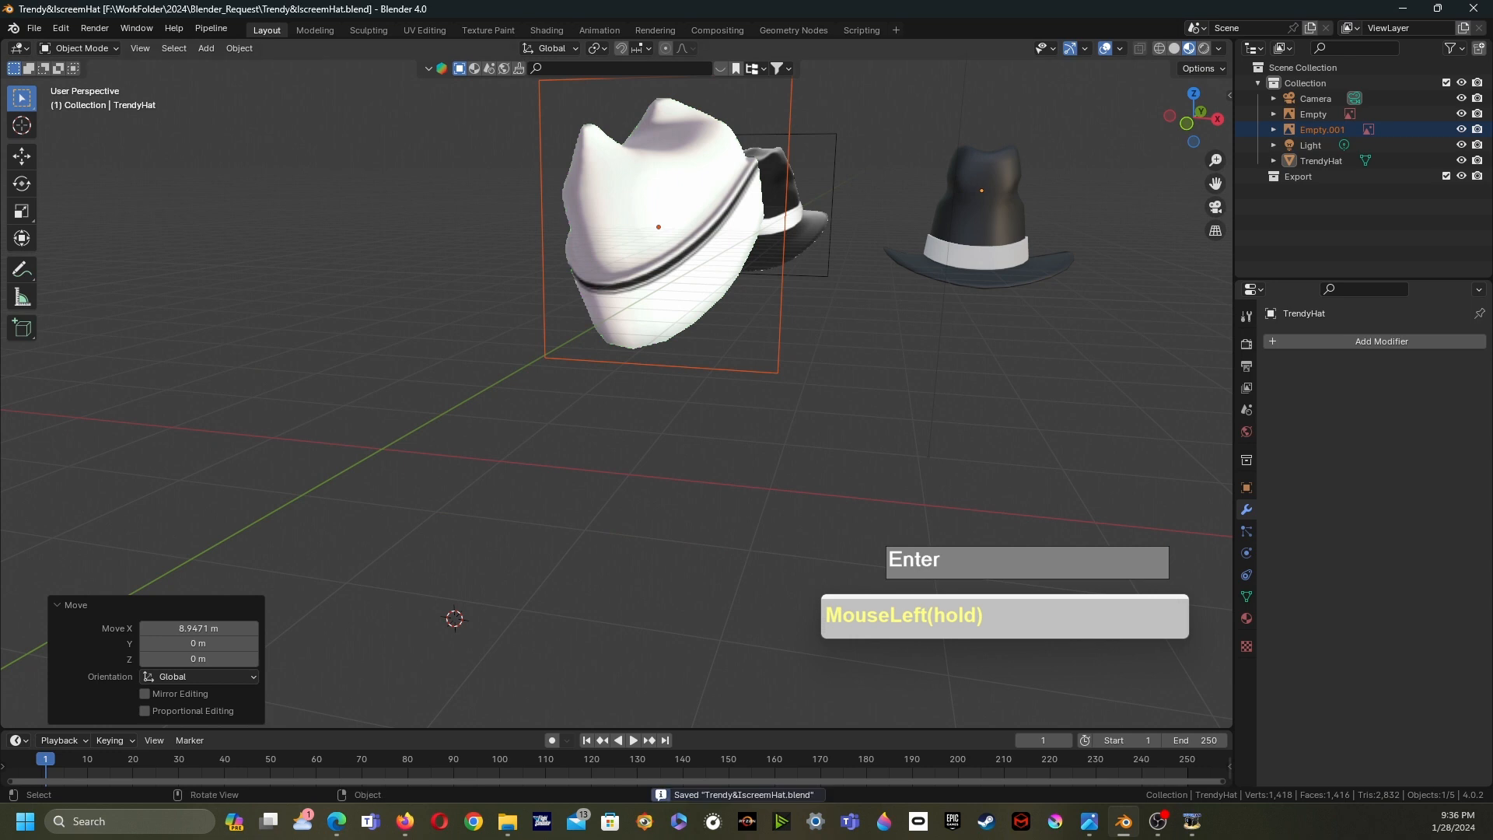
- Try to recover the auto-saved version of the hat file
click(34, 28)
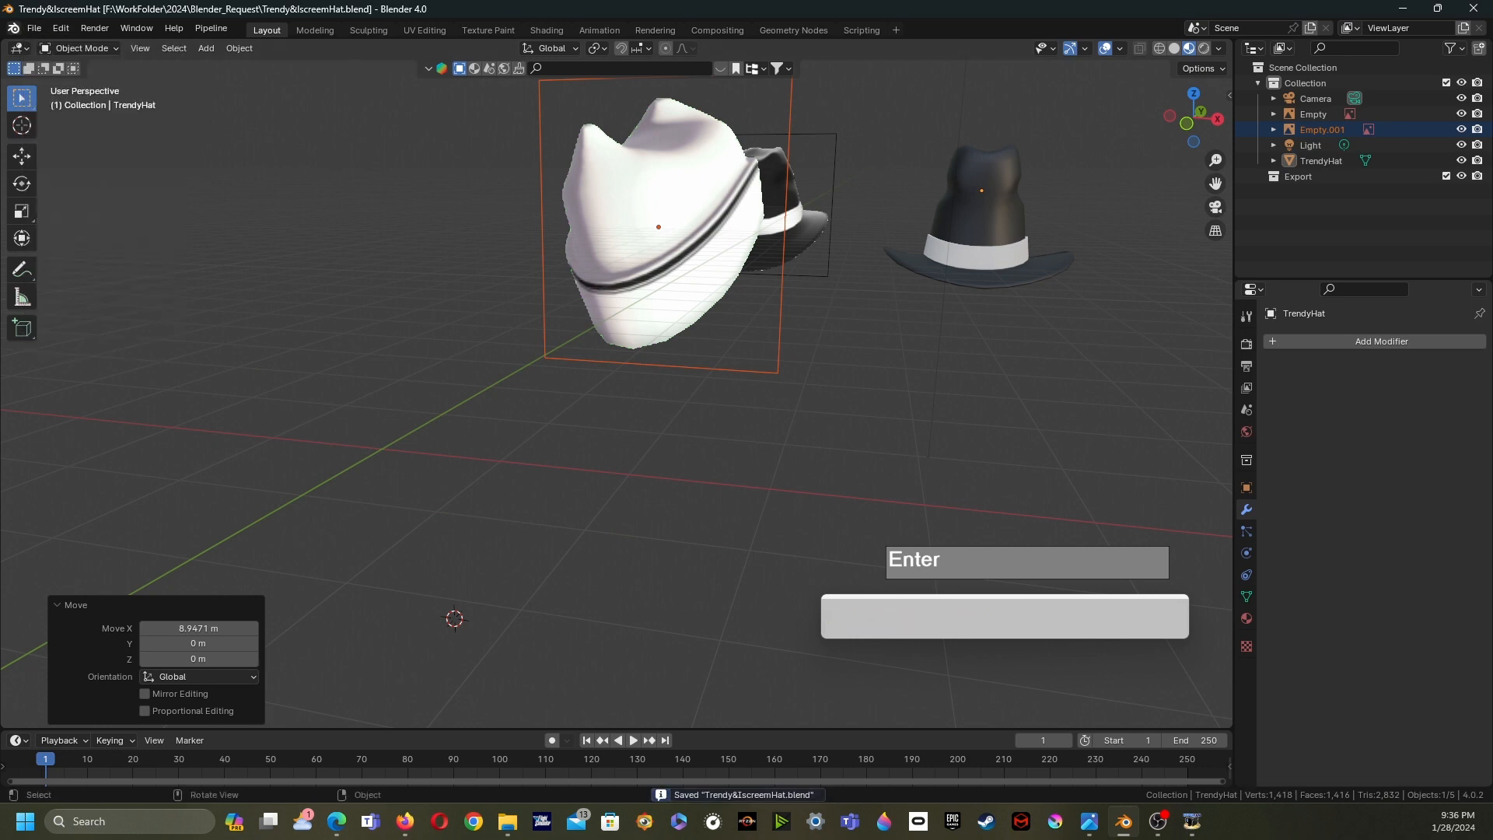
click(35, 28)
mouse_move(86, 108)
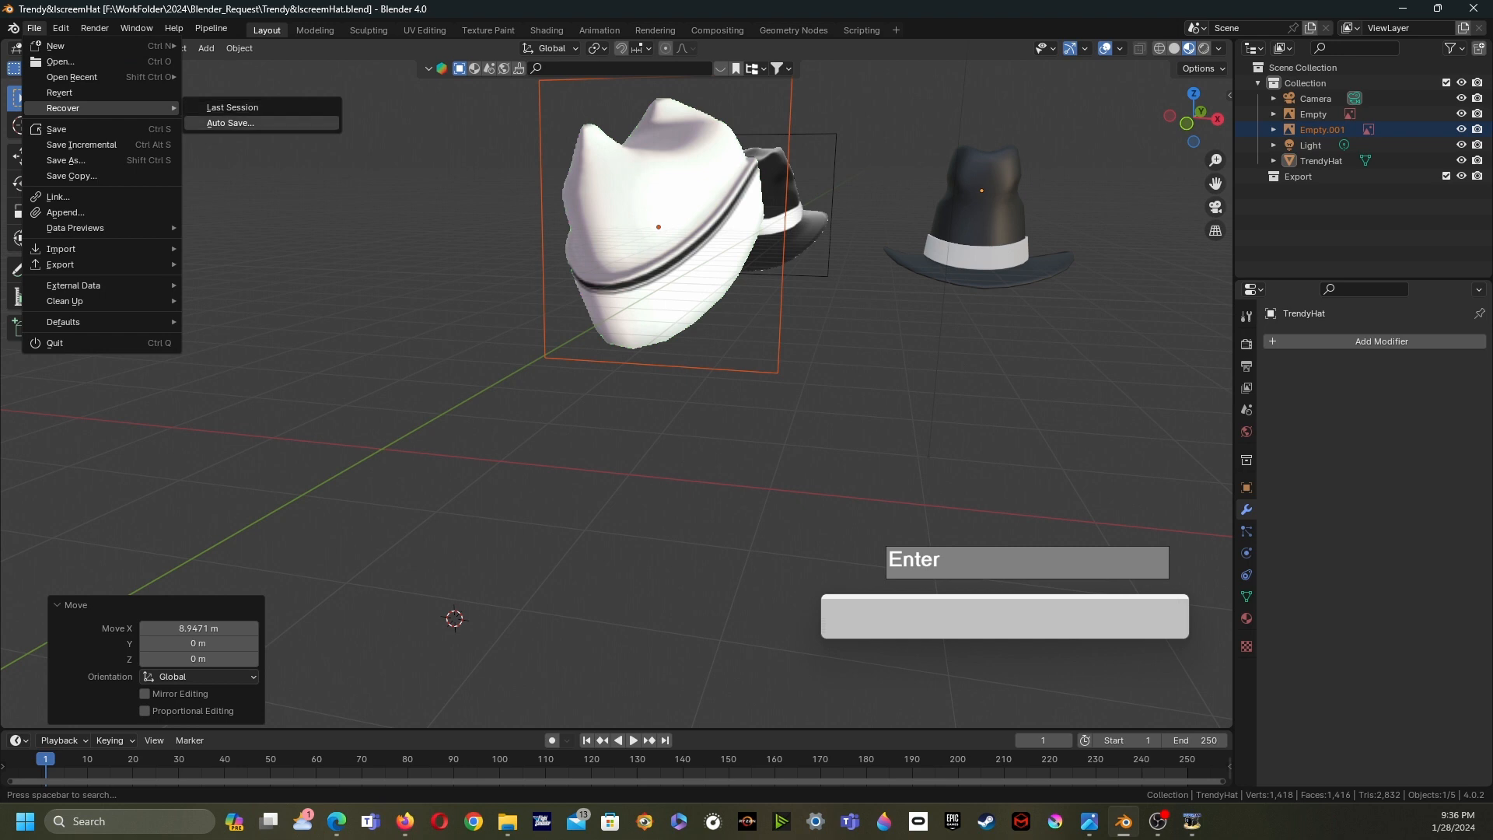
click(231, 123)
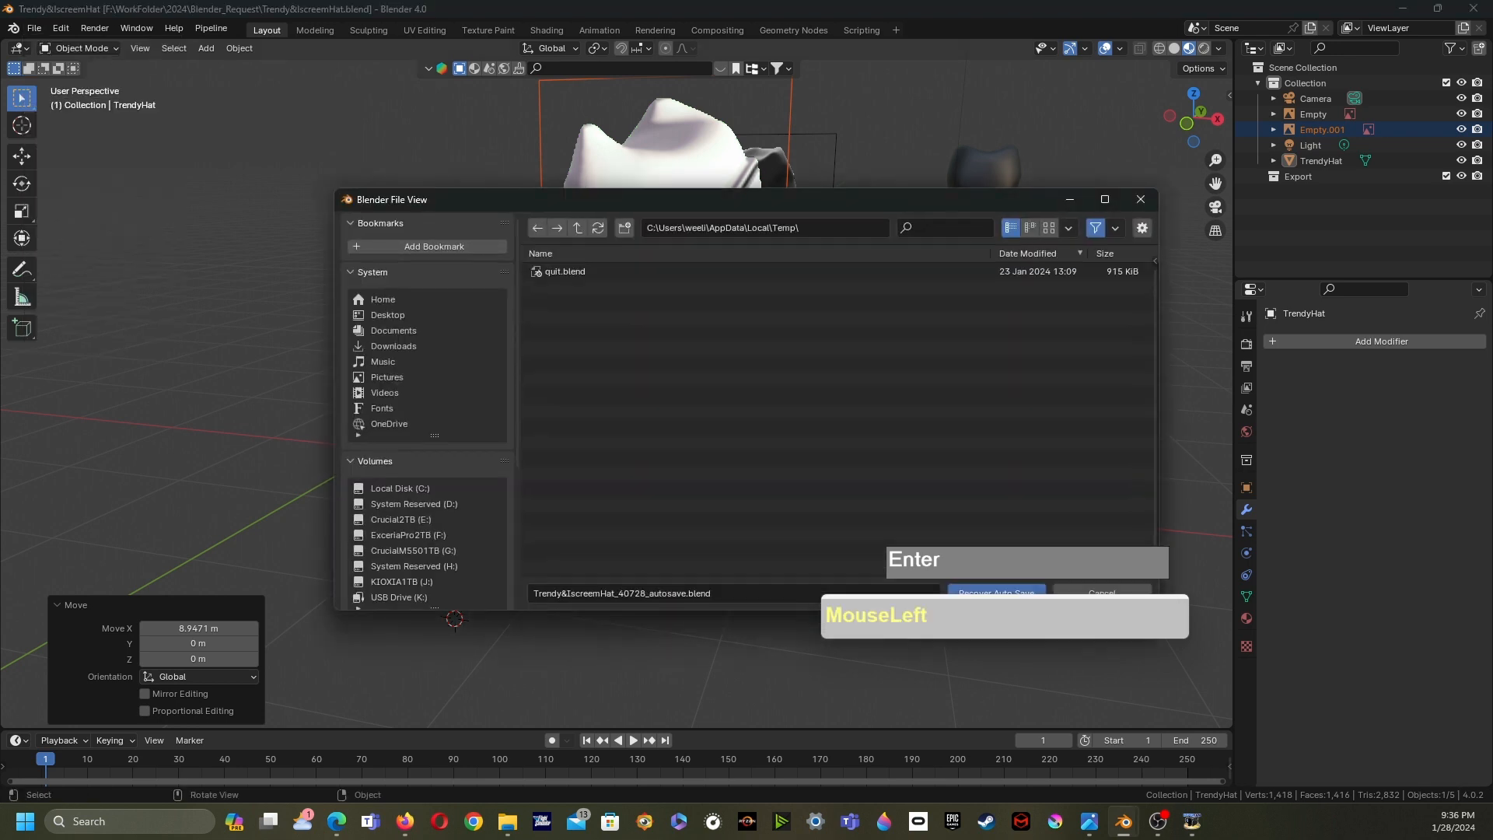
drag(802, 199, 621, 155)
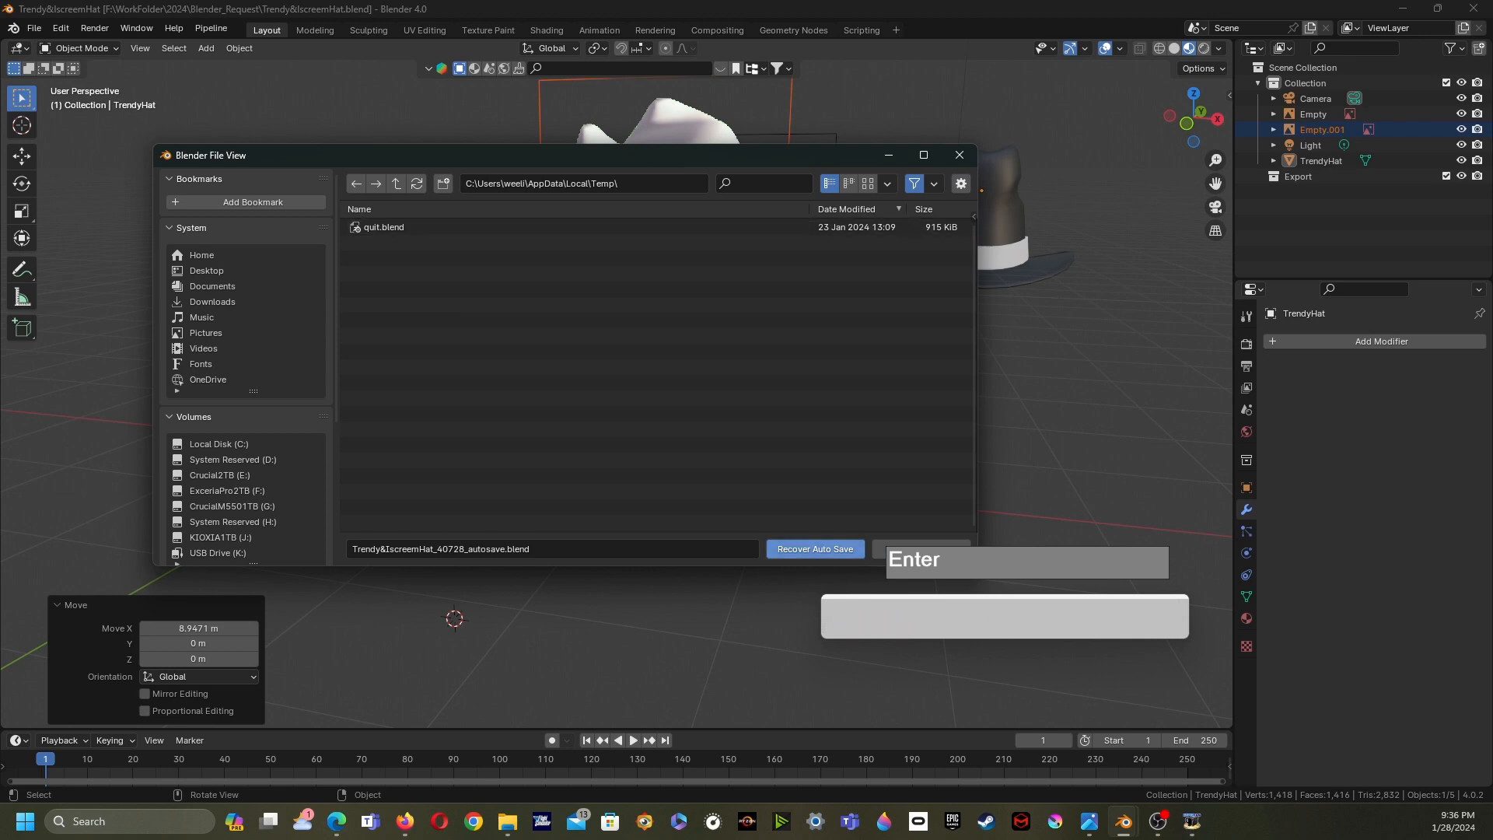
click(815, 549)
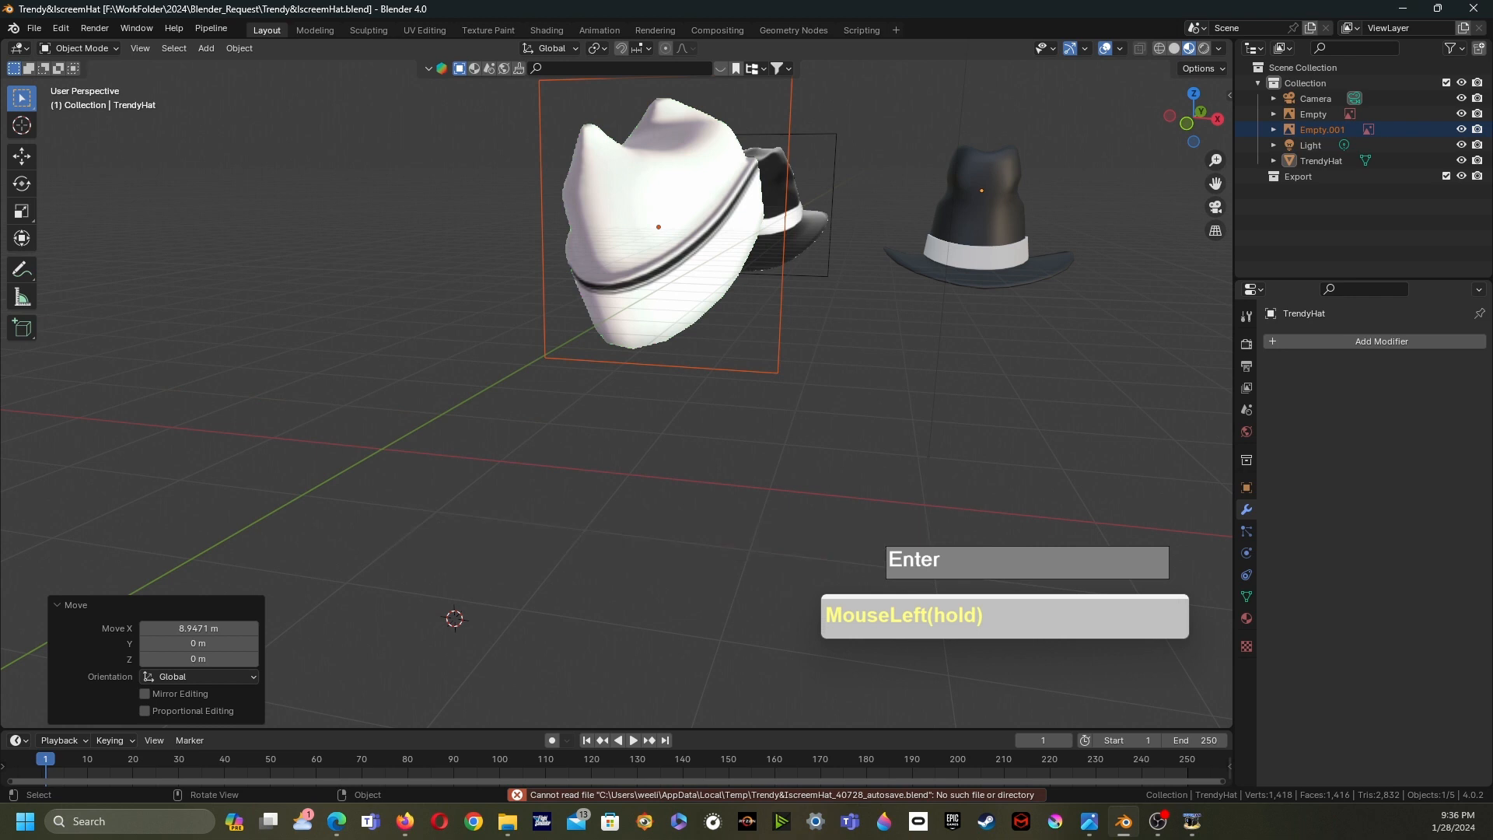
- Recover the last session, then load the quit.blend auto save
click(35, 28)
mouse_move(101, 108)
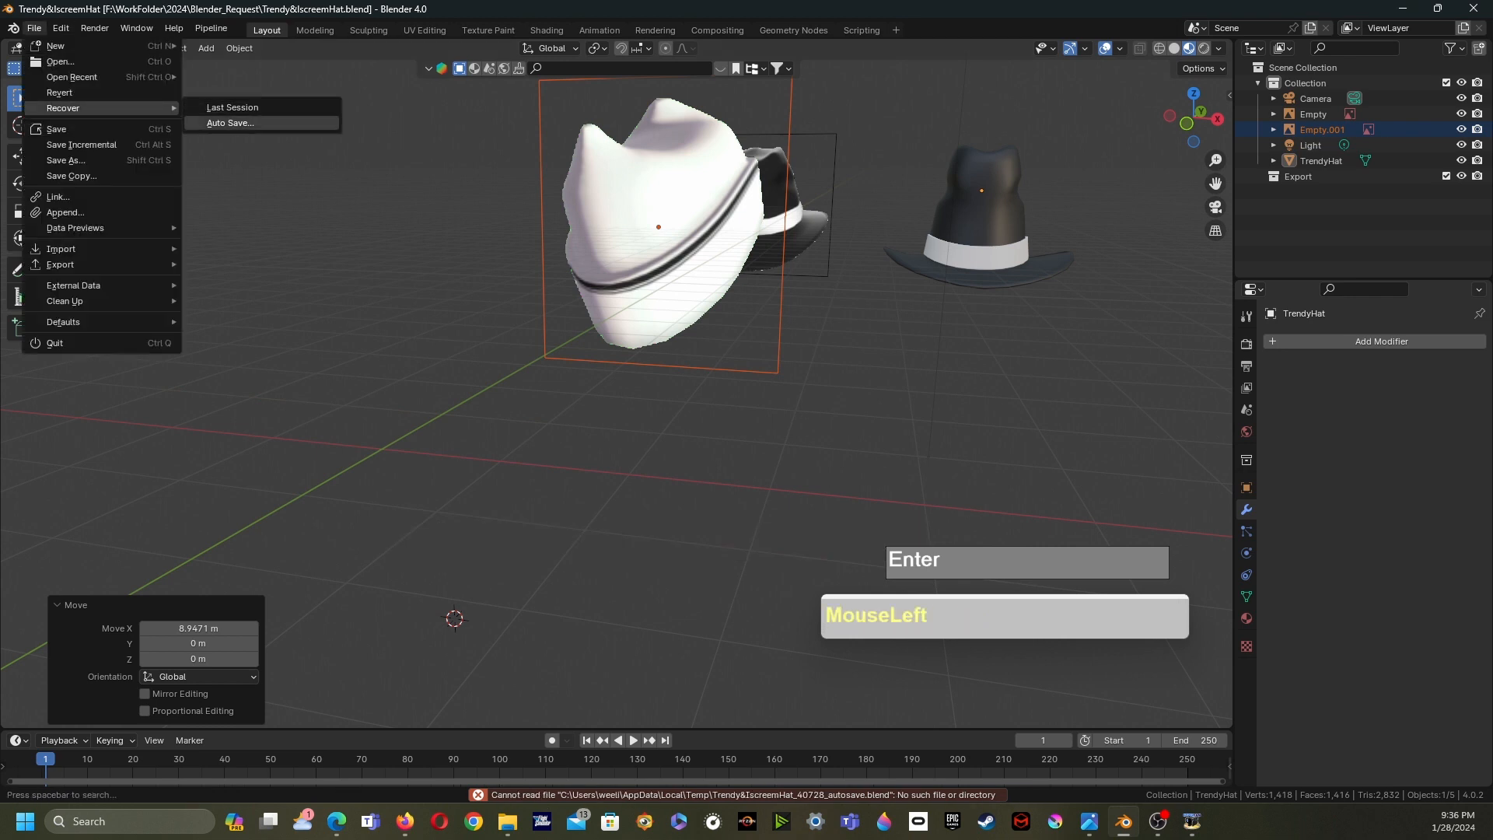
click(233, 109)
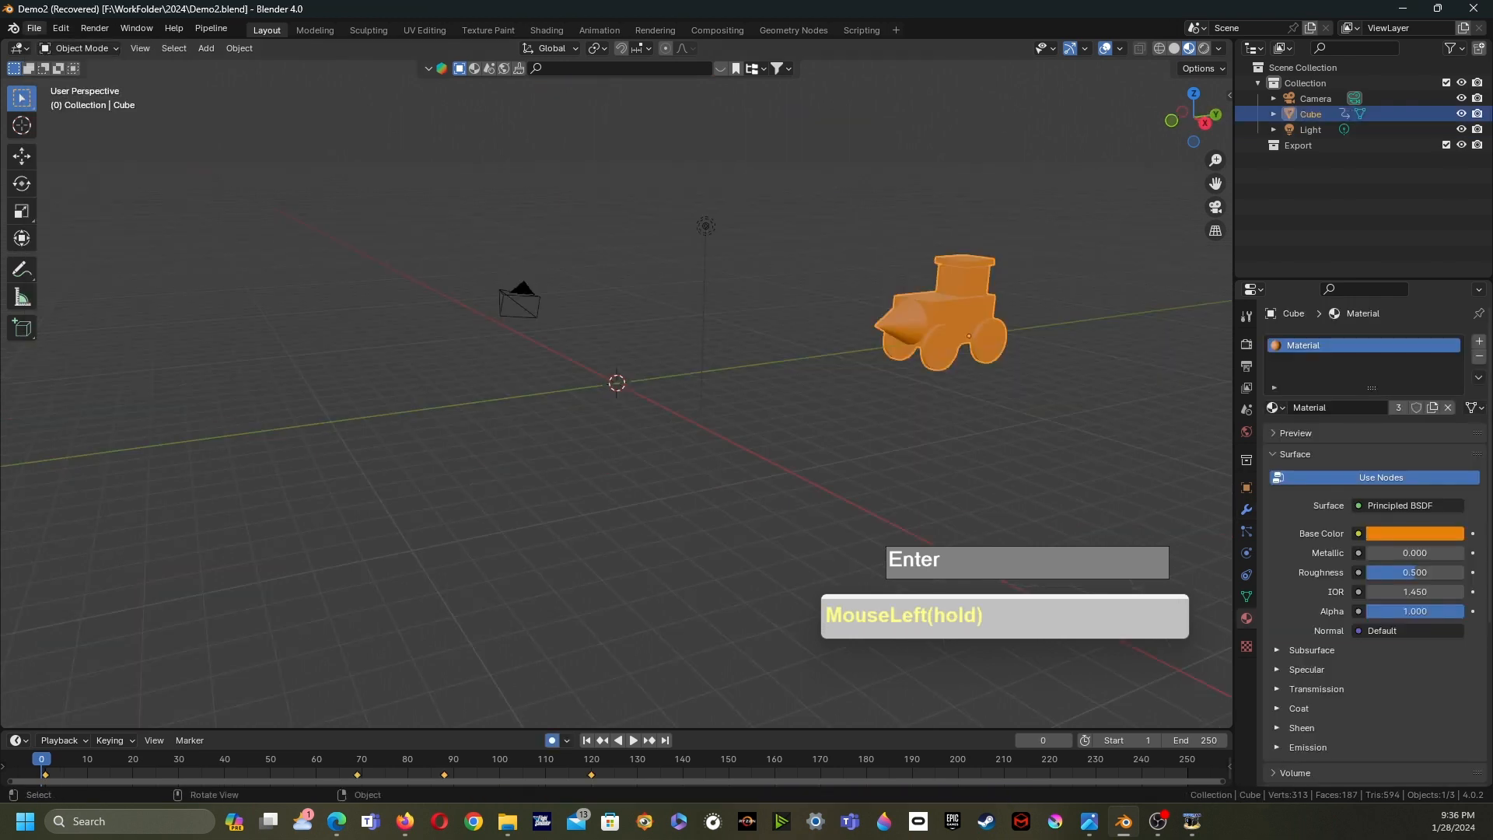
click(34, 28)
mouse_move(102, 108)
click(230, 123)
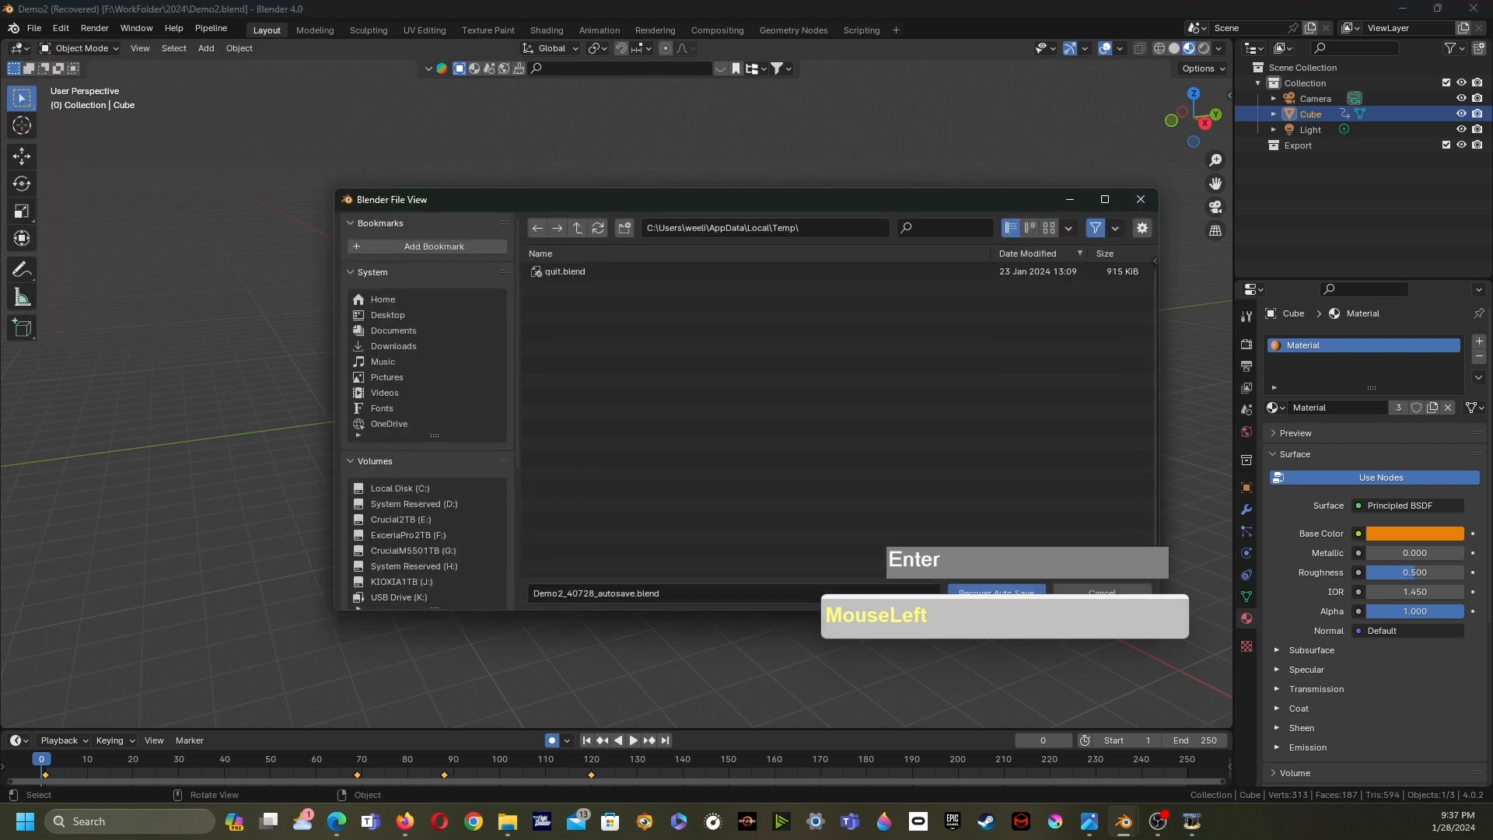
double_click(565, 272)
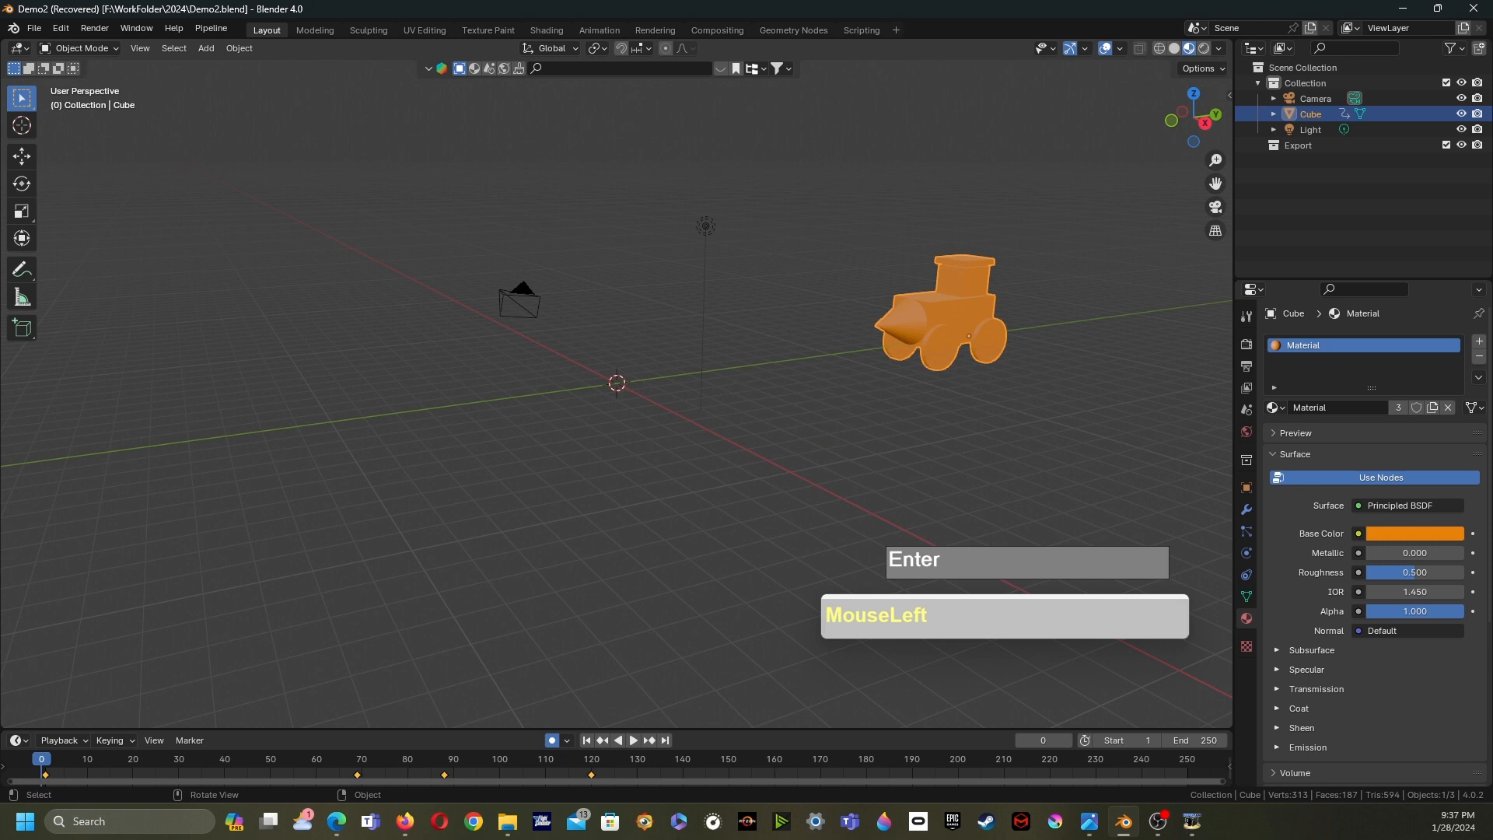
- Reopen Trendy&IscreemHat.blend from the recent files list
click(34, 28)
mouse_move(78, 77)
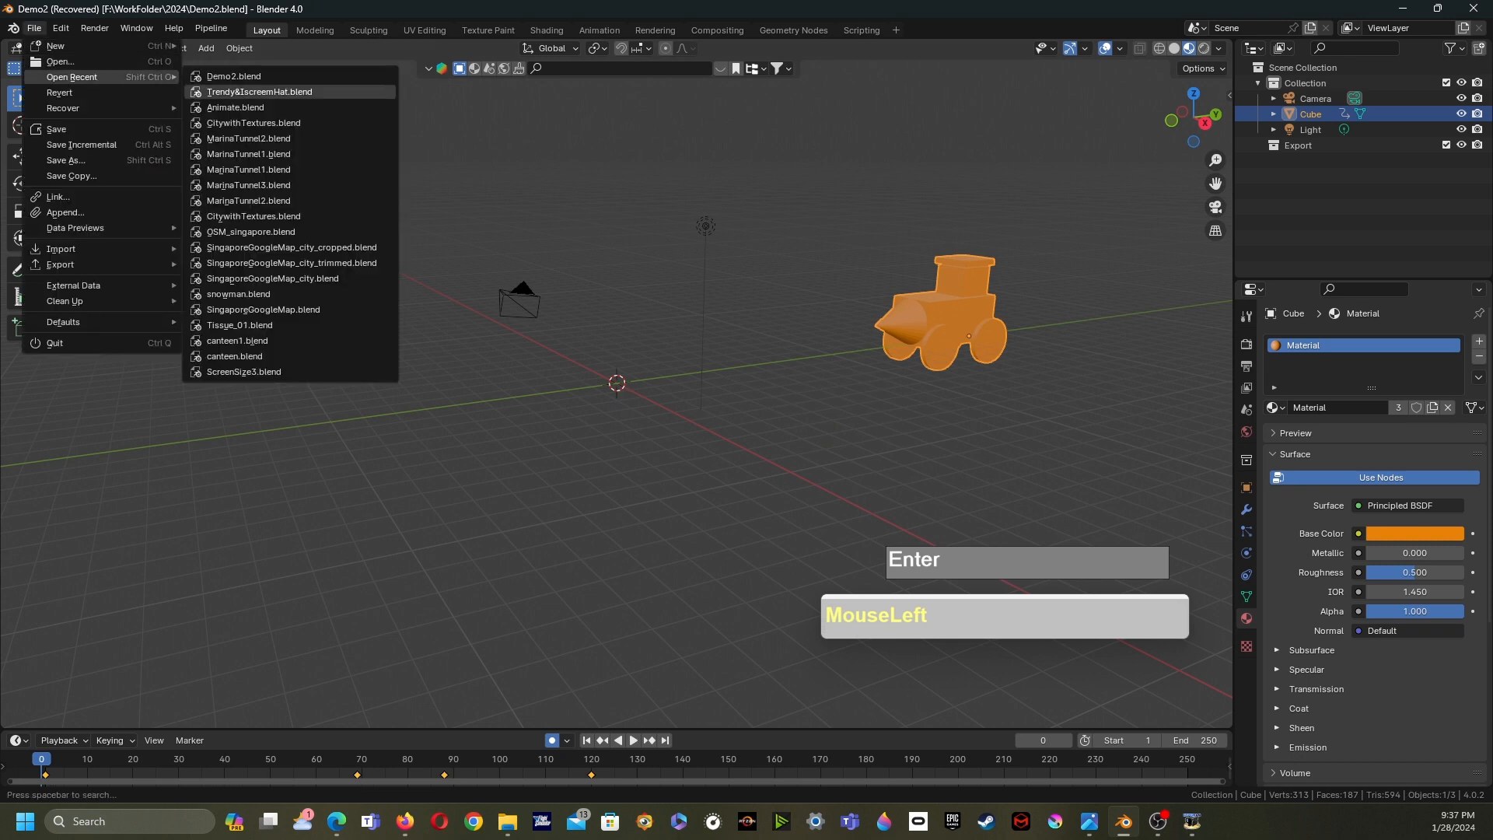
click(259, 92)
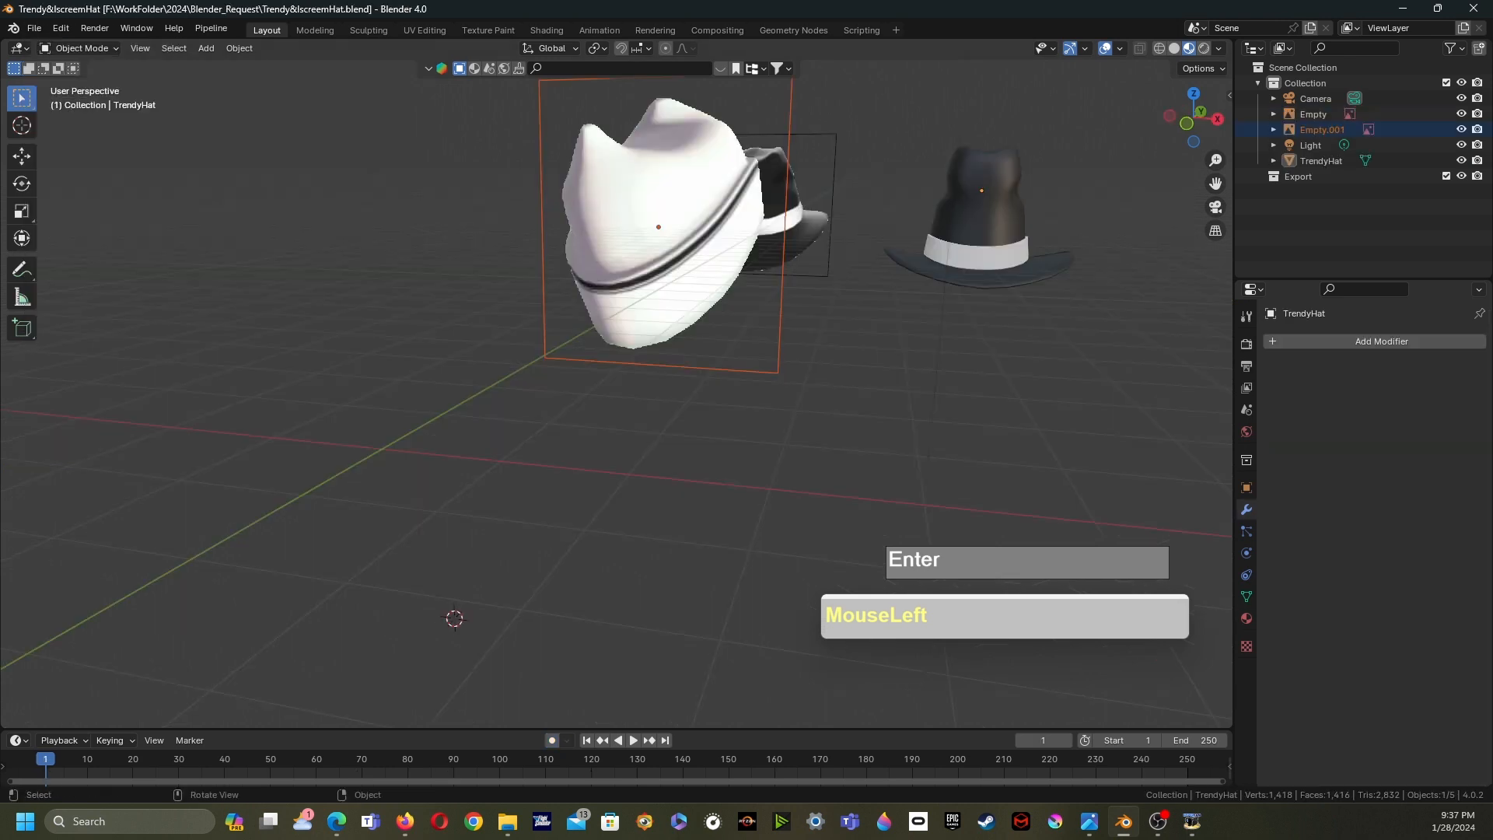
- Add a cylinder mesh with 8 vertices
middle_drag(668, 404, 622, 380)
scroll(645, 388, down, 2)
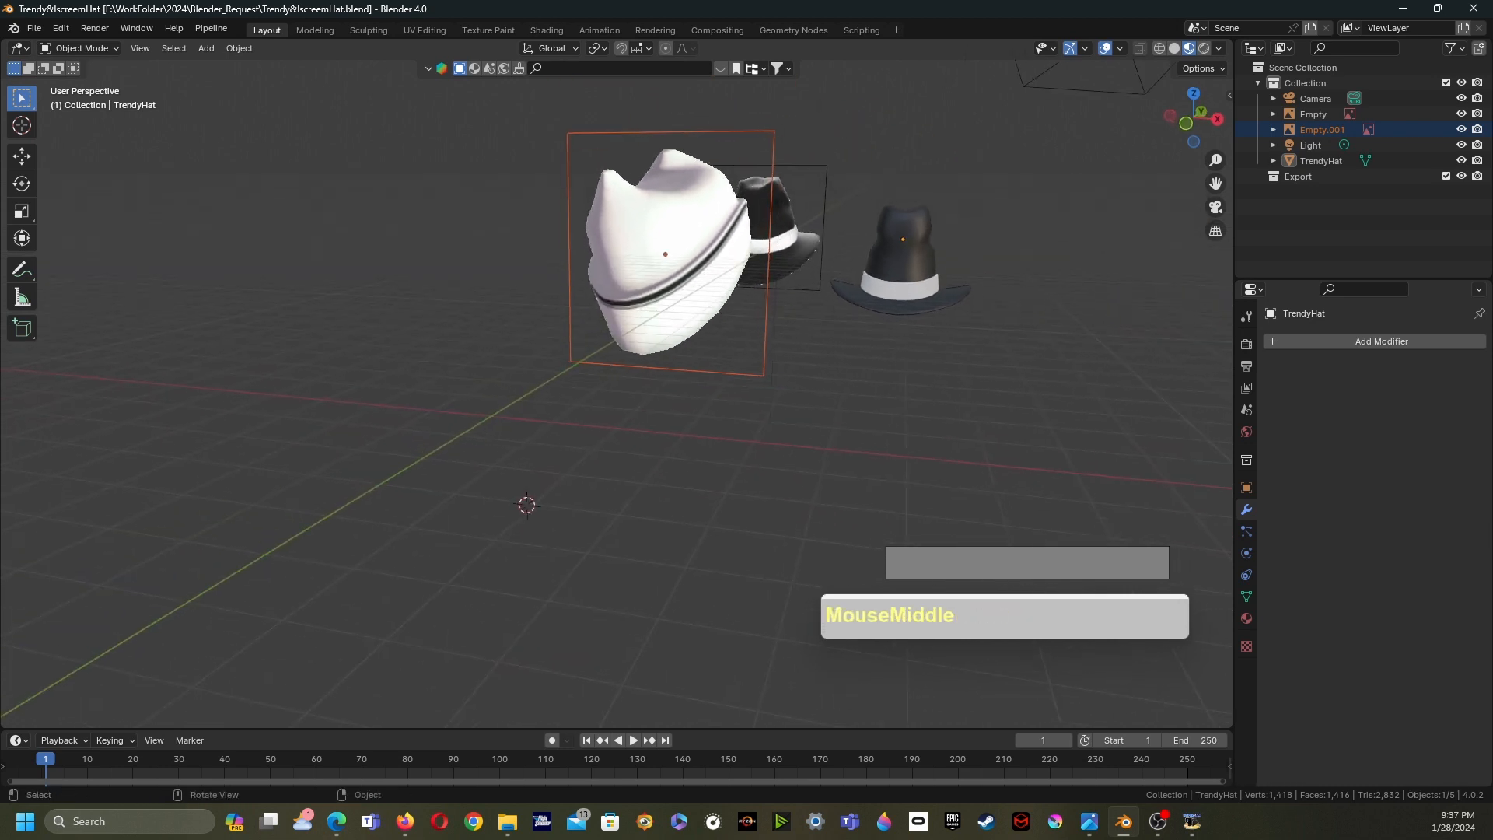
key(shift+a)
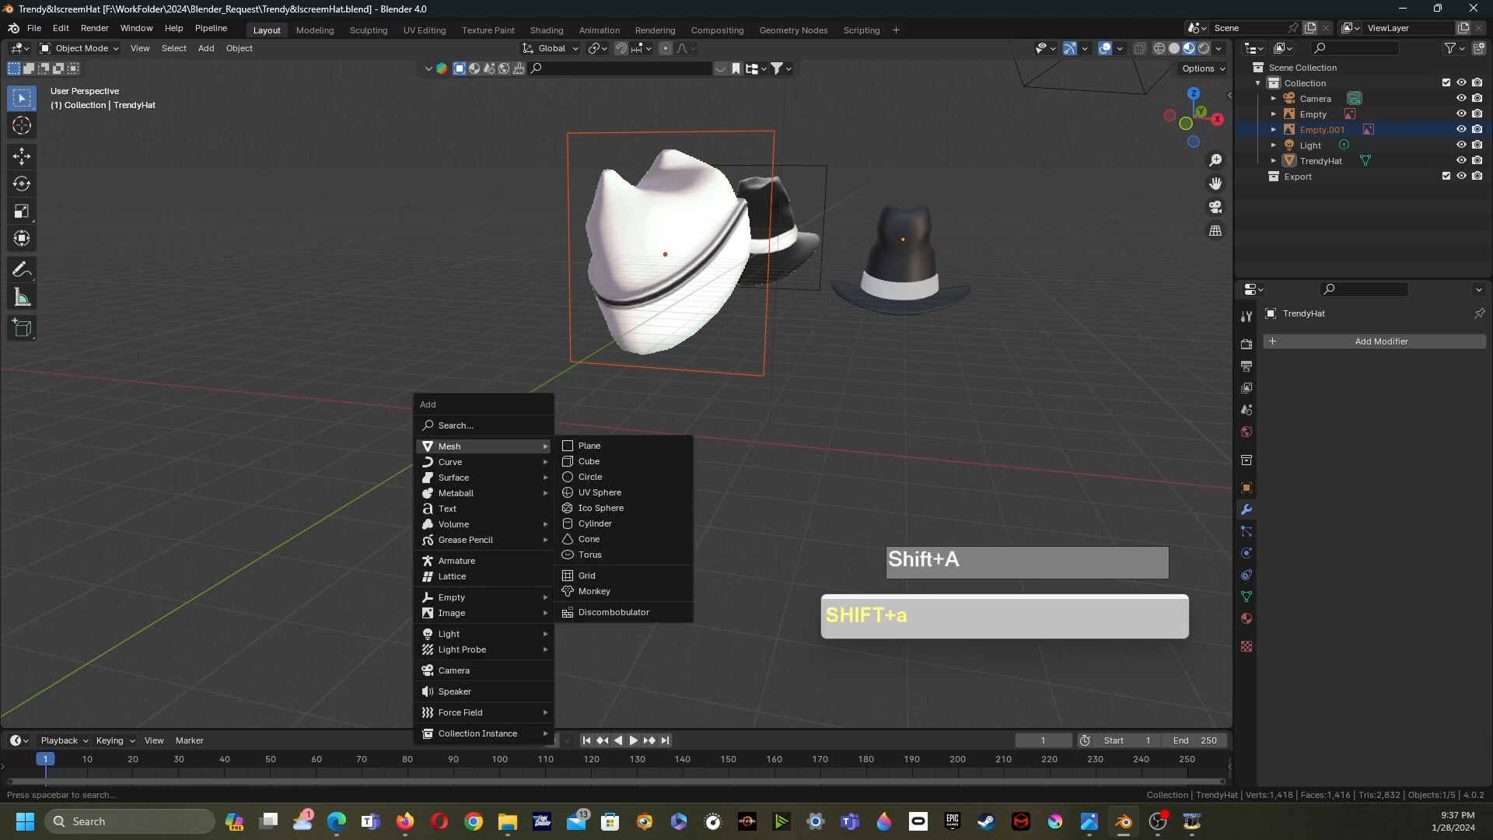
click(595, 523)
click(199, 529)
text(8)
key(KP_Enter)
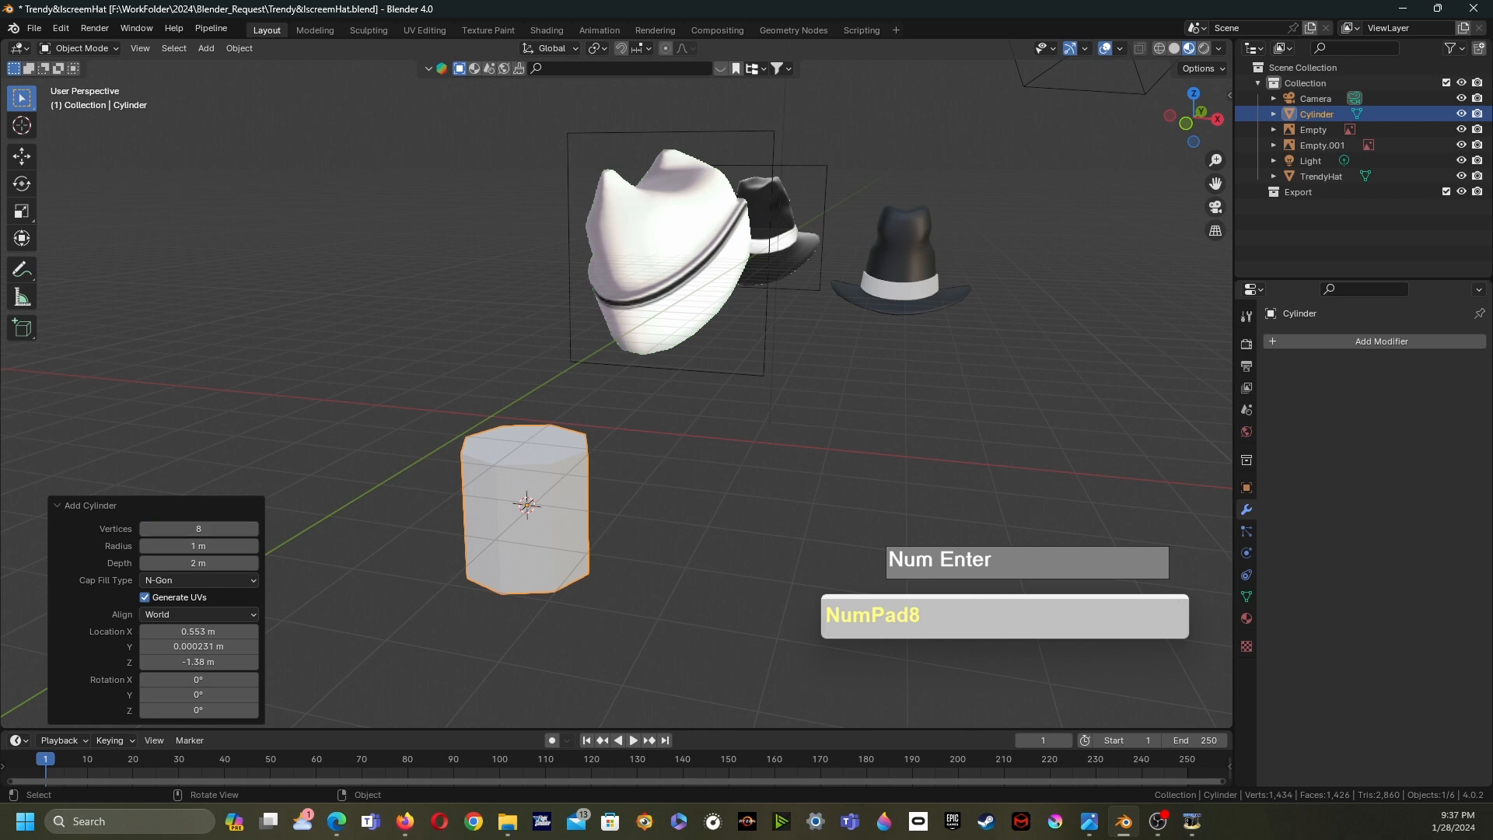
- Set the new cylinder's cap fill type to Triangle Fan
scroll(752, 78, up, 1)
scroll(752, 77, down, 2)
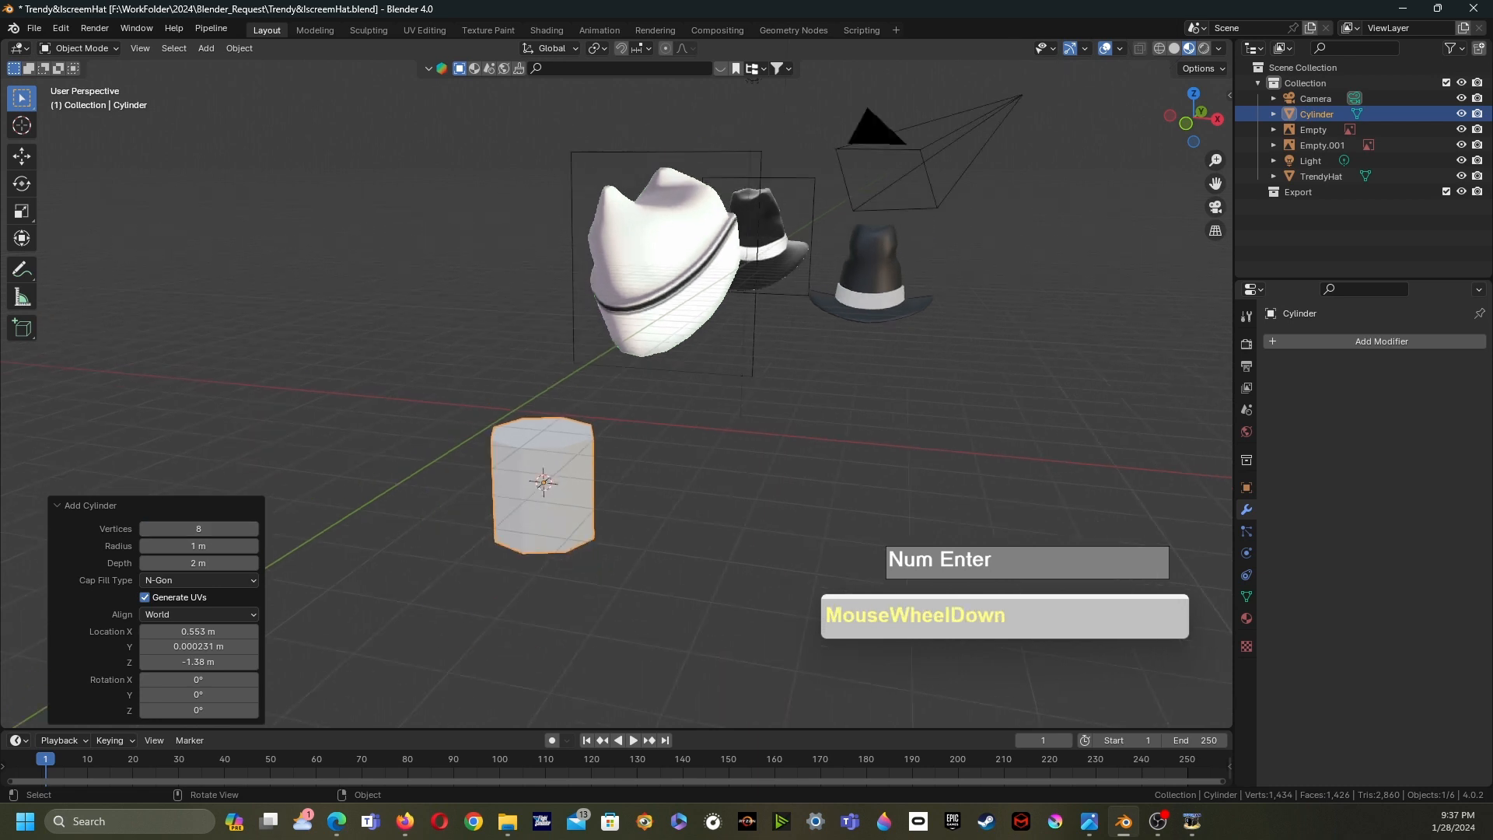
key(shift+c)
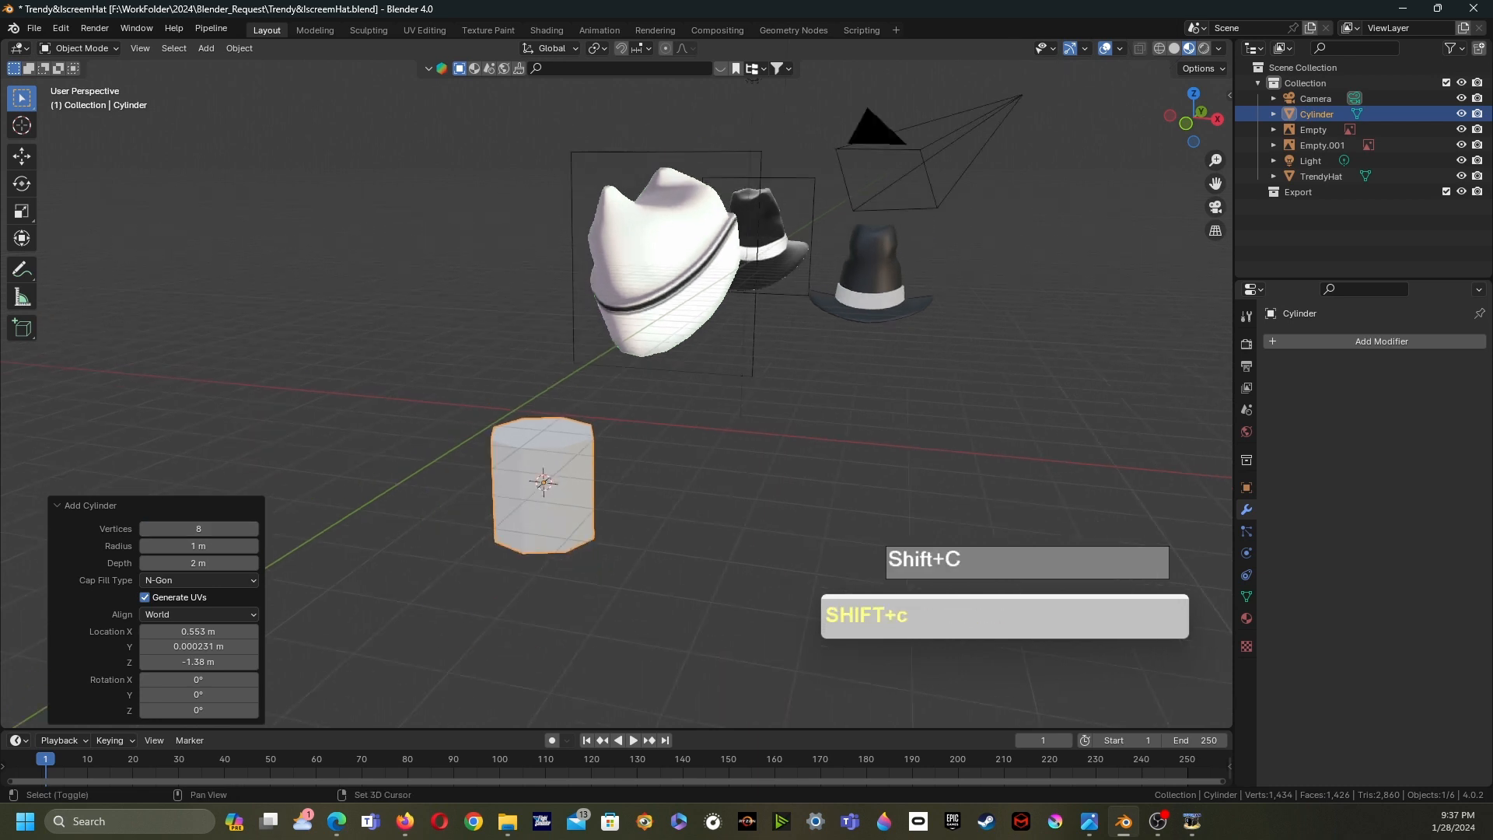
scroll(616, 389, up, 6)
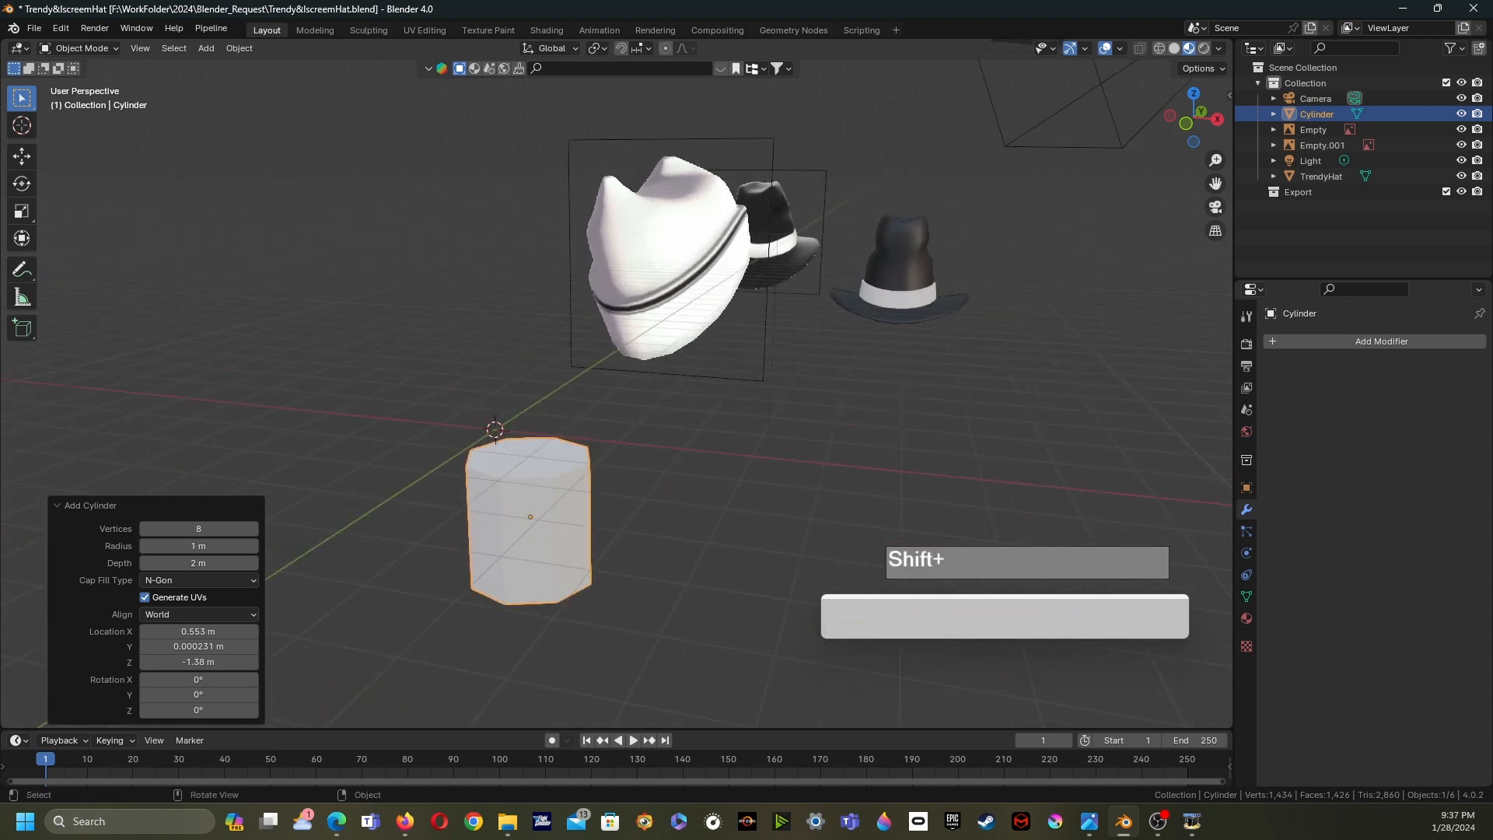
click(199, 580)
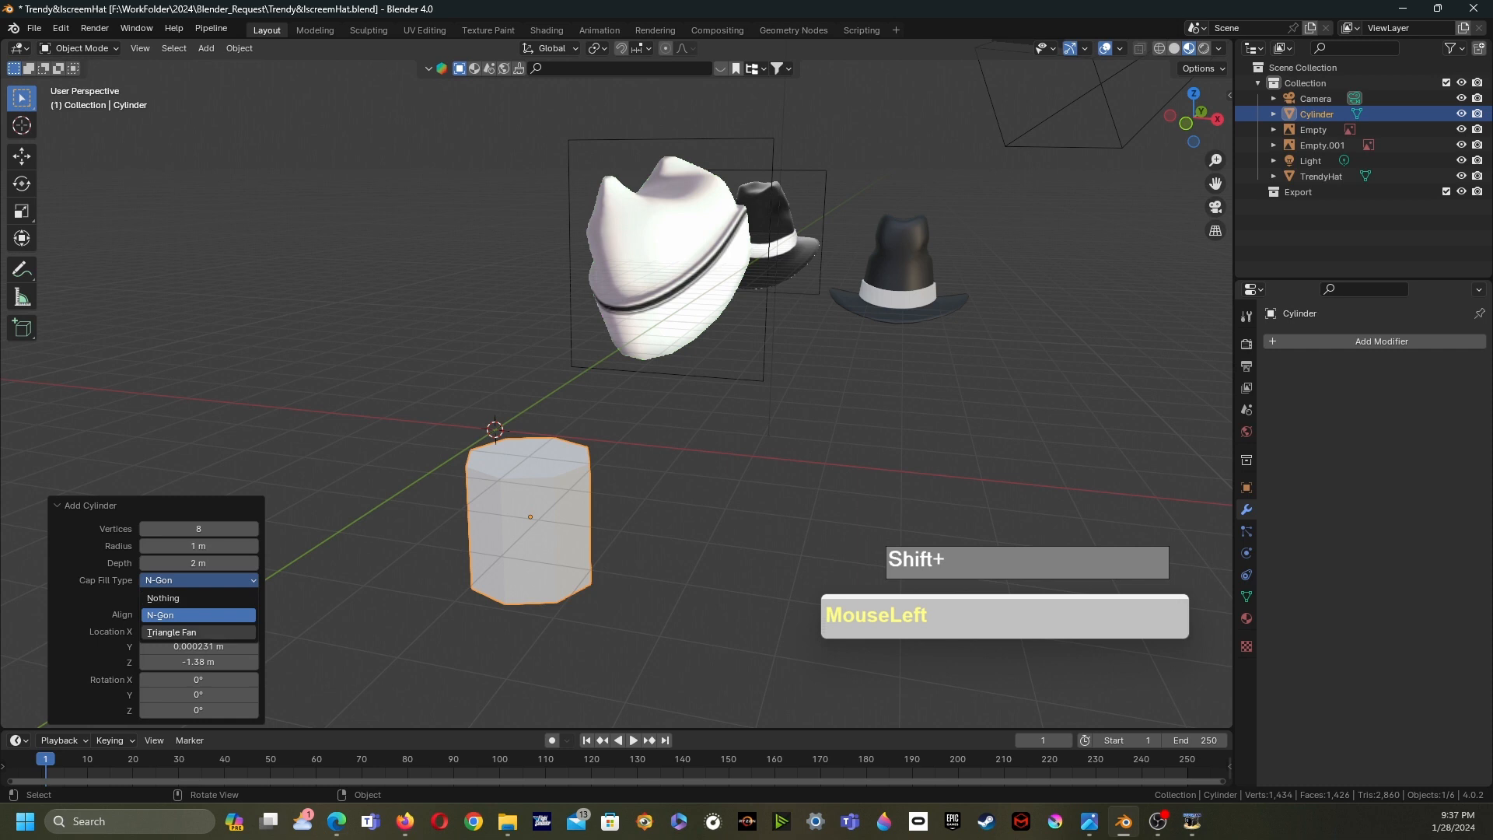
click(198, 599)
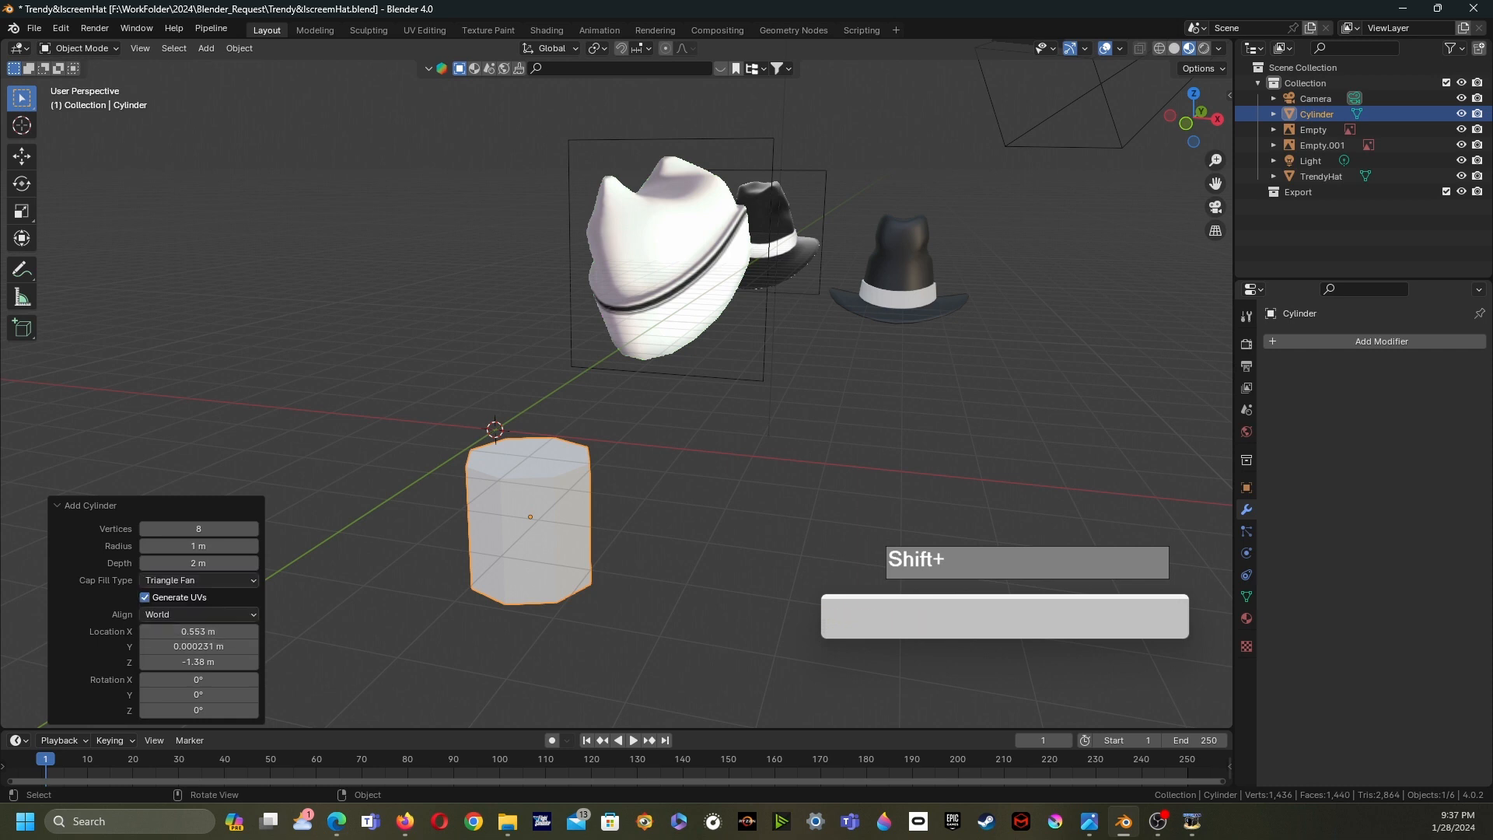
- Clear the cylinder's location to the world origin and enter Edit Mode
click(531, 520)
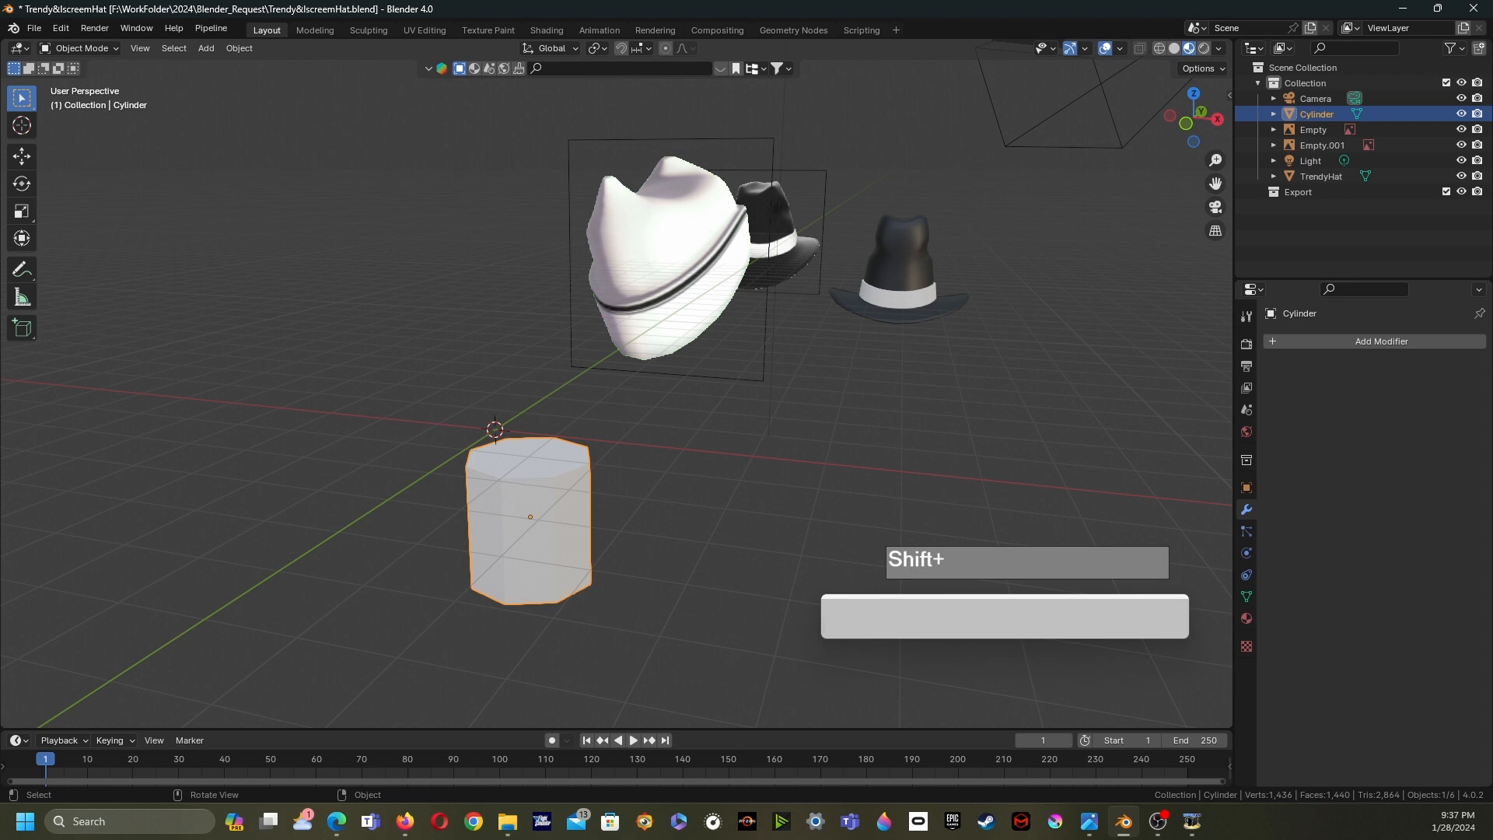
key(alt+g)
scroll(616, 395, up, 5)
scroll(617, 395, down, 5)
shift+middle_drag(616, 395, 616, 401)
key(Tab)
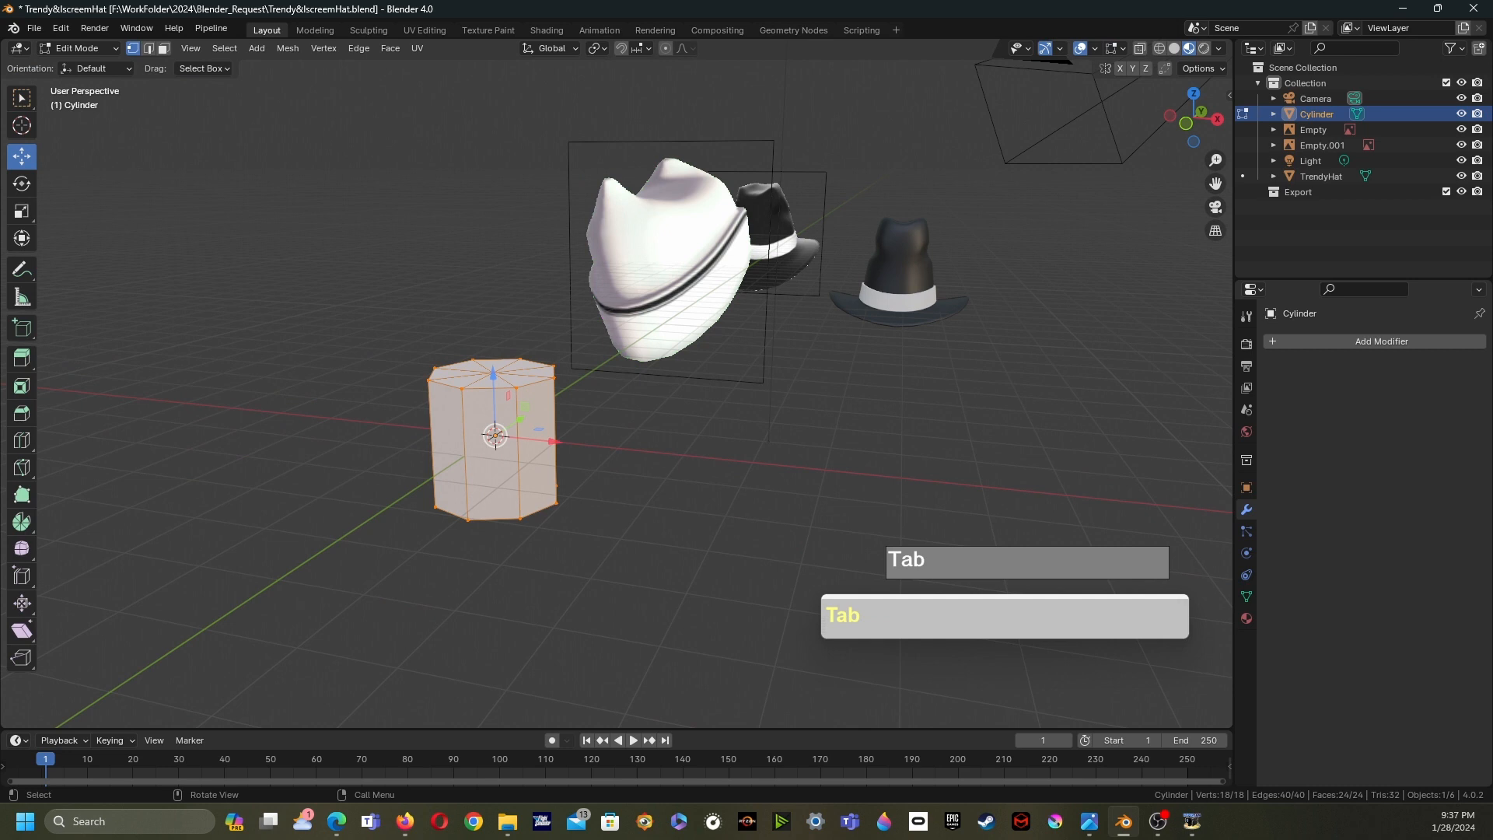
- Switch the viewport shading to Solid
key(z)
click(713, 490)
scroll(617, 395, up, 5)
shift+middle_drag(617, 395, 742, 383)
scroll(770, 383, down, 5)
shift+middle_drag(743, 384, 788, 375)
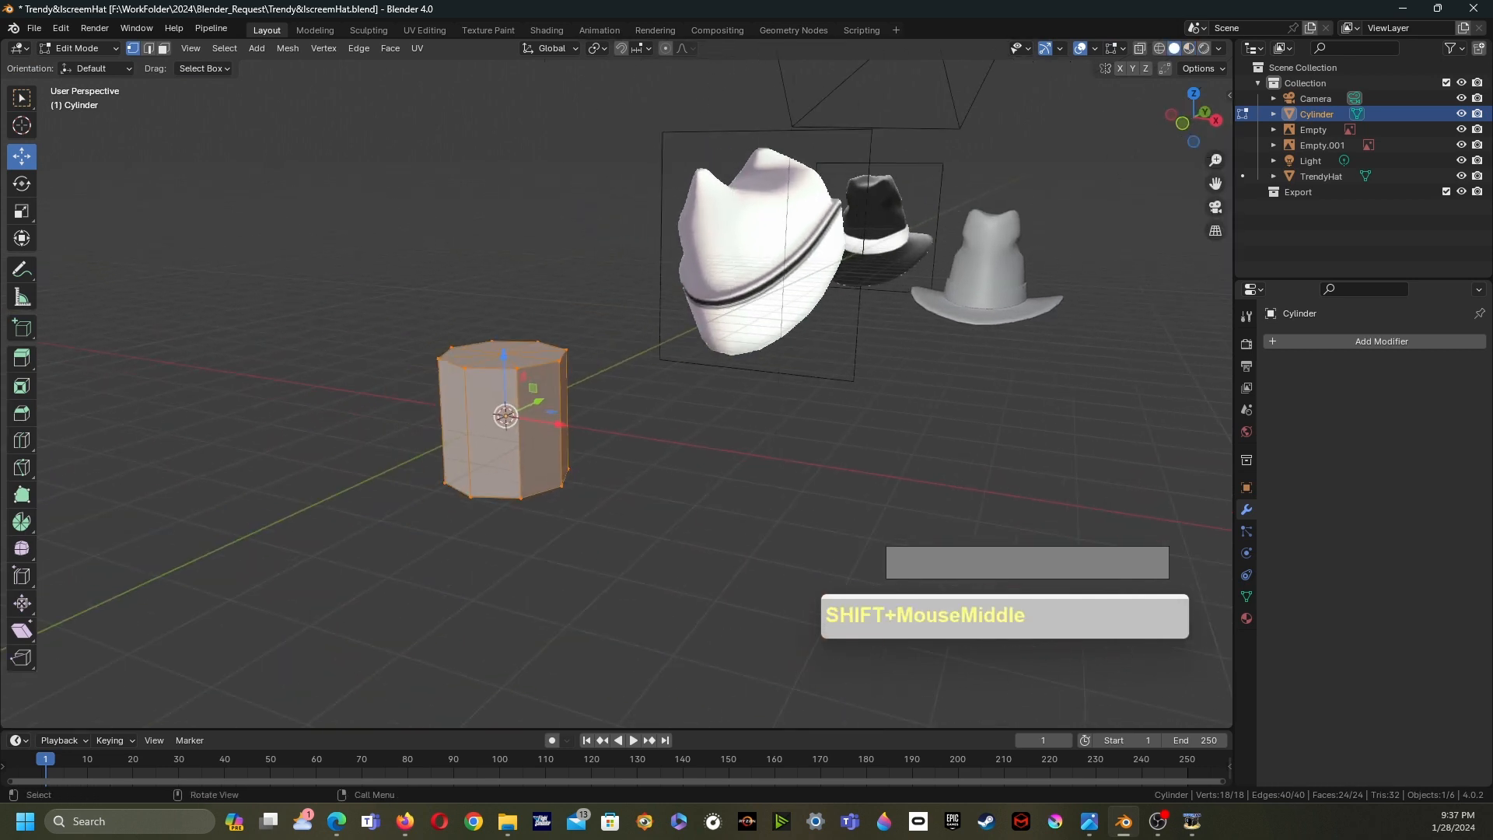
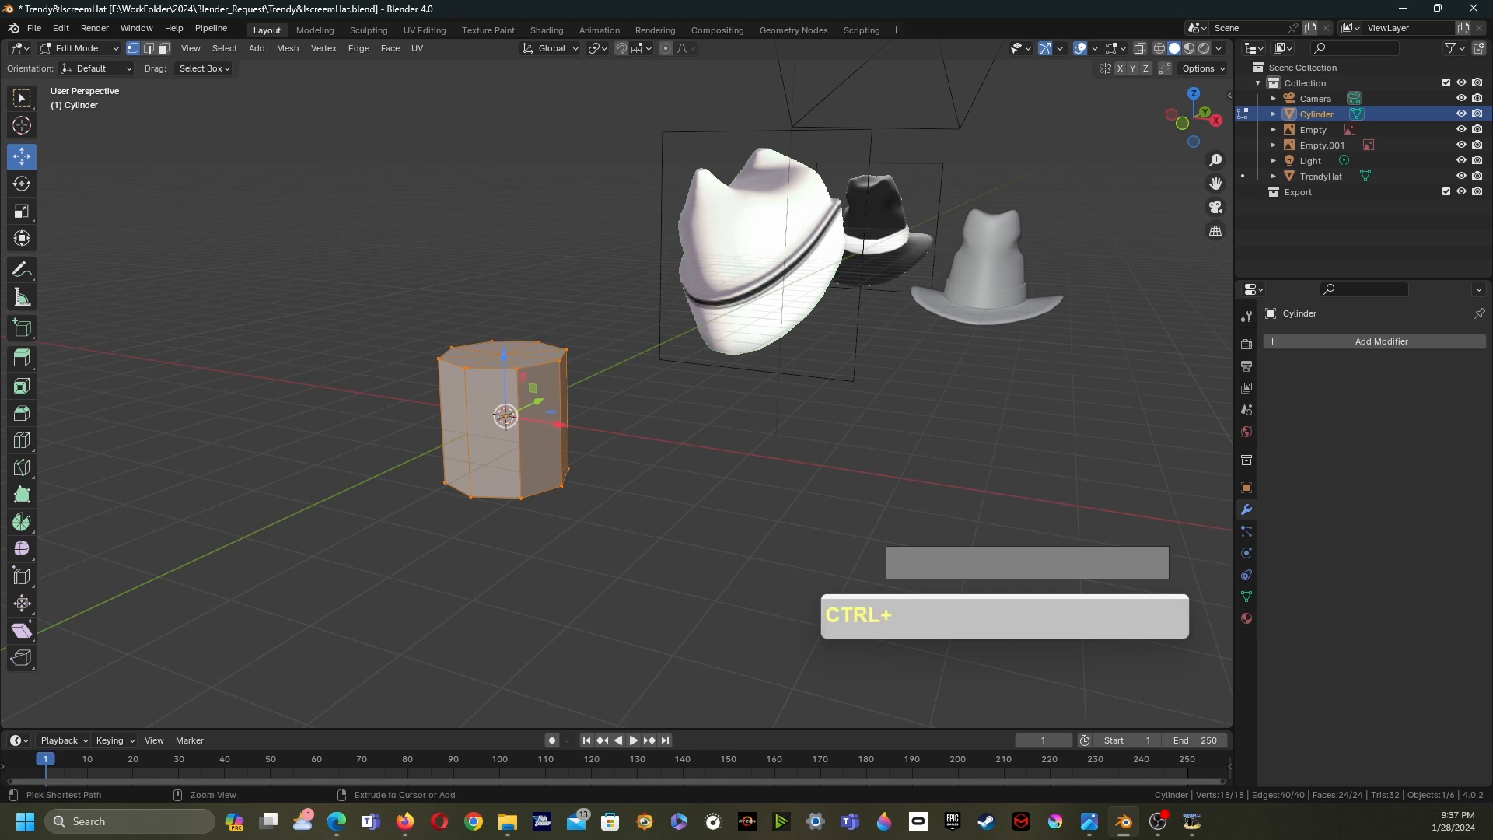
key(ctrl+1)
click(793, 138)
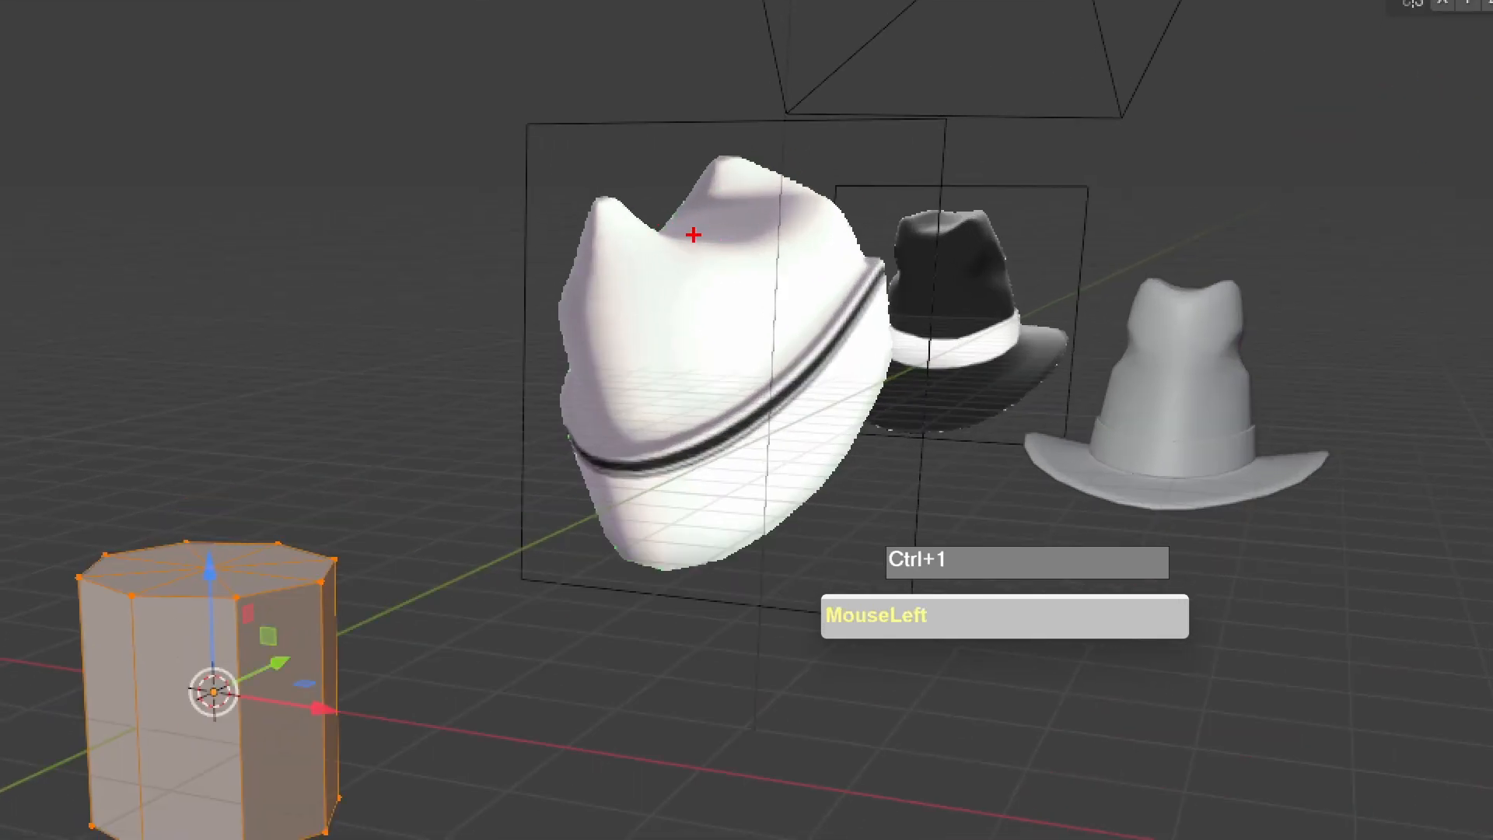
mouse_move(693, 203)
mouse_down()
mouse_move(792, 208)
mouse_move(734, 256)
mouse_move(673, 219)
mouse_move(706, 161)
mouse_move(750, 159)
mouse_move(782, 204)
mouse_up()
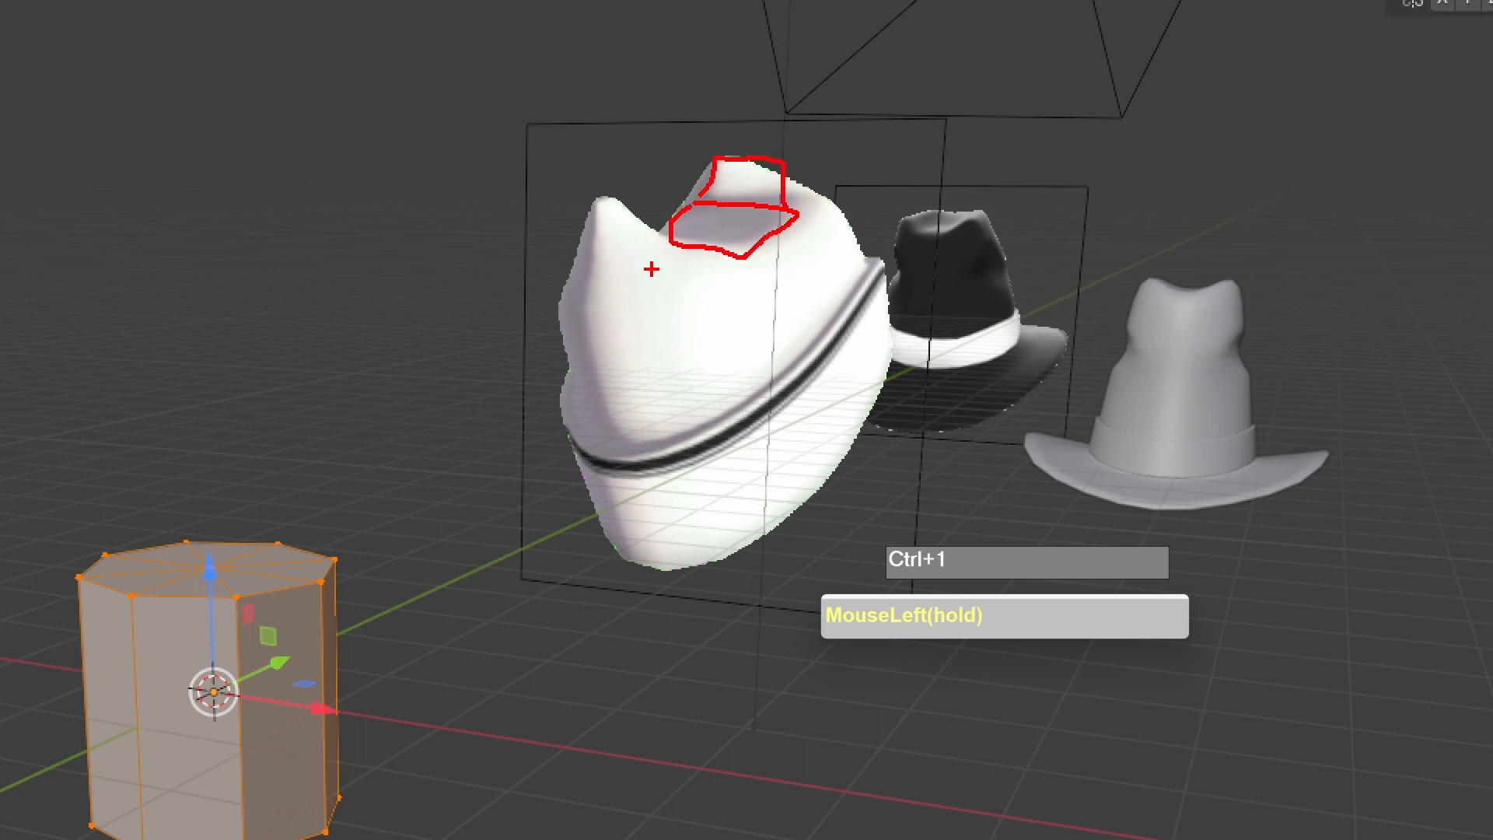
drag(600, 205, 583, 272)
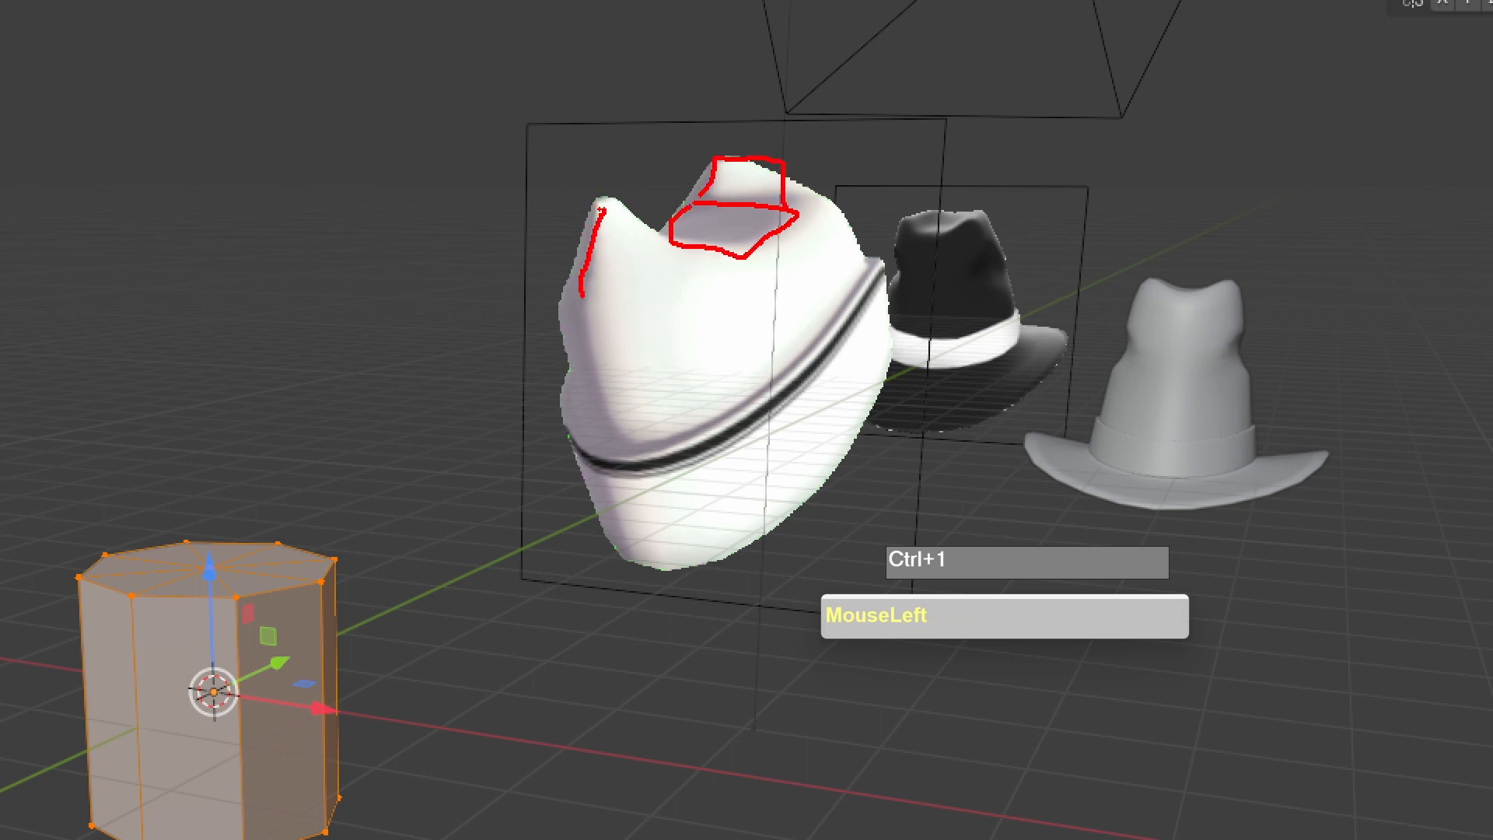
drag(623, 206, 699, 247)
drag(585, 286, 699, 290)
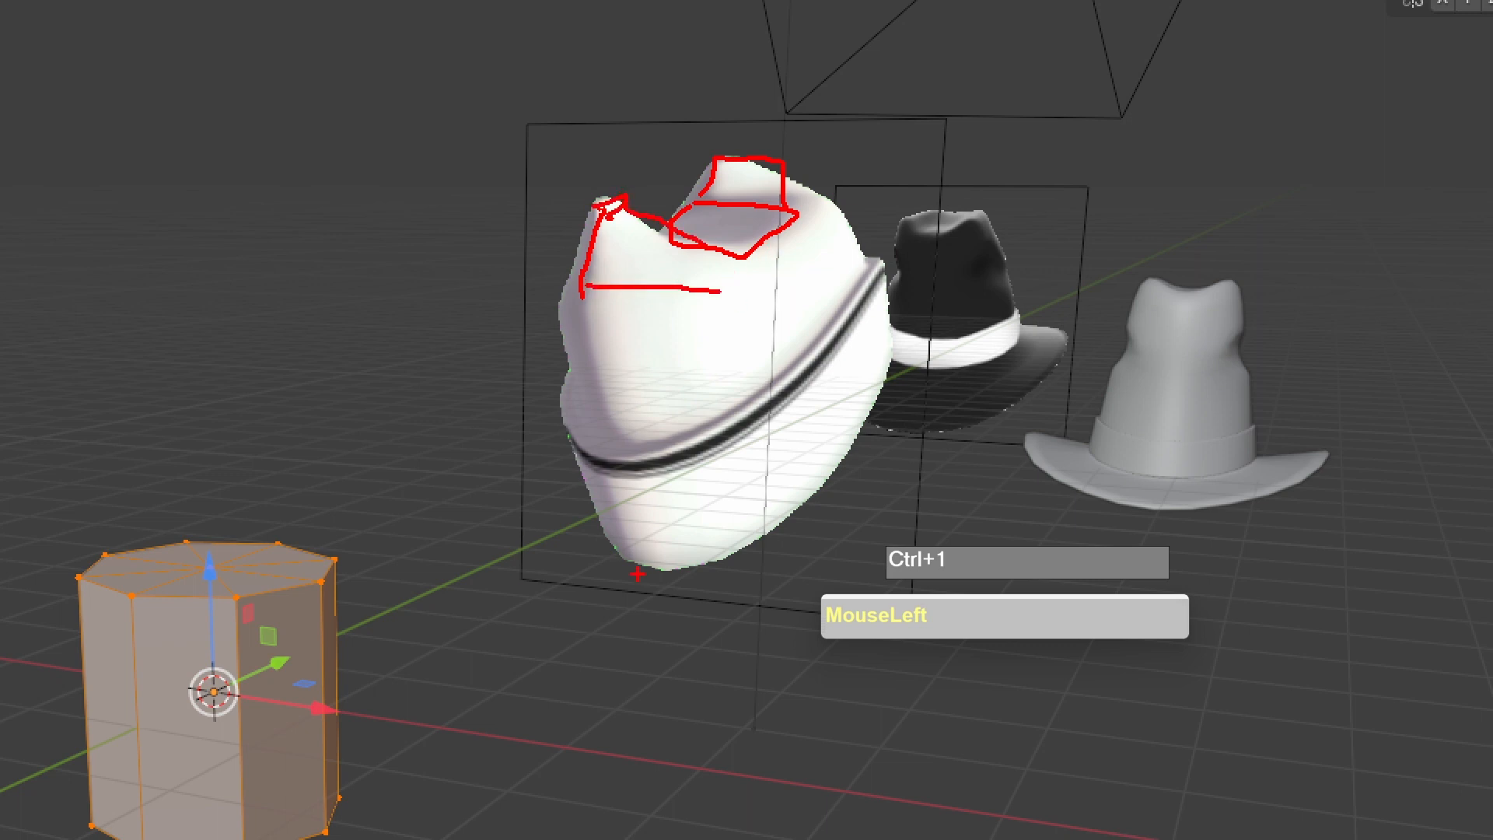
drag(622, 206, 577, 280)
mouse_move(621, 222)
mouse_down()
mouse_move(720, 271)
mouse_move(777, 243)
mouse_up()
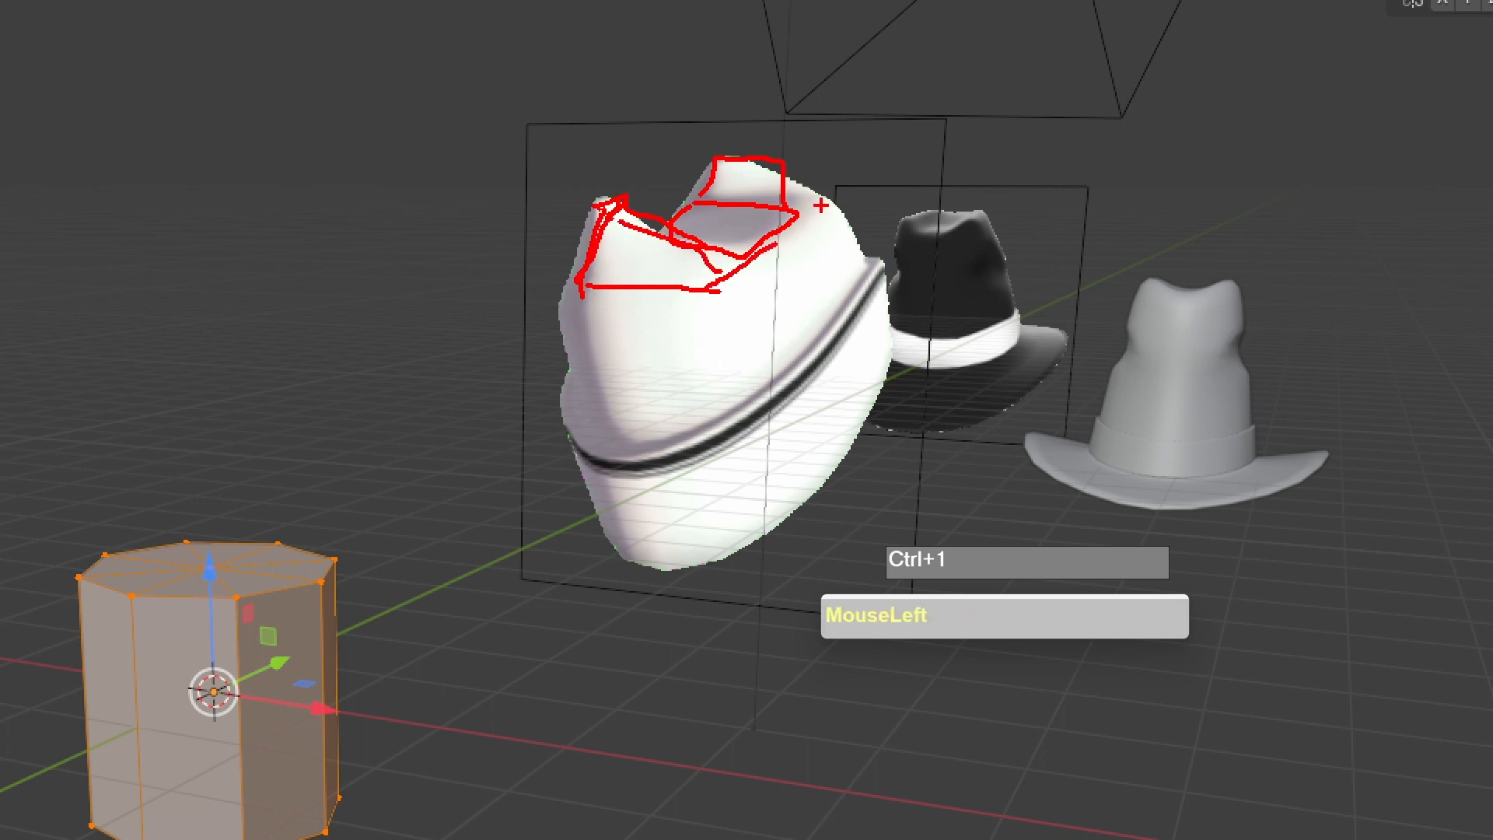
mouse_move(733, 164)
mouse_down()
mouse_move(733, 193)
mouse_move(809, 195)
mouse_up()
drag(618, 213, 674, 260)
drag(732, 166, 748, 165)
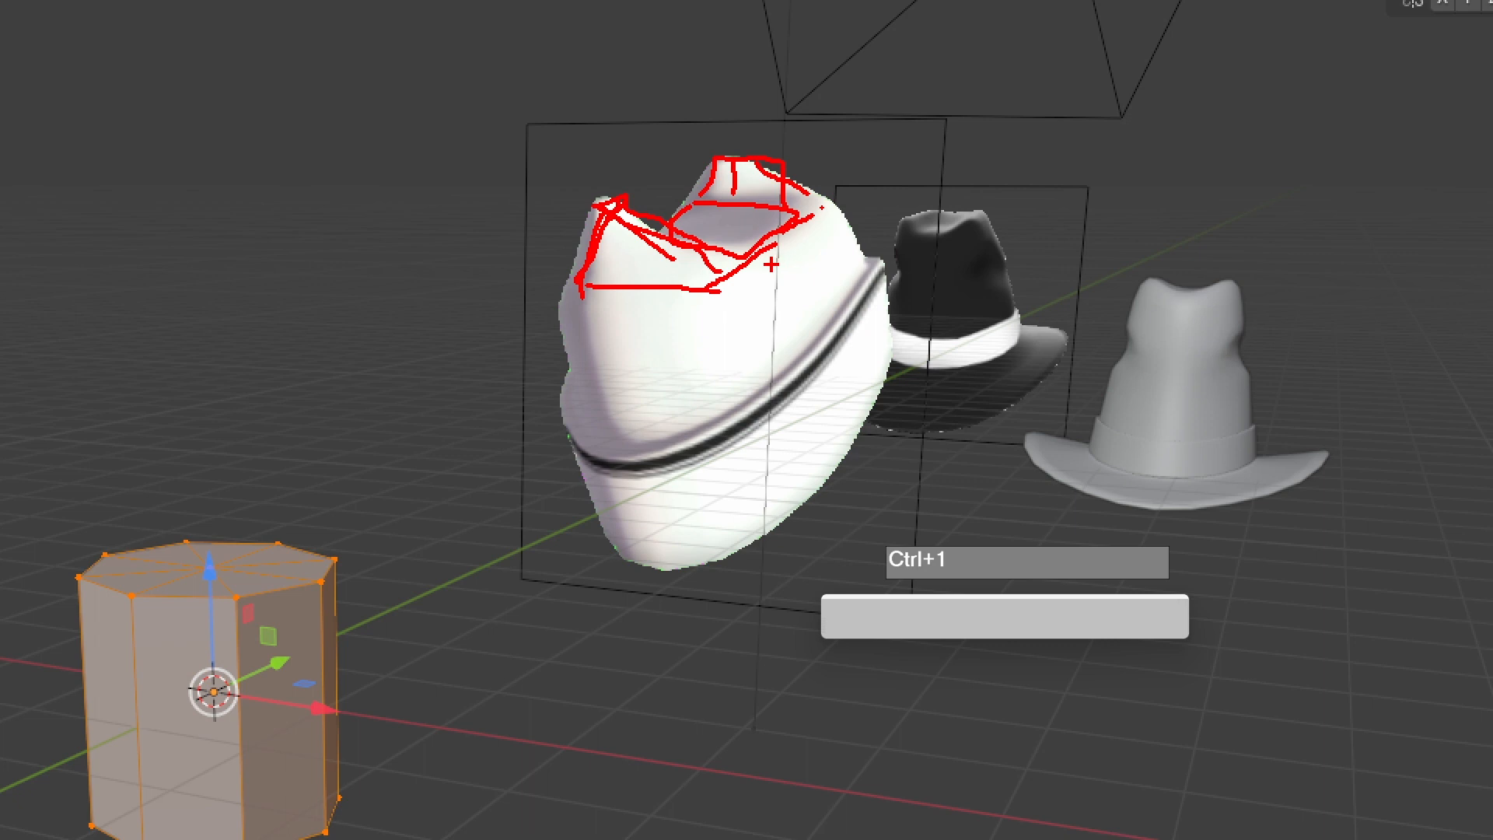
mouse_move(869, 285)
mouse_down()
mouse_move(575, 393)
mouse_move(831, 309)
mouse_up()
mouse_move(1222, 430)
mouse_down()
mouse_move(1019, 445)
mouse_move(1121, 472)
mouse_up()
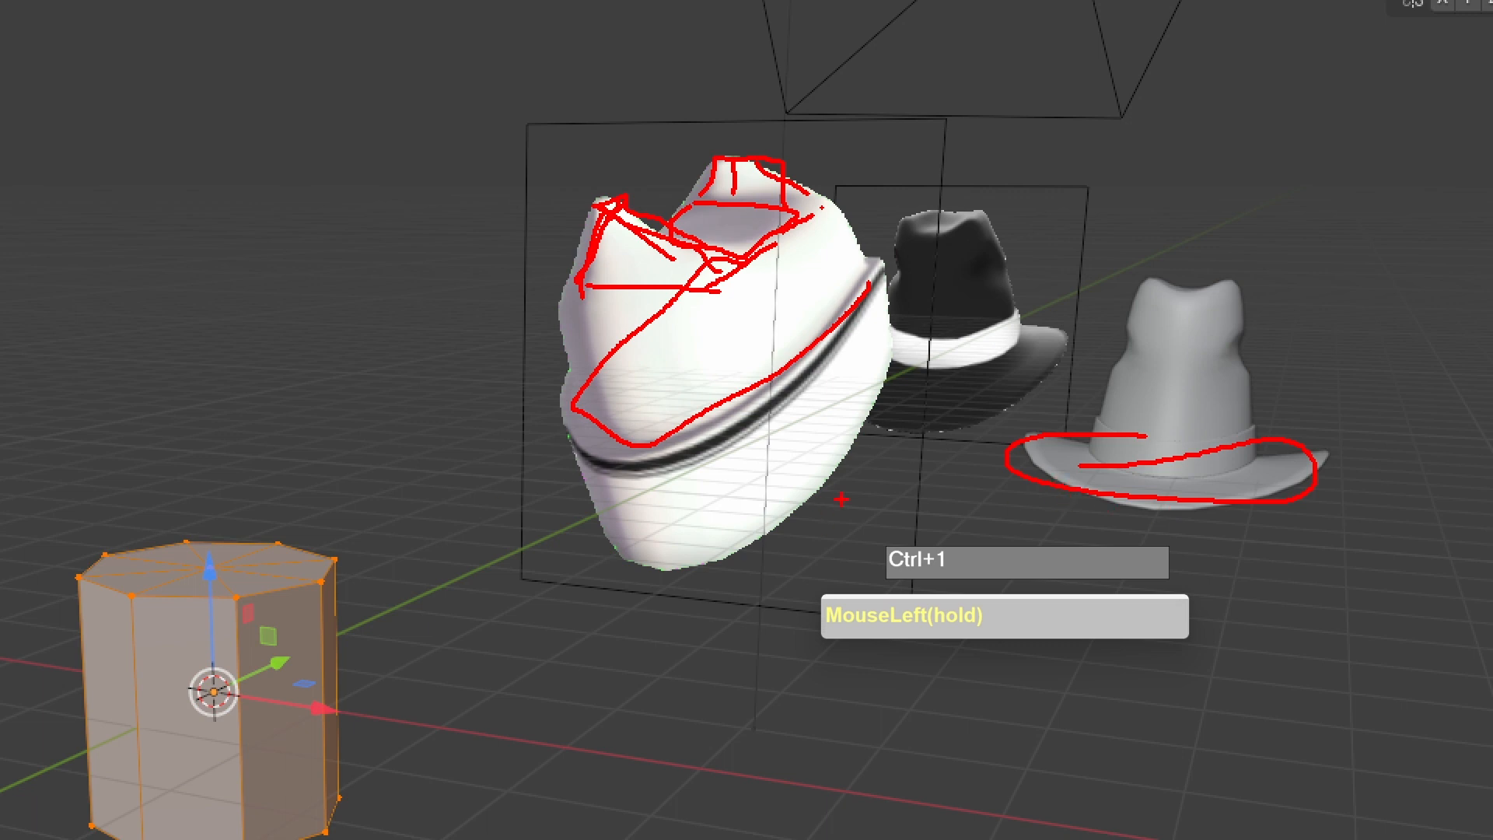
key(Escape)
- Scale the cylinder along the Y axis by 1.768
scroll(819, 319, up, 3)
mouse_move(819, 319)
middle_down()
mouse_move(859, 448)
mouse_move(915, 307)
mouse_move(967, 283)
middle_up()
scroll(859, 448, down, 2)
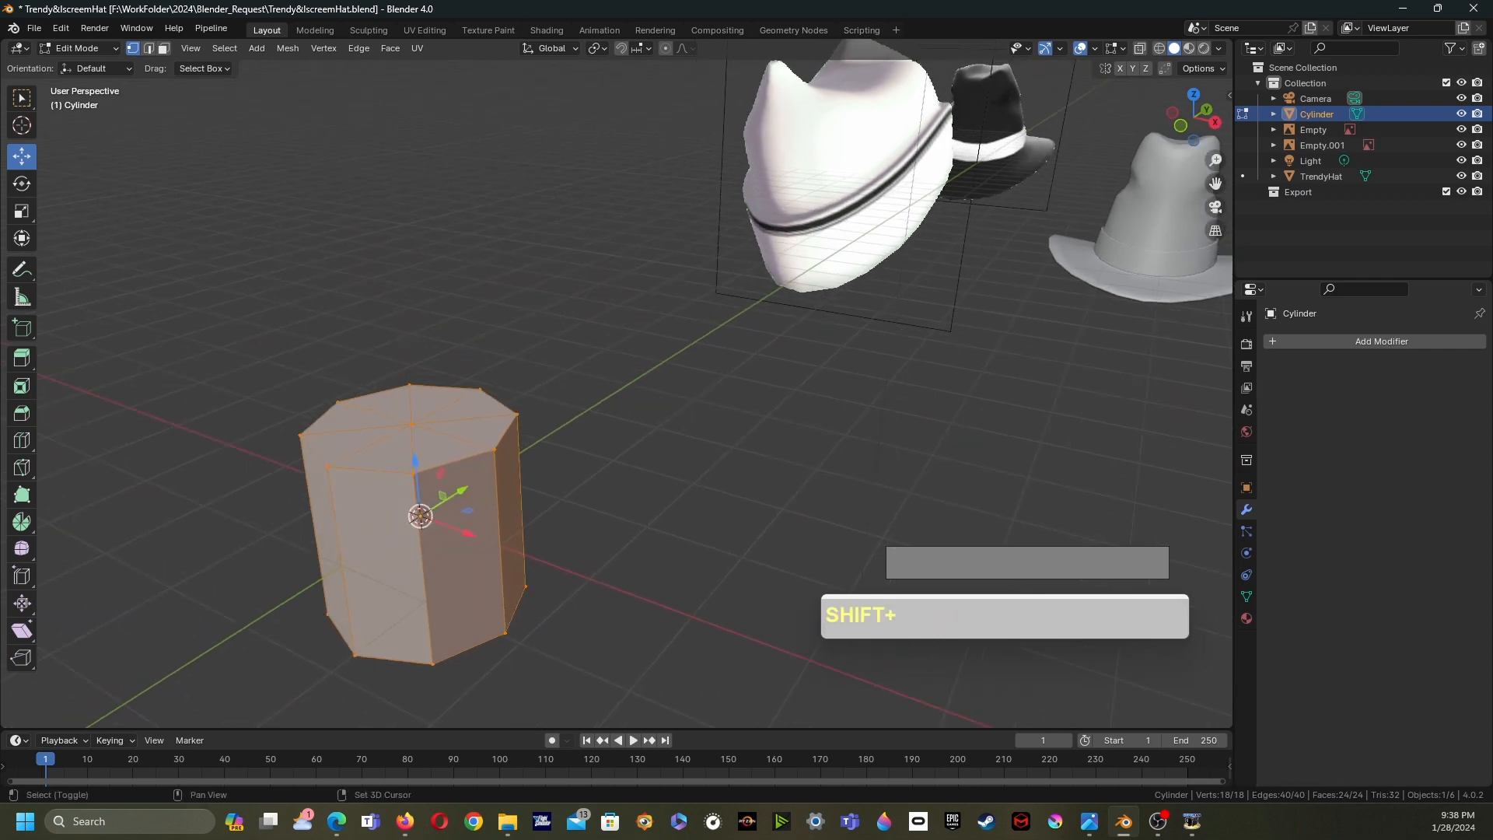
shift+middle_drag(968, 282, 1058, 216)
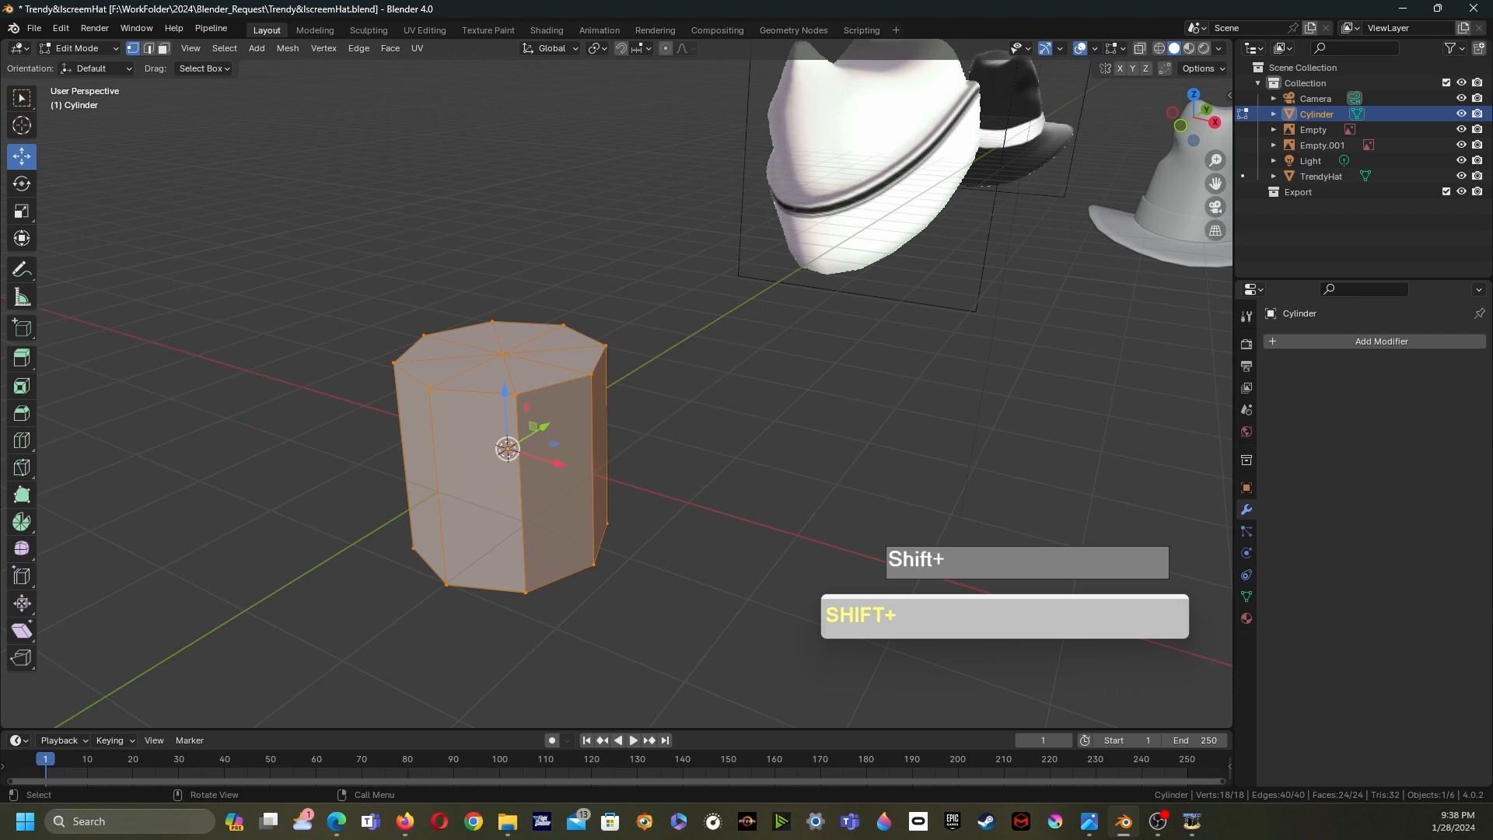
key(s)
key(y)
click(581, 461)
- Knife-cut a closed octagonal loop inside the cylinder's top face
middle_drag(581, 461, 396, 451)
shift+middle_drag(319, 369, 499, 484)
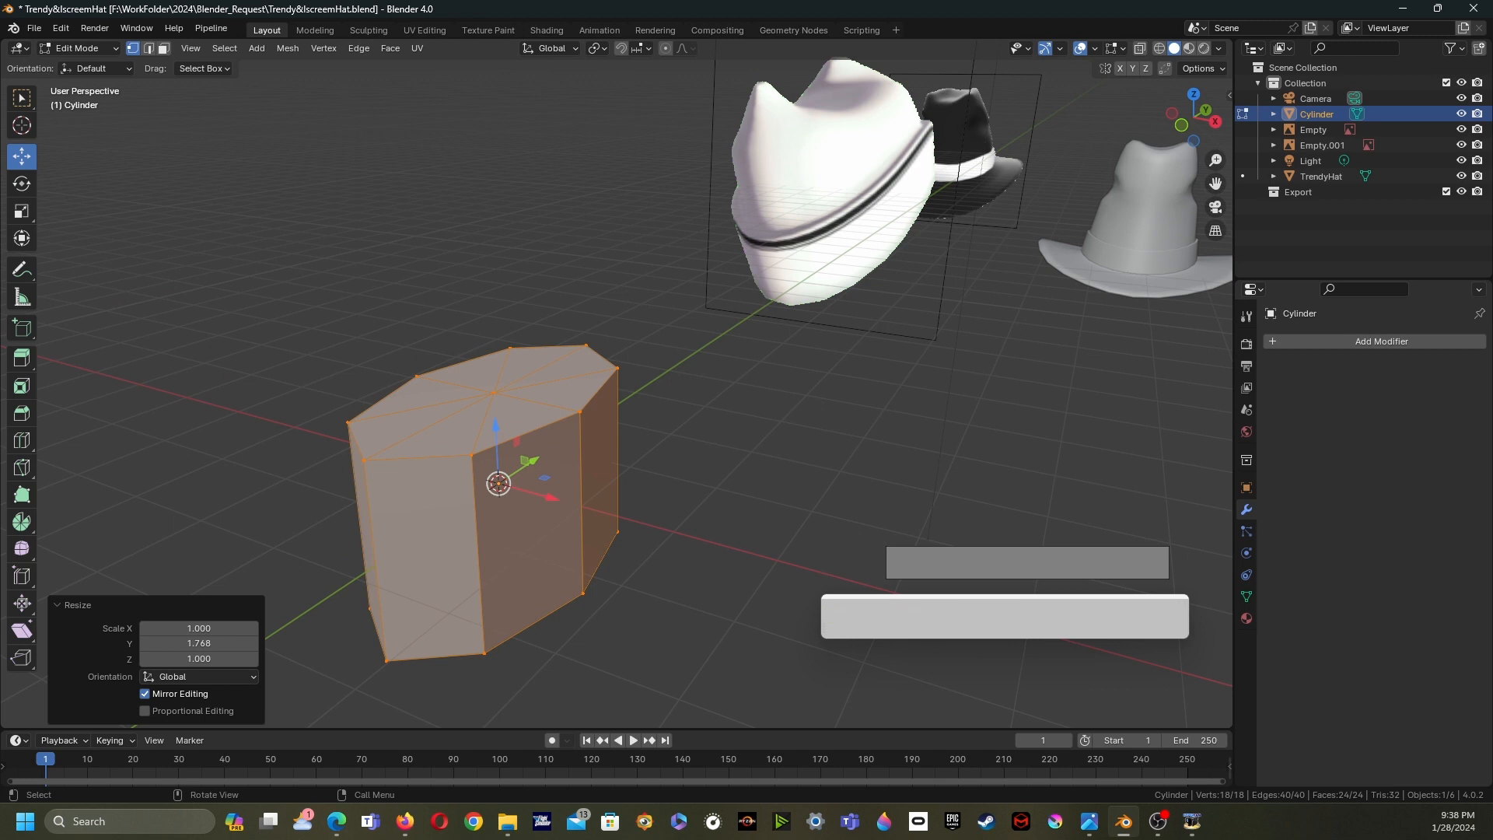
shift+middle_drag(499, 483, 550, 493)
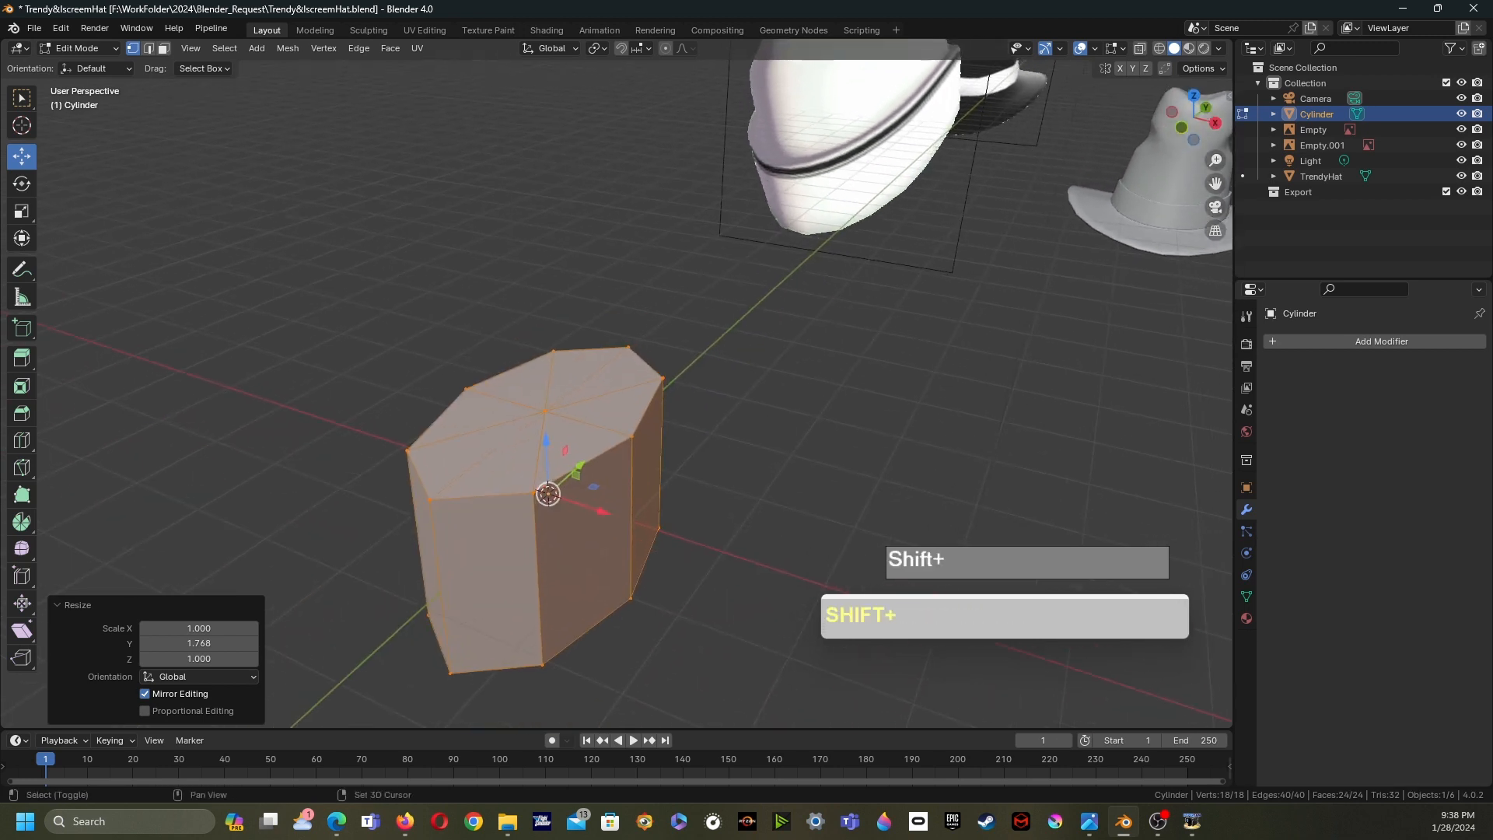
scroll(550, 493, down, 4)
scroll(550, 493, up, 7)
shift+middle_drag(467, 576, 563, 487)
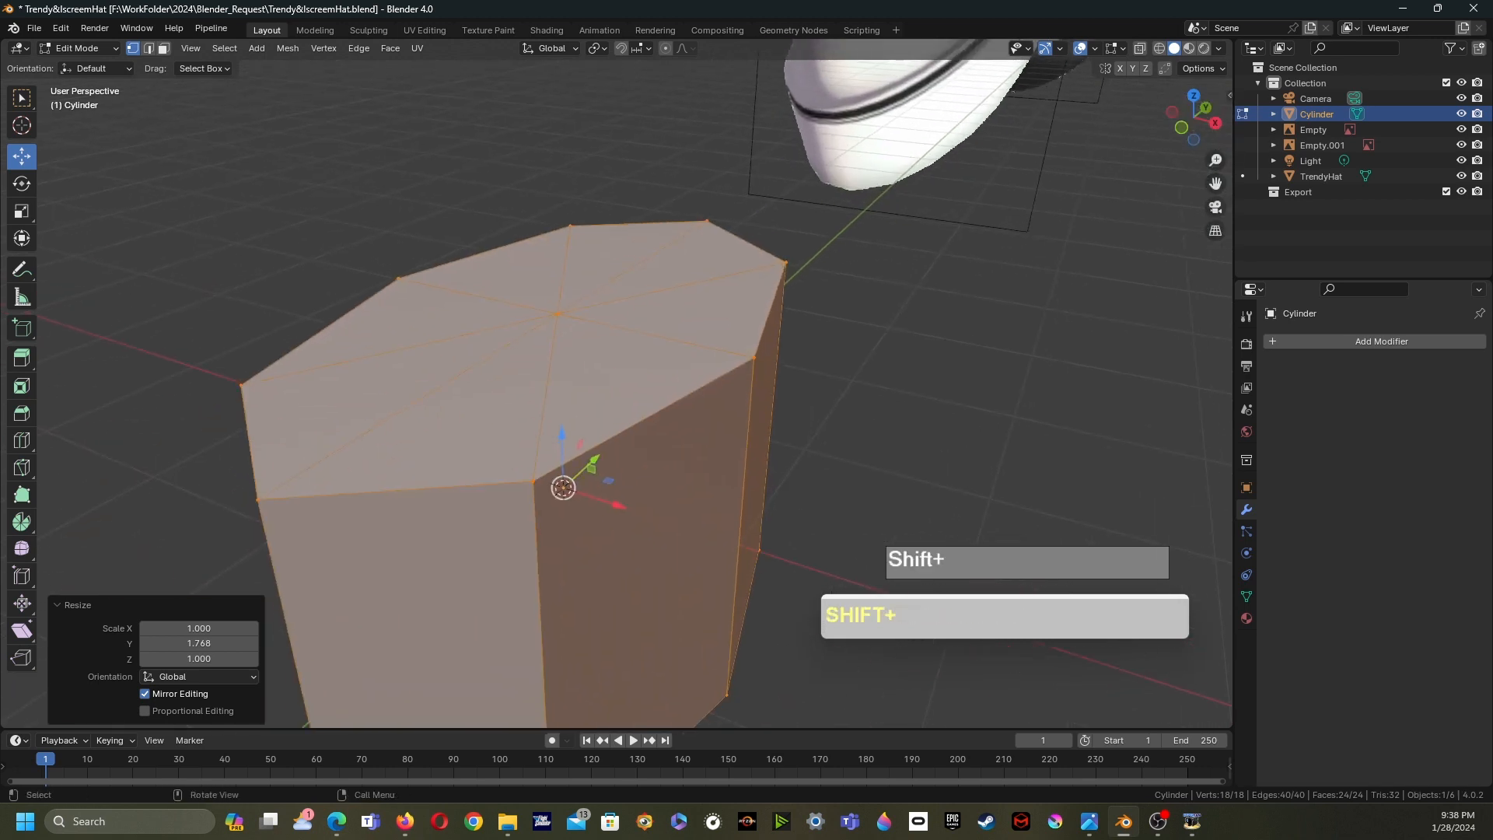
scroll(563, 488, down, 6)
shift+middle_drag(599, 418, 580, 436)
scroll(580, 436, up, 6)
shift+middle_drag(503, 559, 591, 506)
key(k)
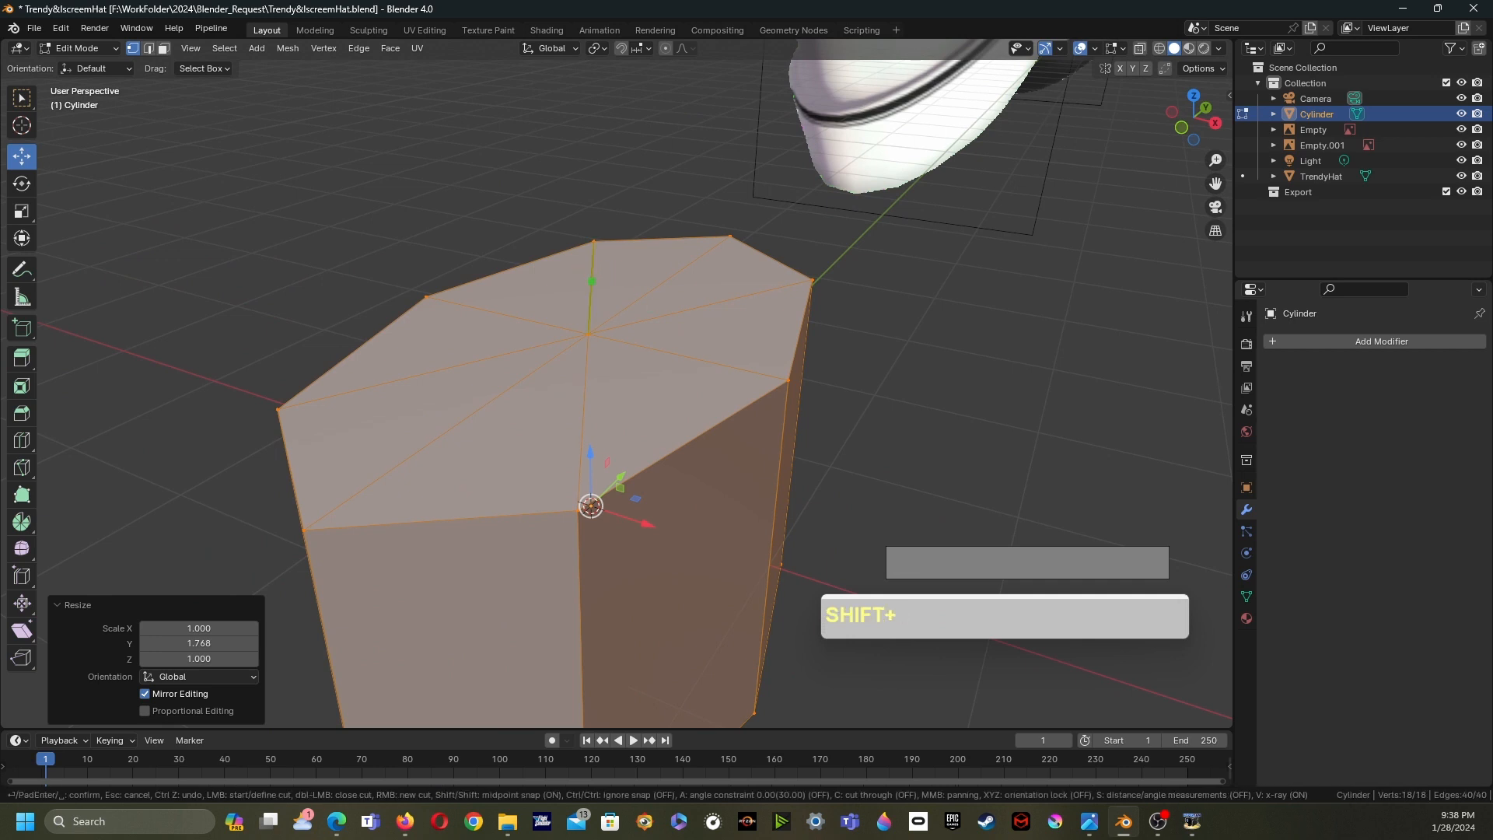
shift+click(592, 280)
shift+click(708, 305)
shift+click(683, 355)
shift+click(584, 405)
shift+click(475, 412)
shift+click(447, 368)
shift+click(503, 314)
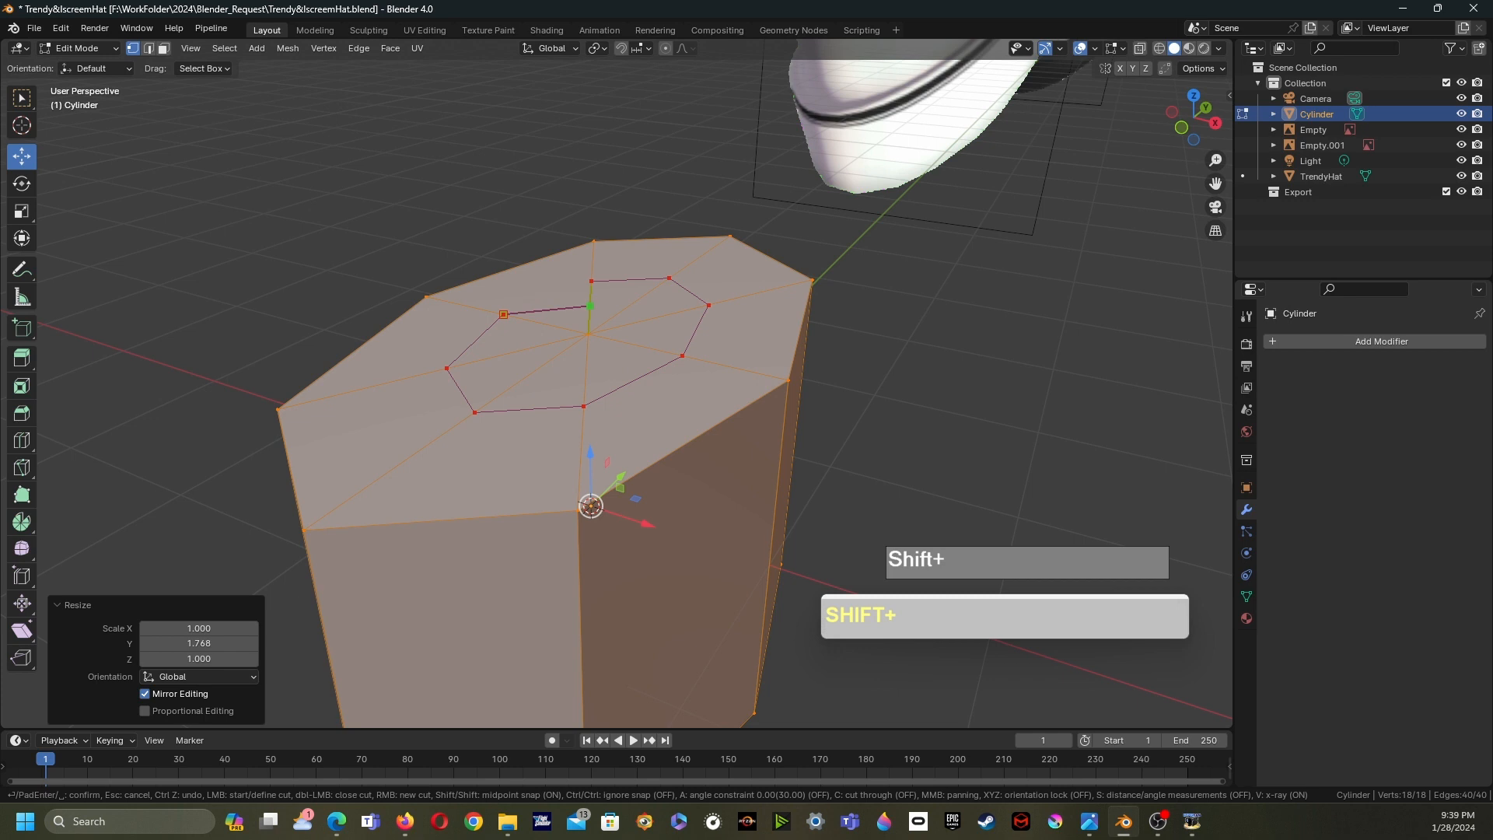
shift+click(591, 281)
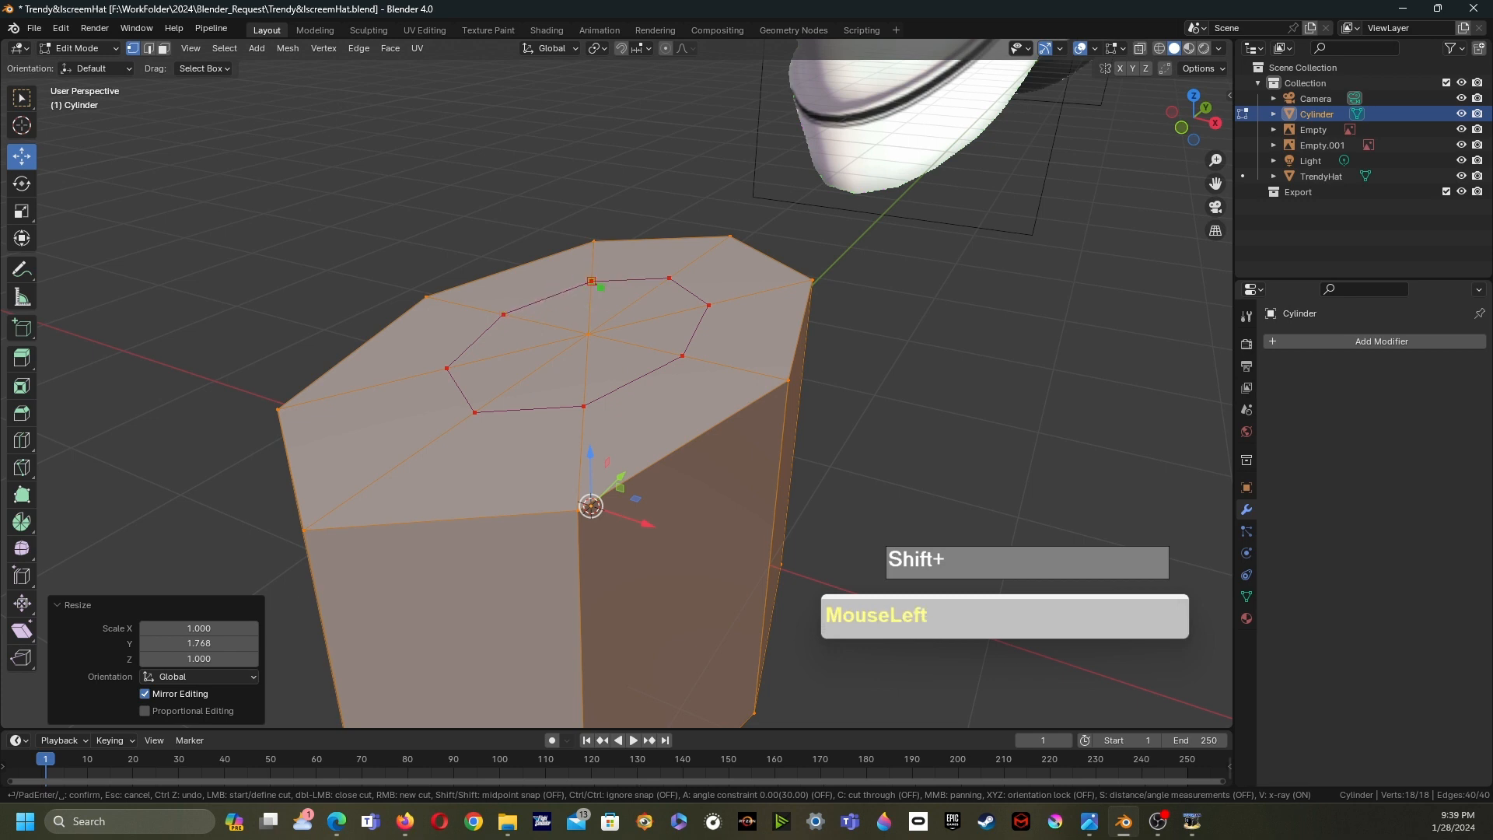
key(Return)
- Raise two opposite top vertices about 0.78 m along Z with smooth proportional editing at size 1.464
scroll(614, 381, down, 3)
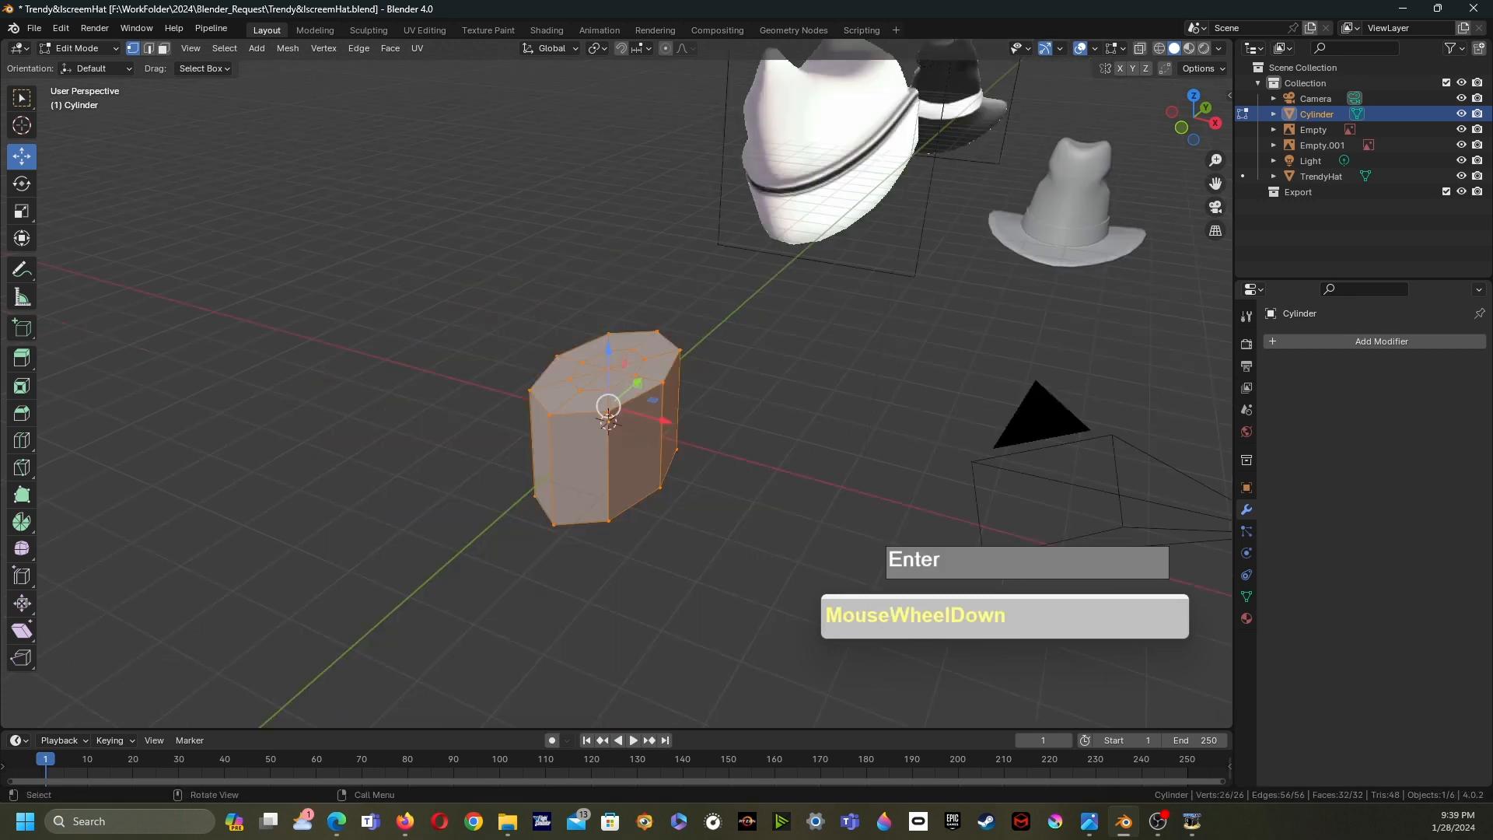
scroll(614, 381, up, 3)
scroll(614, 381, down, 1)
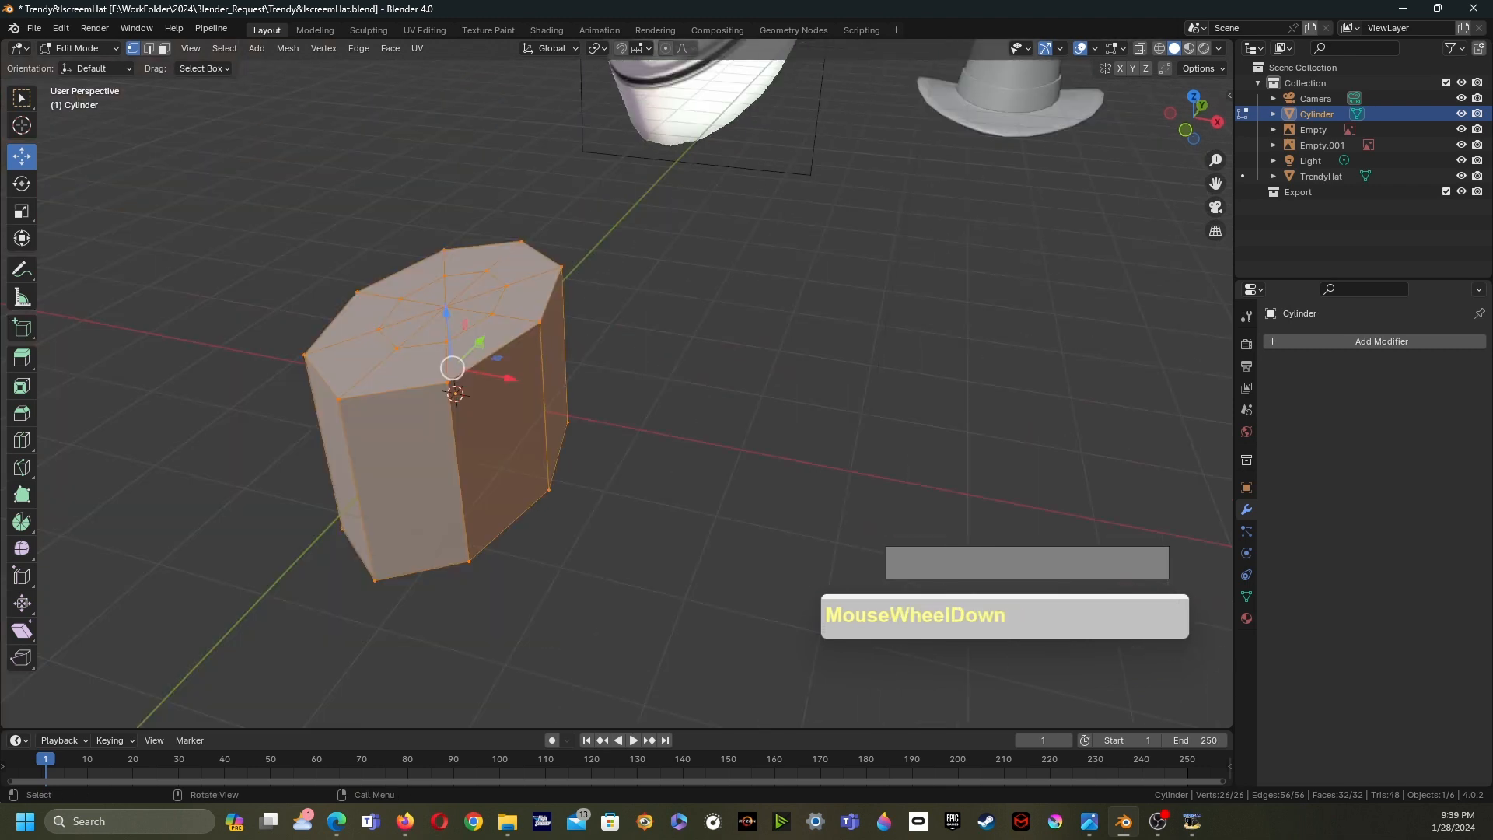
click(22, 98)
shift+middle_drag(498, 327, 529, 456)
scroll(540, 467, down, 2)
shift+middle_drag(717, 110, 793, 230)
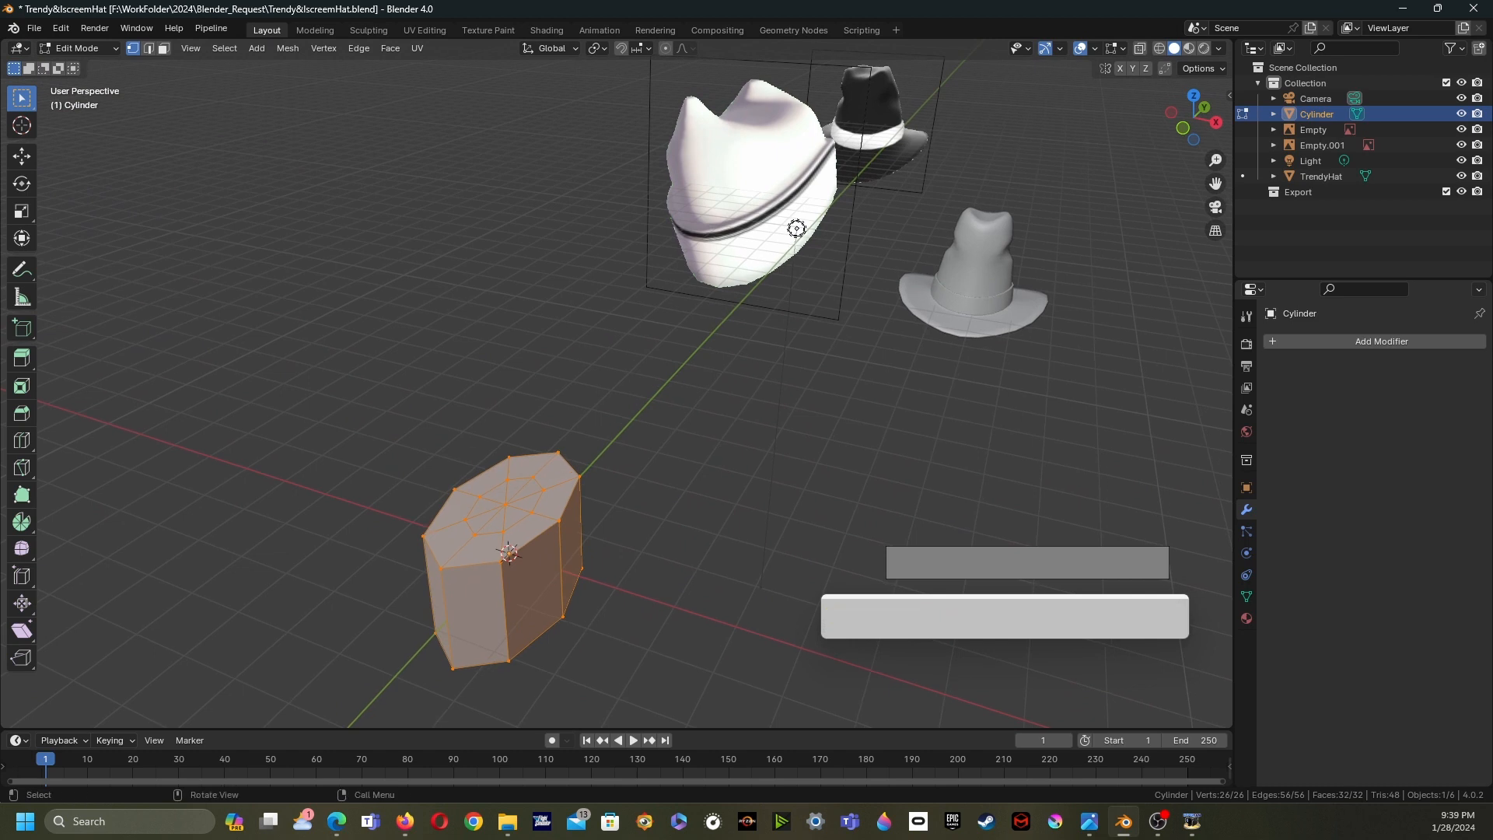
shift+scroll(796, 227, up, 2)
shift+click(840, 238)
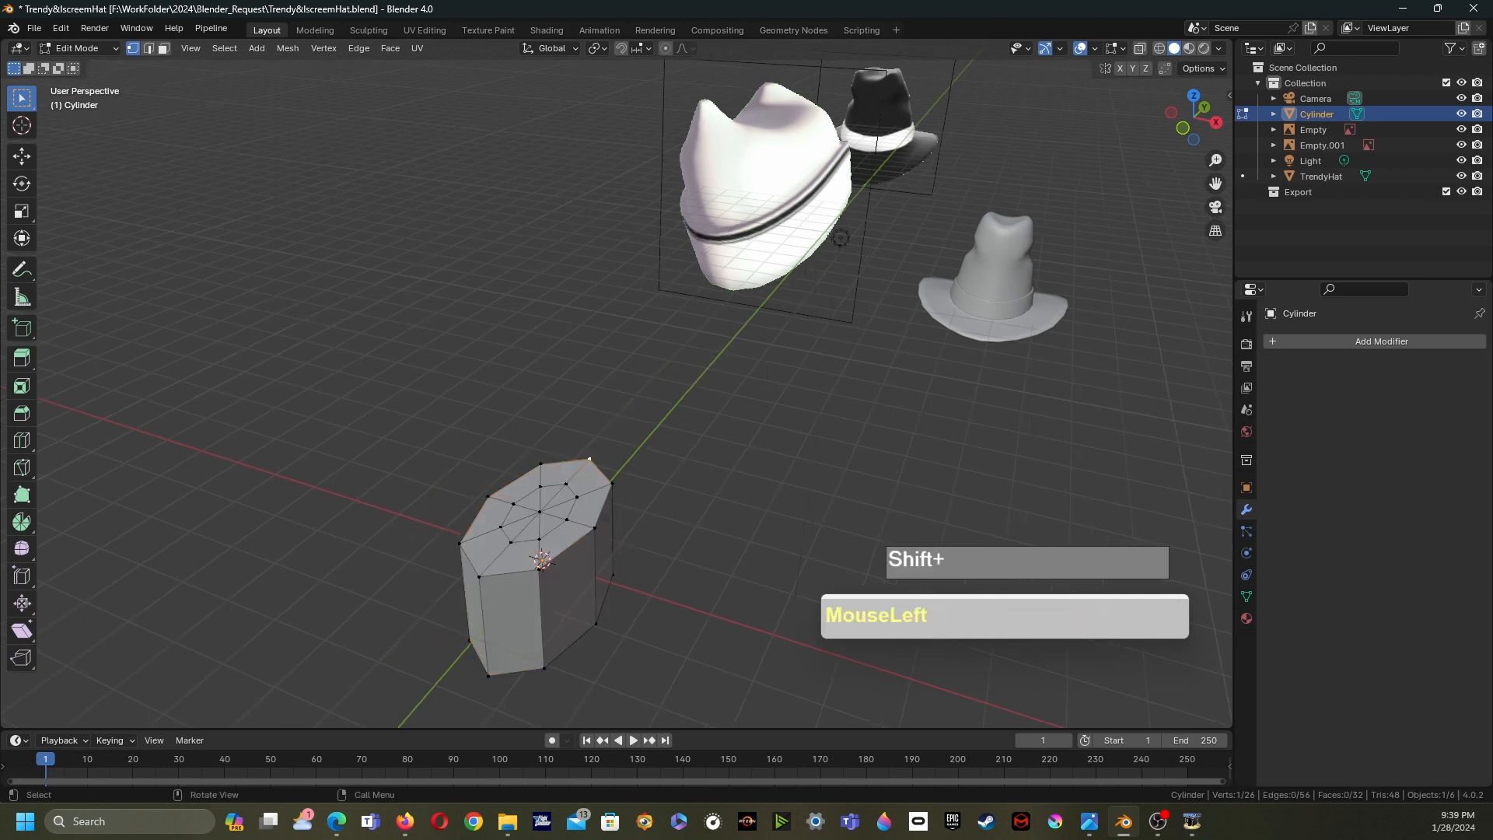
shift+middle_drag(839, 238, 844, 180)
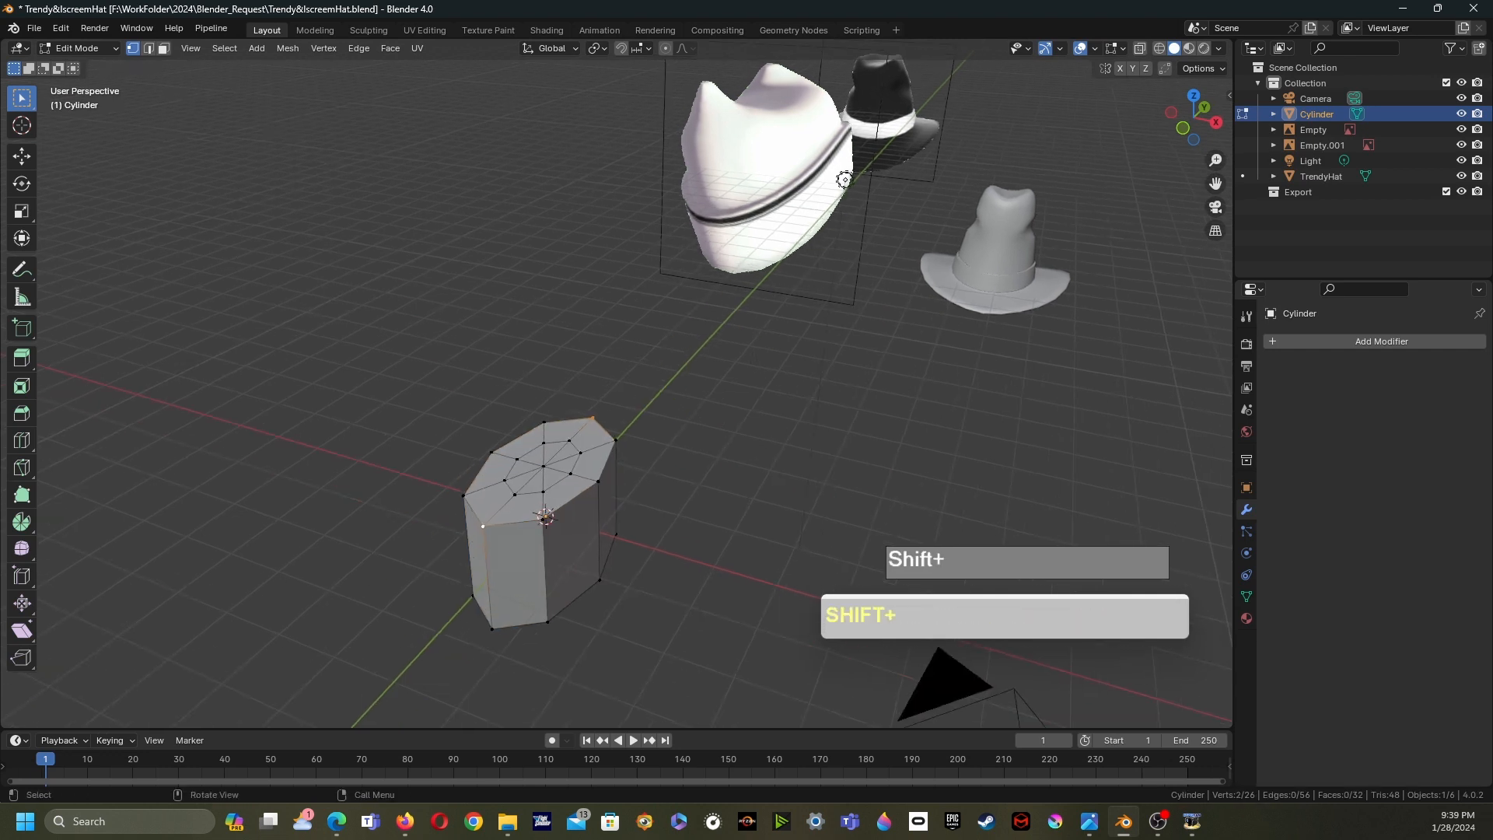
click(665, 48)
key(g)
key(z)
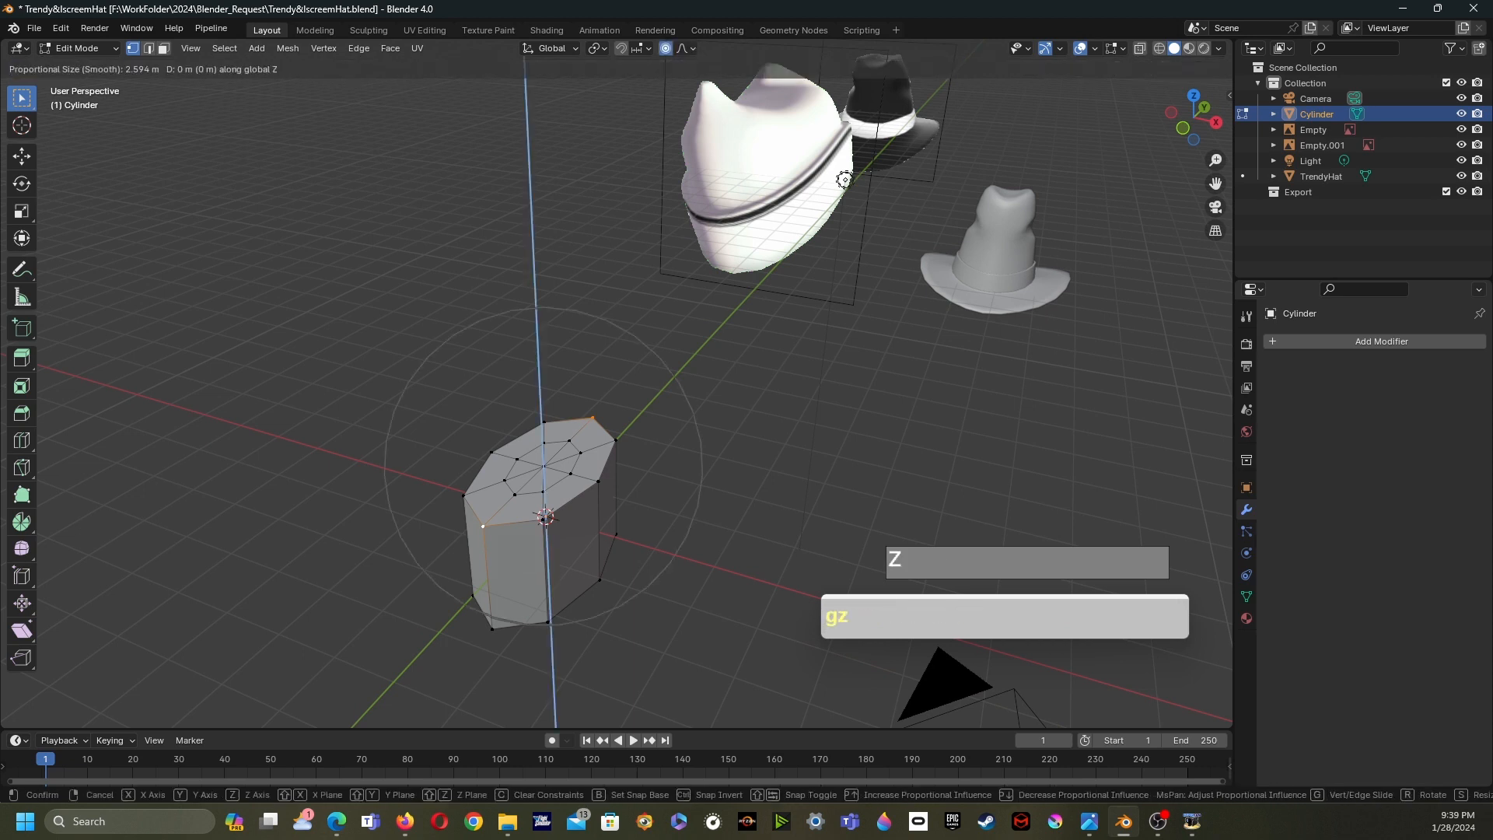
scroll(844, 179, down, 2)
scroll(845, 180, up, 5)
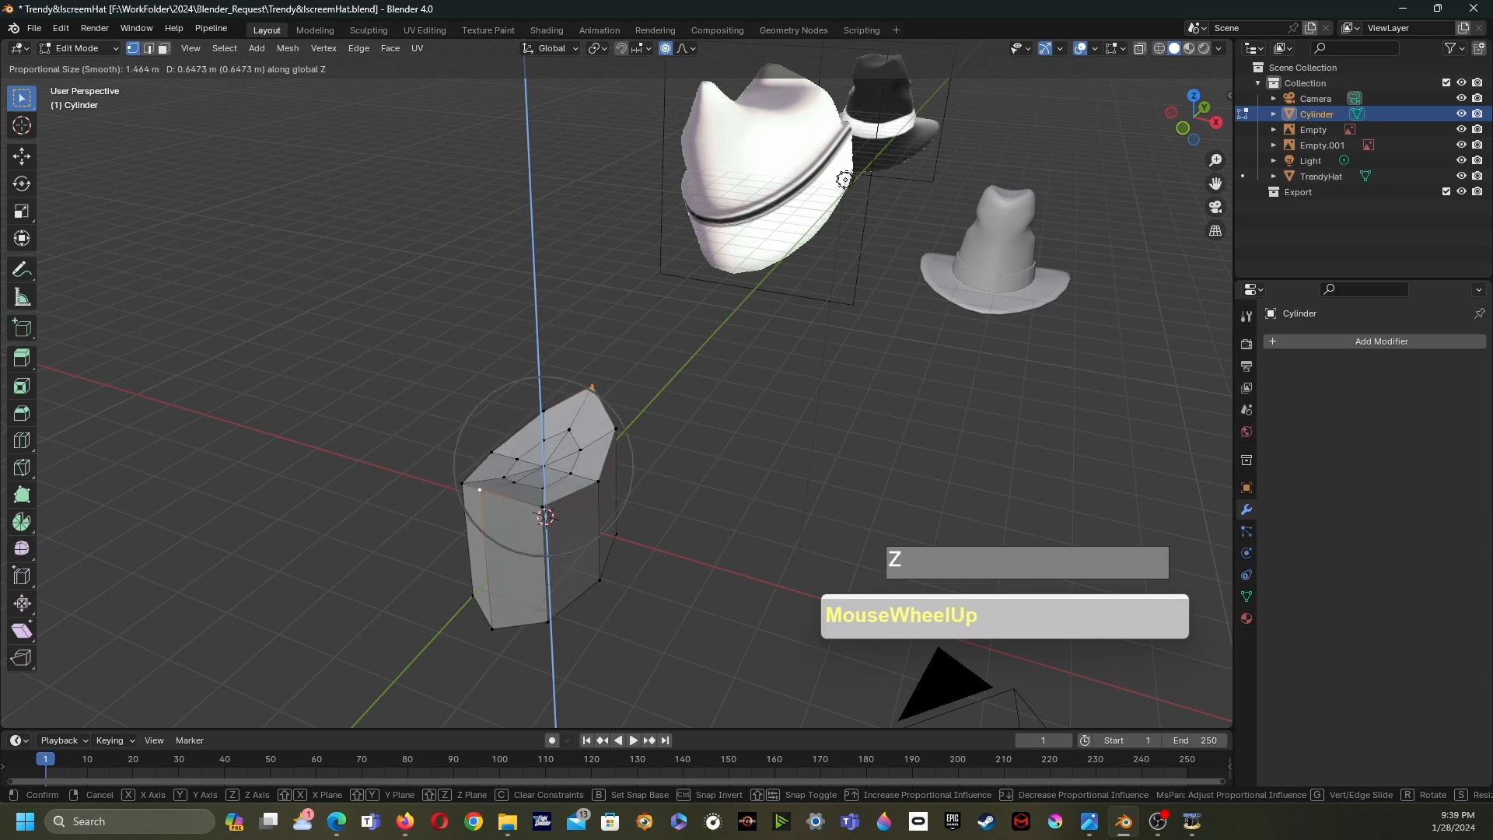
click(590, 381)
- Add a horizontal loop cut around the cylinder's sides, slid to factor -0.503
middle_drag(591, 381, 537, 385)
shift+middle_drag(537, 385, 669, 373)
scroll(544, 389, up, 3)
scroll(668, 373, down, 5)
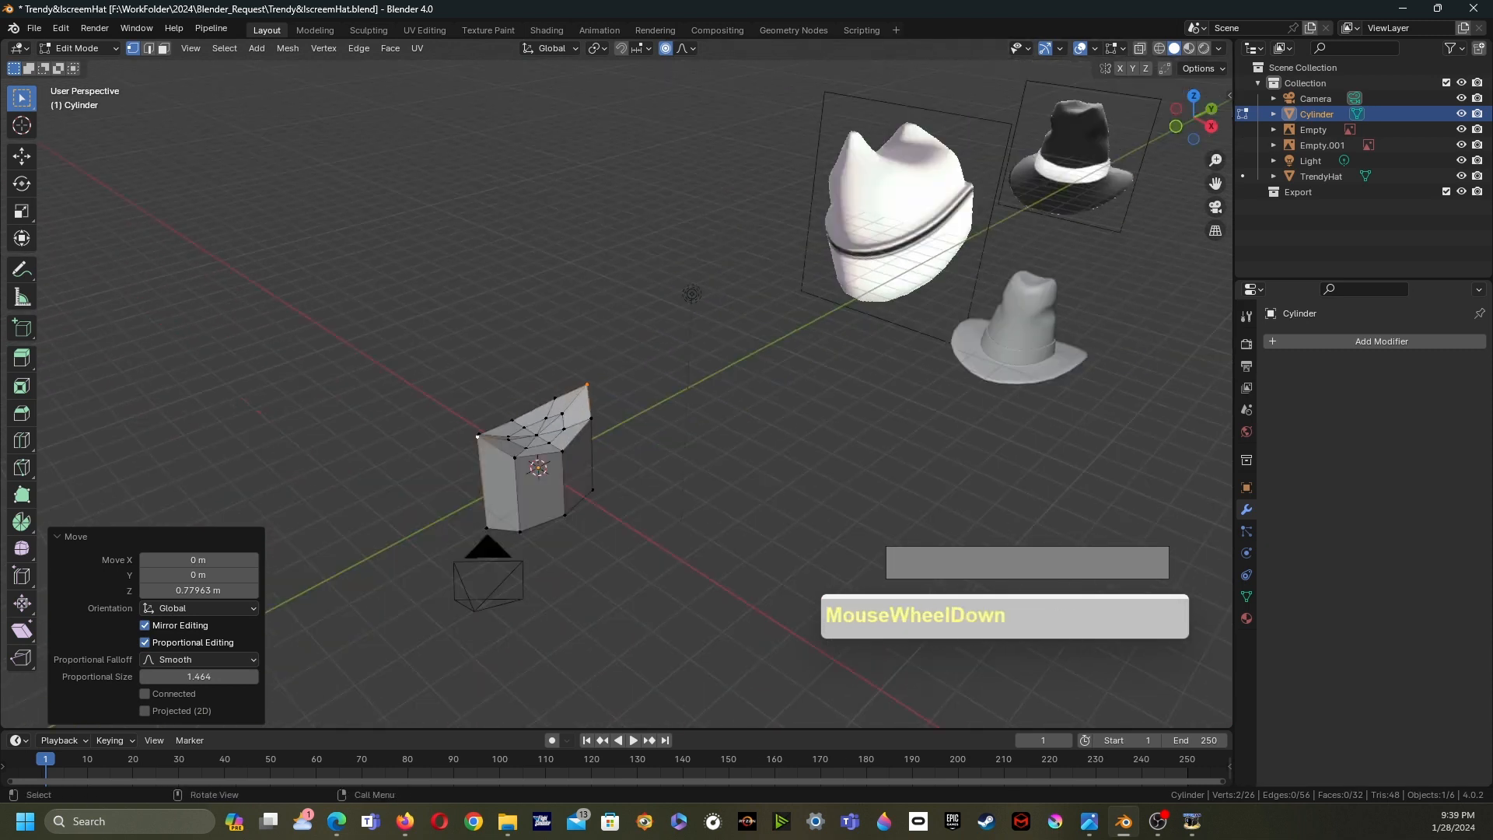
scroll(614, 388, up, 2)
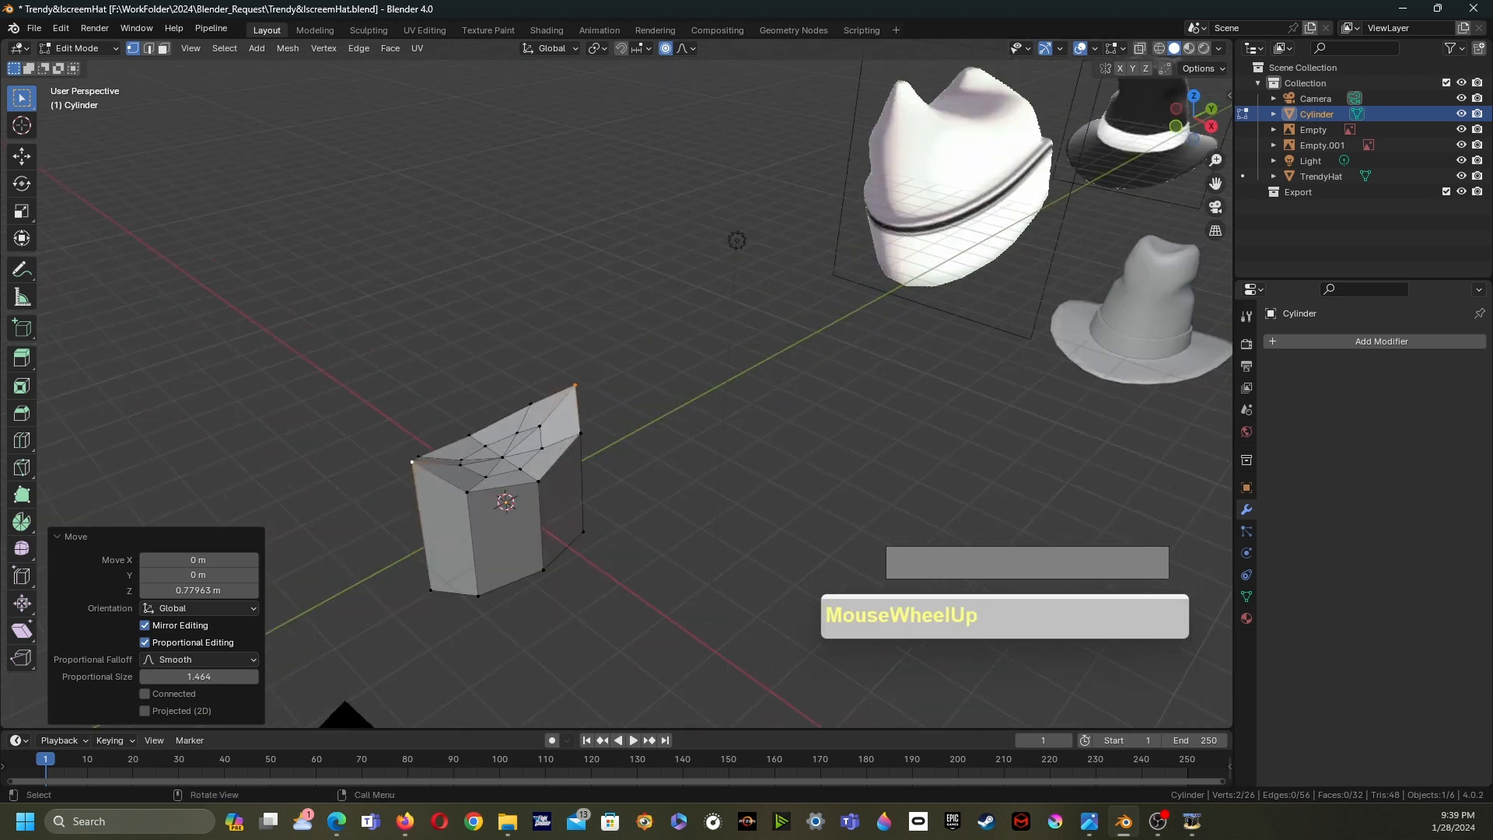
key(ctrl+r)
click(535, 486)
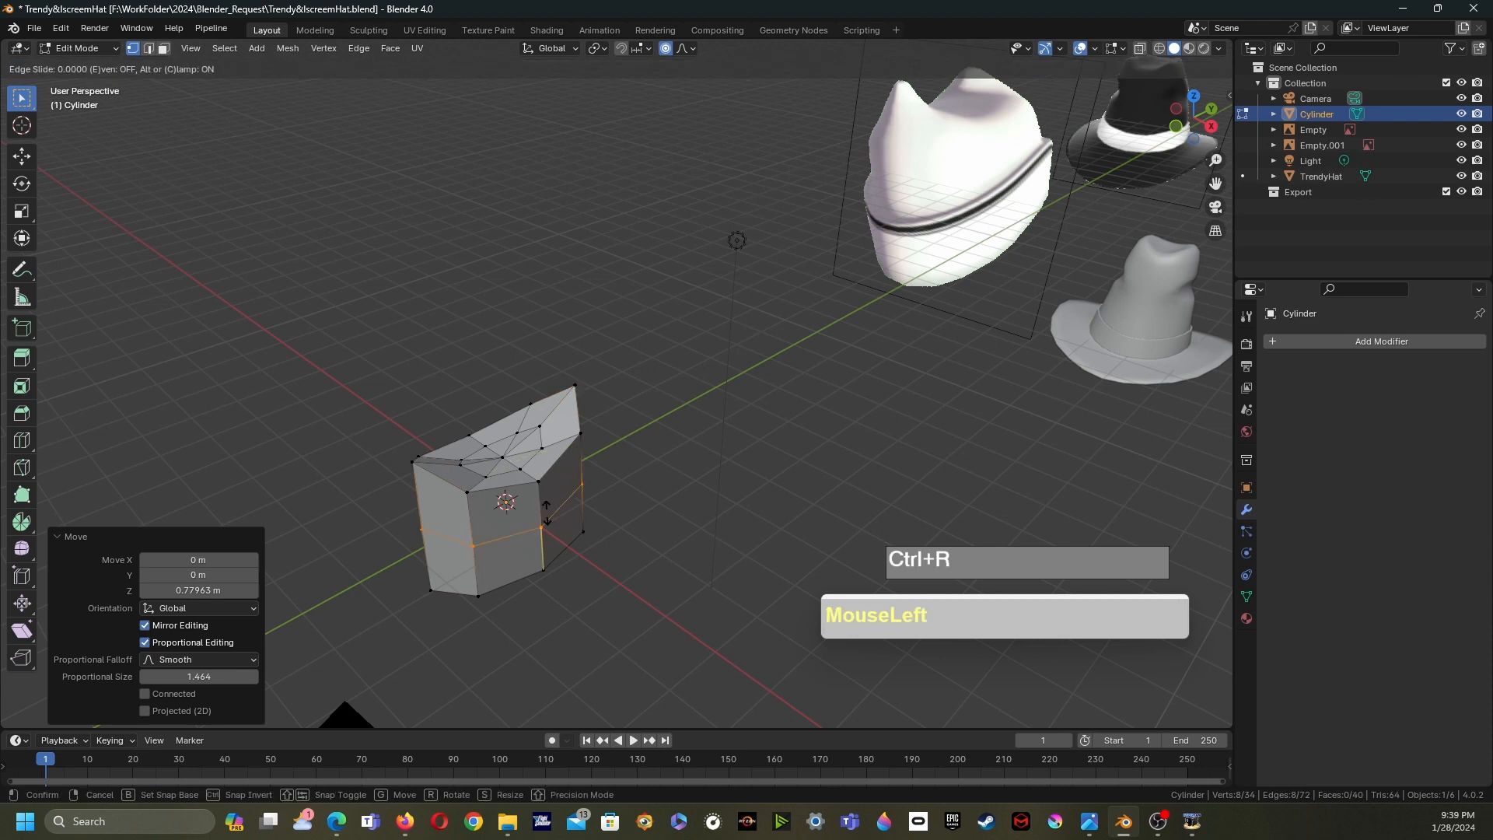
click(534, 489)
middle_drag(535, 488, 544, 467)
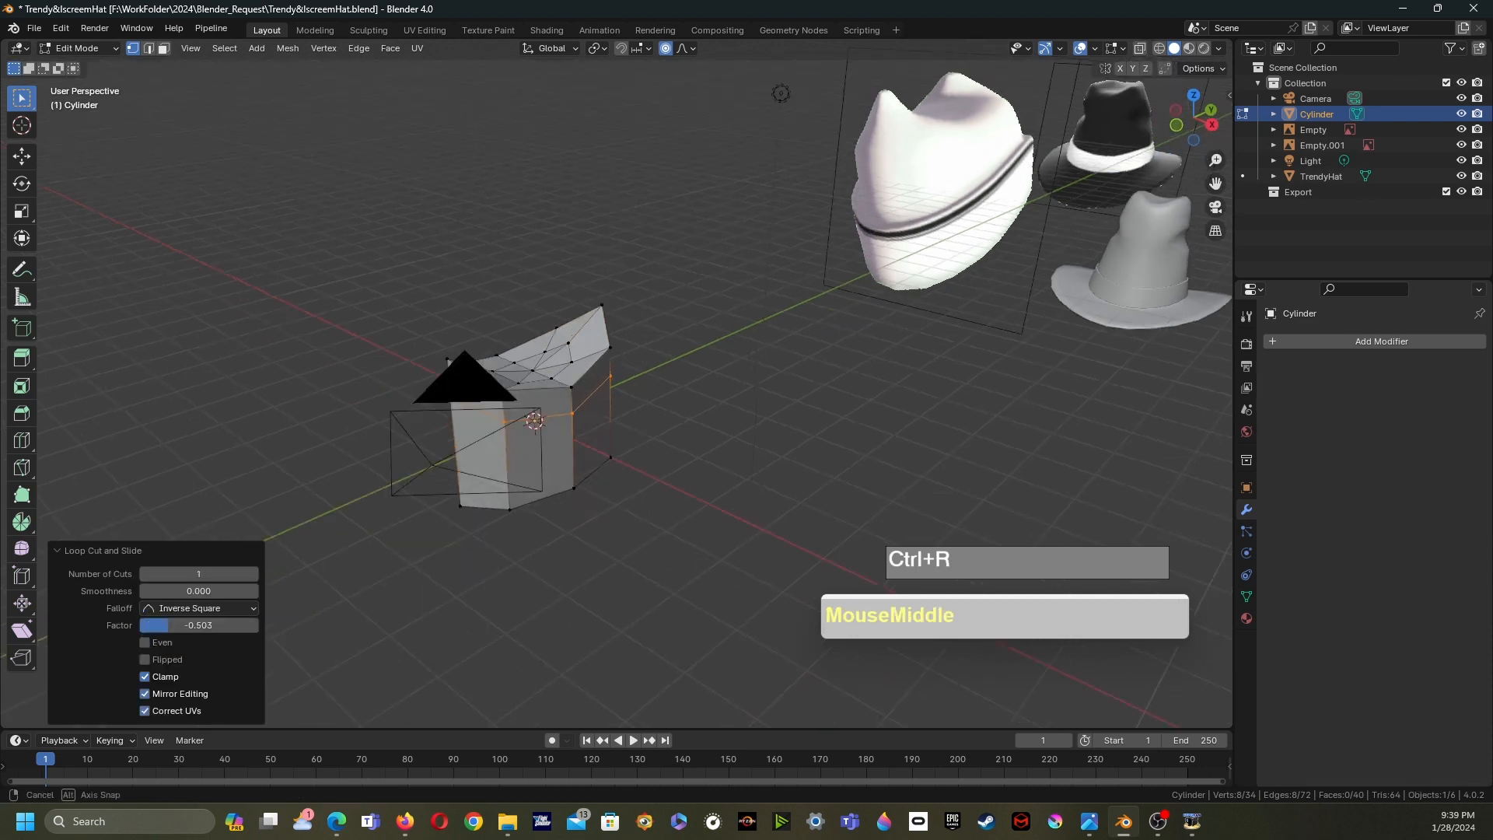
scroll(544, 466, up, 4)
shift+middle_drag(614, 389, 766, 447)
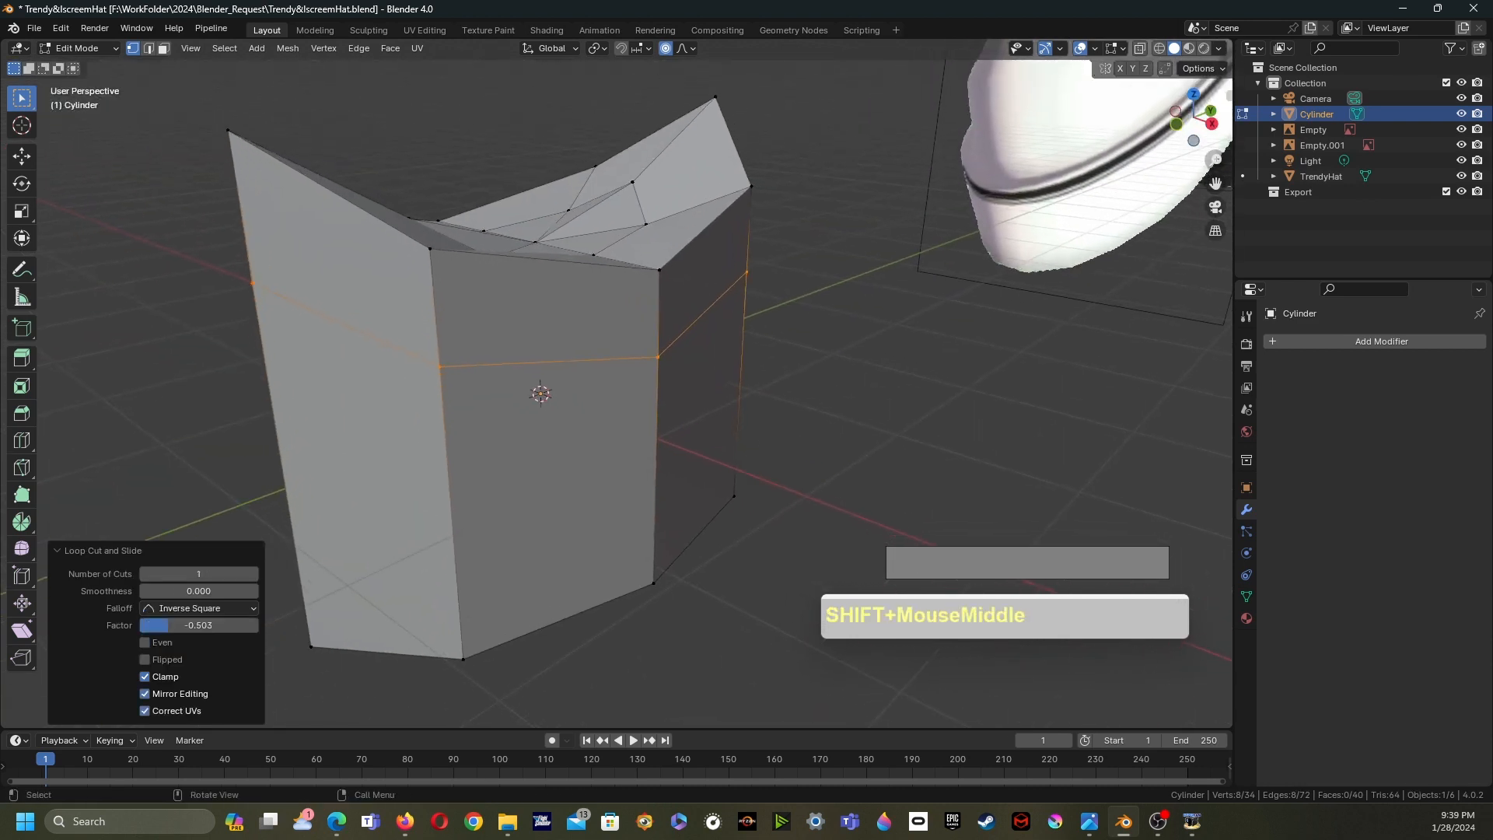
key(s)
key(z)
key(0)
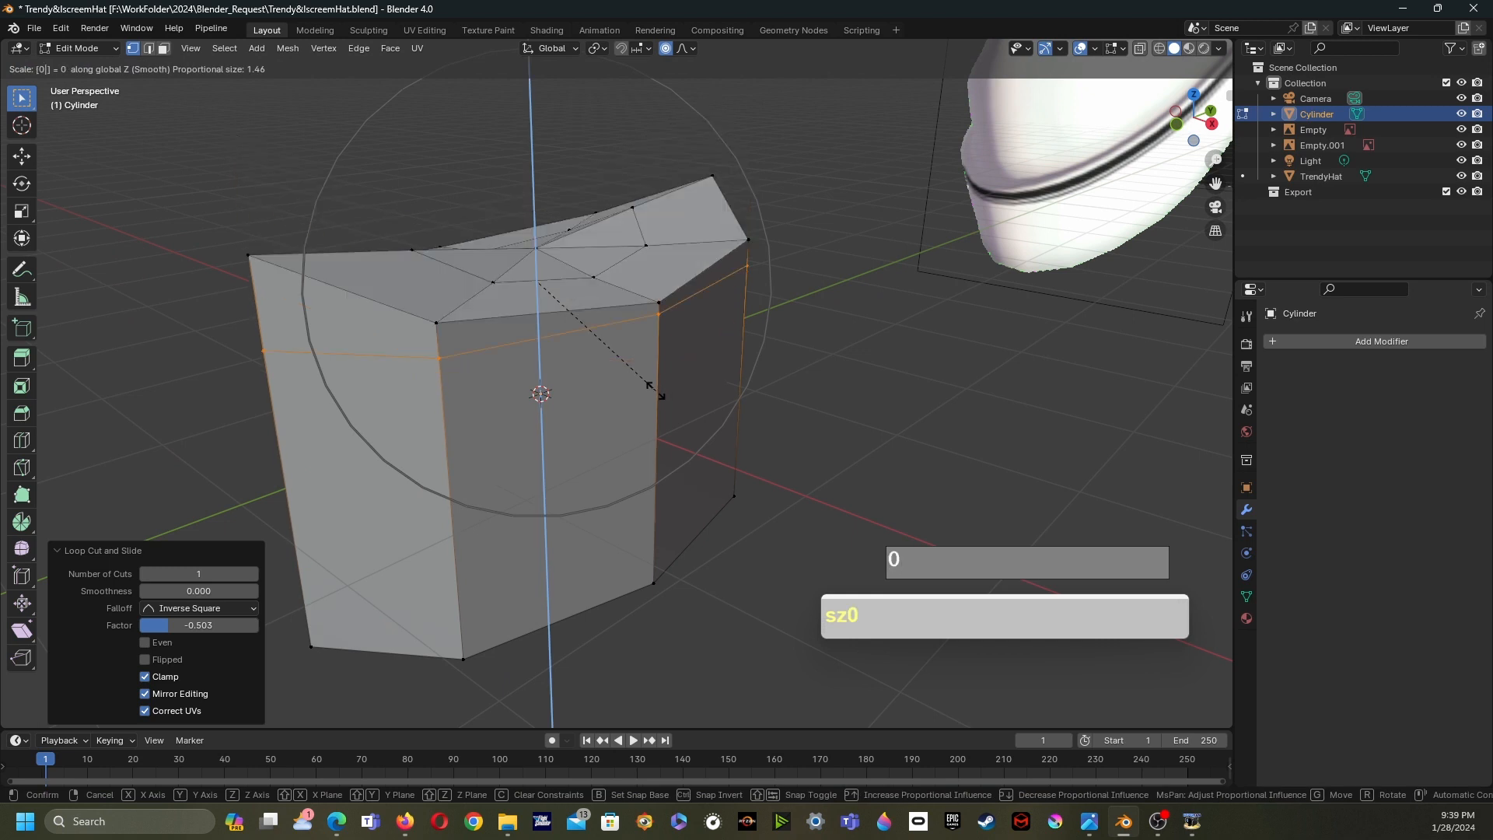
right_click(653, 389)
- Turn off proportional editing and flatten the new edge loop to zero scale along Z
click(666, 48)
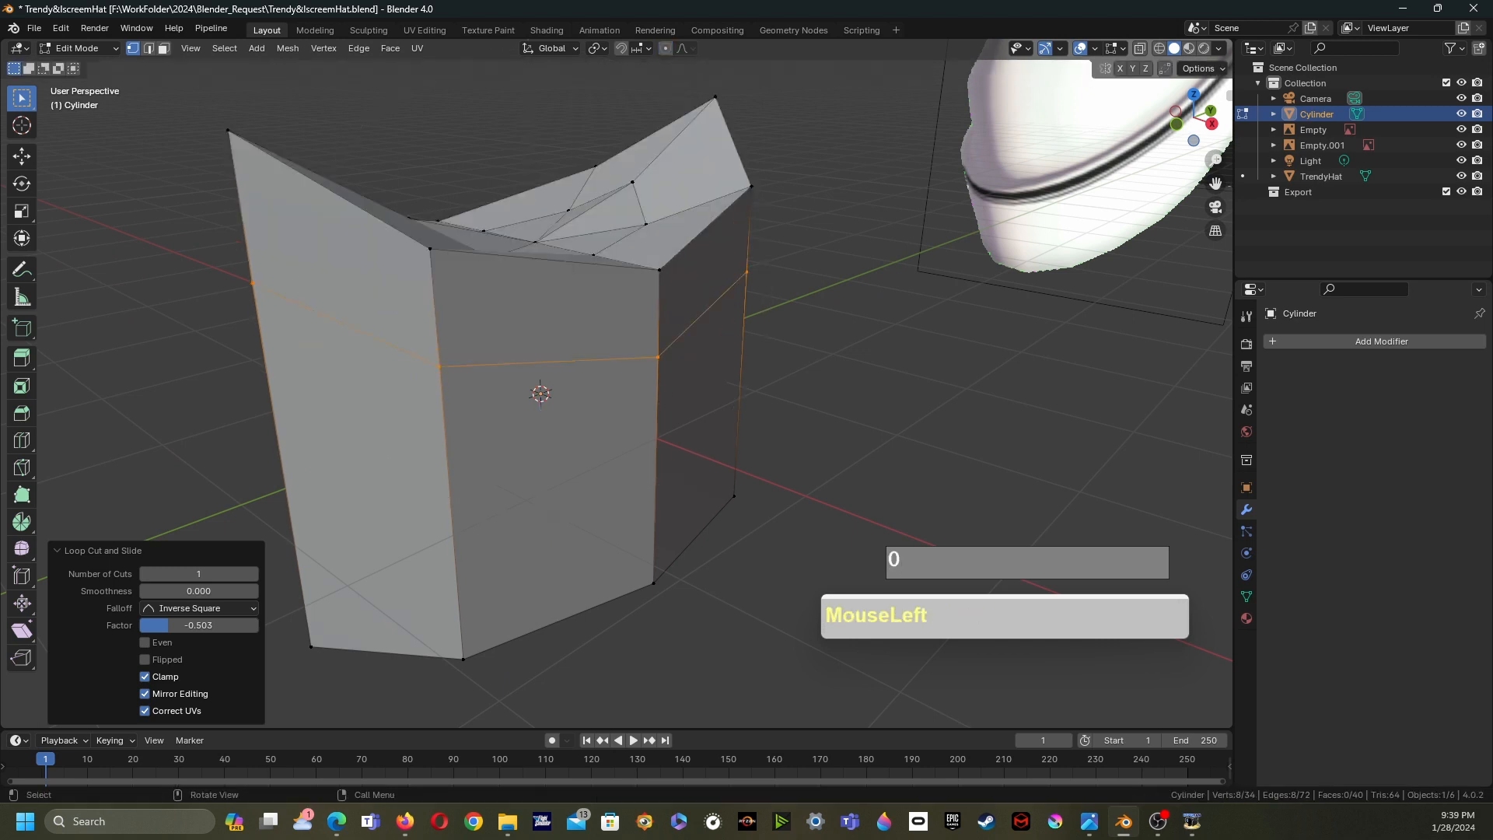
key(s)
key(z)
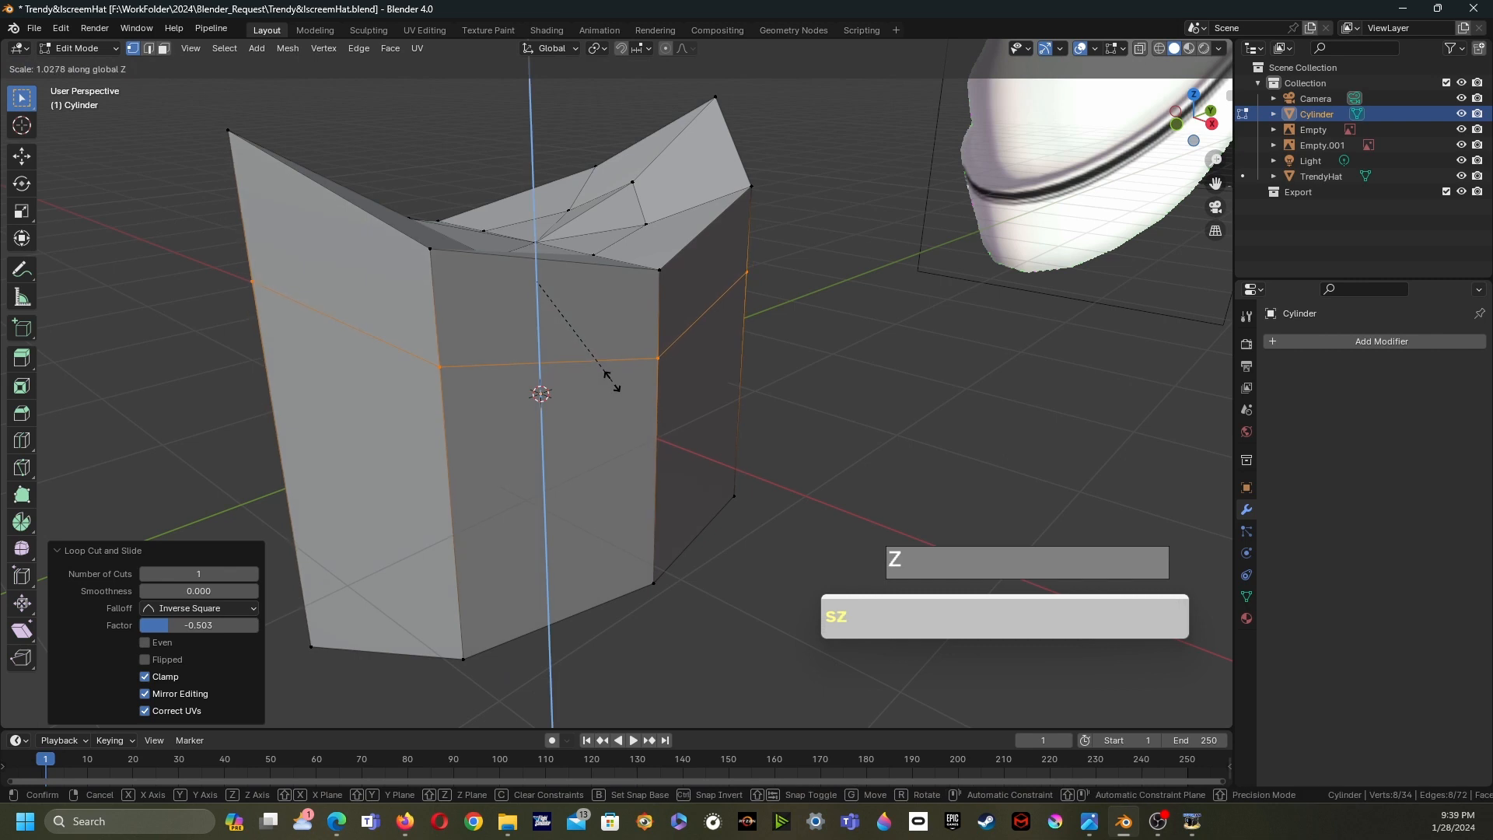
key(0)
click(609, 378)
- Scale the two raised top corner vertices of the crown along Y
middle_drag(610, 377, 591, 404)
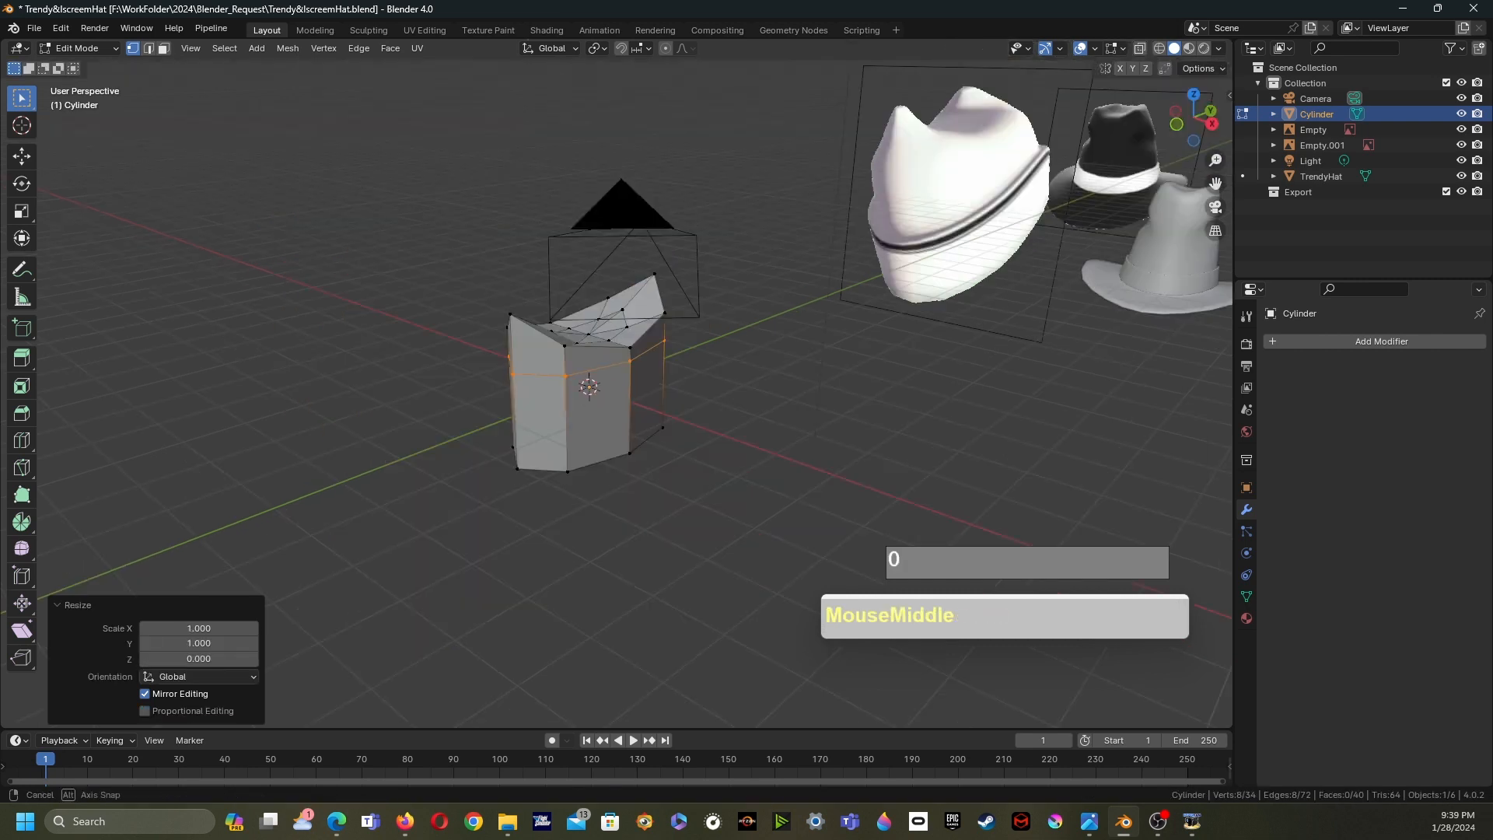
scroll(591, 405, up, 2)
scroll(591, 404, down, 2)
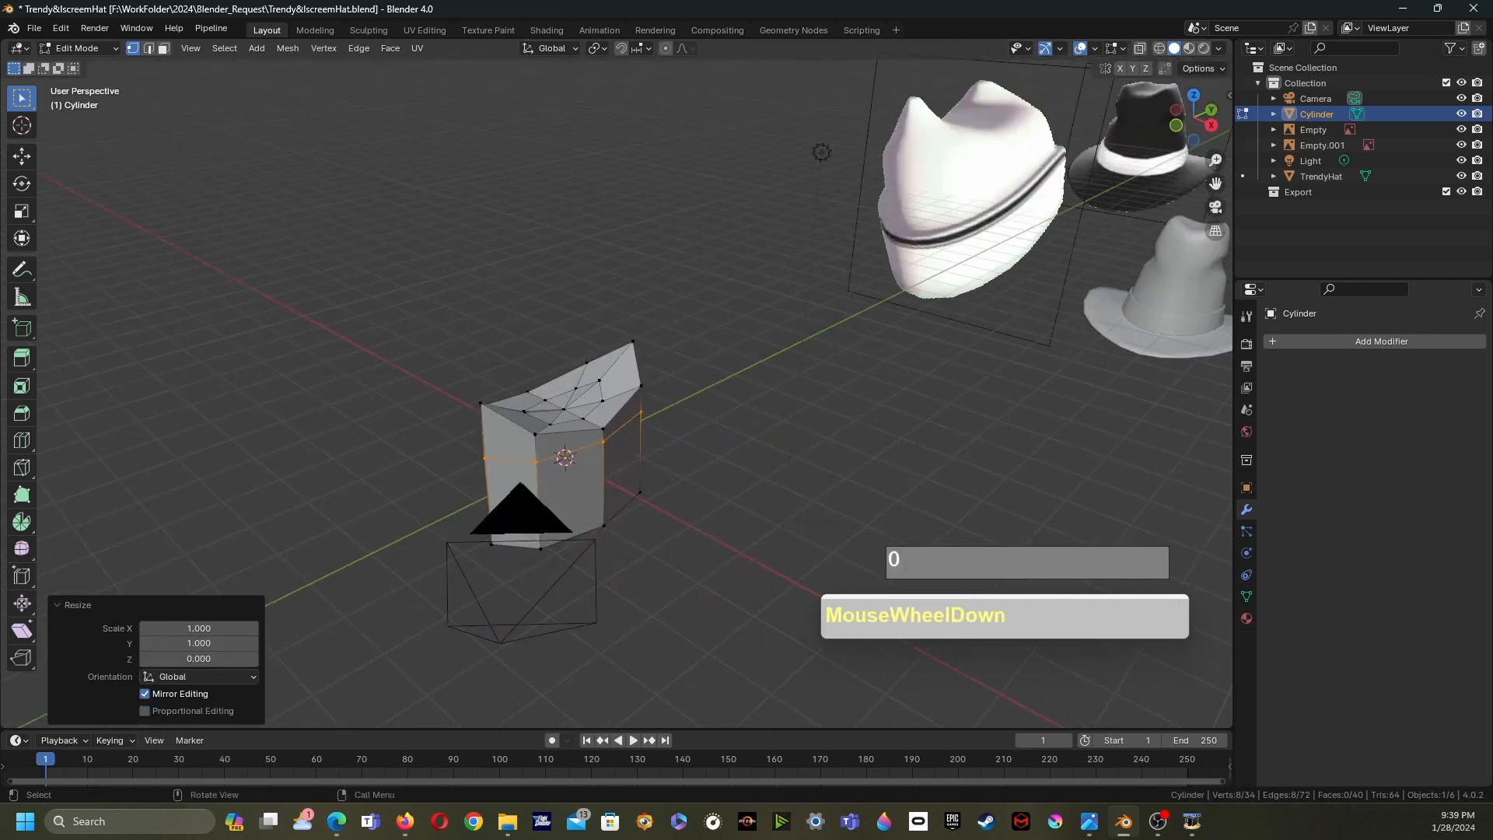
click(480, 402)
shift+click(632, 341)
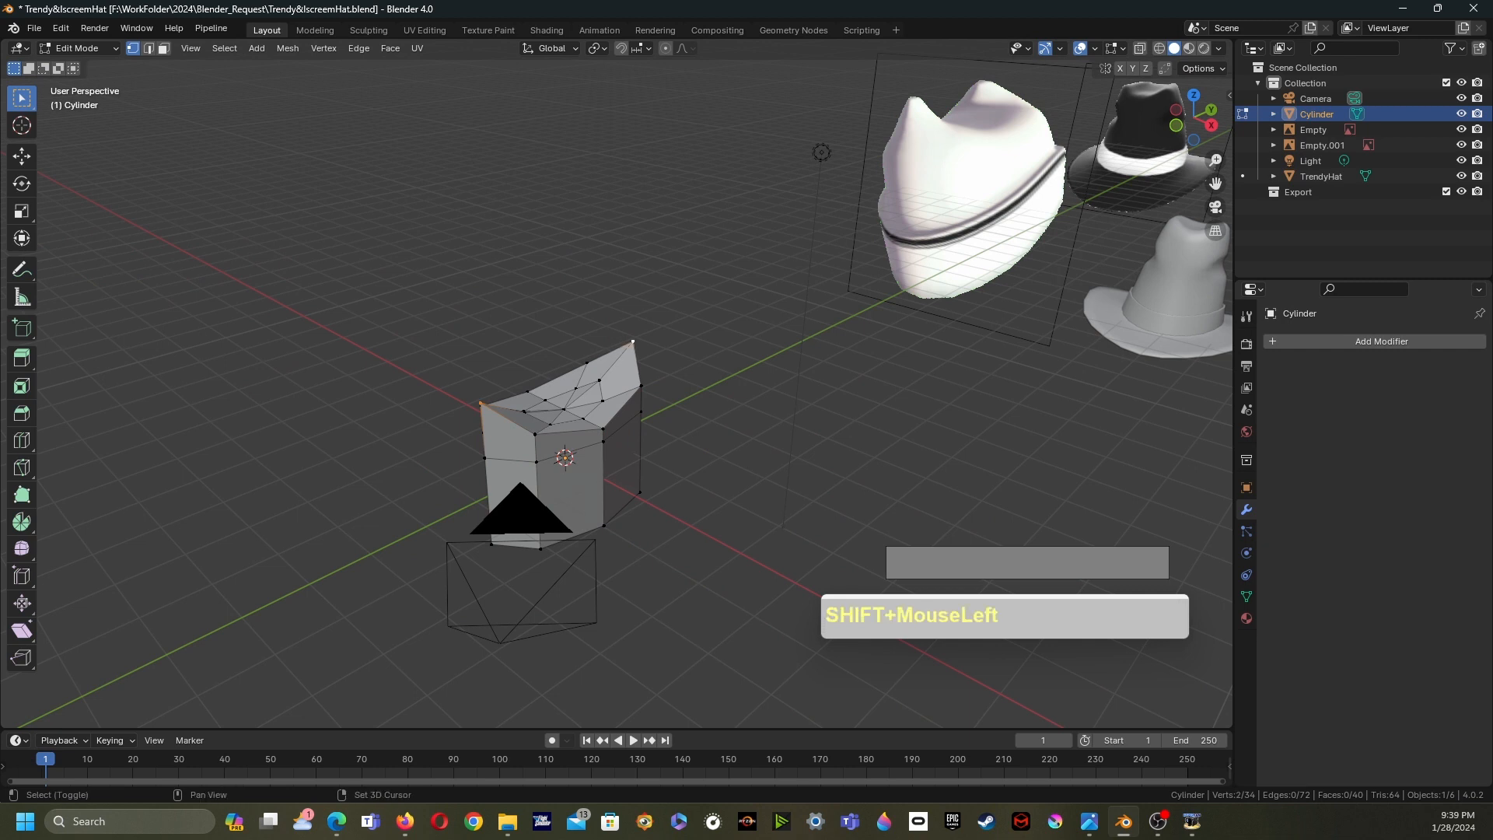
shift+middle_drag(565, 458, 549, 495)
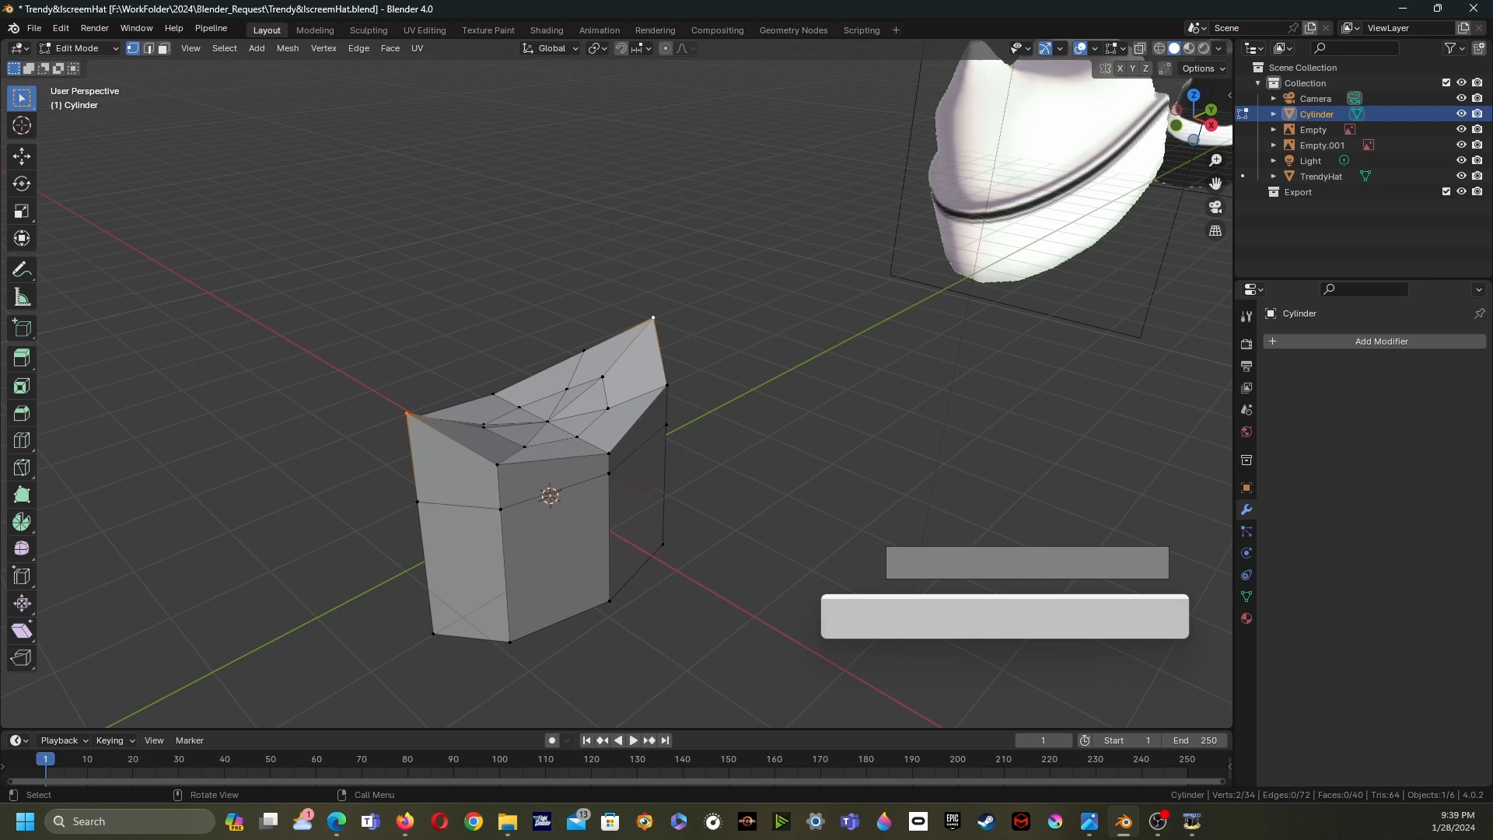
key(s)
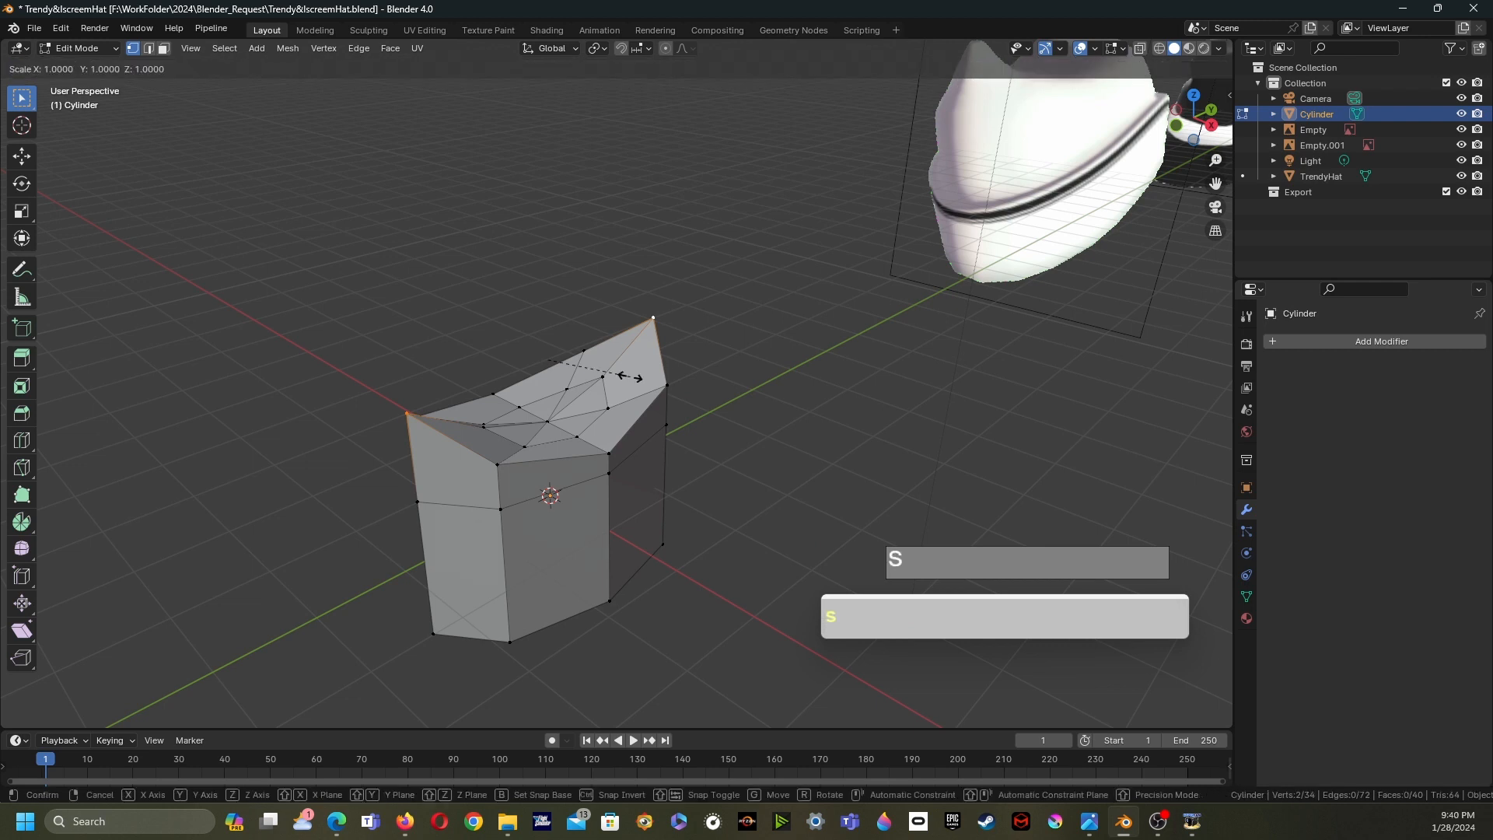
key(y)
click(593, 377)
- Move one raised peak vertex about 0.15 m along Y
middle_drag(592, 377, 467, 544)
middle_drag(560, 459, 748, 388)
shift+click(257, 367)
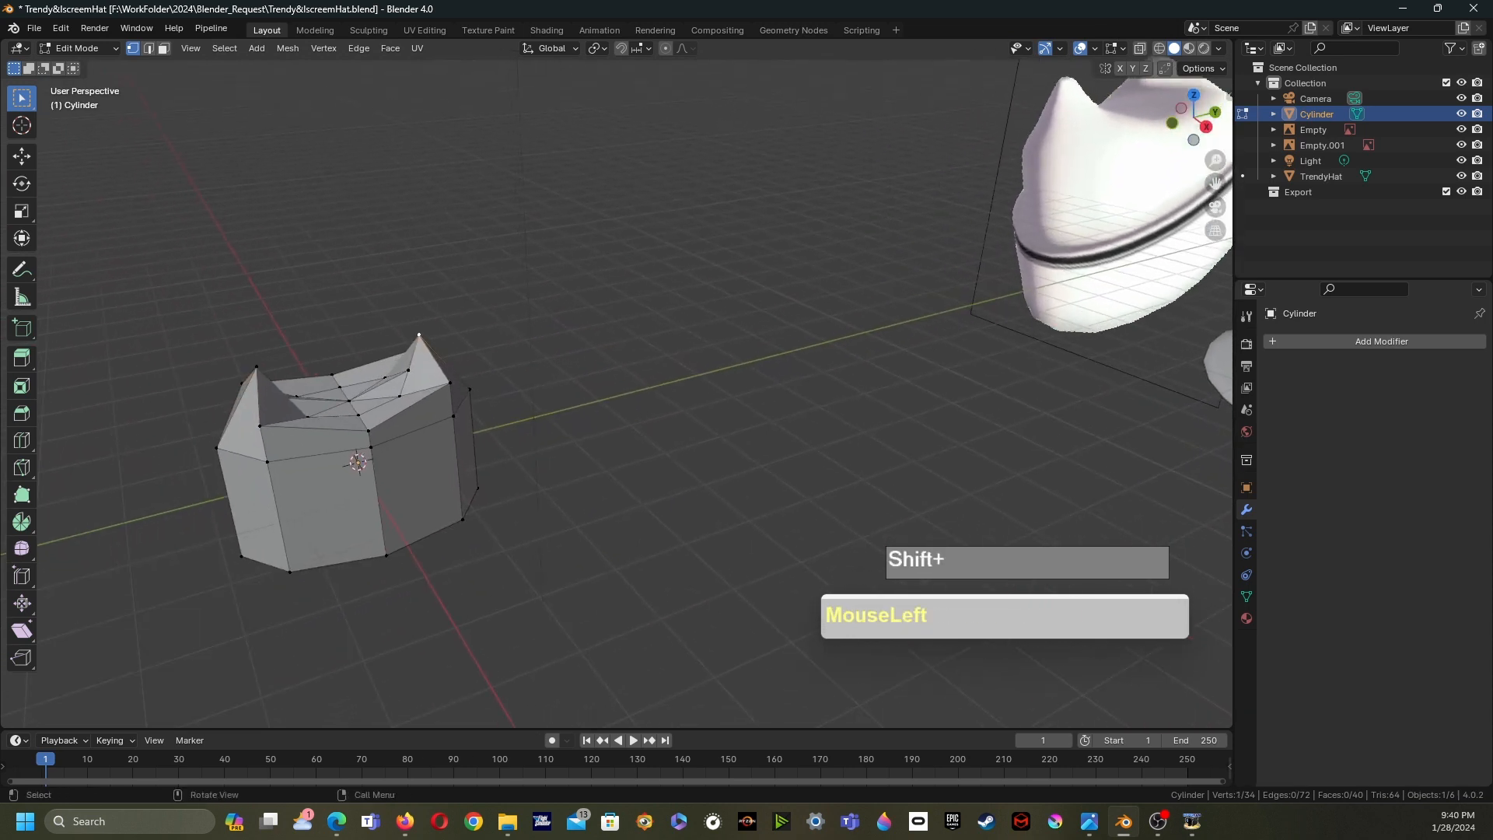
click(22, 156)
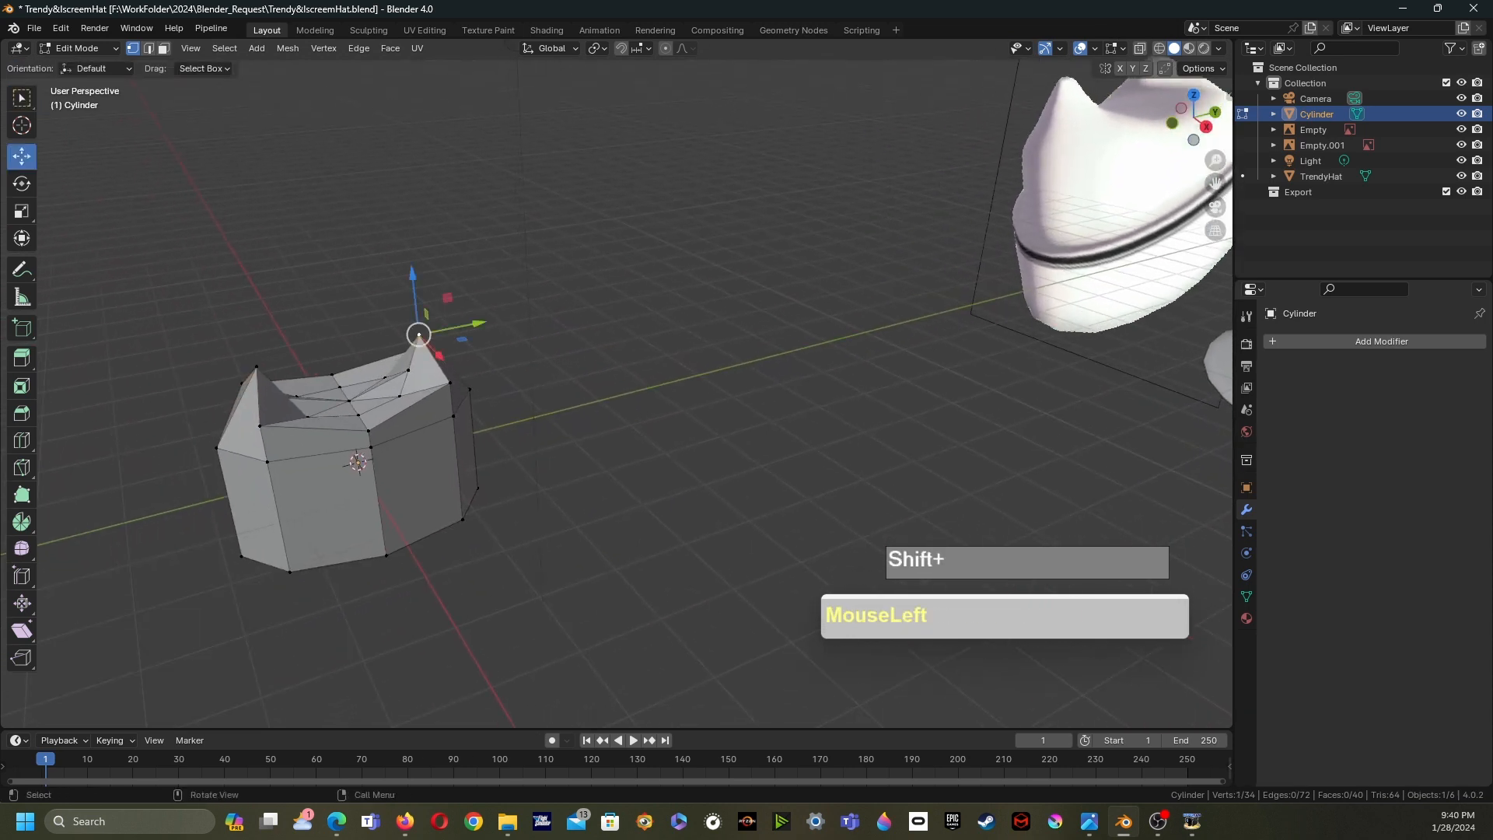
drag(478, 323, 487, 321)
- Bevel the two peak vertices with a width of 0.21 m
scroll(487, 321, down, 4)
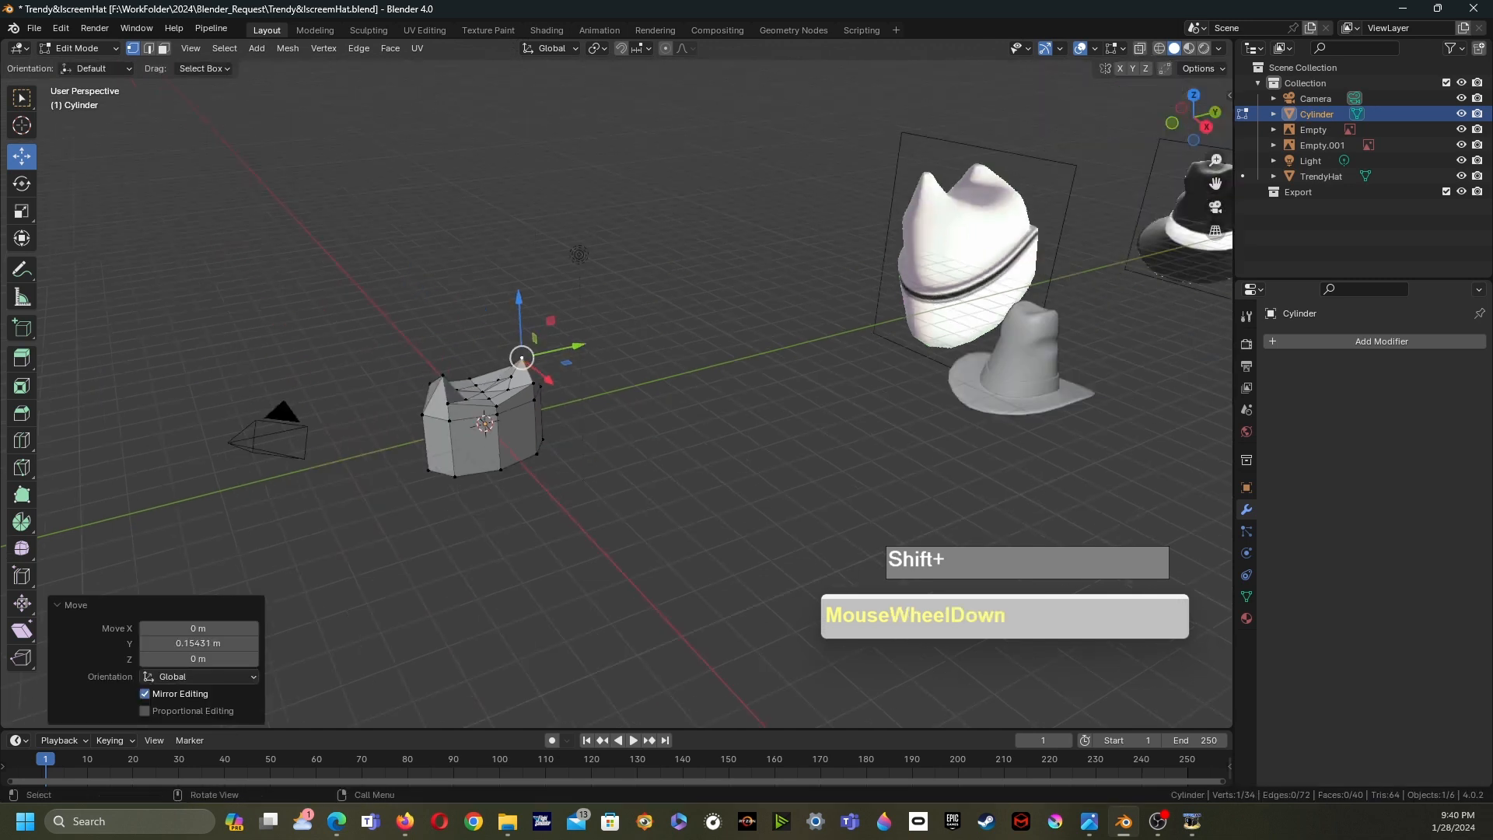
scroll(487, 321, up, 2)
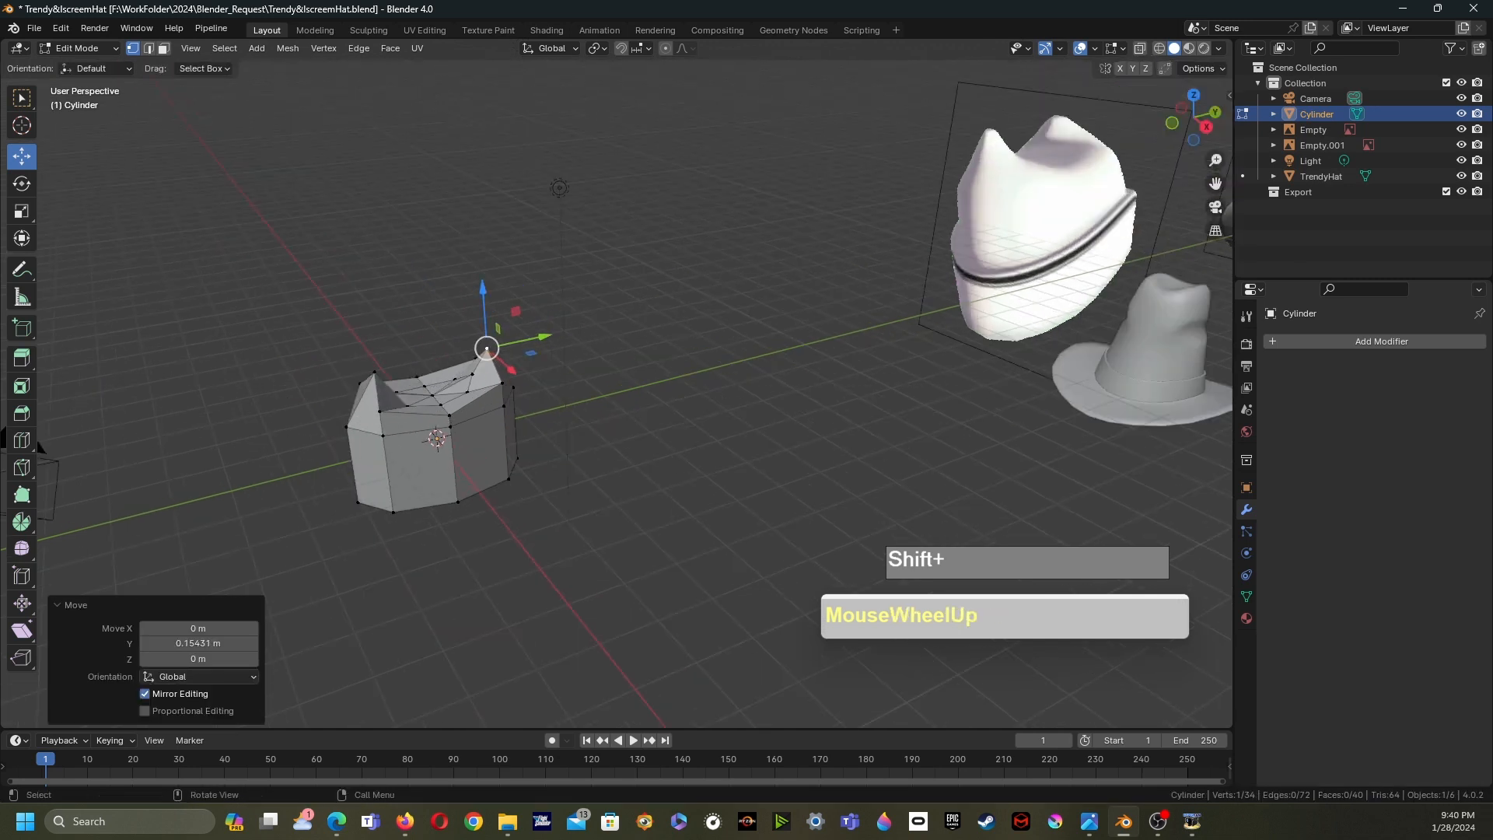
drag(482, 290, 483, 299)
middle_drag(483, 299, 534, 264)
scroll(507, 302, up, 1)
scroll(533, 237, up, 1)
shift+middle_drag(534, 311, 682, 81)
shift+middle_drag(672, 466, 654, 242)
shift+click(406, 319)
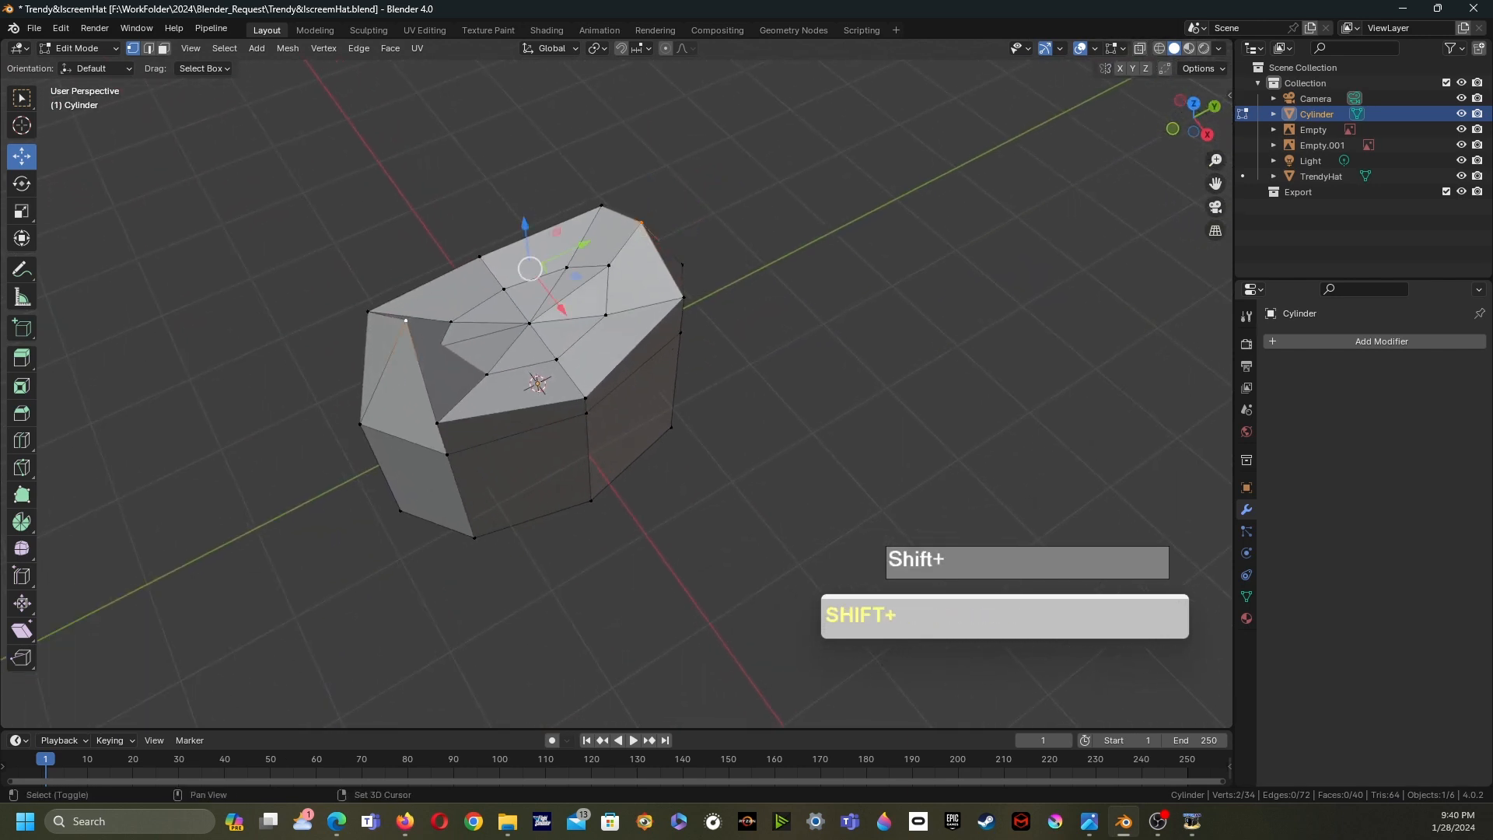
key(ctrl+b)
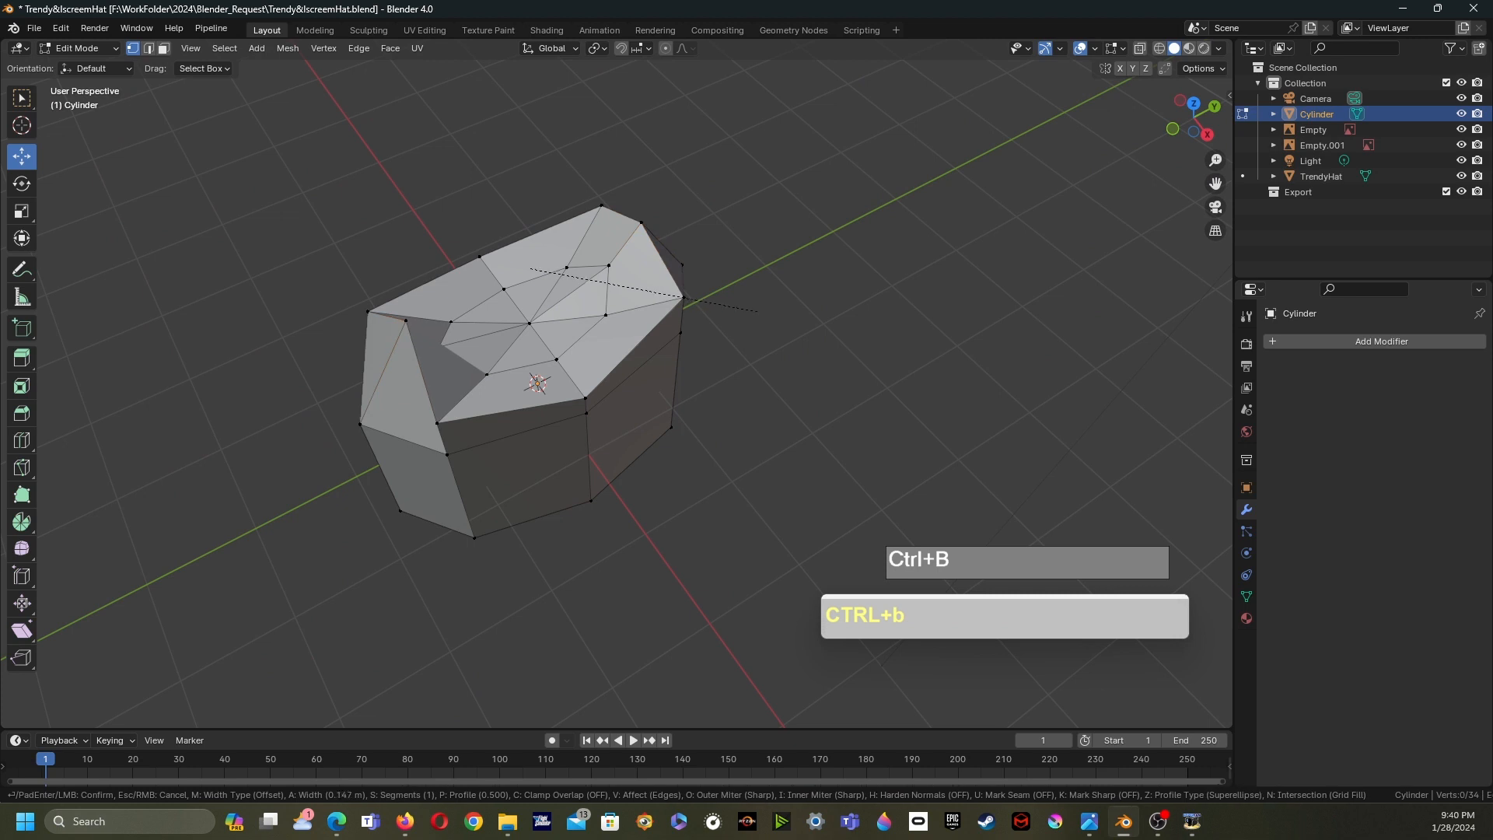
right_click(724, 308)
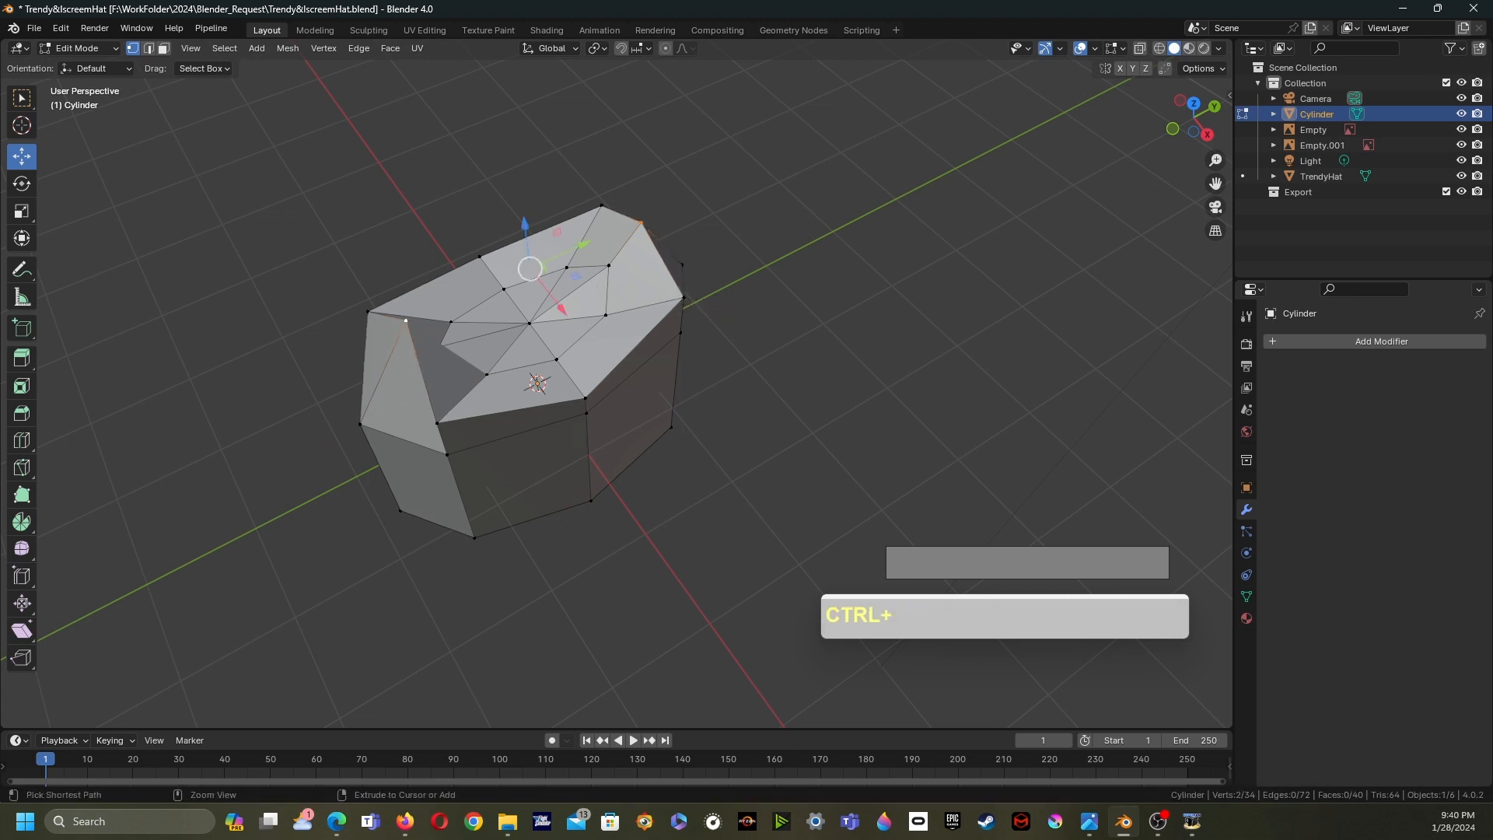
key(ctrl+v)
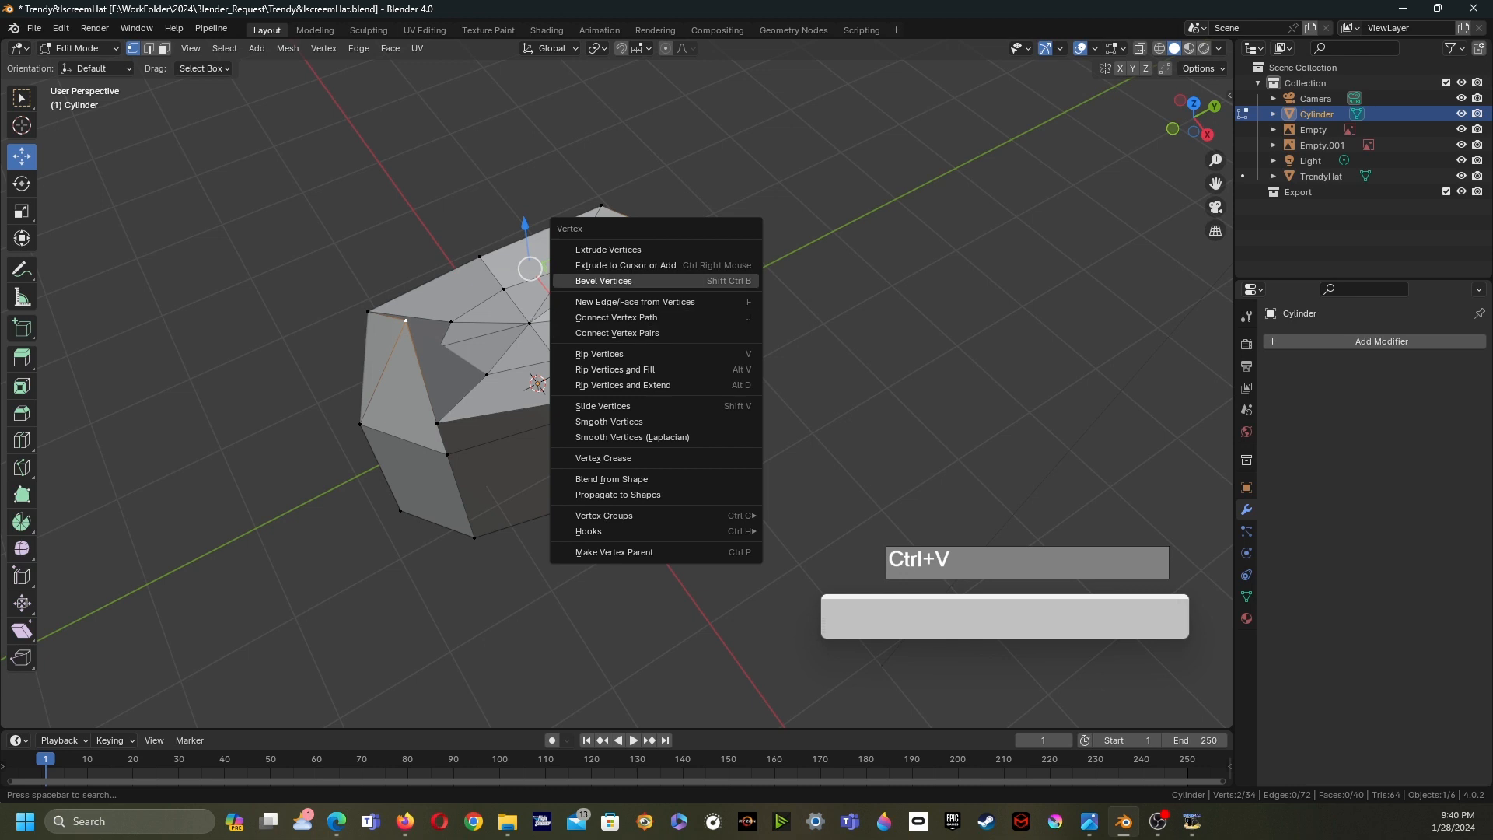
click(622, 281)
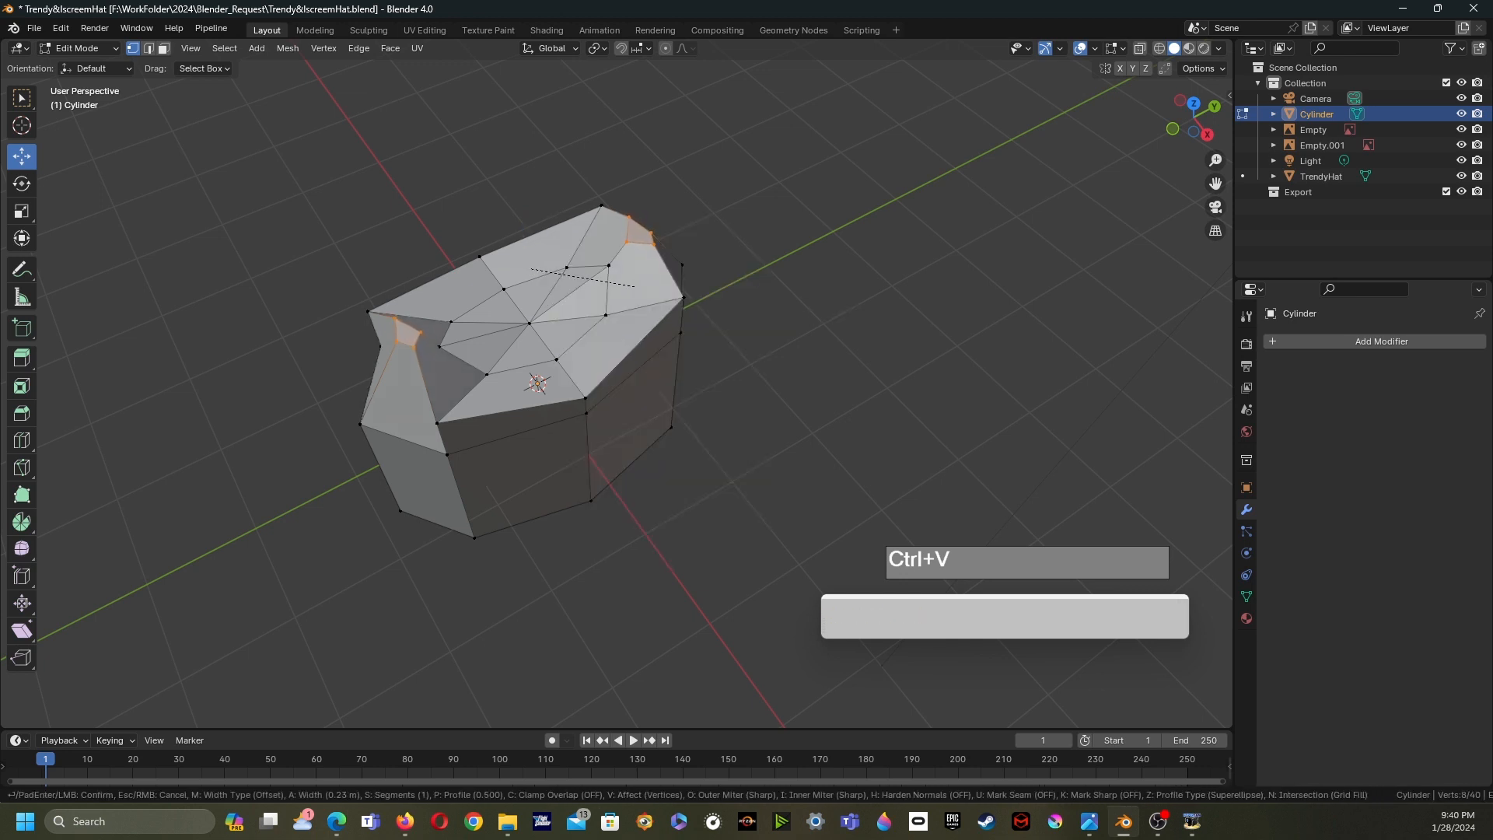
click(633, 284)
- Knife-cut an edge from the beveled corner down to the side edge loop and undo it
scroll(633, 285, up, 2)
middle_drag(634, 284, 793, 497)
shift+middle_drag(638, 349, 420, 467)
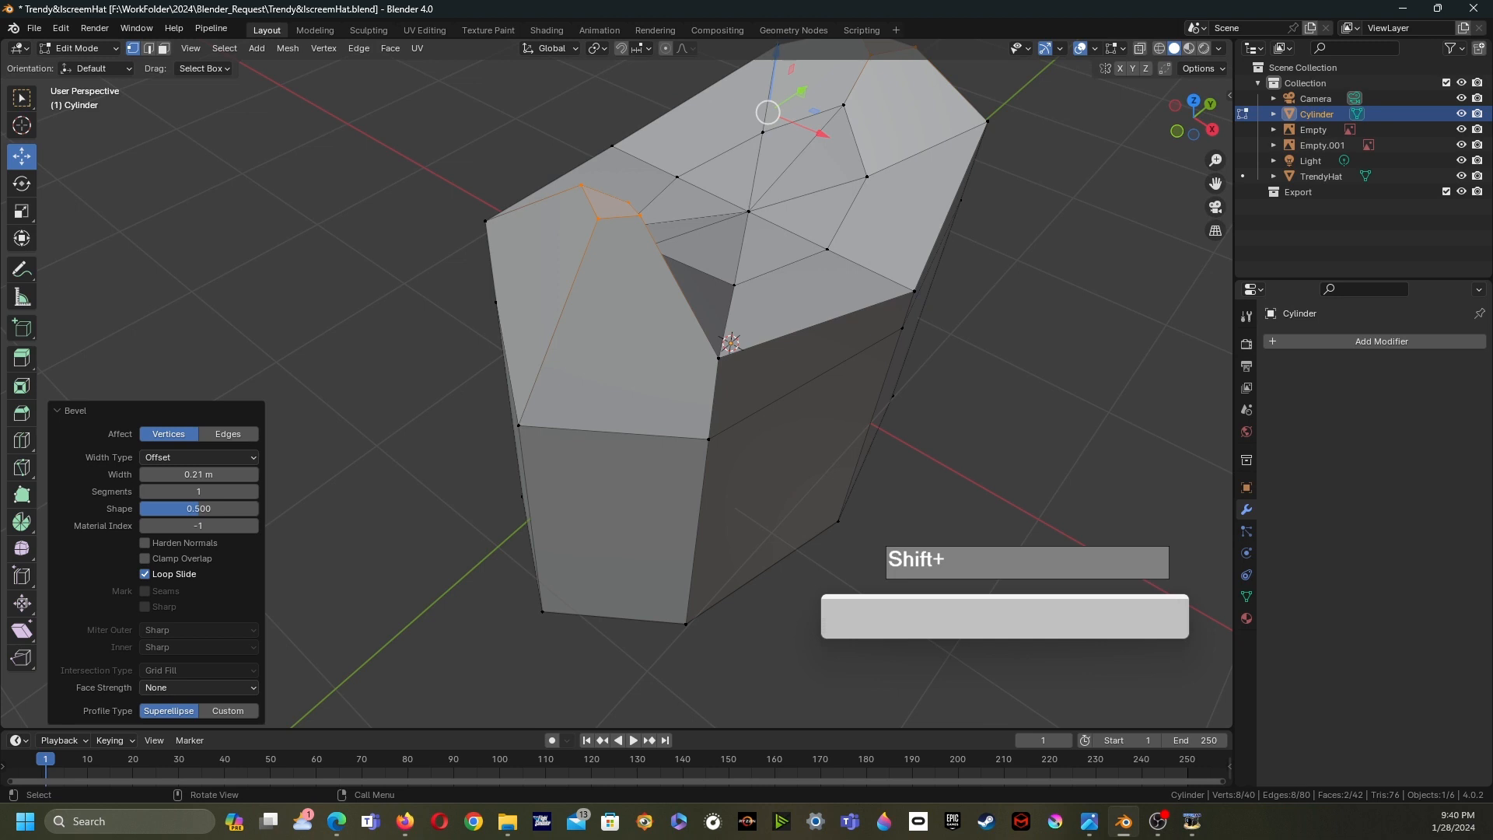
key(k)
click(598, 218)
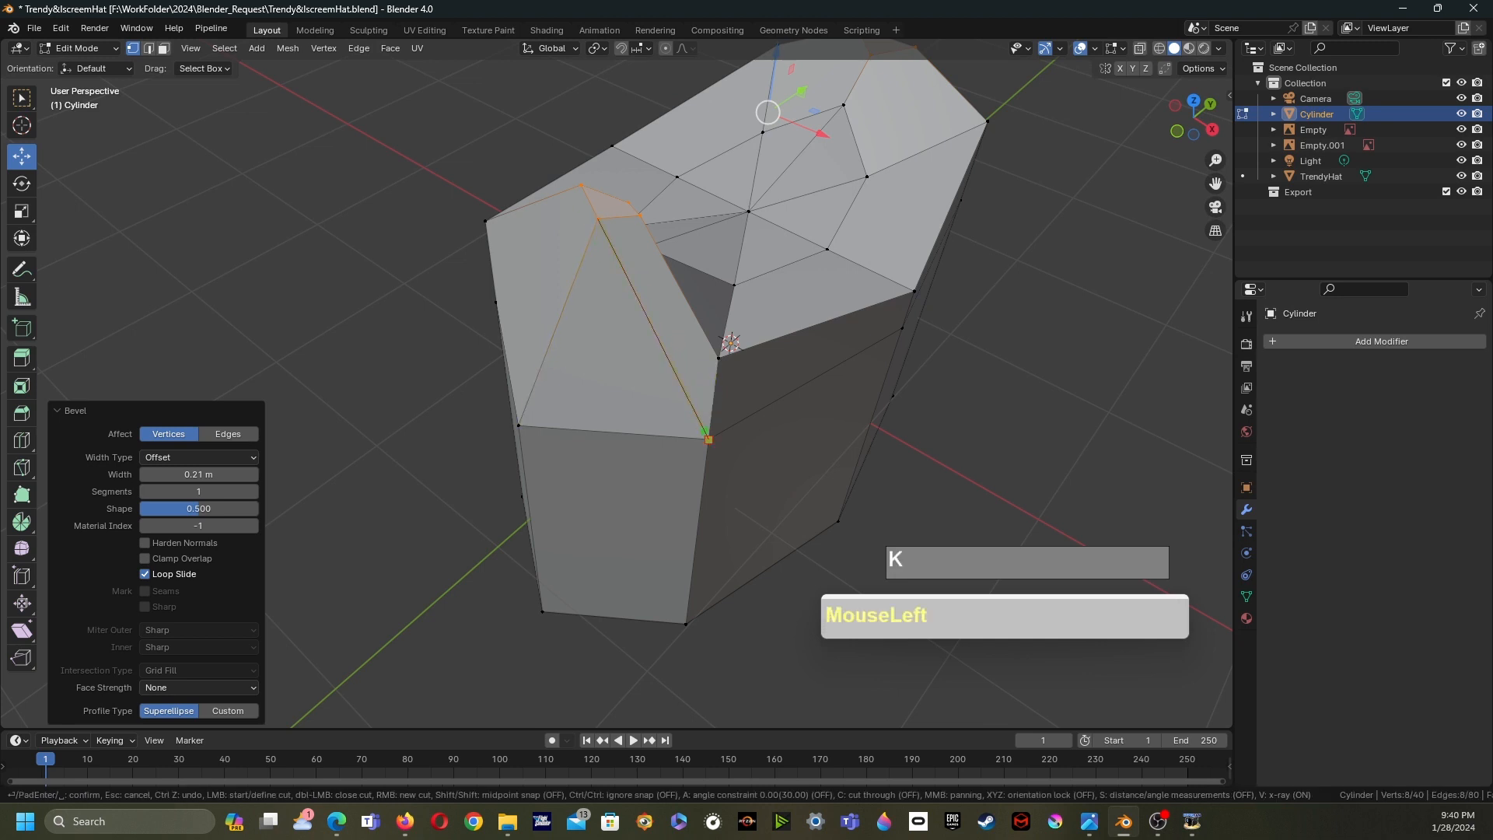
key(Return)
right_click(657, 424)
scroll(657, 466, down, 4)
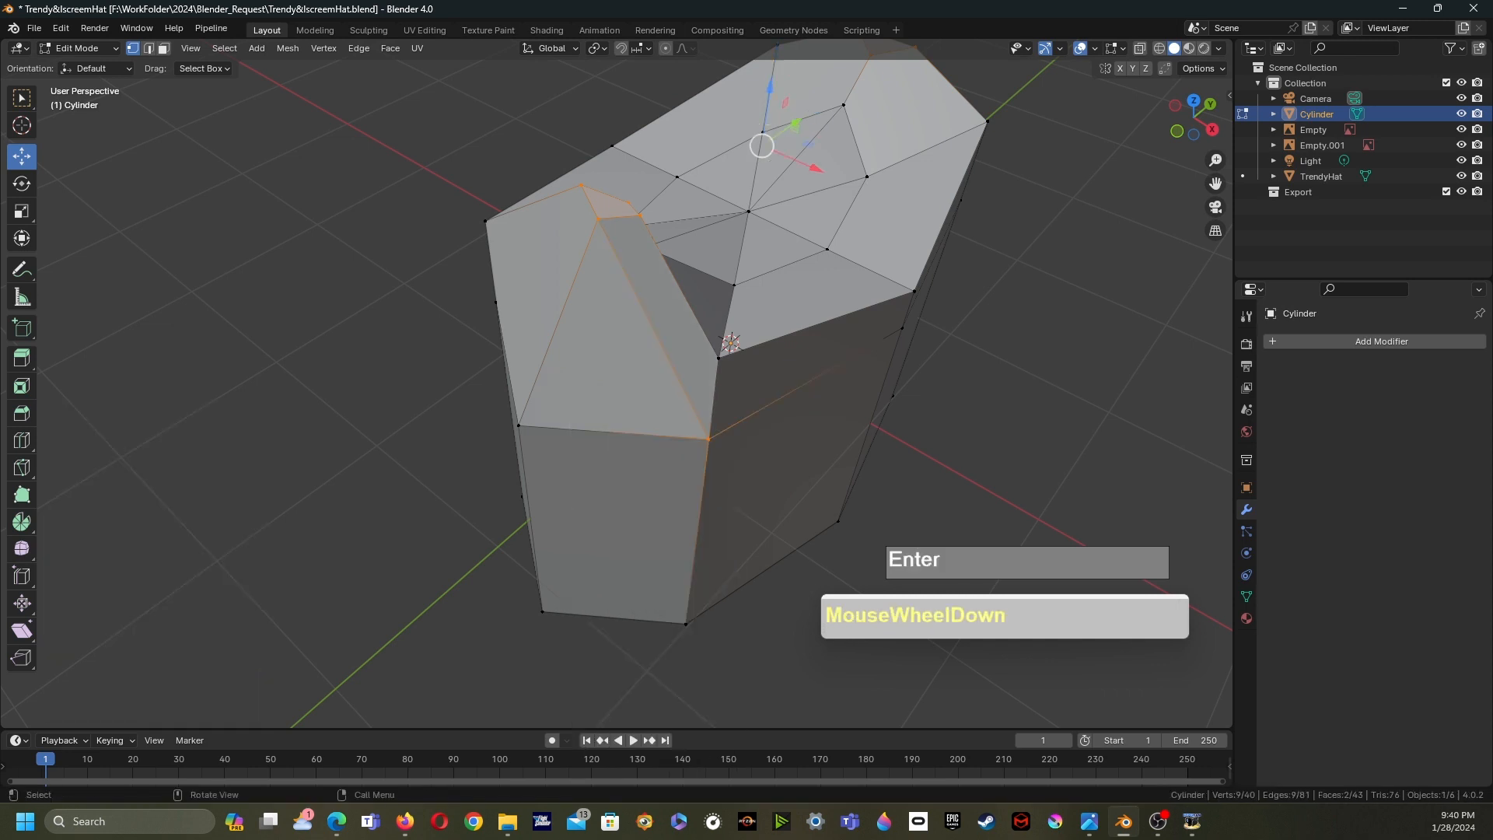
middle_drag(657, 467, 746, 459)
scroll(610, 459, up, 2)
middle_drag(746, 459, 684, 451)
shift+middle_drag(684, 450, 894, 521)
scroll(560, 412, up, 3)
middle_drag(560, 412, 505, 398)
shift+middle_drag(505, 398, 602, 414)
shift+middle_drag(603, 413, 606, 466)
scroll(509, 496, up, 3)
shift+middle_drag(607, 466, 473, 493)
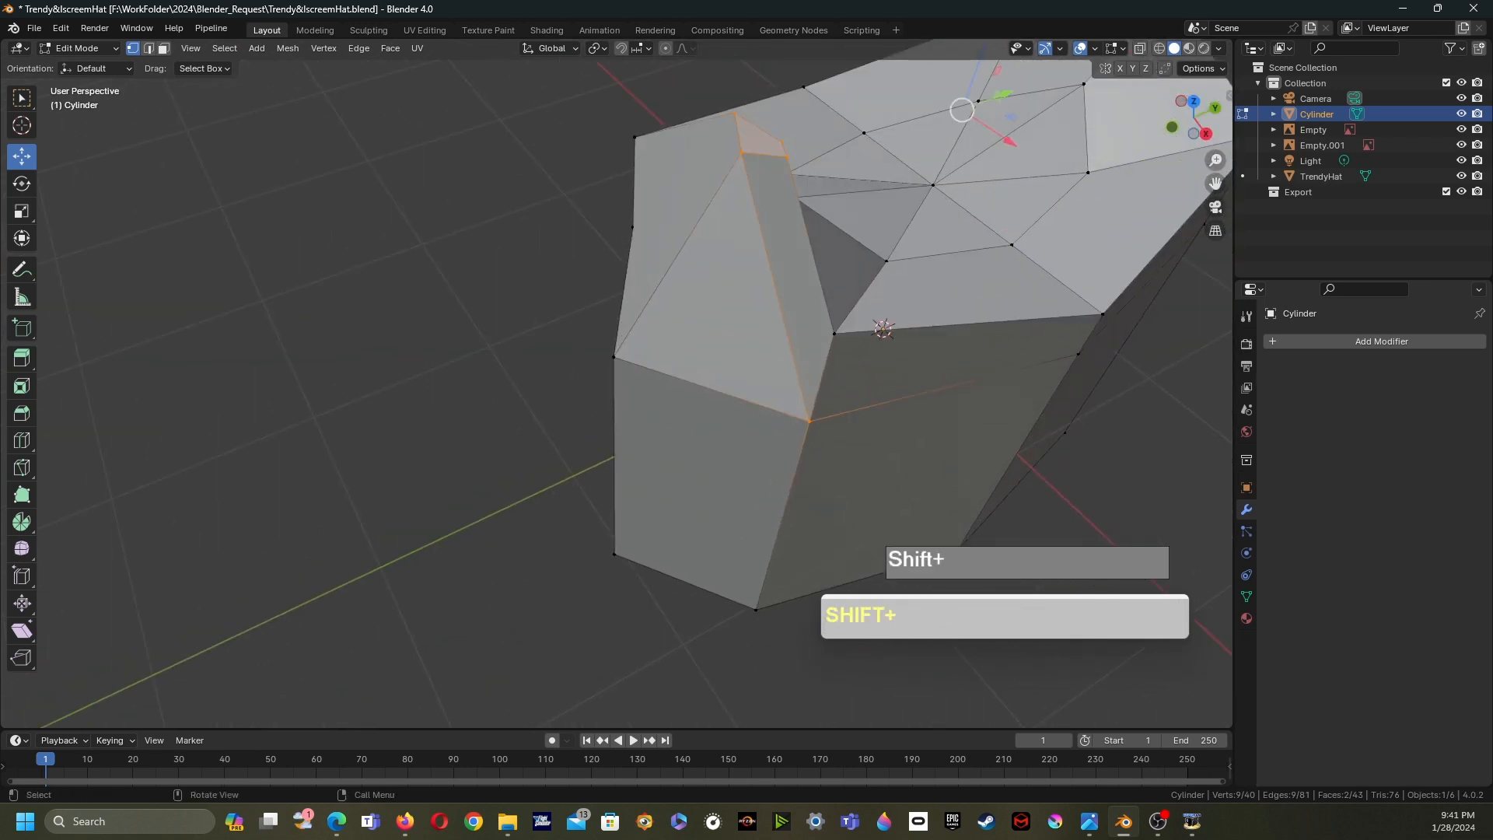
key(ctrl+z)
- Add two unslid loop cuts through the cylinder's side faces
key(ctrl+r)
click(701, 408)
right_click(699, 413)
scroll(700, 413, down, 6)
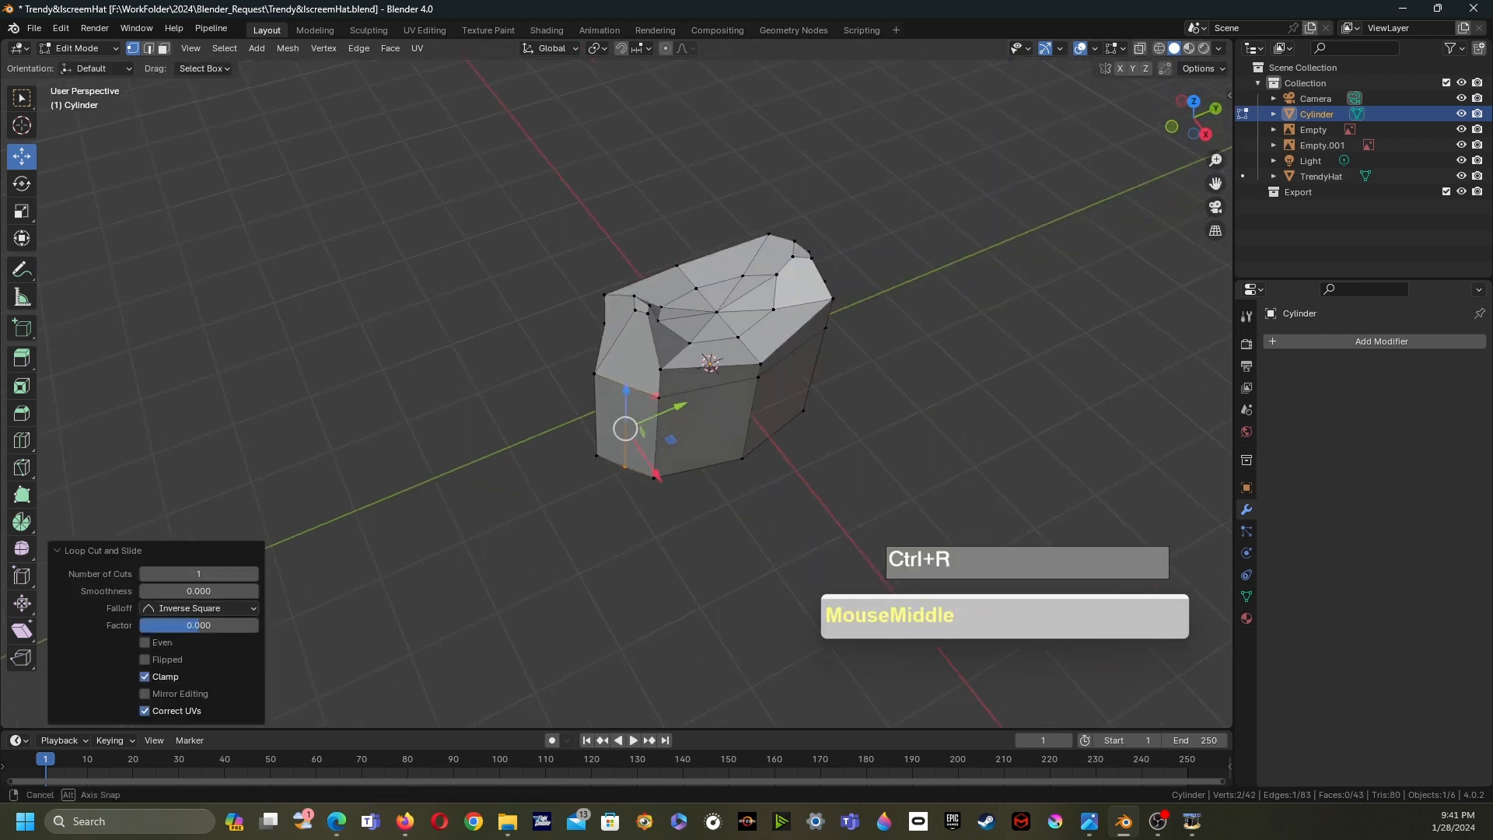
middle_drag(700, 412, 616, 412)
key(ctrl+r)
click(463, 315)
right_click(467, 319)
middle_drag(467, 320, 519, 373)
scroll(723, 338, up, 6)
scroll(506, 358, up, 1)
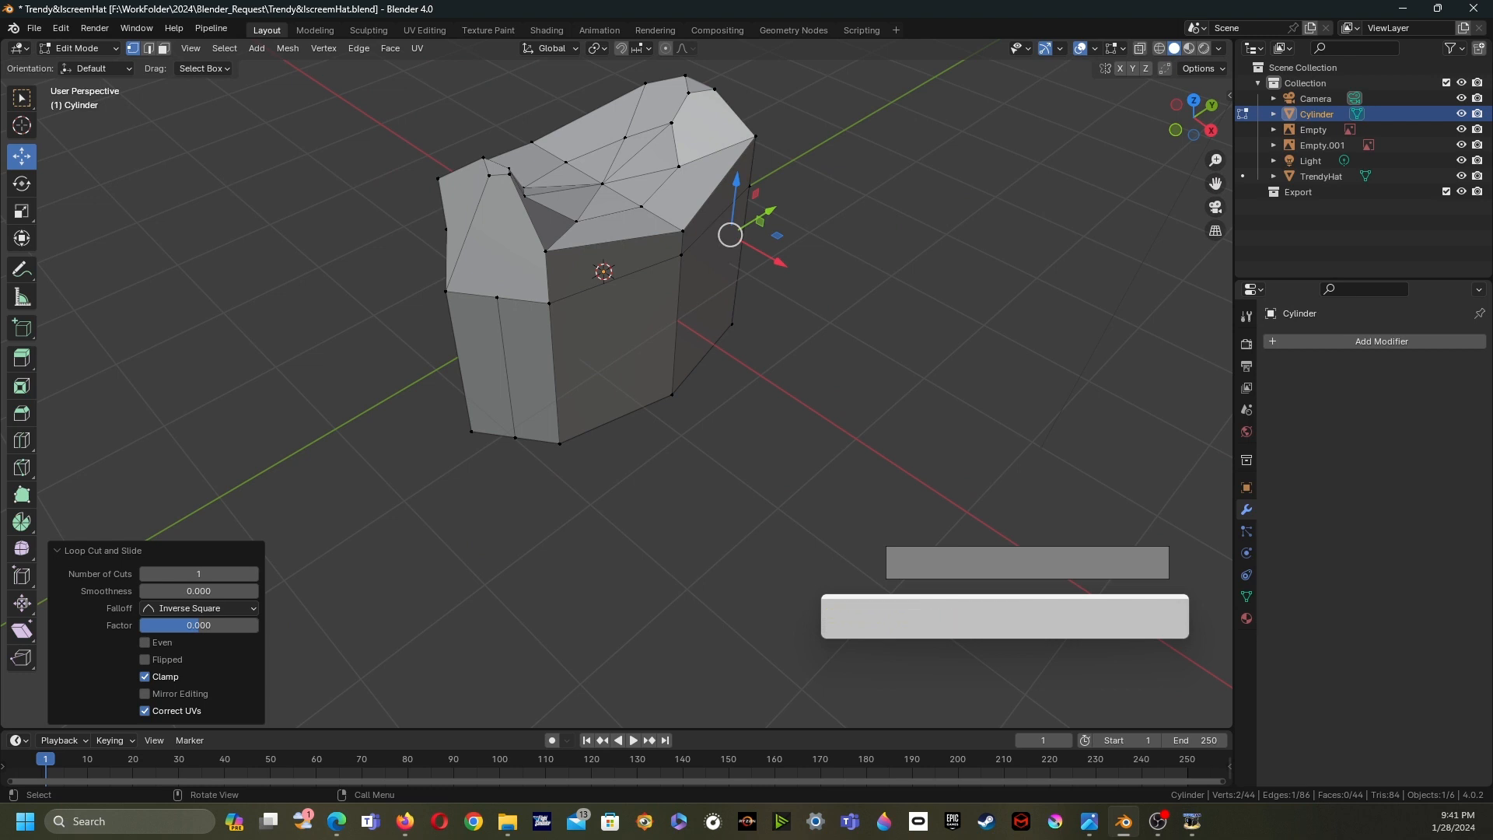
- Knife-cut an edge from the left beveled corner down to the new loop cut vertex
key(k)
click(509, 172)
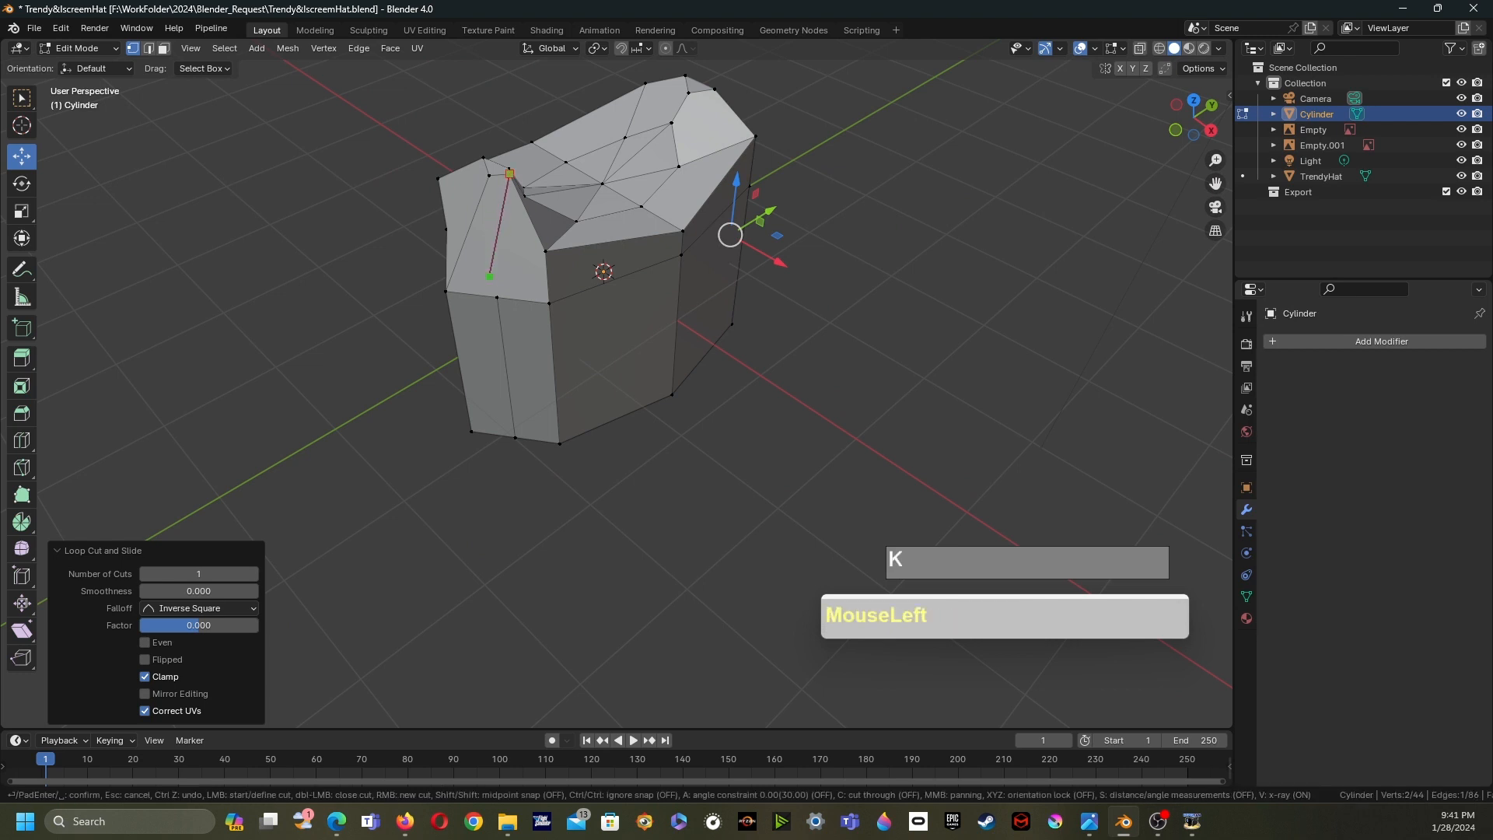
key(Return)
scroll(499, 283, down, 3)
middle_drag(499, 283, 597, 454)
scroll(486, 325, up, 4)
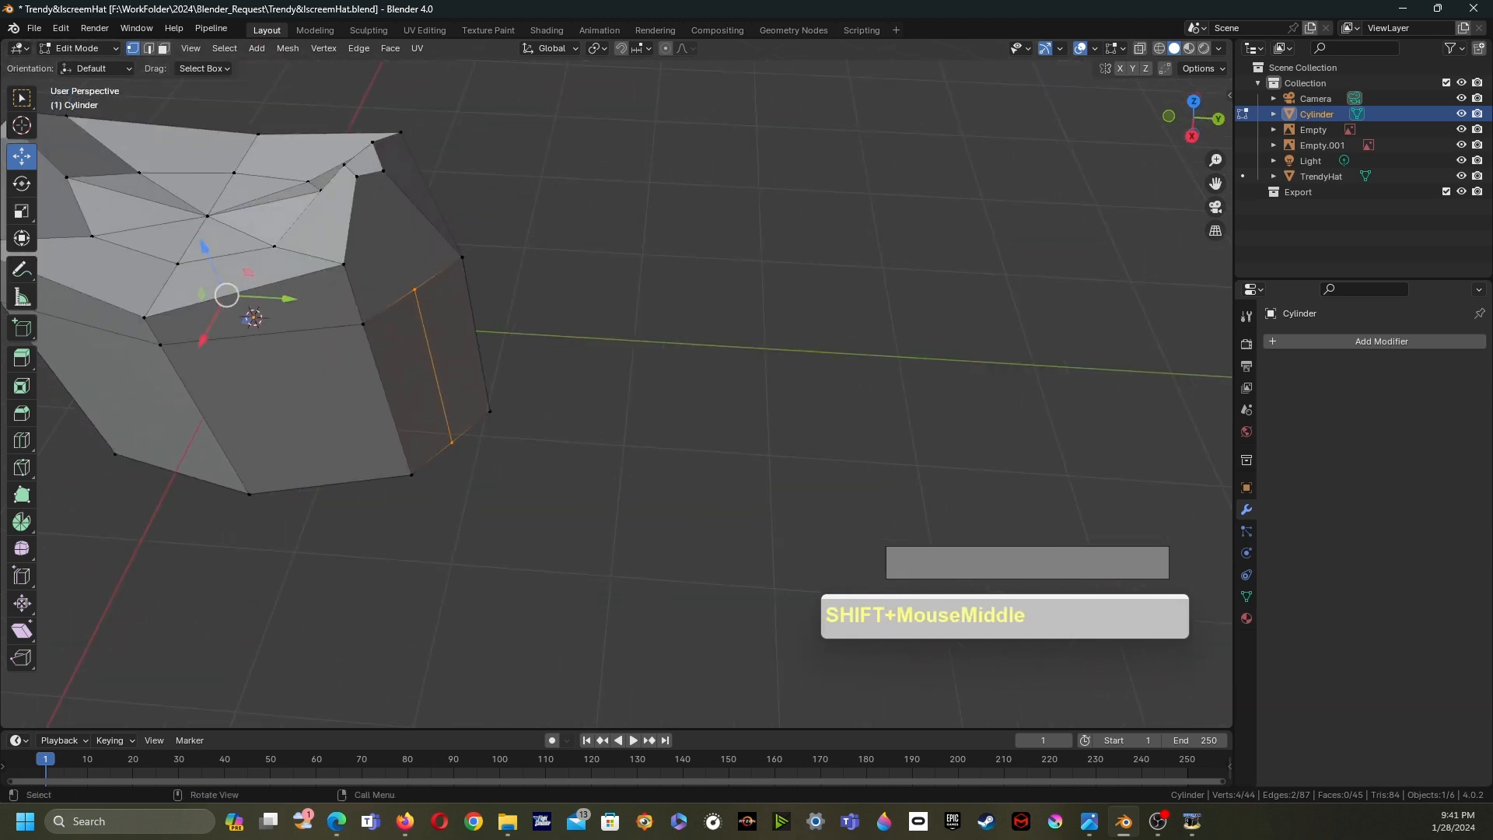
- Knife-cut a matching edge from the right beveled corner down the side
key(k)
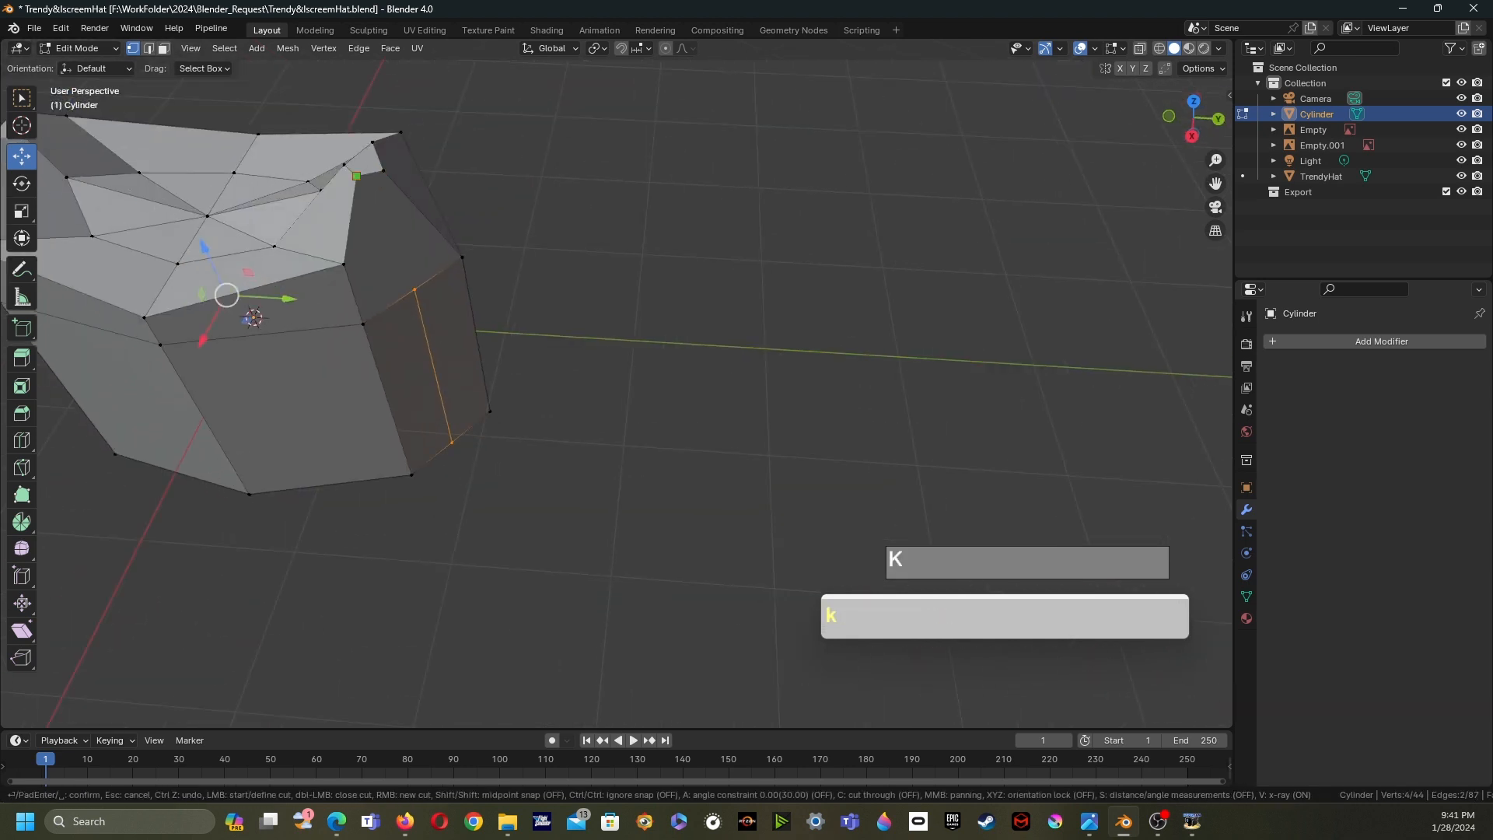
drag(356, 176, 395, 233)
drag(414, 290, 414, 290)
key(Return)
middle_drag(415, 289, 1125, 327)
middle_drag(622, 436, 703, 392)
shift+middle_drag(704, 393, 591, 395)
scroll(630, 241, up, 3)
scroll(591, 395, up, 3)
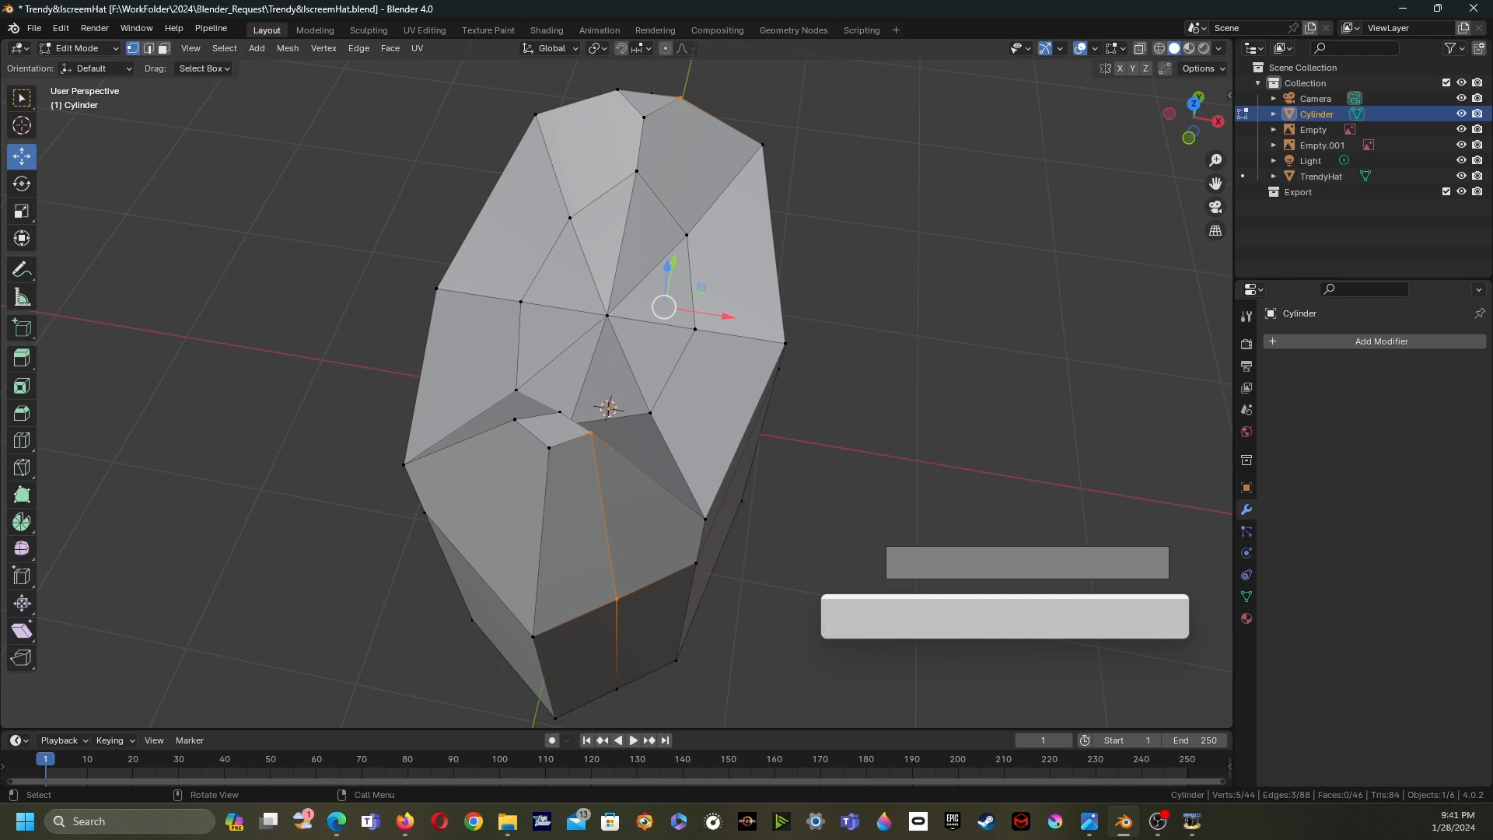
- Knife-cut an edge at the dent's inner corner and connect two corner vertices with a vertex path
key(k)
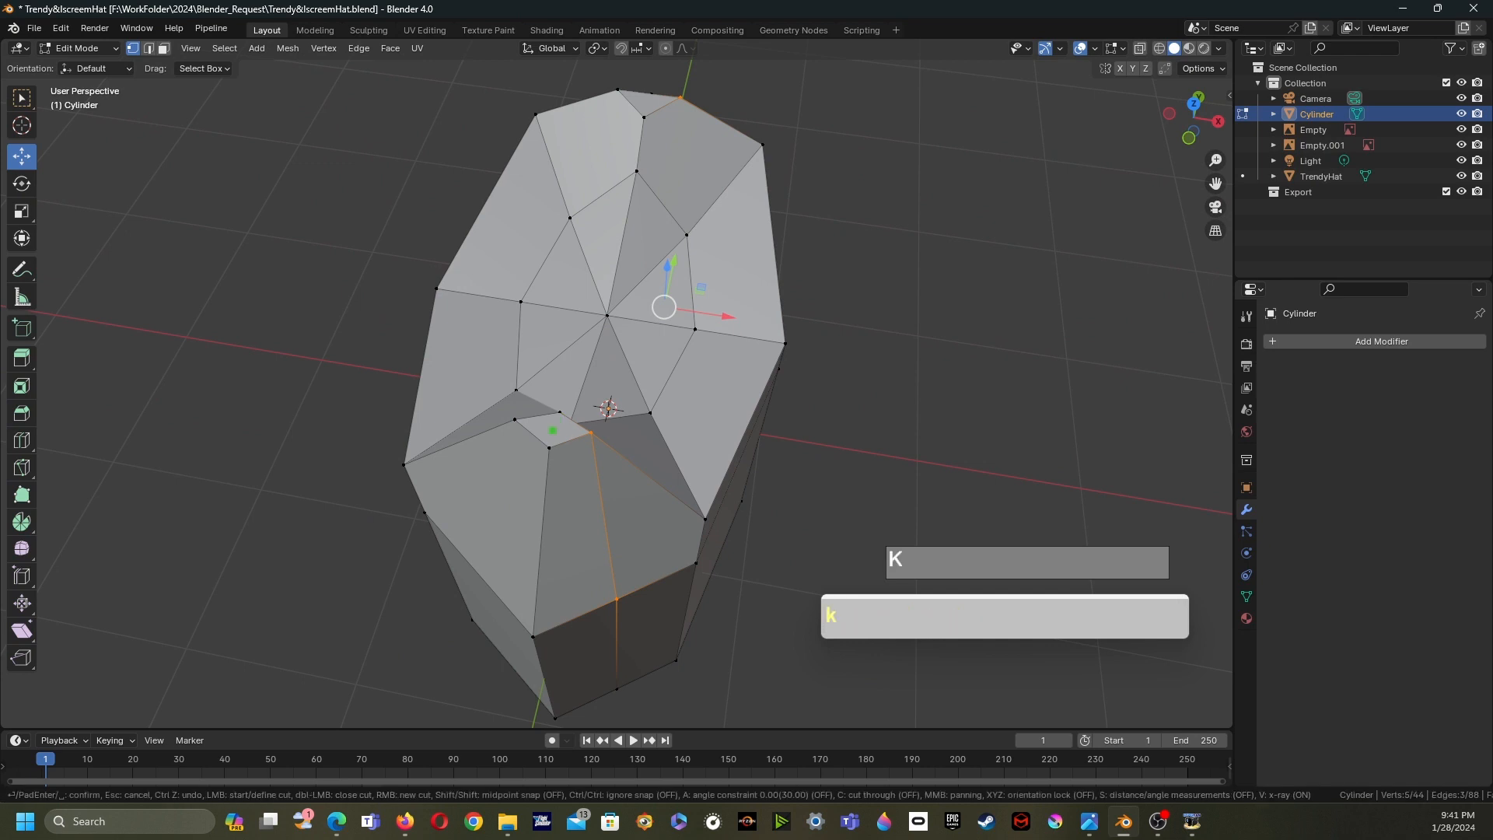
click(560, 412)
key(Return)
middle_drag(549, 448, 467, 404)
shift+middle_drag(390, 722, 424, 535)
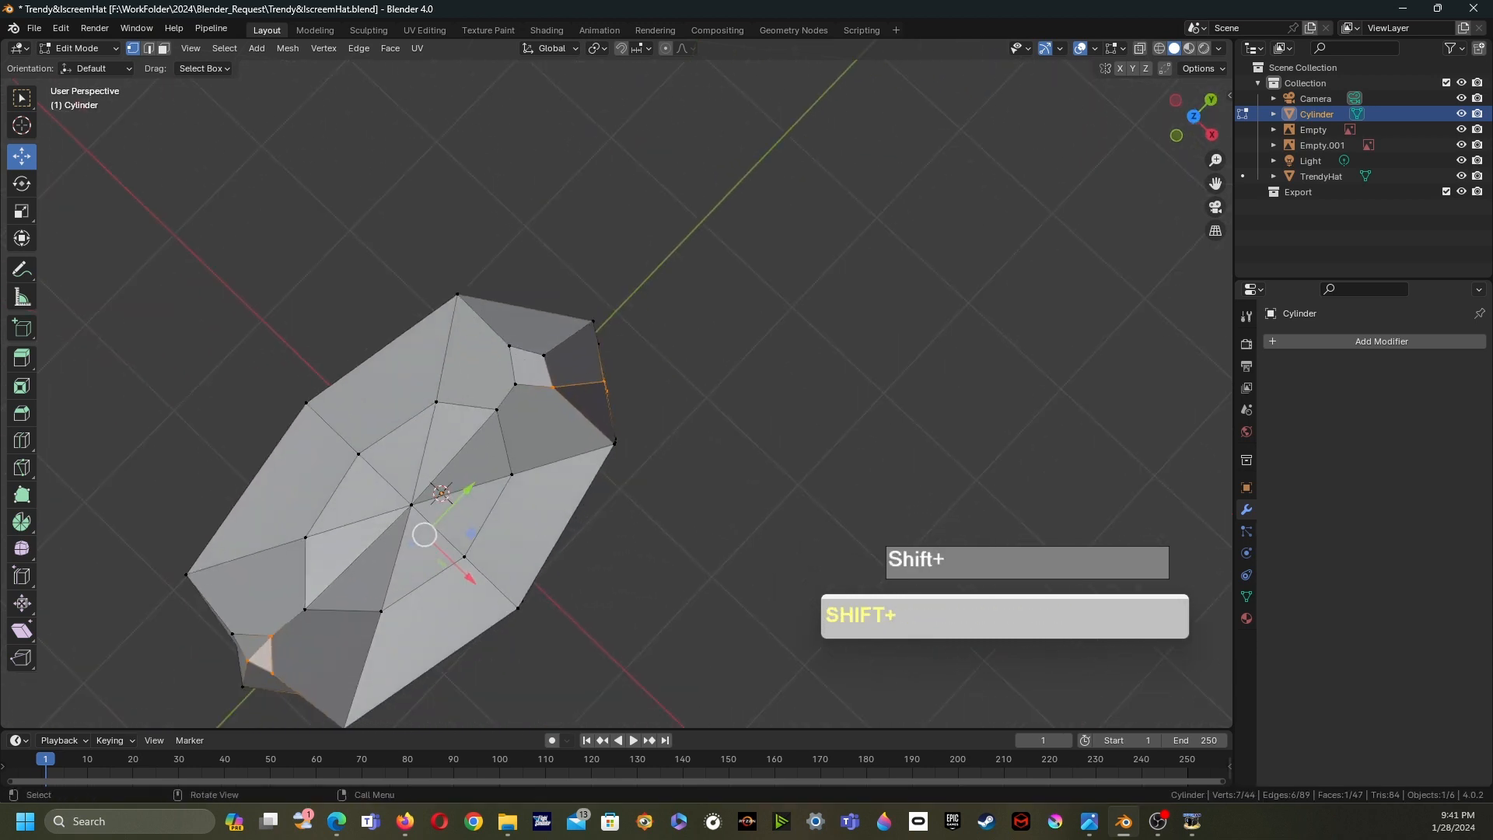
click(21, 98)
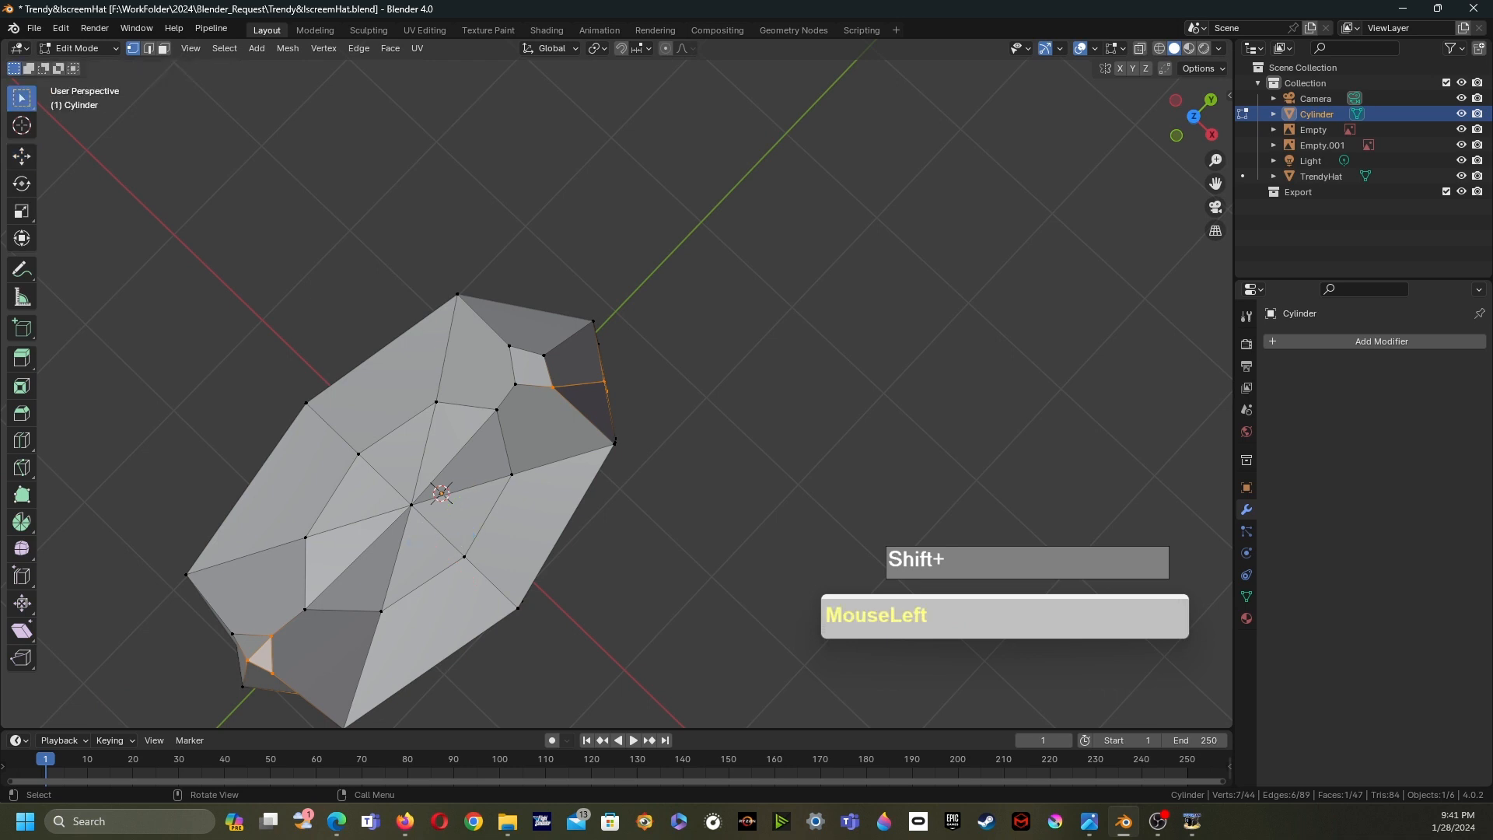
shift+click(543, 355)
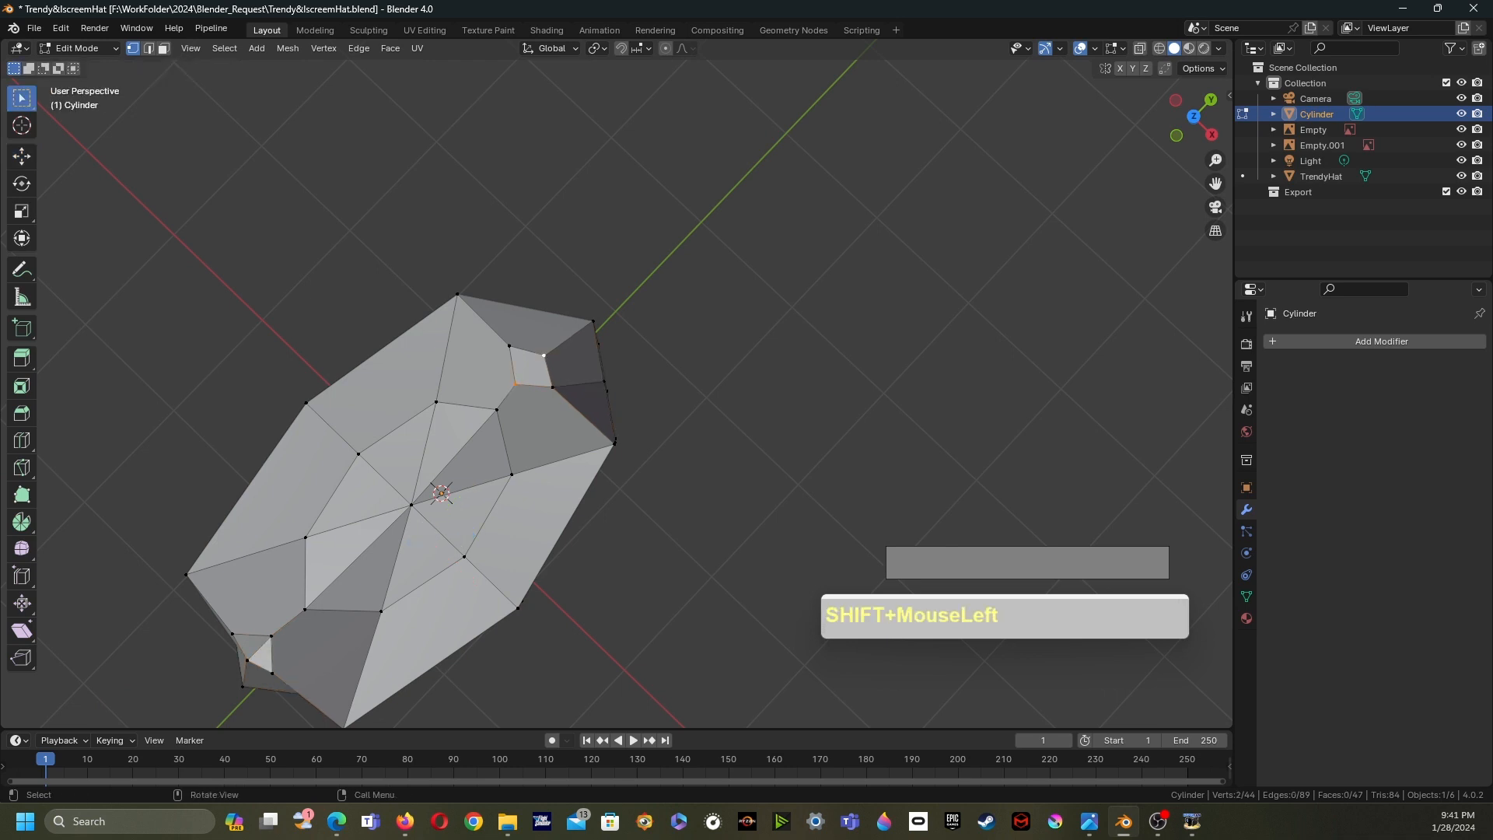
key(j)
- Turn on X-ray and delete the vertices on one half of the crown
scroll(544, 355, down, 2)
middle_drag(544, 355, 607, 374)
shift+middle_drag(607, 373, 658, 362)
middle_drag(657, 363, 526, 347)
key(alt+z)
middle_drag(526, 346, 764, 75)
middle_drag(575, 248, 546, 359)
key(x)
click(545, 280)
drag(367, 174, 513, 440)
middle_drag(514, 440, 467, 436)
key(x)
click(454, 464)
- Delete one more stray vertex along the centre line
drag(476, 264, 519, 301)
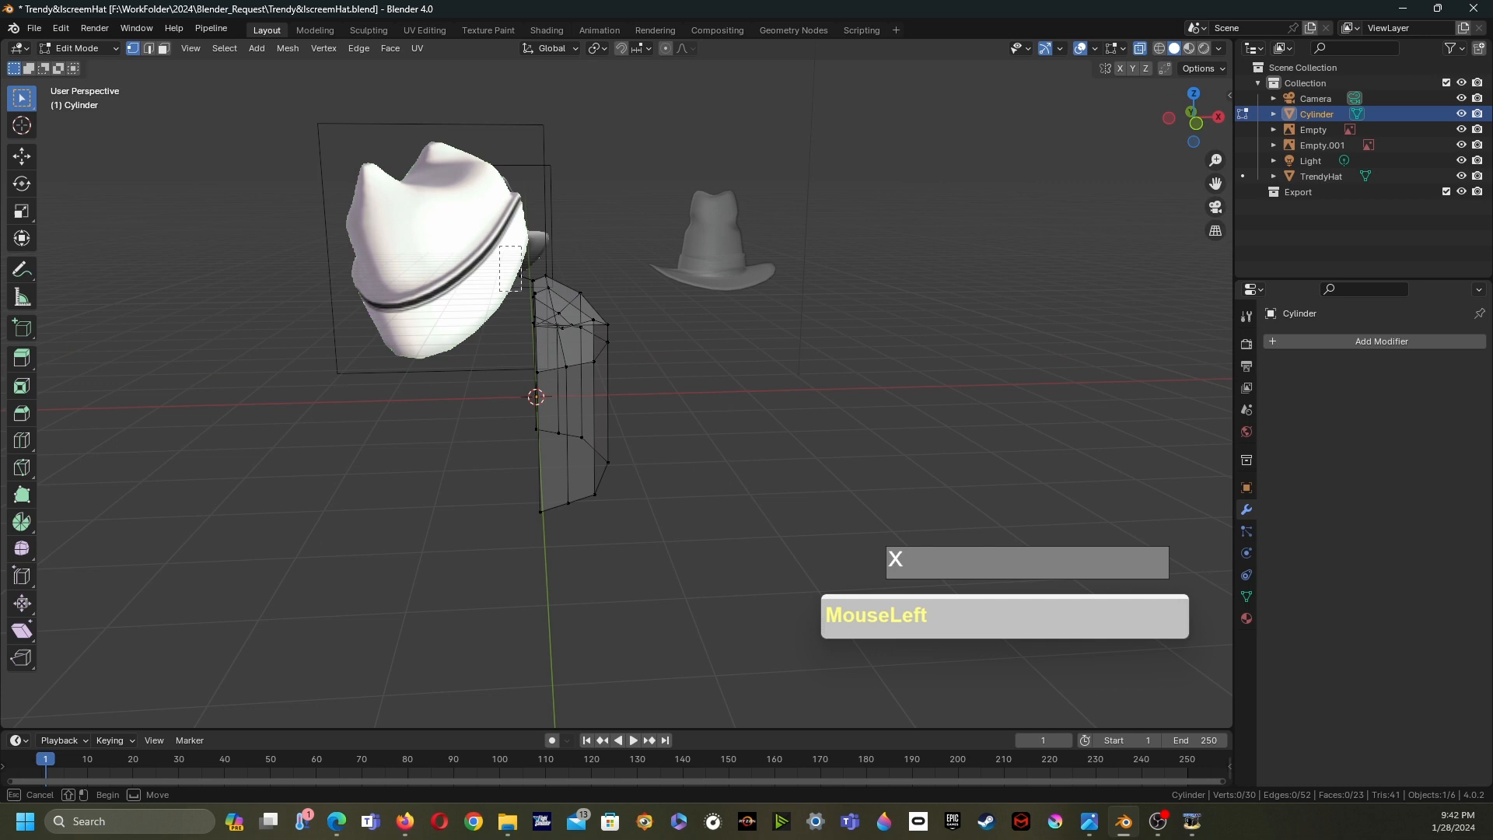
key(x)
click(459, 297)
middle_drag(459, 297, 513, 357)
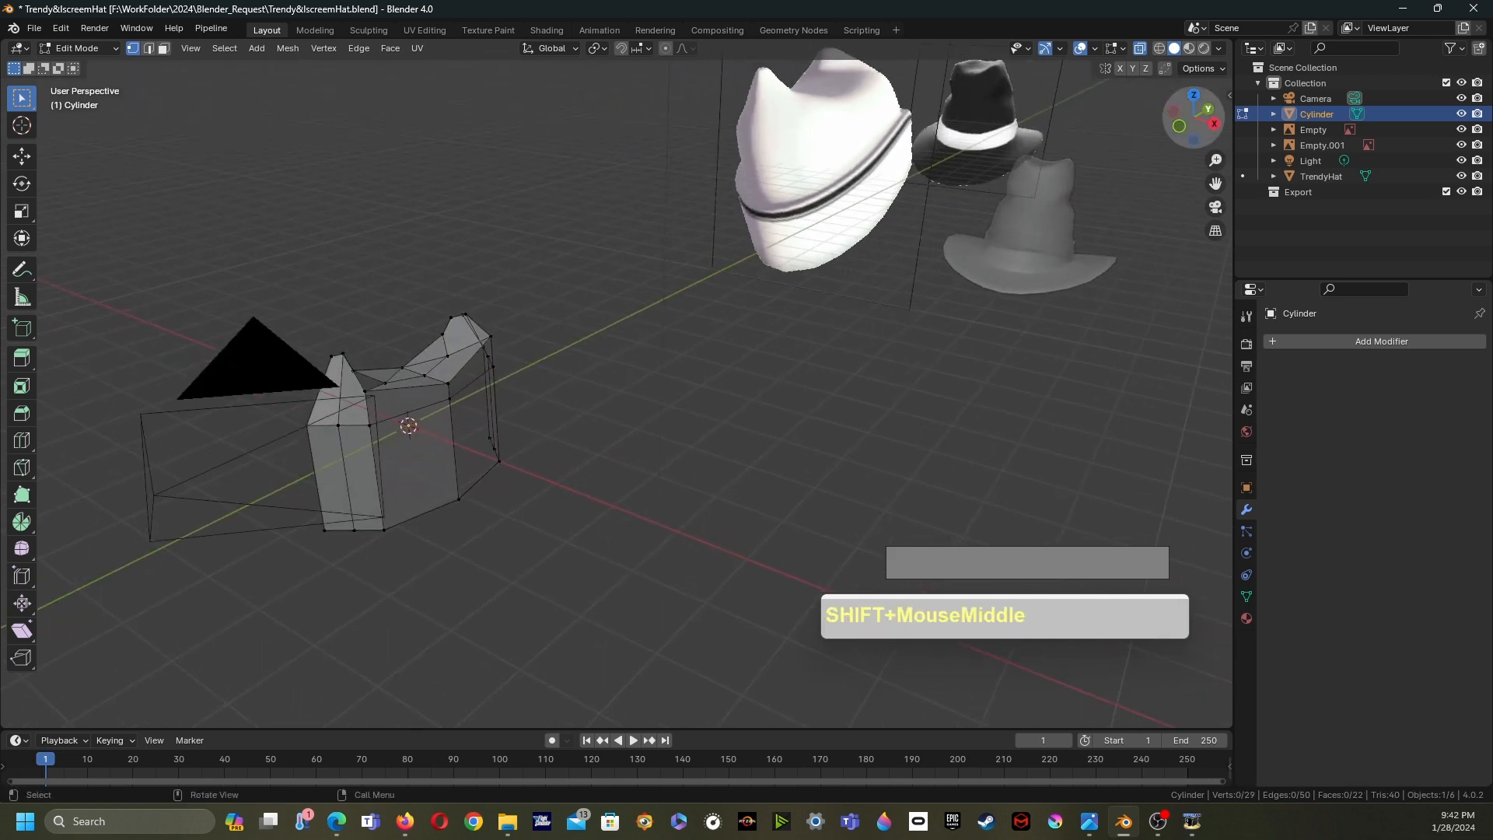
scroll(1190, 117, up, 3)
shift+middle_drag(1189, 117, 999, 132)
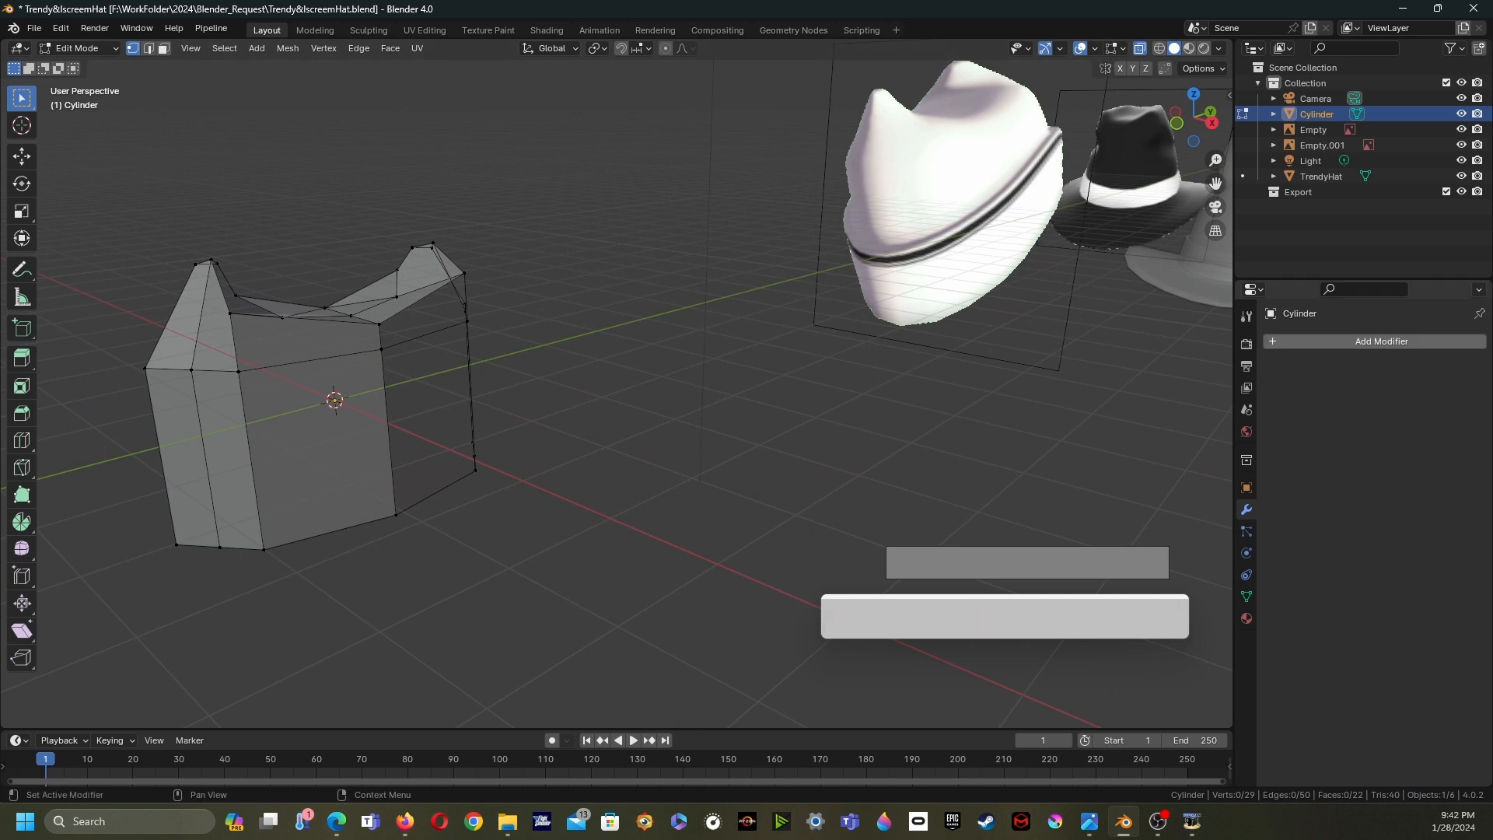
- Add a Mirror modifier to the cylinder
click(1275, 342)
mouse_move(1275, 342)
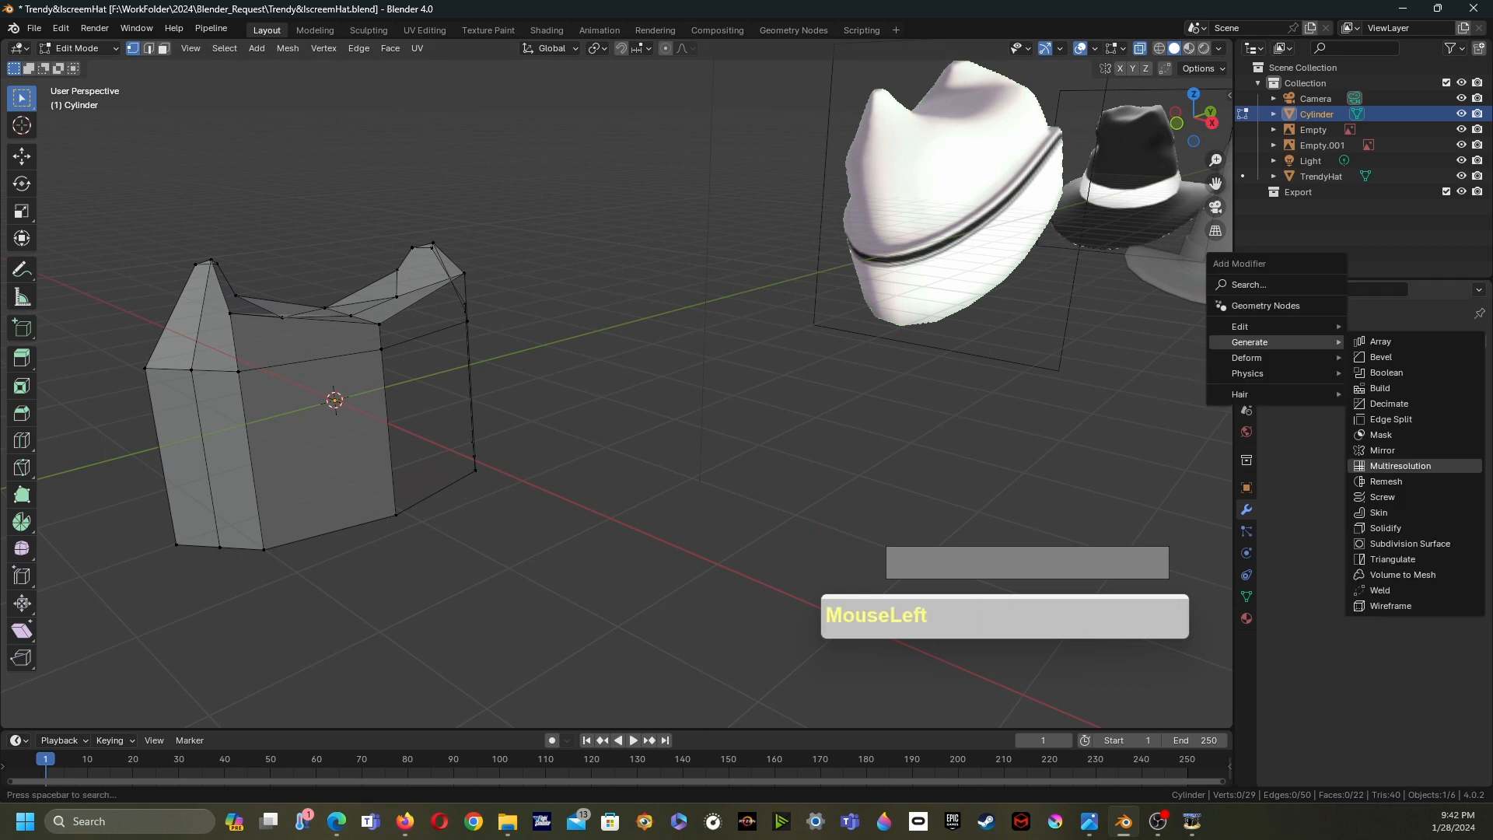
click(1382, 450)
middle_drag(1049, 451, 921, 486)
shift+middle_drag(921, 486, 948, 435)
middle_drag(949, 436, 937, 413)
- Add a Subdivision Surface modifier below the Mirror
click(1322, 341)
mouse_move(1322, 342)
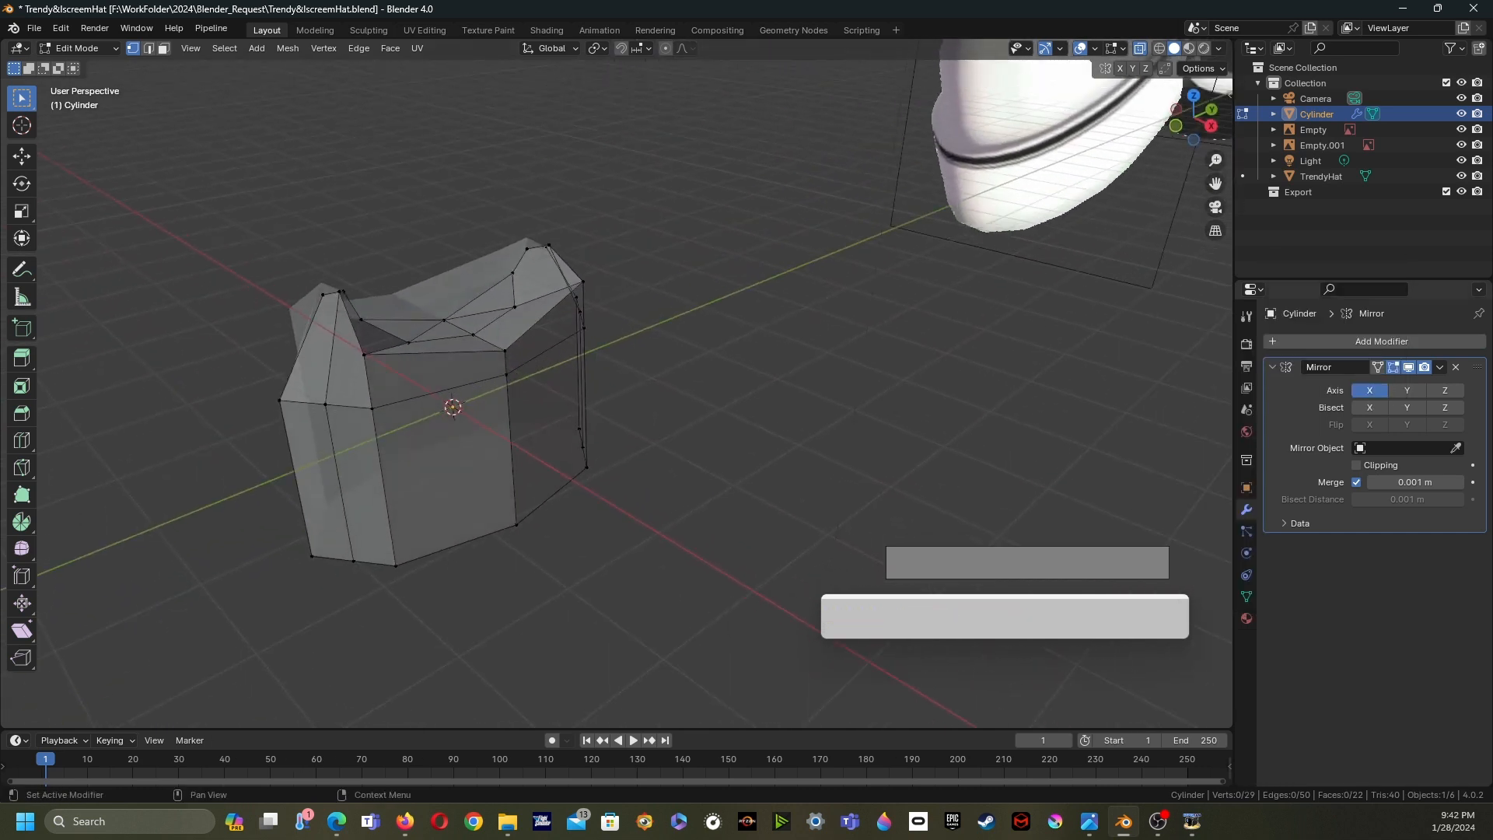
click(1349, 341)
mouse_move(1349, 340)
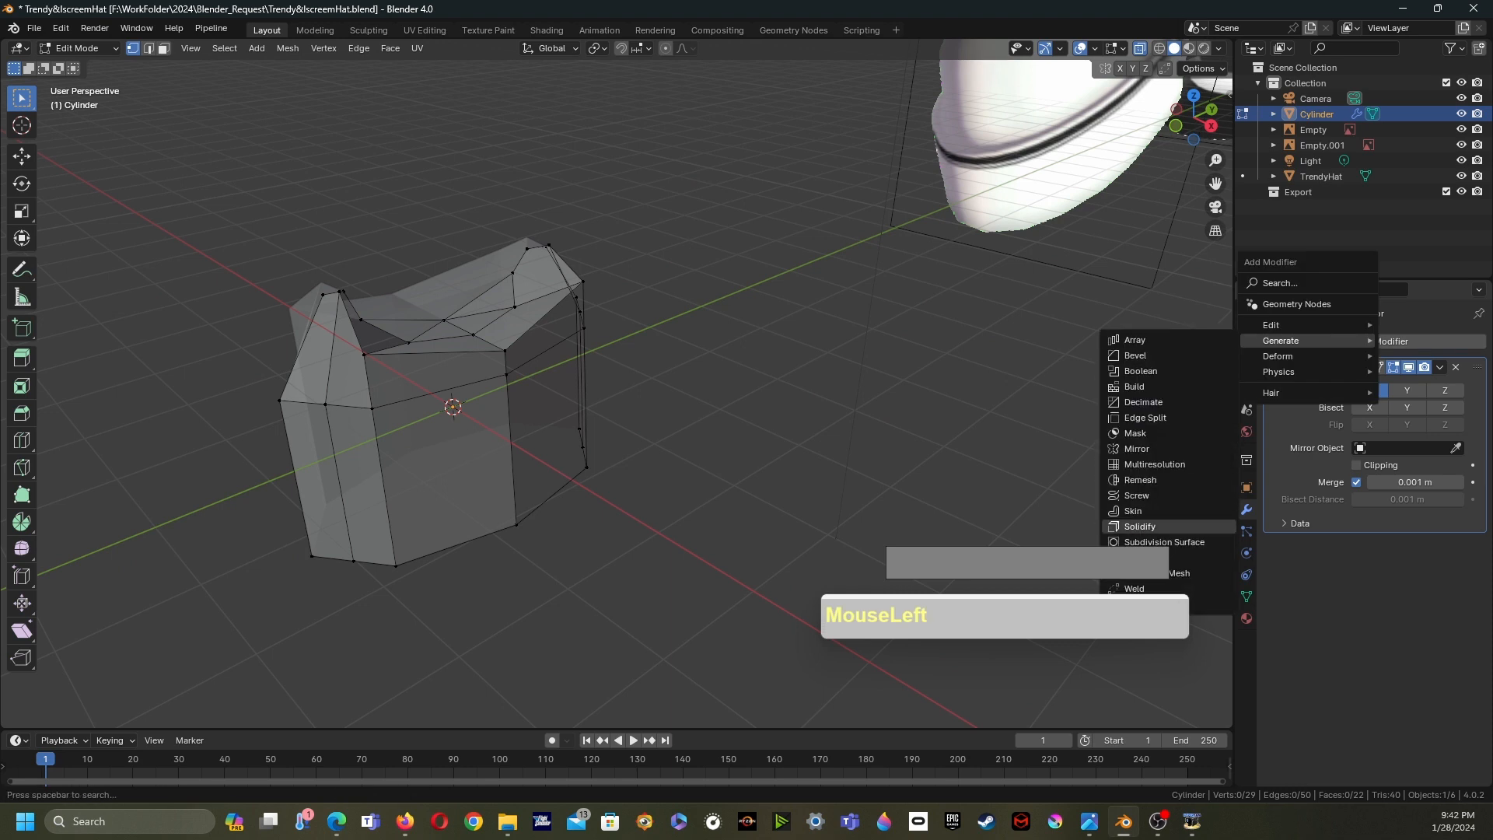
click(1163, 542)
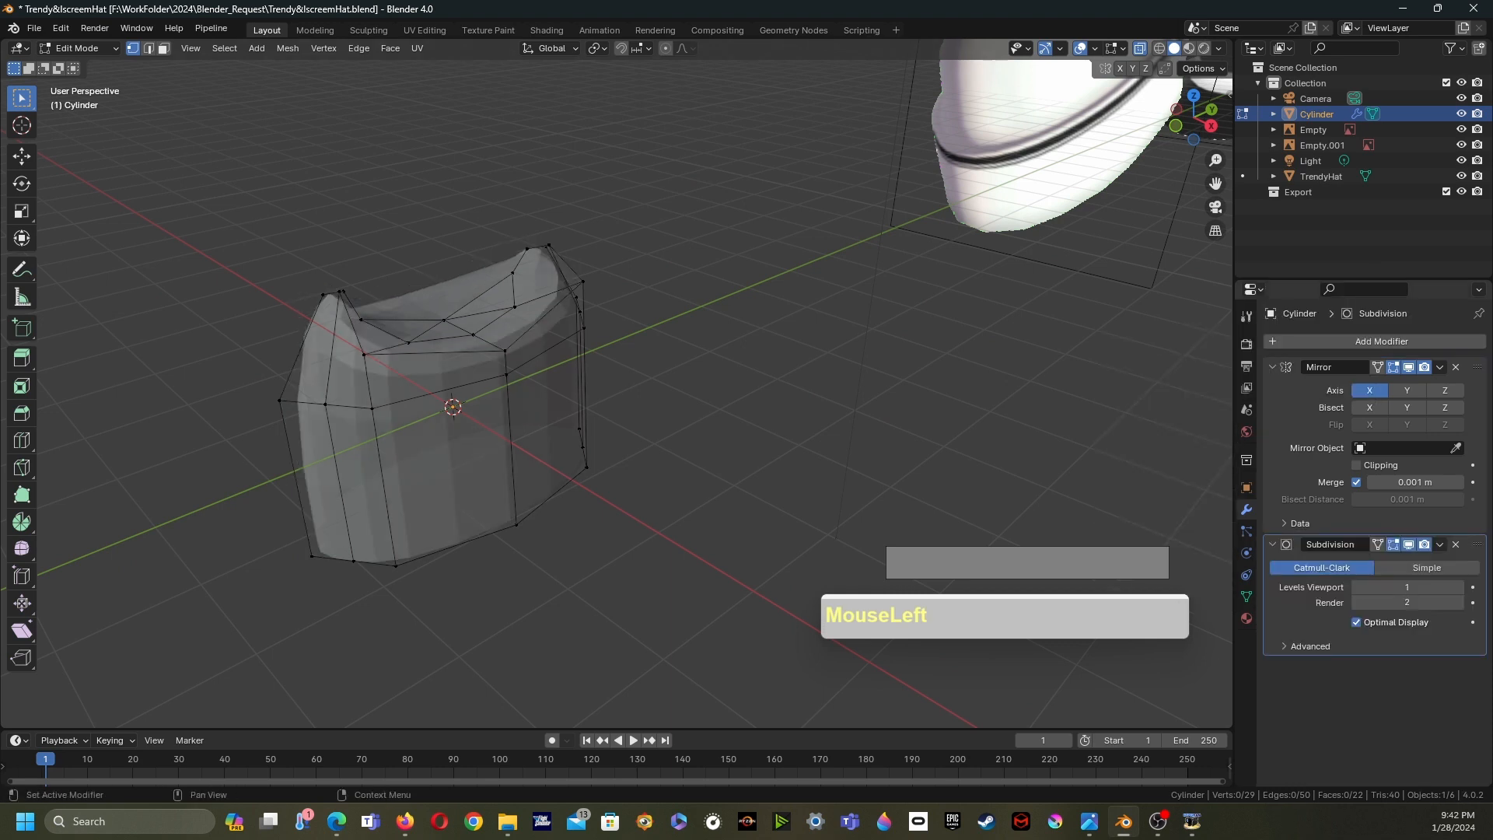
- Turn off X-ray and show the Subdivision Surface result on the mesh while in Edit Mode
middle_drag(622, 404, 686, 445)
key(Tab)
key(alt+z)
shift+middle_drag(686, 445, 652, 532)
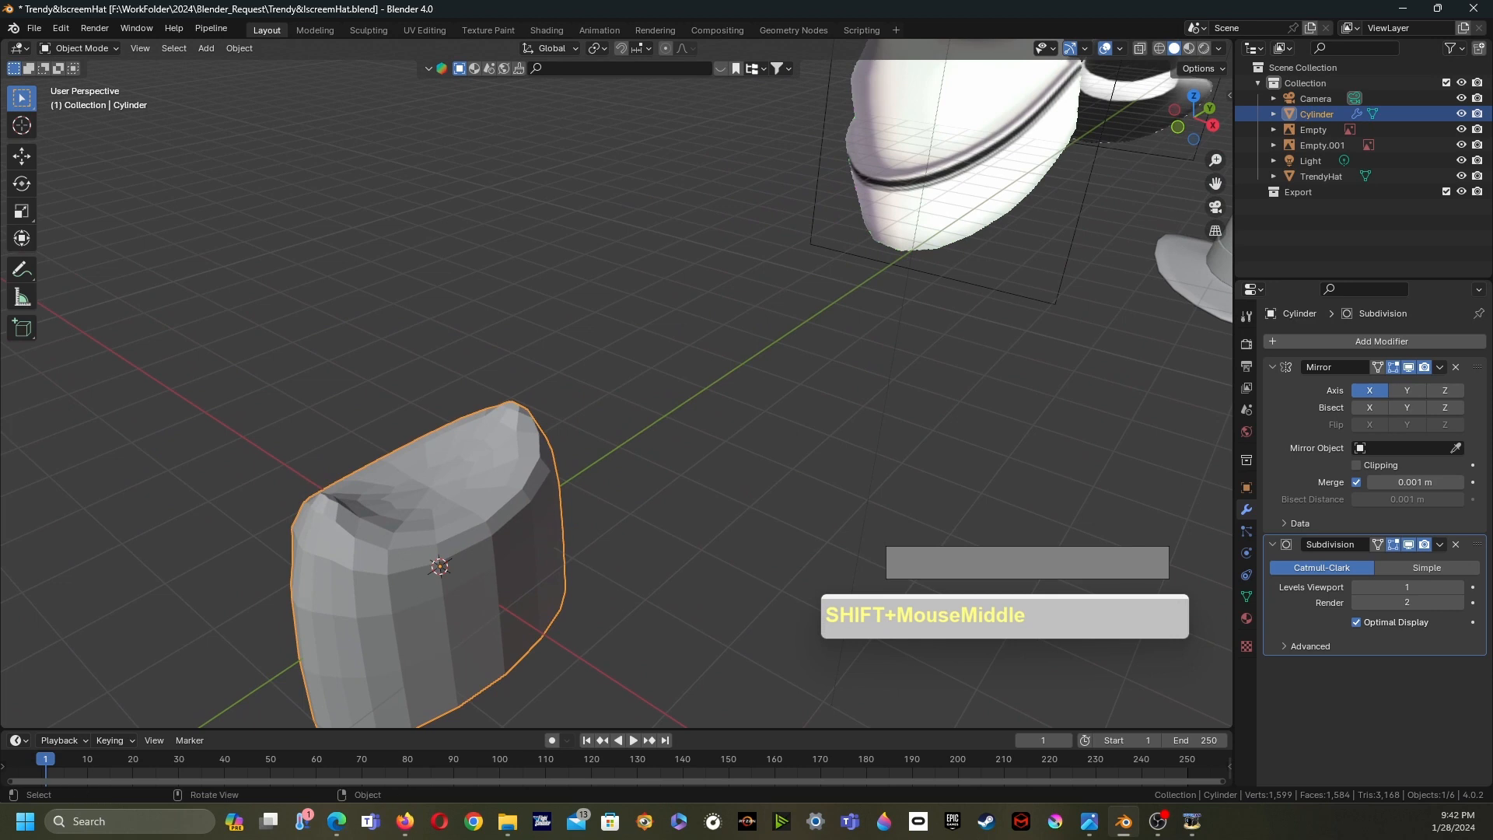
key(Tab)
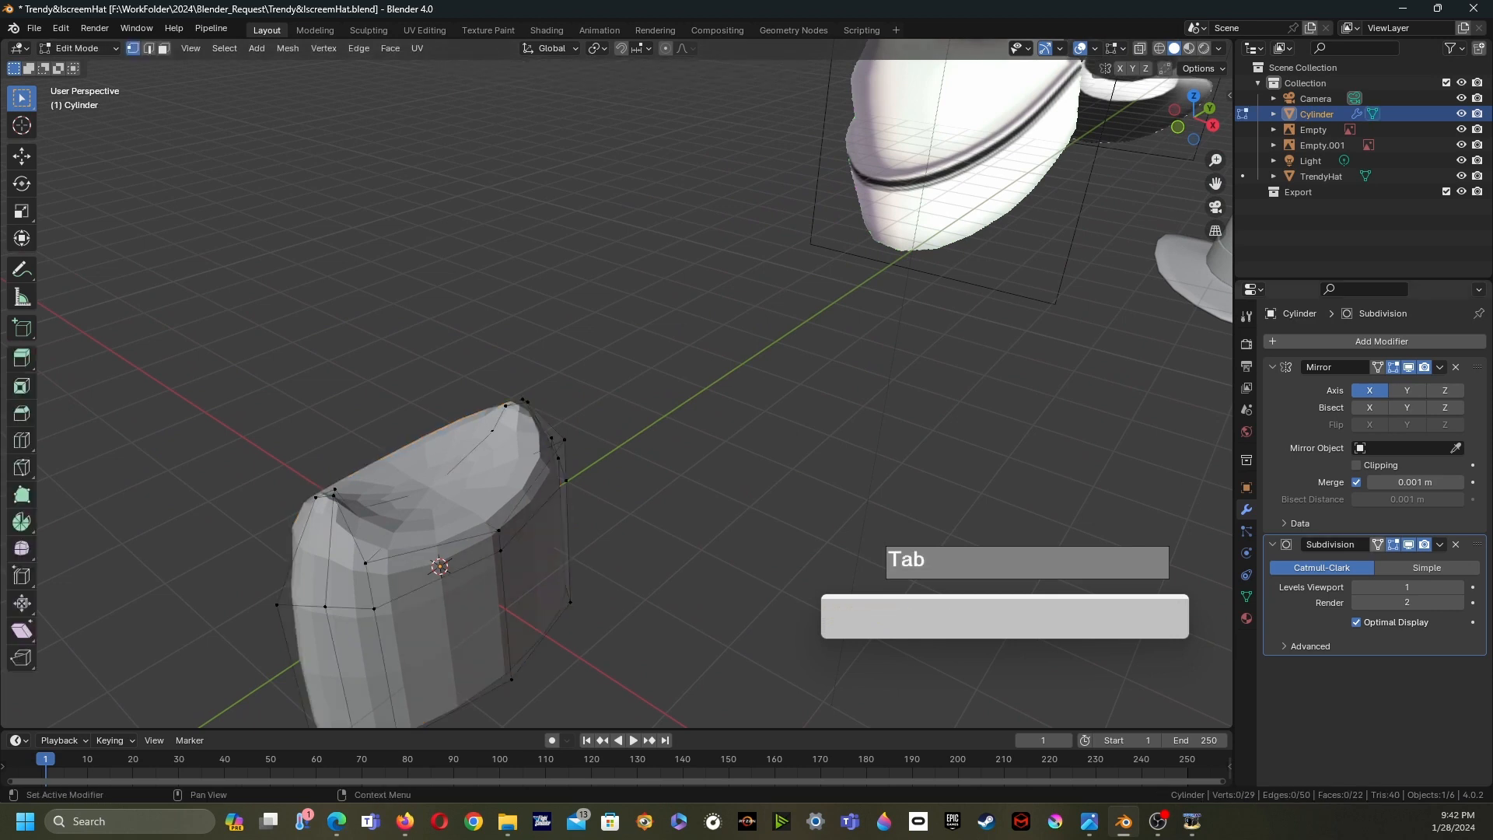
click(1377, 545)
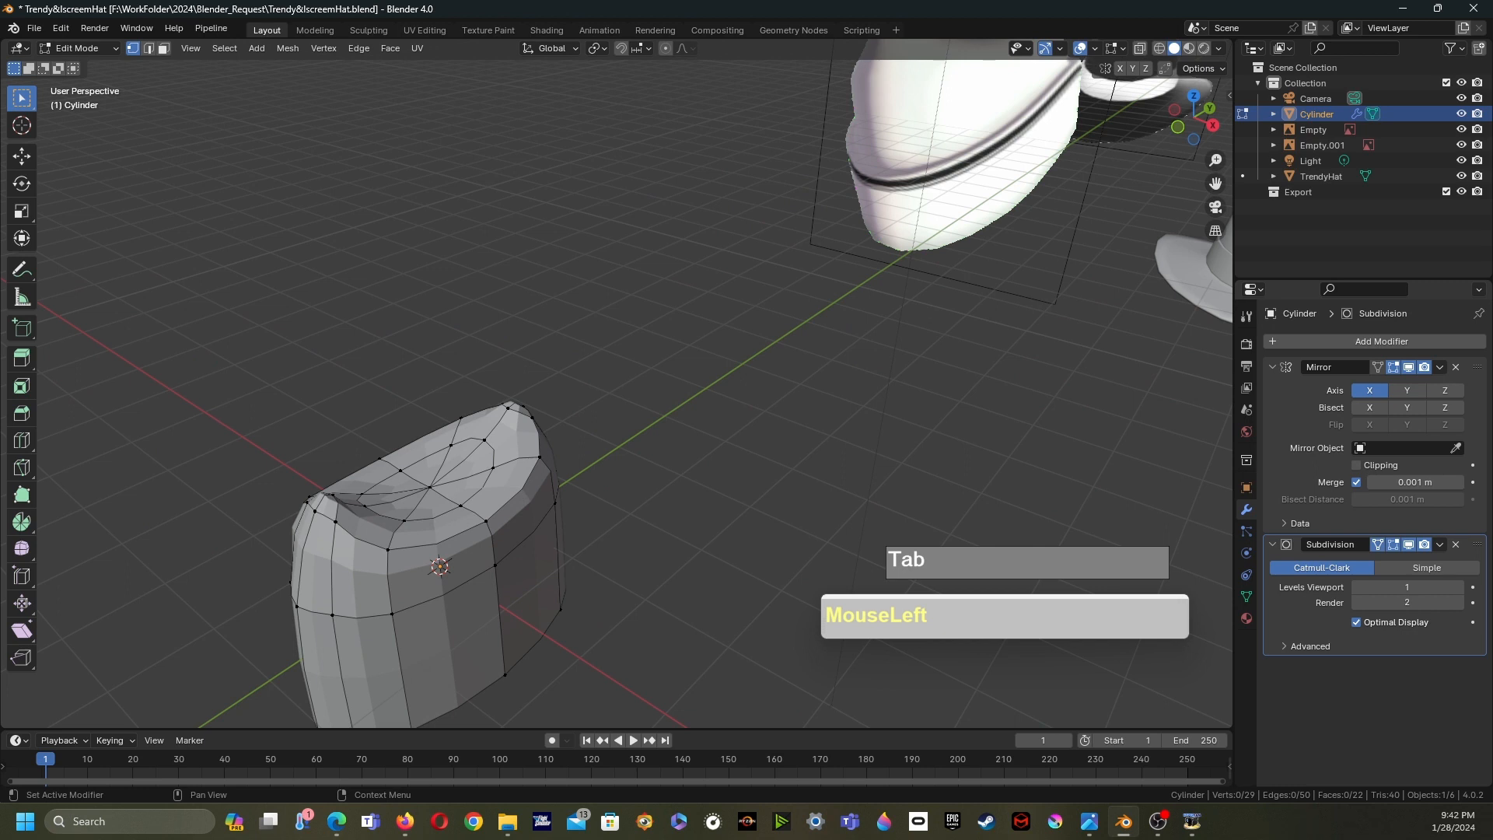
- Select the two crossing edges at the centre of the crown and dissolve them
scroll(747, 435, up, 2)
middle_drag(747, 436, 700, 486)
shift+middle_drag(700, 486, 890, 370)
middle_drag(890, 369, 952, 377)
scroll(929, 373, up, 3)
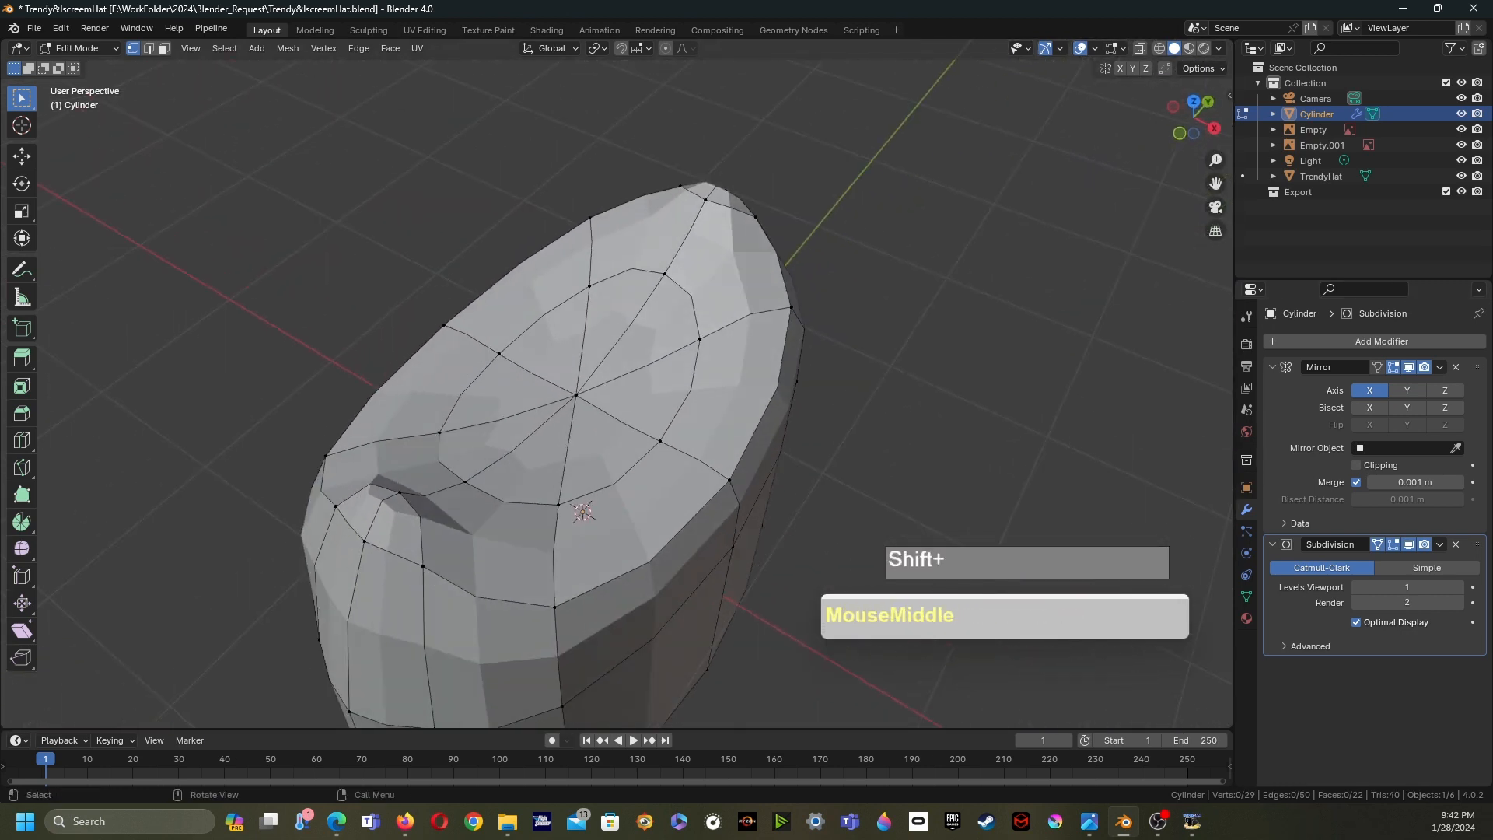
shift+middle_drag(622, 389, 638, 392)
scroll(638, 393, up, 1)
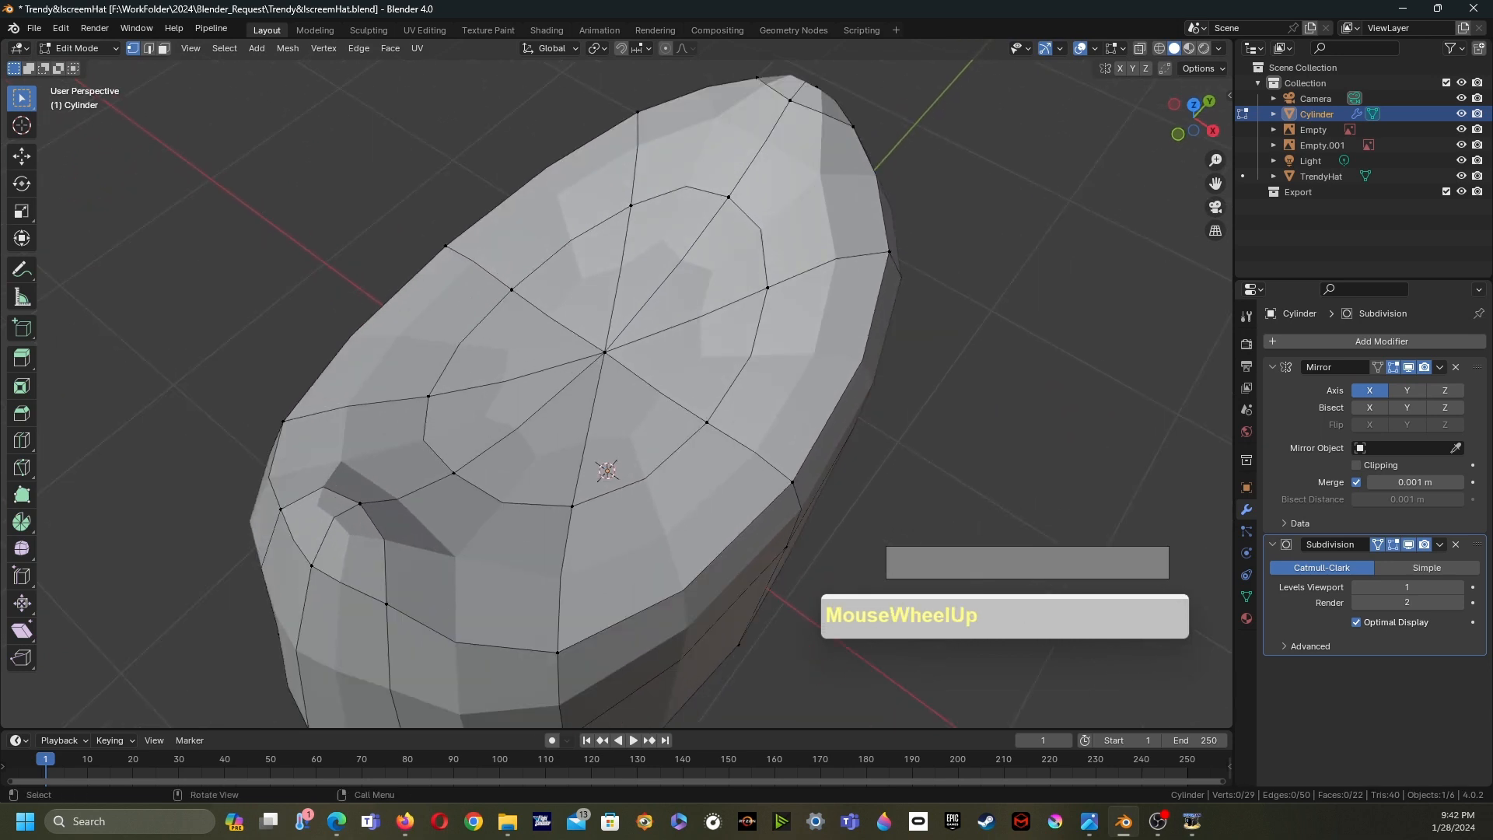
key(2)
click(681, 261)
shift+click(519, 428)
shift+click(659, 392)
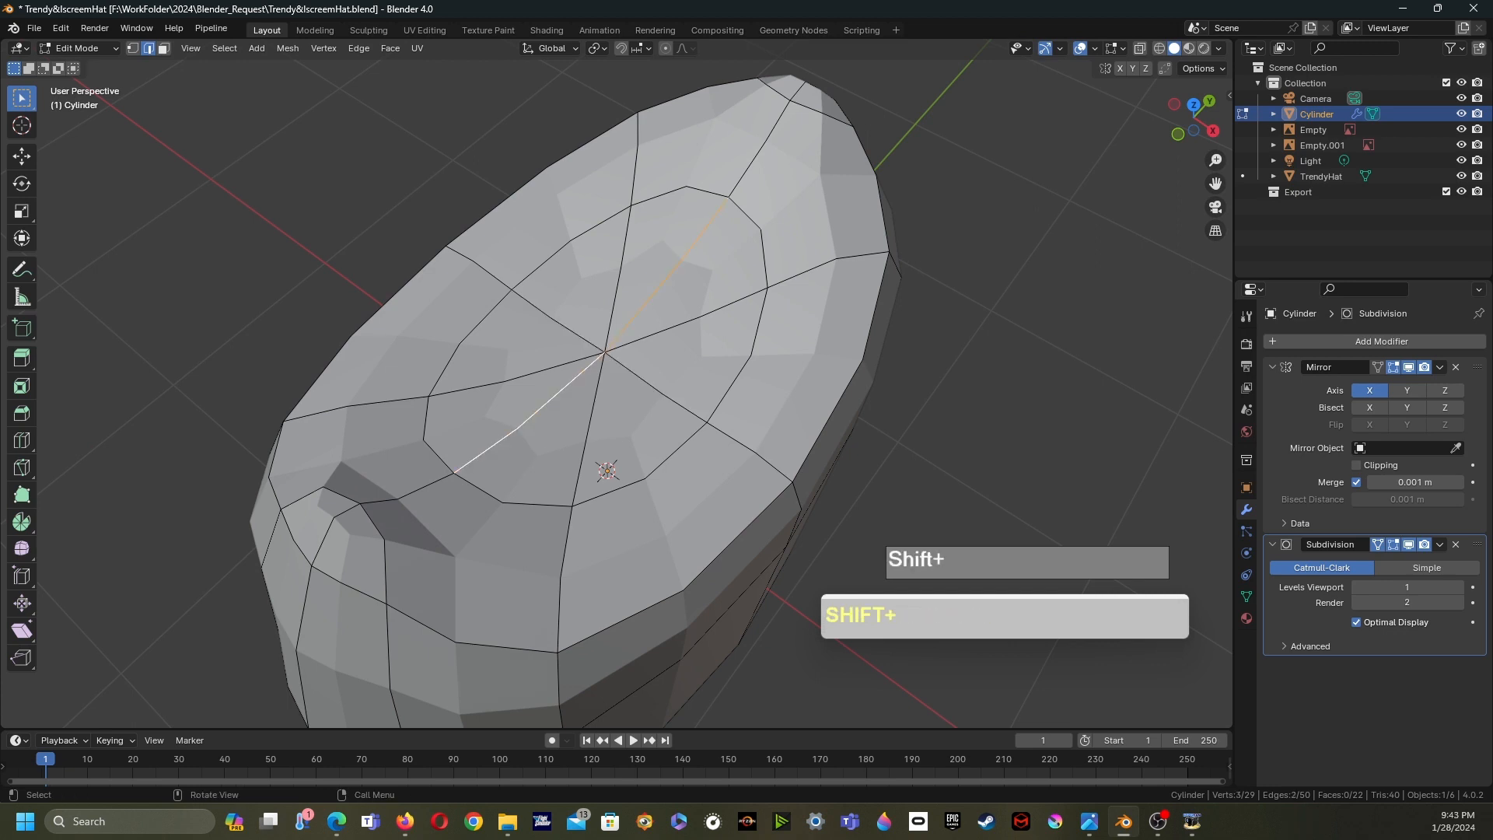
shift+click(660, 392)
shift+scroll(576, 397, down, 2)
shift+middle_drag(607, 360, 620, 341)
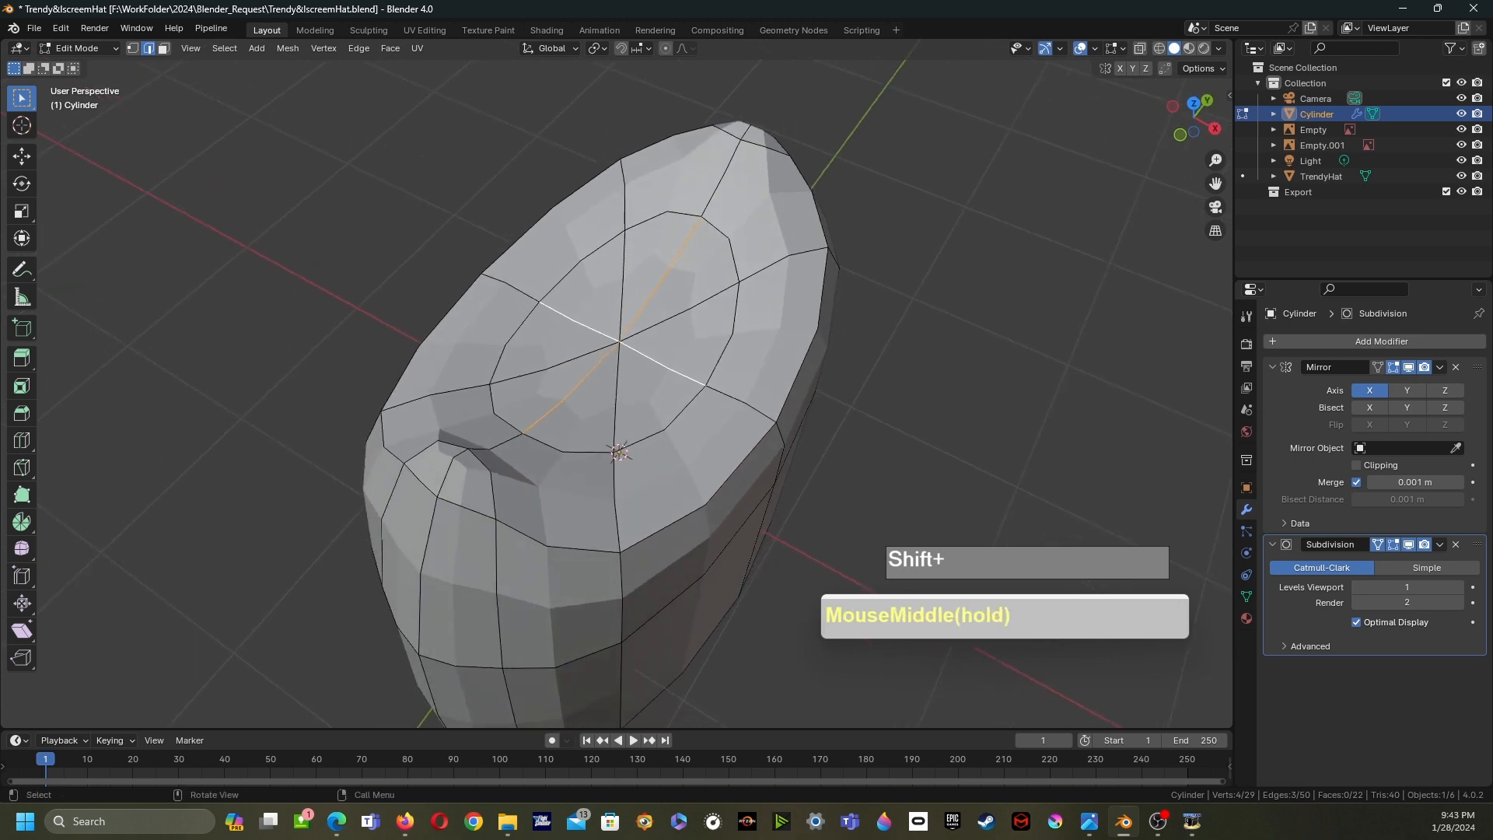
key(x)
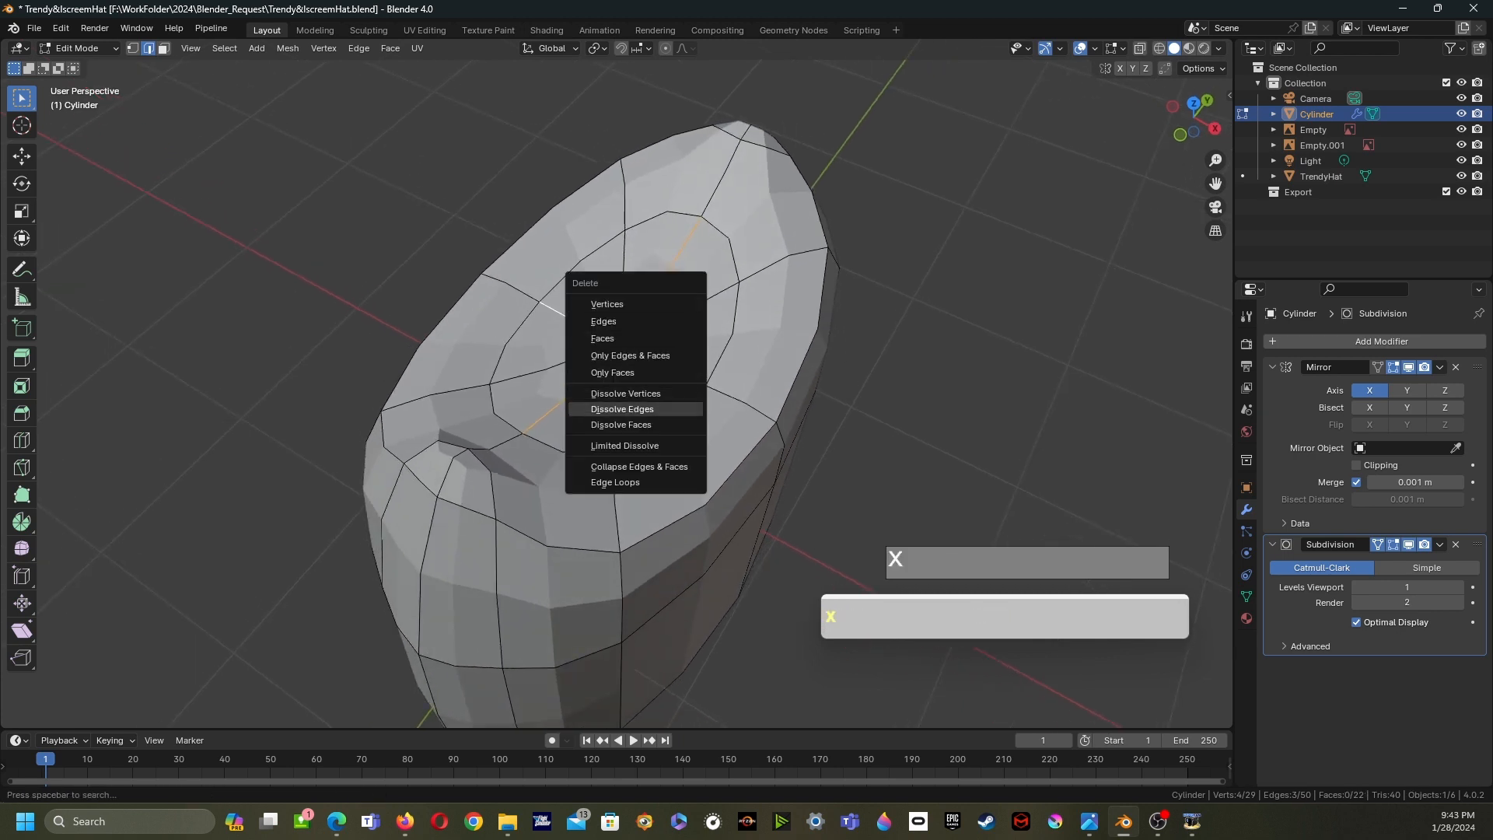
click(622, 409)
middle_drag(622, 409, 631, 404)
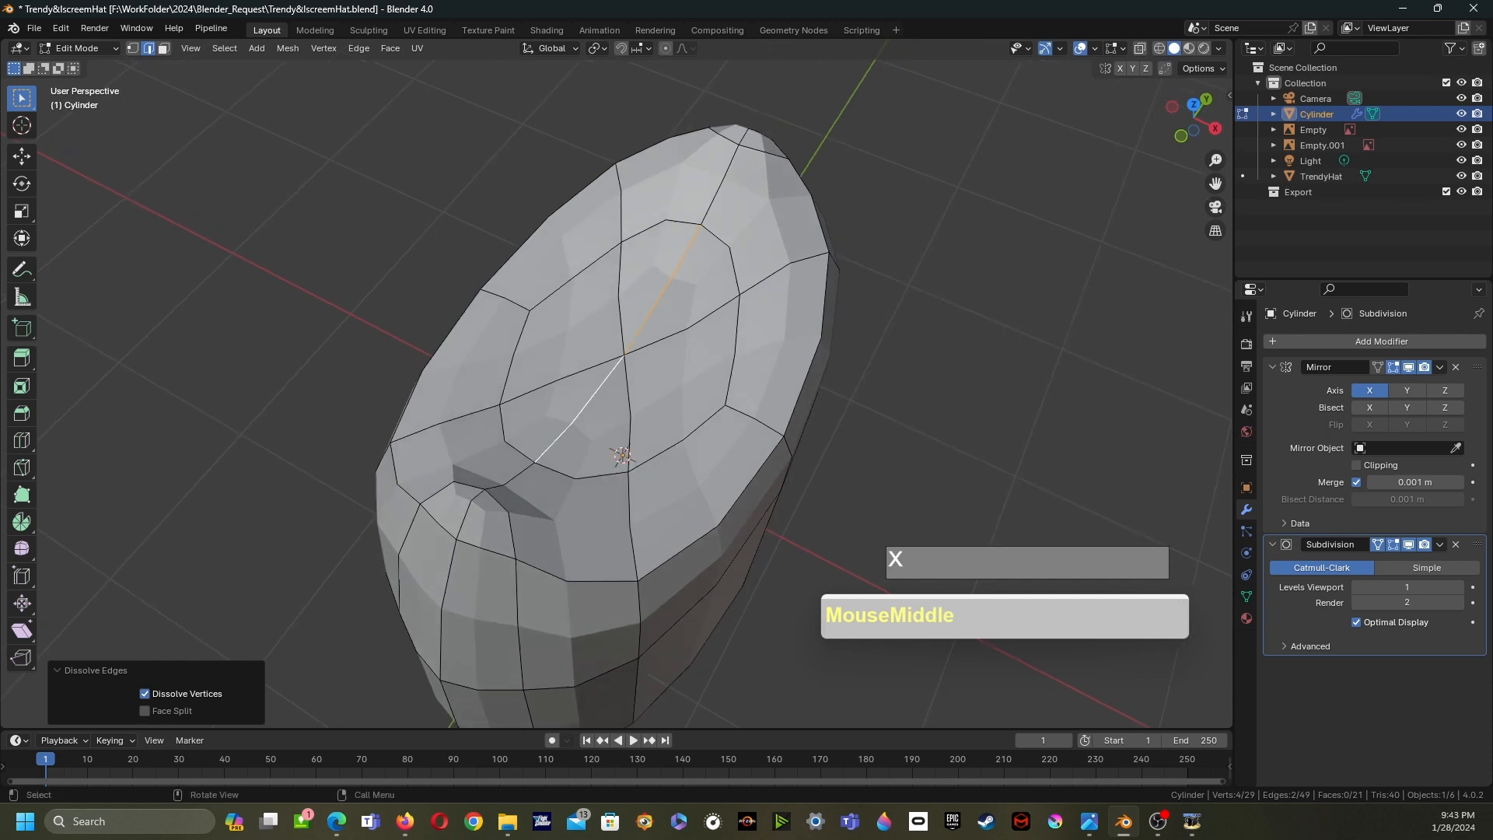
- Select an edge near the crown's dent and dissolve it
click(470, 510)
middle_drag(470, 510, 451, 482)
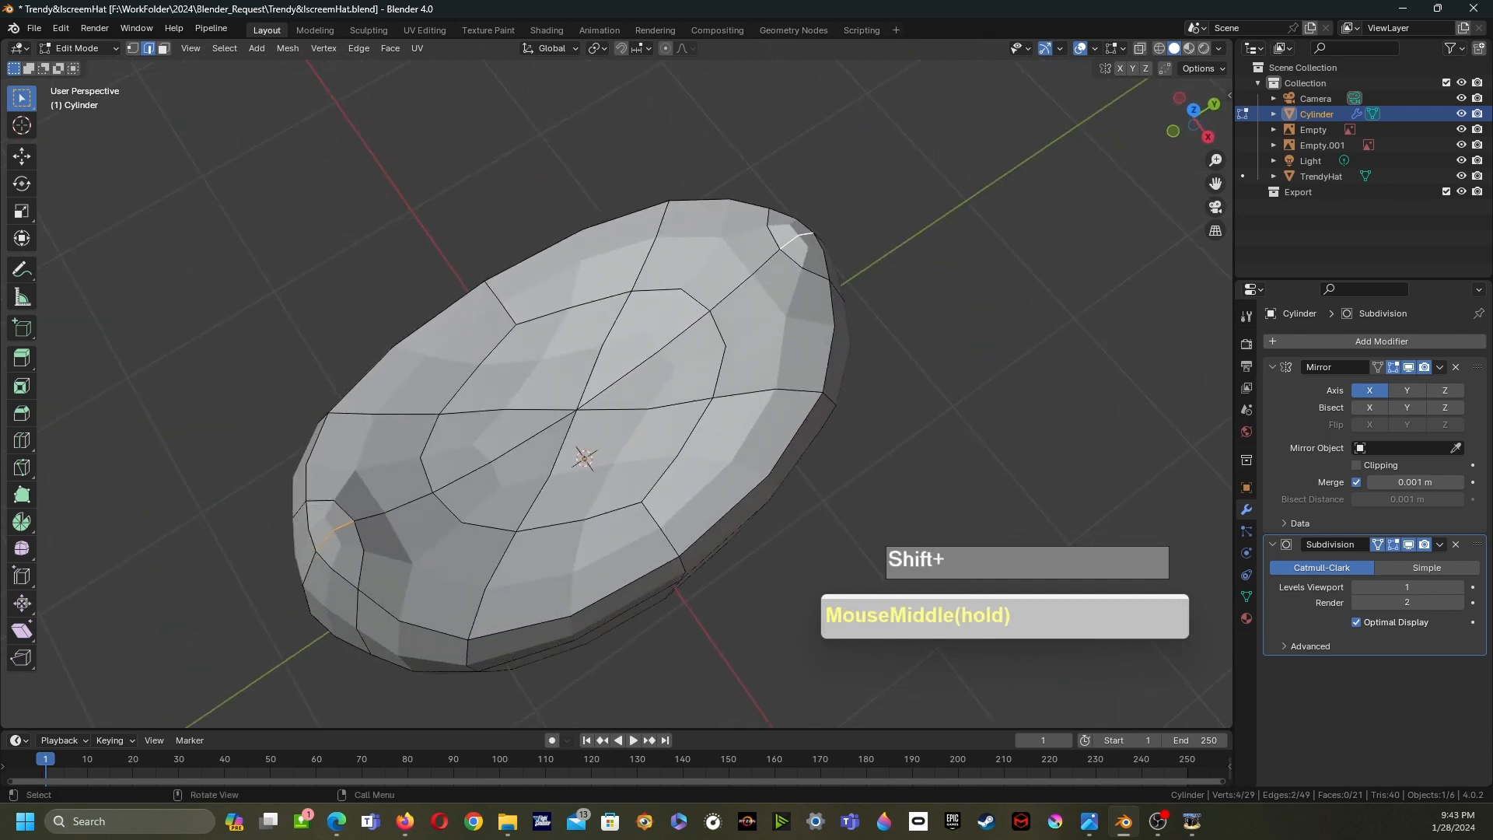
key(x)
click(666, 462)
middle_drag(666, 463, 764, 376)
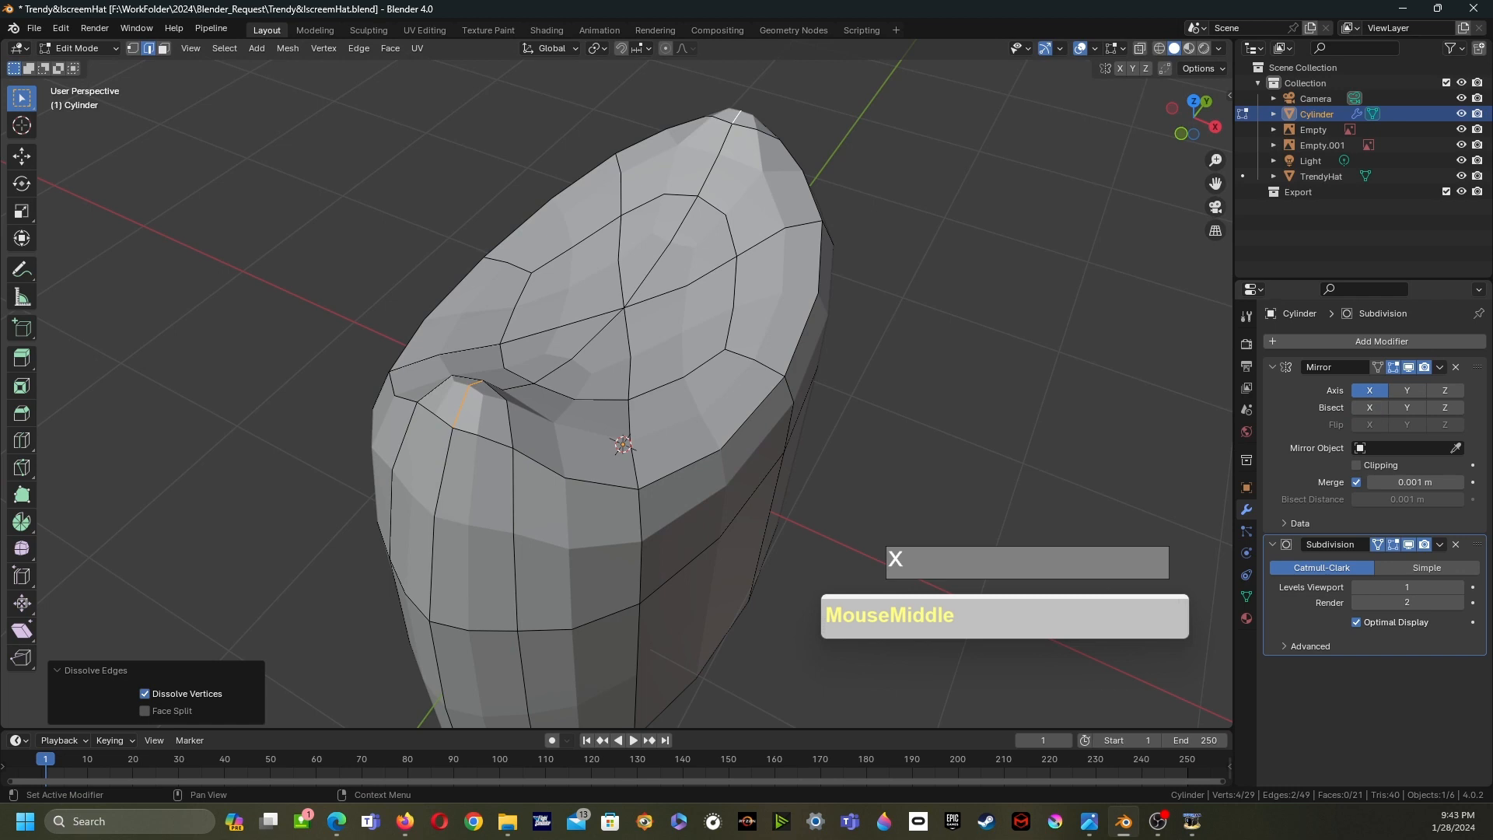
- Enable Clipping on the Mirror modifier
click(461, 407)
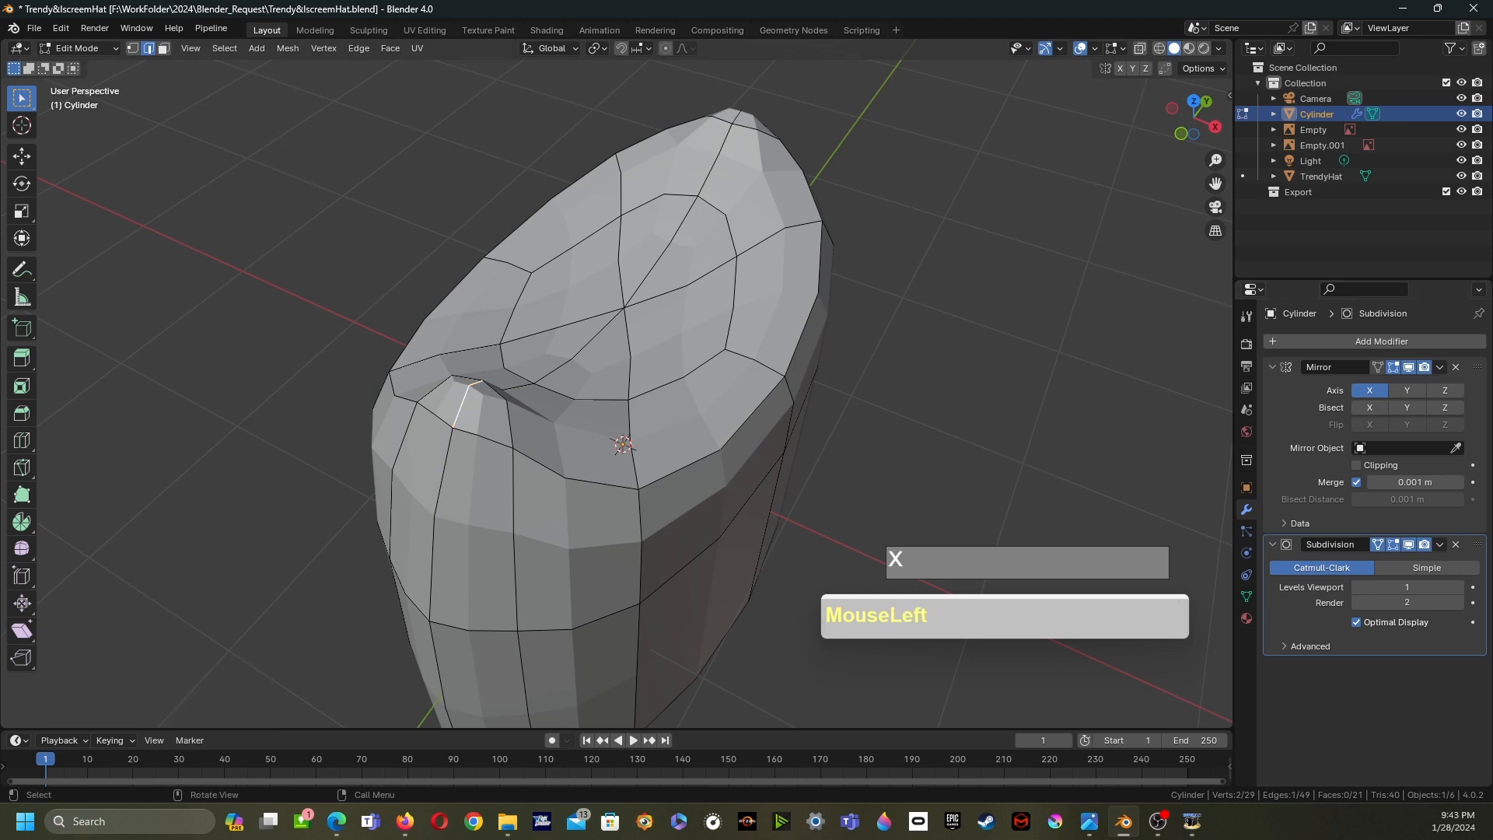
middle_drag(461, 407, 471, 243)
scroll(474, 234, down, 2)
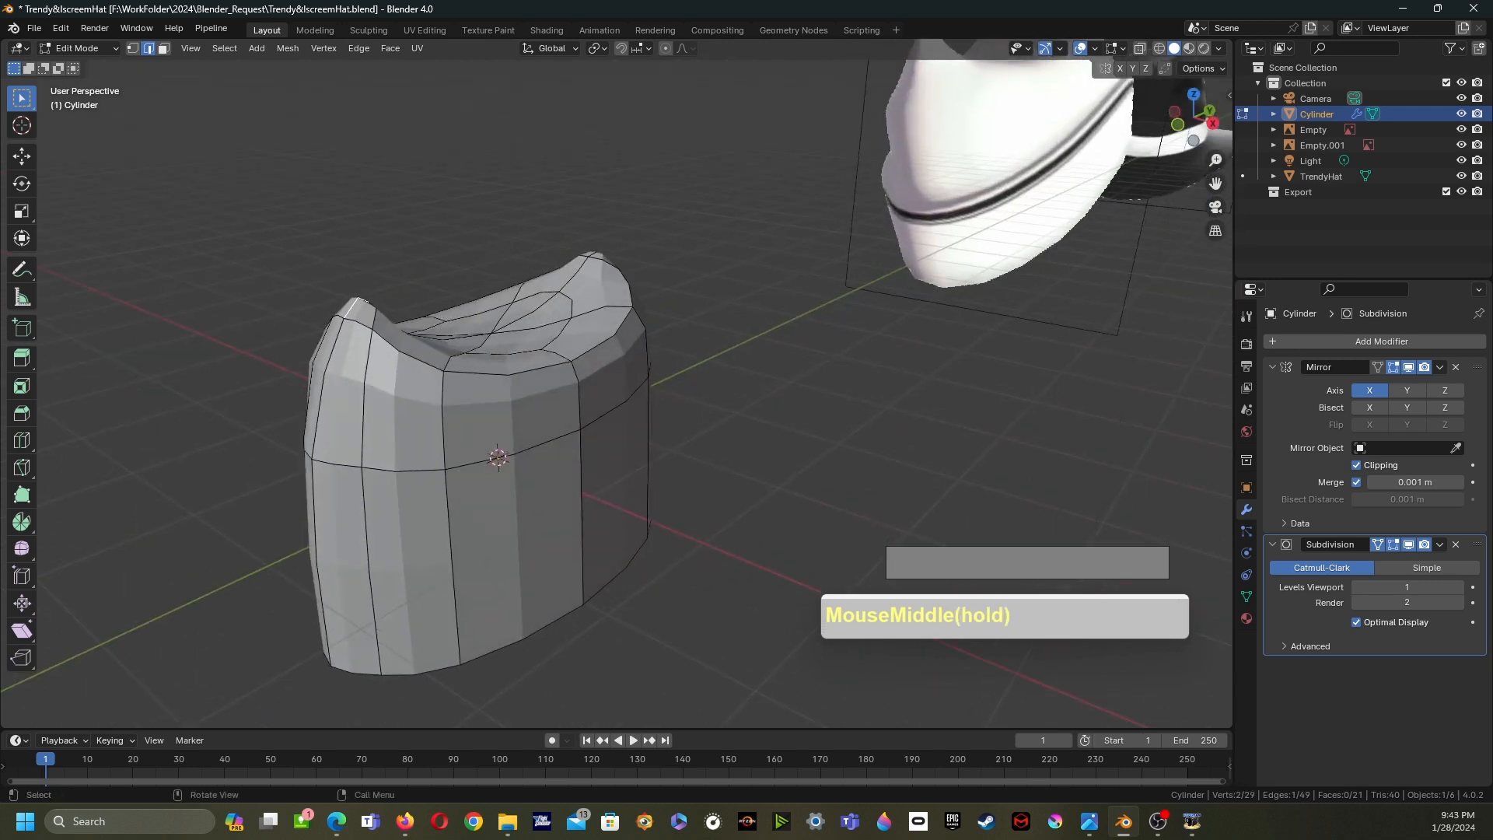
- Shade the cylinder smooth in Object Mode
key(Tab)
right_click(498, 399)
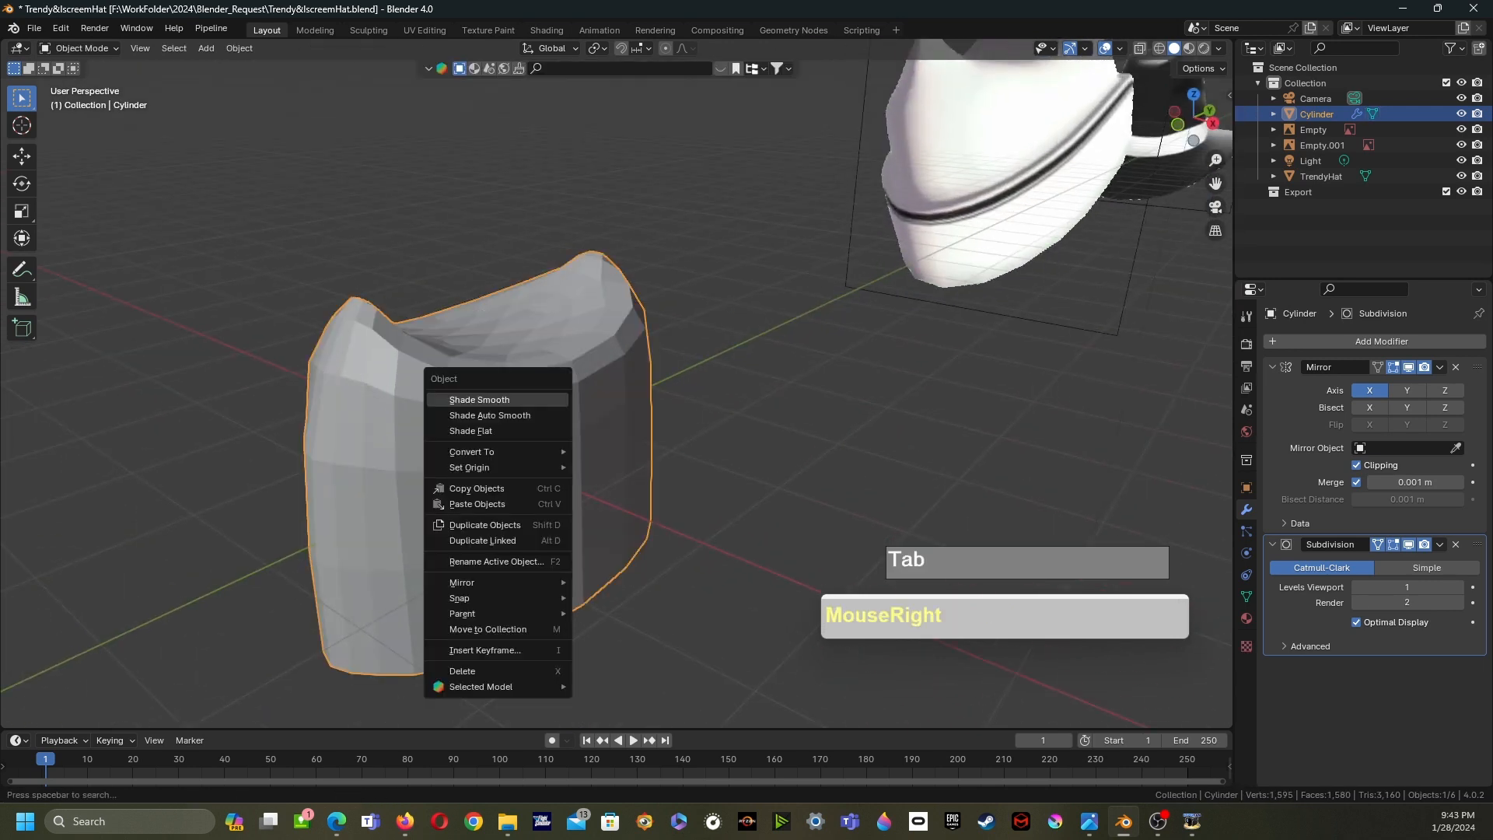
click(479, 399)
middle_drag(479, 398, 505, 374)
scroll(436, 389, down, 2)
- Select the bottom edge loop of the crown and scale it along X by 1.342
key(Tab)
scroll(615, 389, up, 3)
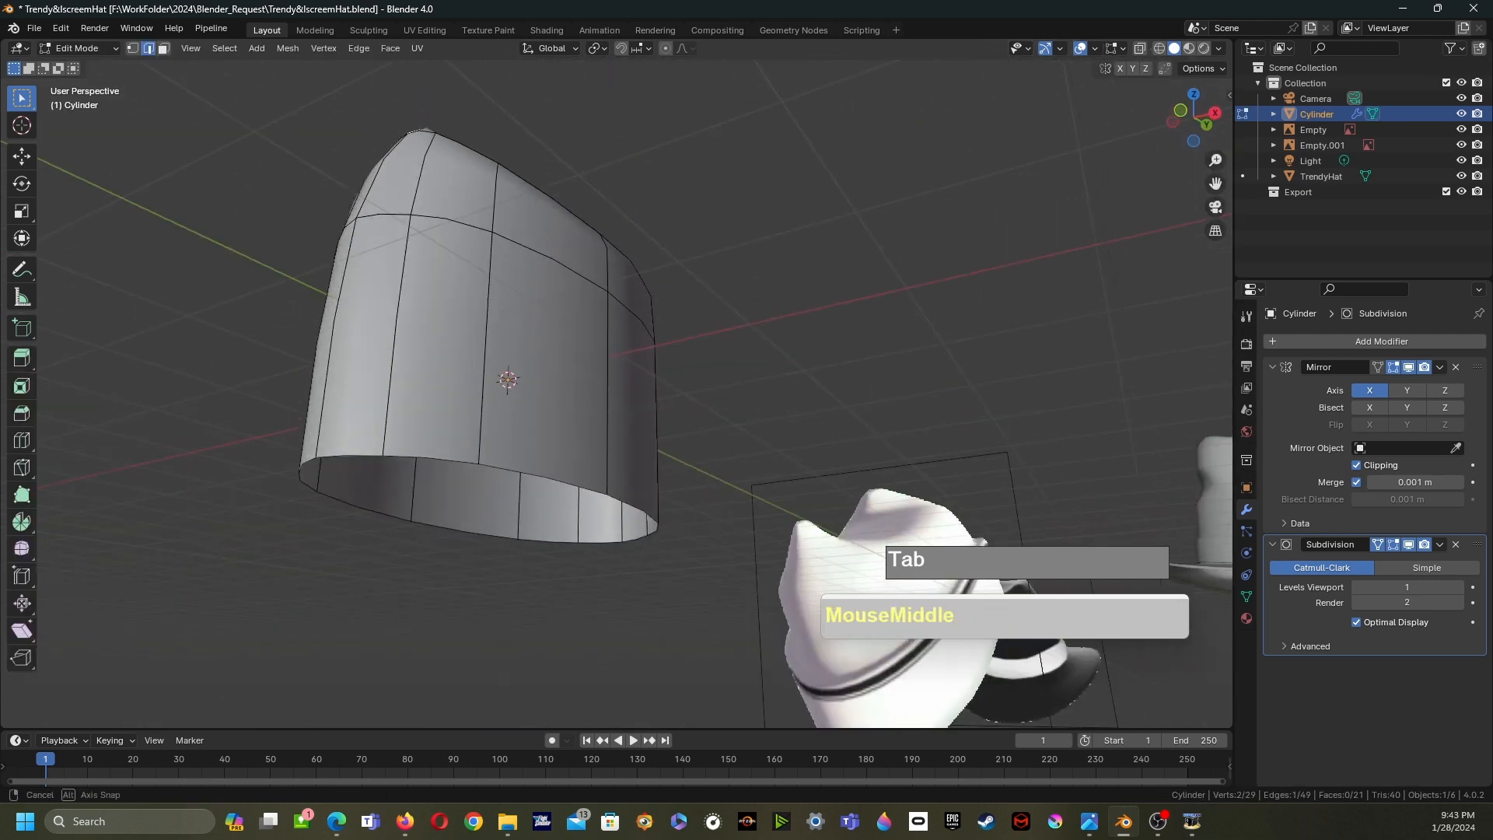
key(2)
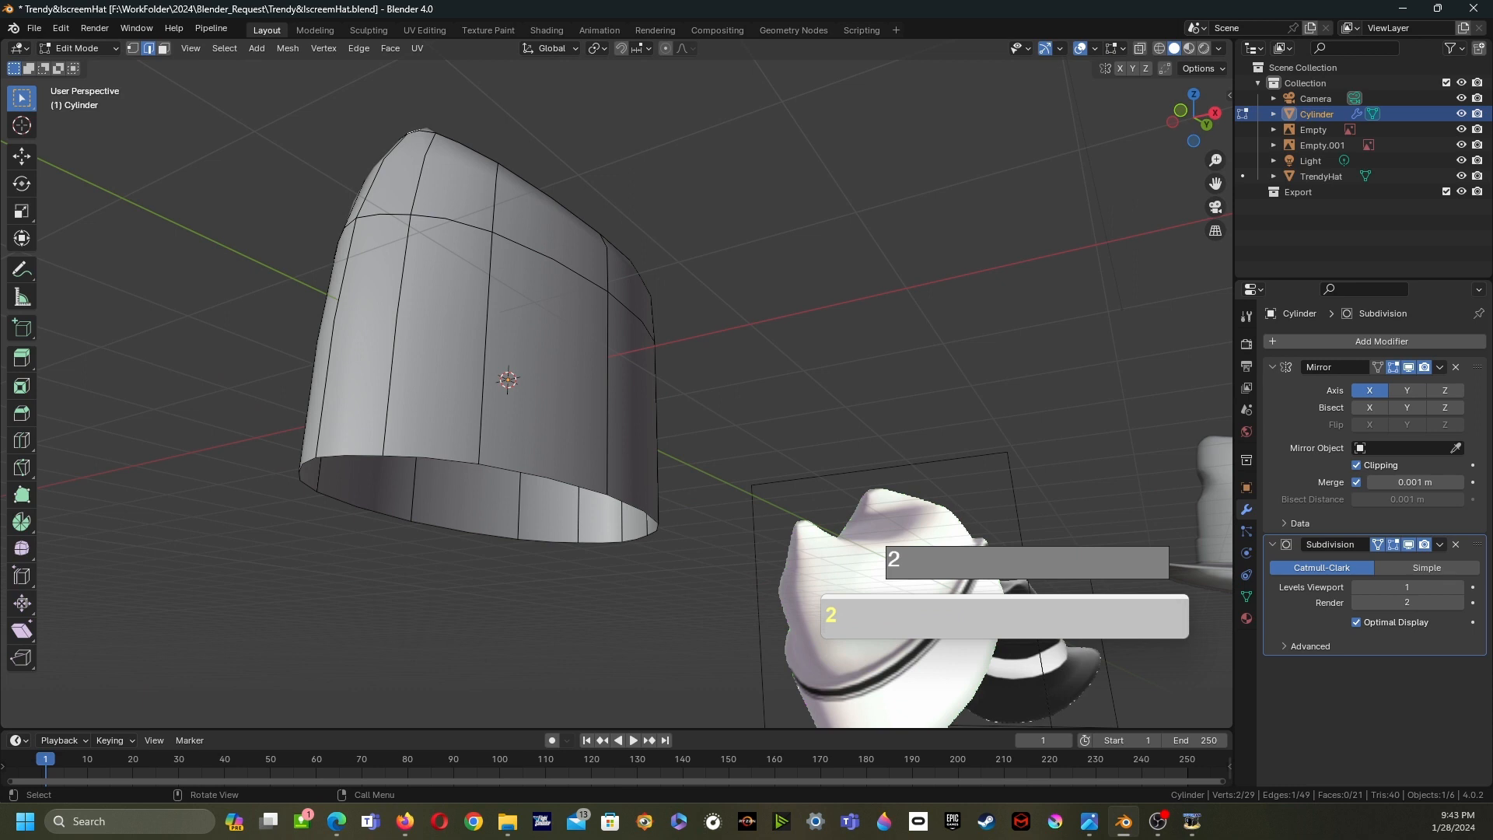
alt+click(544, 476)
middle_drag(544, 477, 581, 554)
shift+middle_drag(582, 554, 513, 545)
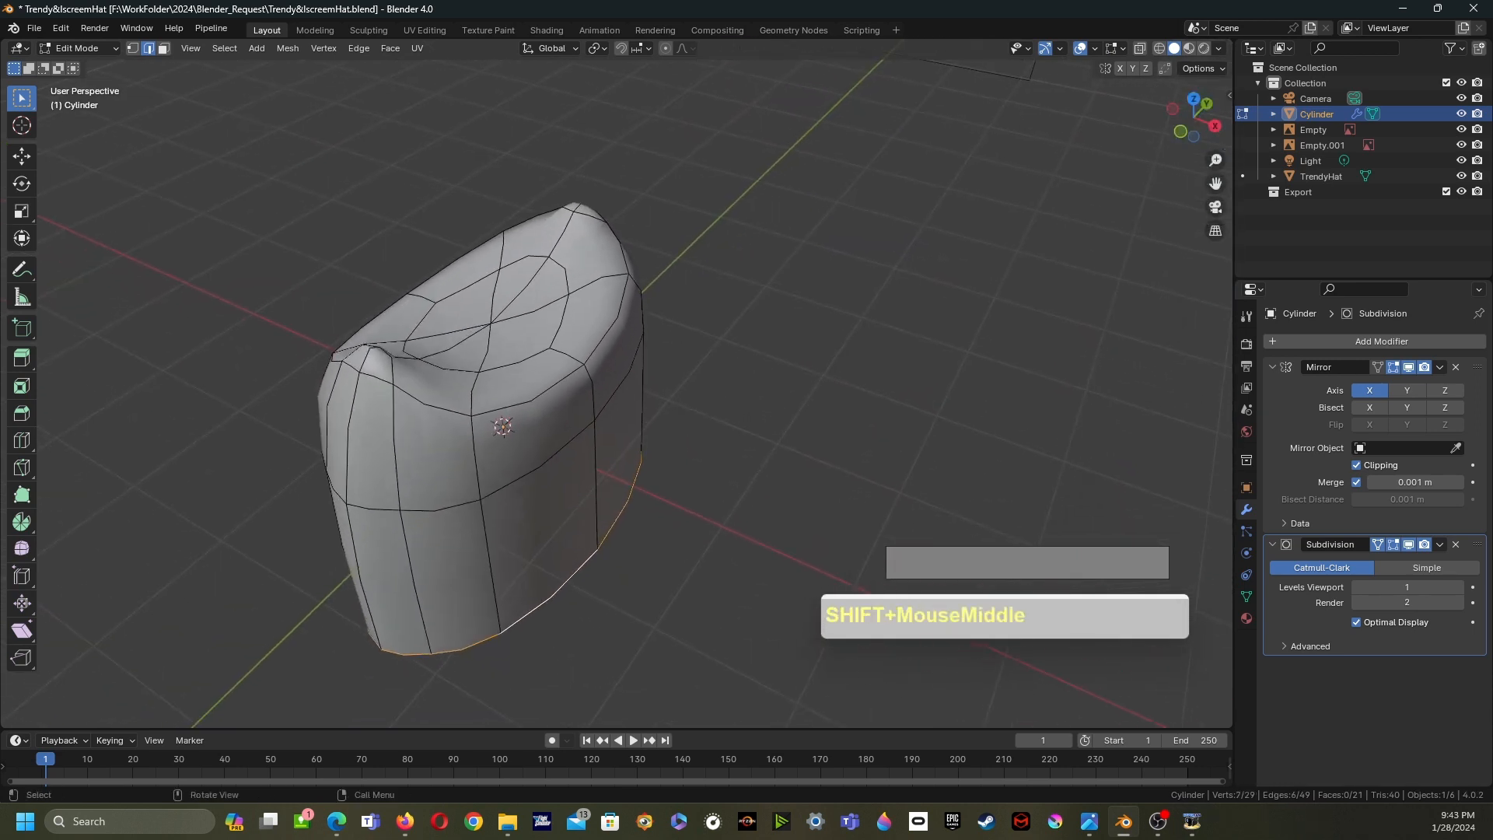
key(s)
key(x)
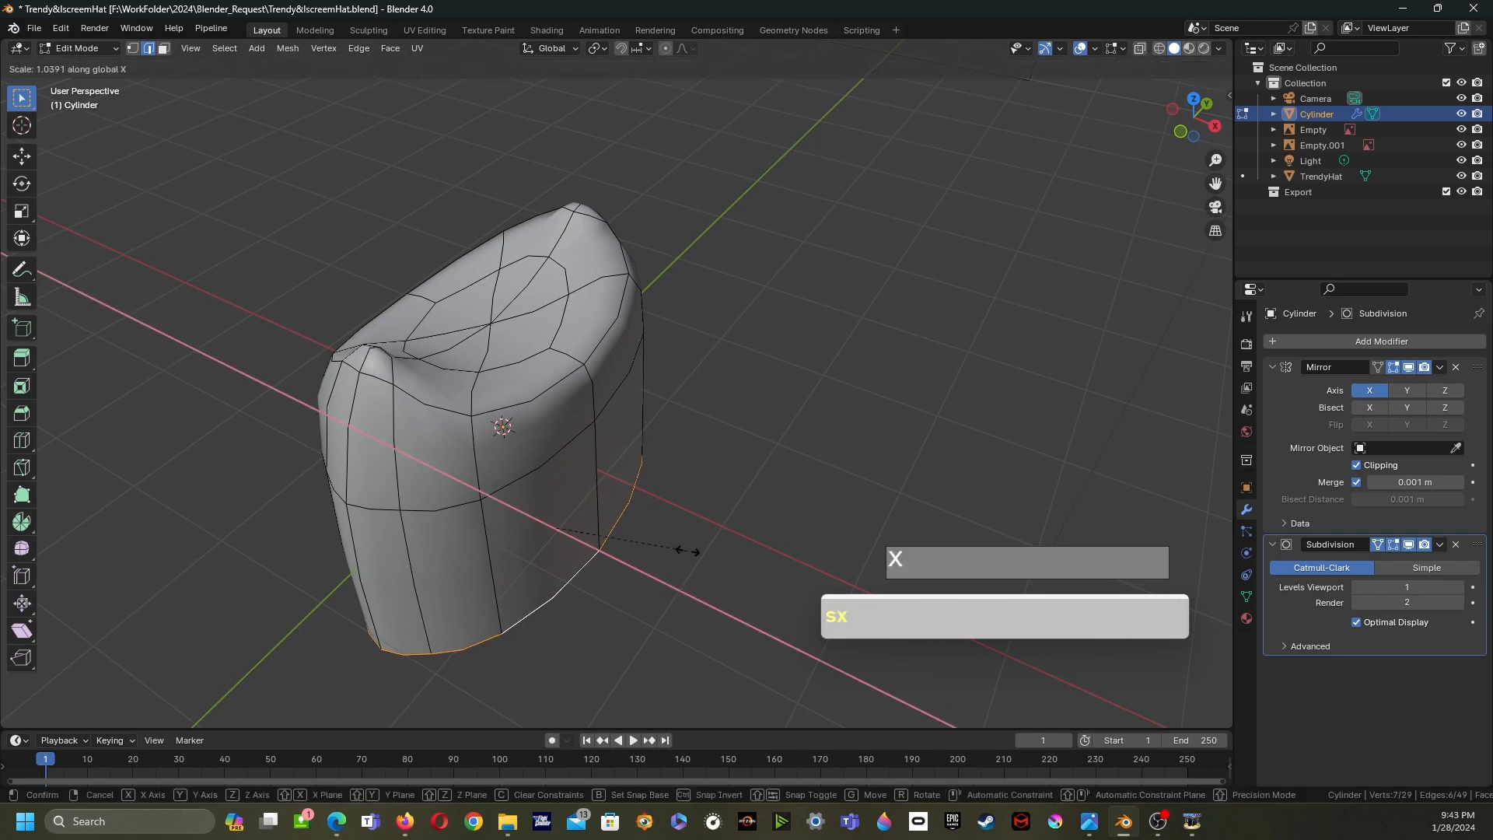
click(737, 583)
mouse_move(736, 583)
middle_down()
mouse_move(742, 497)
mouse_move(707, 588)
mouse_move(735, 585)
middle_up()
- Add a loop cut around the middle of the crown, leaving it centred
scroll(719, 587, up, 2)
scroll(707, 588, down, 1)
scroll(709, 588, down, 2)
key(ctrl+r)
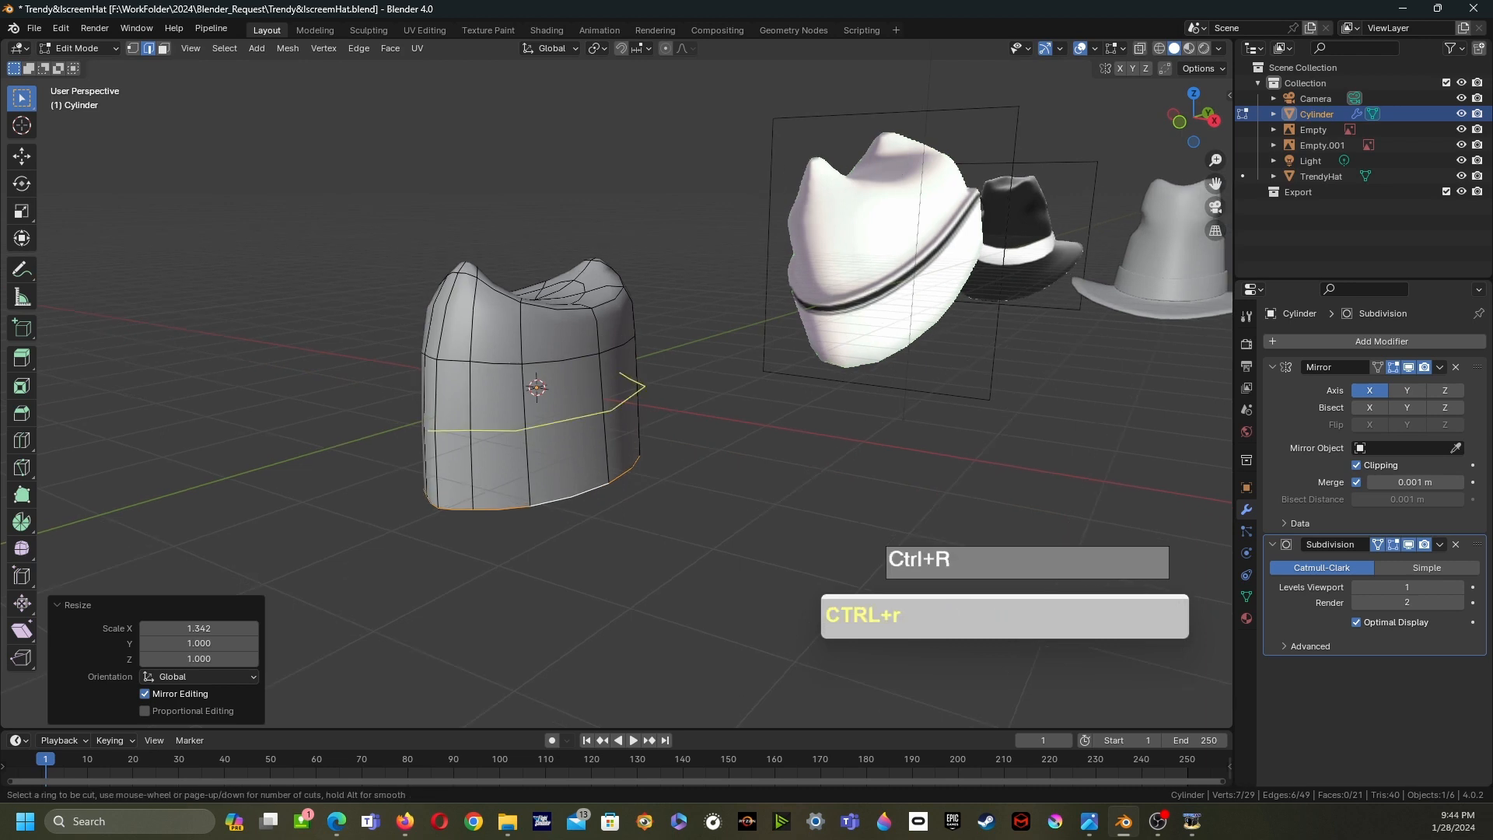
click(623, 418)
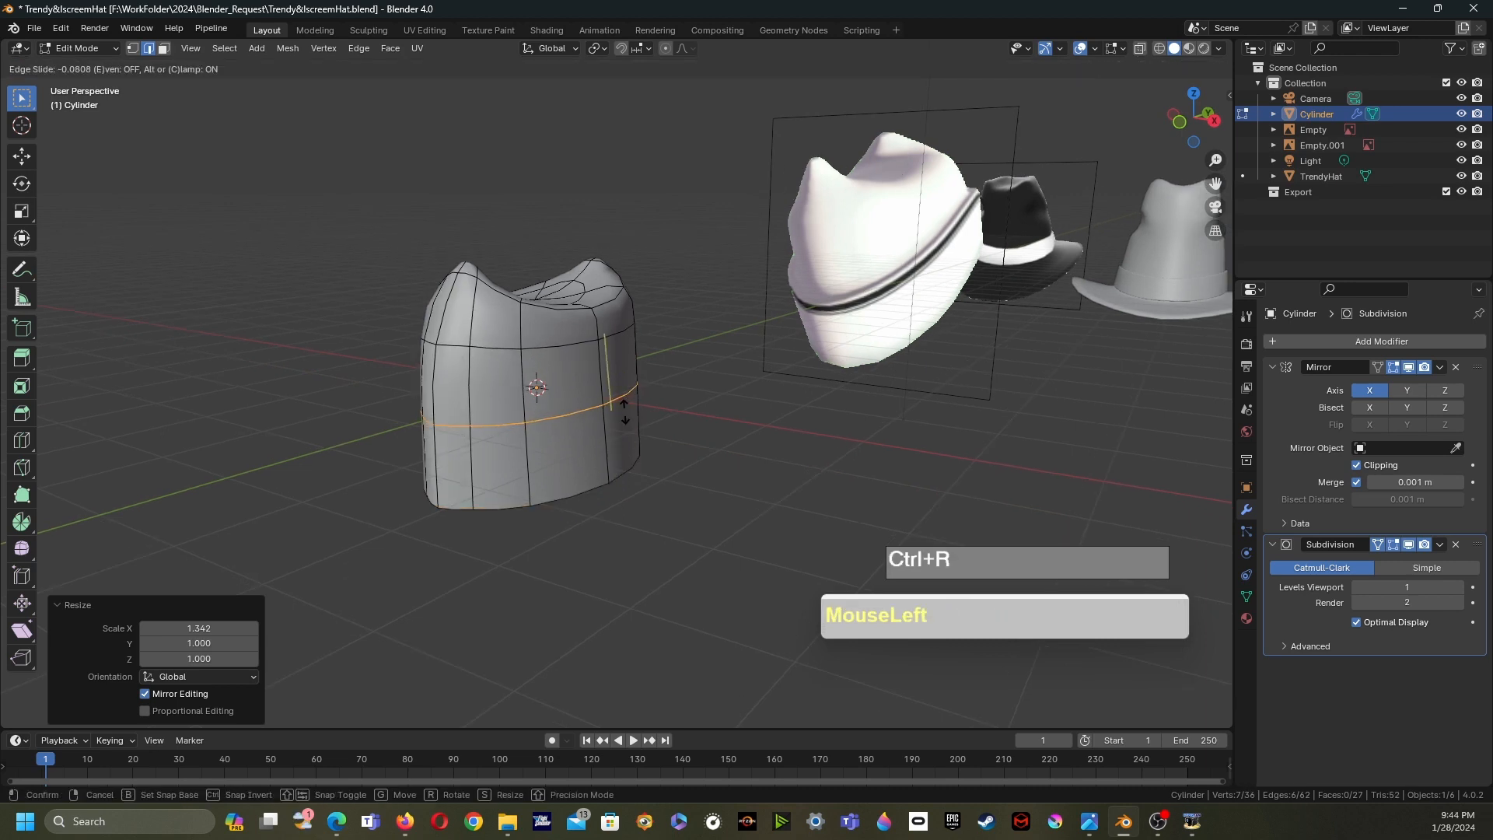
right_click(623, 412)
- Select the lower ring of faces and extrude them along normals by 0.186 m to form a band
key(3)
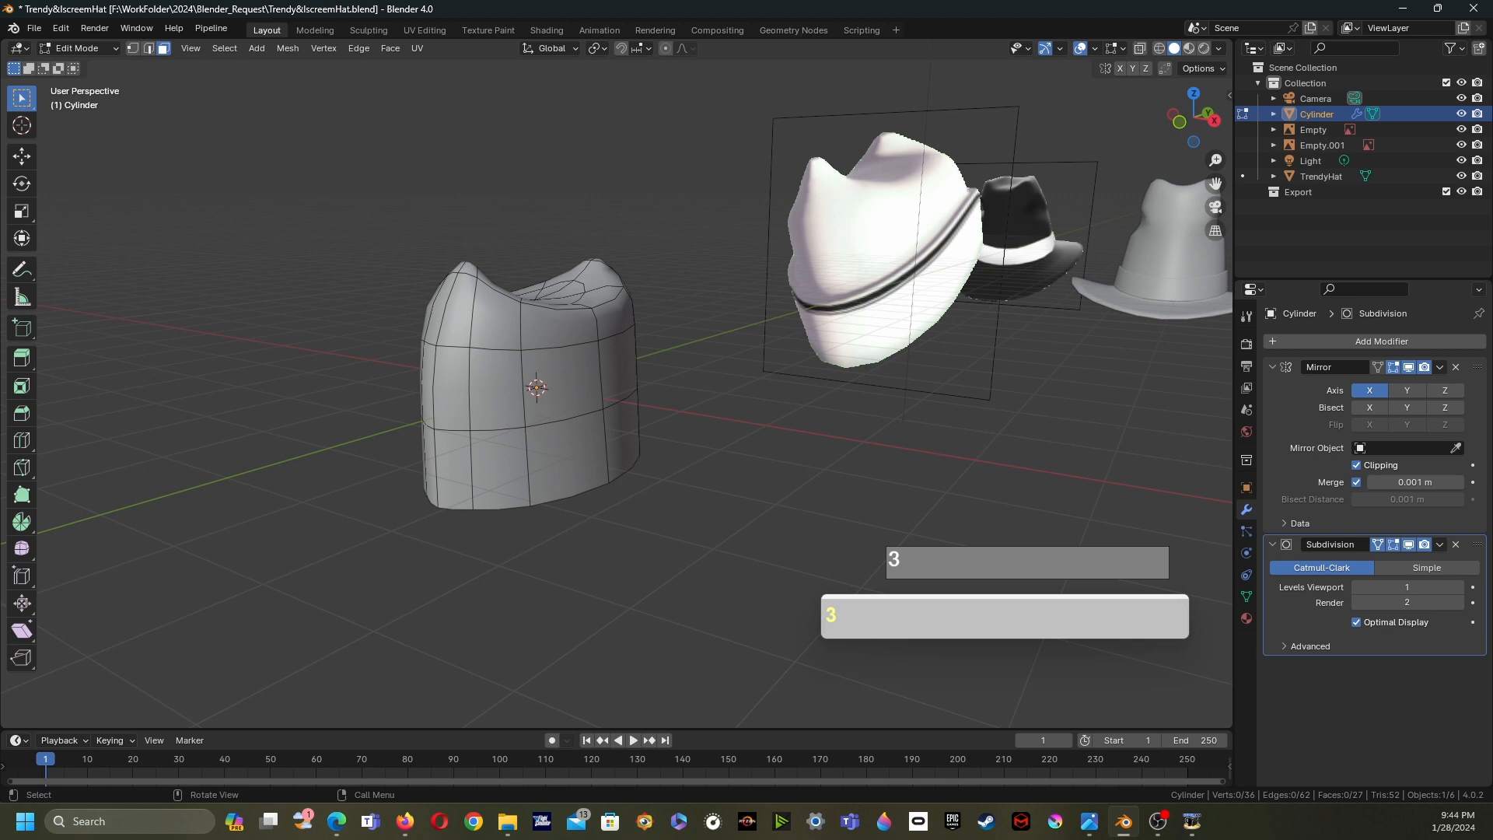
alt+click(610, 443)
middle_drag(610, 443, 594, 439)
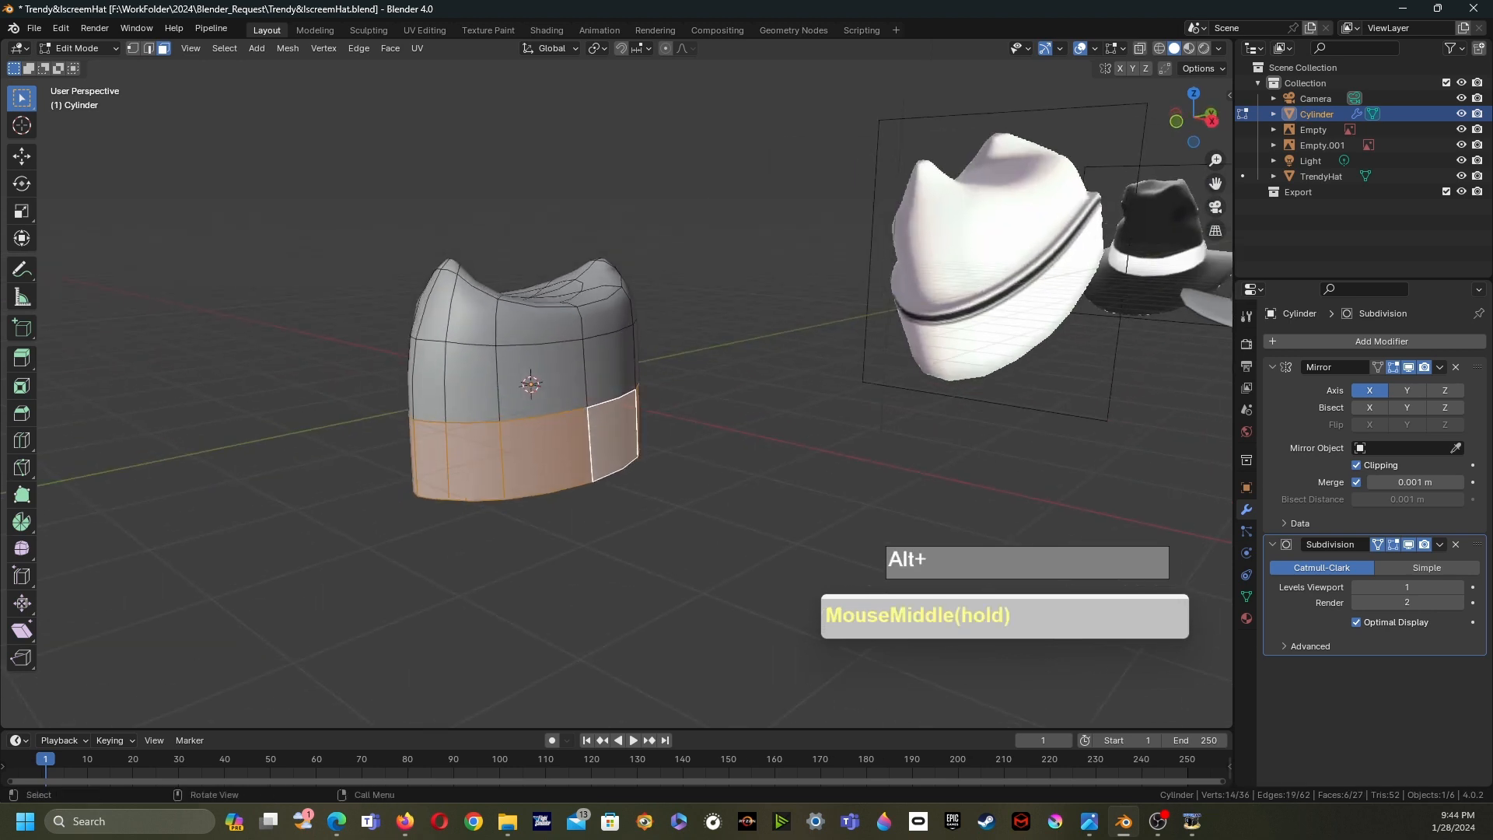
key(alt+e)
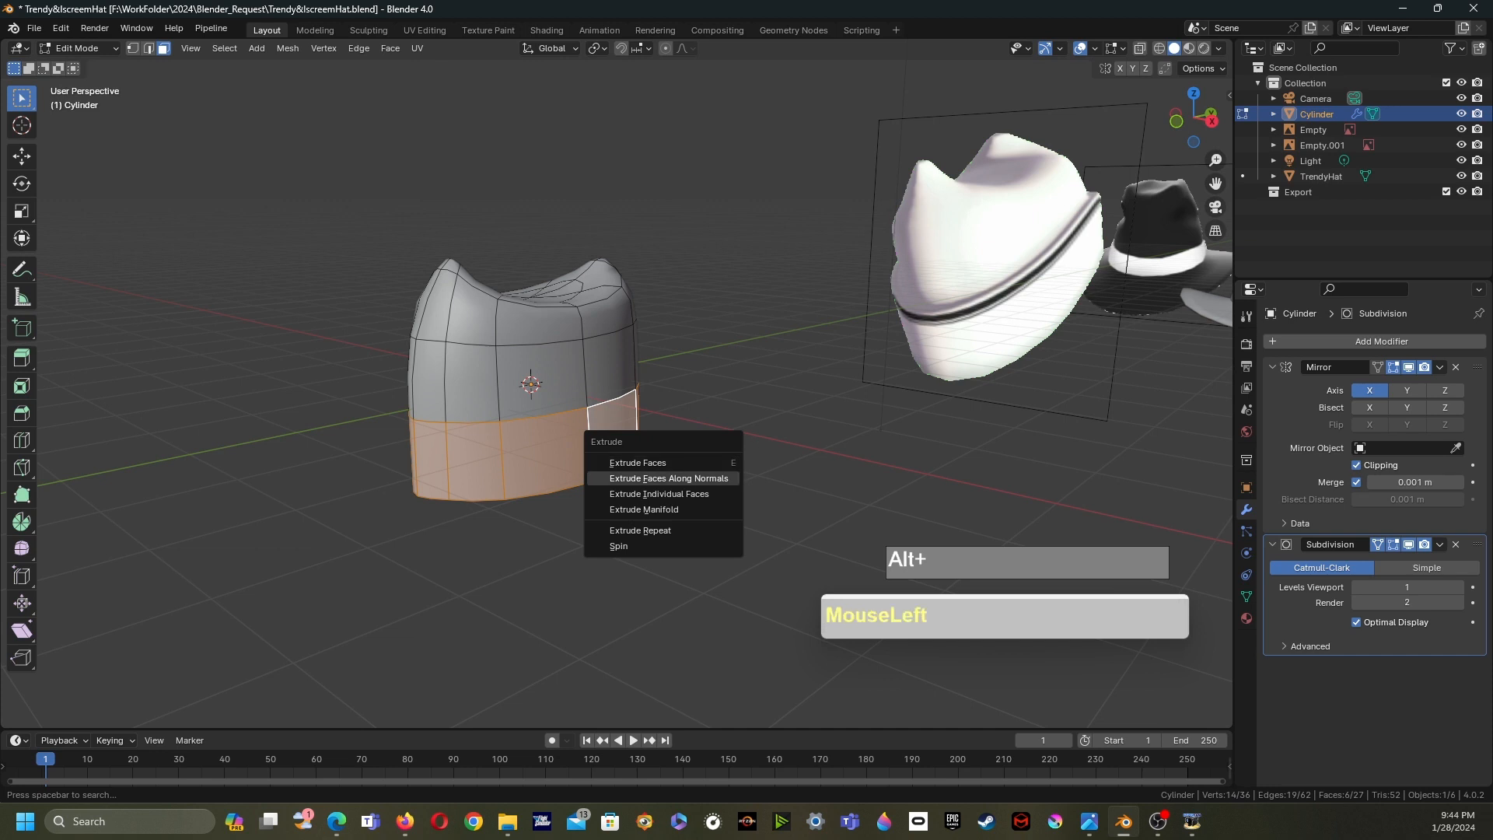
click(669, 478)
middle_click(704, 482)
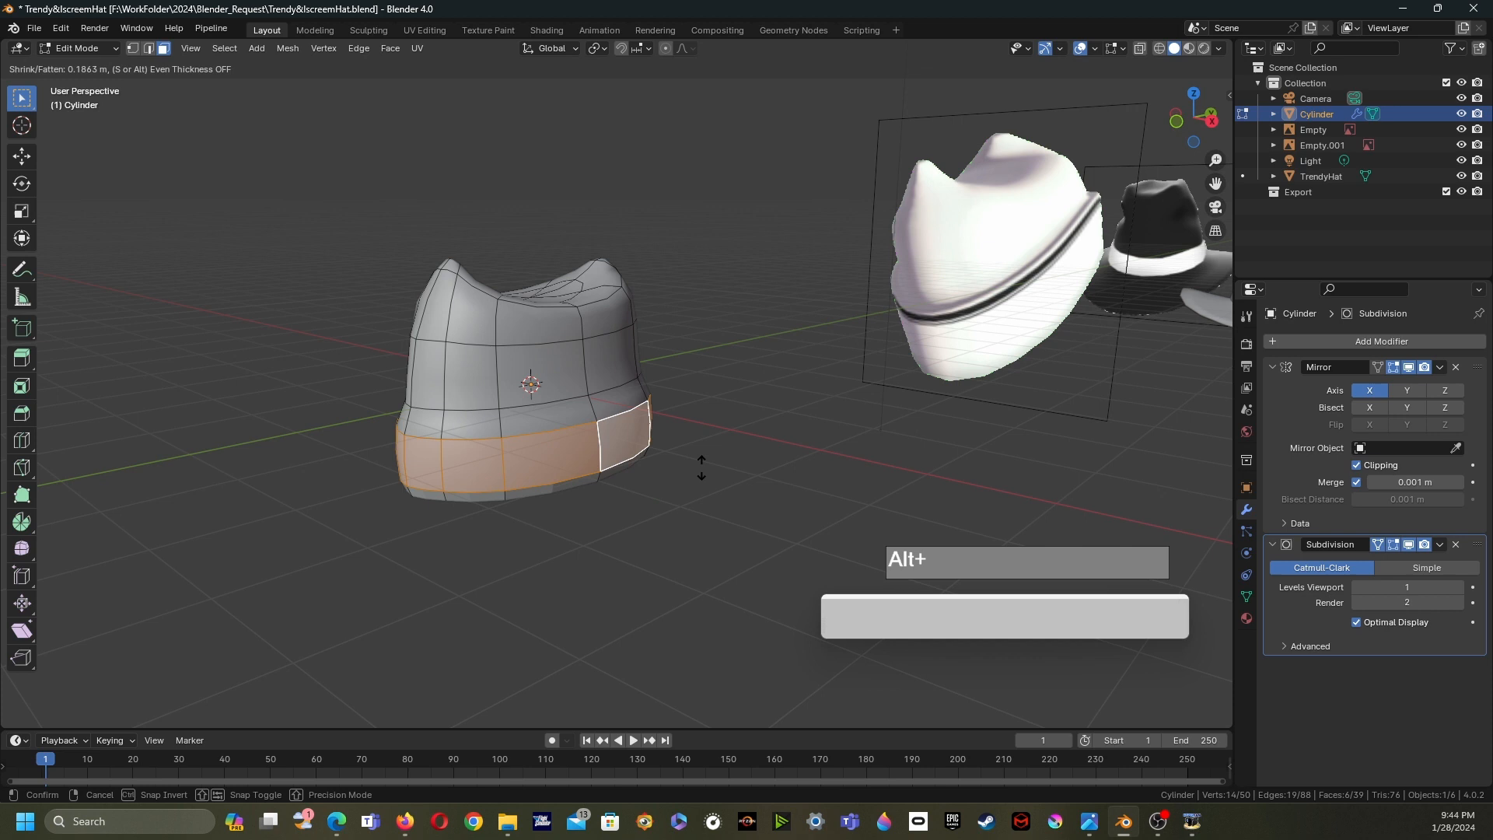
click(702, 468)
middle_drag(701, 468, 548, 486)
scroll(591, 459, up, 3)
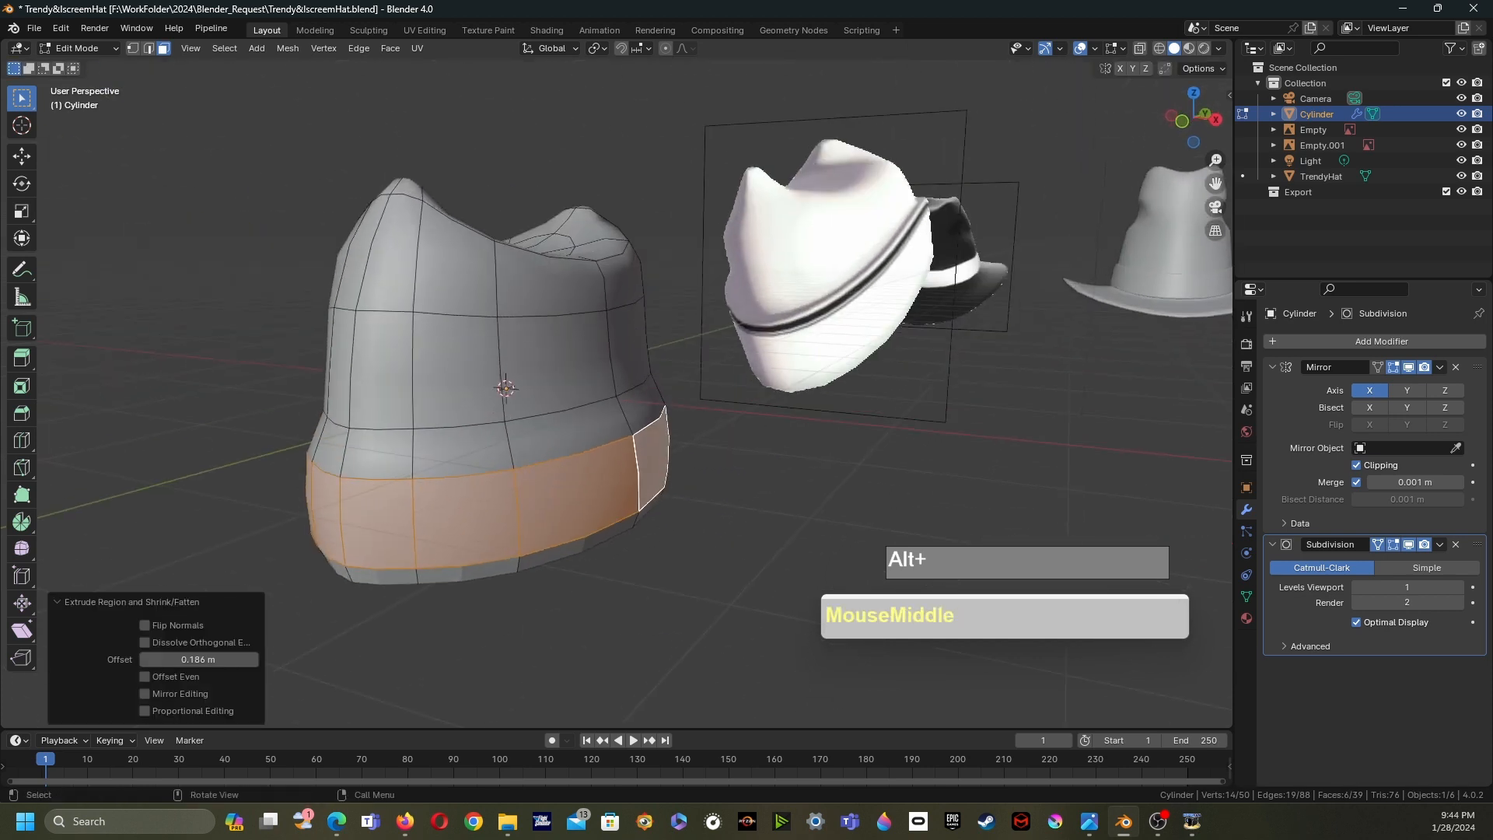
- Toggle the Subdivision modifier's edit-mode display off and on to inspect the band
click(1378, 544)
mouse_move(700, 466)
middle_down()
mouse_move(688, 482)
mouse_move(723, 537)
mouse_move(703, 463)
middle_up()
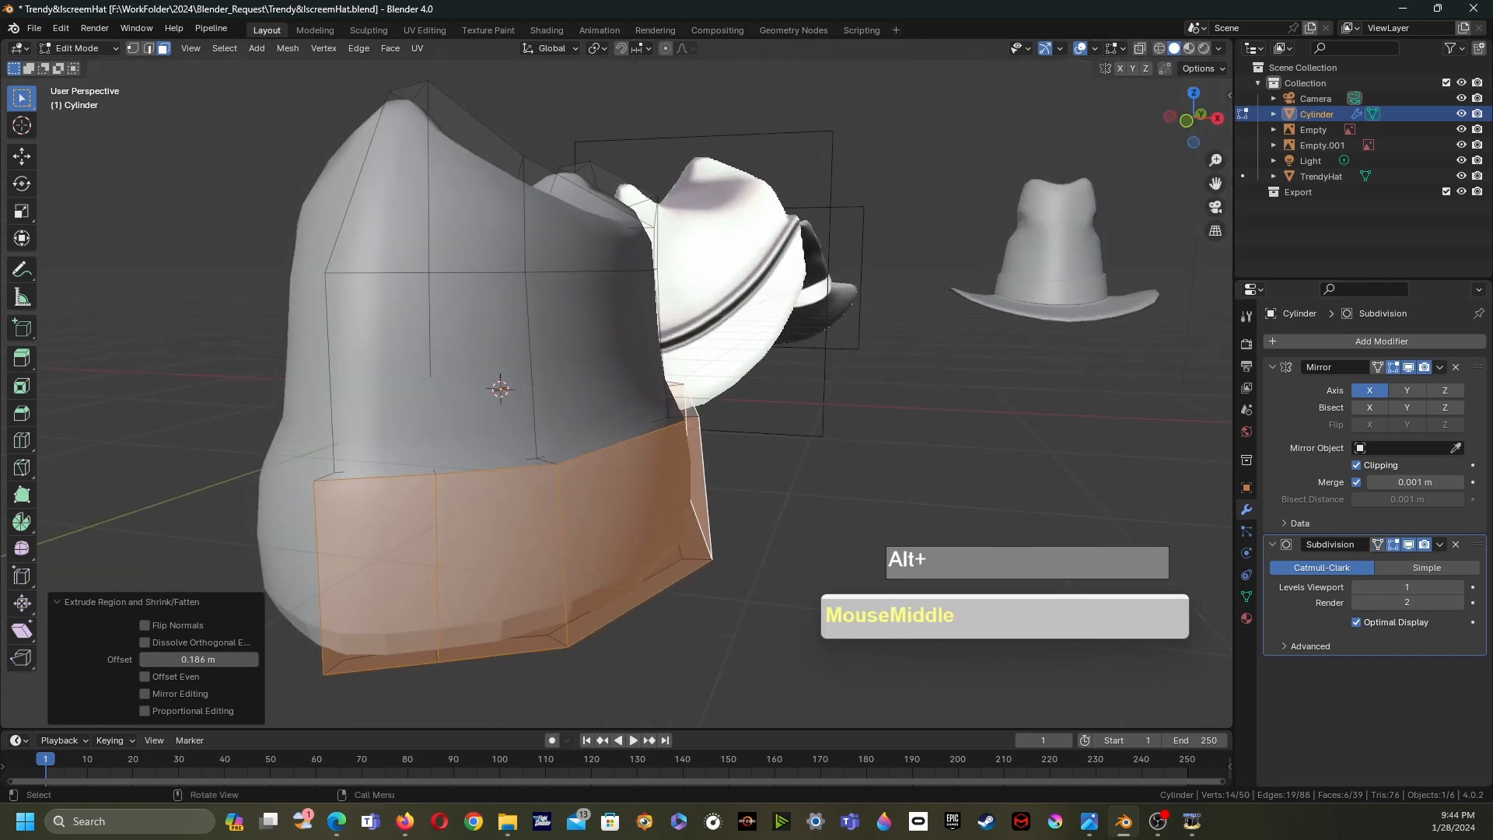
click(1378, 544)
middle_drag(809, 482, 630, 476)
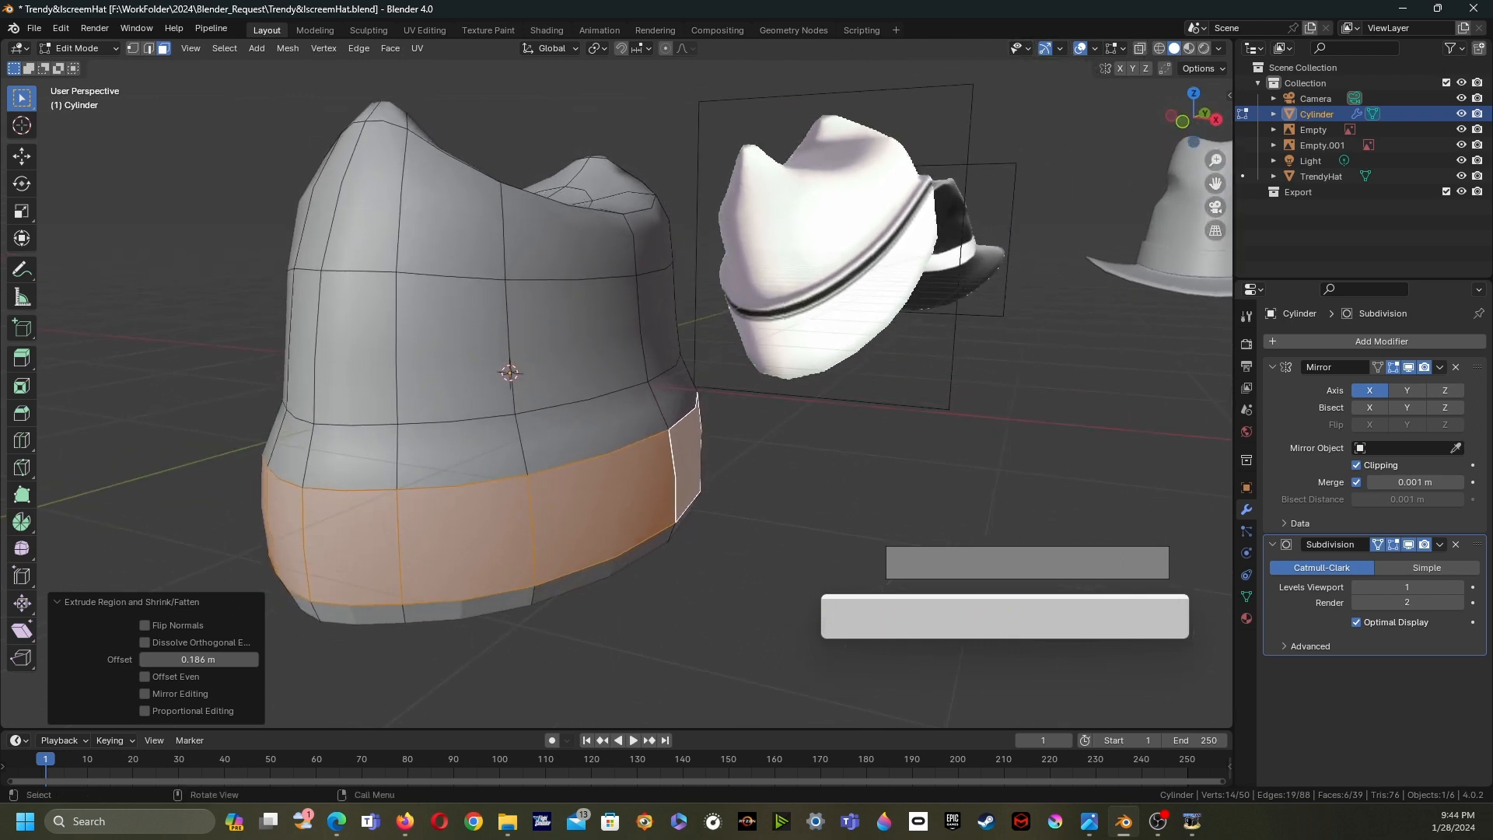
middle_drag(630, 475, 584, 427)
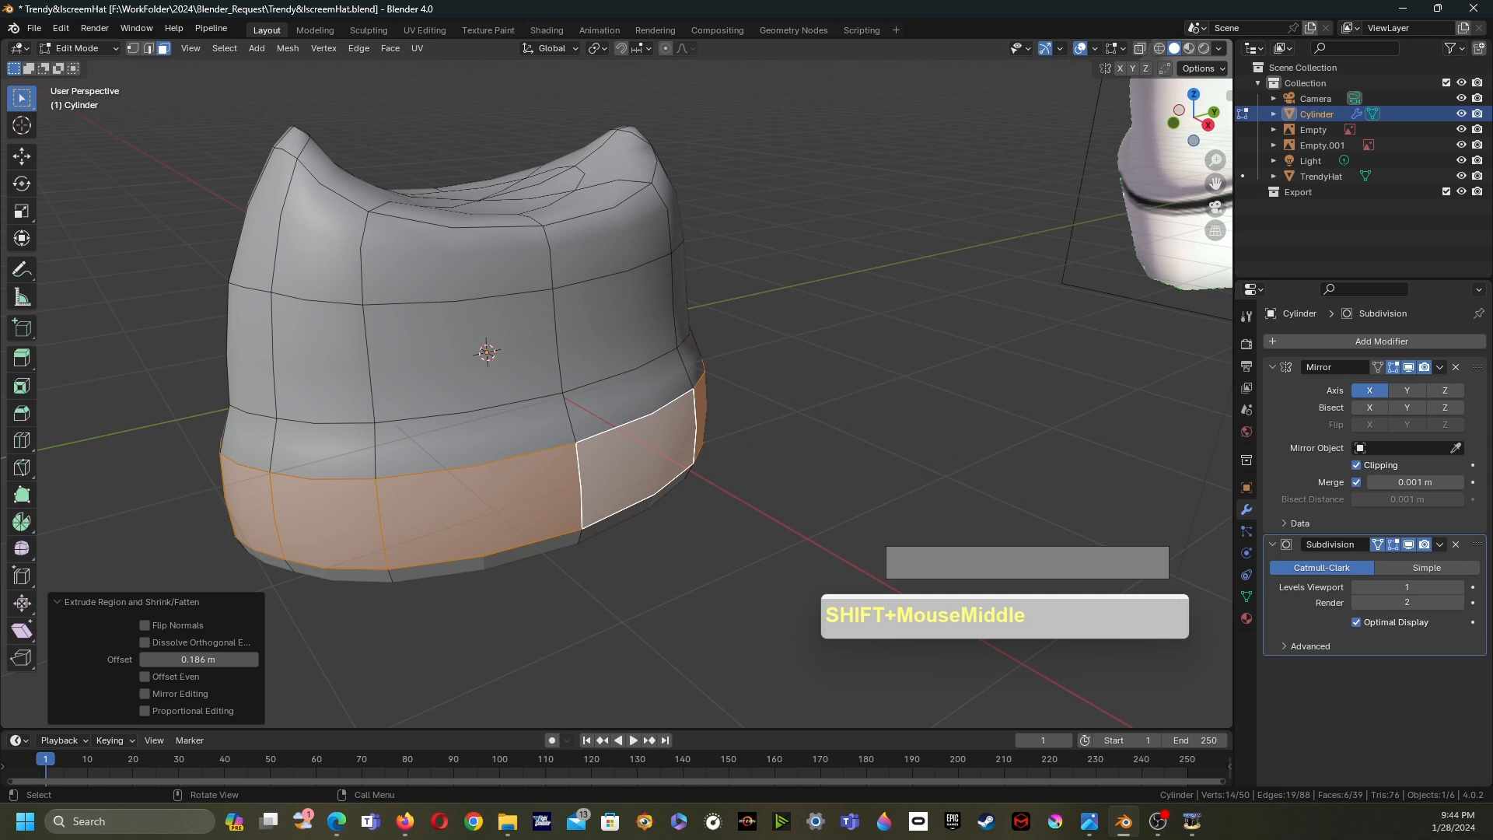
- Select the top and bottom edge loops of the band and bevel them with a width of 0.0284 m
key(ctrl+b)
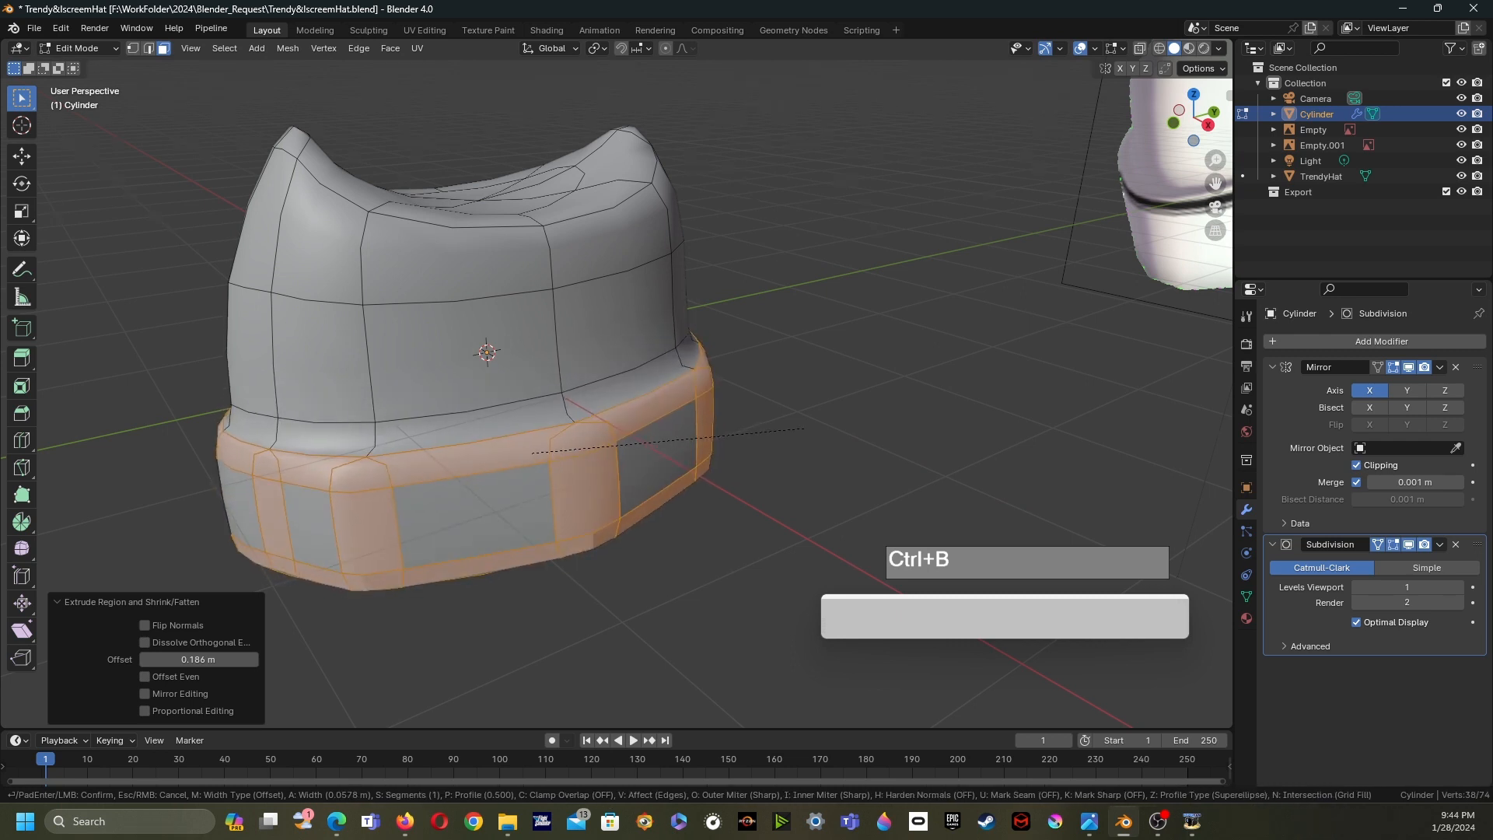
right_click(803, 428)
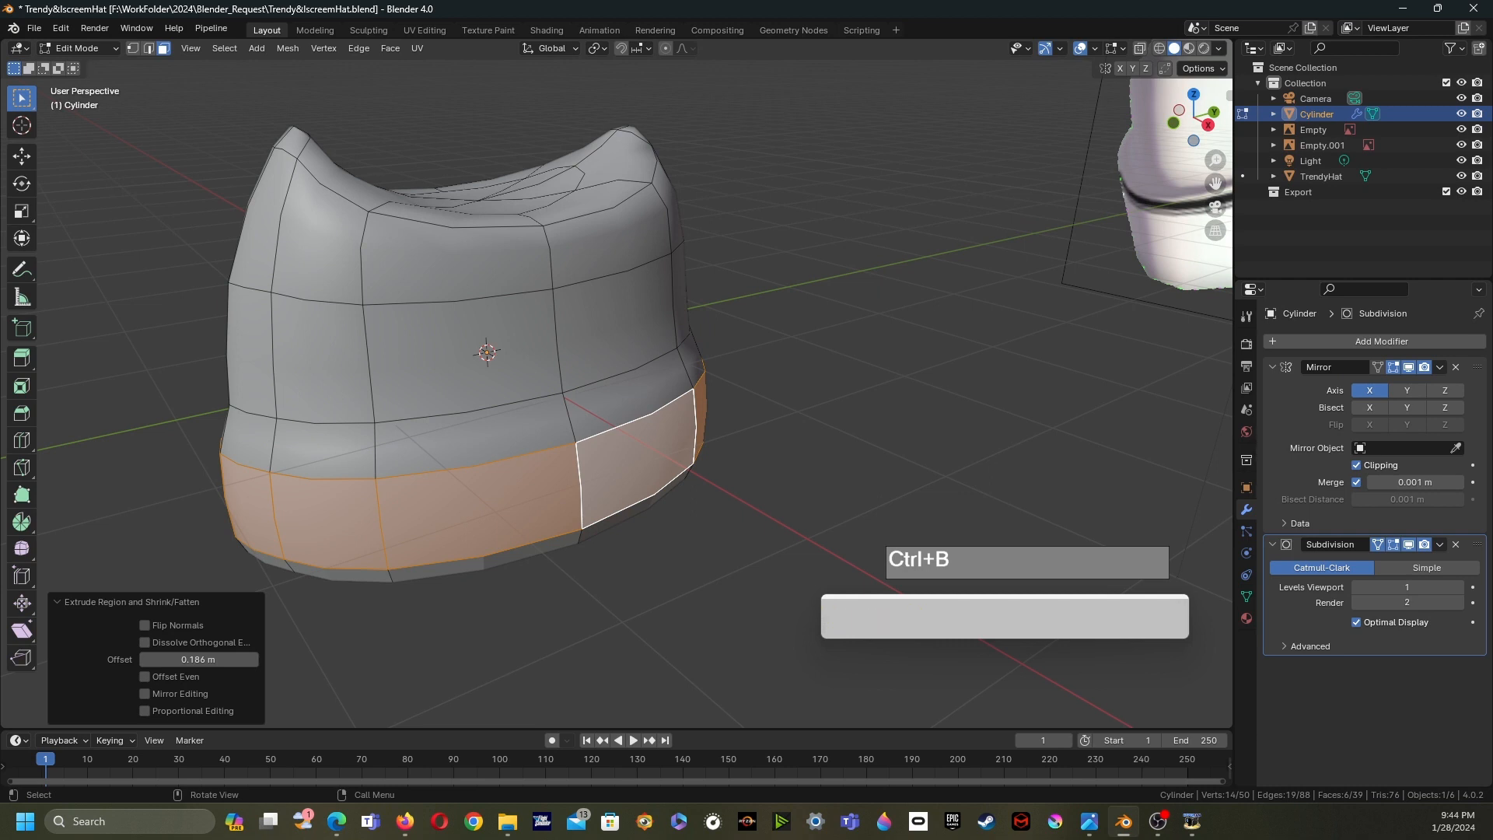
key(2)
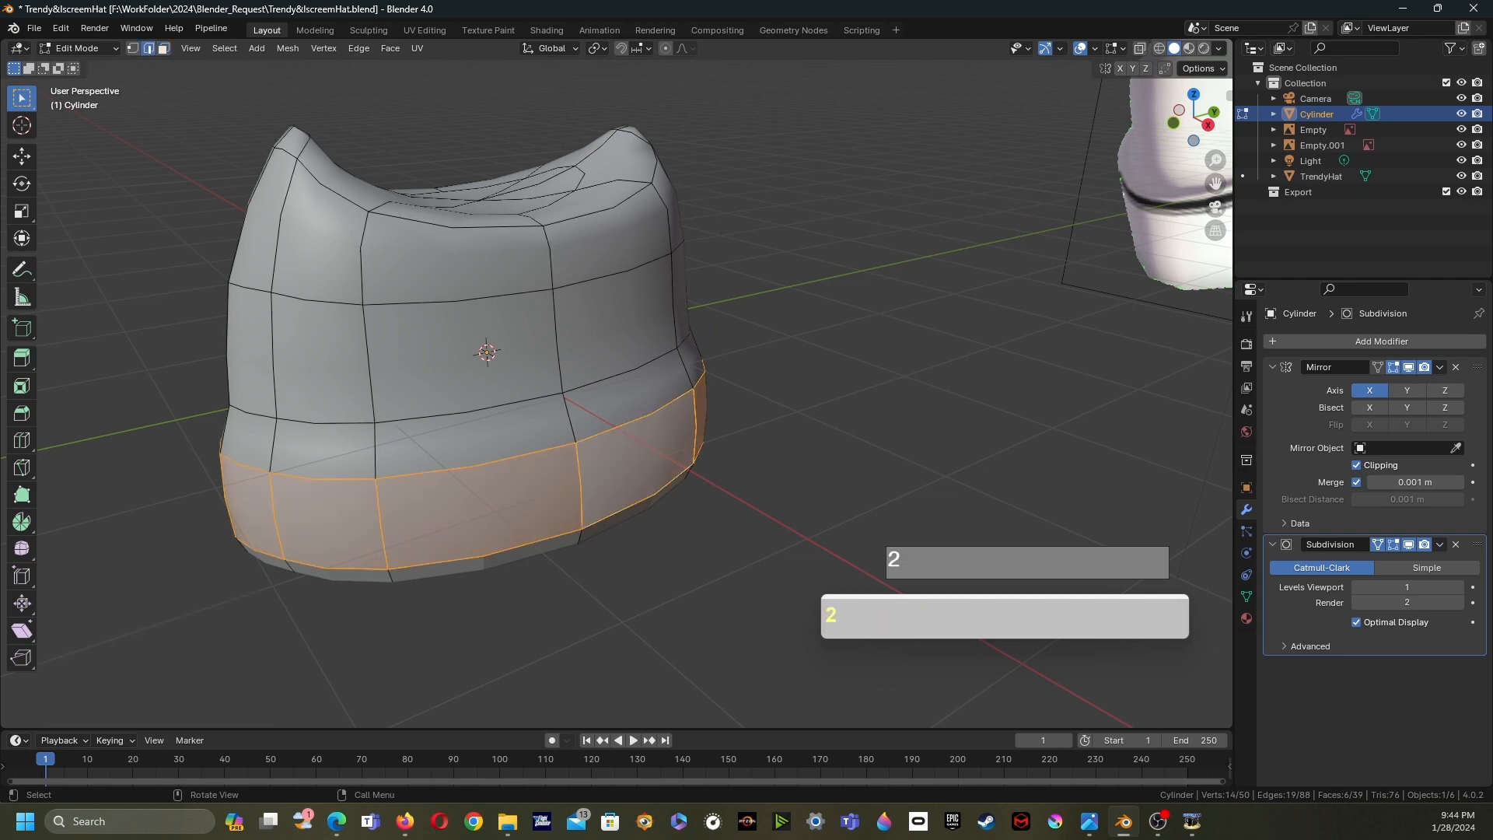
alt+click(476, 465)
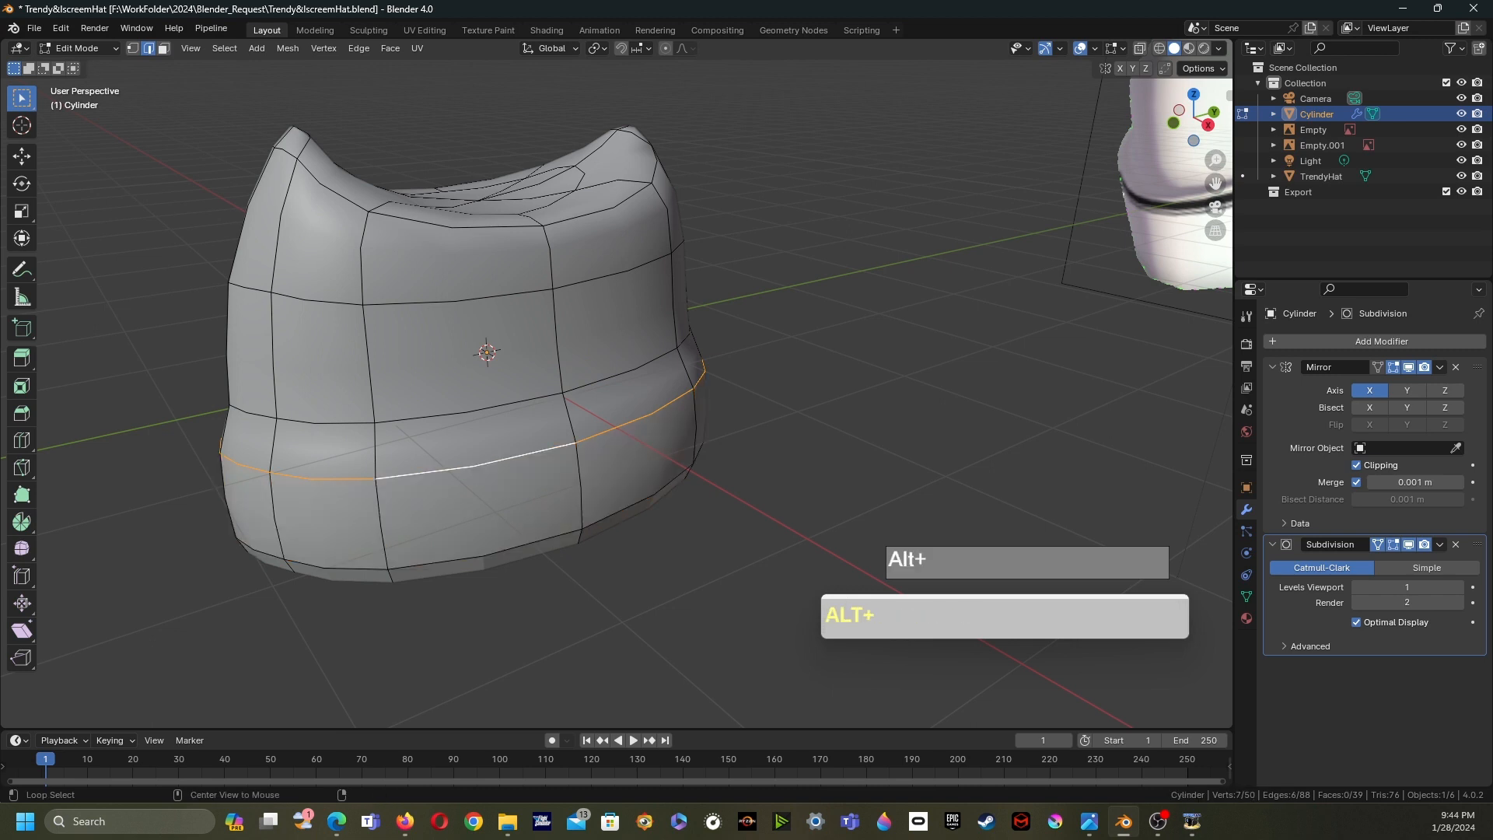
alt+shift+click(482, 555)
middle_drag(482, 555, 530, 546)
key(ctrl+b)
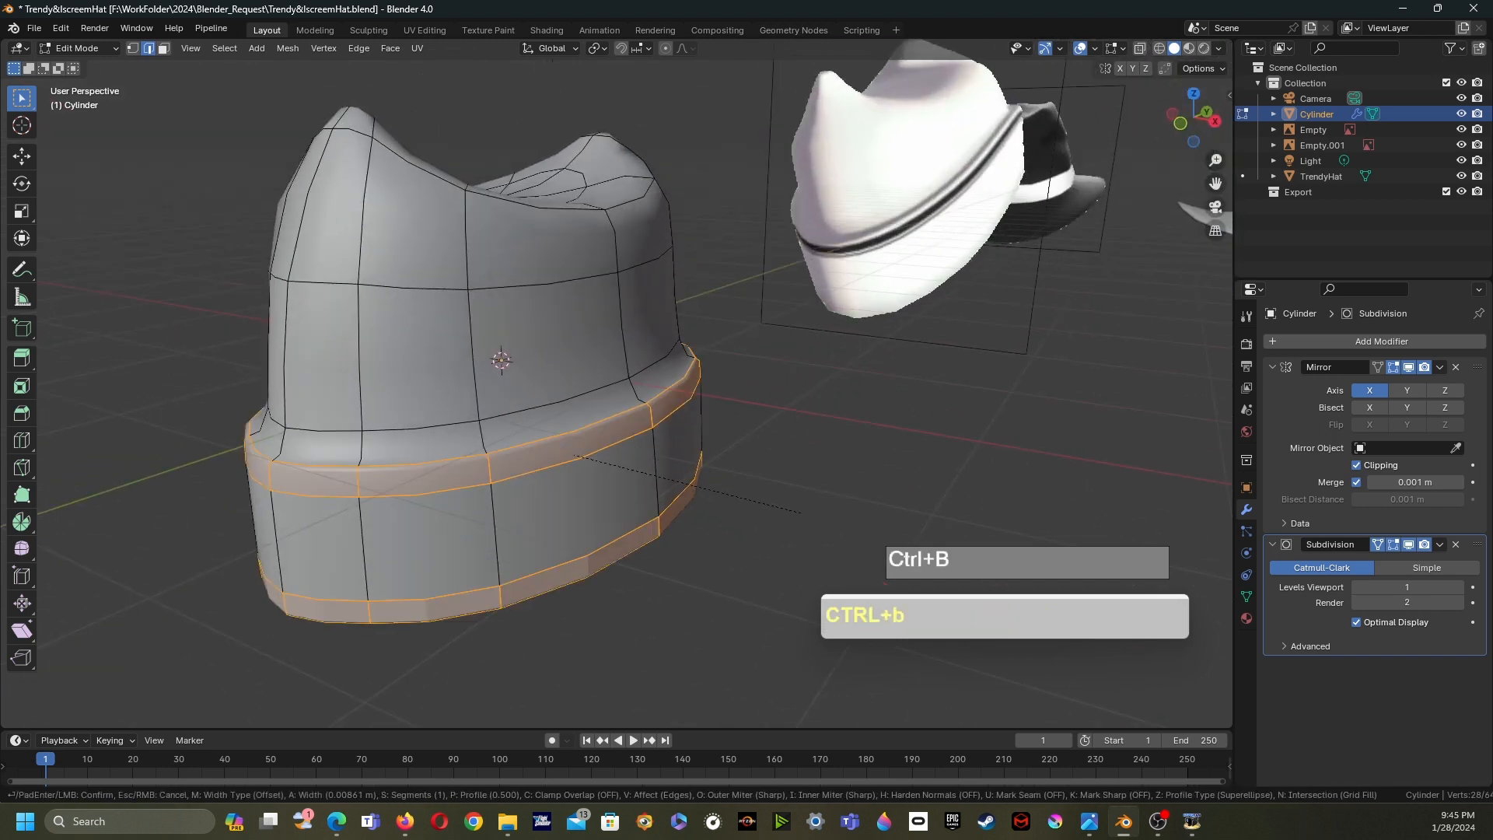
click(803, 515)
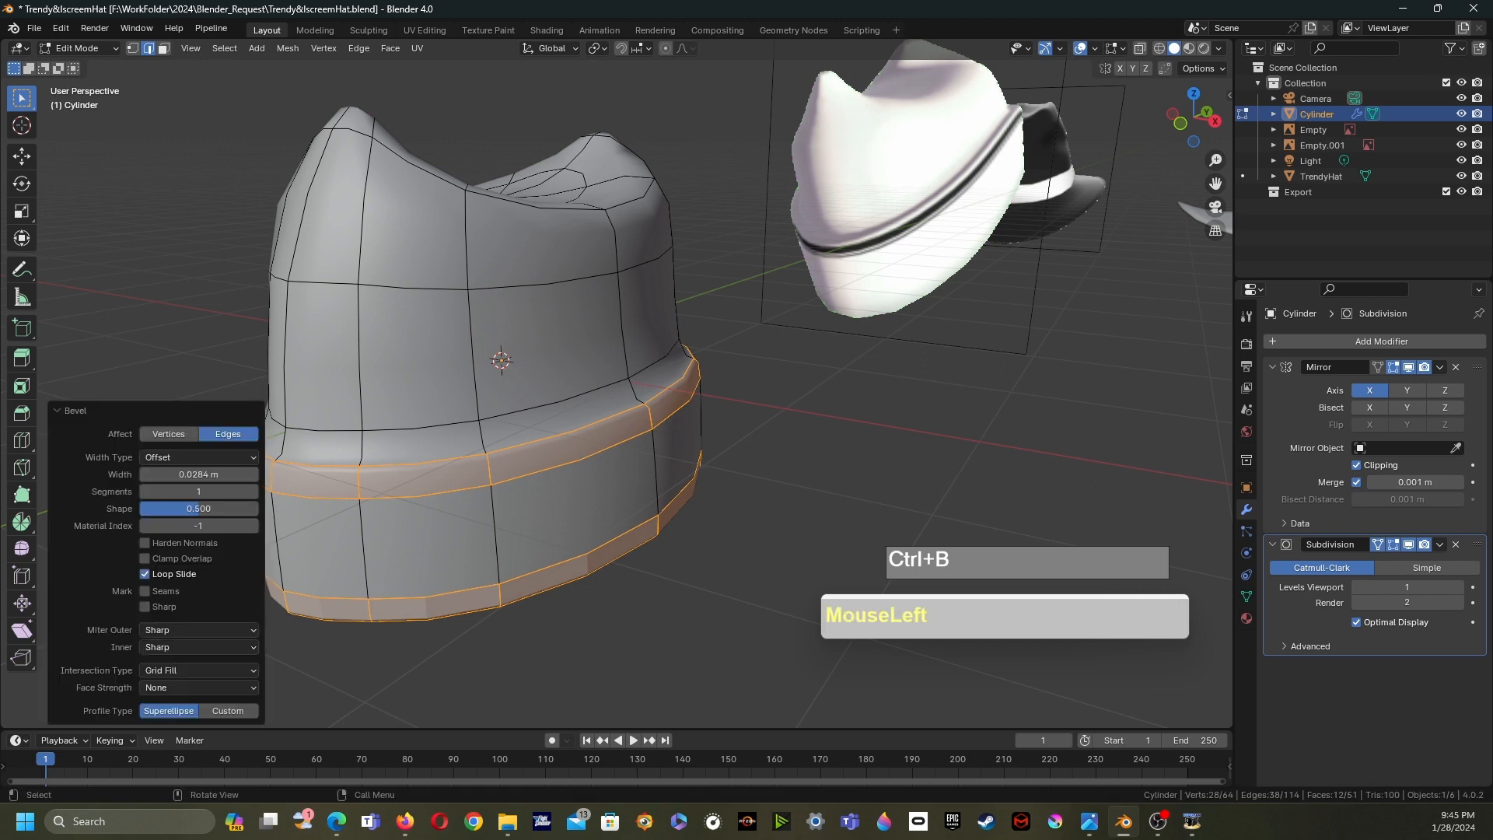
middle_drag(803, 515, 762, 517)
scroll(630, 381, up, 3)
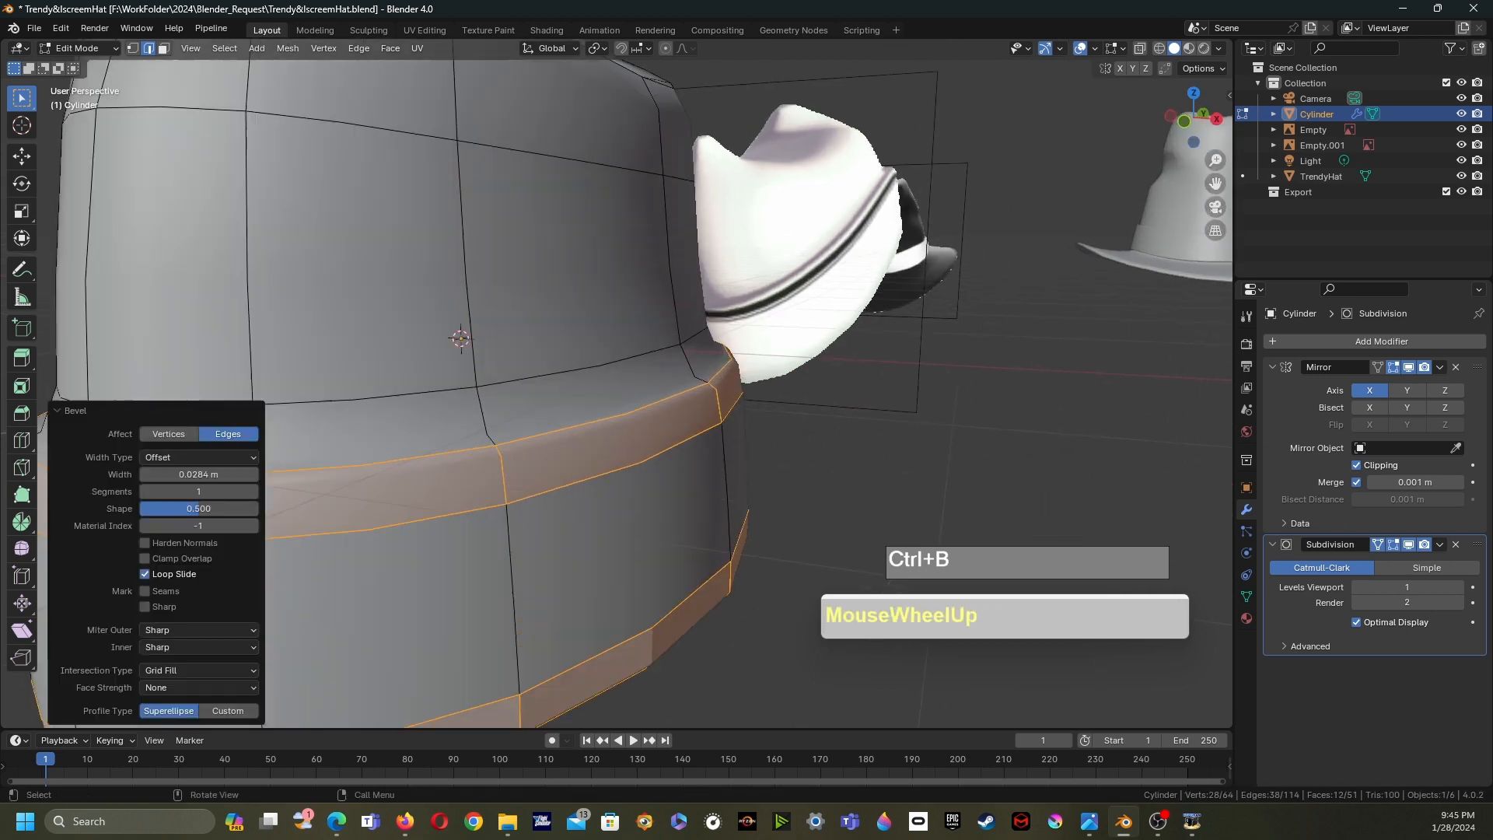
scroll(630, 381, down, 2)
scroll(630, 381, down, 1)
middle_drag(629, 381, 632, 389)
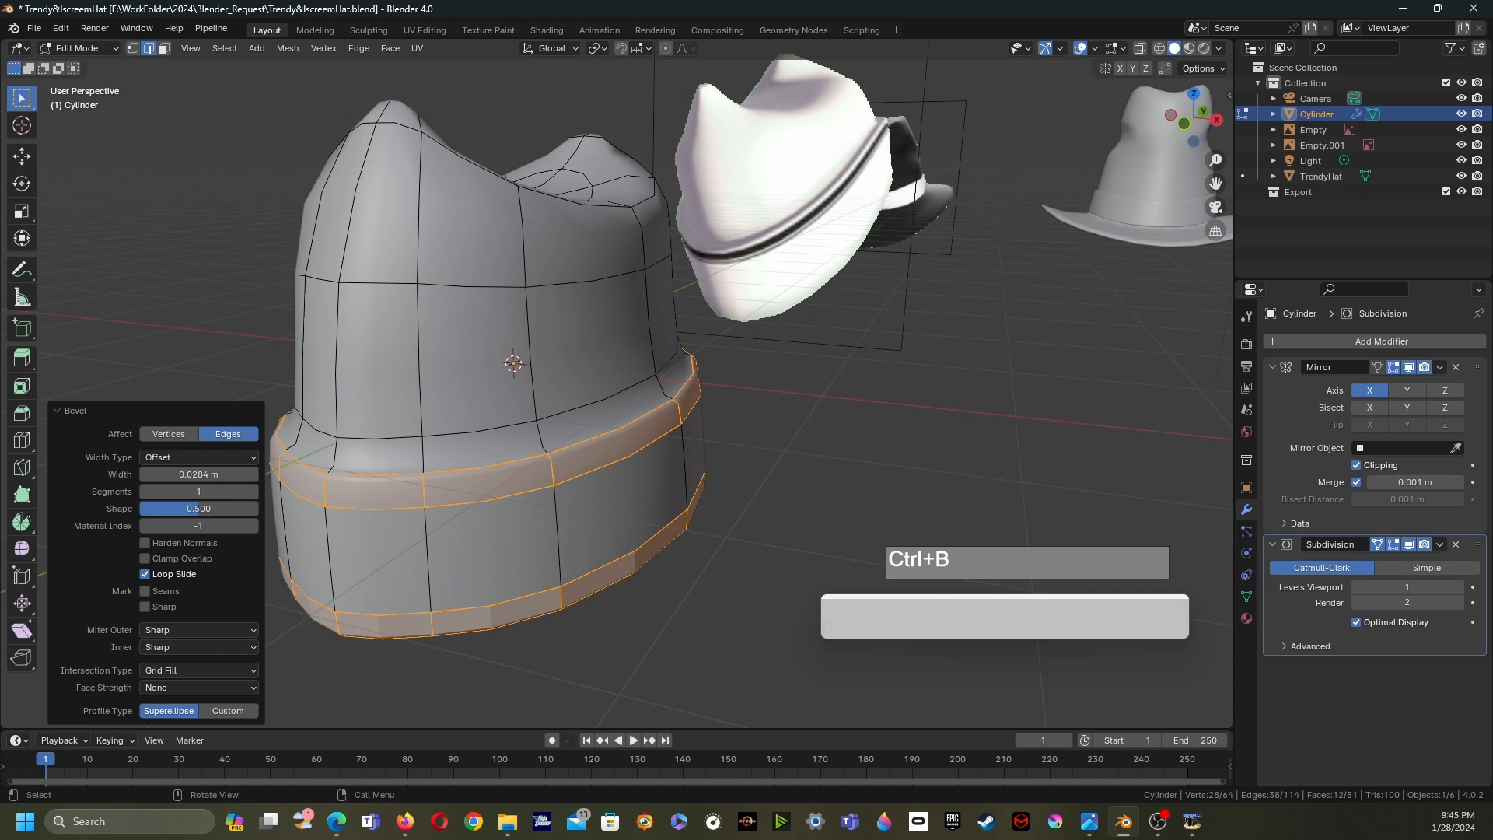
- Add a loop cut around the band and slide it toward the band's upper edge
key(ctrl+r)
click(533, 433)
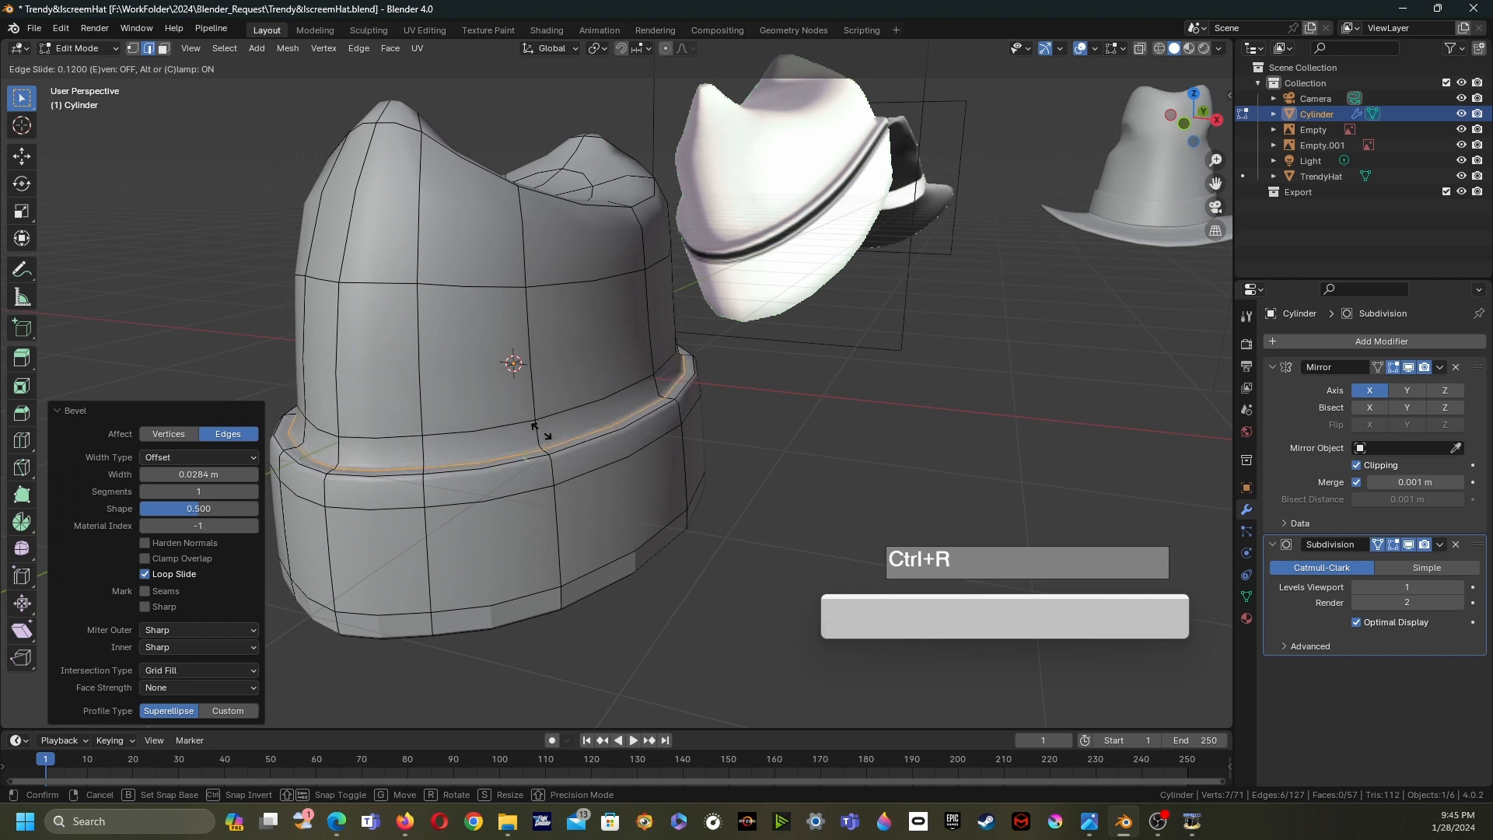
click(541, 430)
middle_drag(541, 430, 517, 466)
- Leave Edit Mode and apply Shade Smooth to the hat
key(Tab)
scroll(544, 362, down, 2)
right_click(574, 408)
click(512, 408)
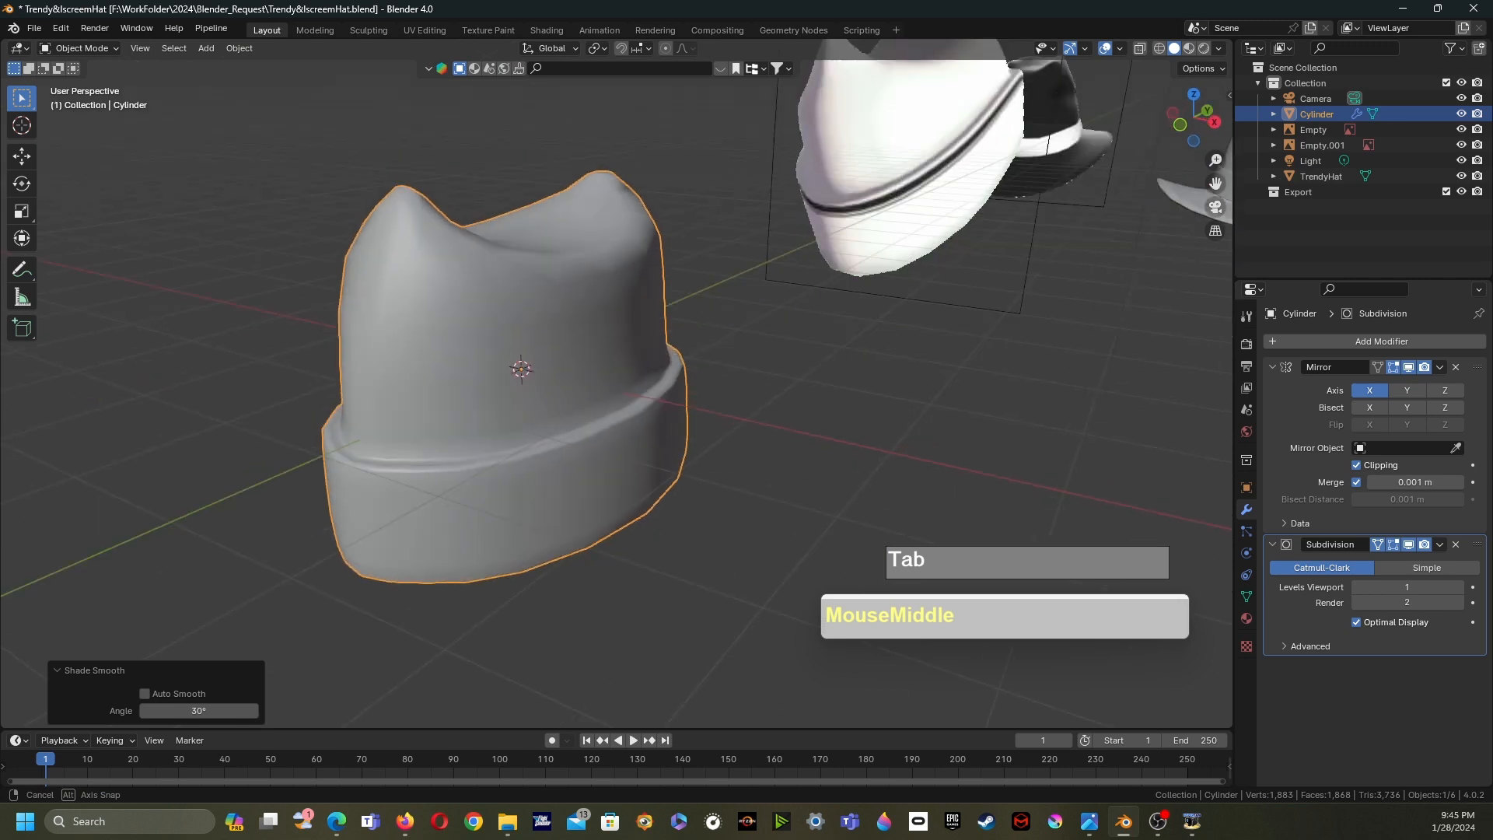
- Back in face mode, select the faces on one crown peak and inset them
key(Tab)
scroll(544, 373, down, 2)
key(Tab)
middle_drag(545, 374, 567, 404)
scroll(519, 428, up, 2)
scroll(563, 464, up, 1)
key(Tab)
scroll(561, 427, down, 1)
scroll(573, 440, up, 1)
scroll(567, 404, up, 1)
key(3)
shift+click(561, 574)
shift+click(481, 561)
shift+click(492, 473)
middle_drag(498, 467, 467, 417)
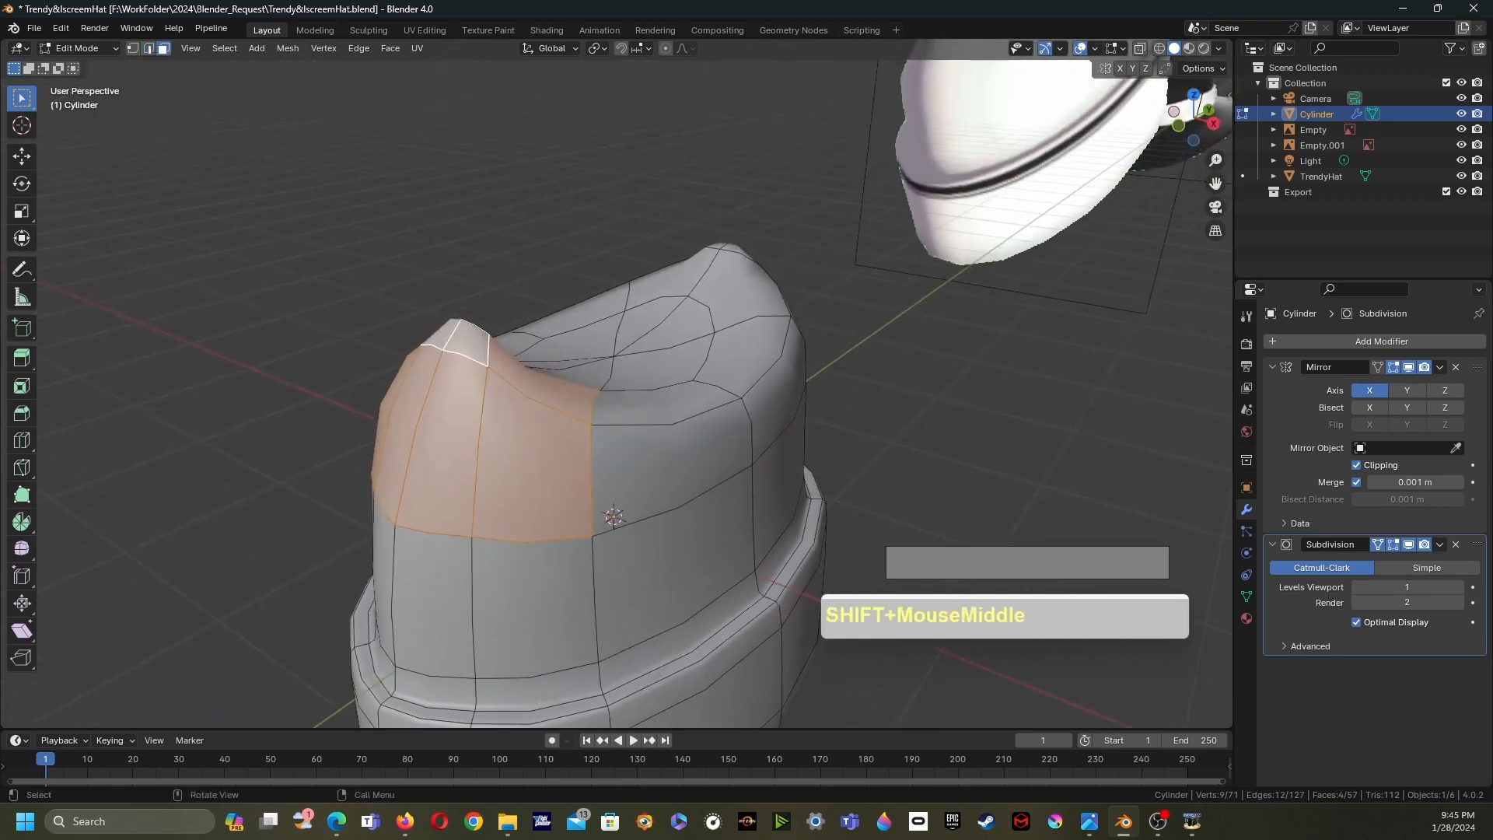
key(i)
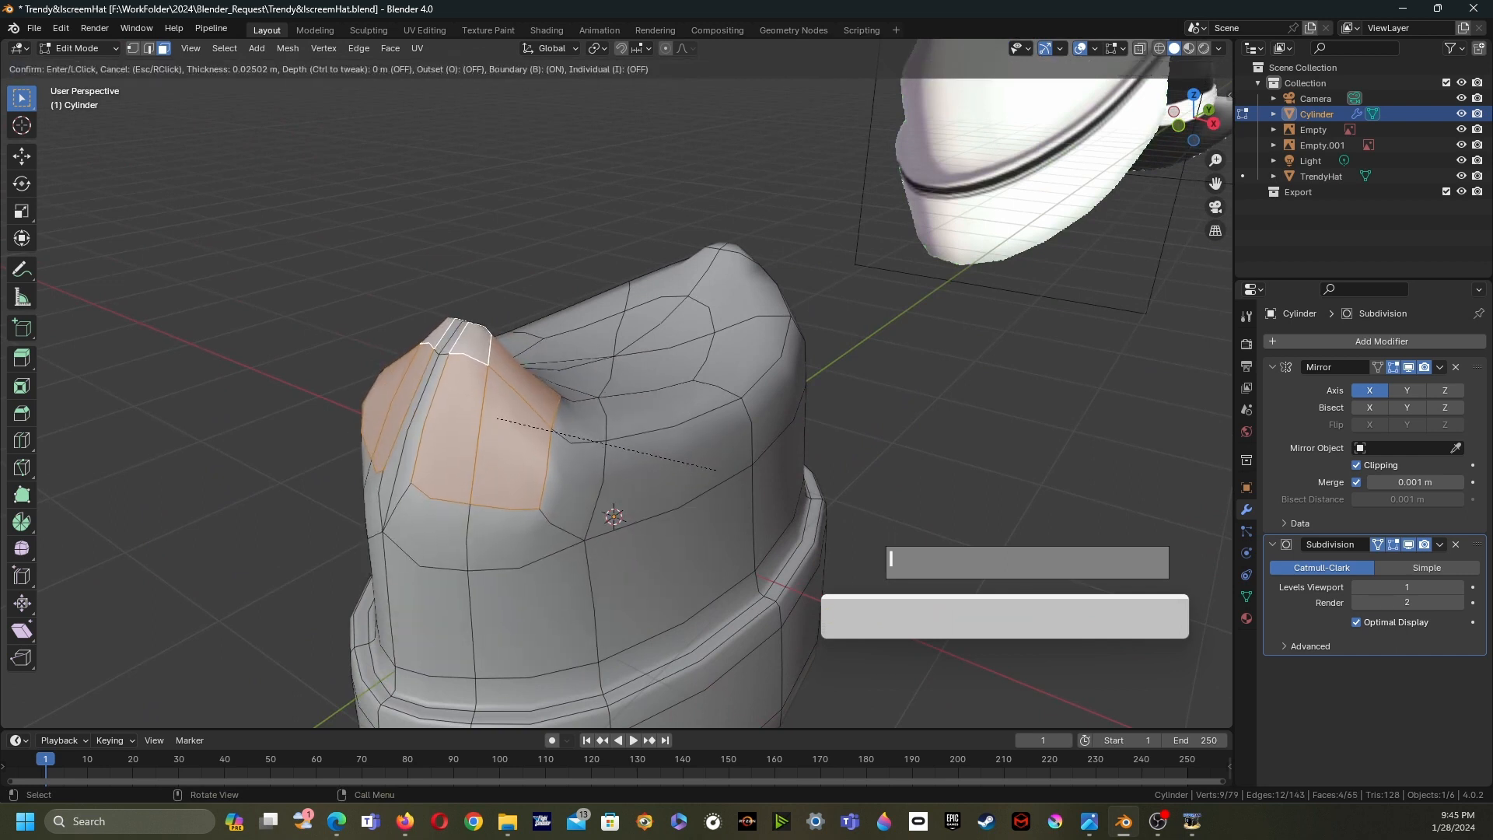
click(717, 470)
middle_drag(717, 470, 808, 514)
- Select the face at the crown's mirror seam from above and delete it
click(610, 498)
shift+click(612, 398)
middle_drag(614, 400, 632, 482)
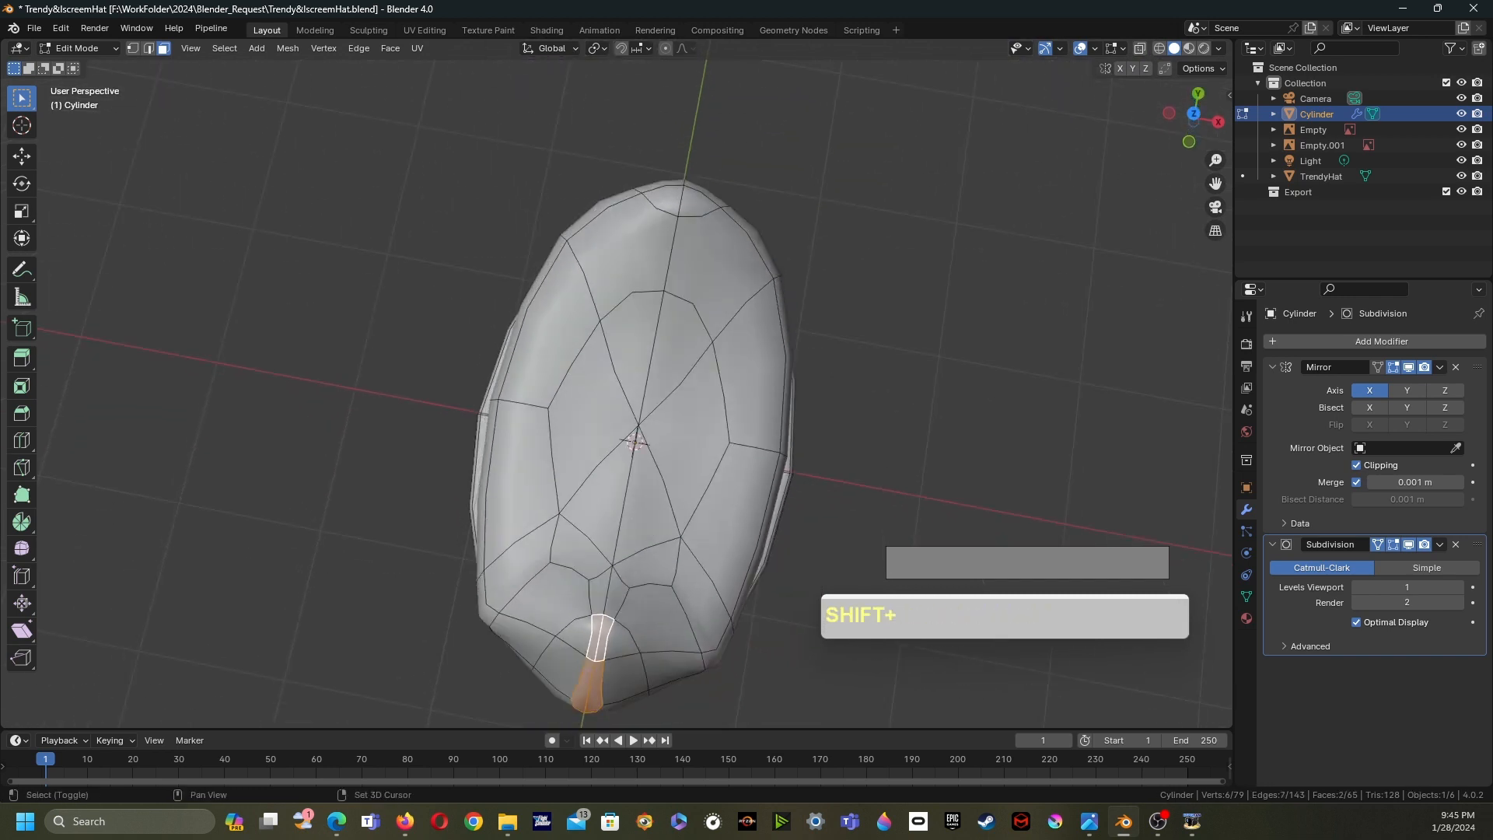
shift+click(610, 594)
key(x)
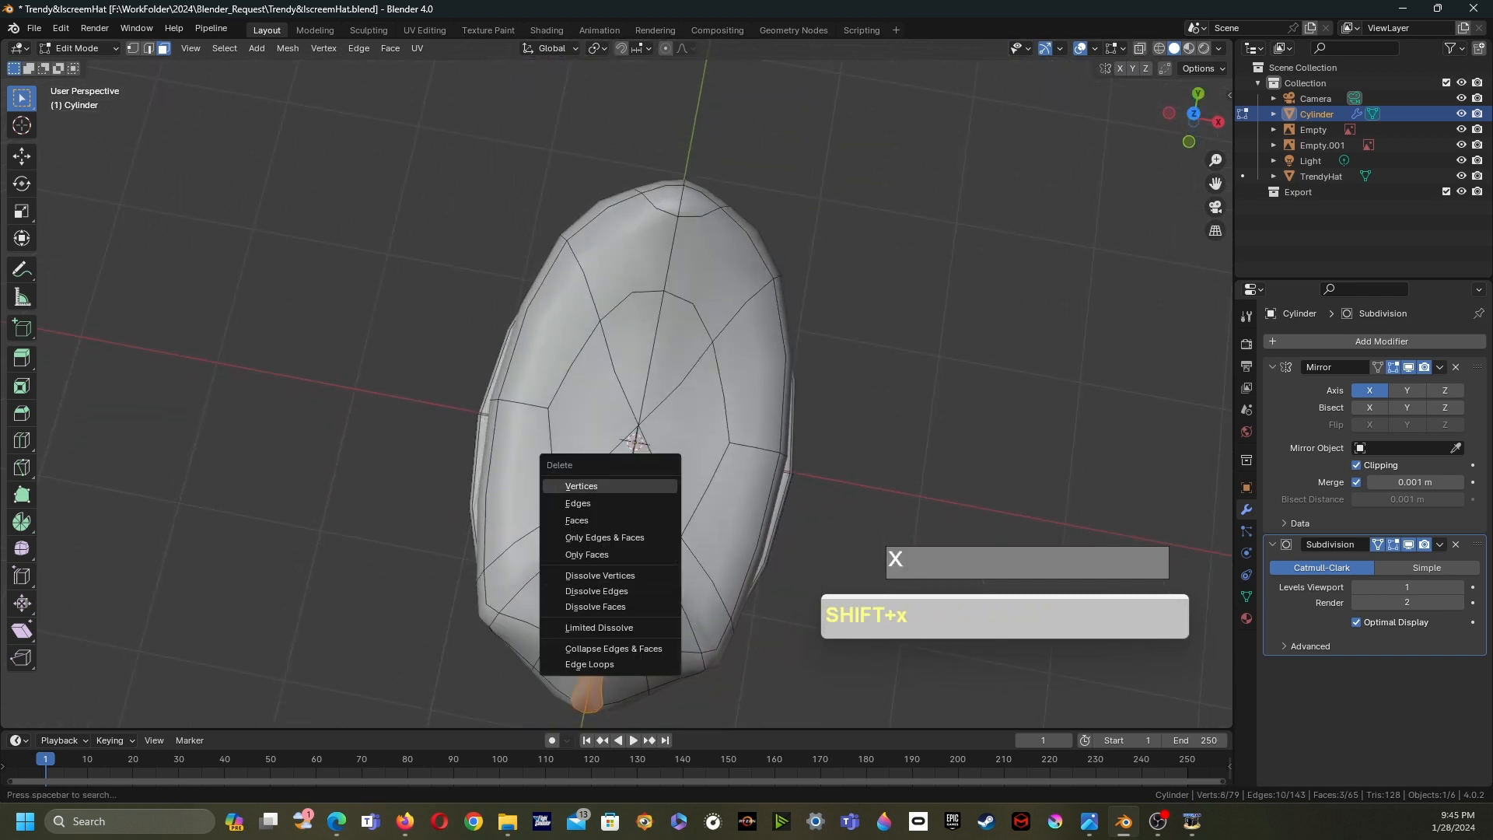
click(576, 520)
middle_drag(576, 519, 614, 638)
shift+middle_drag(614, 637, 534, 577)
- Select the open seam edge loop and move it along X, first by -0.01038 m, toward the mirror plane
key(2)
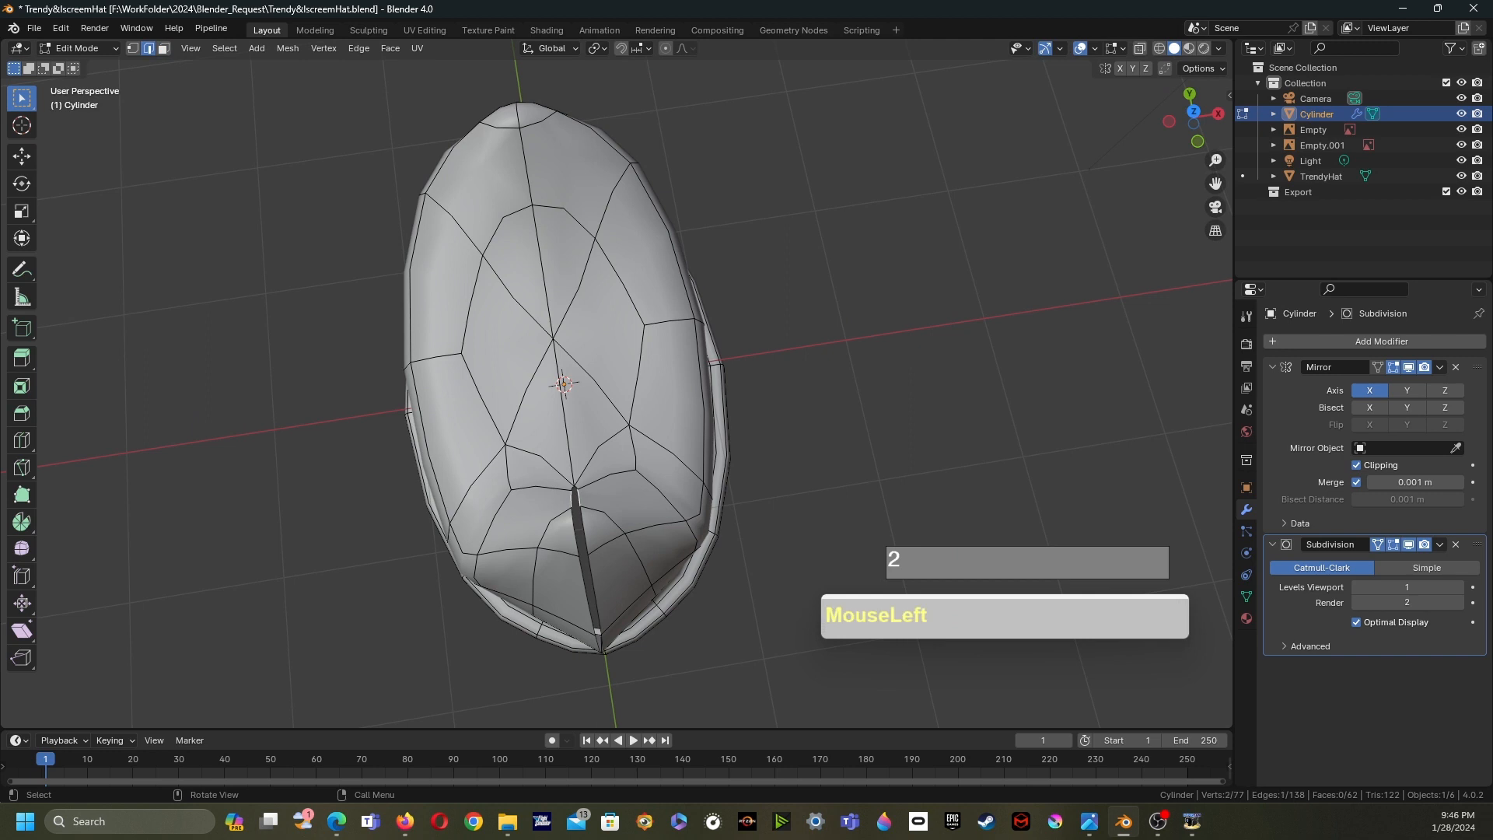
alt+click(588, 564)
middle_drag(588, 564, 591, 482)
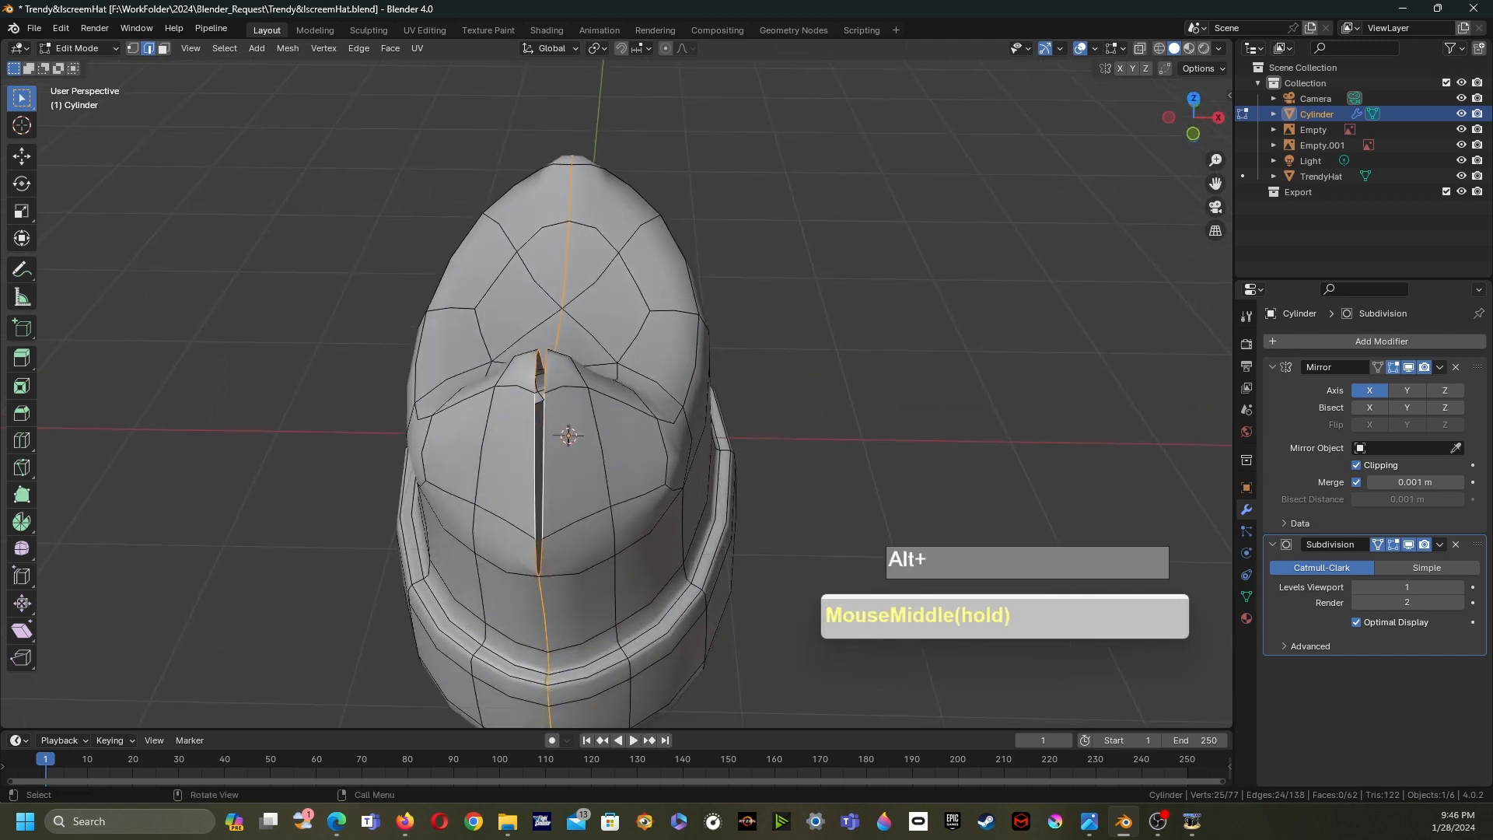
key(g)
key(x)
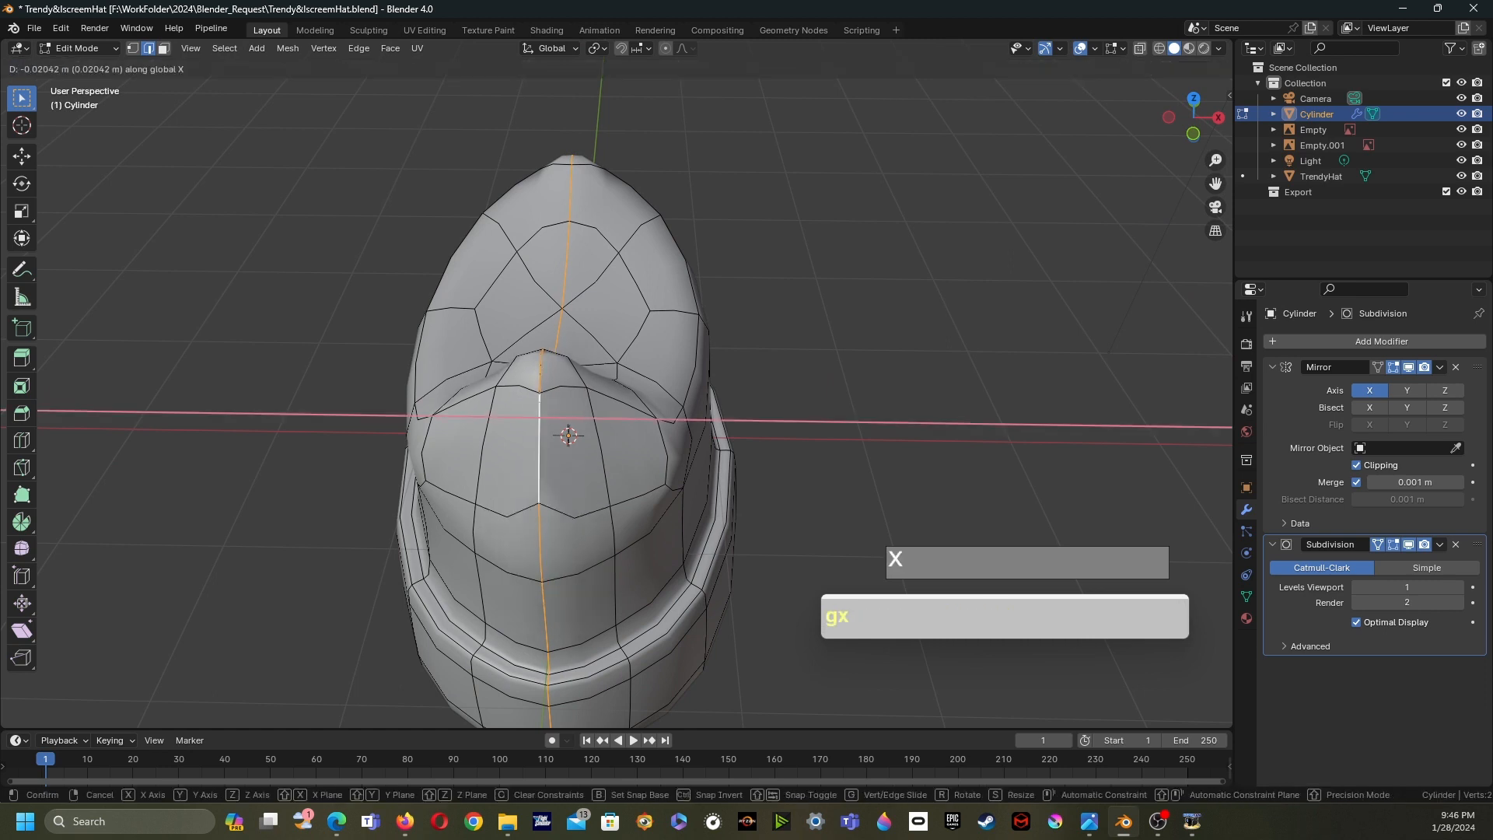
click(538, 395)
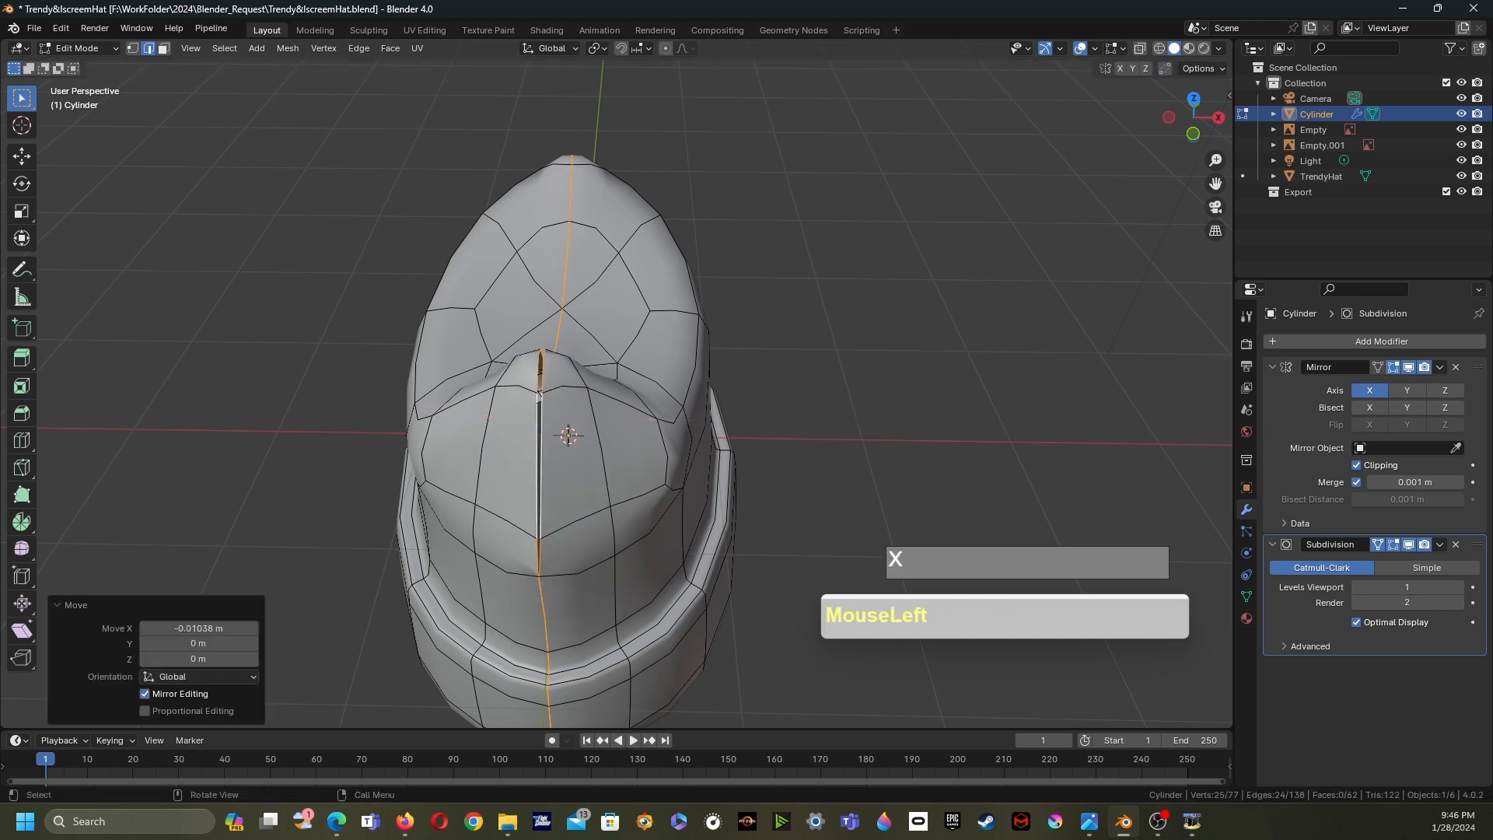
key(g)
key(x)
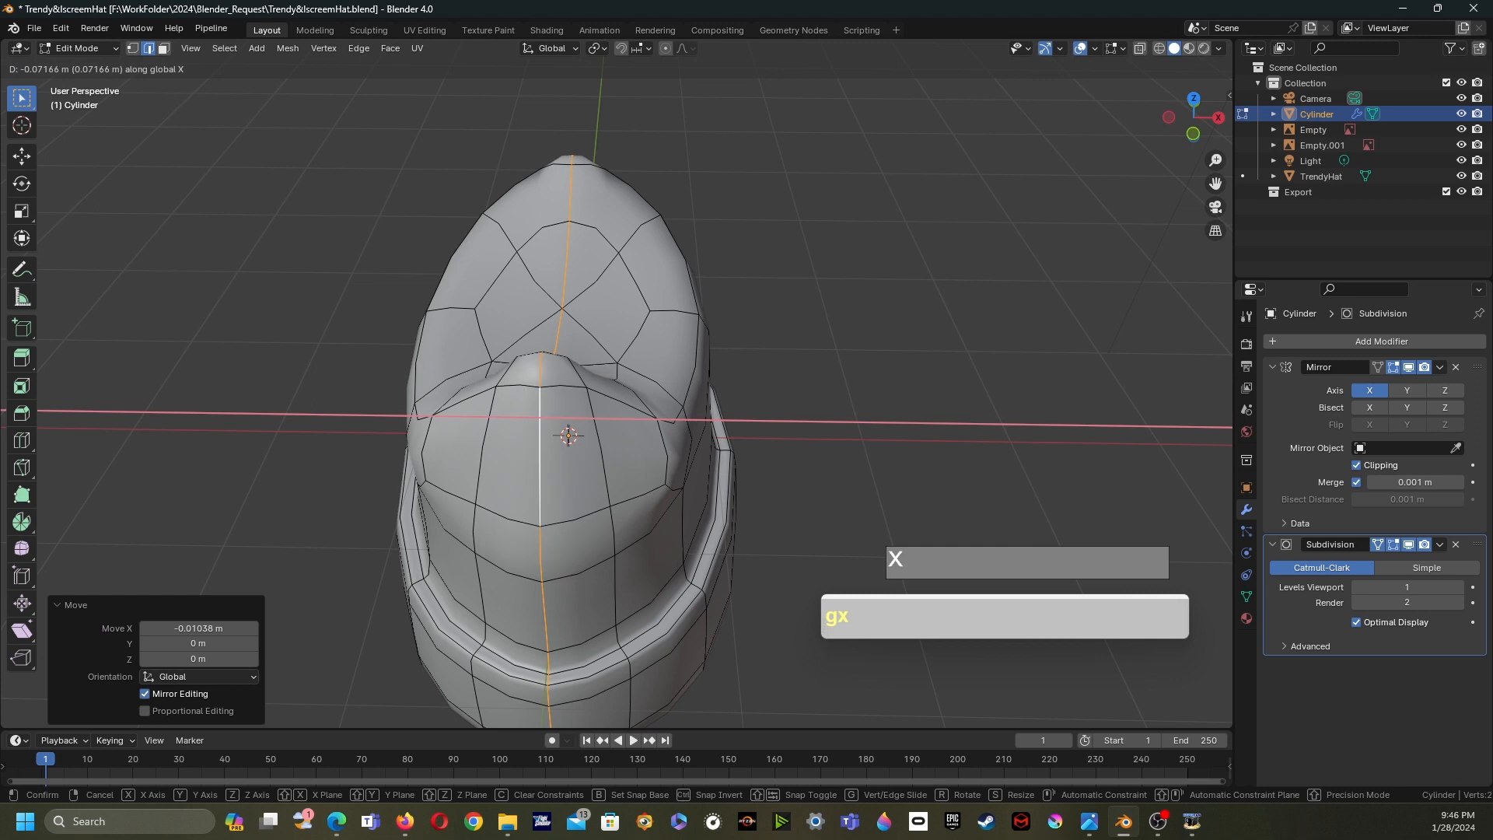
click(529, 396)
- In vertex mode, vertex-slide several vertices around the front crown peak to reshape its curve
middle_drag(591, 373, 766, 442)
key(Tab)
key(Tab)
scroll(595, 443, up, 1)
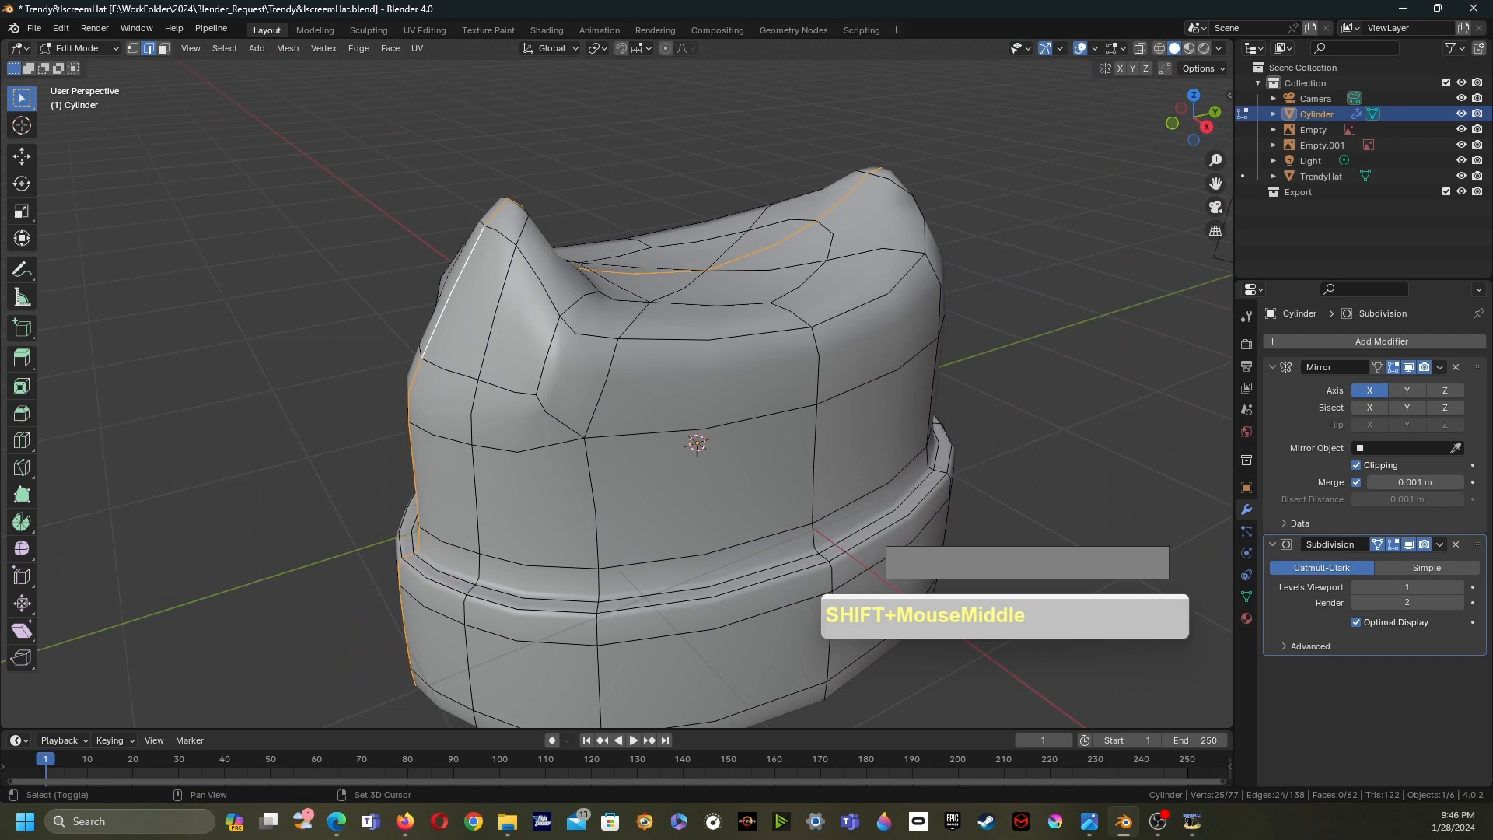
key(1)
click(327, 319)
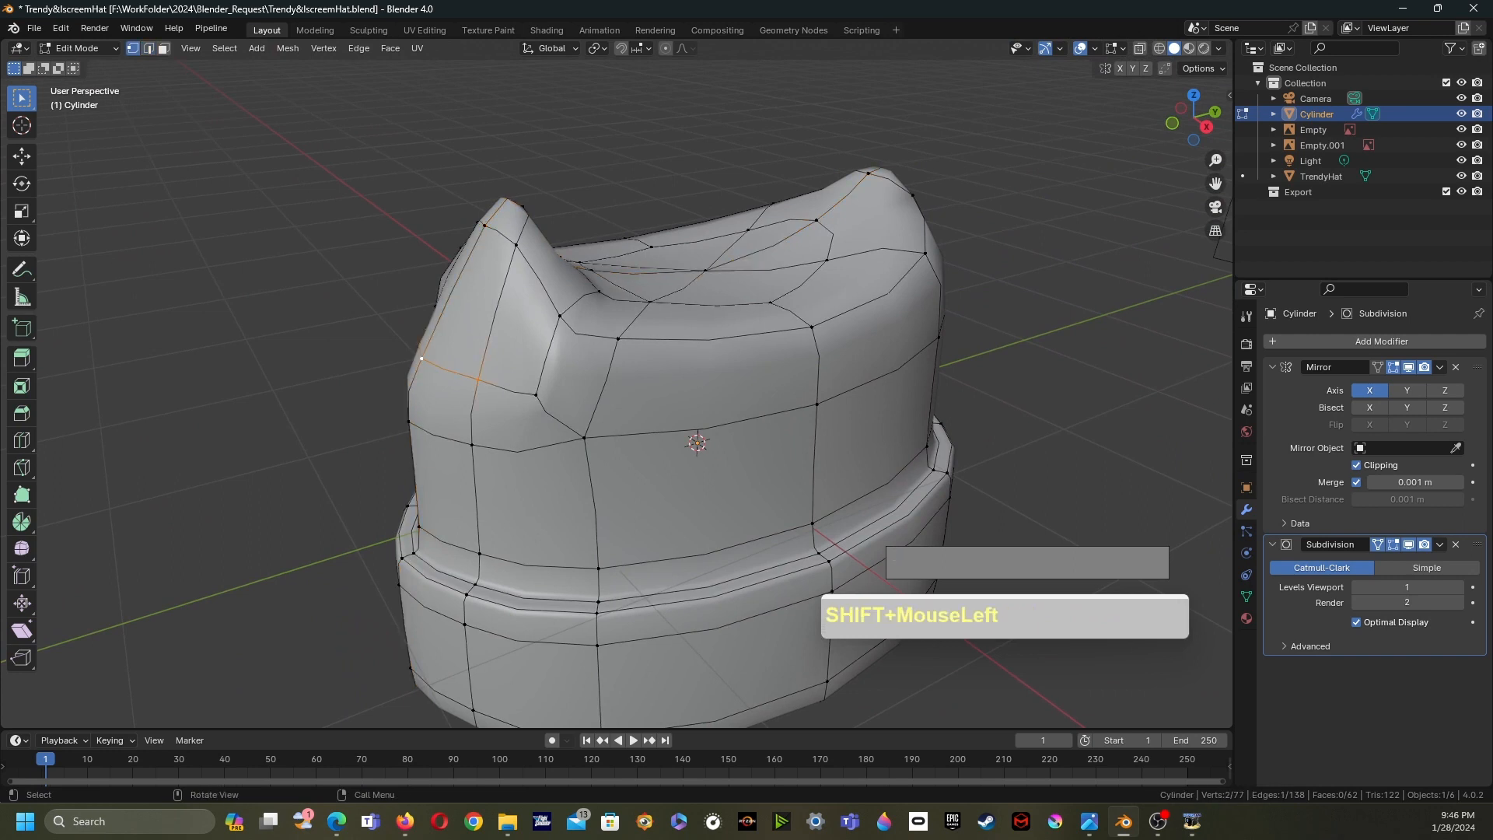
key(g)
key(g)
click(446, 334)
click(537, 385)
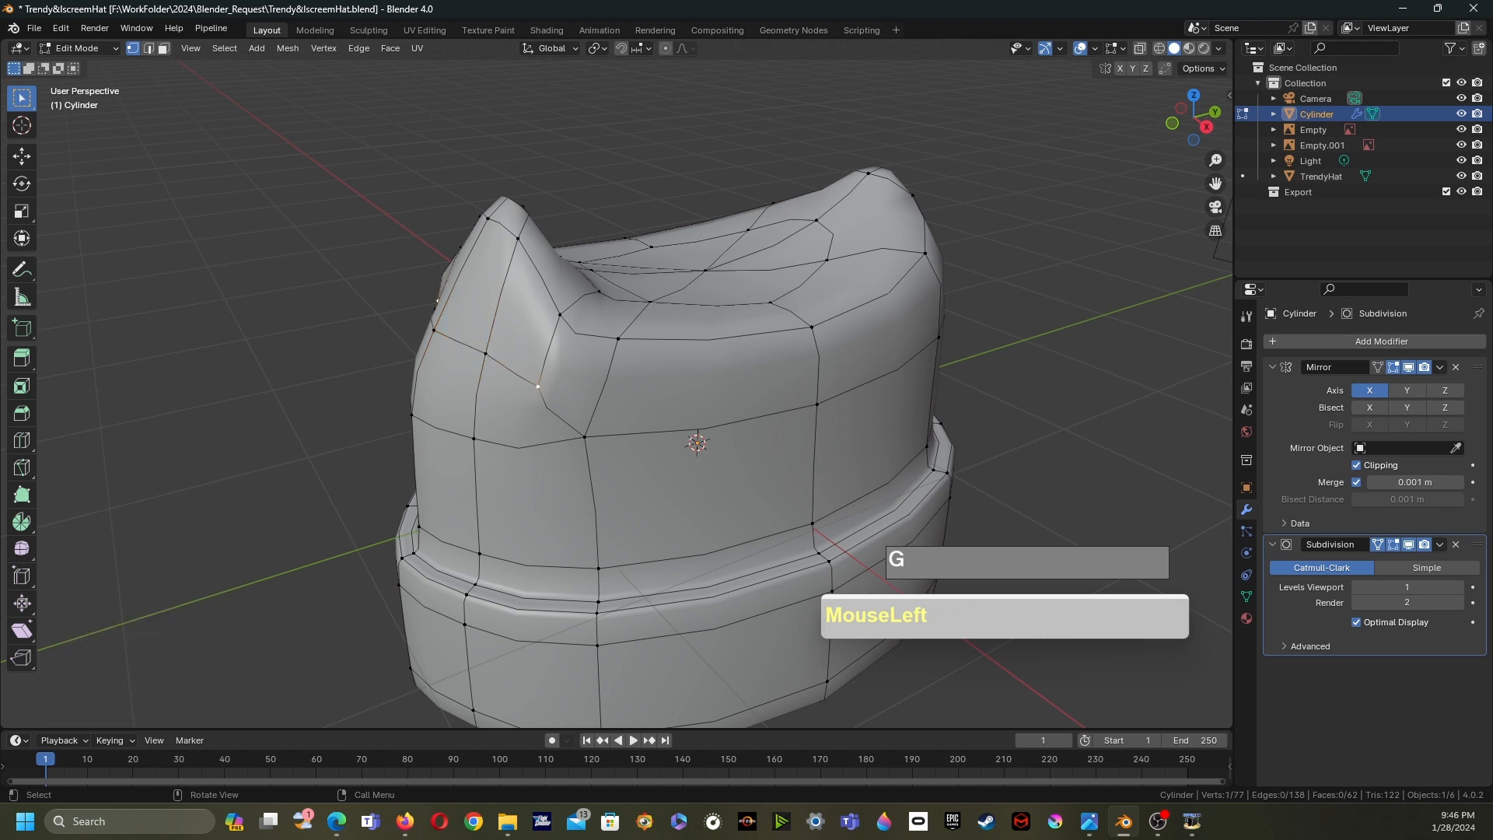
key(g)
key(g)
click(510, 367)
key(g)
key(g)
click(513, 373)
middle_drag(513, 374, 408, 257)
click(506, 290)
key(g)
key(g)
click(492, 306)
- Move the front peak's tip vertex to reshape the peak
drag(441, 160, 567, 218)
key(g)
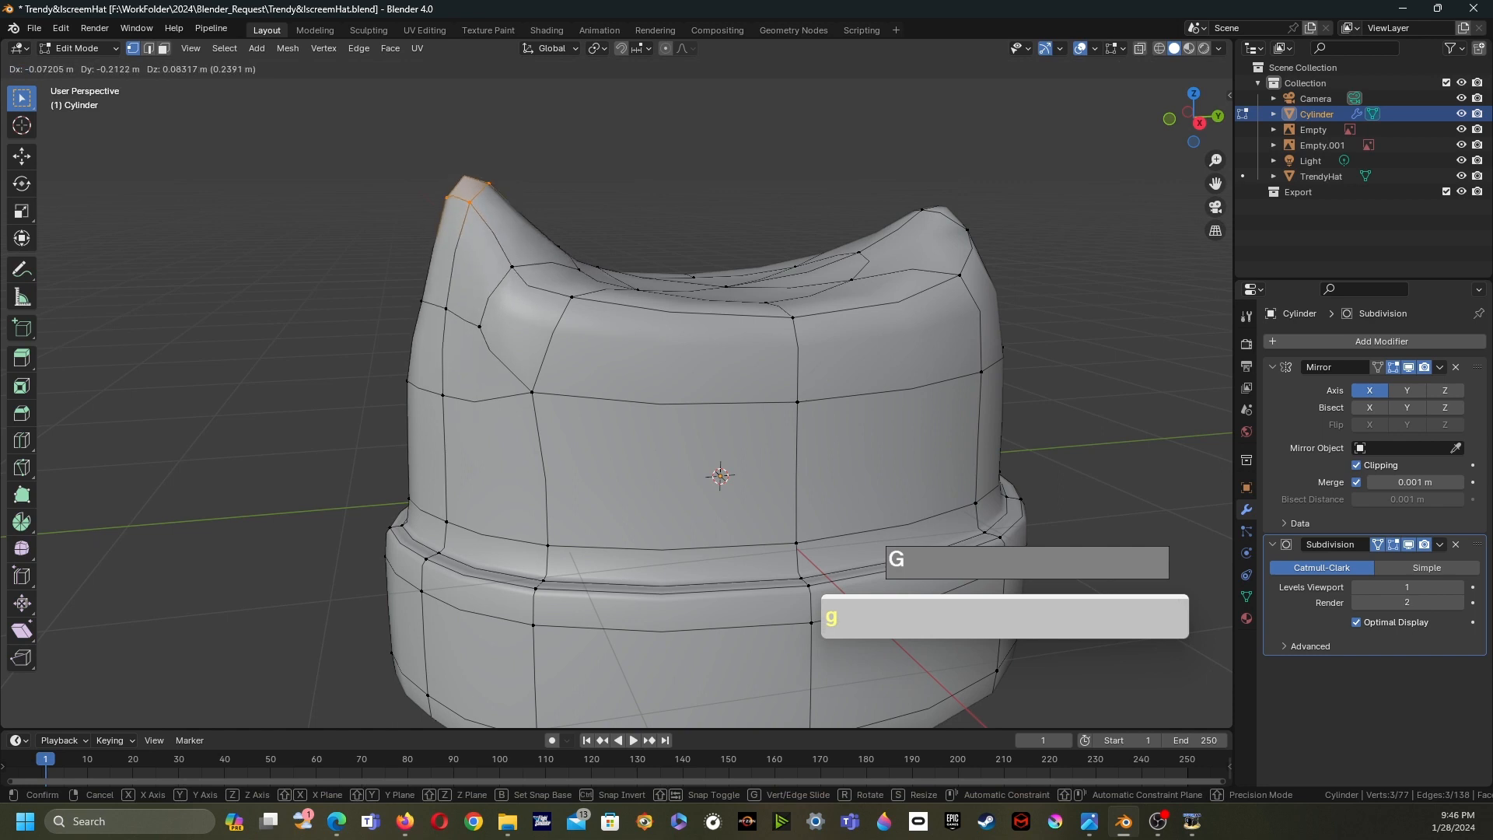
click(513, 175)
middle_drag(514, 175, 676, 190)
- From above, vertex-slide several vertices inside the crown's dent to smooth its shape
scroll(616, 179, down, 1)
middle_drag(579, 502, 732, 450)
click(480, 405)
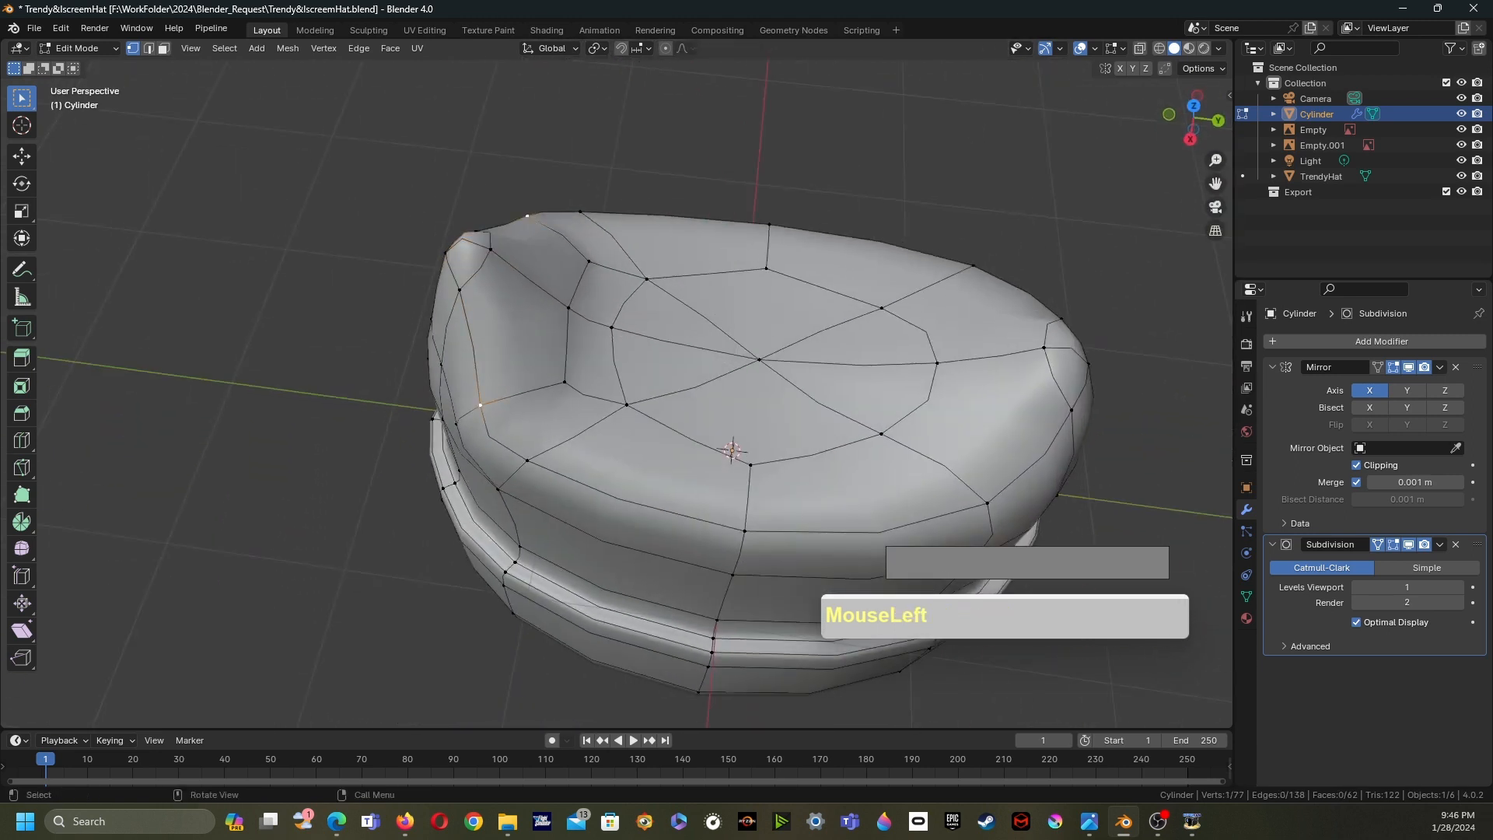
key(g)
key(g)
click(542, 398)
key(g)
key(g)
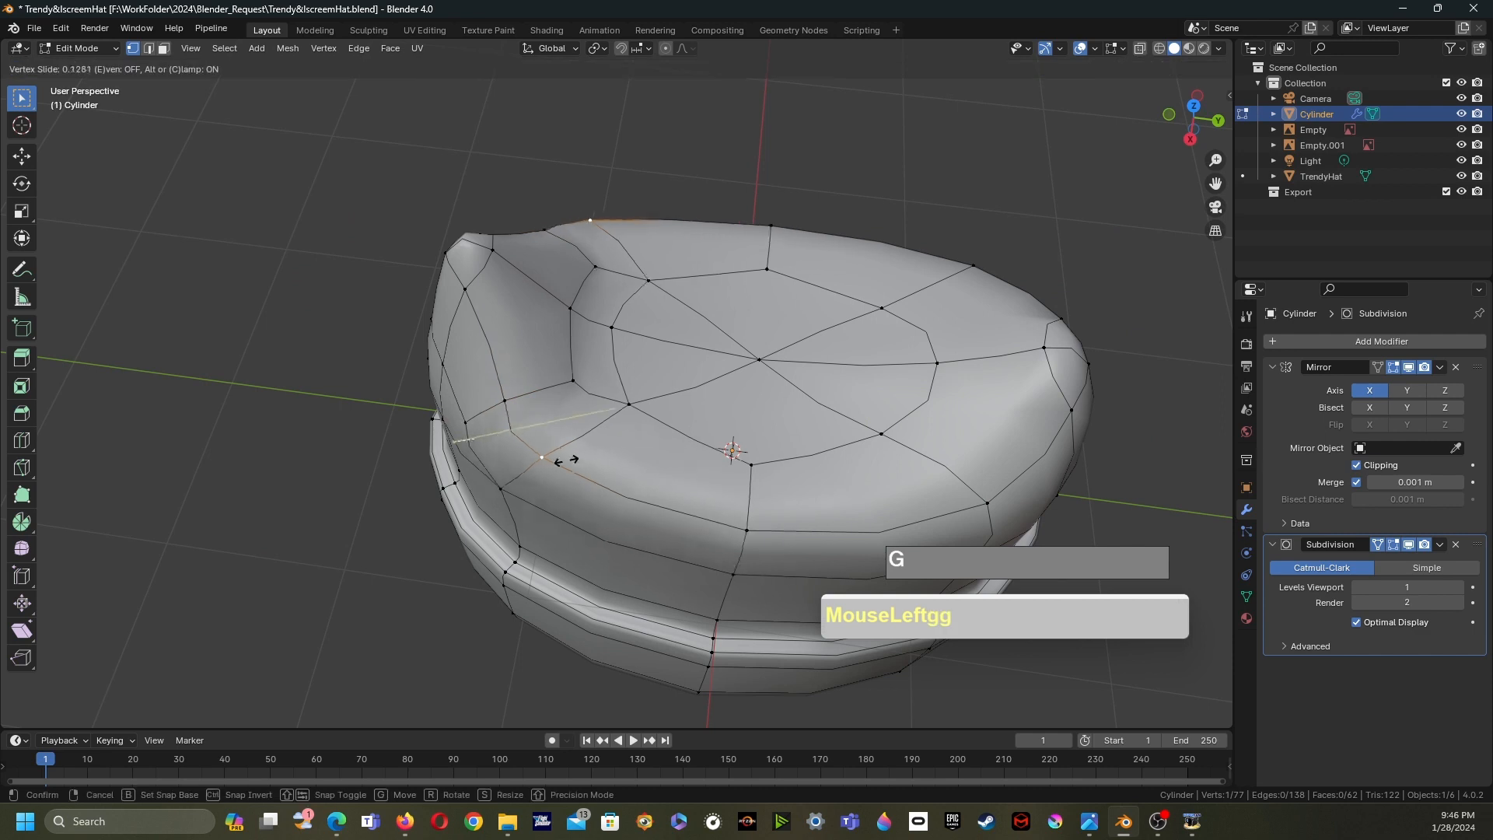
click(558, 460)
click(503, 490)
key(g)
key(g)
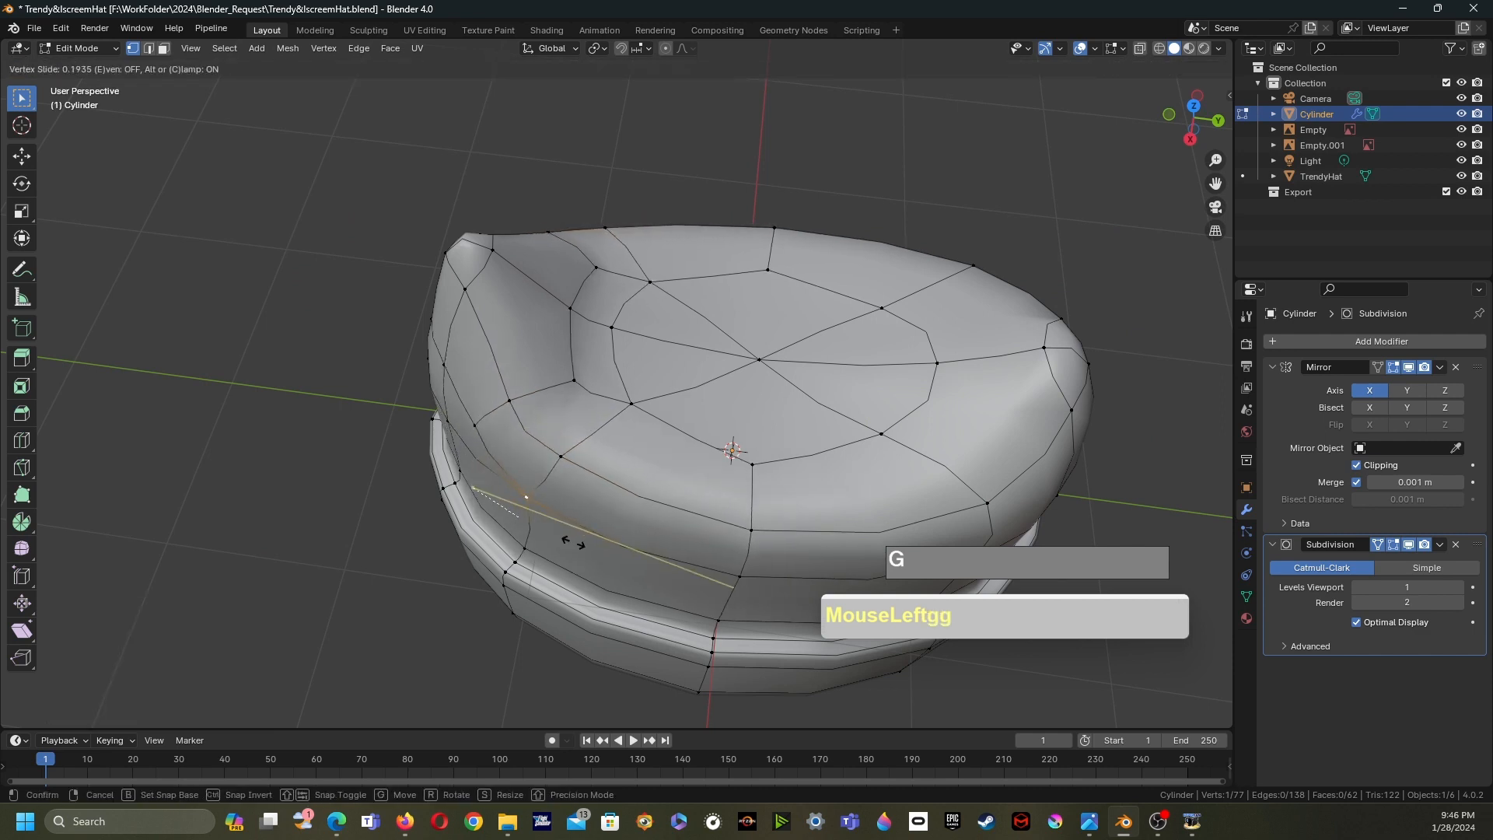
click(573, 540)
middle_drag(574, 540, 700, 467)
scroll(684, 470, down, 2)
- Move the front peak's tip vertex again to lower and shift it
key(Tab)
scroll(739, 461, up, 2)
key(Tab)
drag(428, 173, 558, 234)
key(g)
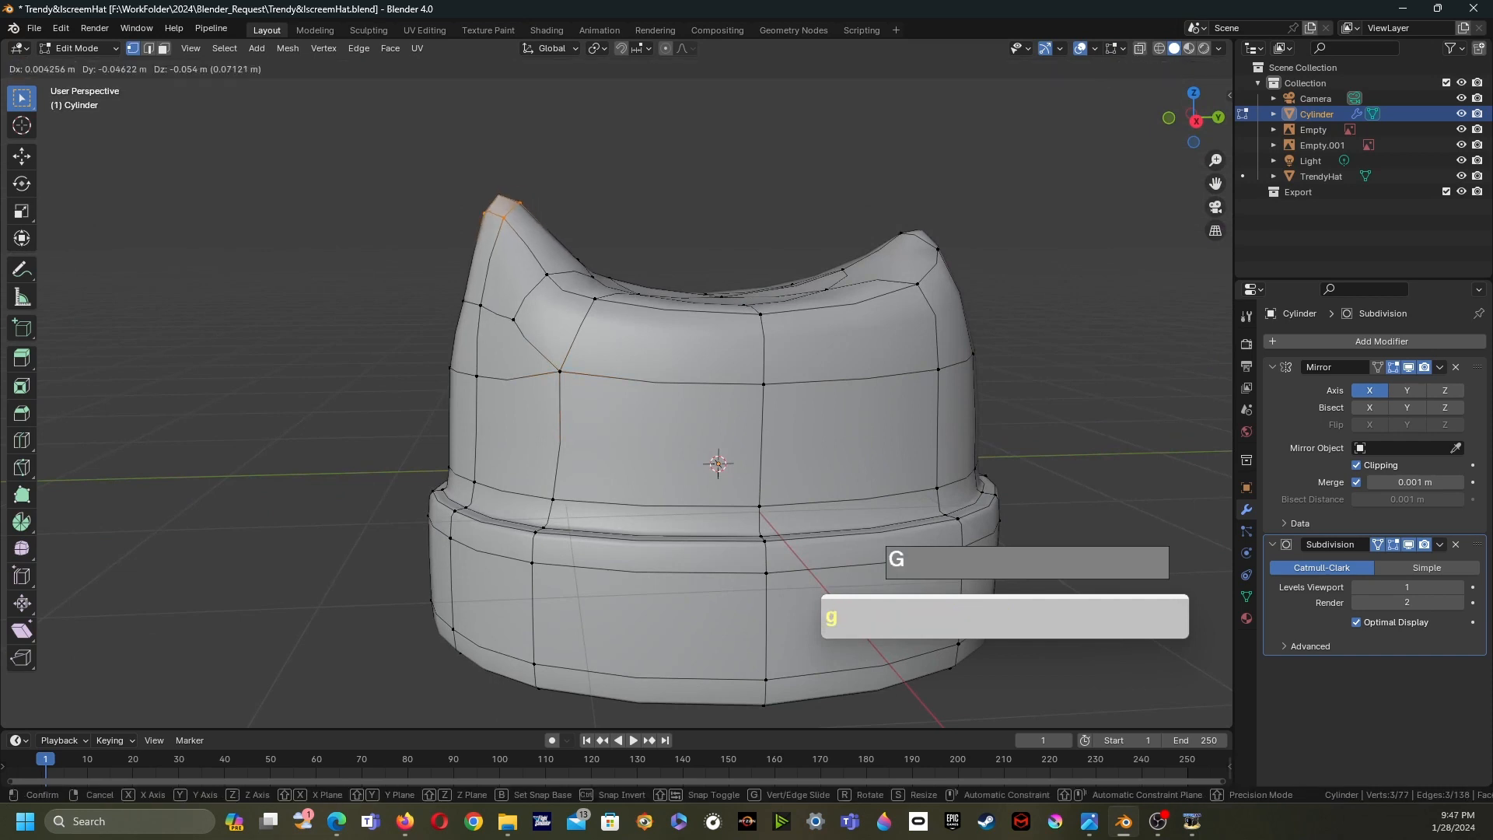
click(547, 253)
middle_drag(547, 253, 484, 303)
- Select the opposite peak's tip, switch to Right view, rotate it -24.8° and scale it along Z to 0.752
scroll(610, 230, down, 2)
scroll(622, 268, up, 2)
scroll(622, 267, up, 1)
shift+middle_drag(483, 303, 260, 381)
shift+middle_drag(613, 242, 624, 130)
drag(646, 134, 722, 205)
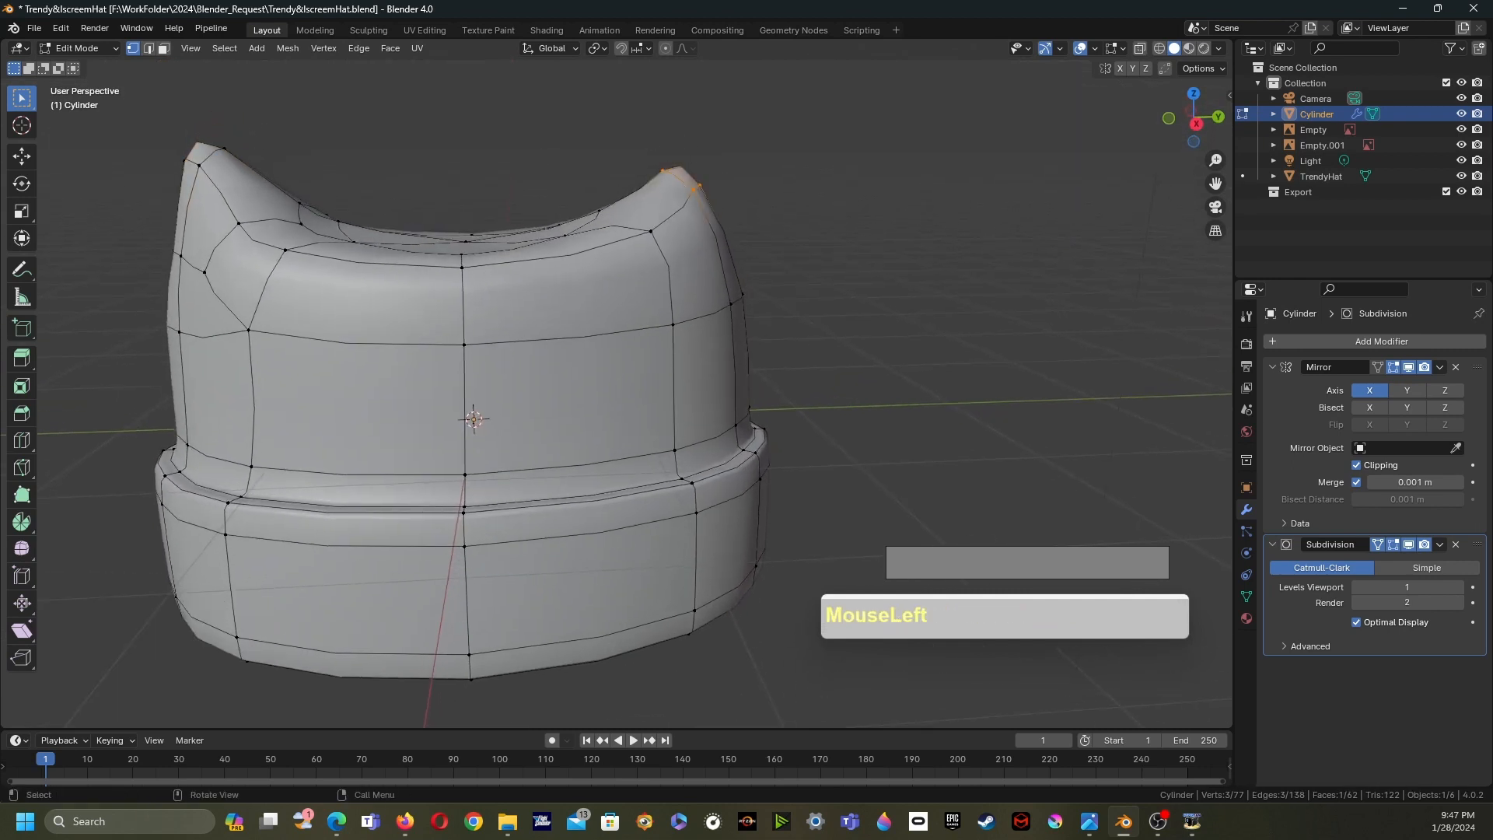
key(grave)
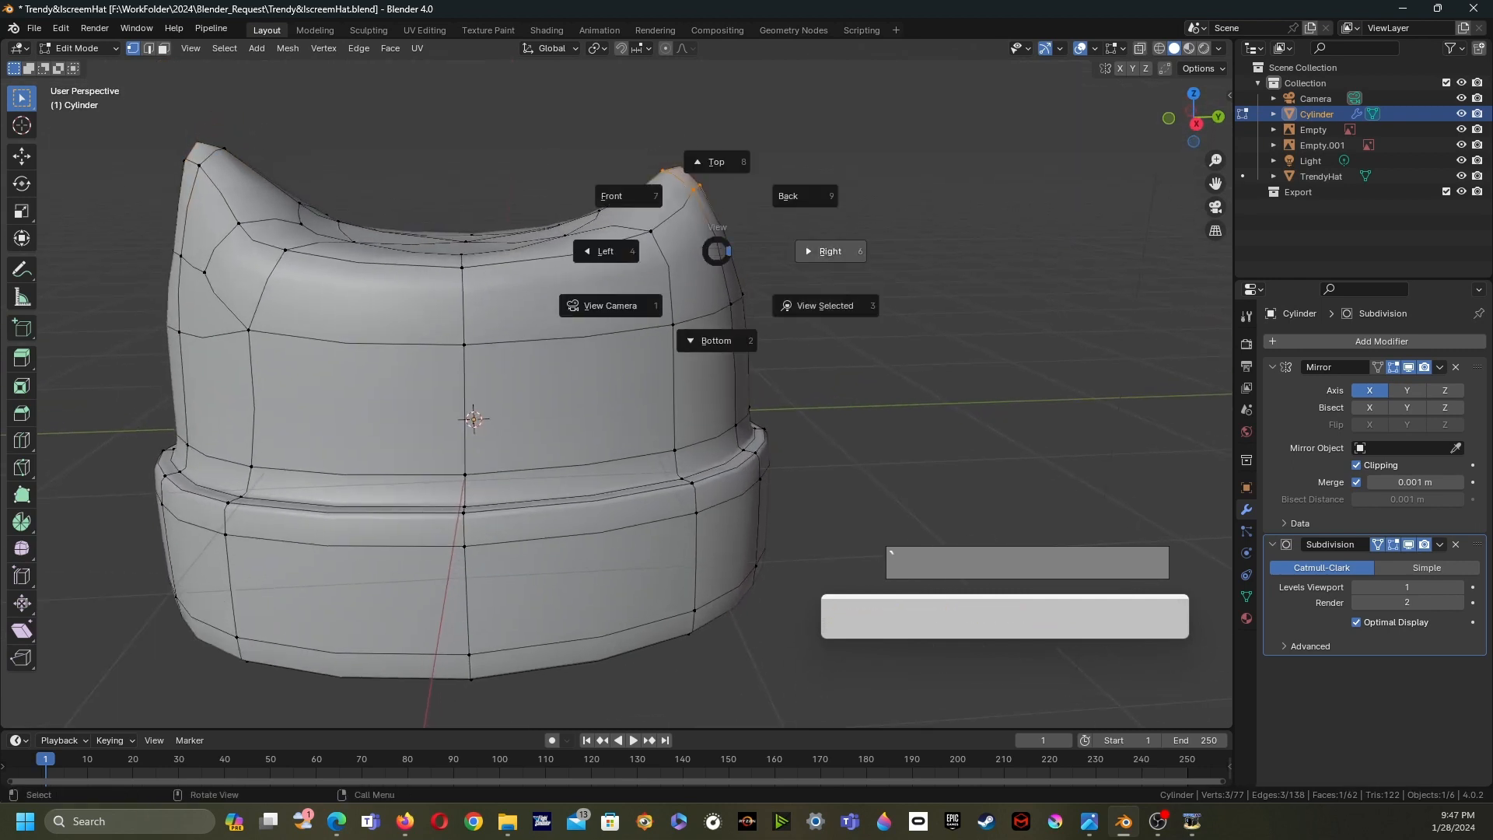
click(831, 251)
key(r)
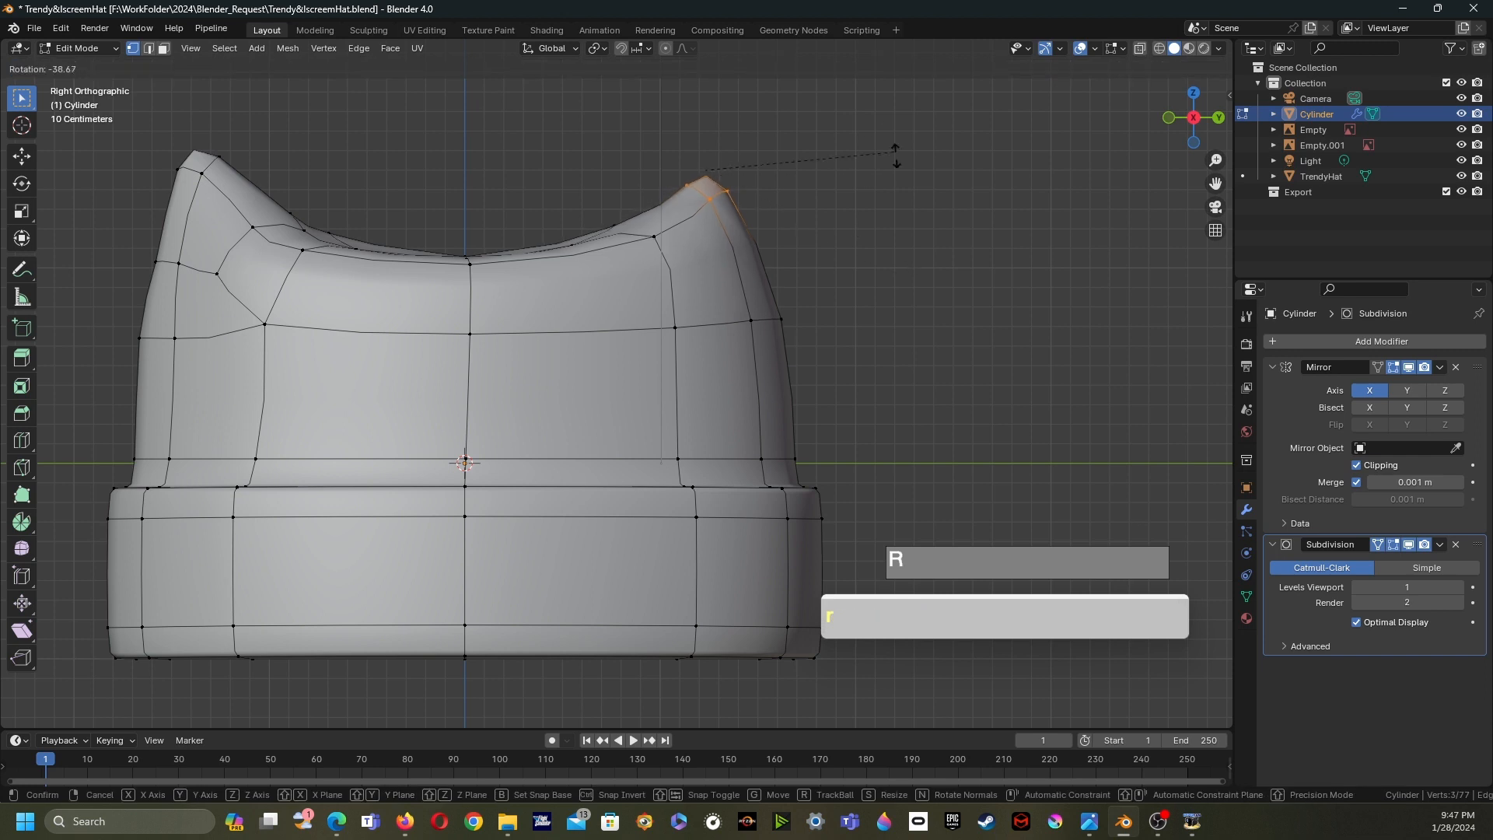
click(909, 200)
key(s)
key(z)
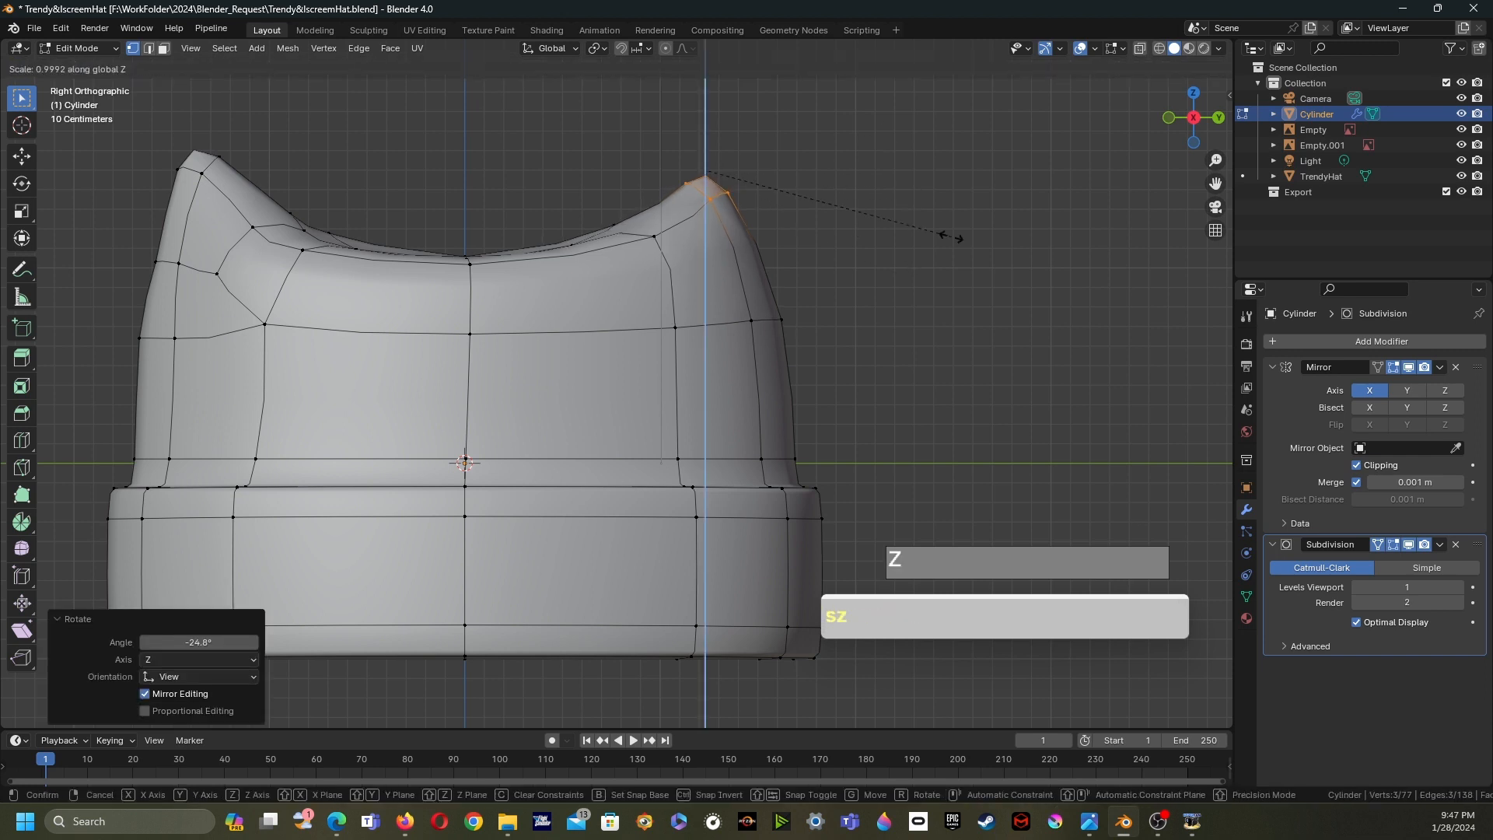
click(890, 207)
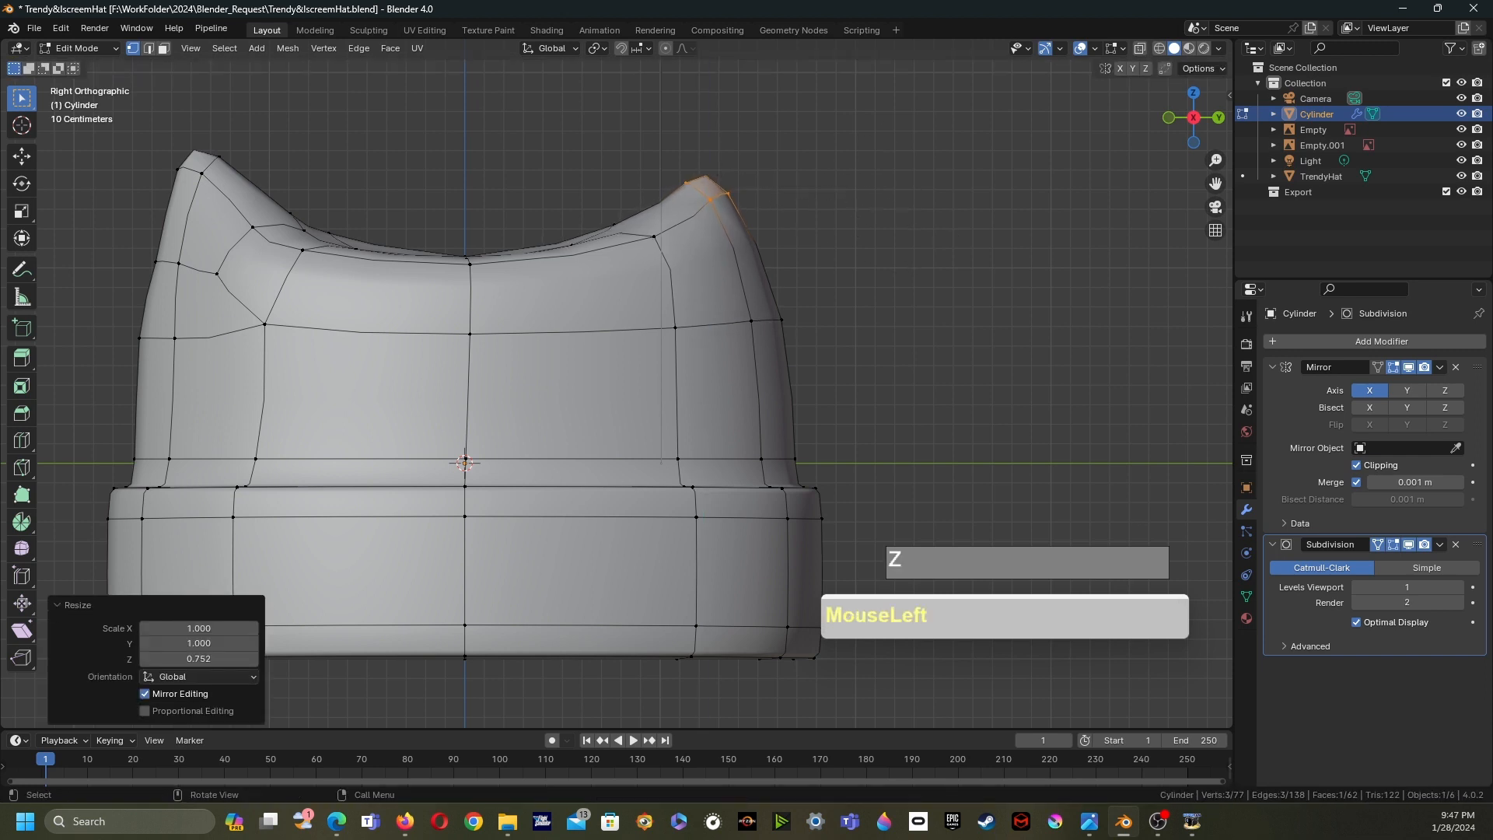
- Move the tip vertex, then select and move the edge beneath it to refine the back peak
key(g)
click(892, 226)
drag(542, 203, 660, 262)
key(g)
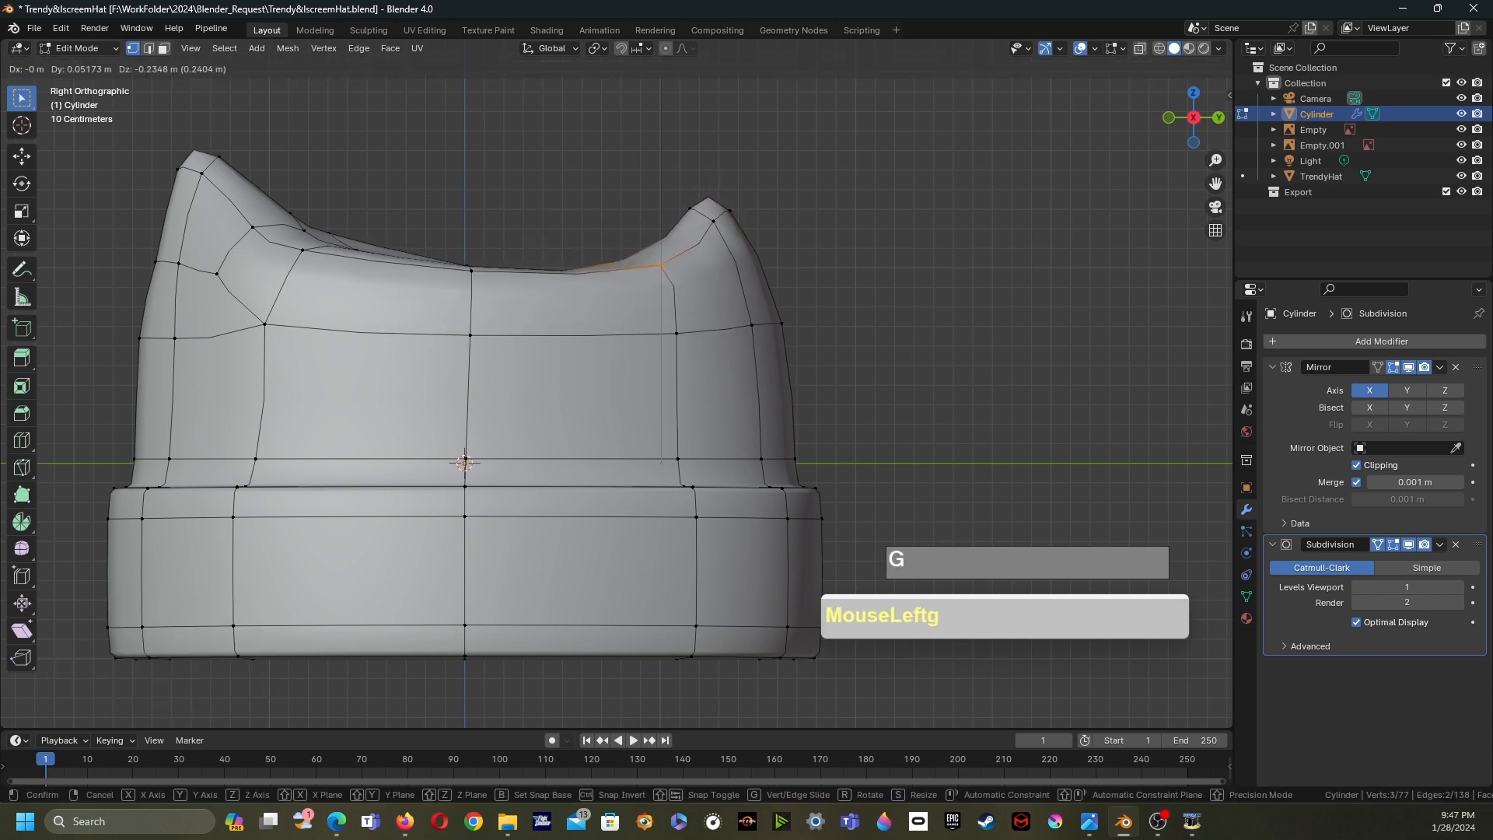
click(670, 308)
- Box-select the back peak's upper region, rotate it -6.81° and move it into place
drag(622, 161, 810, 283)
drag(576, 123, 849, 283)
drag(592, 131, 849, 387)
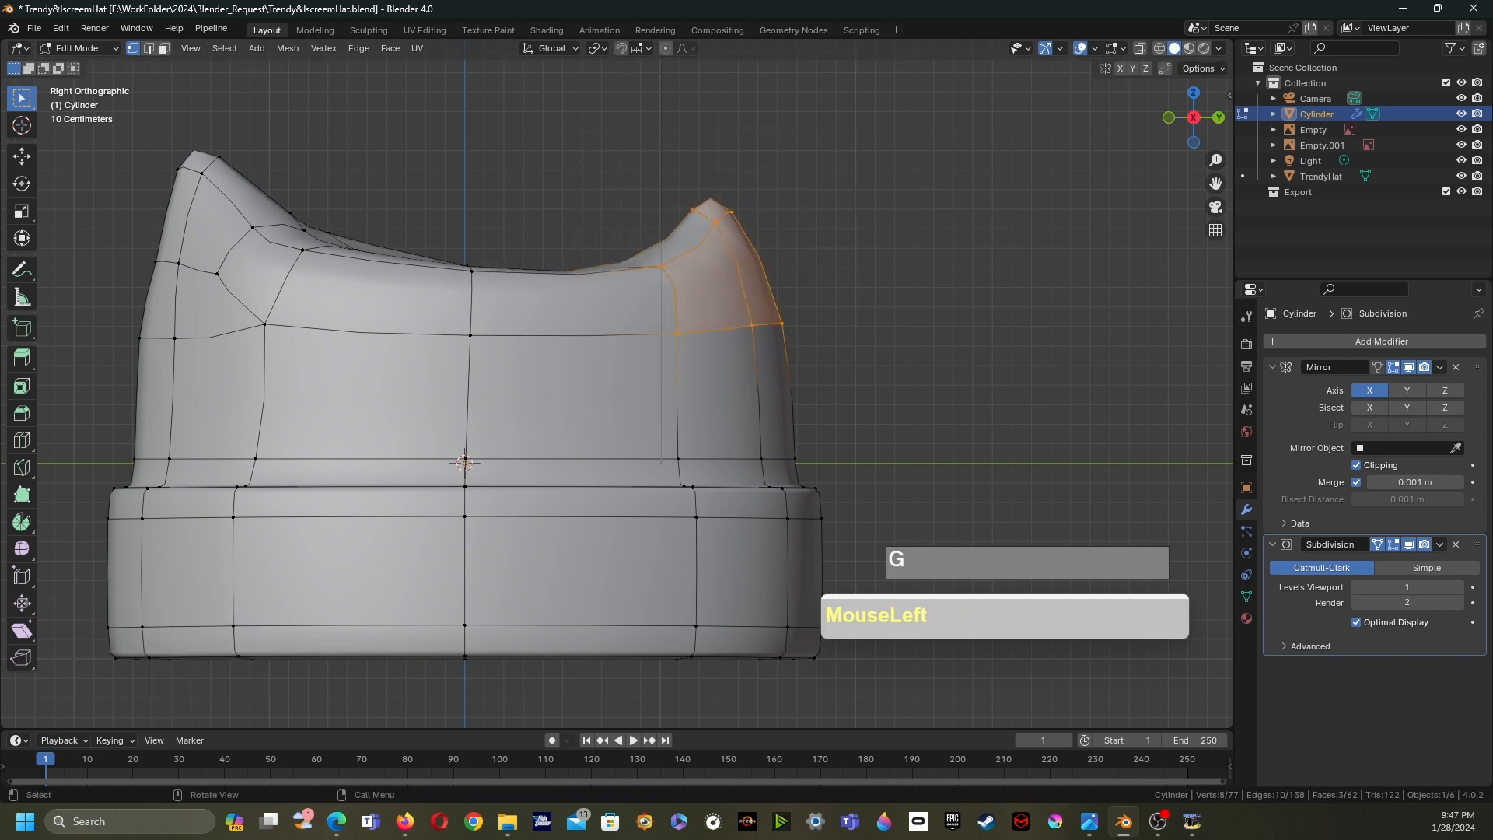
key(r)
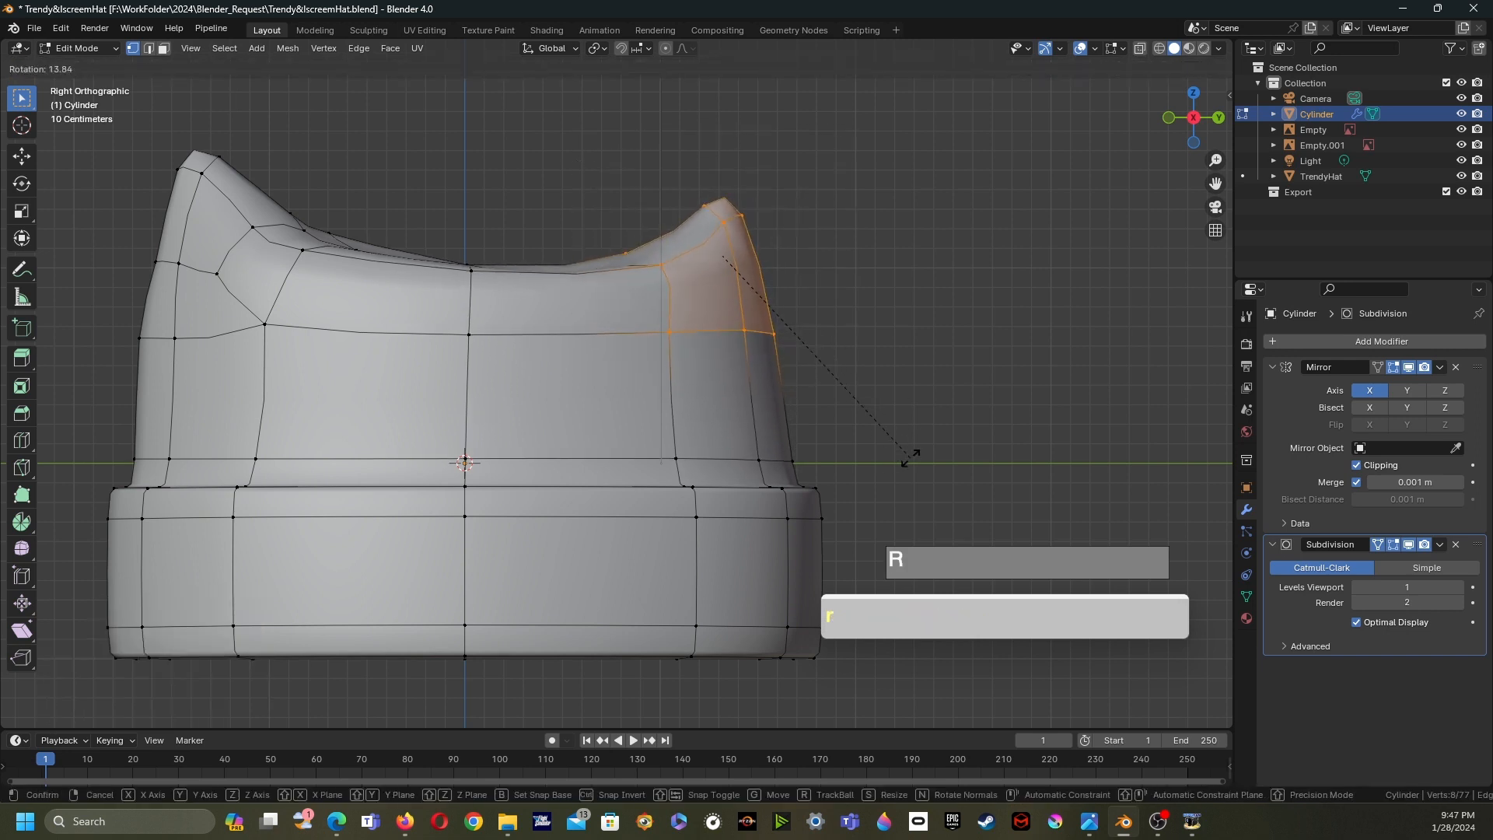
click(918, 451)
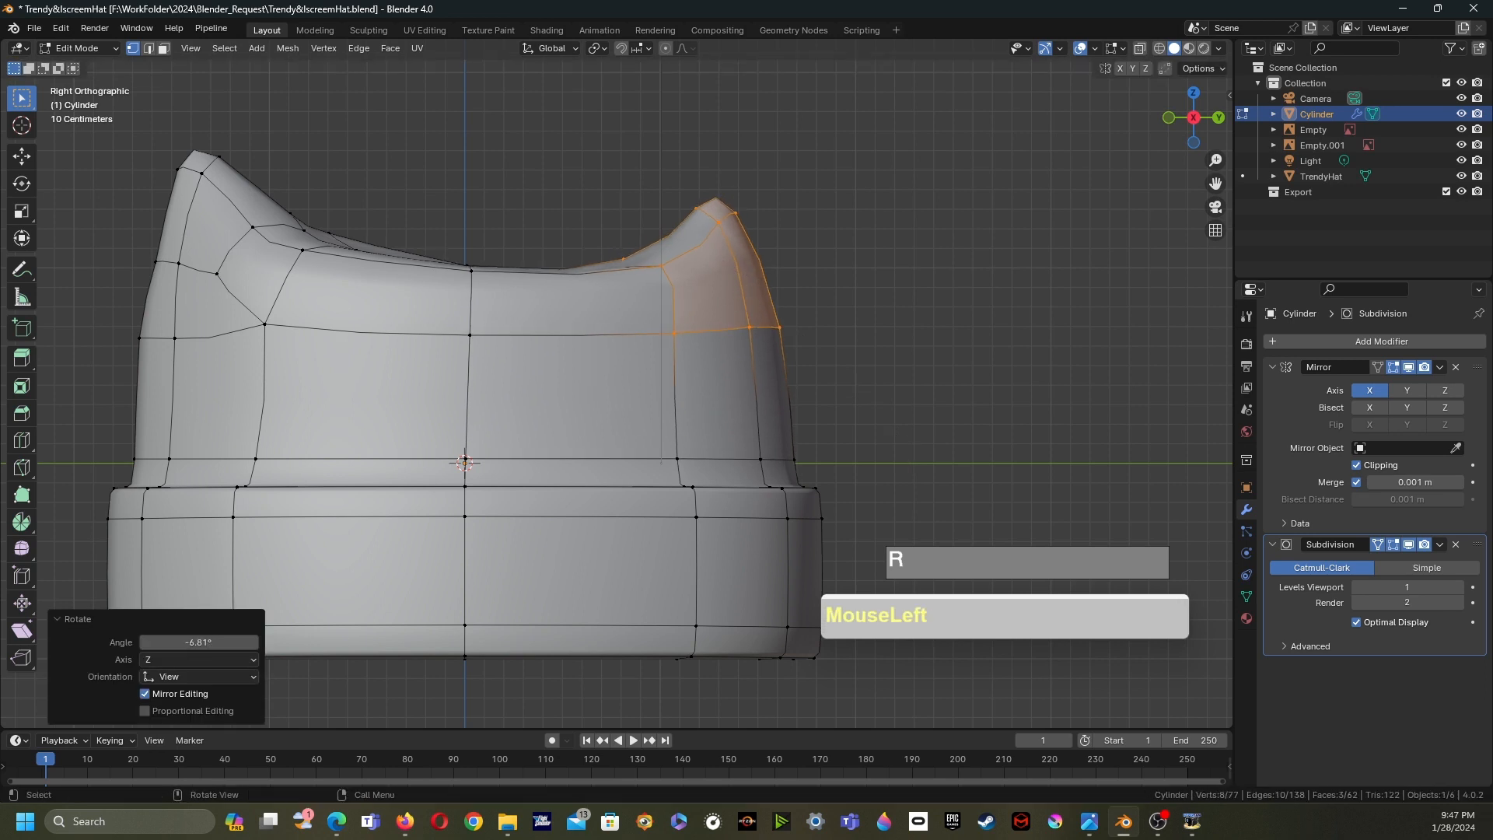
key(g)
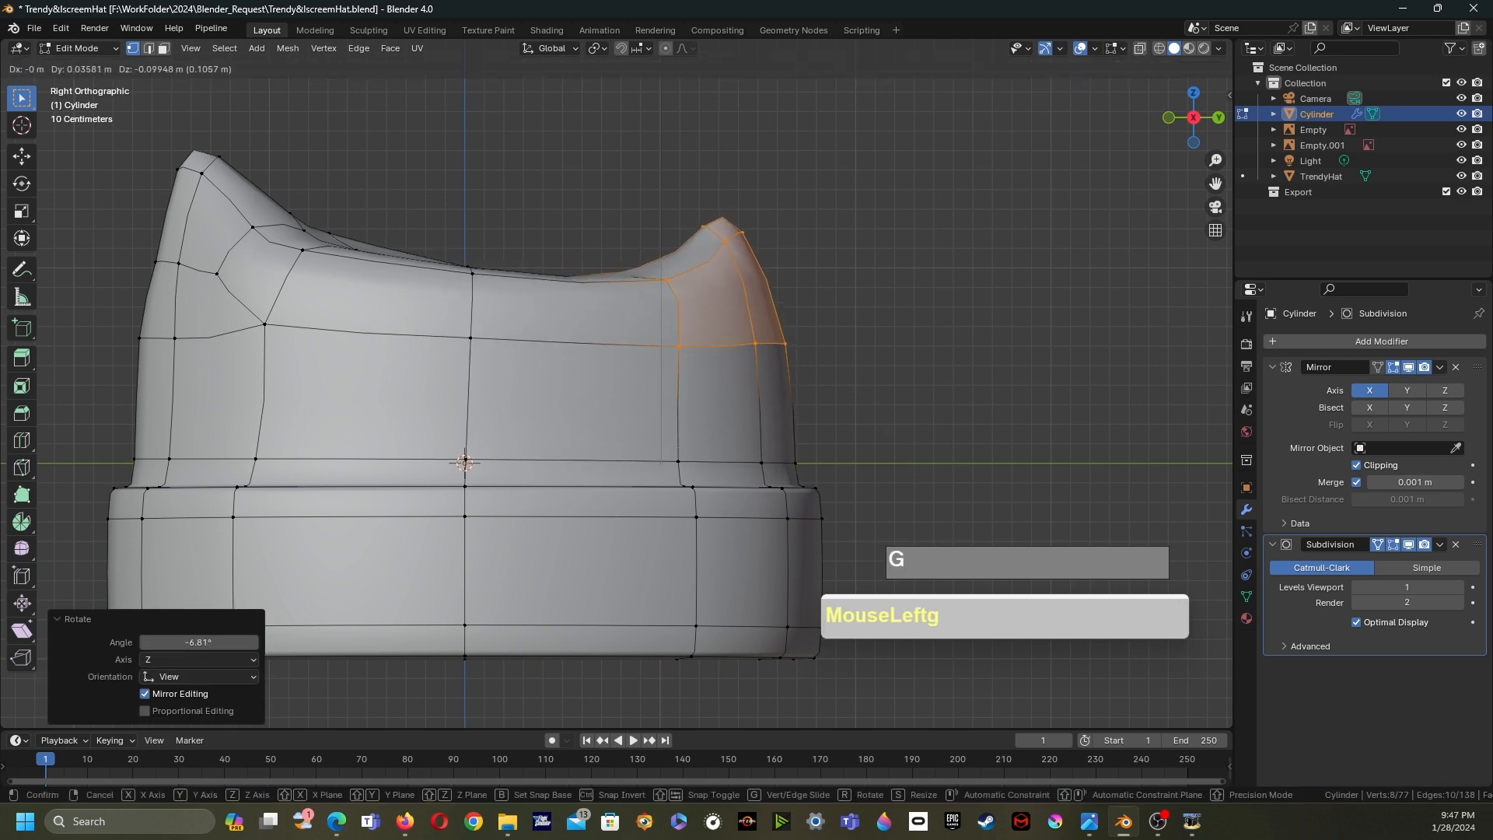
click(781, 302)
- Box-select the front peak region, rotate it 11.2°, and with X-ray on move it into position
scroll(634, 393, down, 2)
drag(180, 161, 490, 389)
key(r)
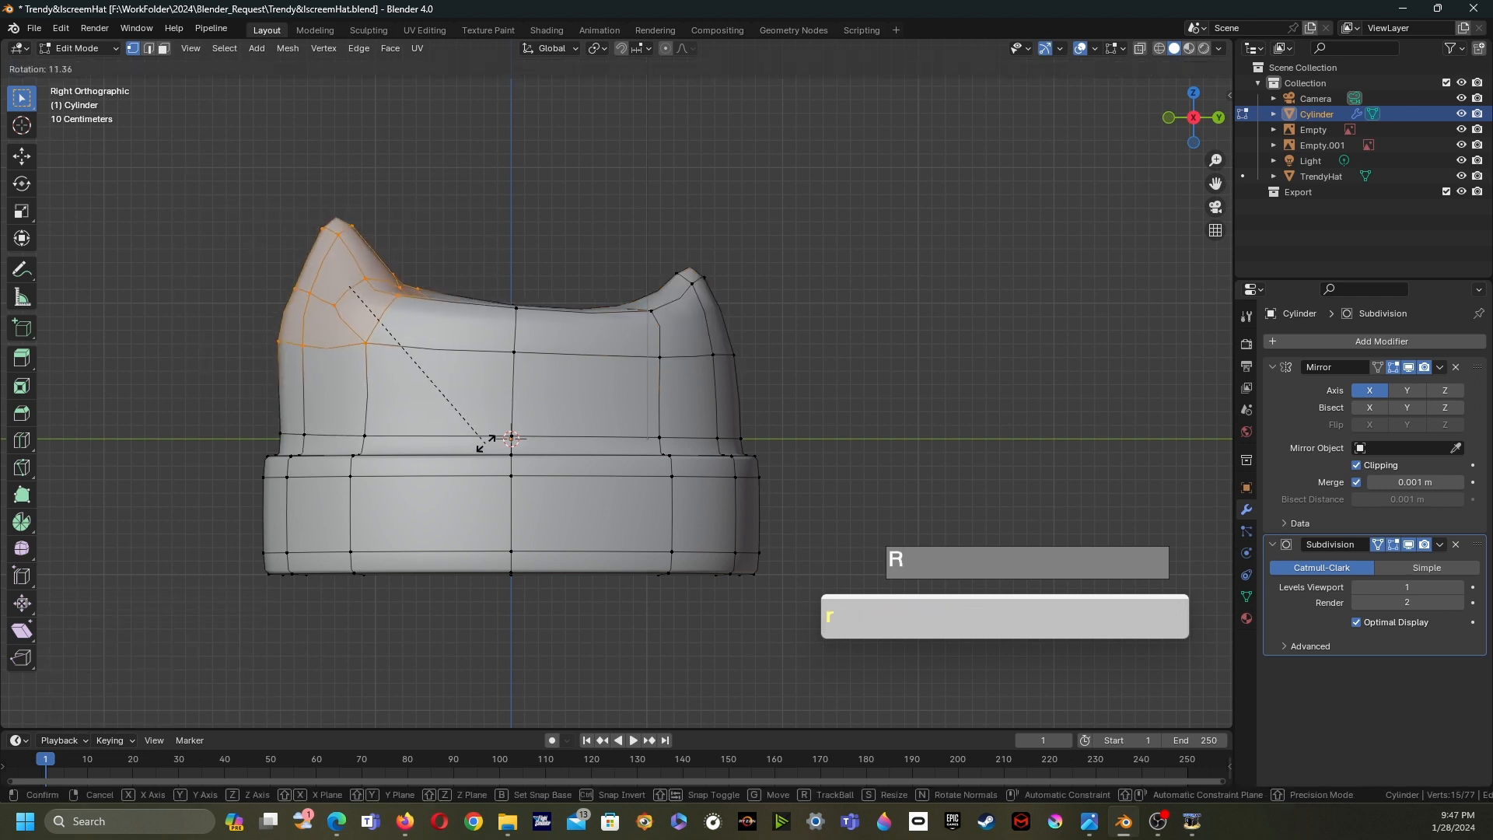
click(492, 433)
key(g)
right_click(493, 433)
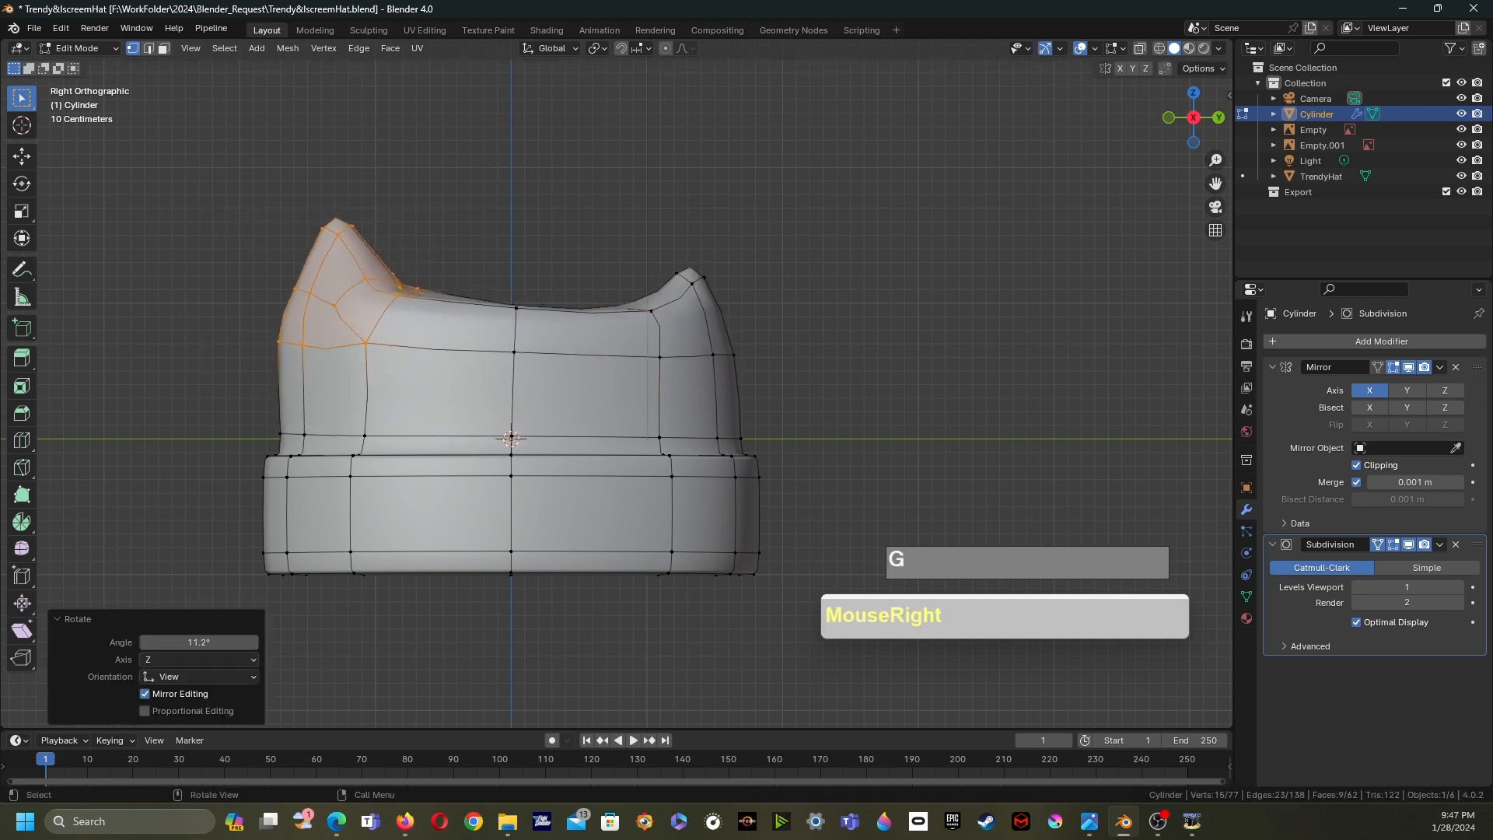
key(alt+z)
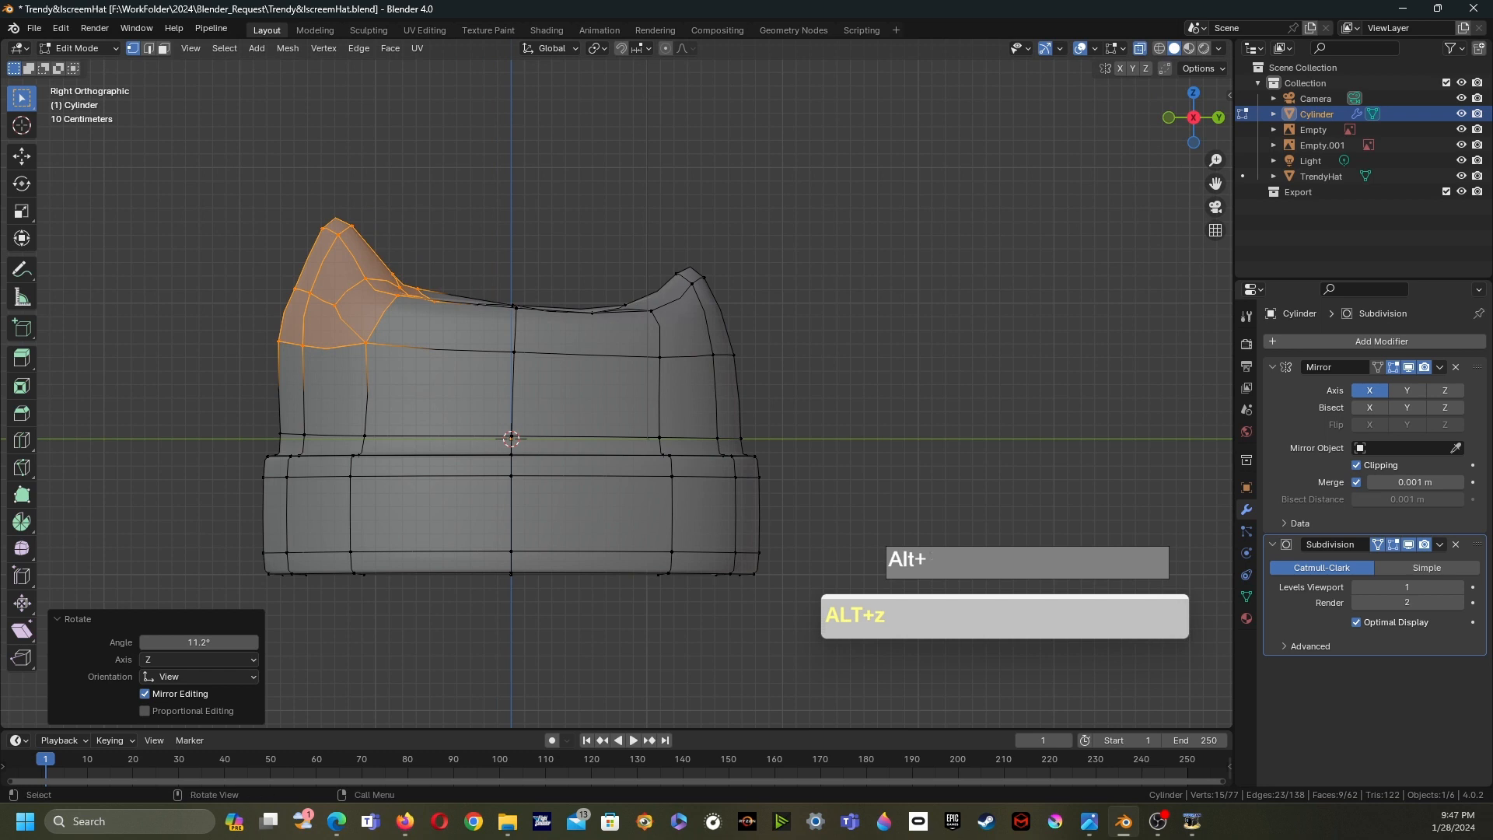
key(g)
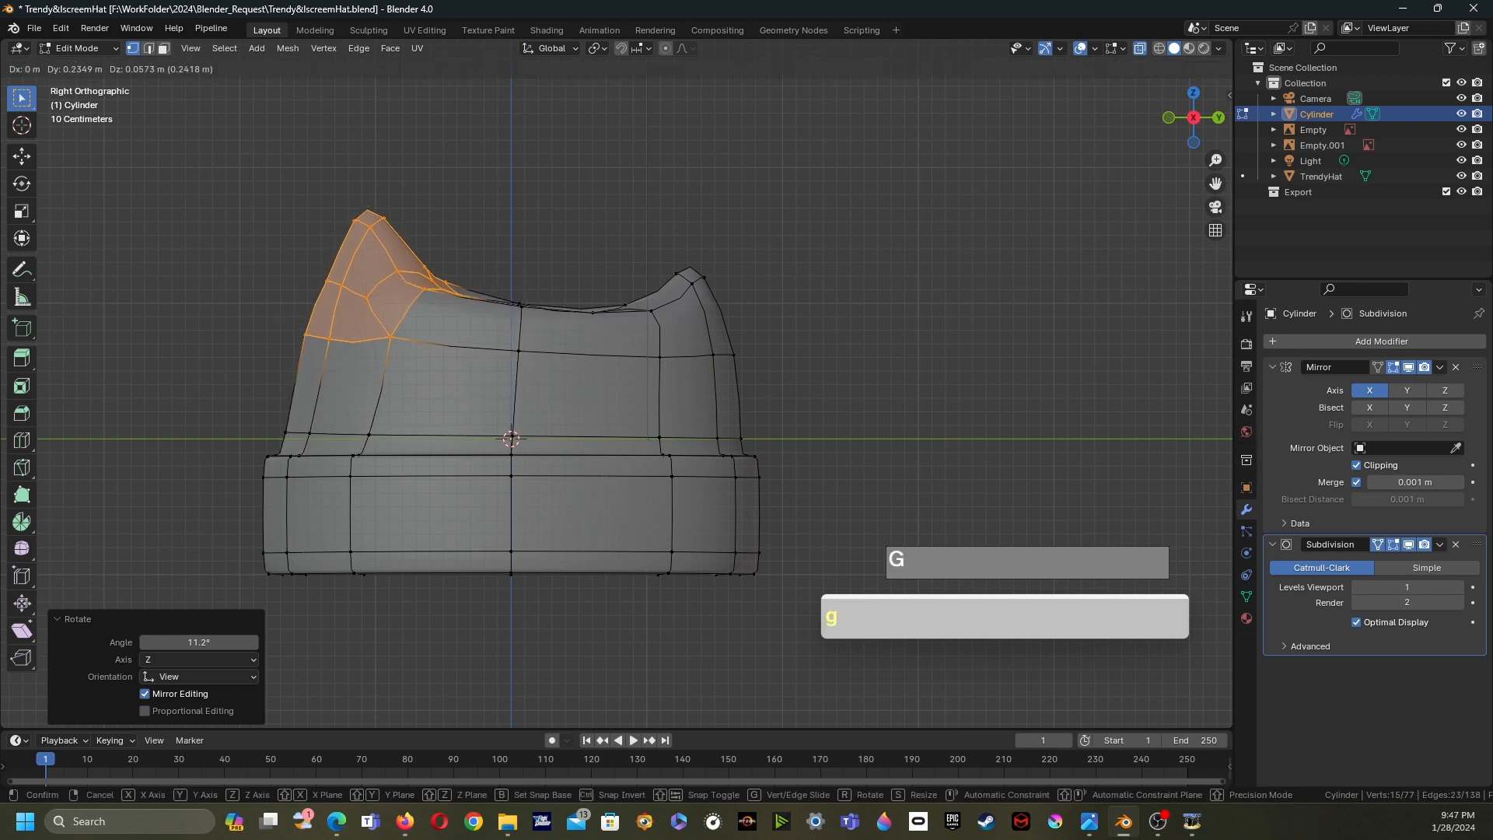
click(524, 418)
click(579, 209)
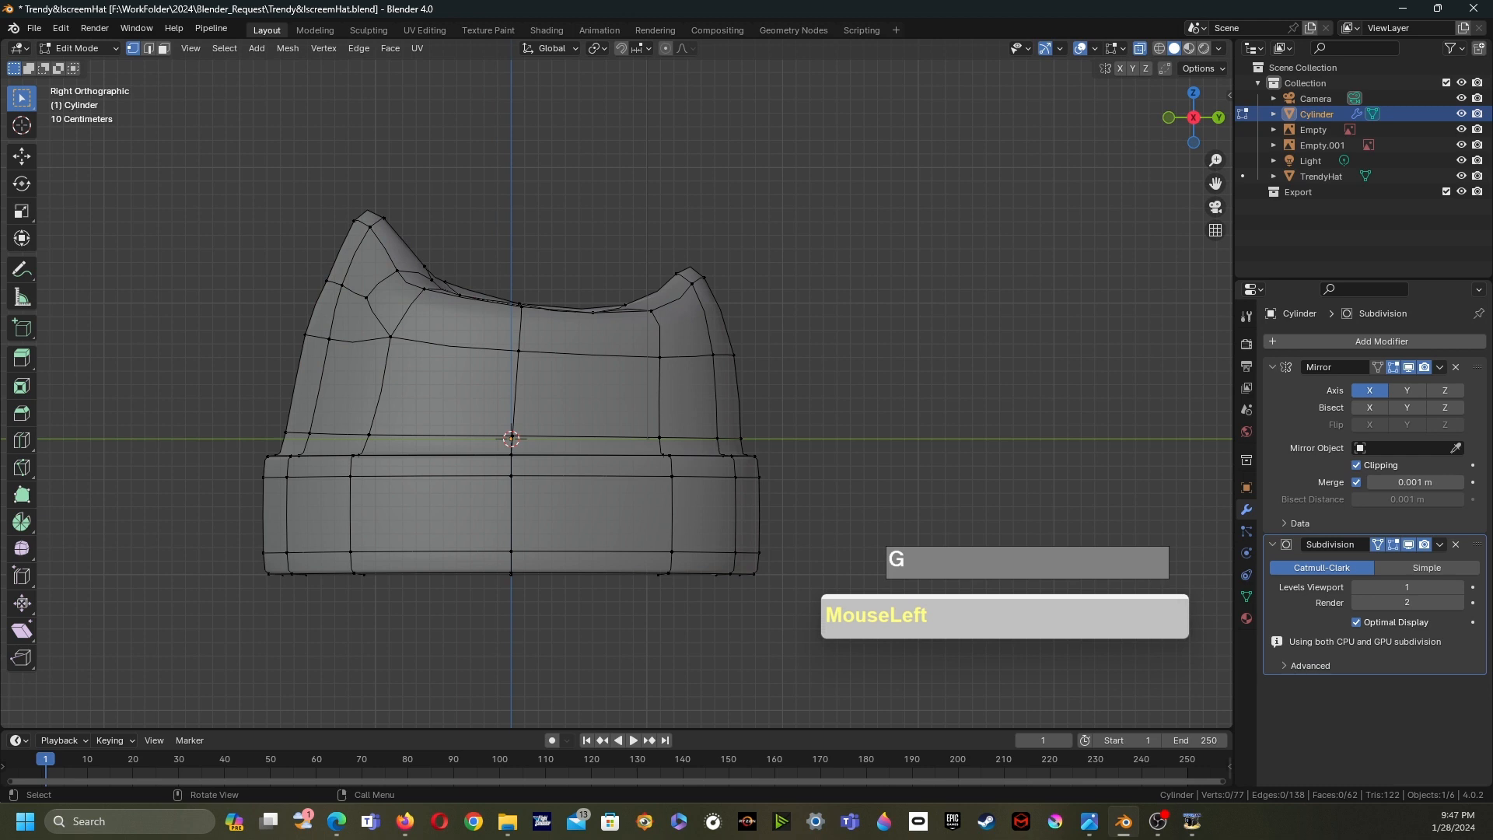
- Return to Object Mode and inspect the reshaped hat from several angles
key(Tab)
scroll(511, 435, down, 2)
middle_drag(510, 435, 571, 393)
key(alt+z)
middle_drag(572, 393, 618, 354)
scroll(614, 377, up, 1)
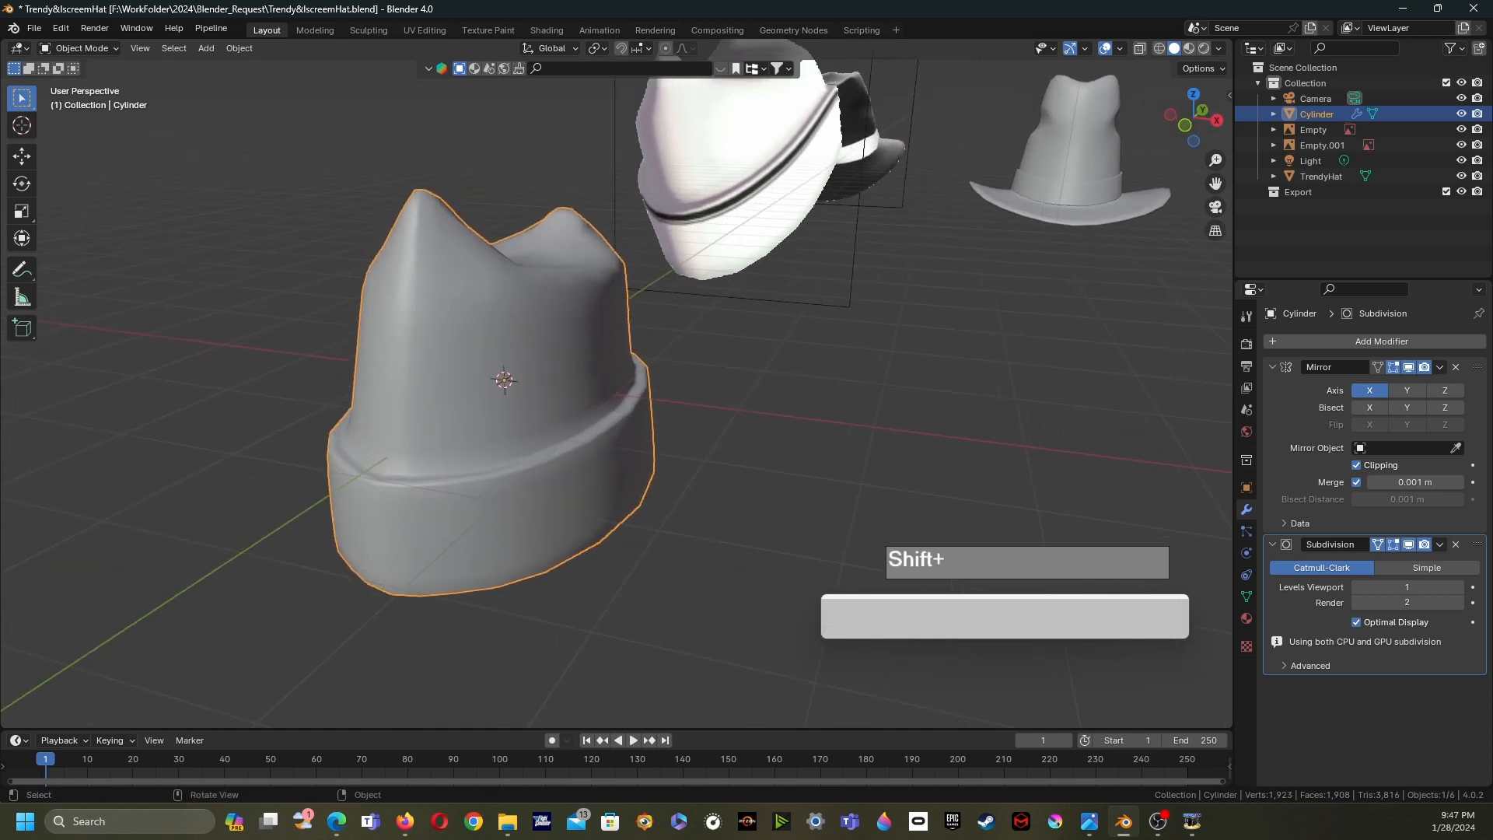
- Insert two horizontal edge loops around the lower band of the ice-cream hat in Edit Mode
key(Tab)
mouse_move(618, 353)
middle_down()
mouse_move(591, 357)
mouse_move(626, 335)
middle_up()
key(ctrl+r)
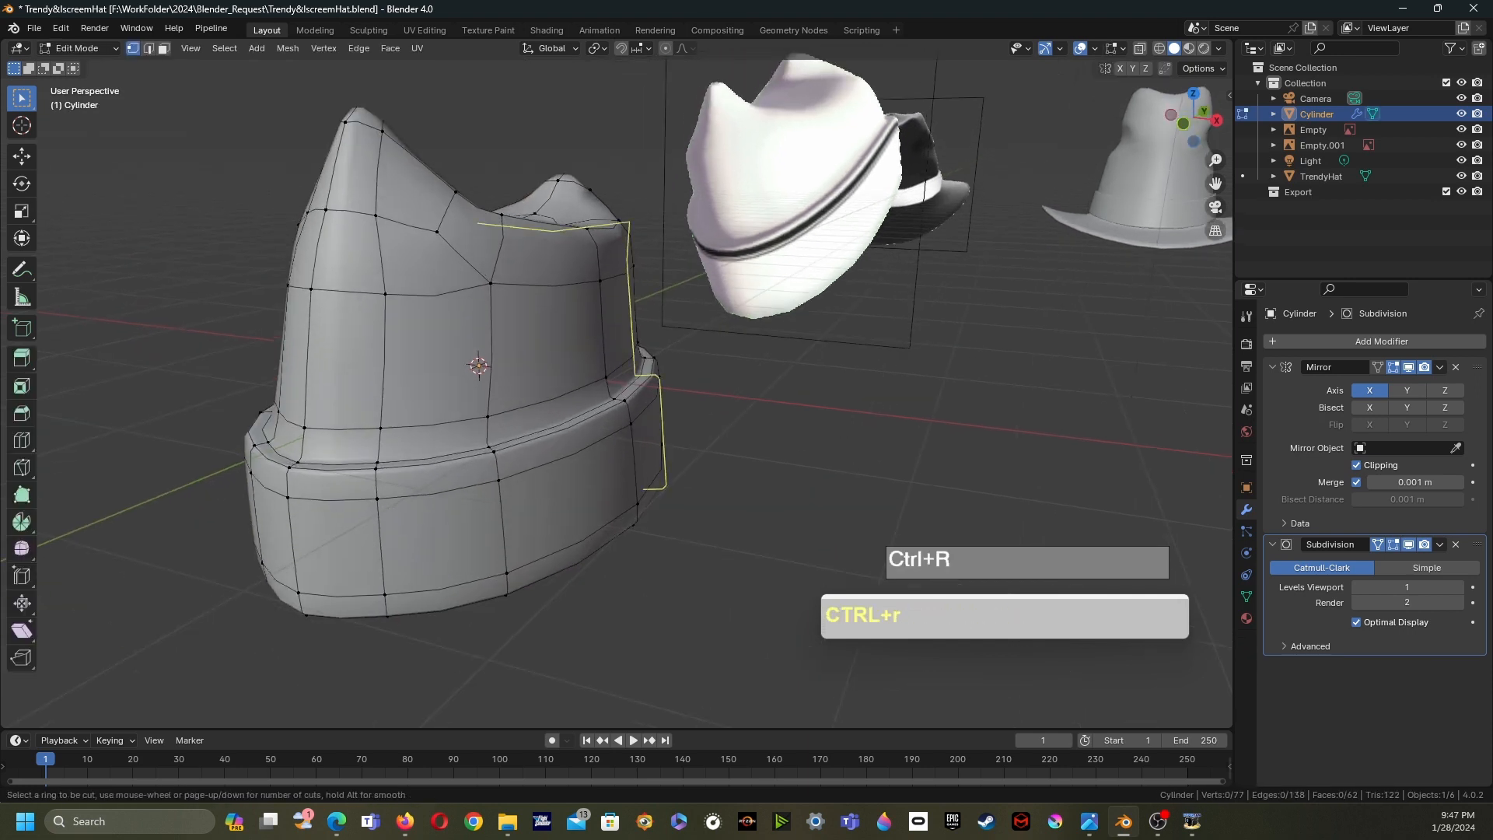
click(498, 513)
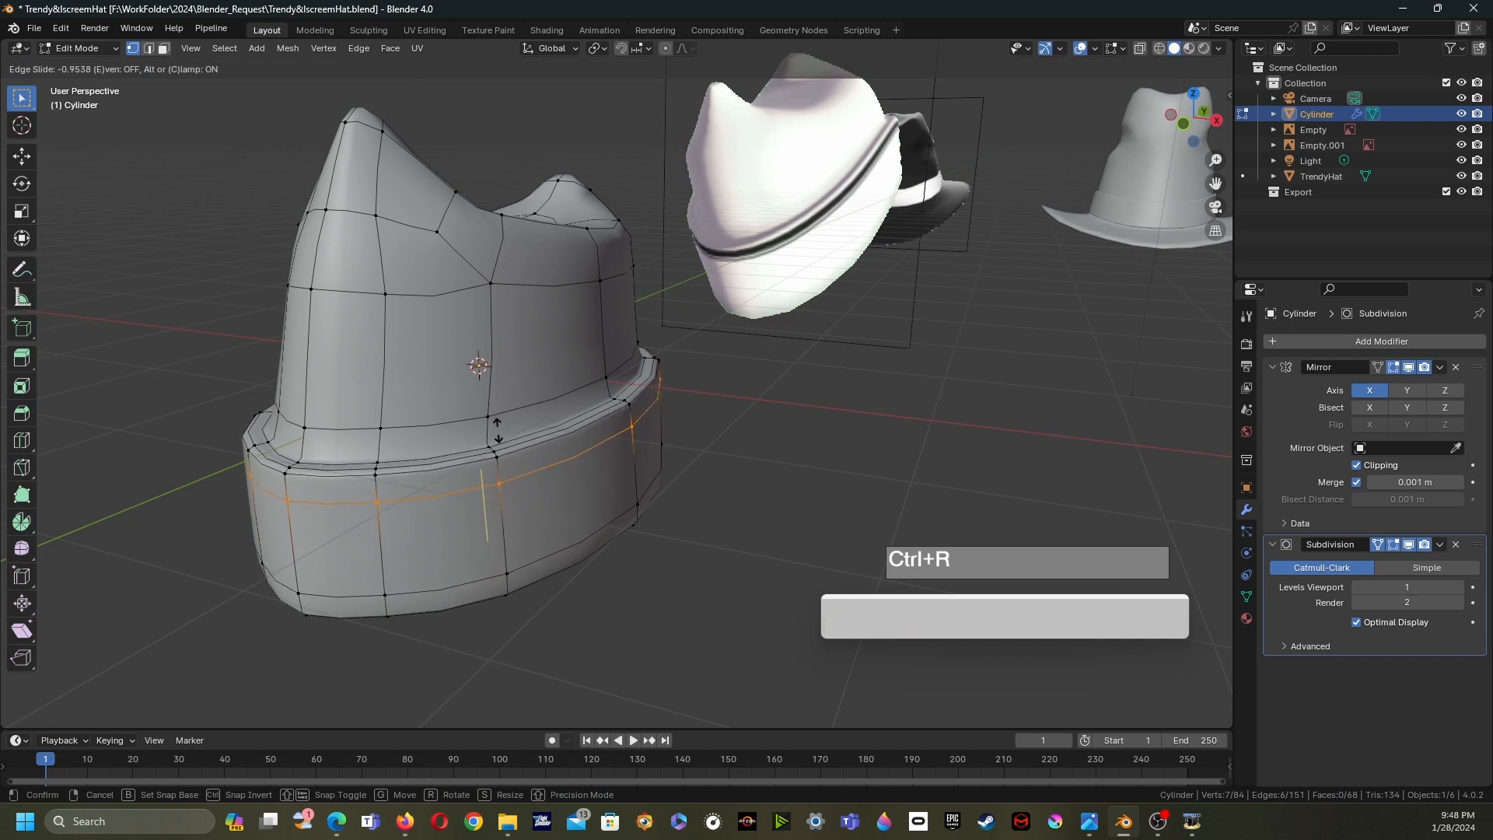
click(498, 438)
key(ctrl+r)
click(507, 518)
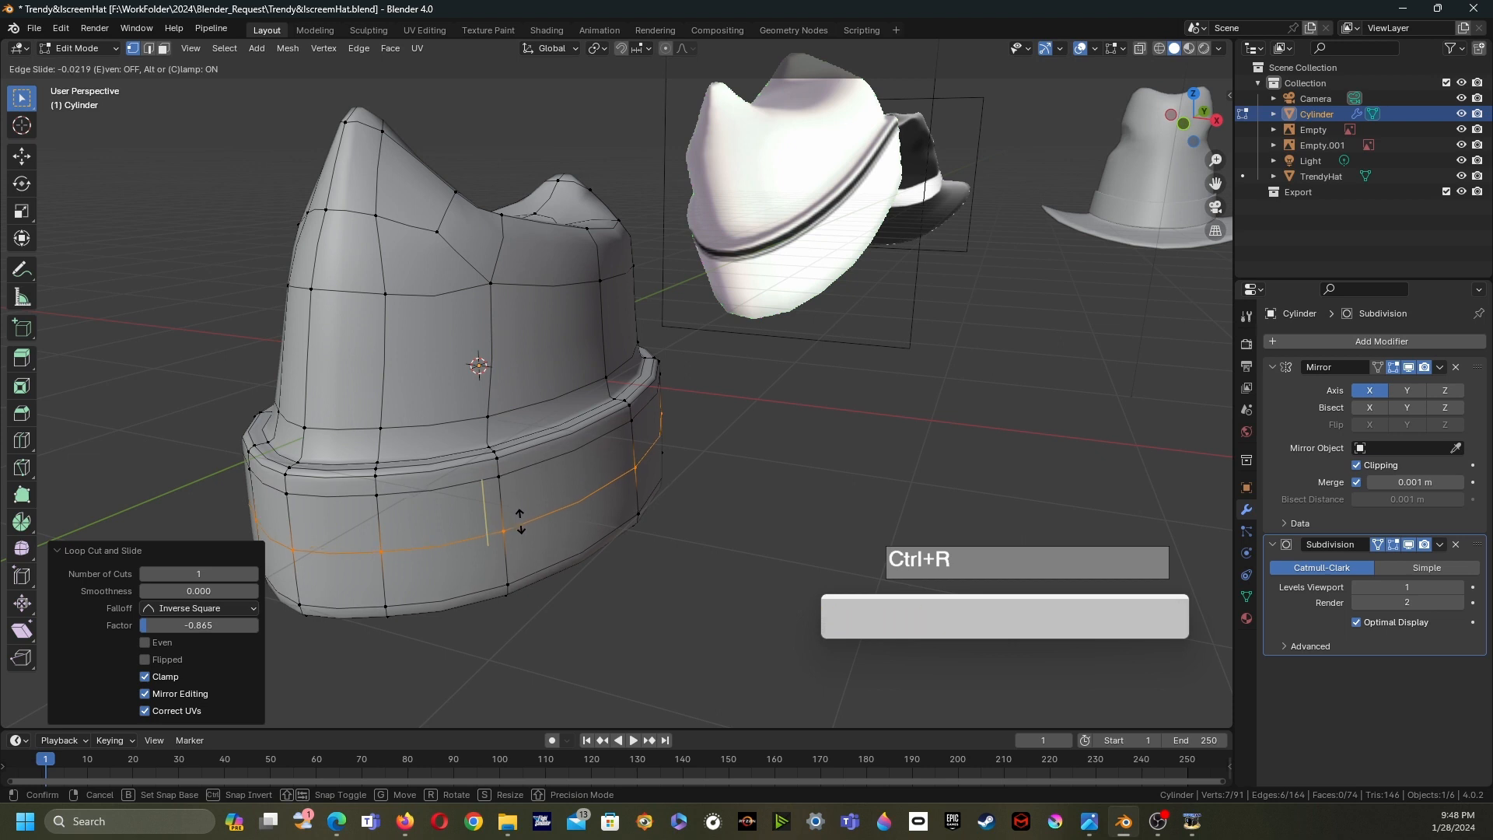
click(519, 521)
key(Tab)
key(Tab)
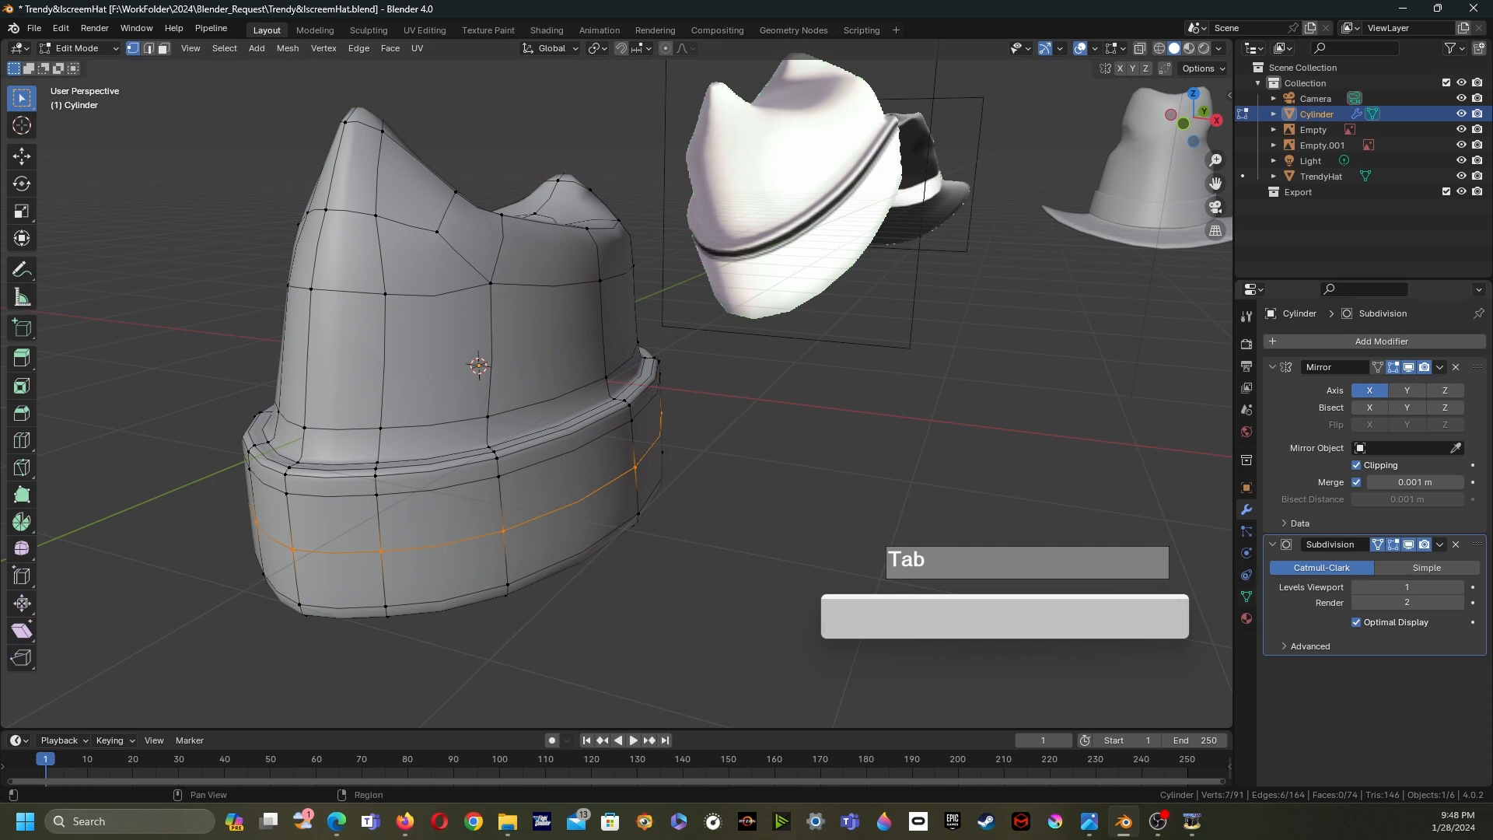
- Set the hat's material to Material.002 and switch the viewport to material preview shading
click(1247, 618)
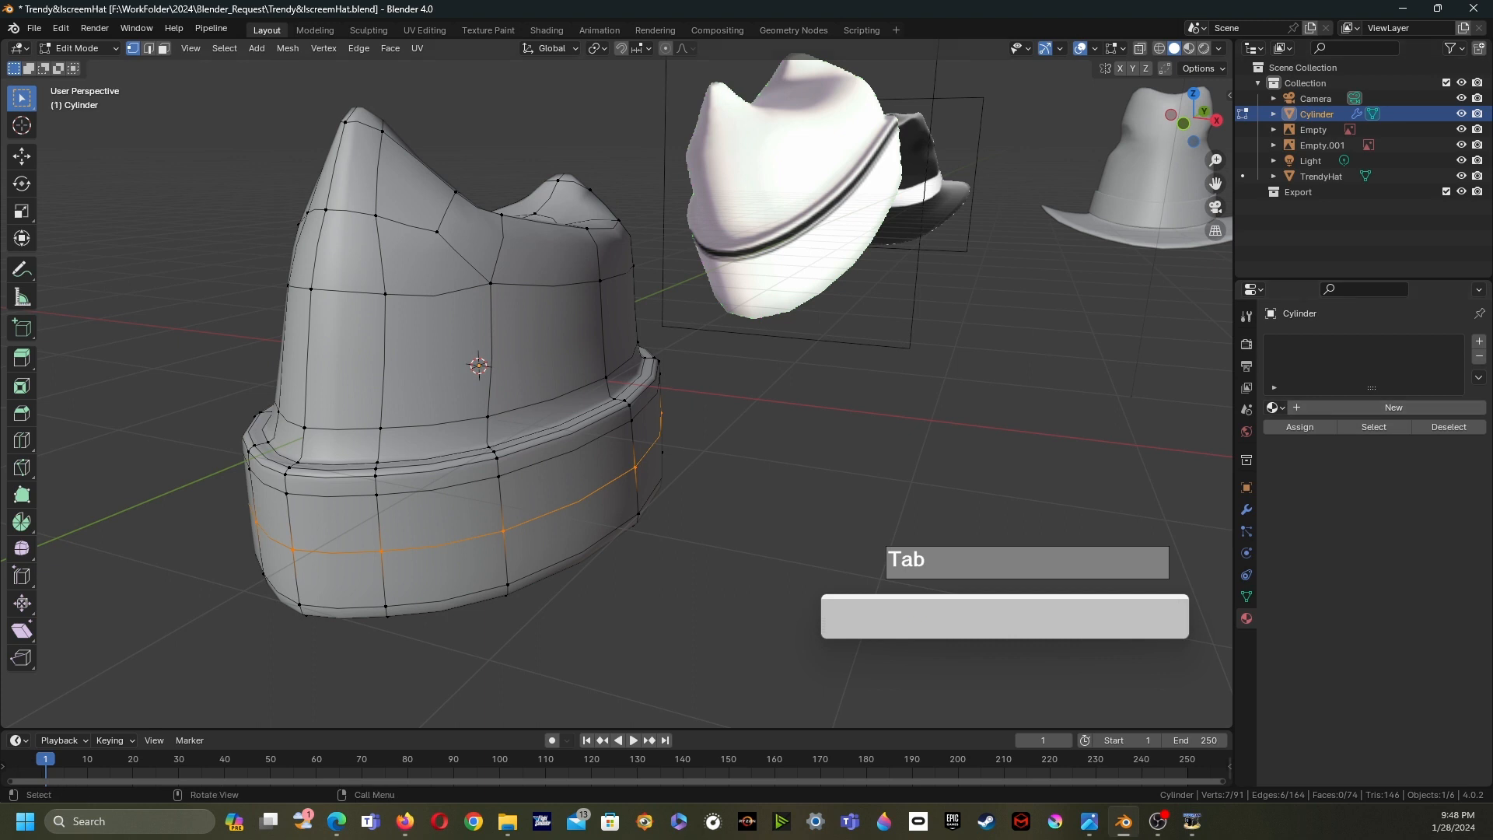
click(1275, 408)
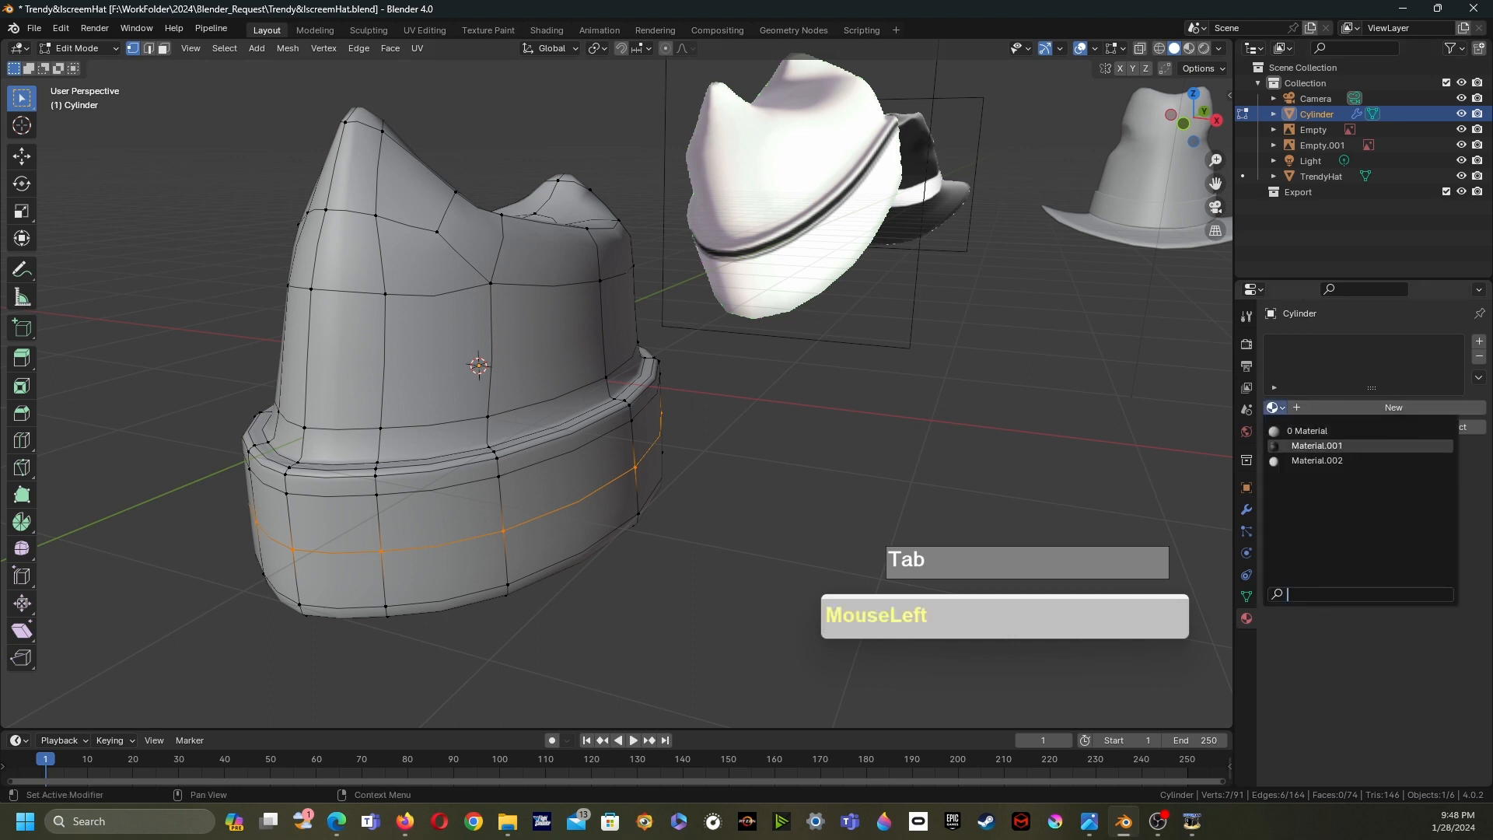
click(1316, 460)
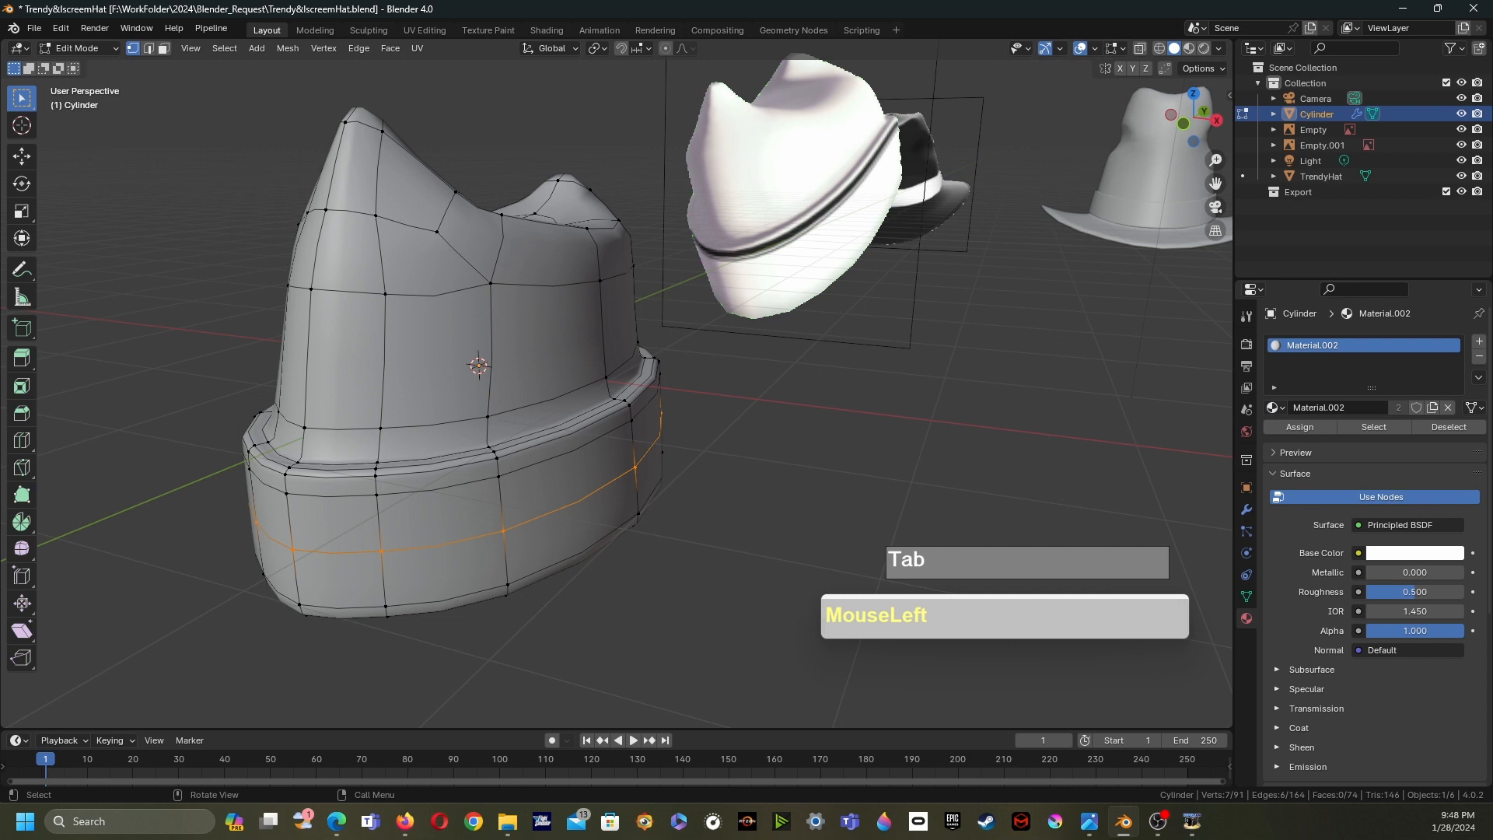
key(z)
click(533, 462)
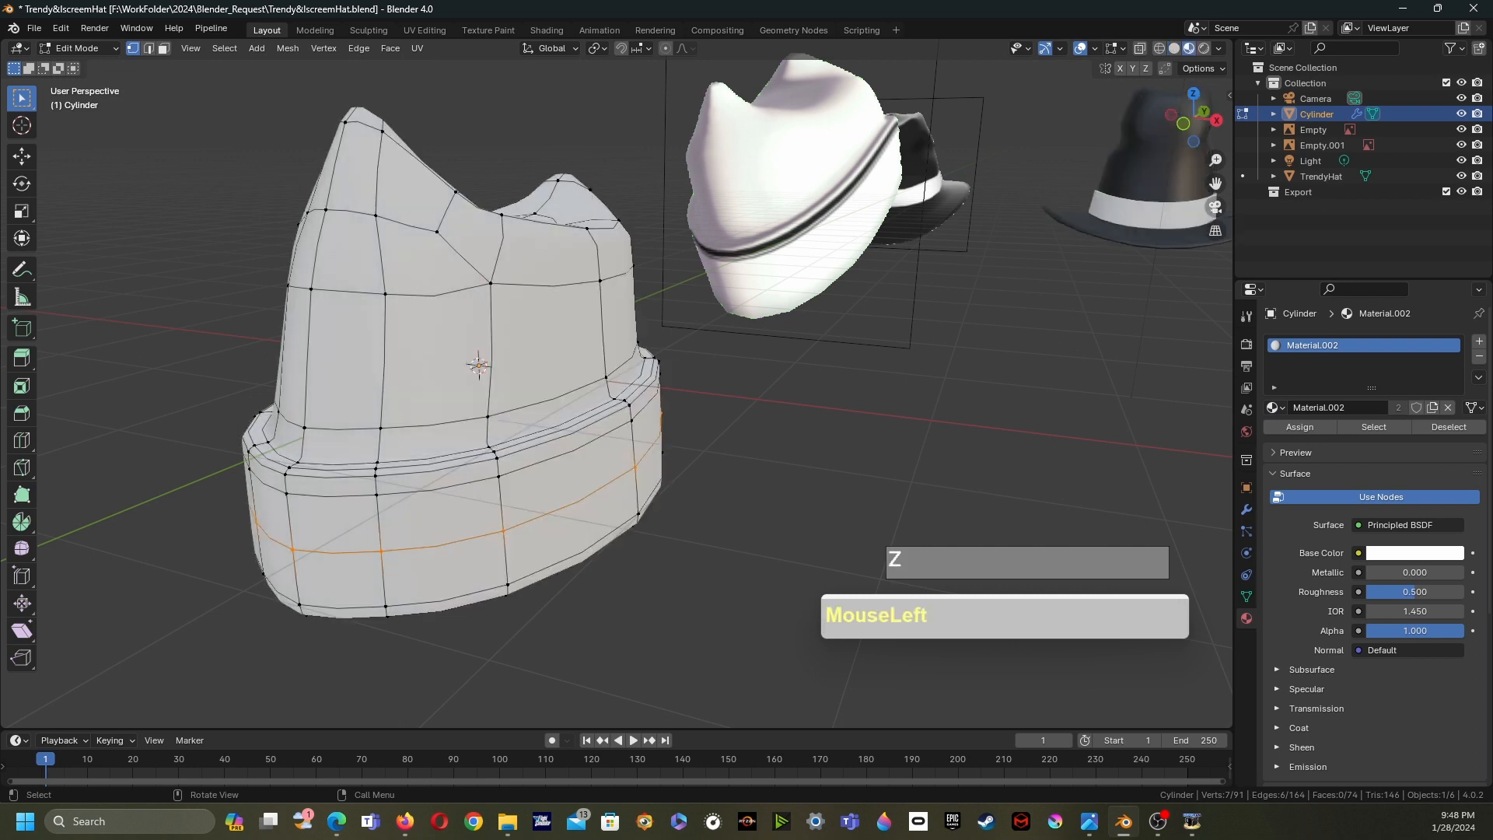
middle_drag(533, 463, 560, 460)
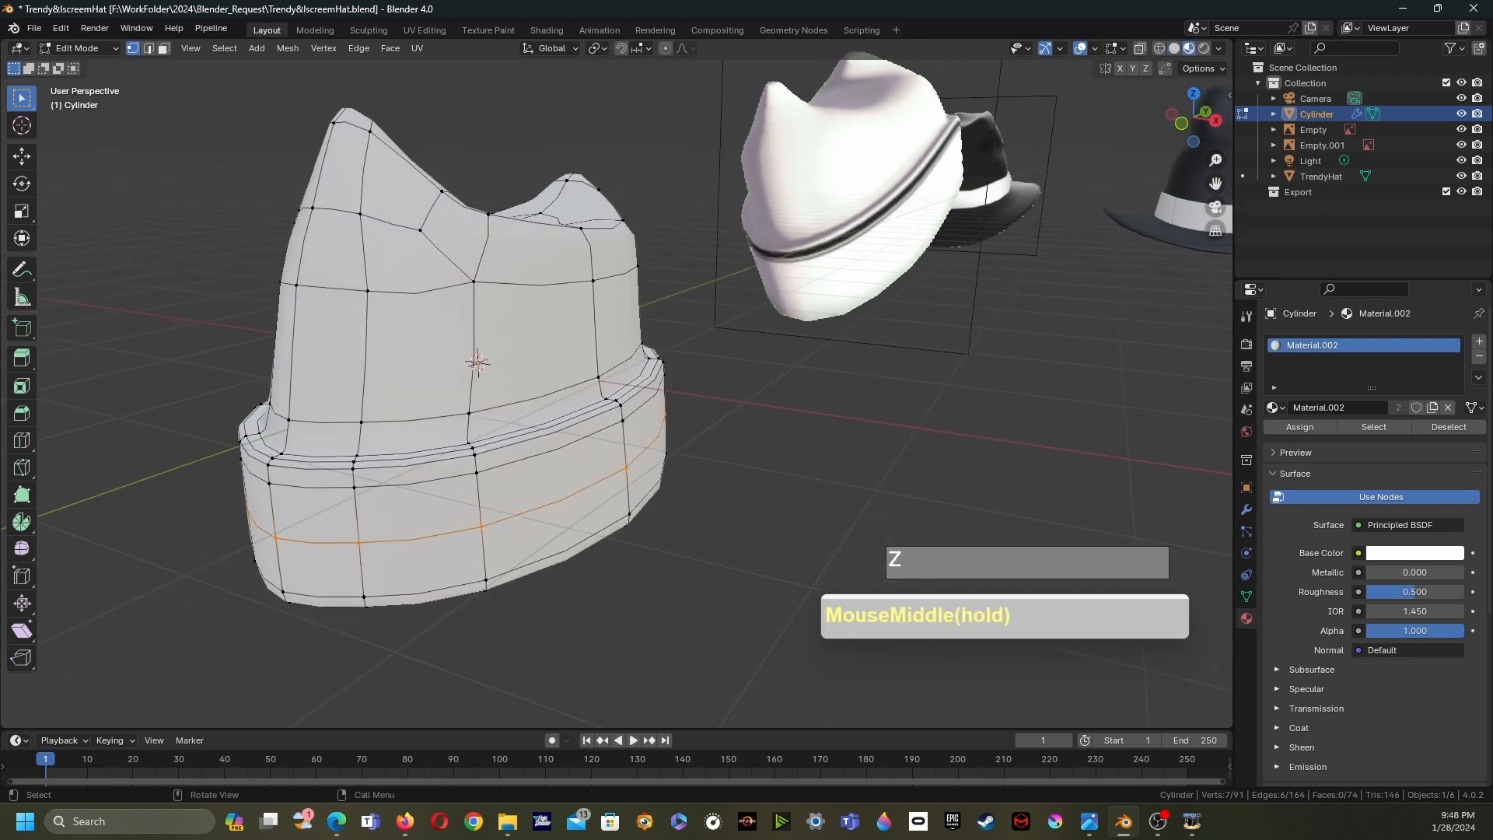
- Select the face loop between the new edge loops, add a second material slot with Material.001, and assign it
key(3)
alt+click(311, 477)
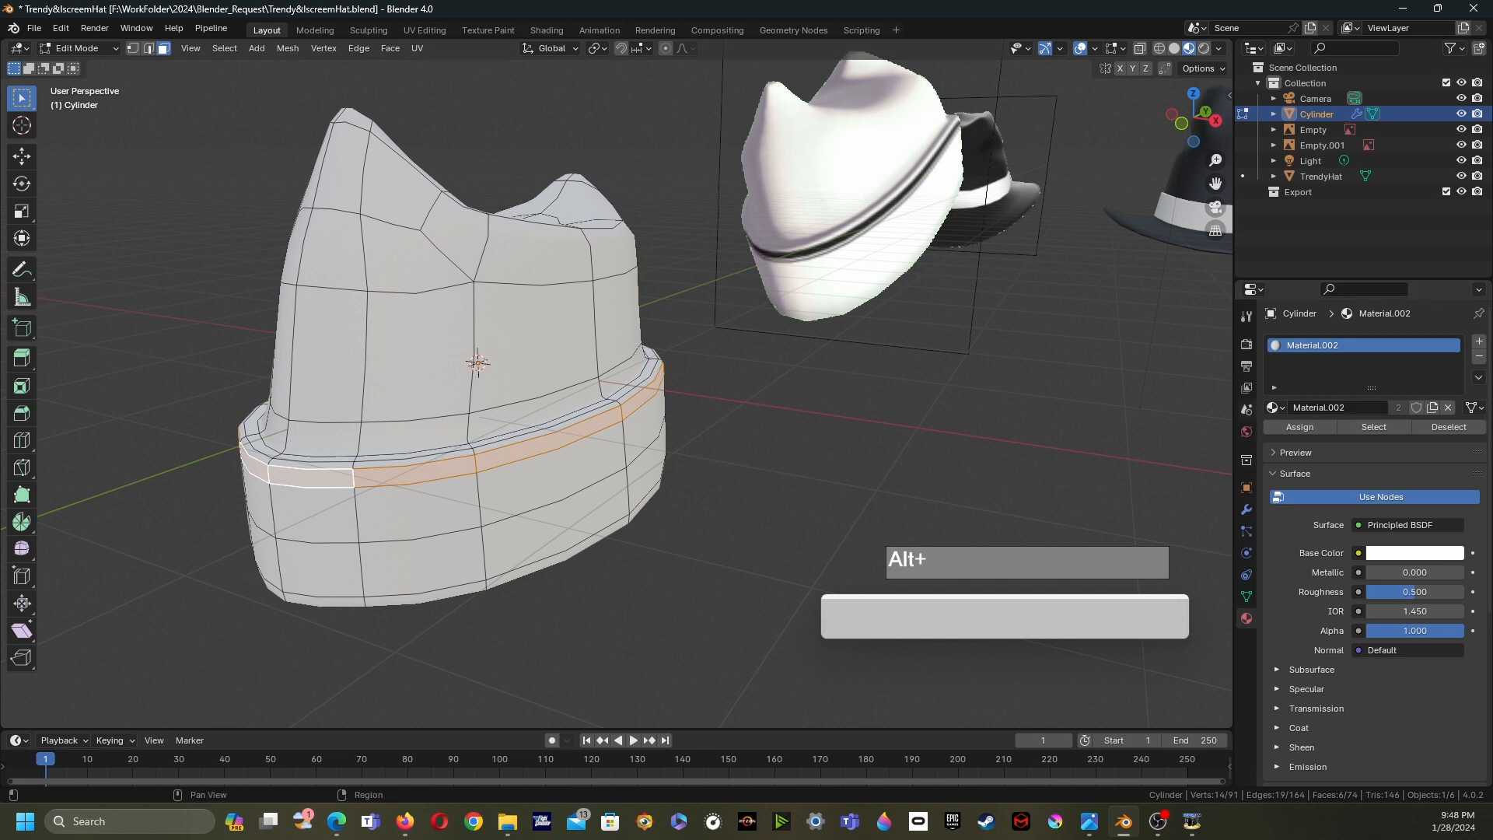
click(1273, 407)
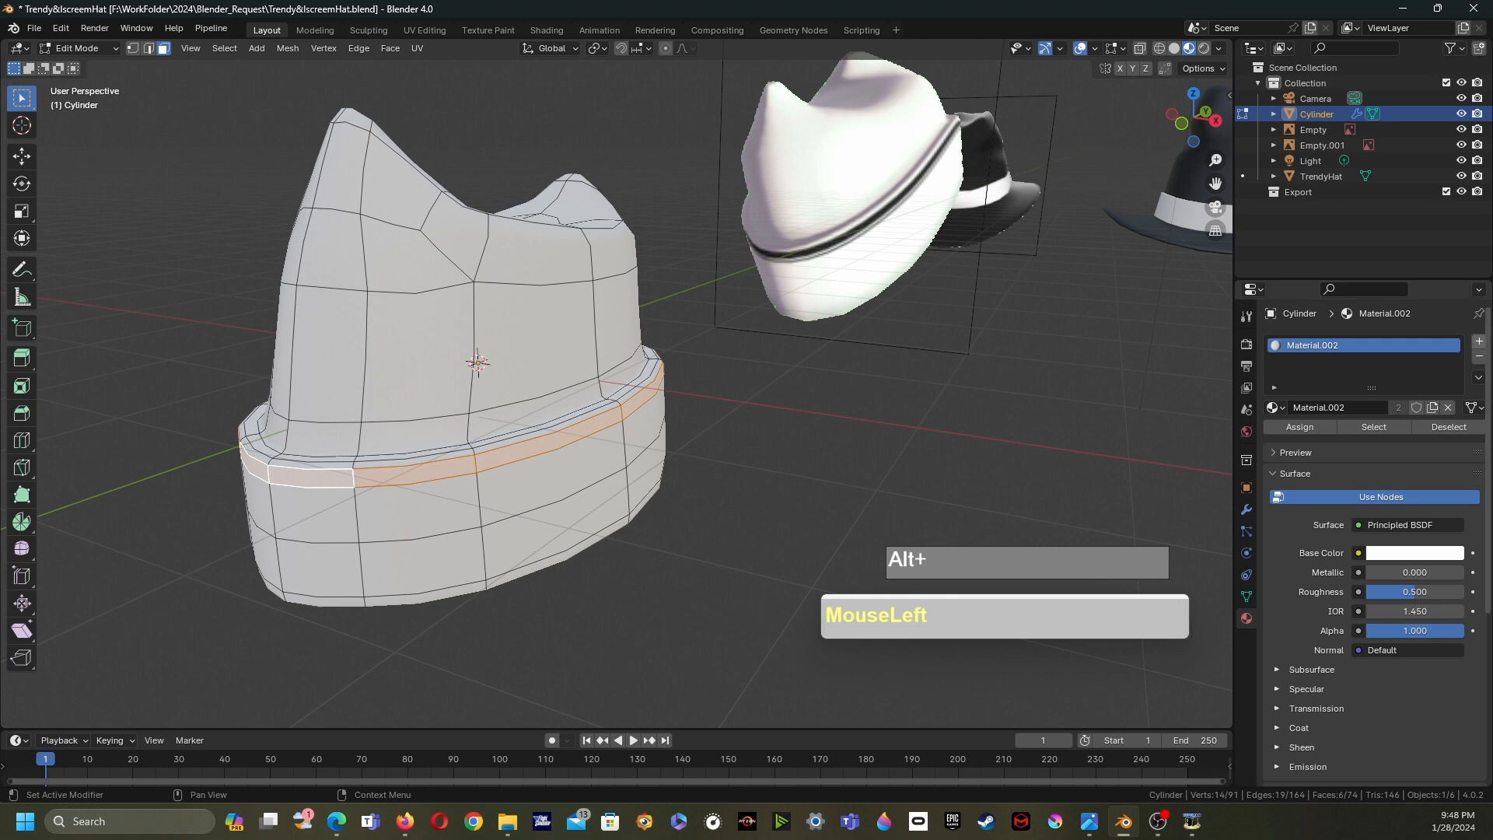
click(1479, 341)
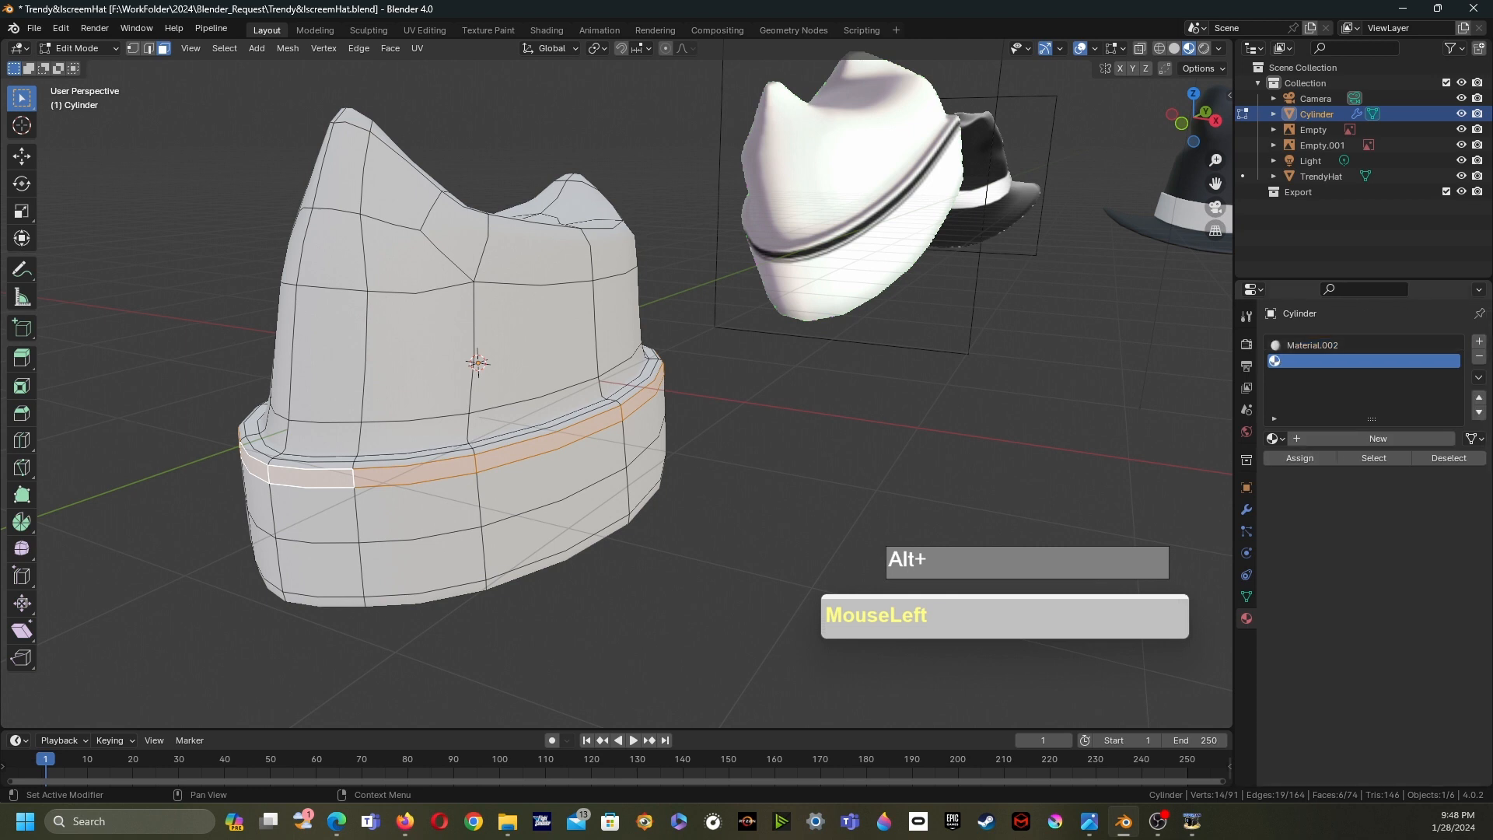
click(1274, 438)
click(1318, 475)
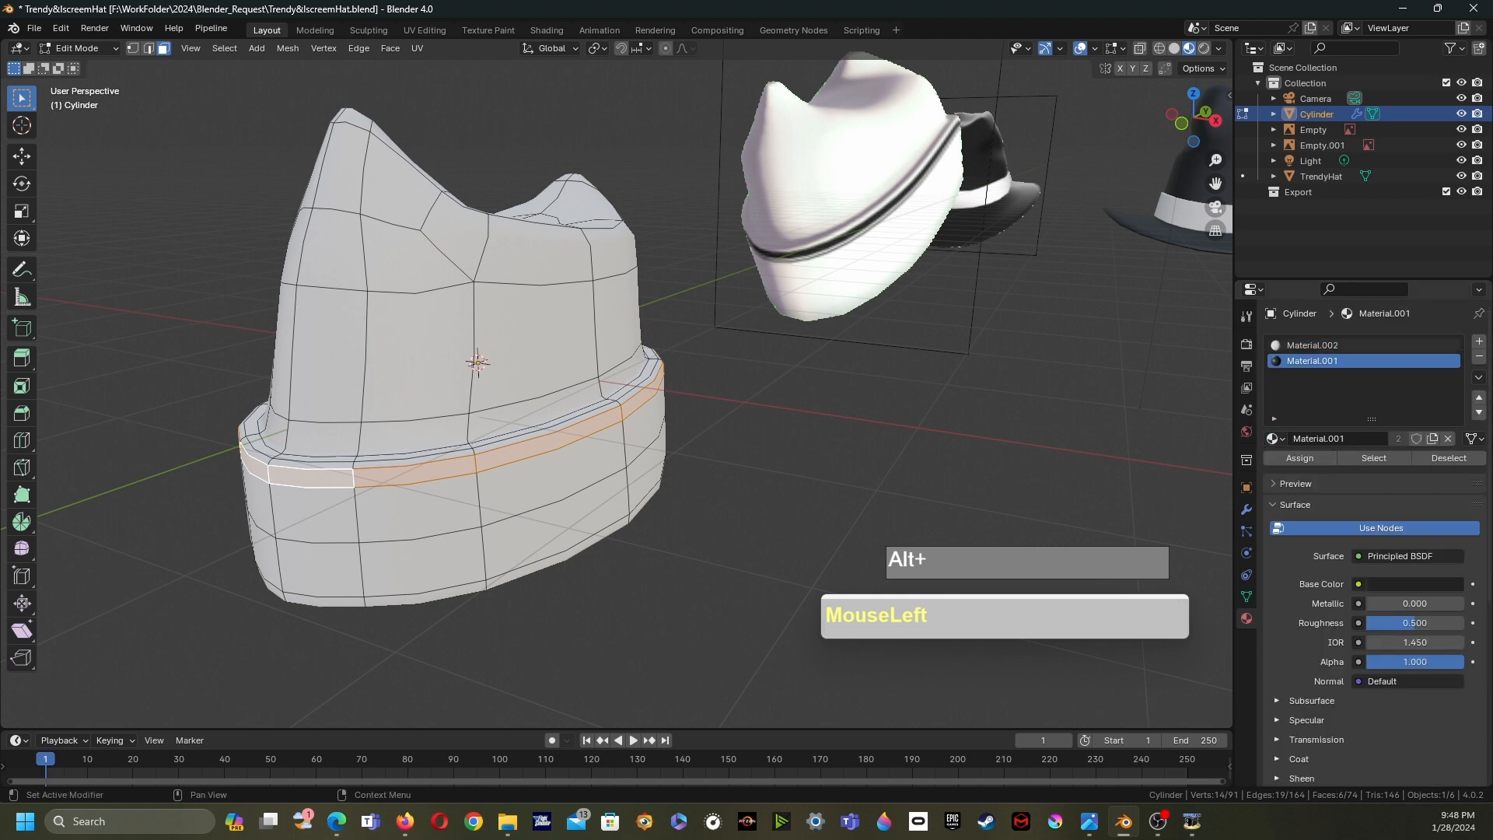
click(1300, 458)
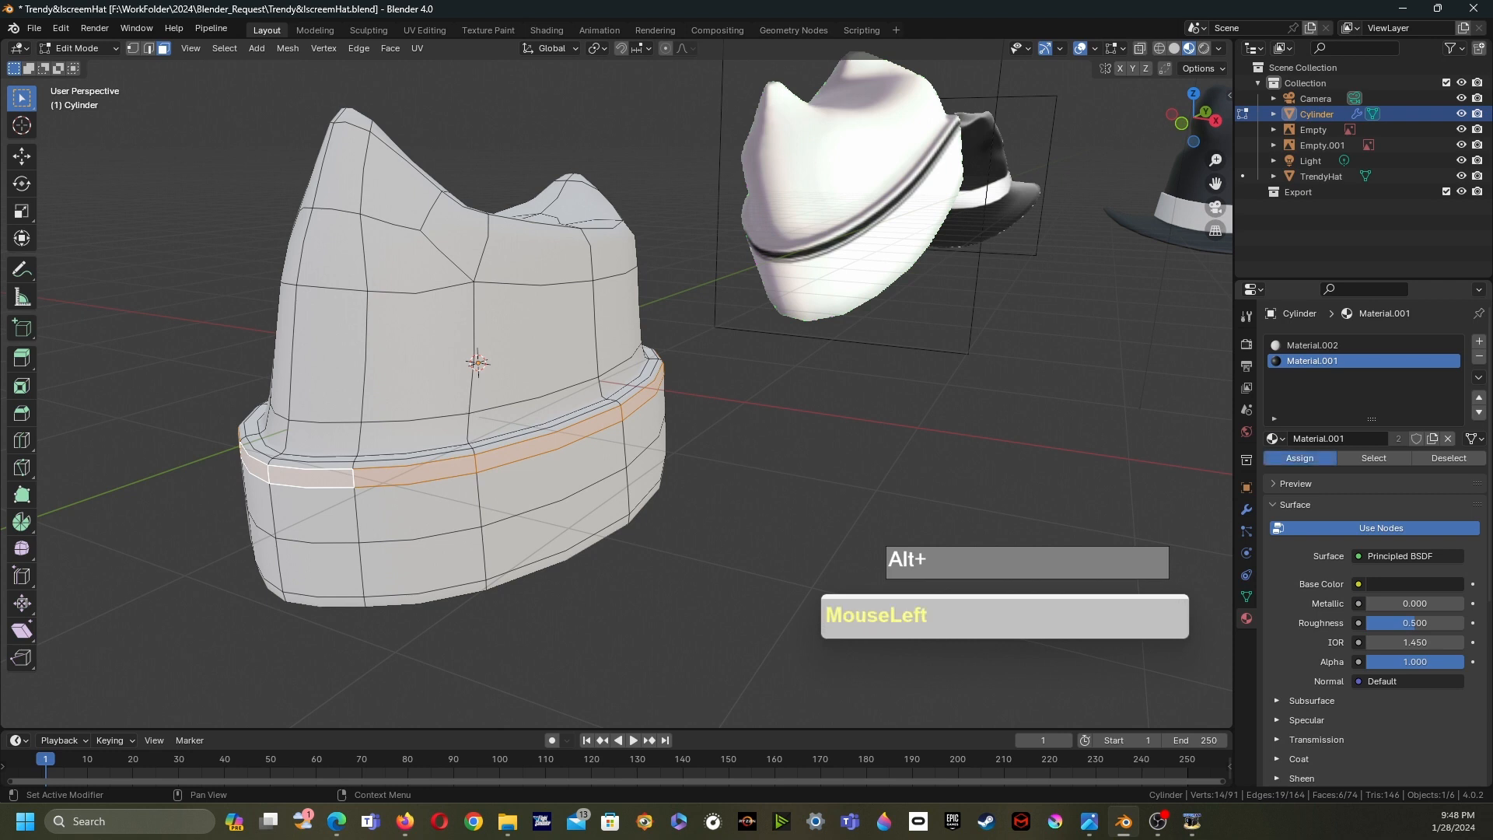
- Return to Object Mode and save the file incrementally as Trendy&IscreemHat1.blend
key(Tab)
middle_drag(606, 405, 580, 502)
middle_drag(581, 503, 606, 354)
scroll(599, 361, up, 2)
key(Tab)
key(Tab)
drag(34, 28, 68, 144)
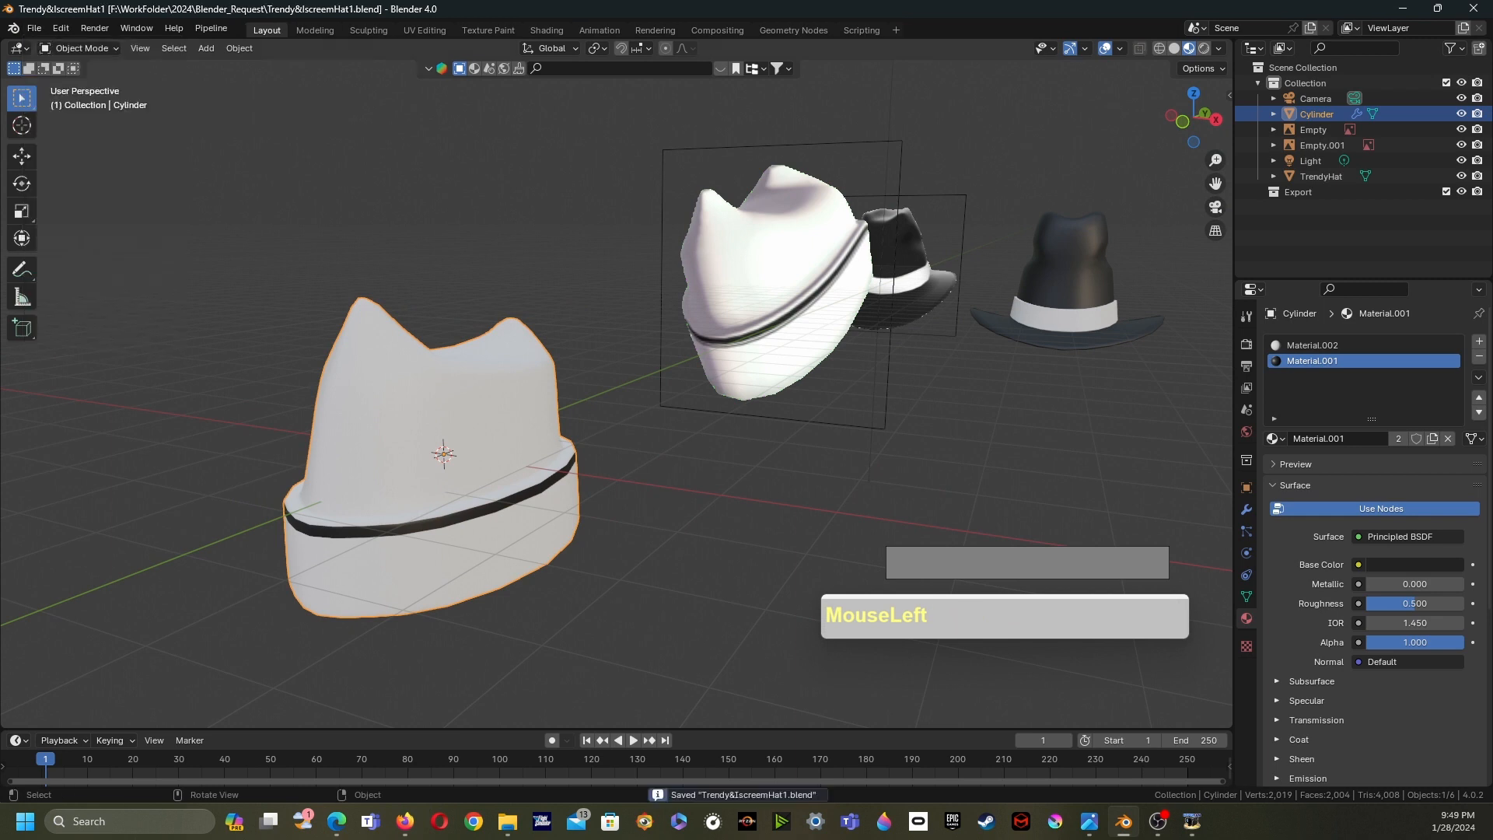
- Hide the two reference empties and move TrendyHat along the Y axis next to the ice-cream hat
middle_drag(747, 257, 738, 274)
drag(808, 225, 820, 237)
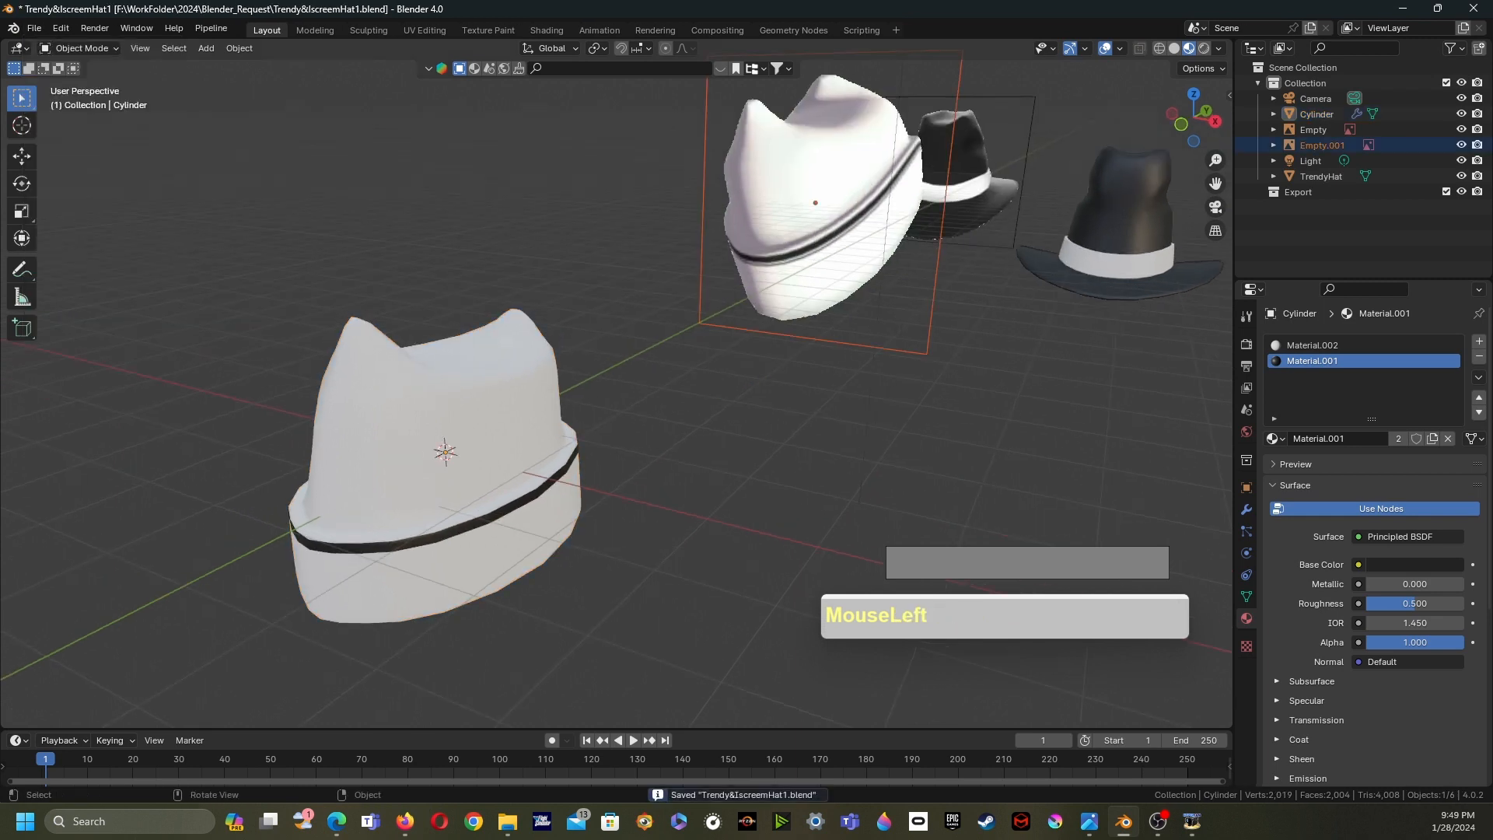
key(h)
click(960, 167)
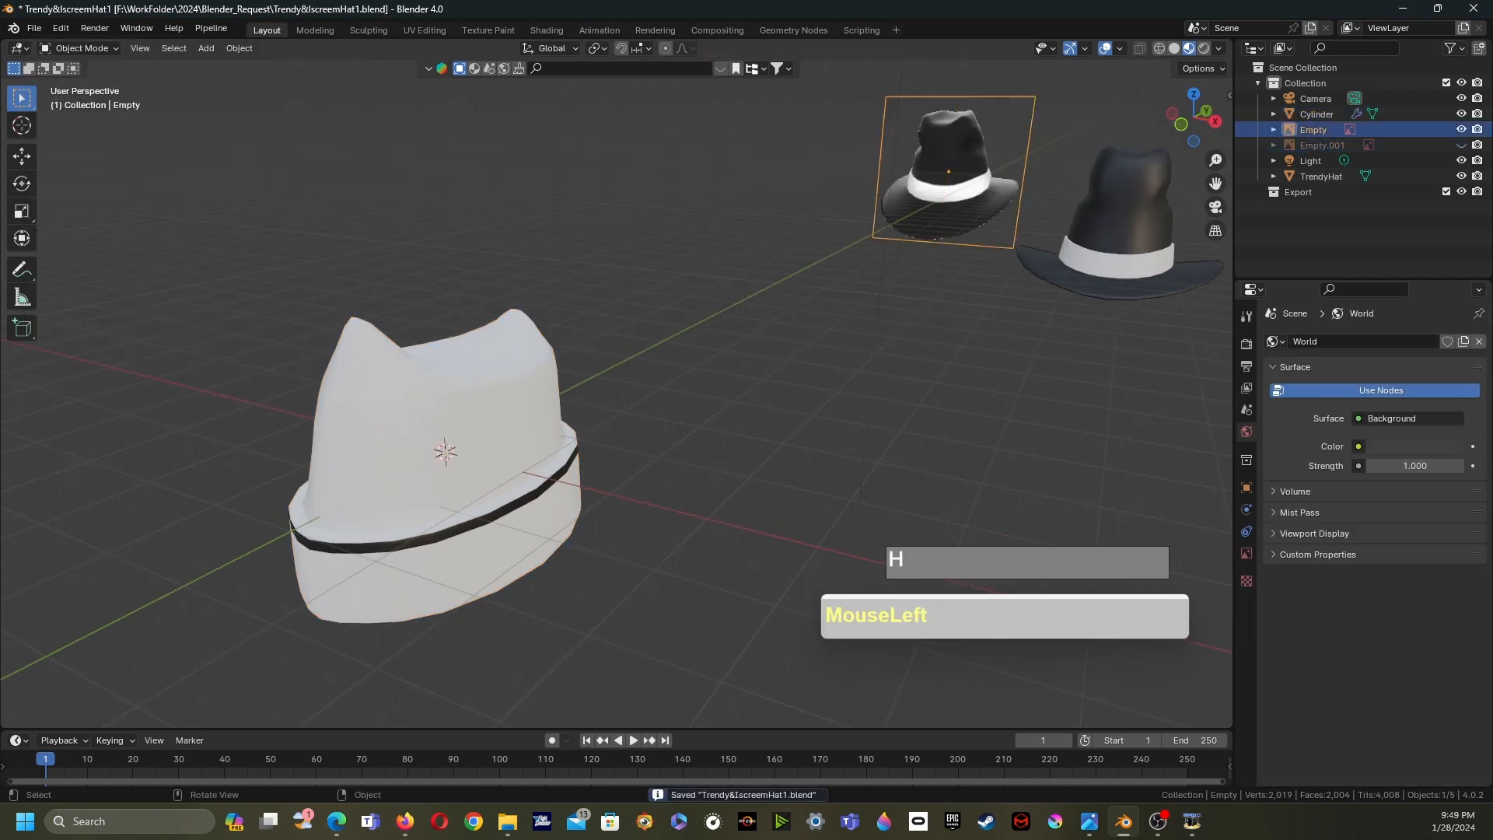
key(h)
click(1116, 214)
scroll(1116, 214, down, 1)
scroll(1115, 213, down, 2)
middle_drag(1116, 214, 1075, 212)
shift+middle_drag(1074, 212, 932, 192)
key(g)
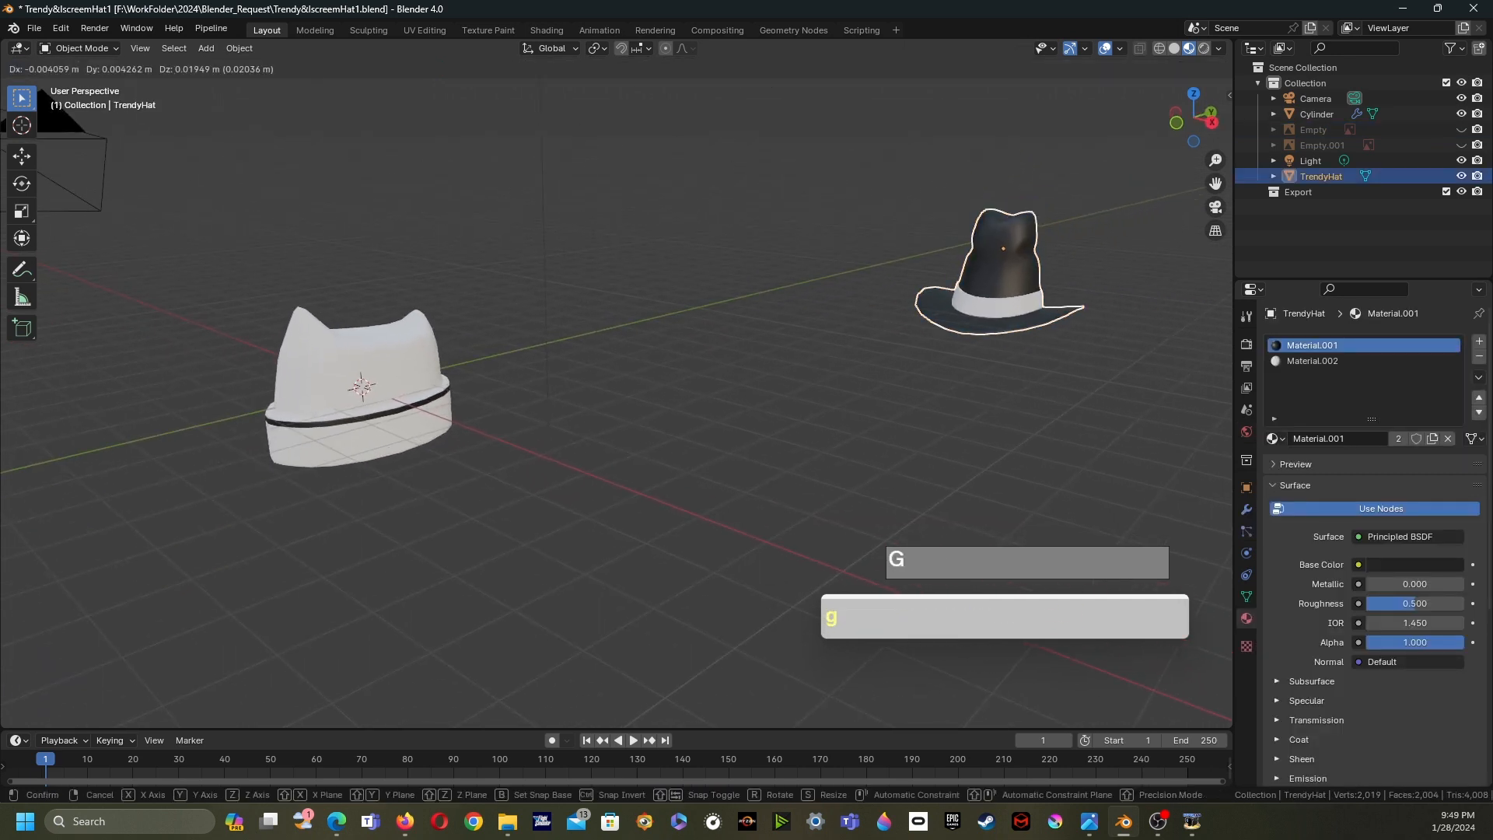
key(y)
click(545, 299)
shift+middle_drag(544, 304, 606, 296)
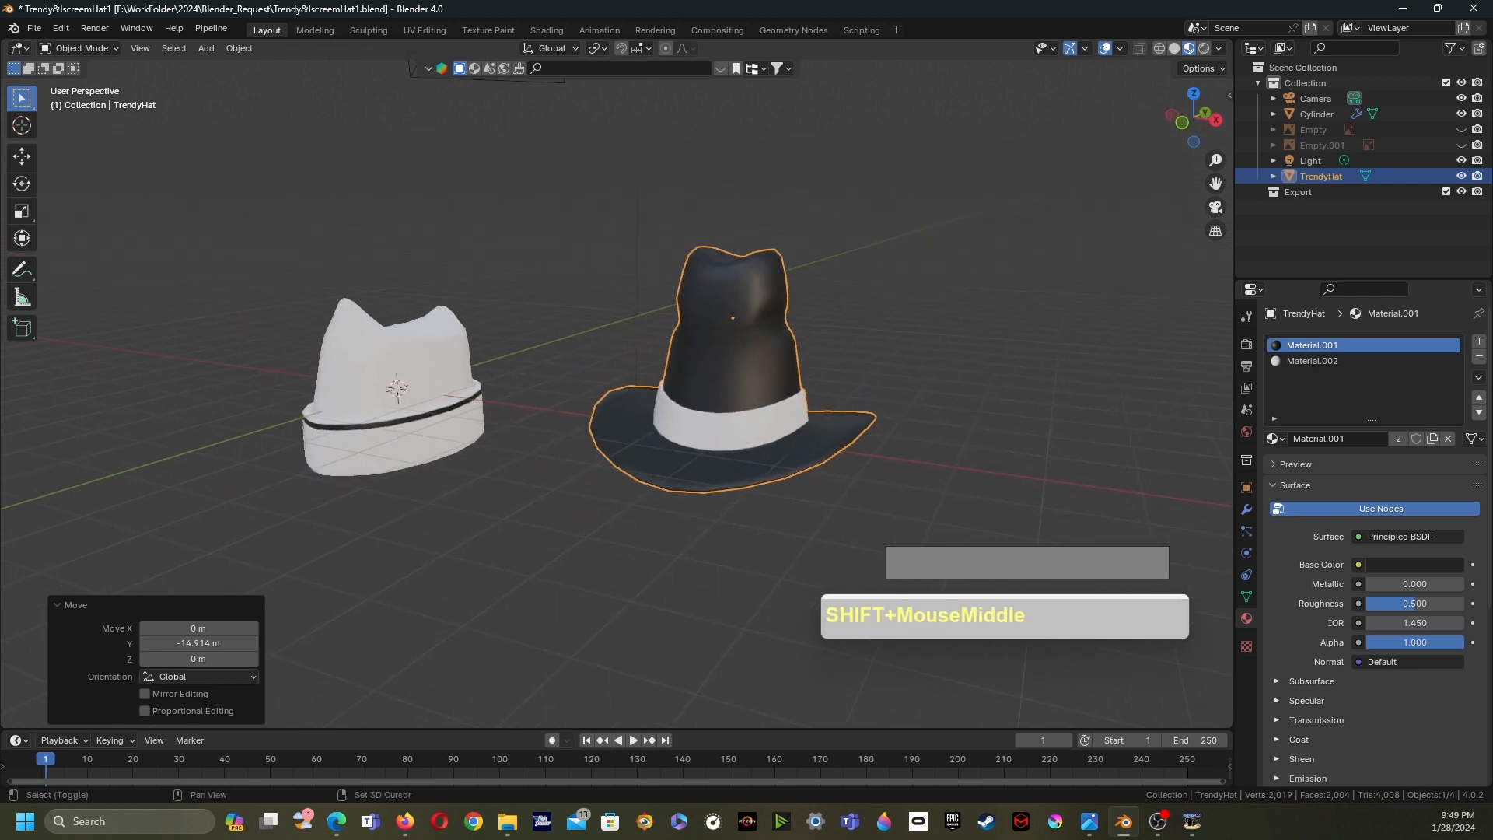
- Apply the Mirror and Subdivision modifiers on the ice-cream hat
click(392, 365)
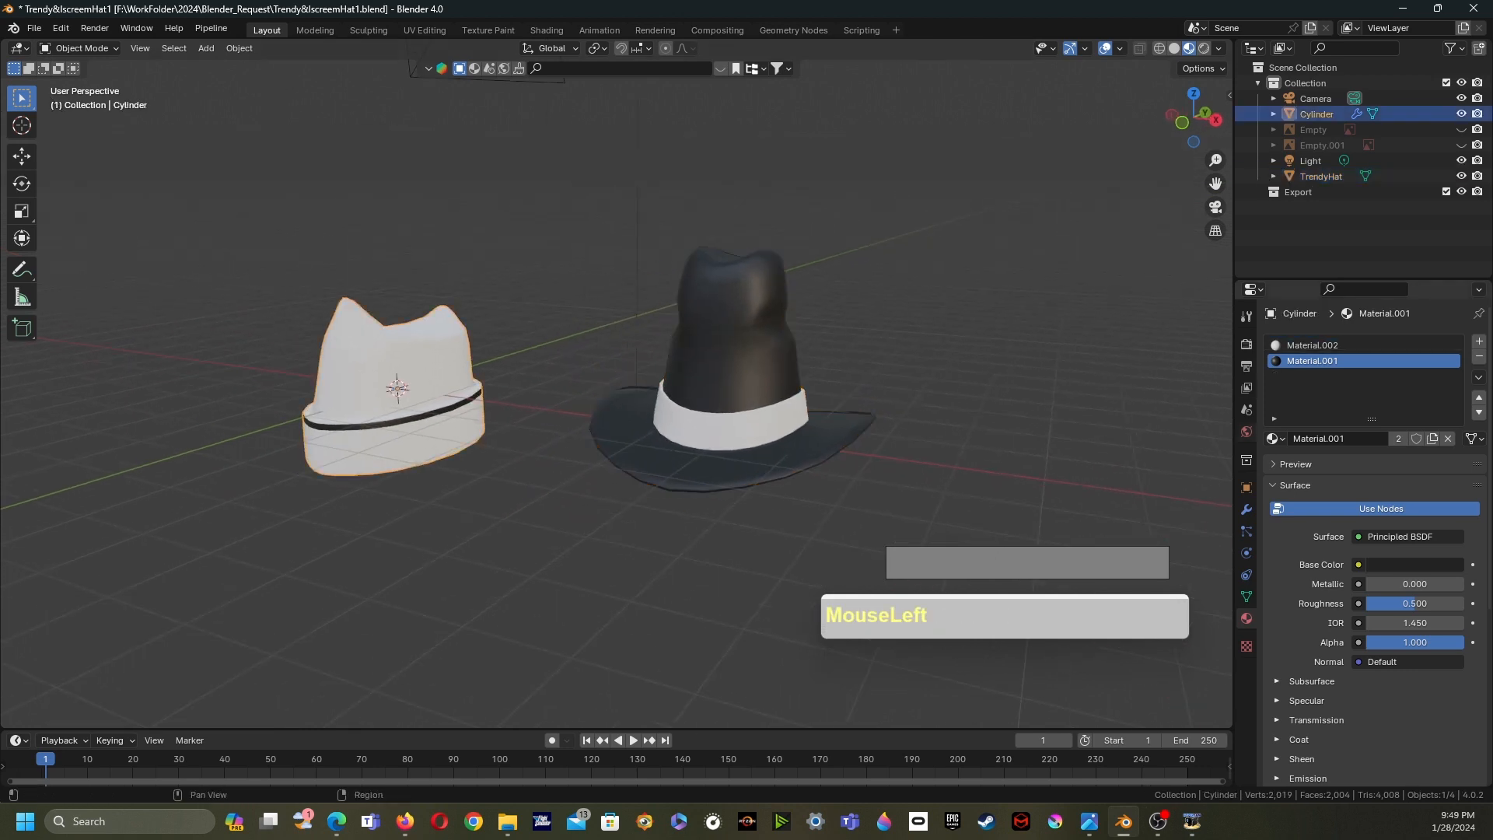
click(1247, 509)
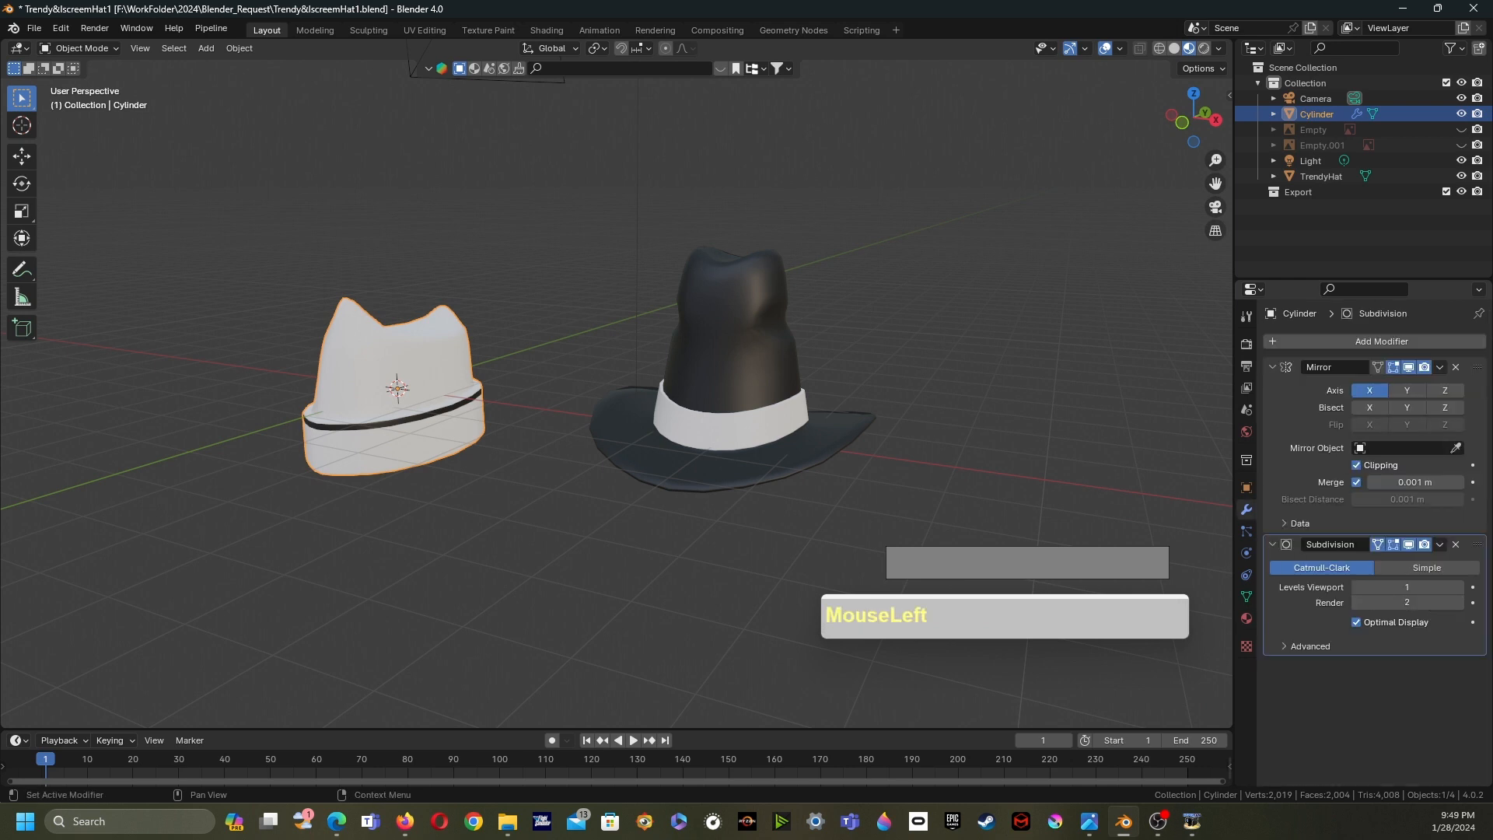
click(1439, 367)
click(1369, 385)
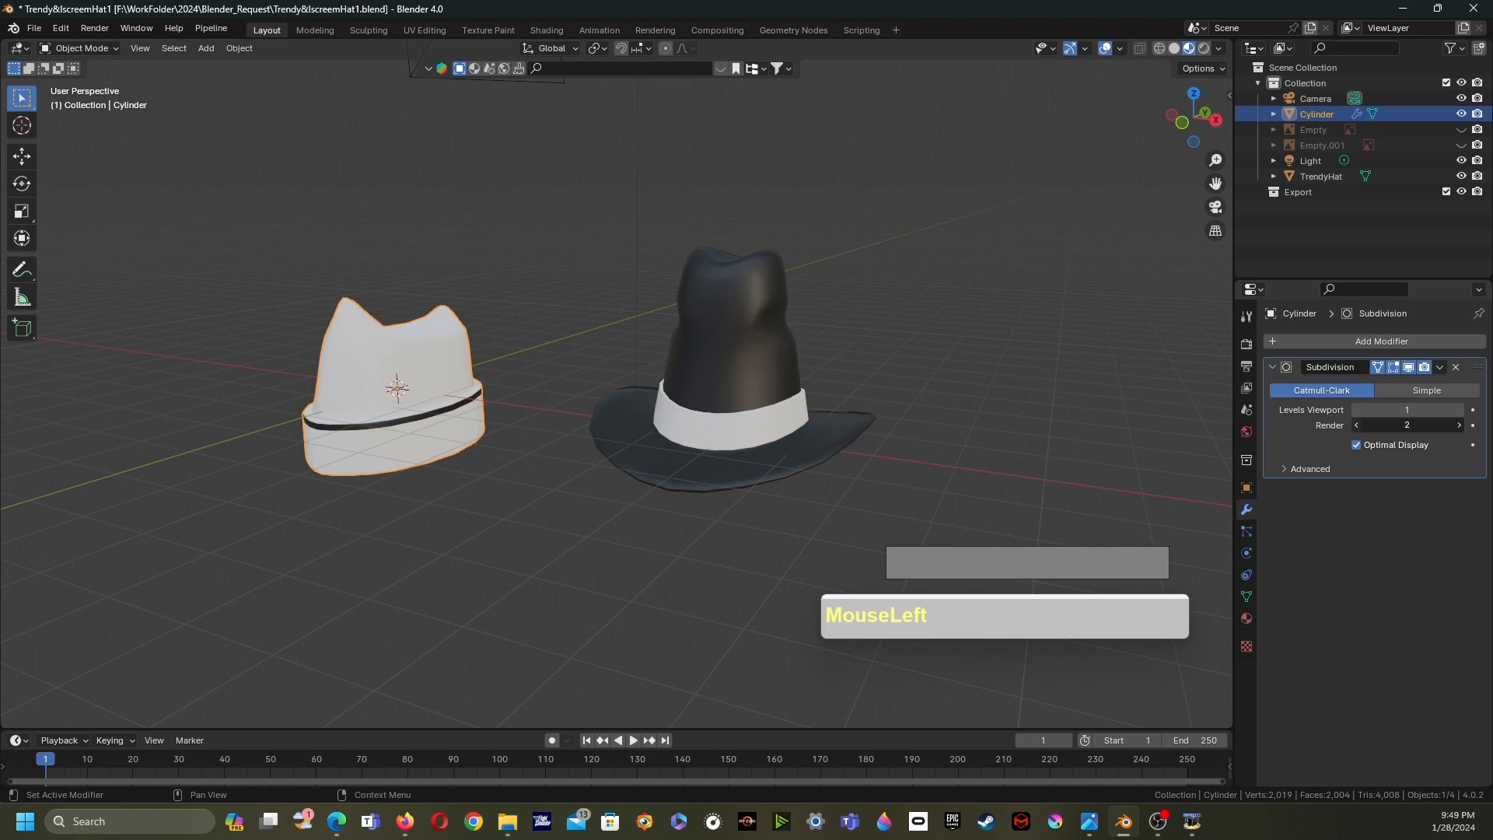
click(1439, 367)
click(1367, 385)
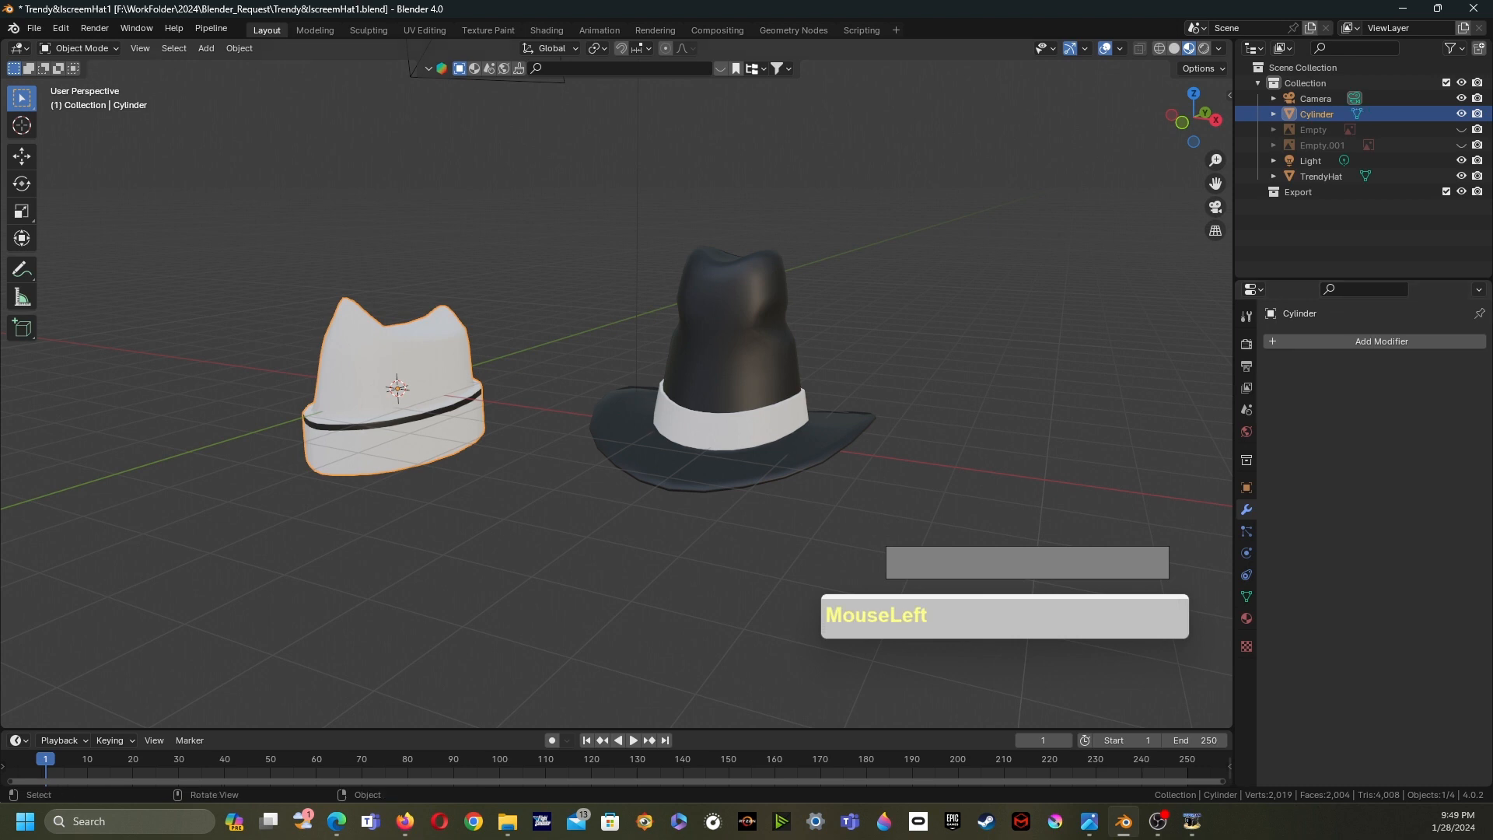
- Turn on Wireframe and All Edges viewport display for the ice-cream hat and for TrendyHat
key(Tab)
click(560, 350)
key(Tab)
key(Tab)
scroll(614, 381, up, 1)
key(Tab)
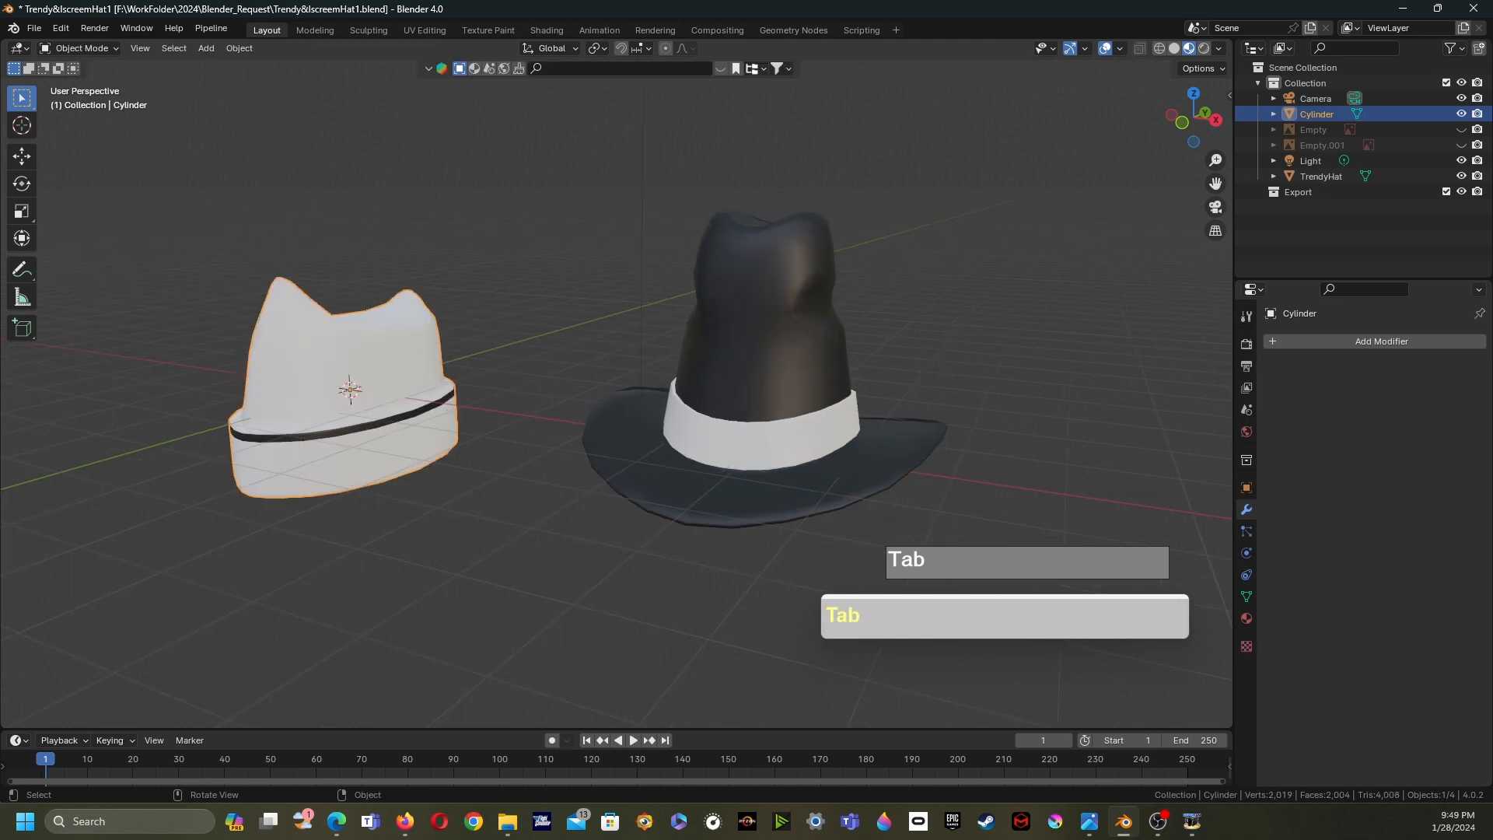
click(1246, 487)
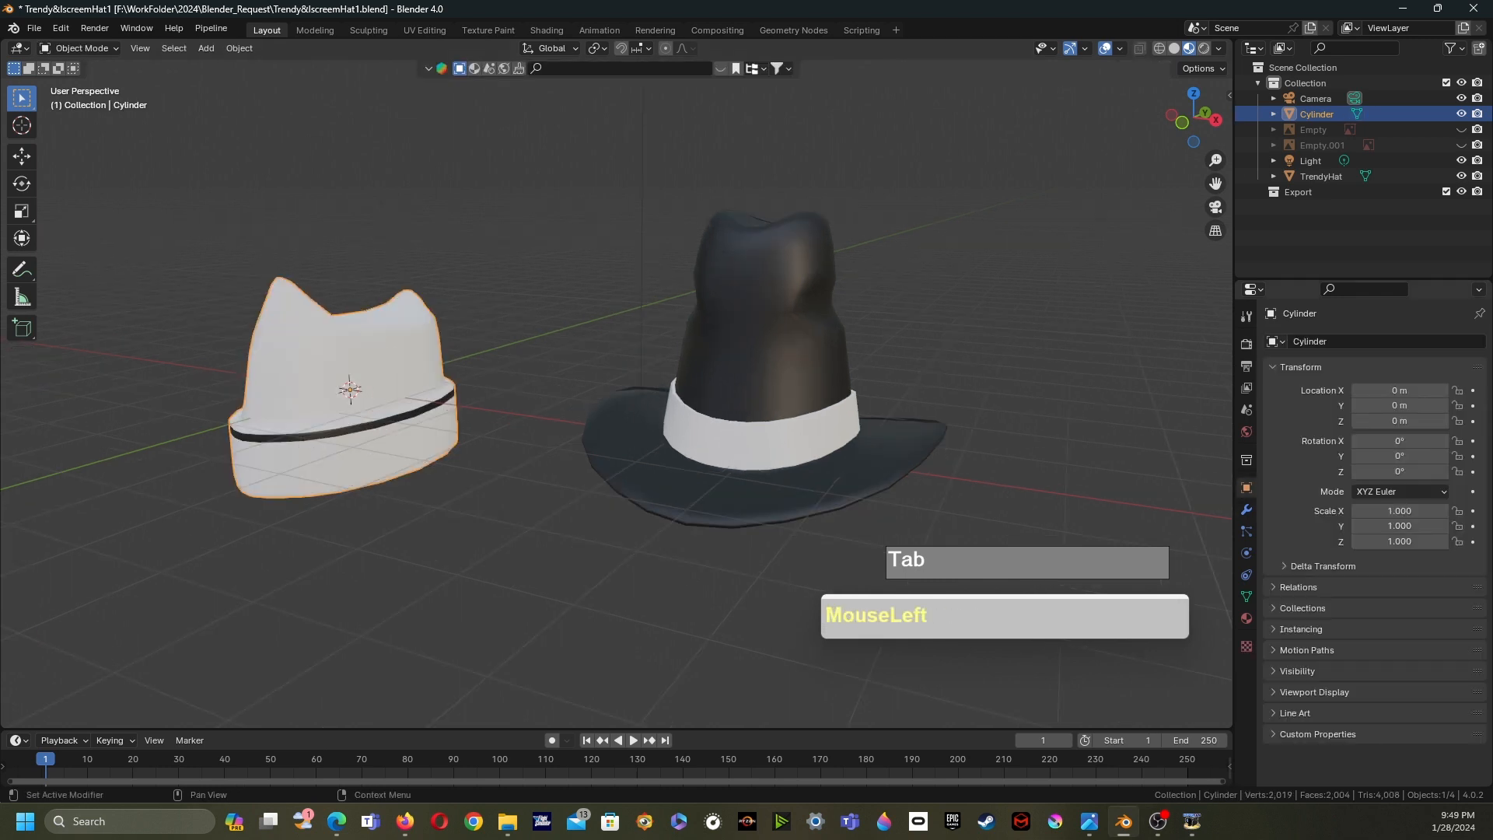
click(762, 350)
click(1315, 692)
scroll(1362, 714, down, 3)
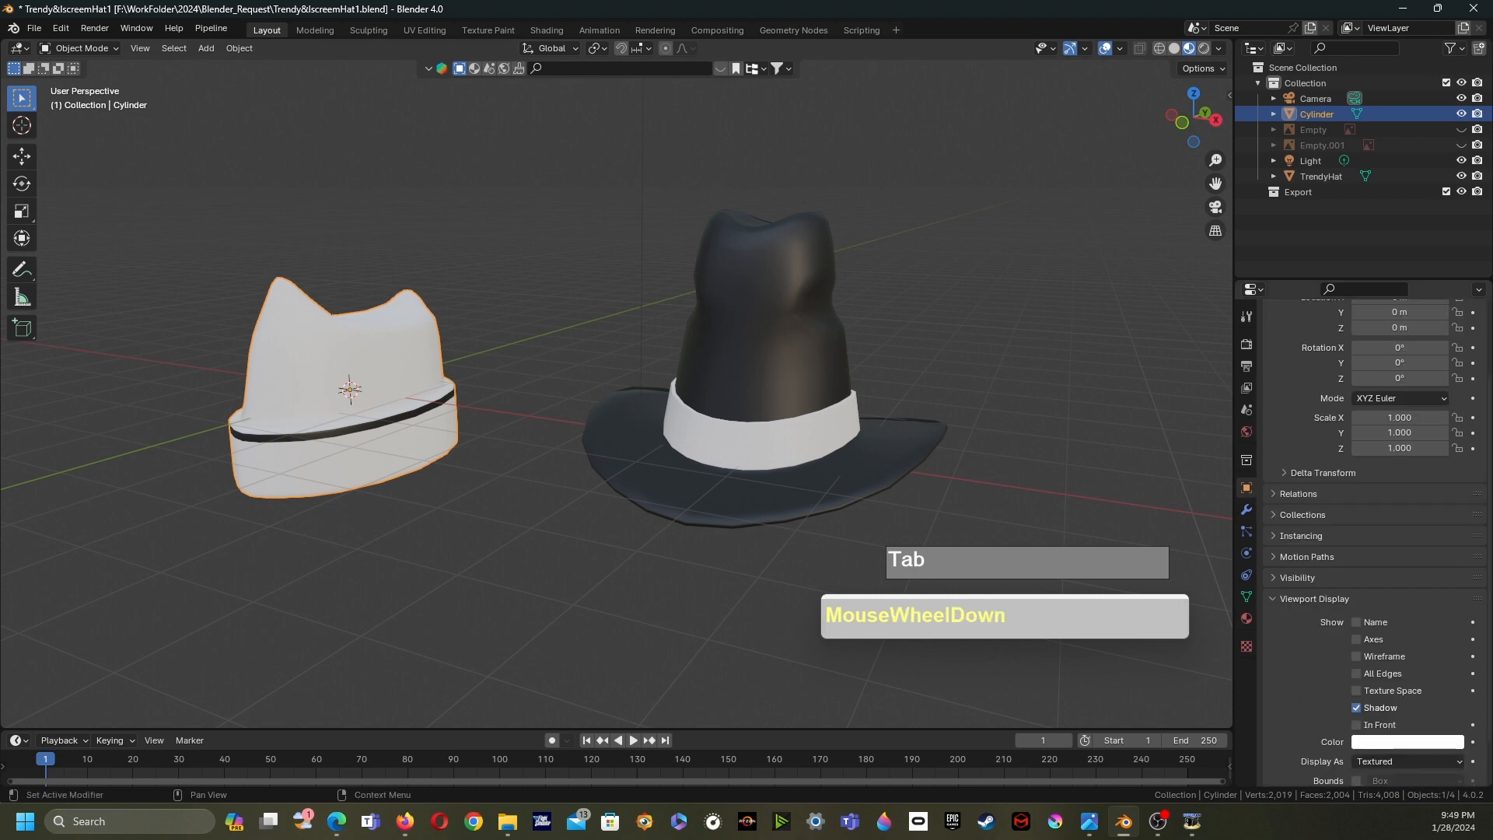
drag(1356, 656, 1356, 674)
click(785, 389)
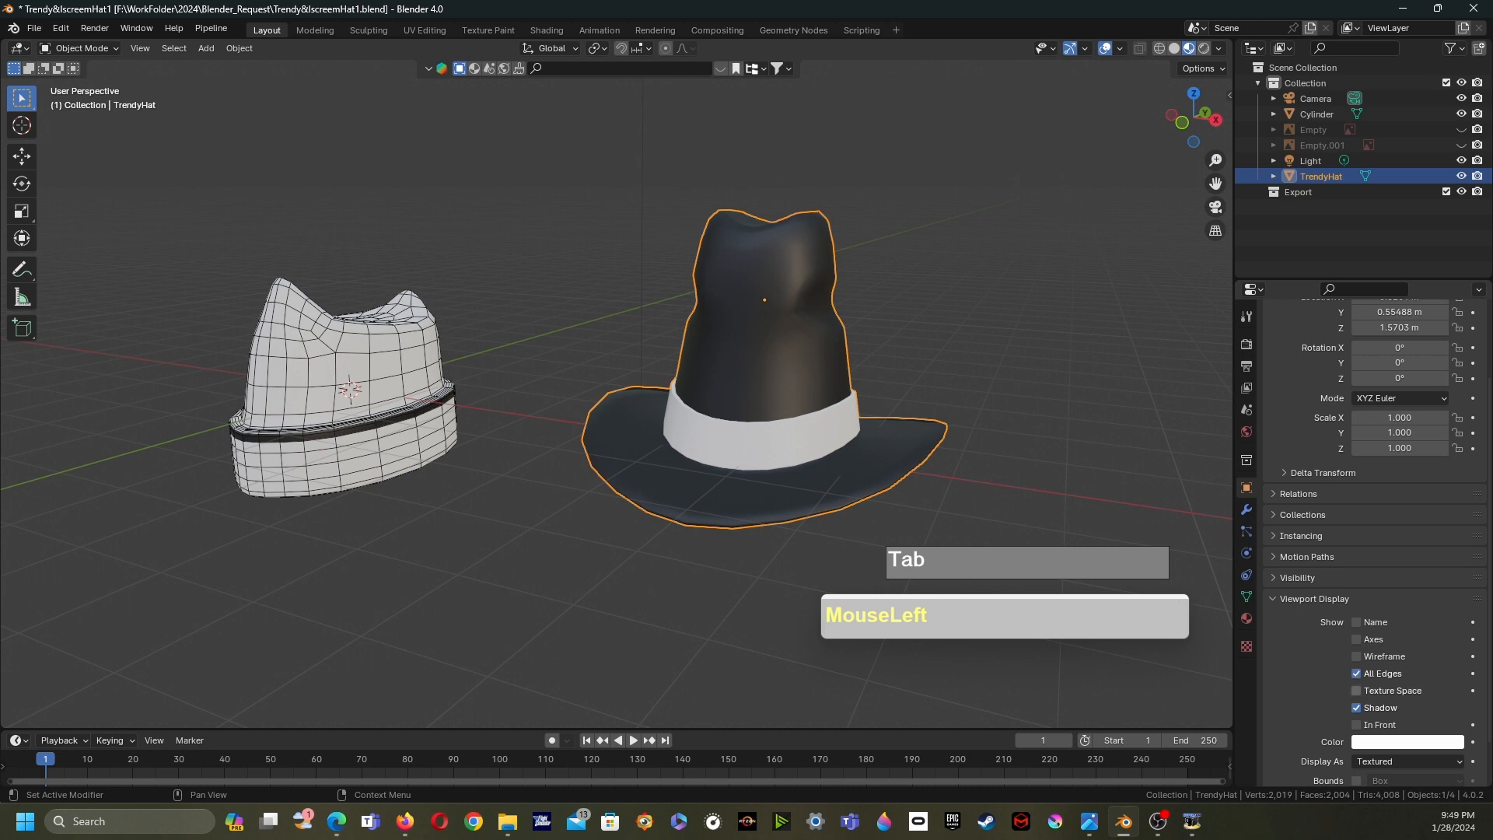
click(1356, 656)
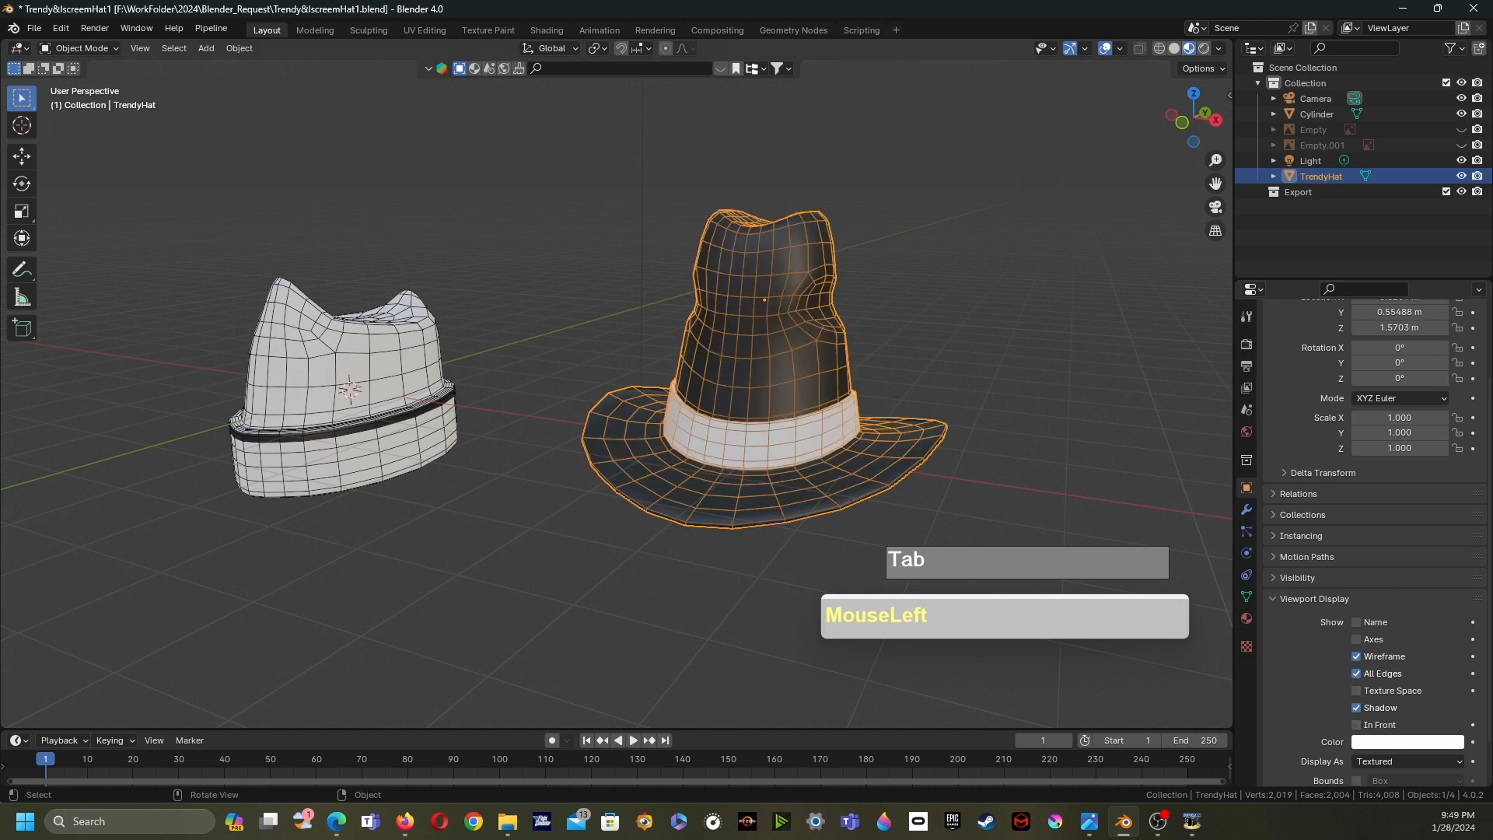
- Inspect both hats' wireframes from several angles, entering and leaving Edit Mode on the ice-cream hat
click(1027, 436)
shift+middle_drag(1002, 435, 942, 409)
shift+middle_drag(943, 409, 1006, 416)
drag(475, 241, 374, 327)
middle_drag(466, 334, 428, 307)
click(466, 264)
key(Tab)
shift+middle_drag(701, 379, 891, 420)
click(819, 469)
shift+click(747, 375)
key(Tab)
click(455, 334)
middle_drag(455, 335, 469, 283)
click(34, 28)
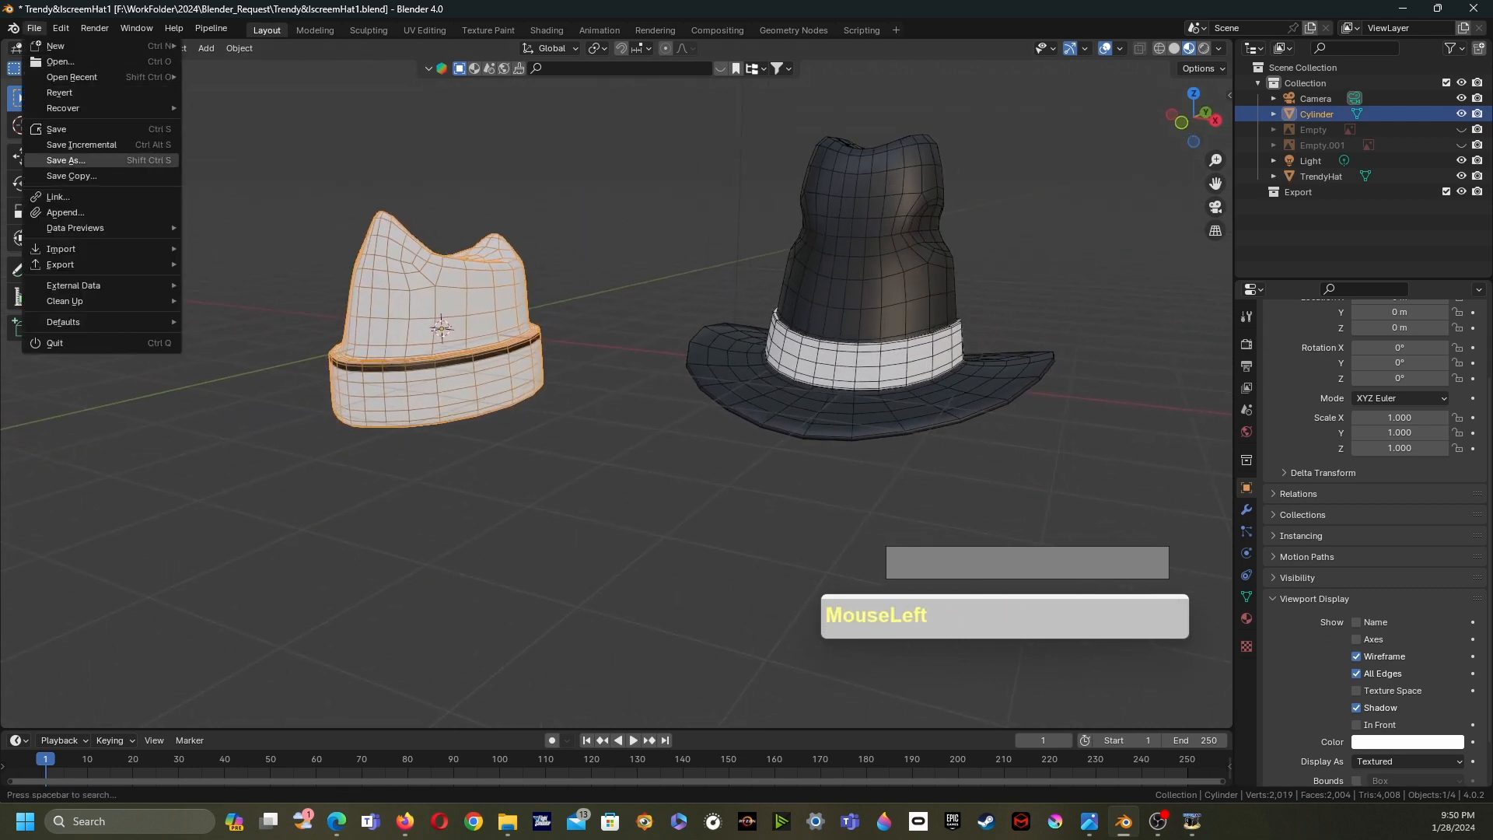
mouse_move(62, 265)
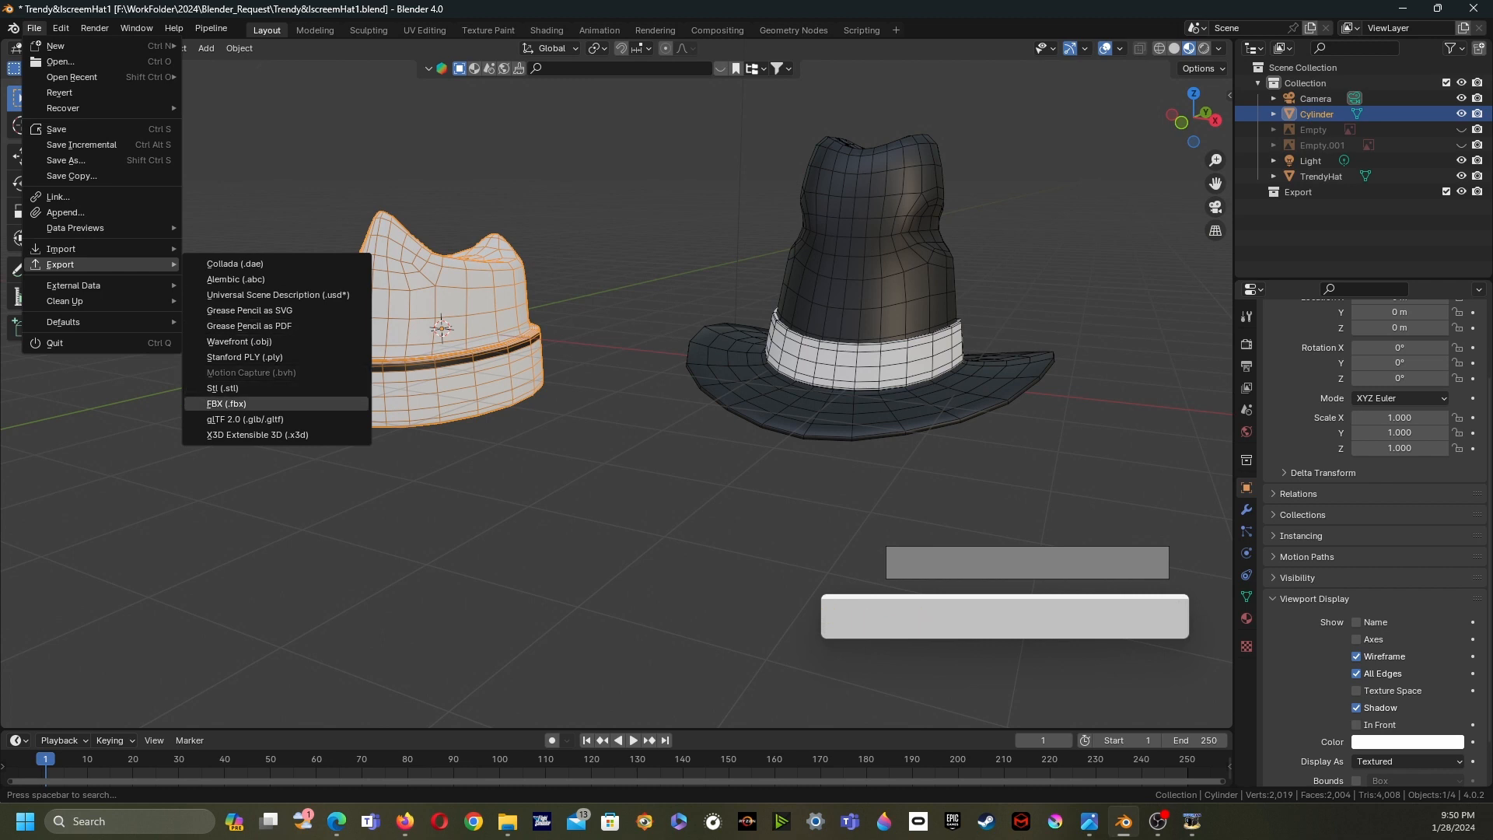
click(381, 536)
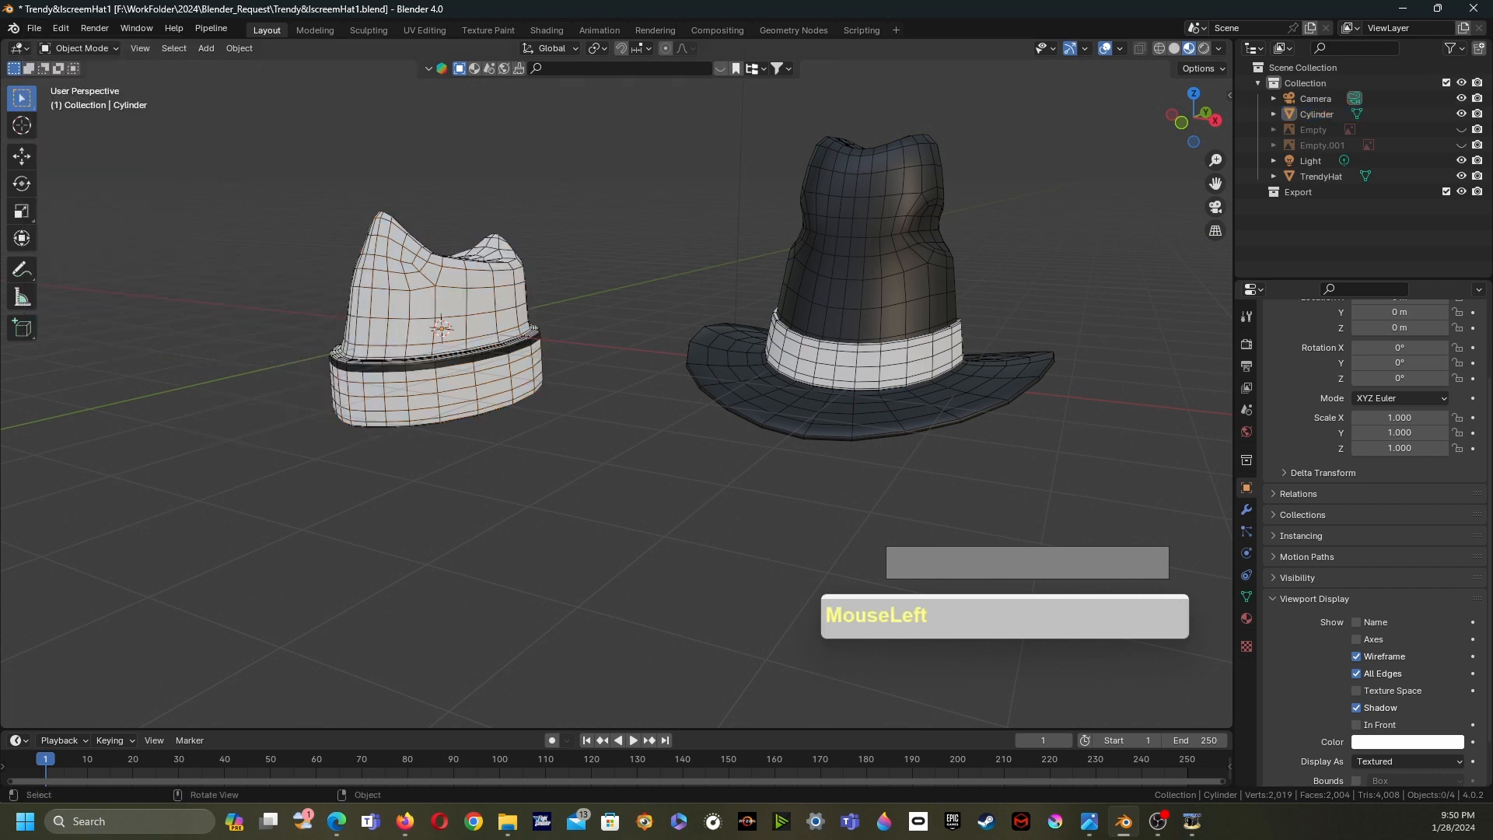
- Orbit and zoom around both hats to review the finished models
middle_drag(389, 536, 454, 560)
click(475, 389)
middle_drag(475, 389, 917, 399)
scroll(408, 416, up, 1)
click(448, 394)
shift+middle_drag(617, 412, 646, 387)
scroll(608, 380, down, 3)
scroll(611, 360, up, 3)
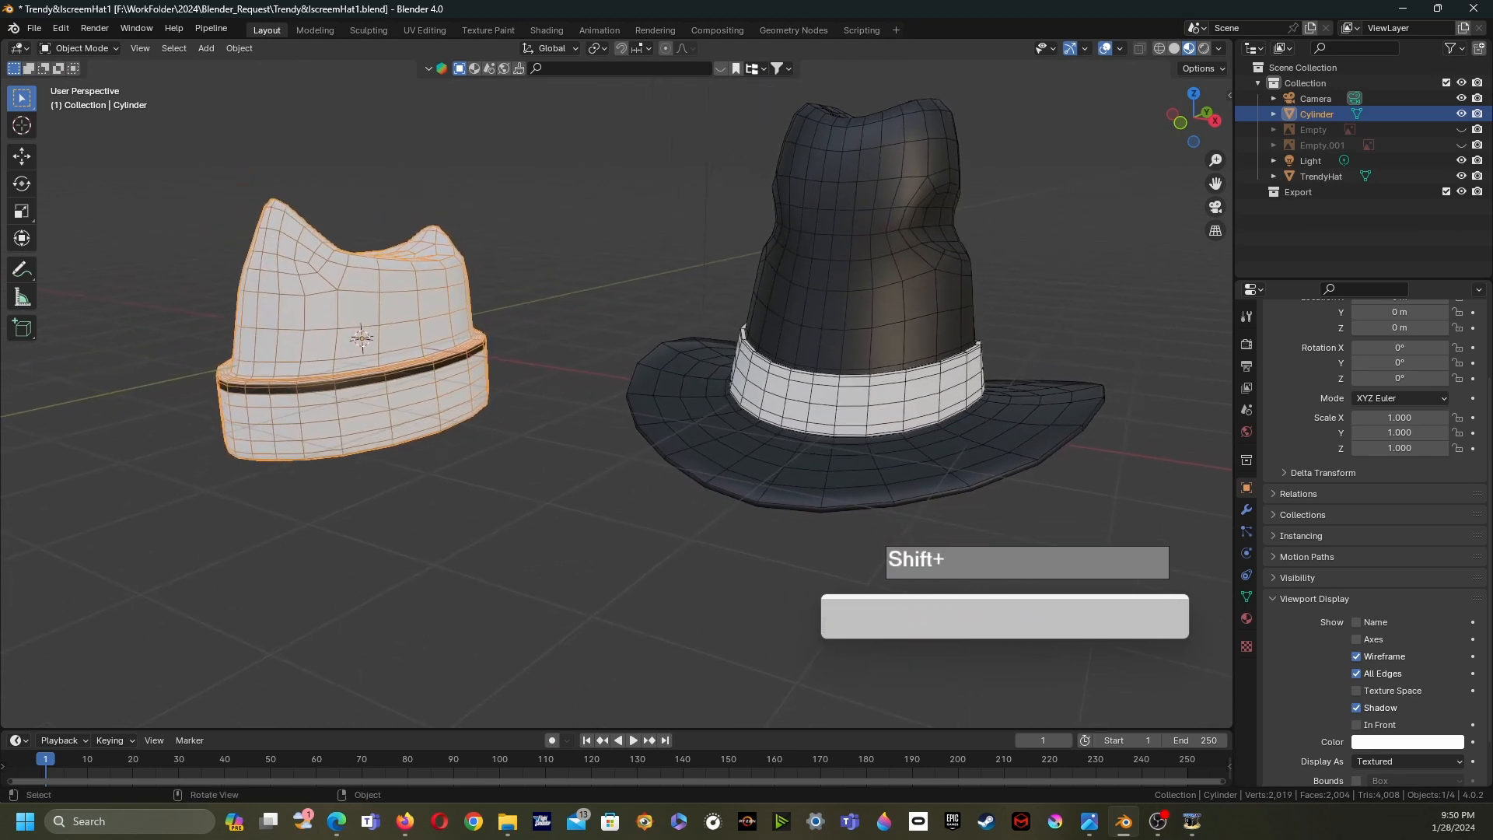
middle_drag(646, 387, 988, 394)
click(1011, 342)
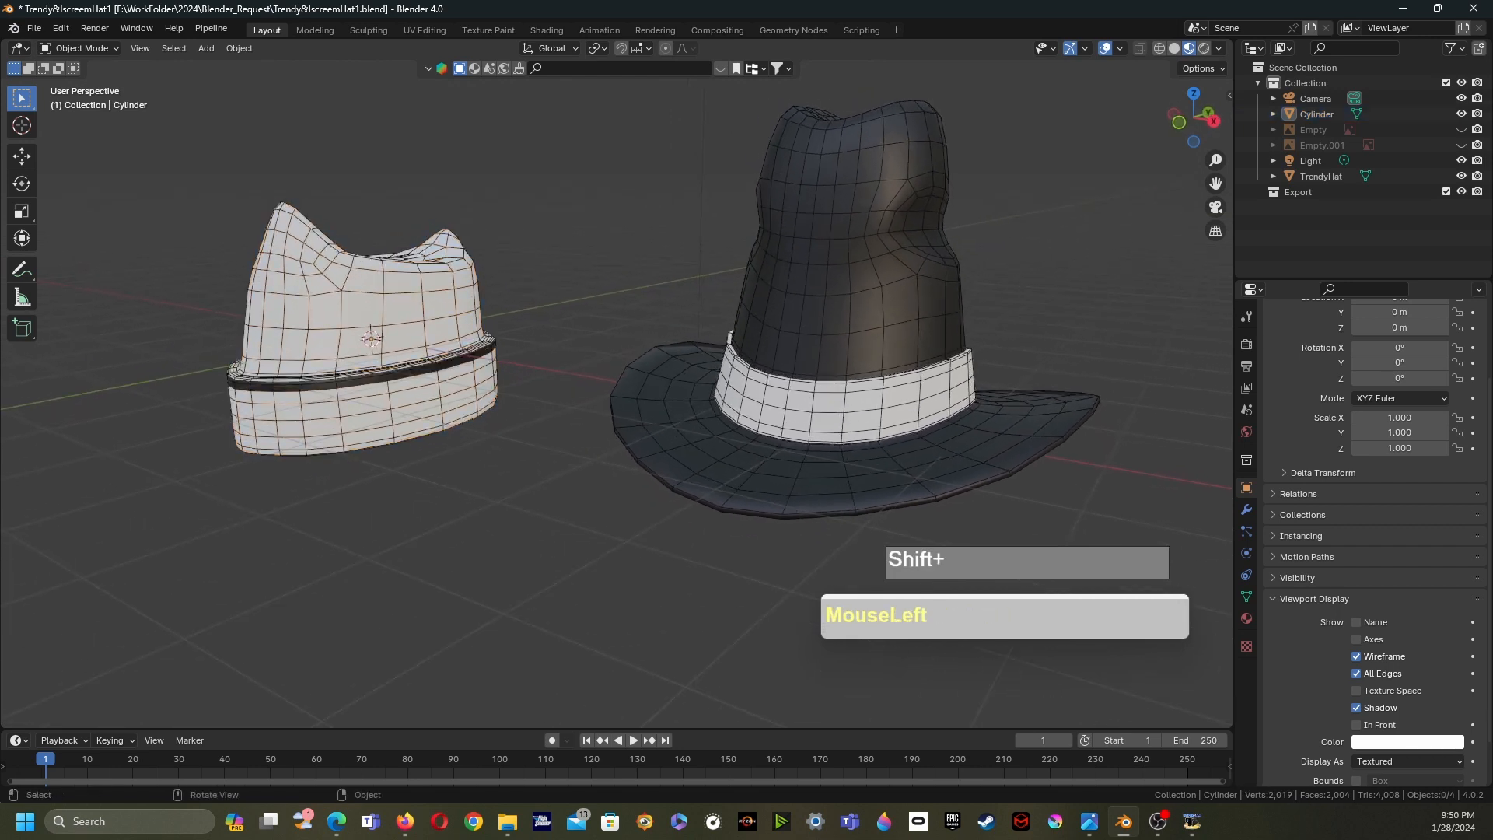